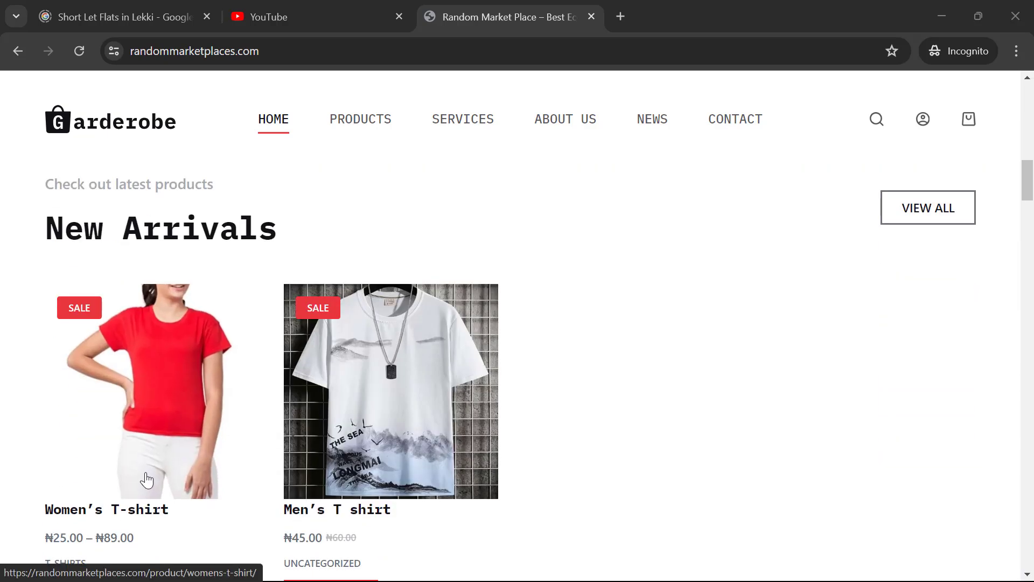
Step: Open the Women's T-shirt page and try size m with white, then switch to green
click(150, 479)
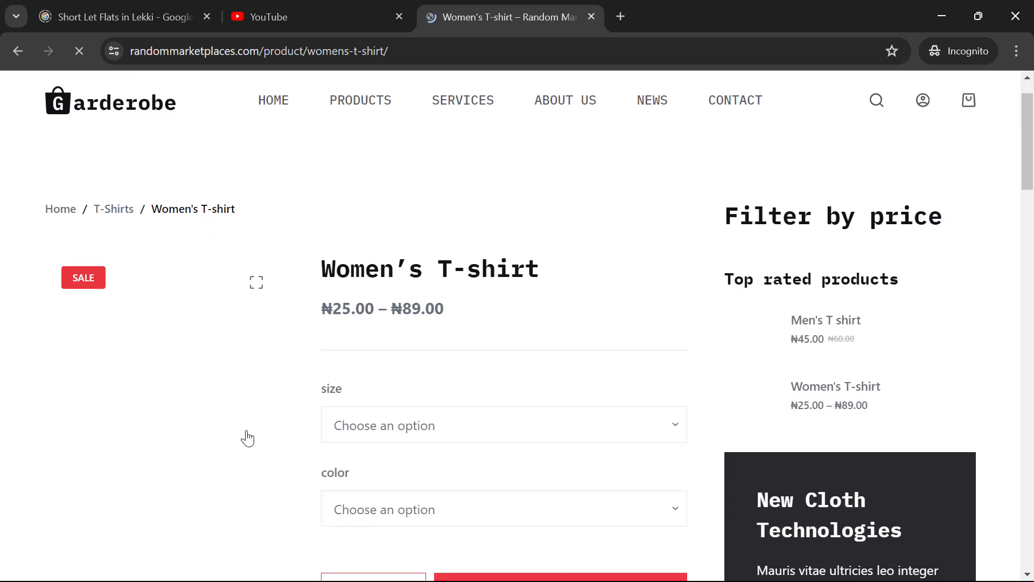
scroll(247, 438, down, 1)
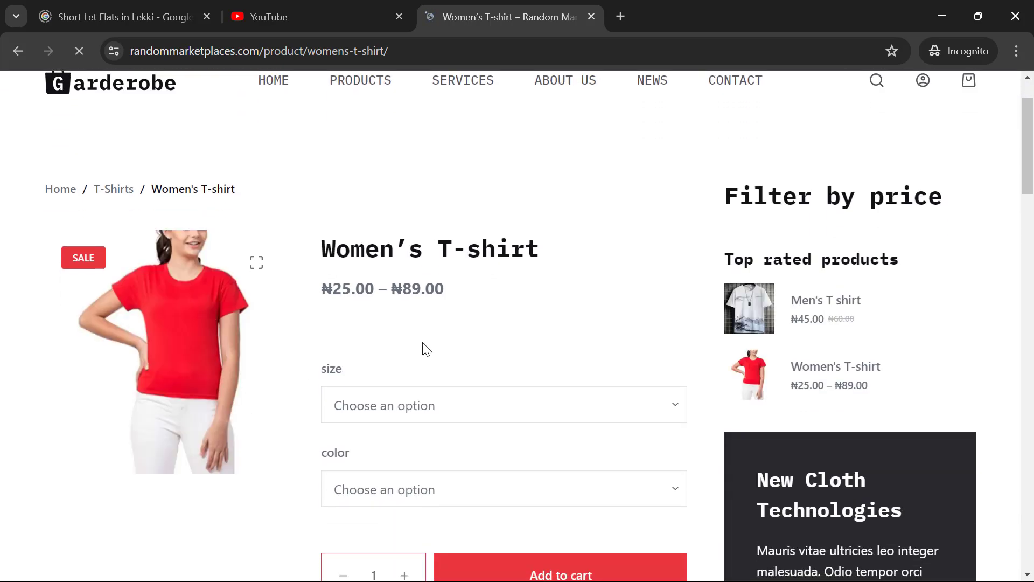
click(386, 412)
click(376, 469)
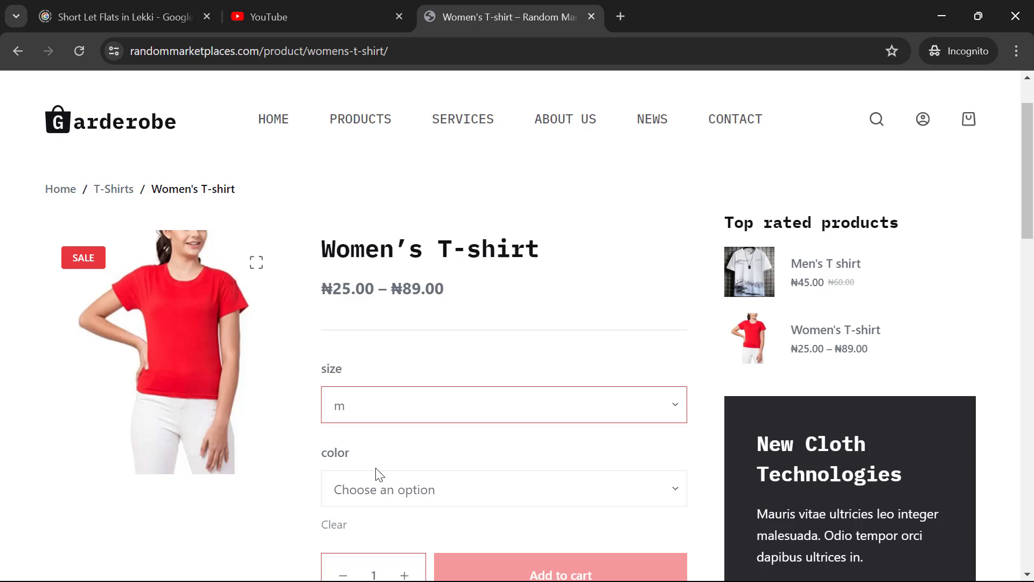
click(387, 501)
click(376, 531)
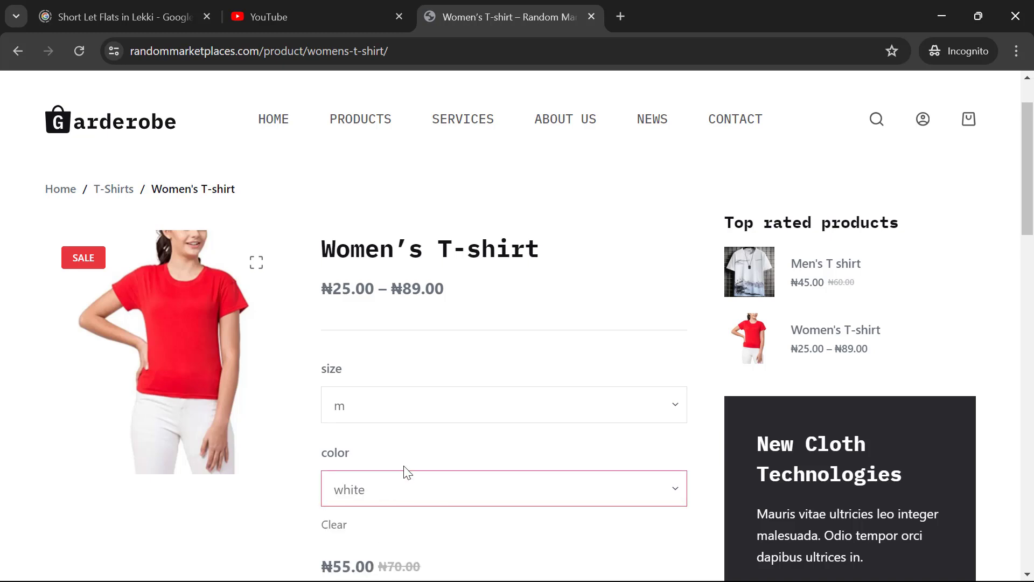
scroll(408, 472, down, 5)
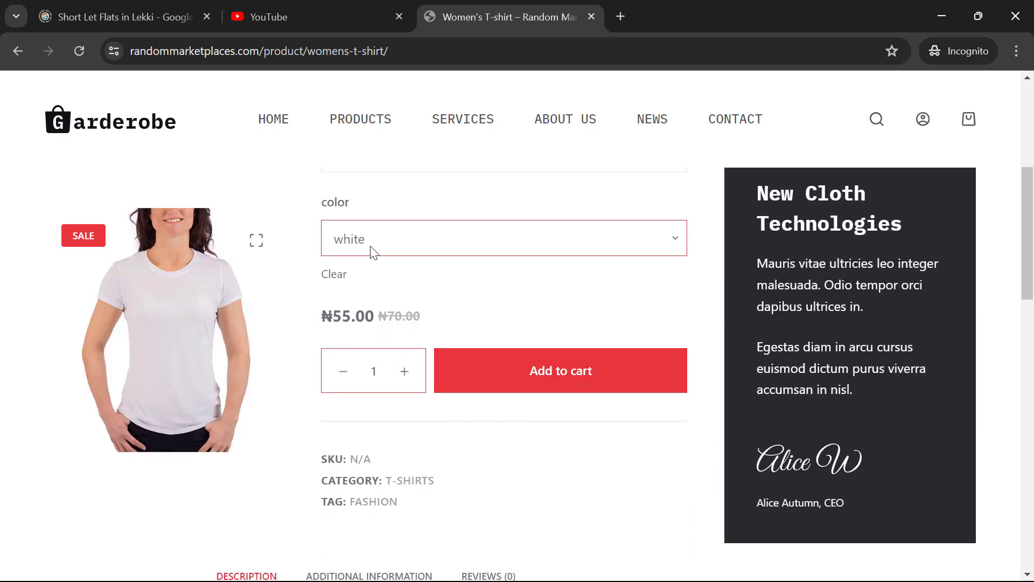
click(374, 238)
click(366, 318)
Step: Set the T-shirt's size to l and its color back to white
scroll(392, 270, up, 2)
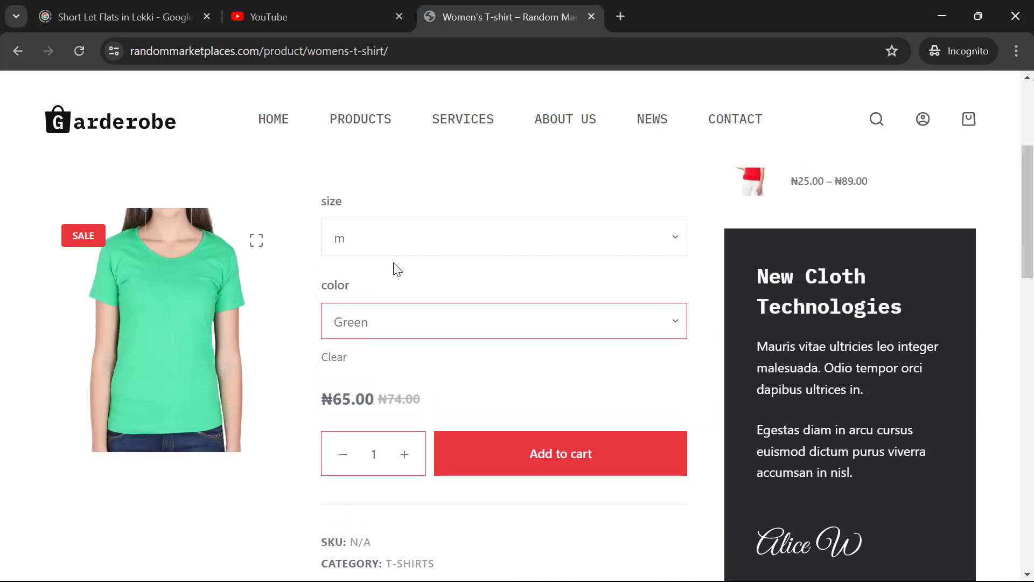
scroll(396, 270, down, 2)
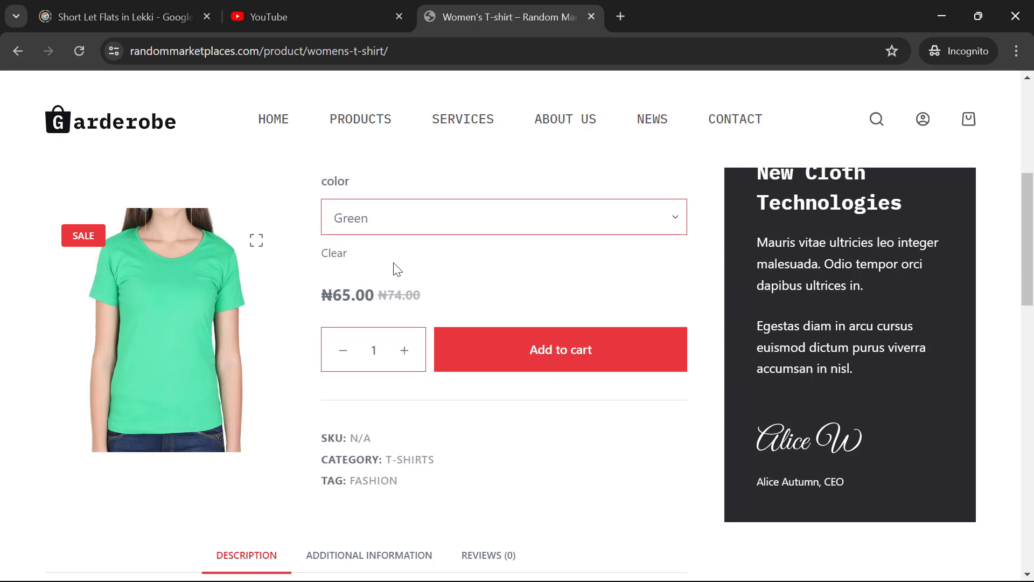
scroll(382, 224, up, 2)
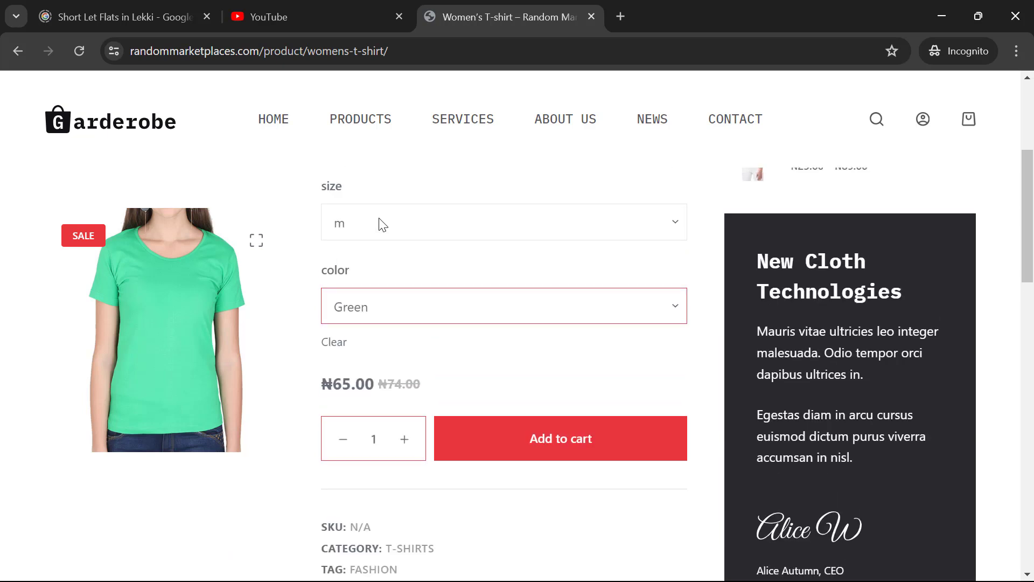
click(380, 223)
click(382, 304)
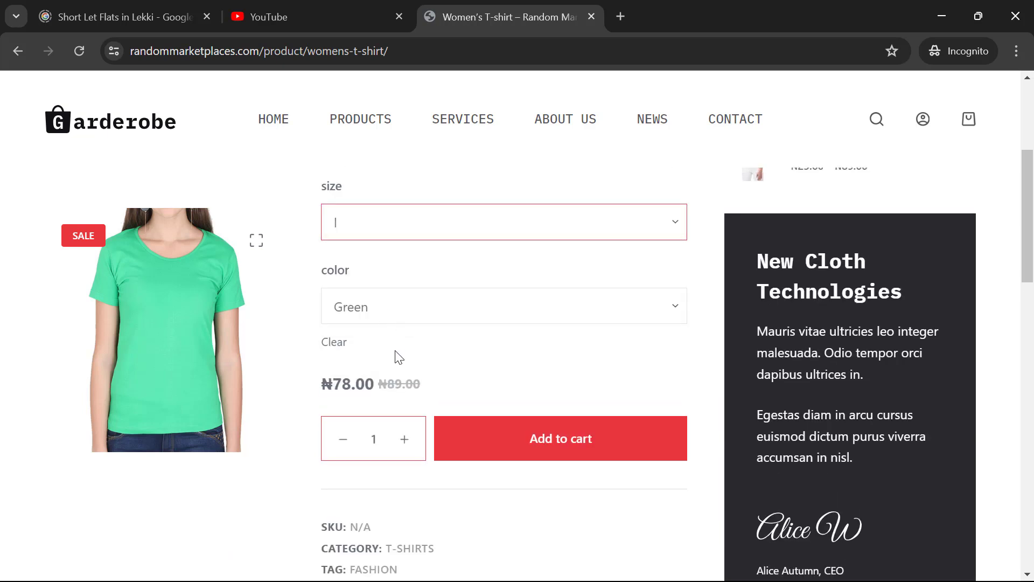
click(385, 315)
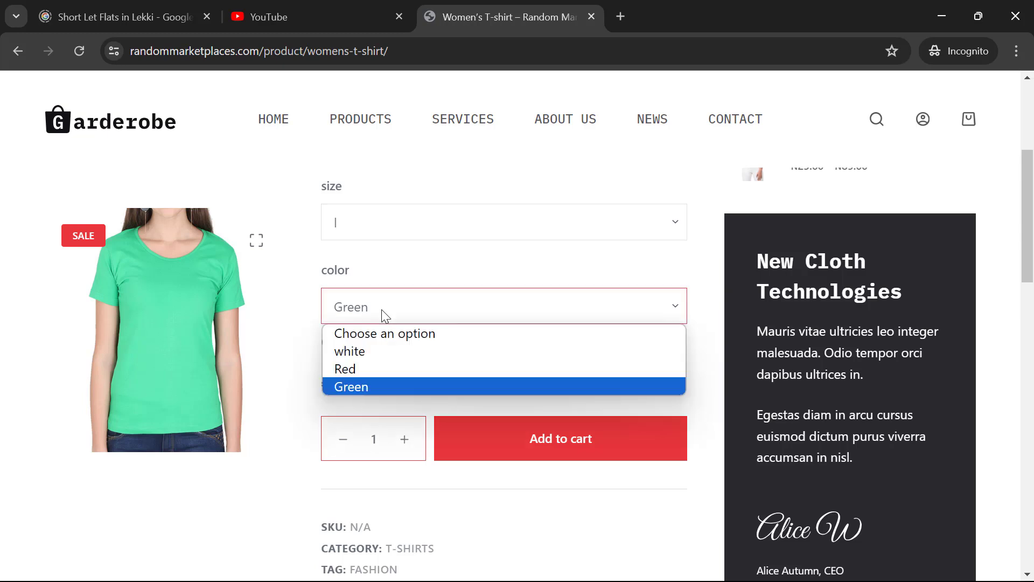
click(376, 360)
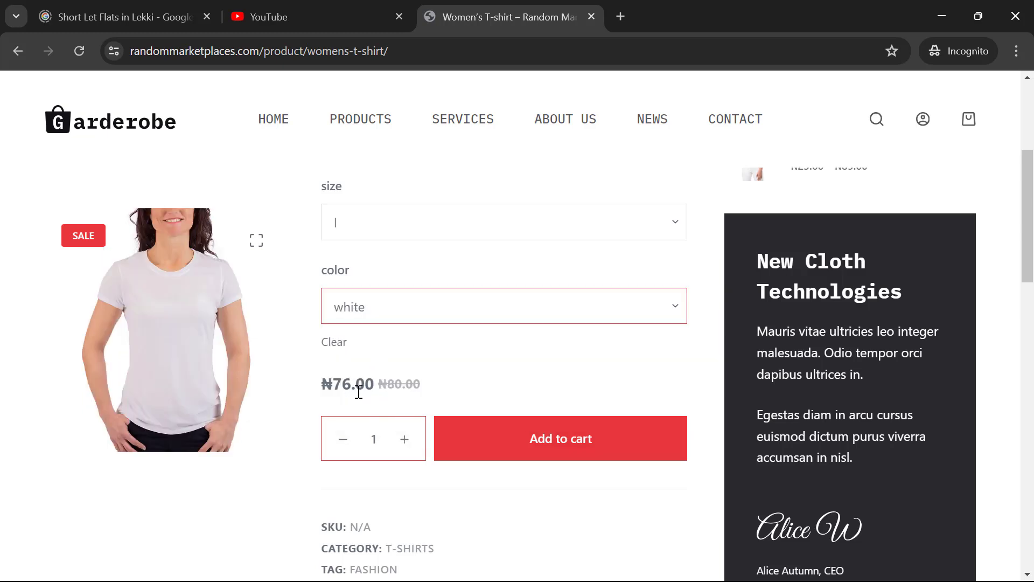
Step: Add the l, white Women's T-shirt to the cart and go to the cart page
click(537, 451)
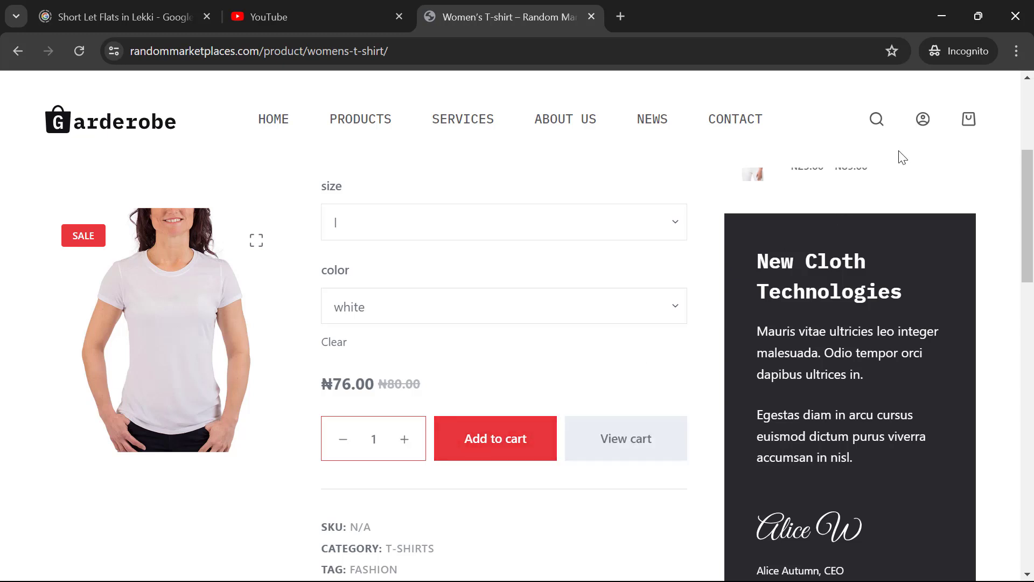
mouse_move(968, 124)
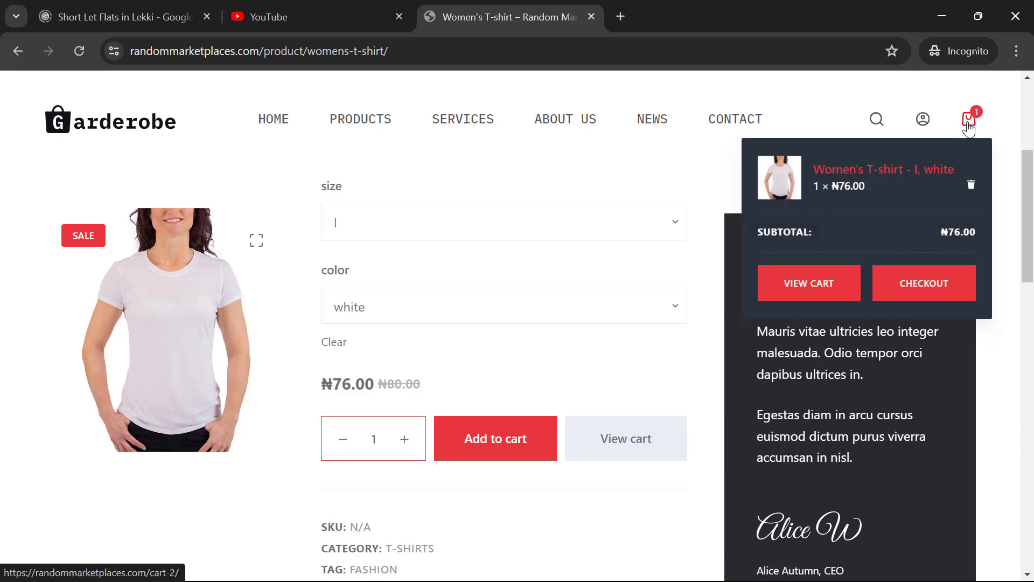
click(606, 455)
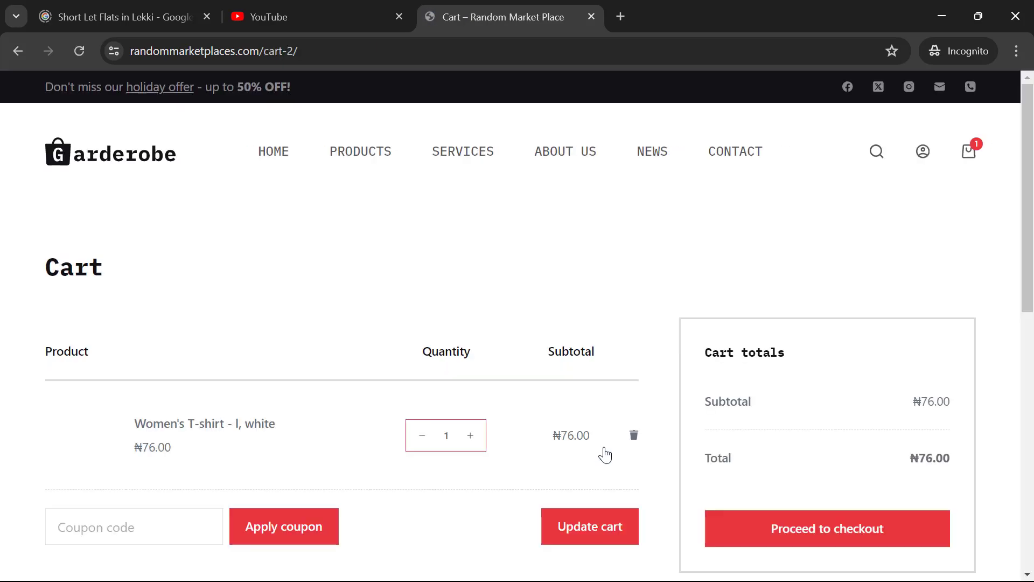
Step: Proceed from the ₦76.00 cart to checkout
scroll(605, 452, down, 2)
scroll(413, 391, down, 3)
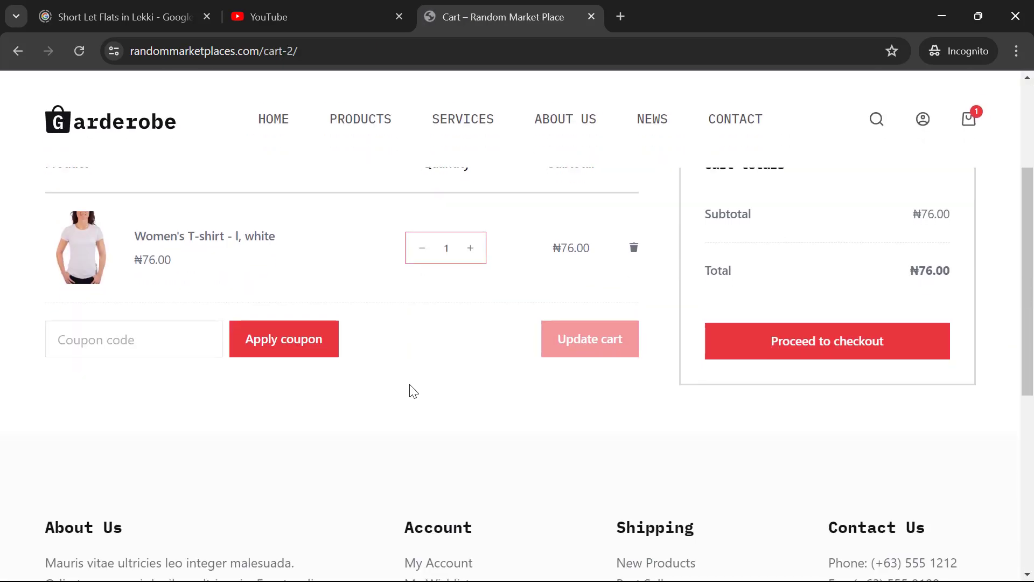
click(713, 283)
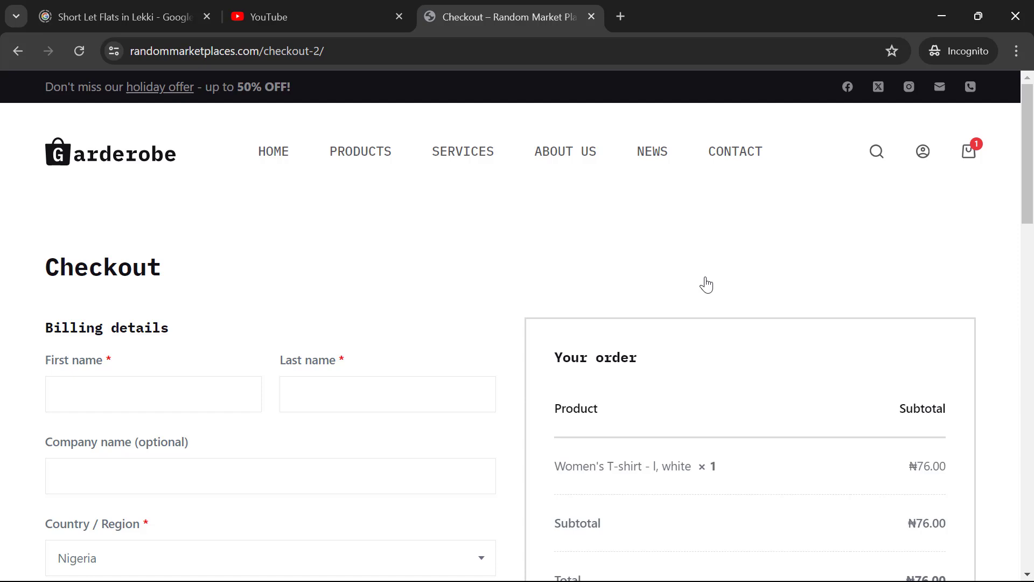
Step: Autofill the billing details from a saved address and place the order with Debit/Credit Cards
scroll(552, 307, down, 2)
click(160, 294)
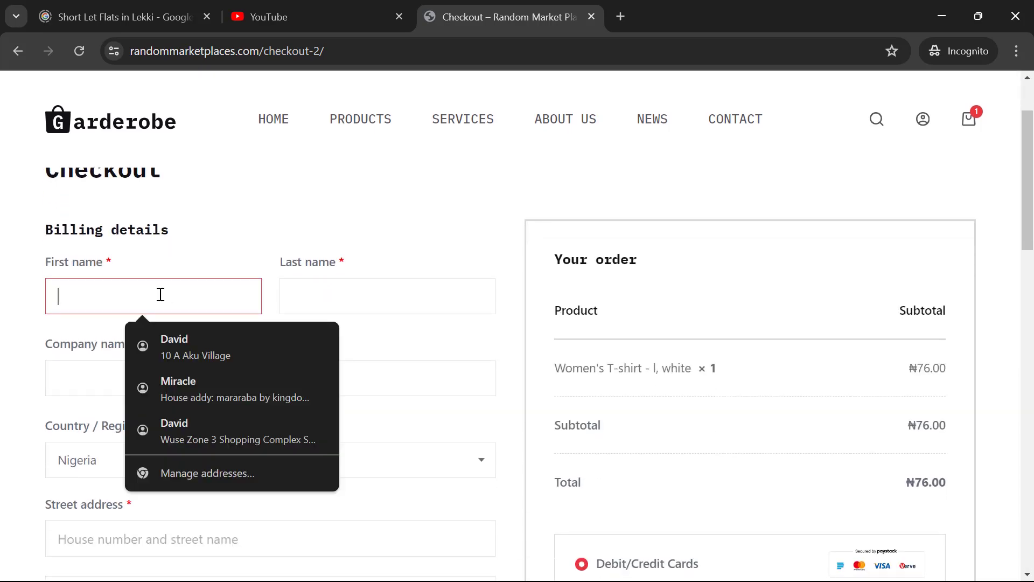
click(246, 353)
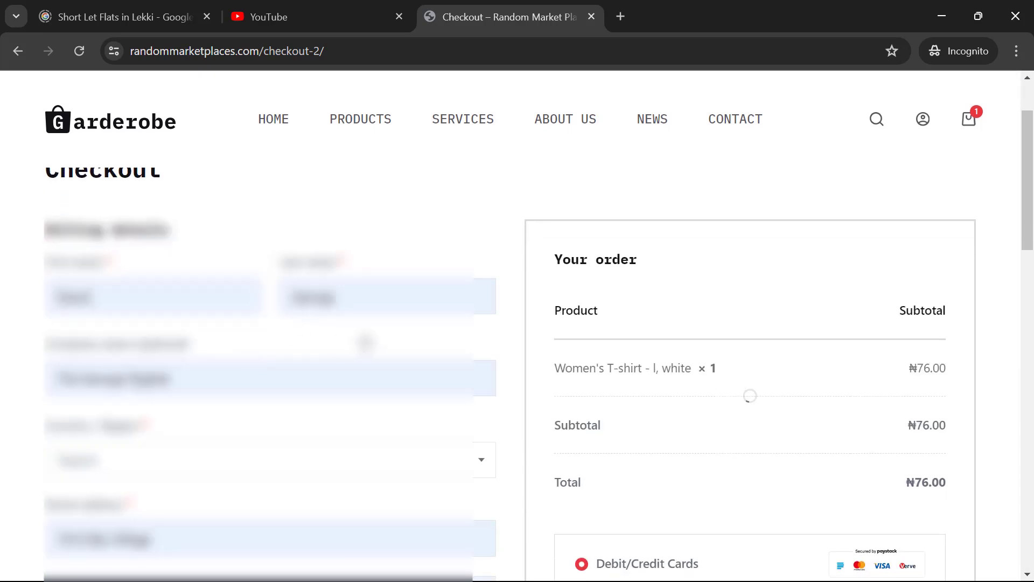
scroll(366, 343, down, 7)
scroll(365, 343, down, 5)
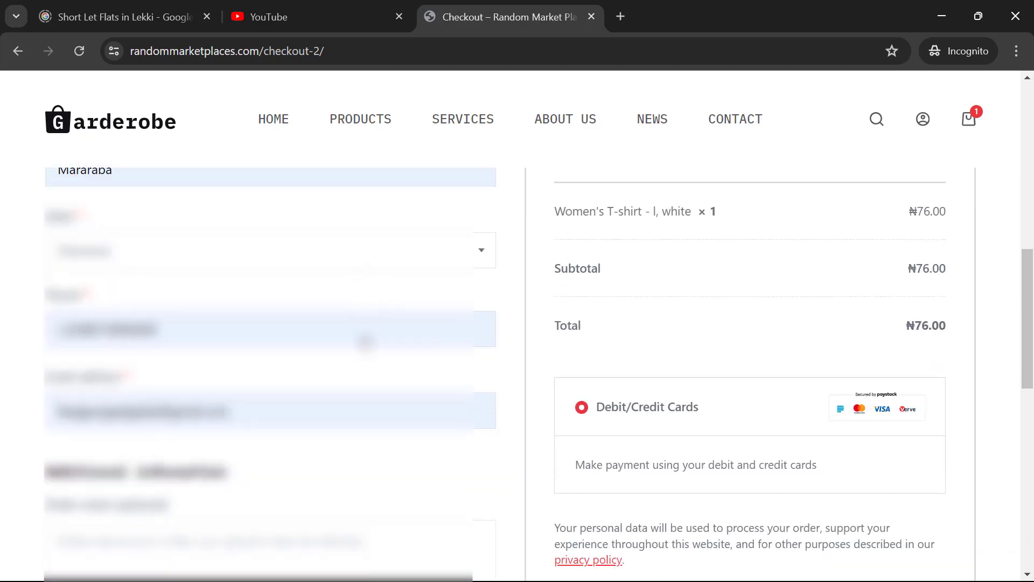
scroll(366, 342, up, 4)
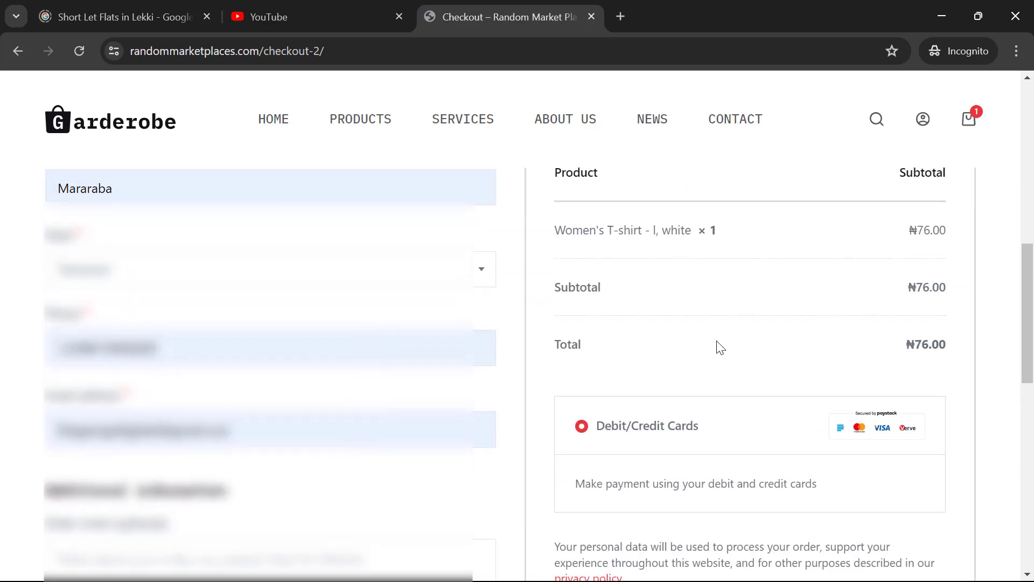
scroll(716, 346, down, 3)
click(742, 454)
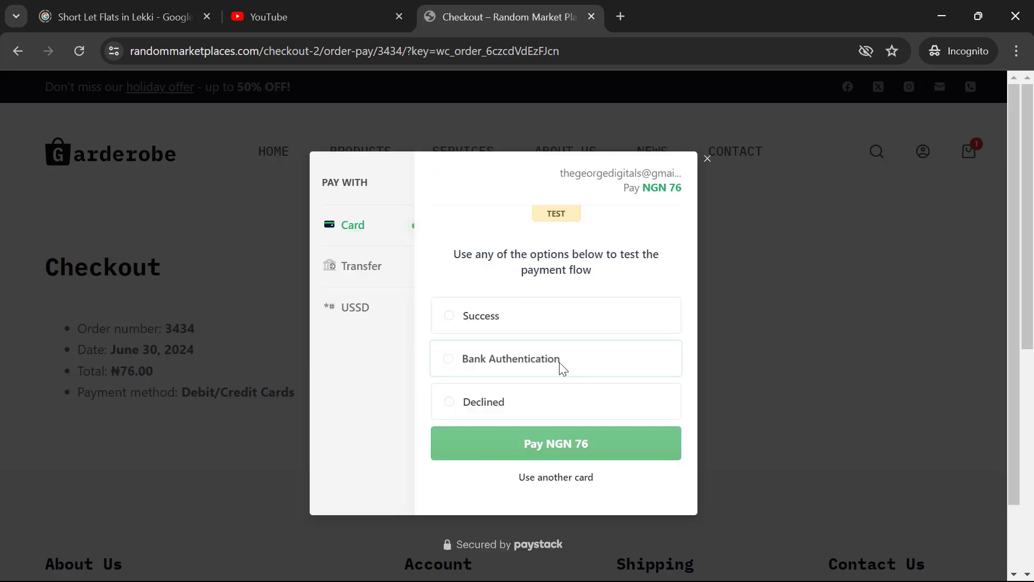
Step: Choose the Success test outcome in Paystack and pay NGN 76
click(499, 318)
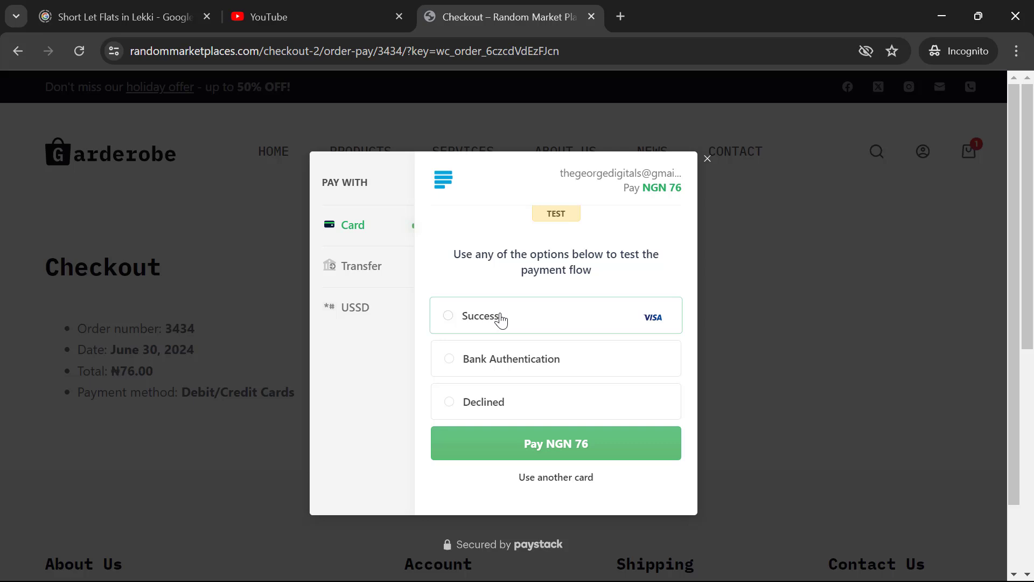
click(509, 445)
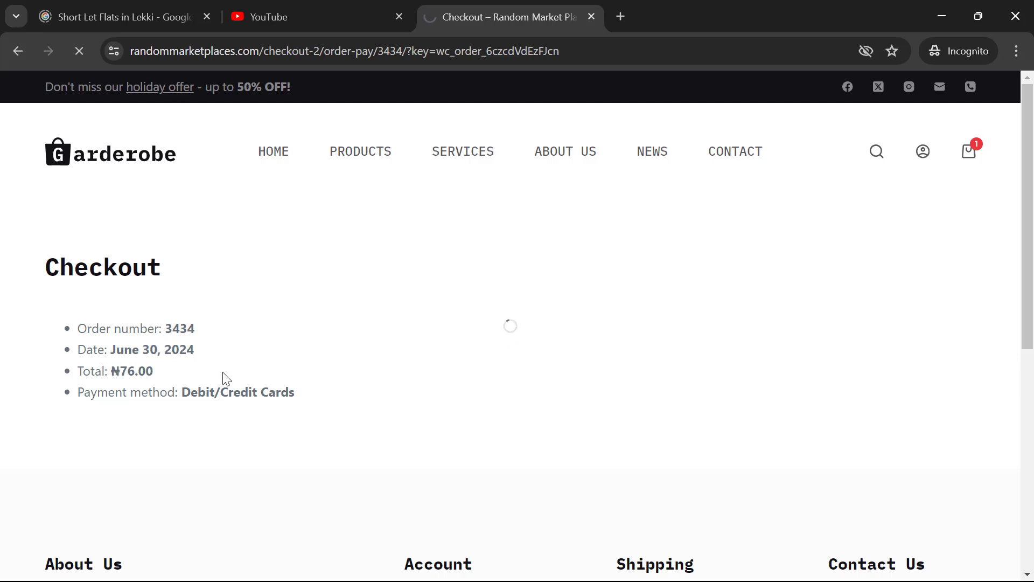
scroll(541, 431, down, 10)
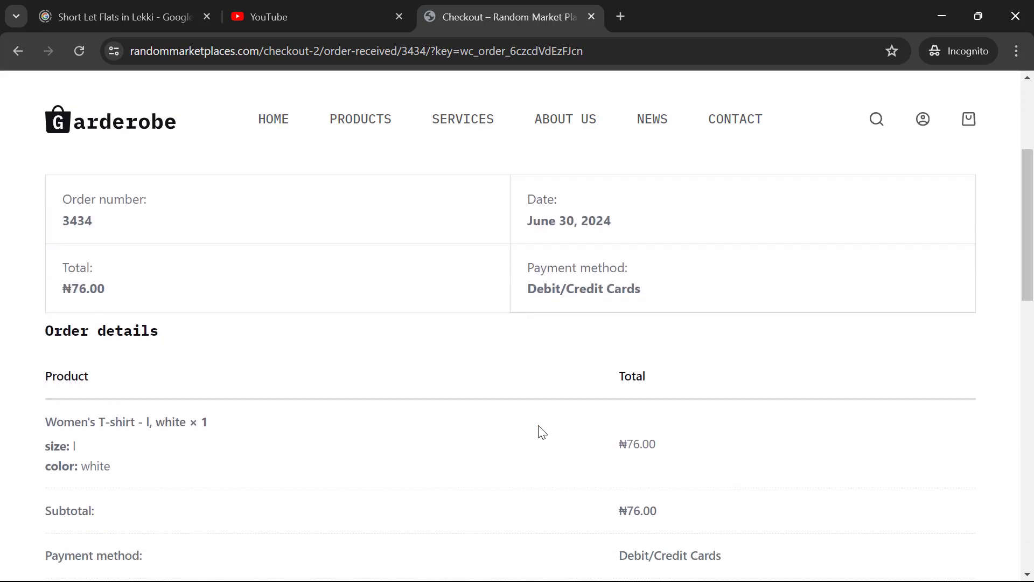
scroll(542, 432, up, 12)
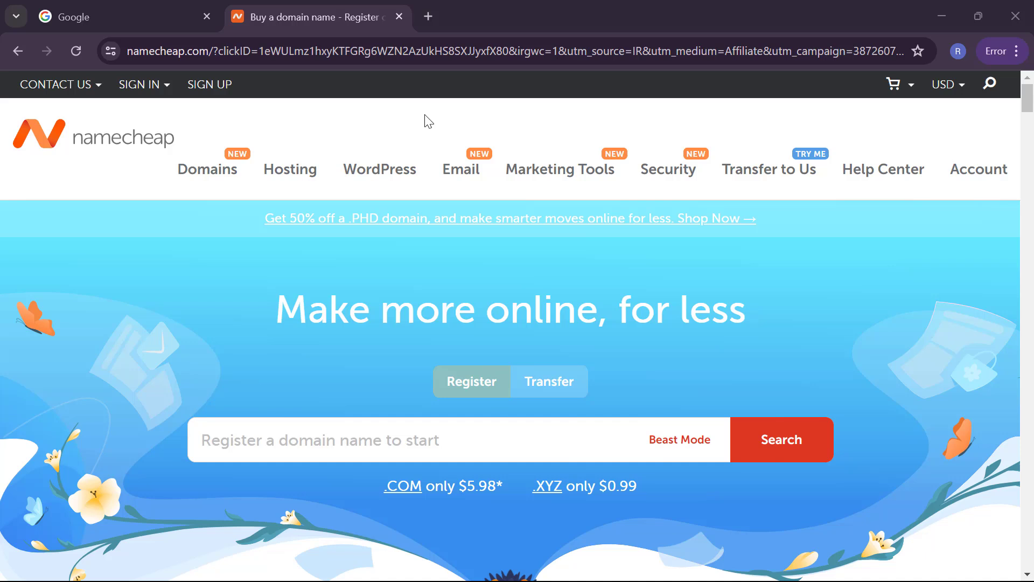
click(557, 388)
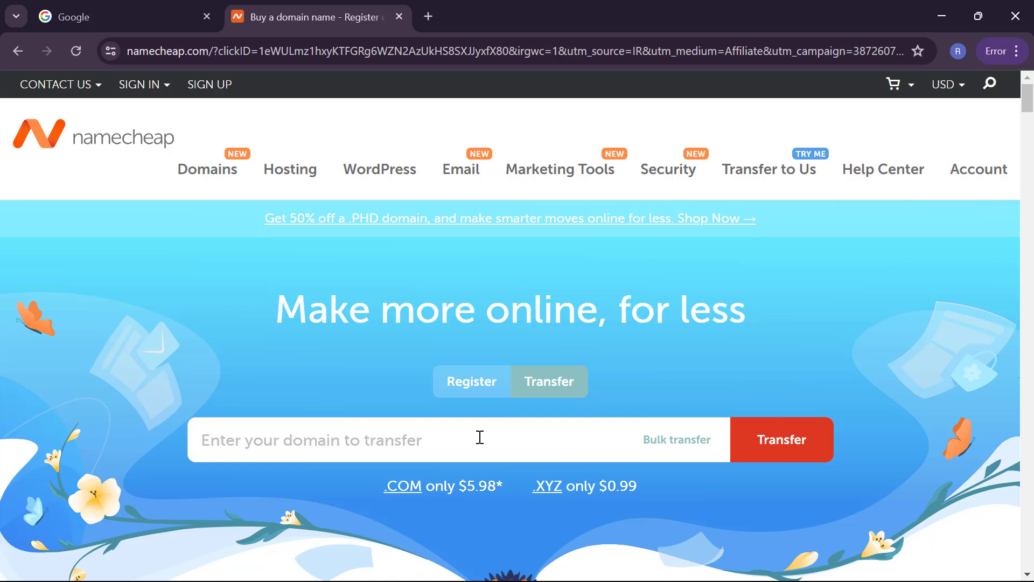
click(471, 382)
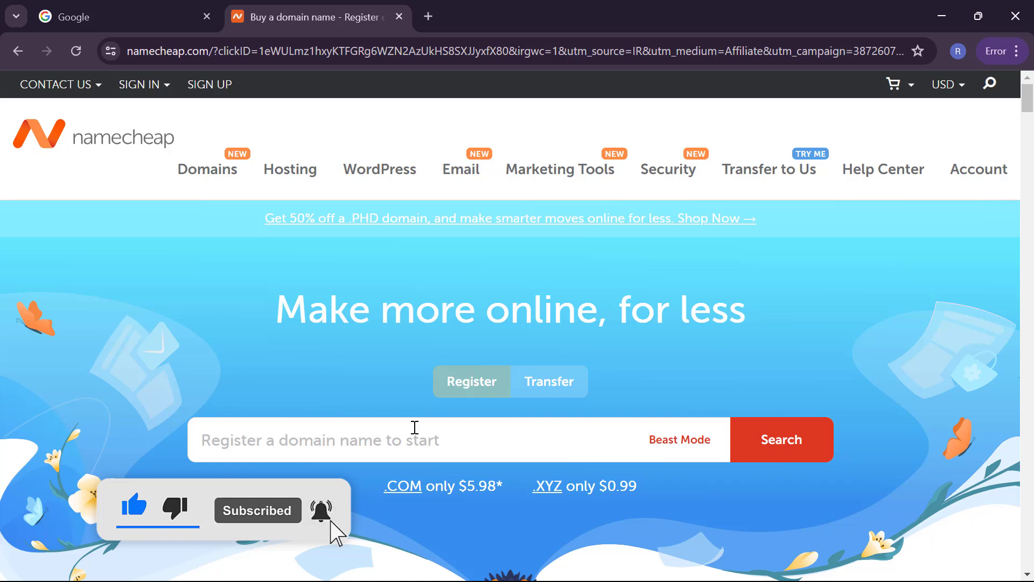
click(415, 427)
text(R)
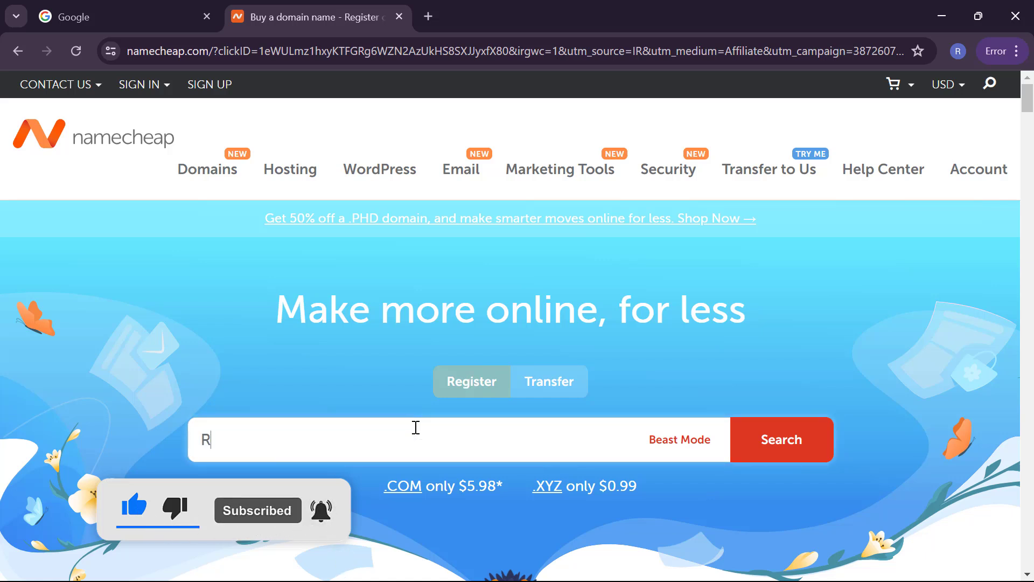
text(andom)
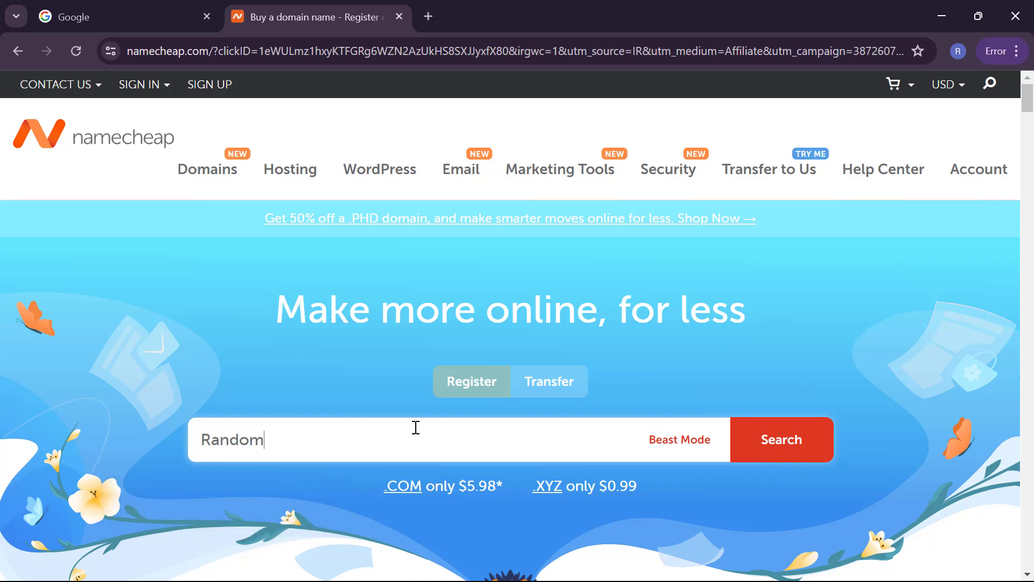
text(marketplace)
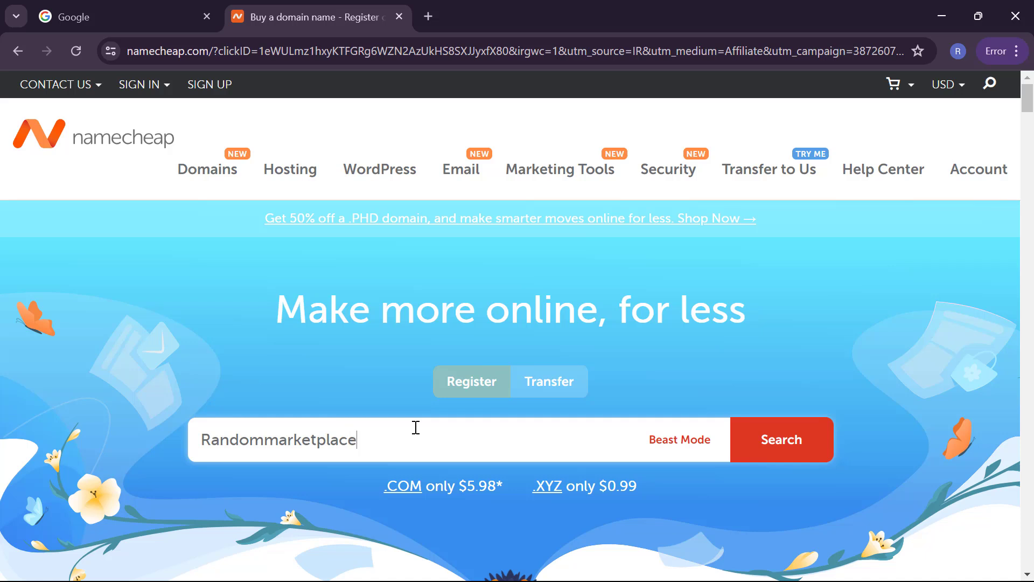
click(759, 437)
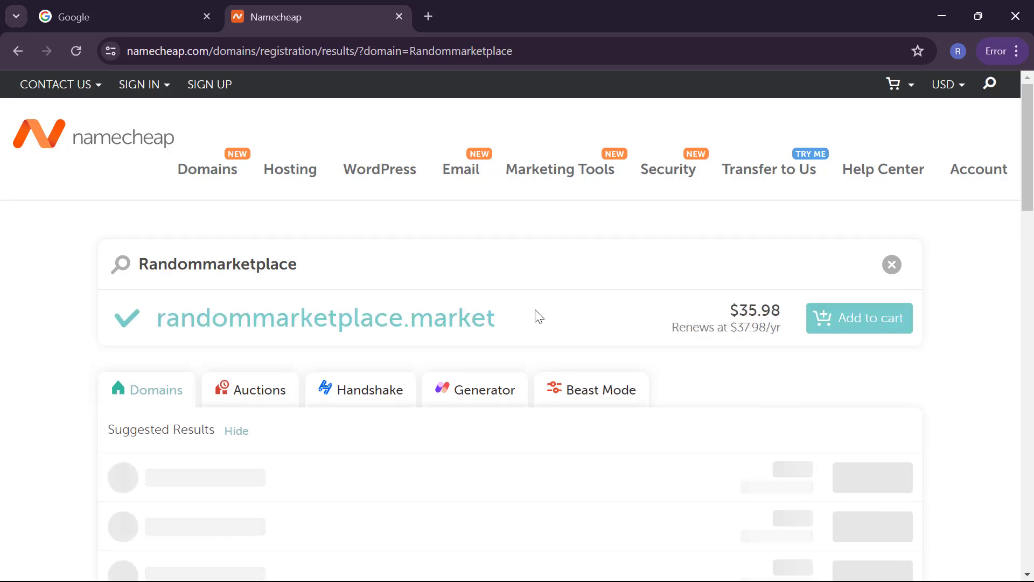
scroll(538, 316, down, 1)
scroll(539, 316, down, 1)
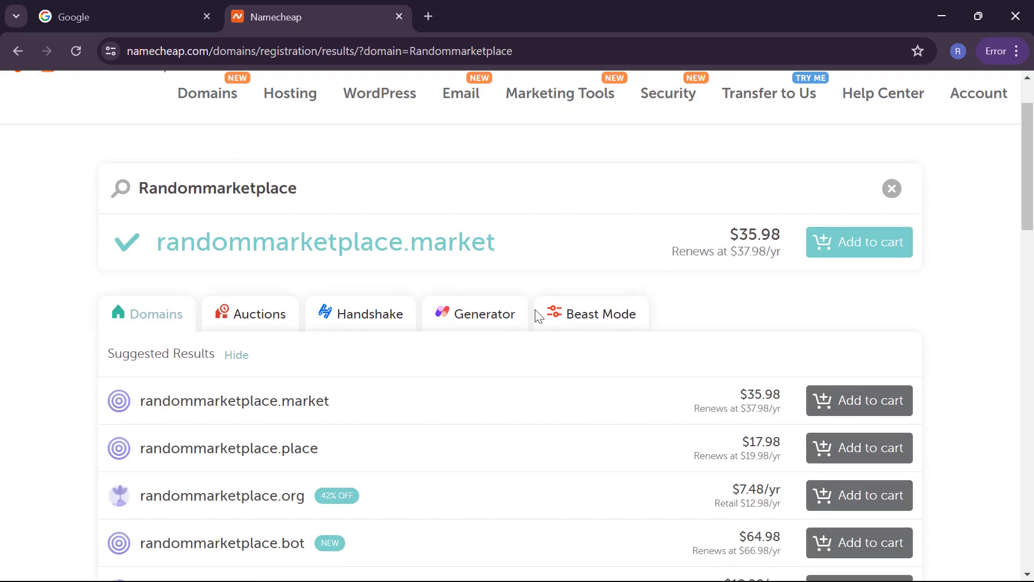
scroll(539, 316, down, 2)
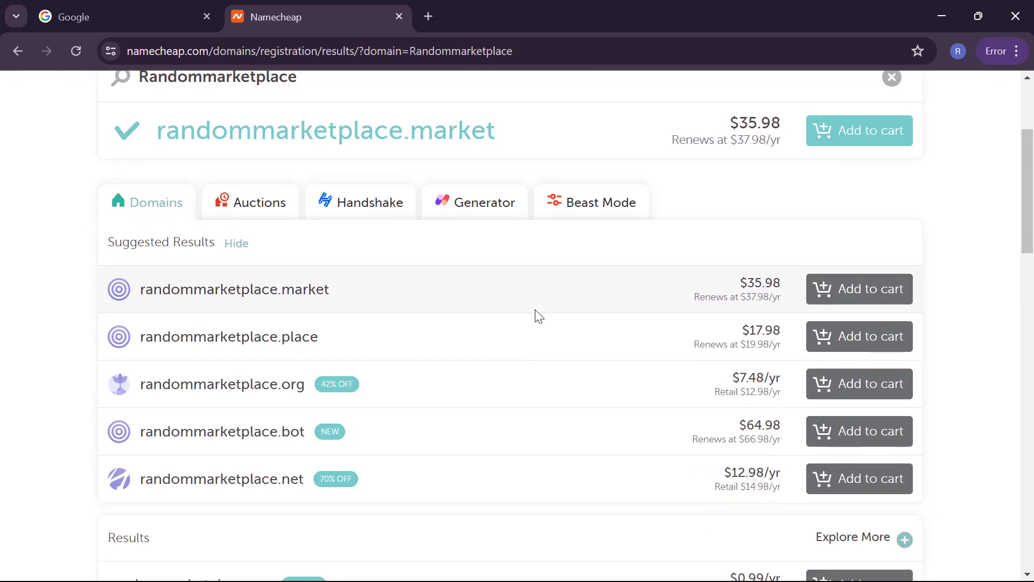
scroll(539, 316, down, 2)
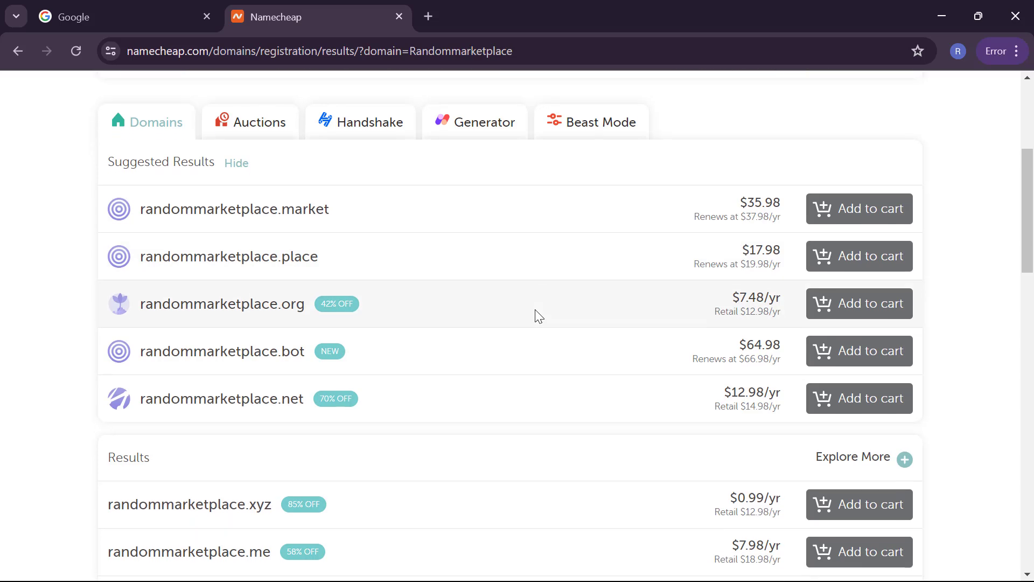
scroll(539, 316, down, 3)
scroll(539, 316, up, 1)
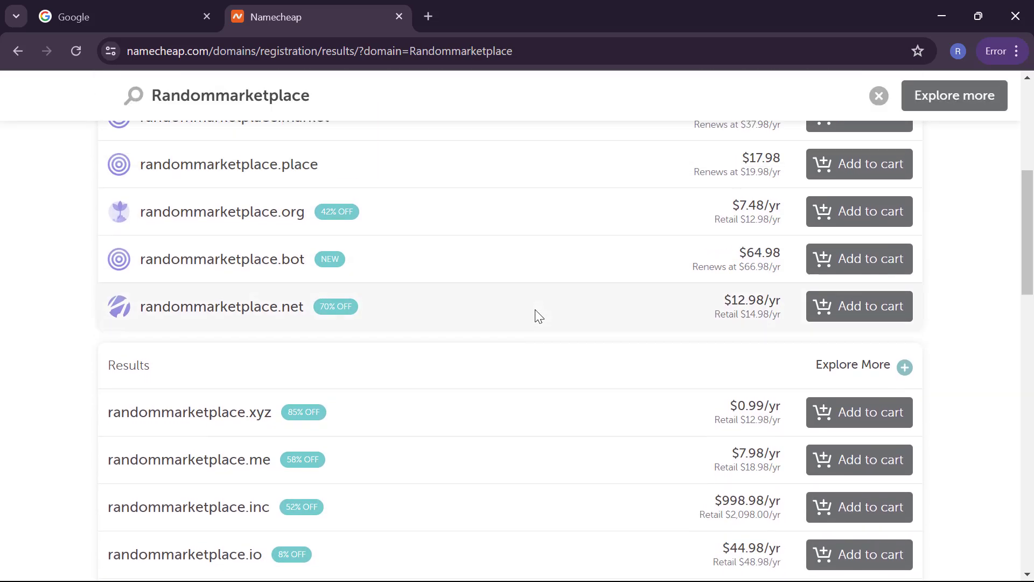
scroll(539, 316, up, 5)
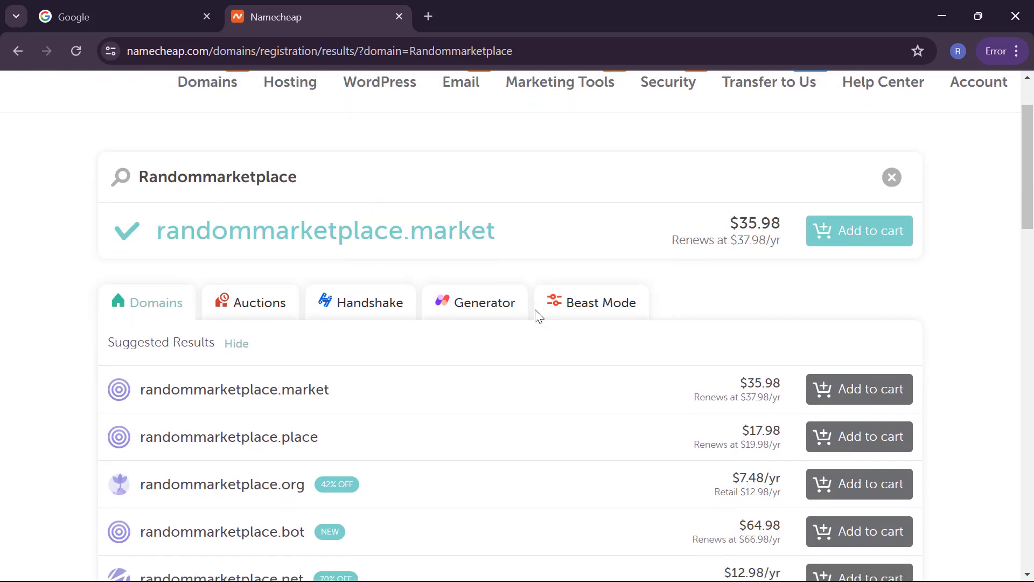
scroll(539, 316, down, 3)
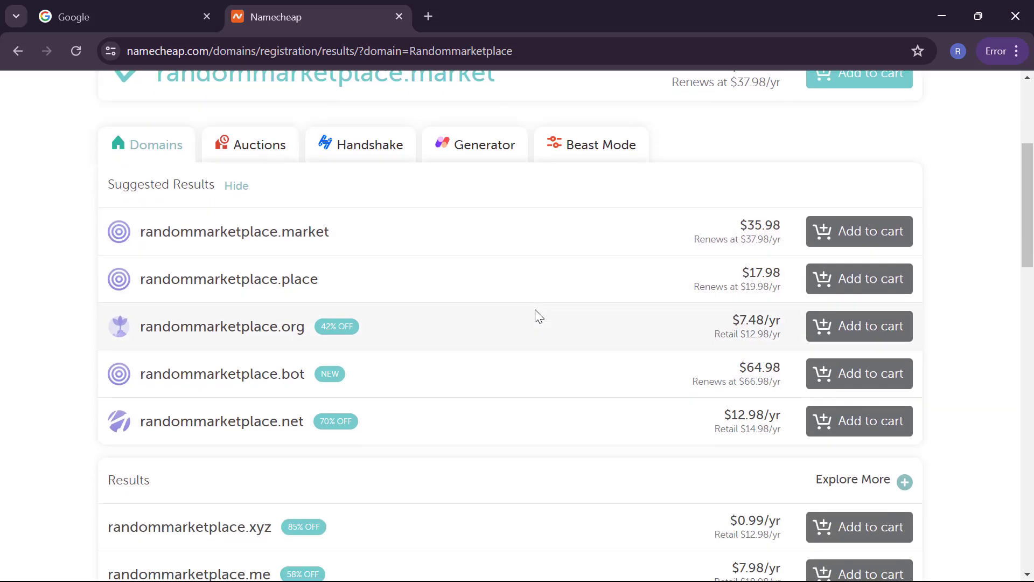
scroll(539, 316, down, 1)
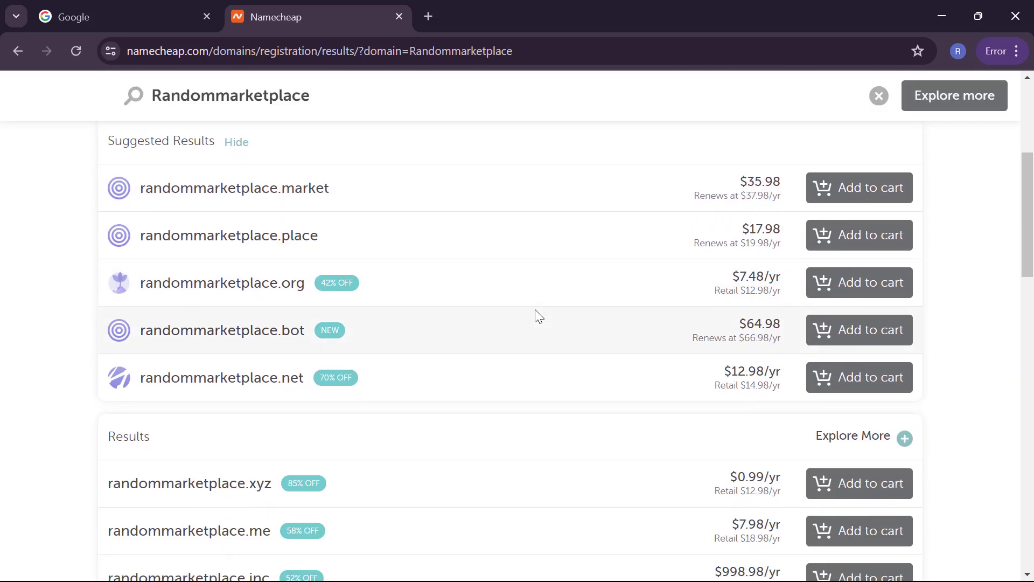
scroll(536, 310, down, 2)
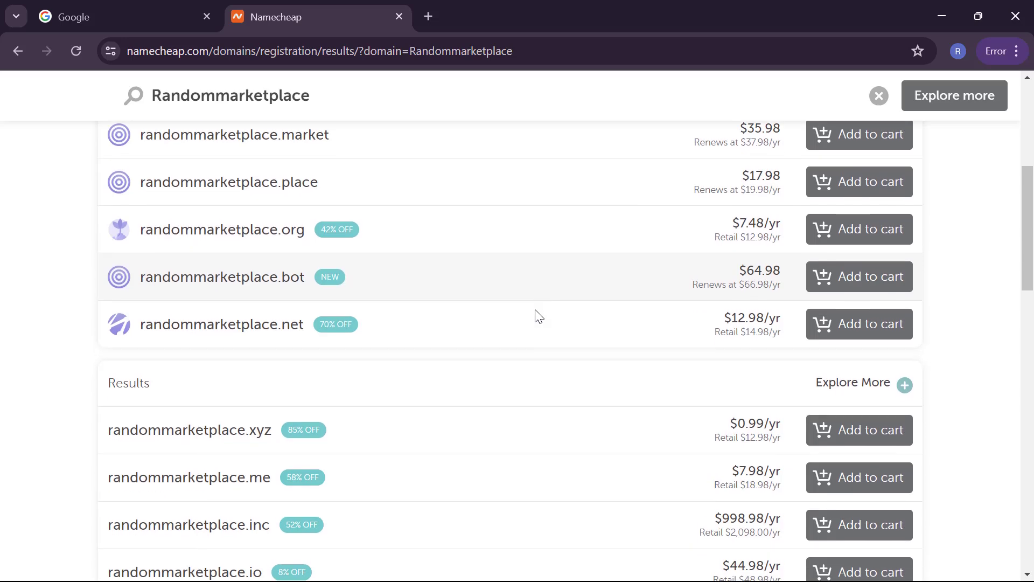
scroll(539, 316, down, 2)
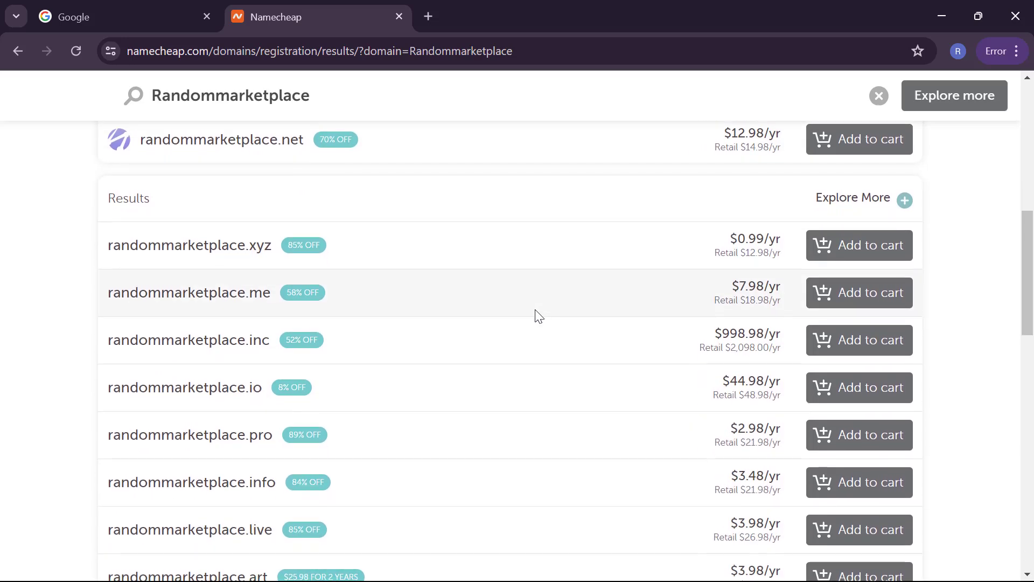
scroll(539, 316, down, 6)
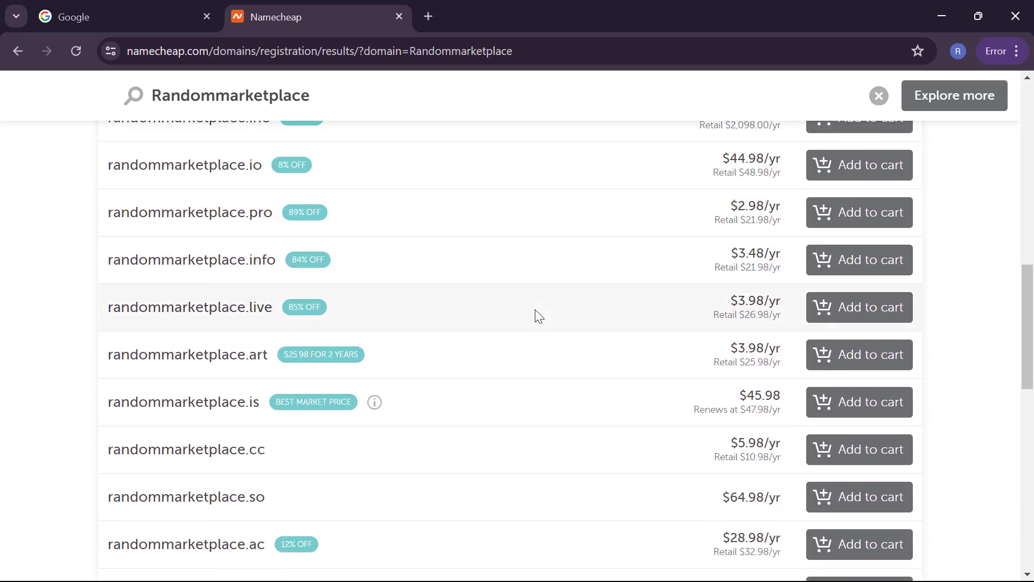
scroll(539, 317, down, 5)
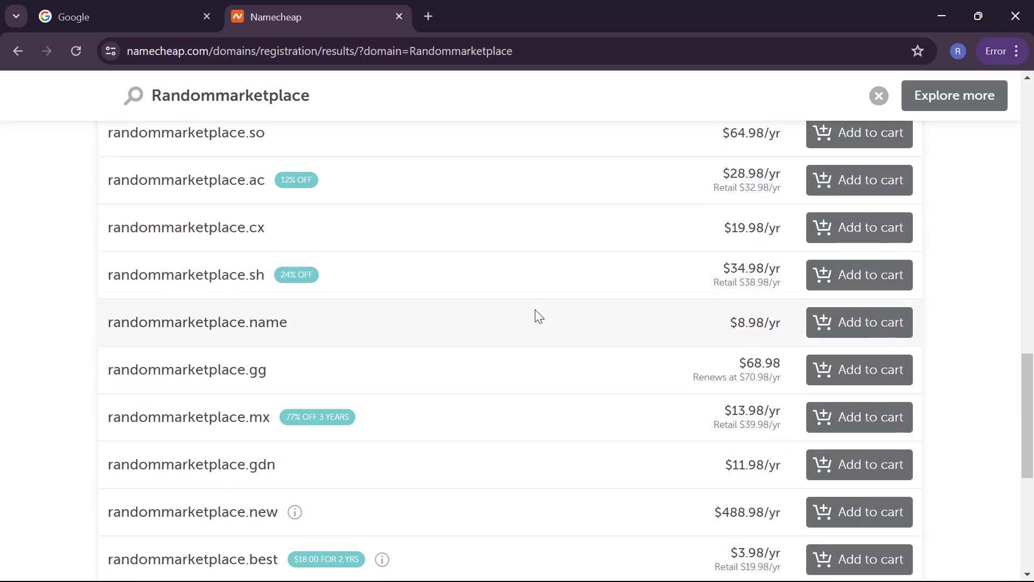
scroll(539, 317, up, 8)
scroll(539, 316, up, 10)
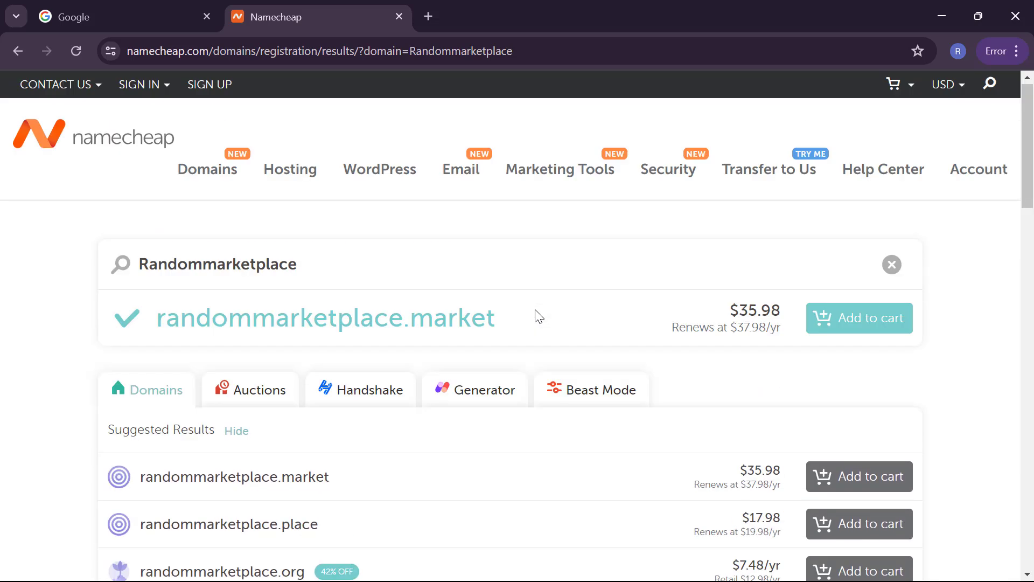
Step: Search Randommarketplace.com and see that it was registered in 2021
click(569, 264)
text(.com)
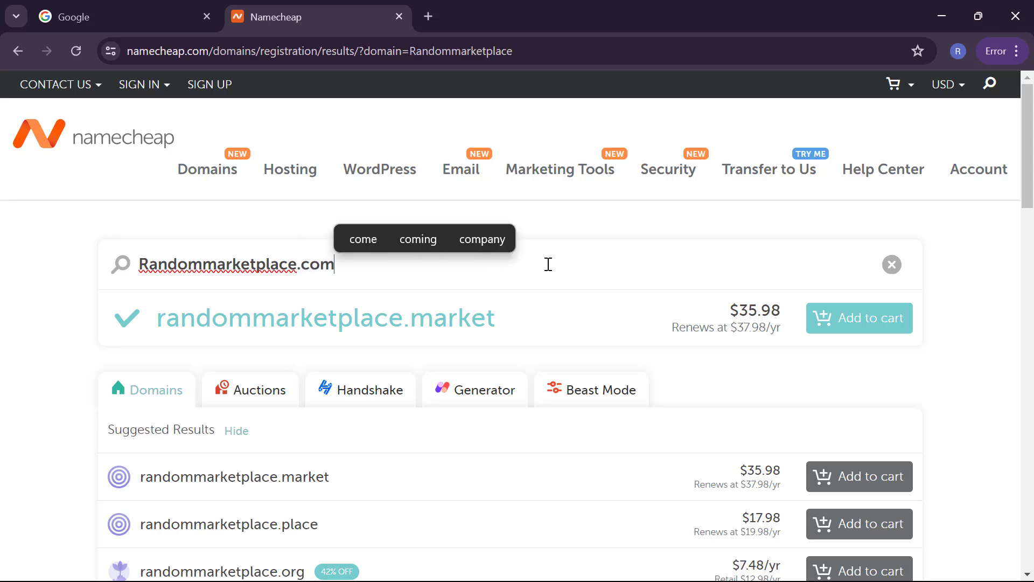
key(Return)
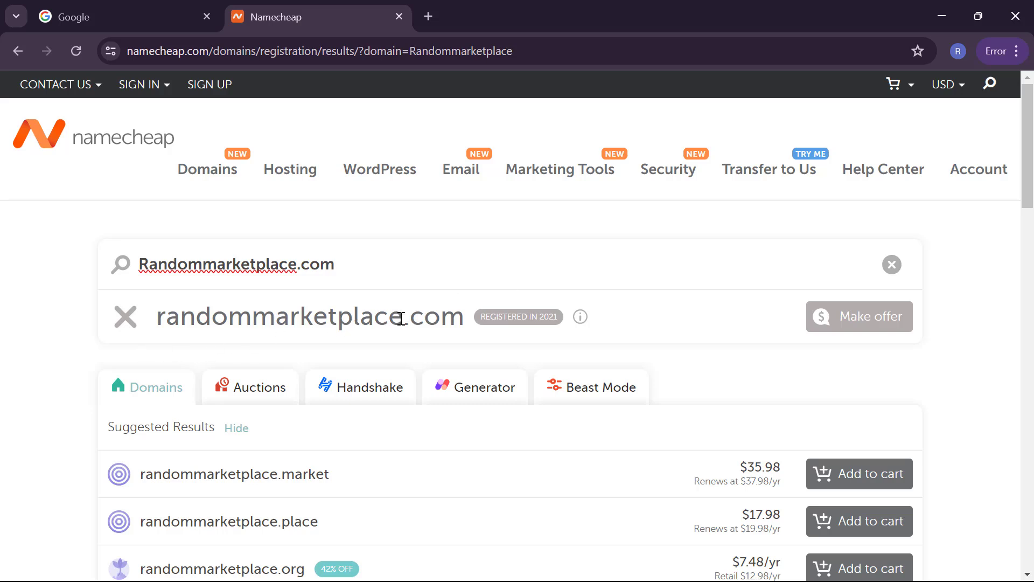
mouse_move(555, 318)
Step: Drop one 'm' to search randomarketplace.com, available at $10.28/yr, and browse the alternatives
click(202, 265)
key(BackSpace)
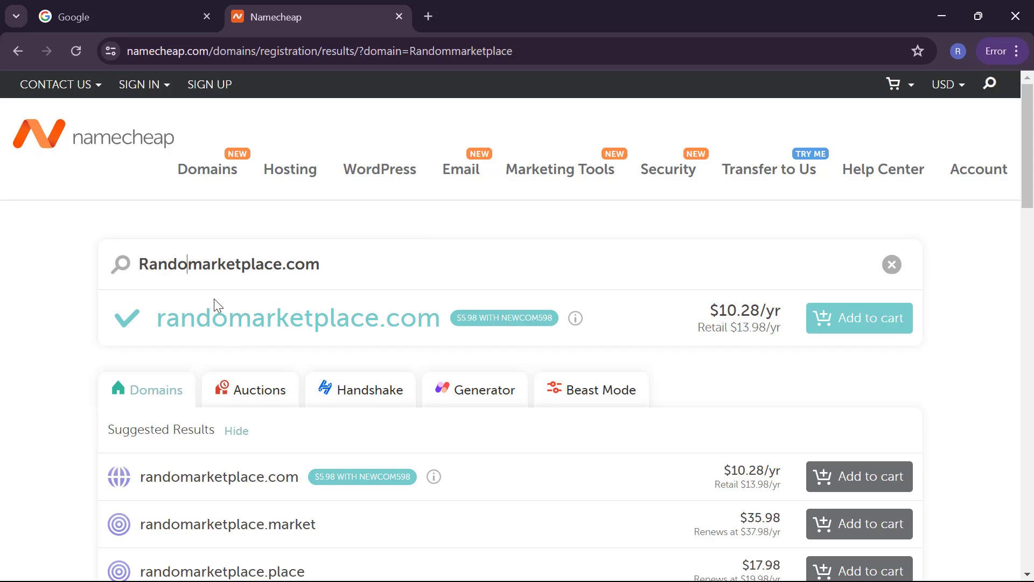
click(189, 264)
drag(727, 309, 772, 300)
click(789, 306)
scroll(727, 312, down, 3)
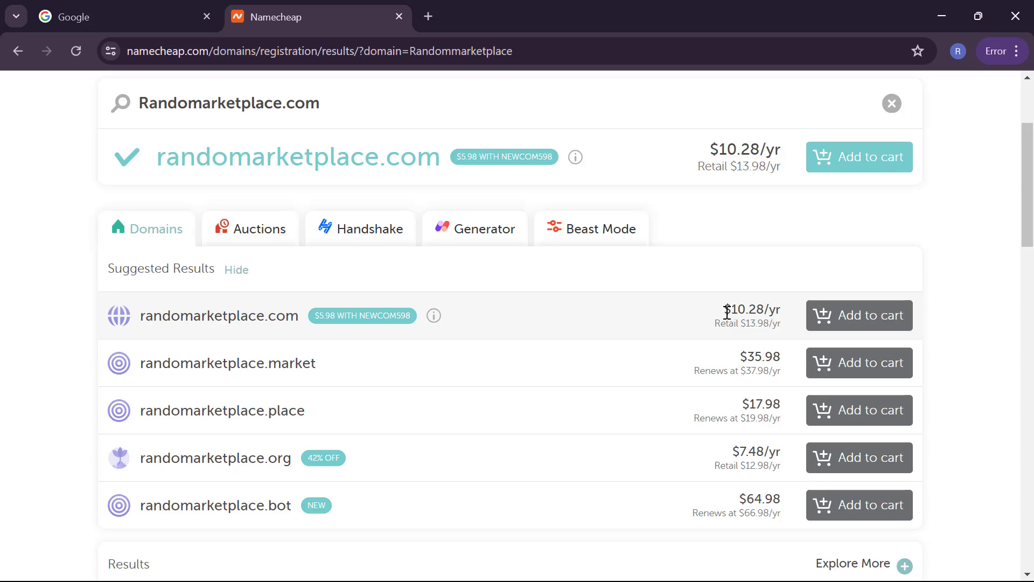
scroll(727, 312, down, 5)
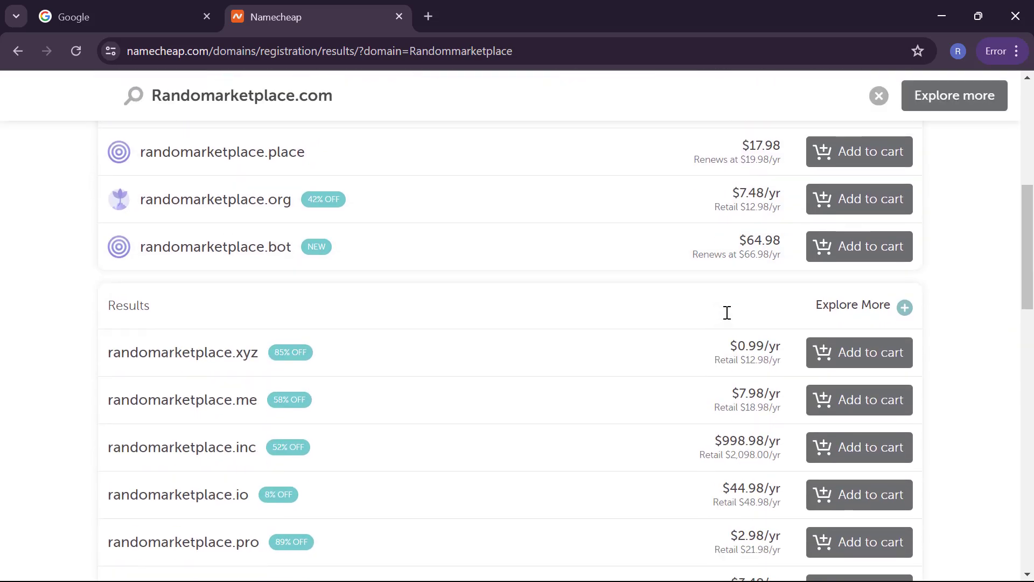
scroll(727, 313, down, 1)
scroll(728, 312, up, 5)
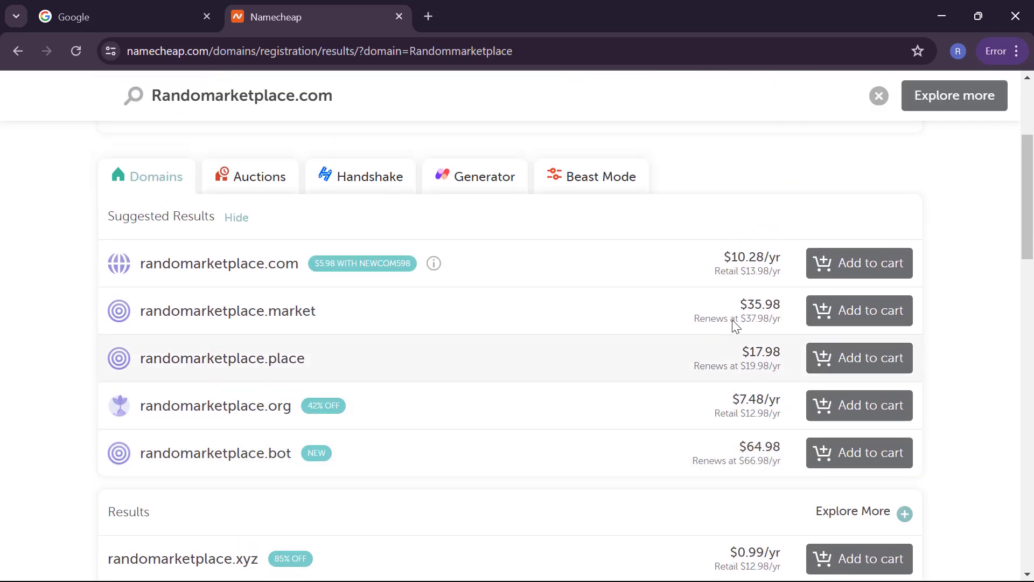
Step: Add randomarketplace.com, web hosting and an SSL certificate to the order
click(873, 282)
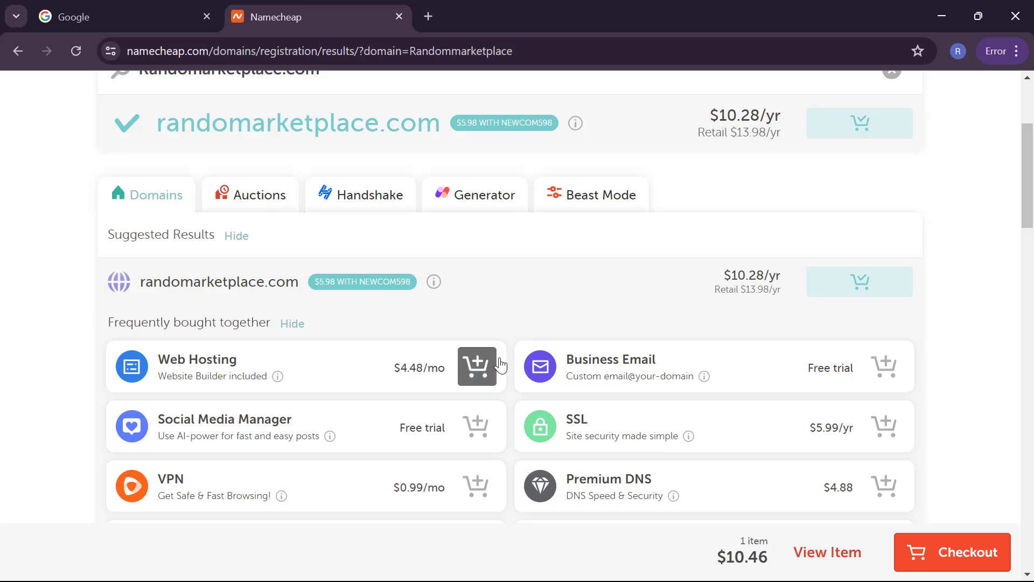
scroll(496, 366, down, 2)
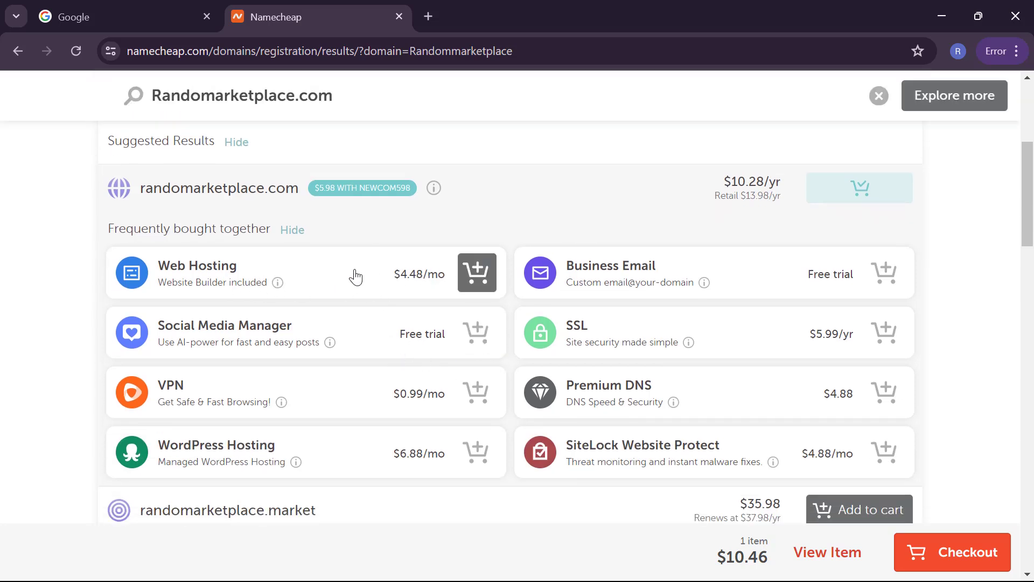
click(477, 278)
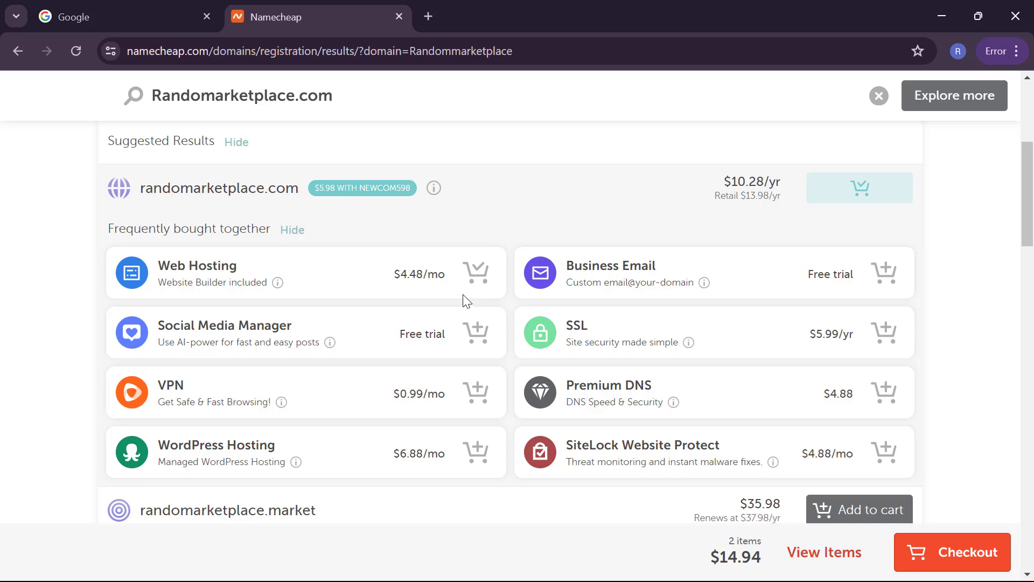
scroll(464, 293, down, 1)
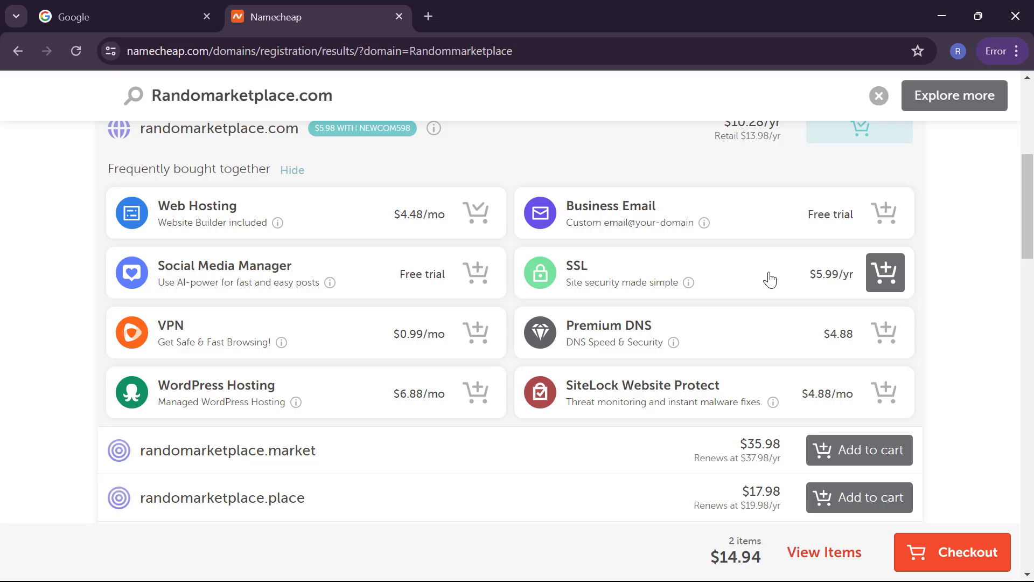
click(901, 264)
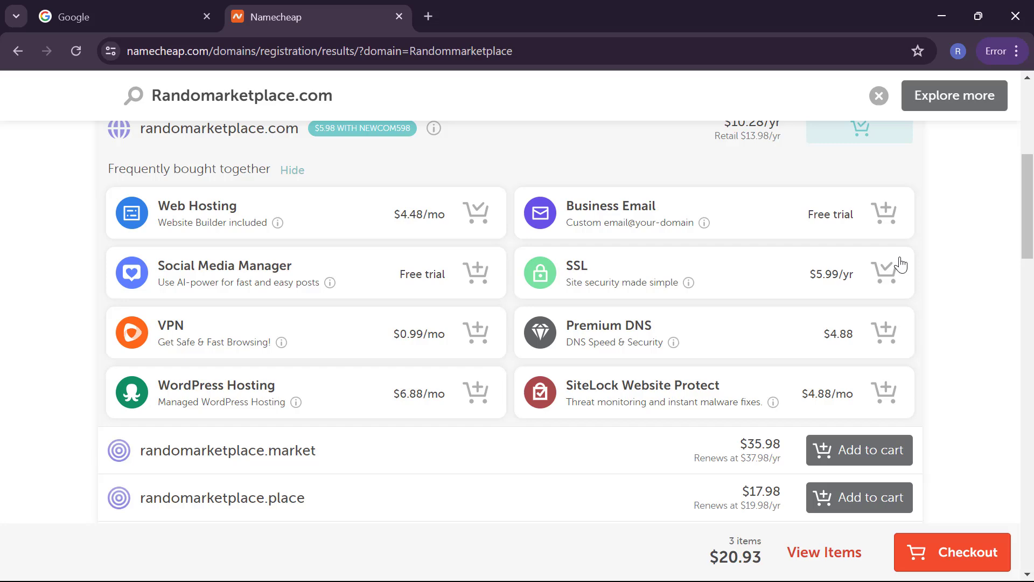
Step: Remove PositiveSSL from the cart and check out with a $14.94 subtotal
click(865, 558)
scroll(880, 371, down, 2)
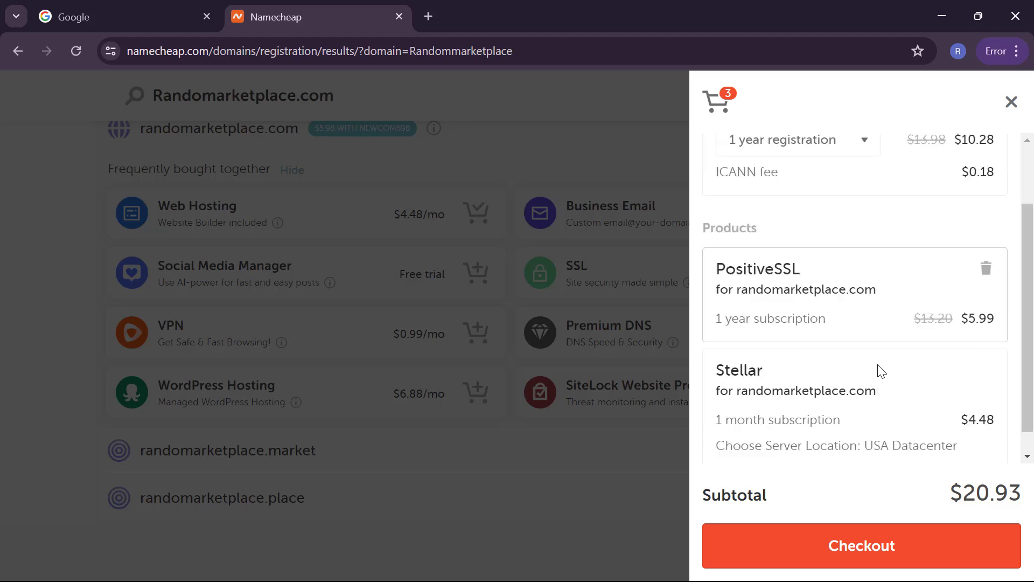
scroll(882, 371, up, 1)
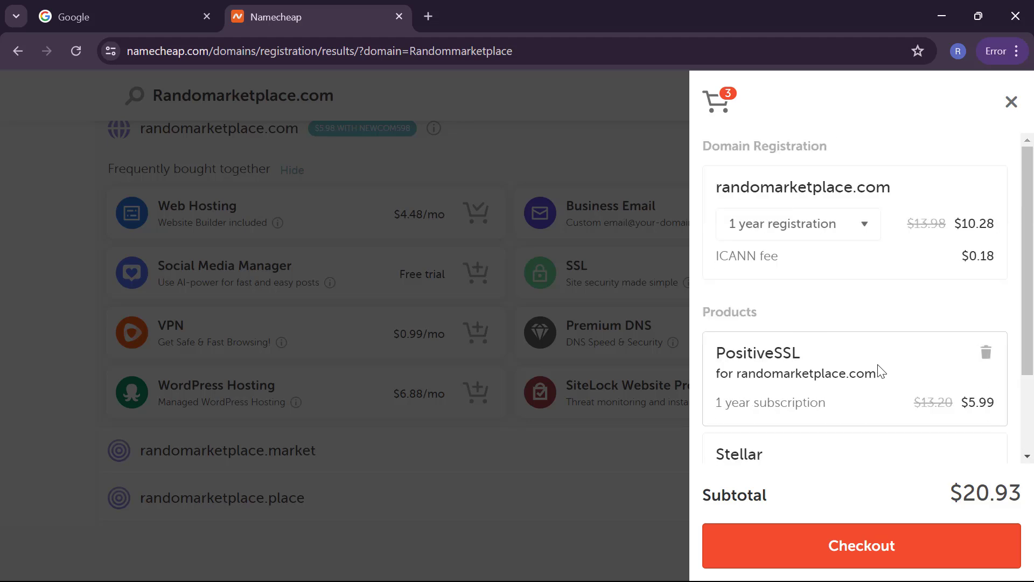
scroll(881, 371, down, 2)
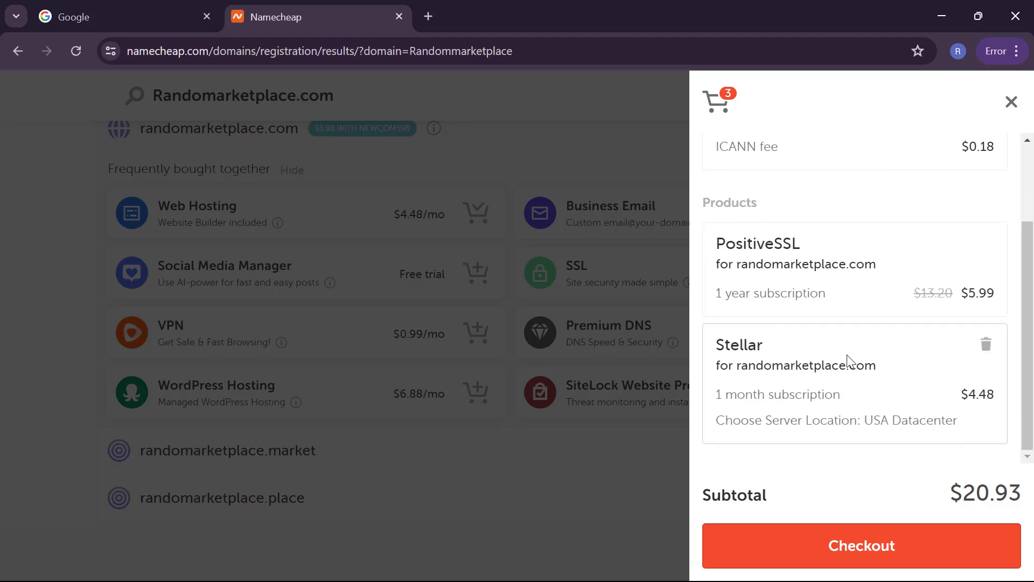
scroll(845, 360, up, 1)
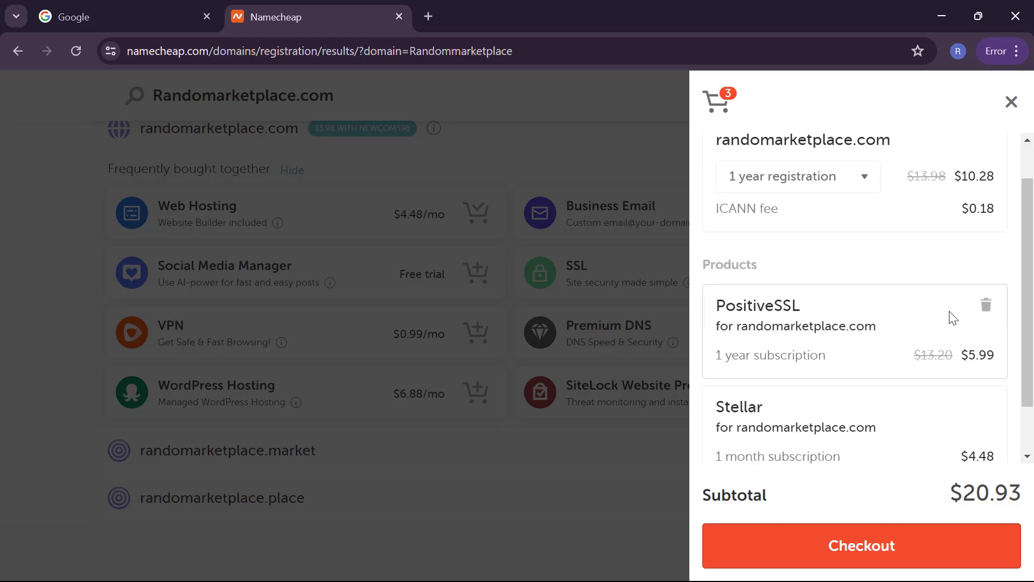
click(986, 306)
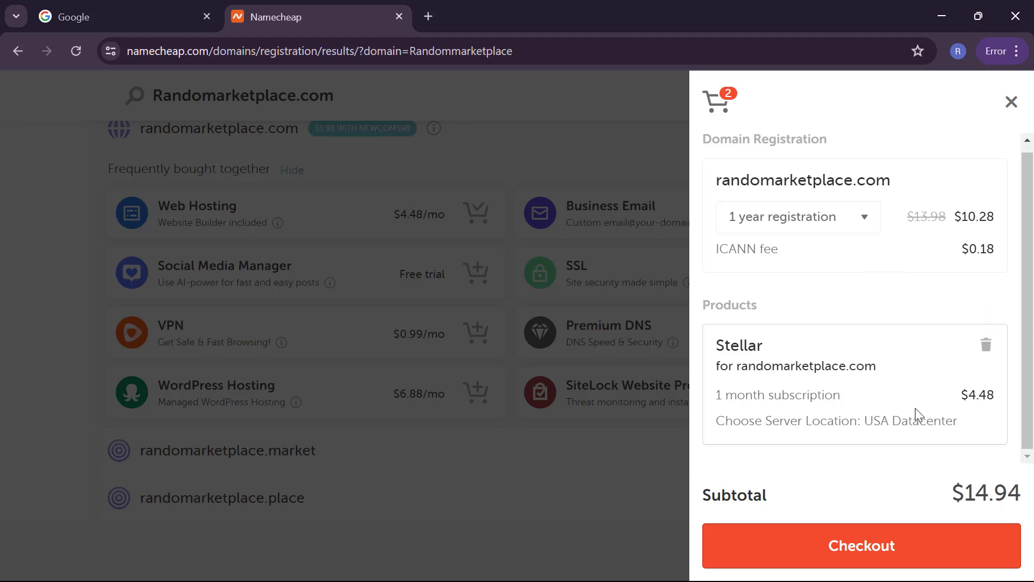
click(851, 545)
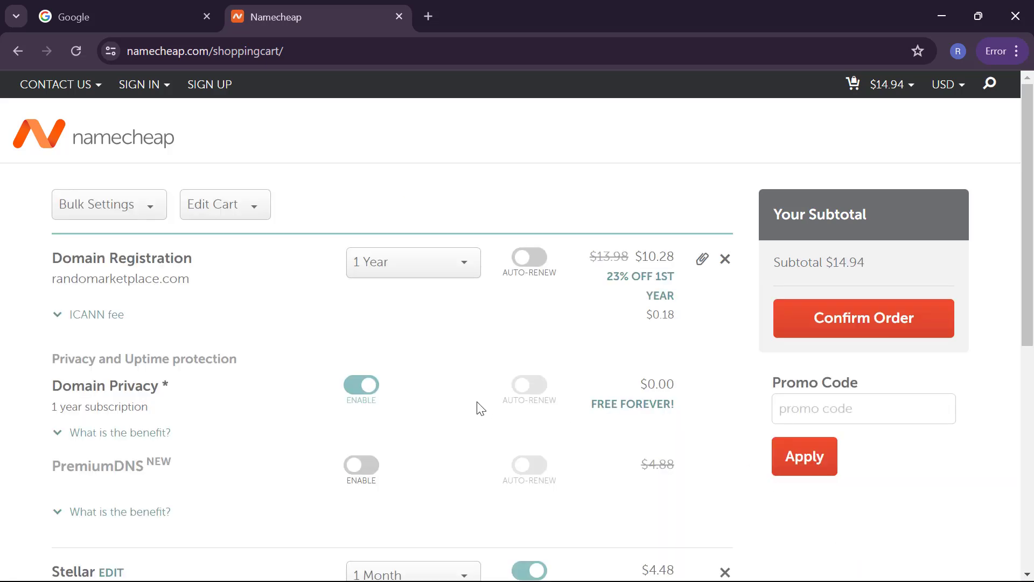
Step: Change Stellar hosting from 1 Month to 2 Years ($37.88) and confirm the order
scroll(310, 405, down, 1)
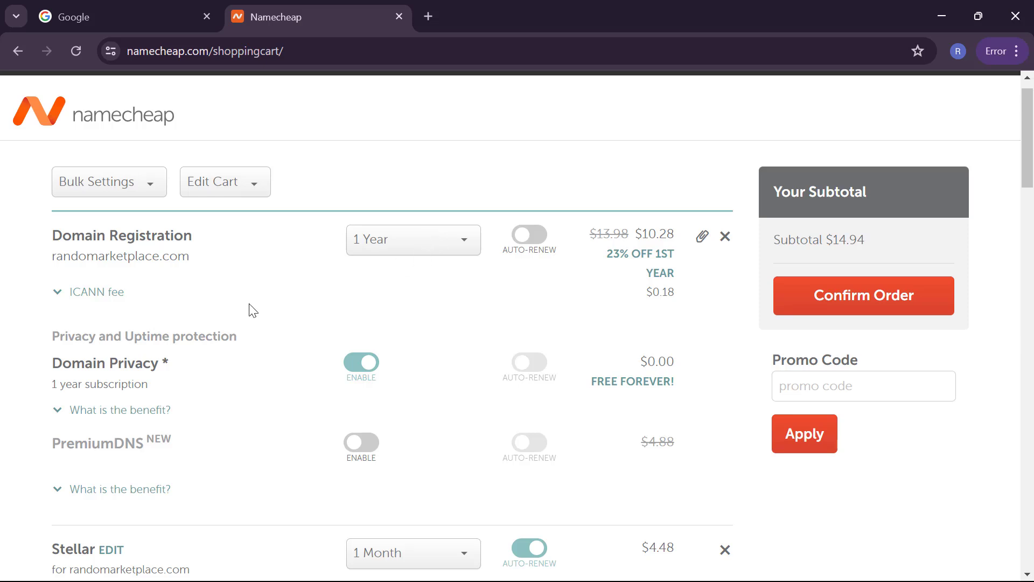
scroll(249, 309, down, 3)
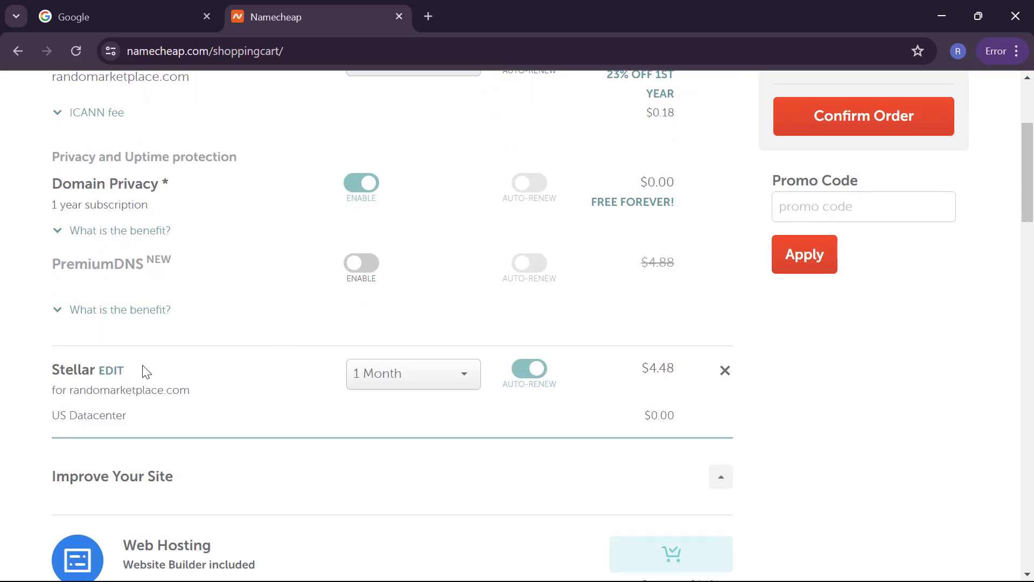
click(370, 381)
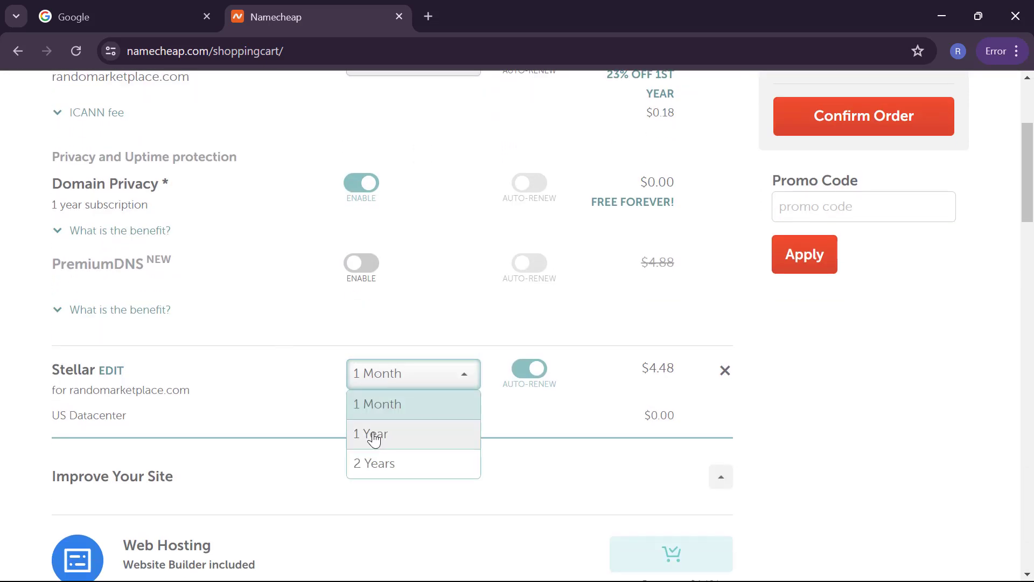
click(374, 460)
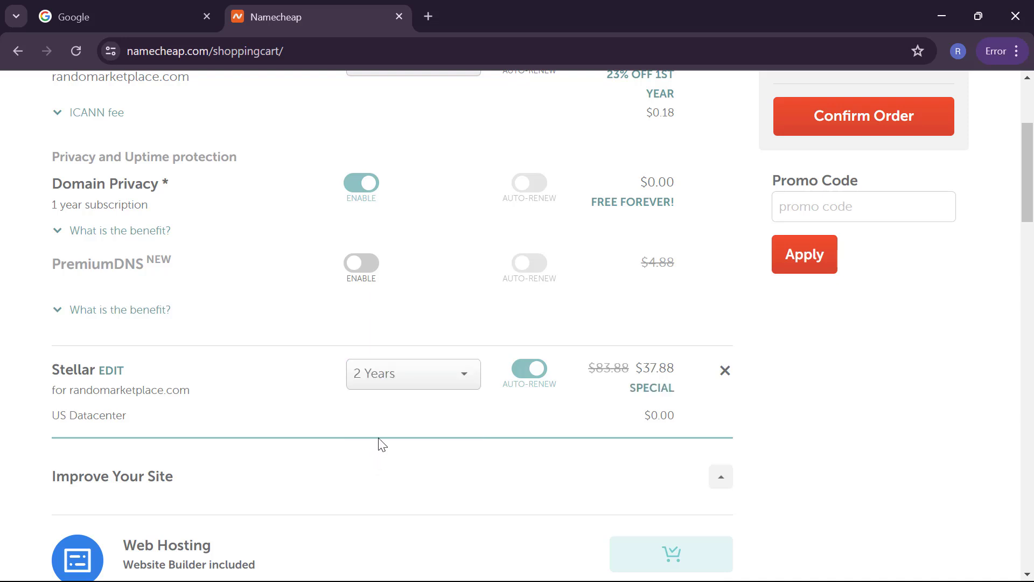
scroll(382, 445, up, 2)
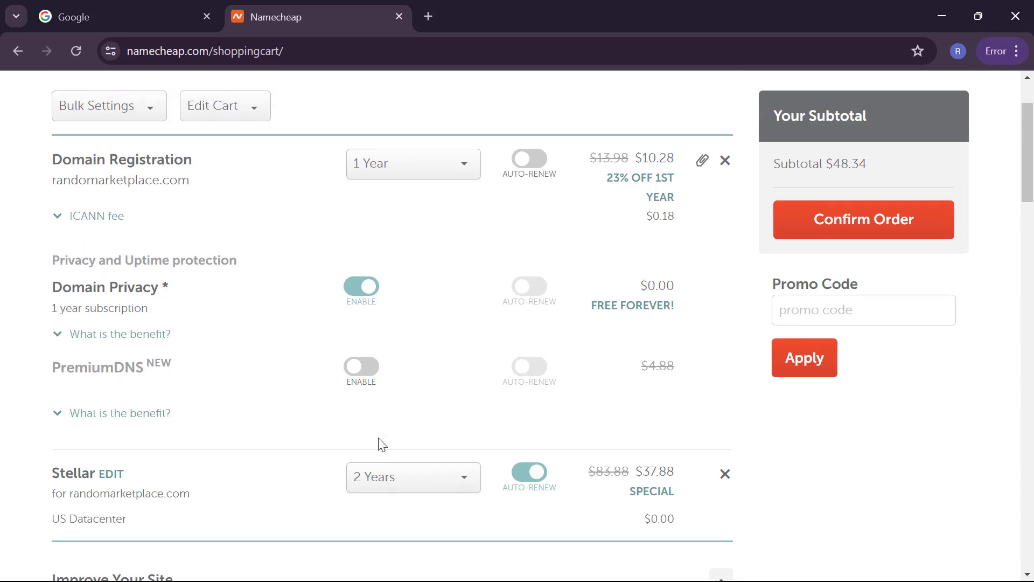
scroll(381, 445, down, 5)
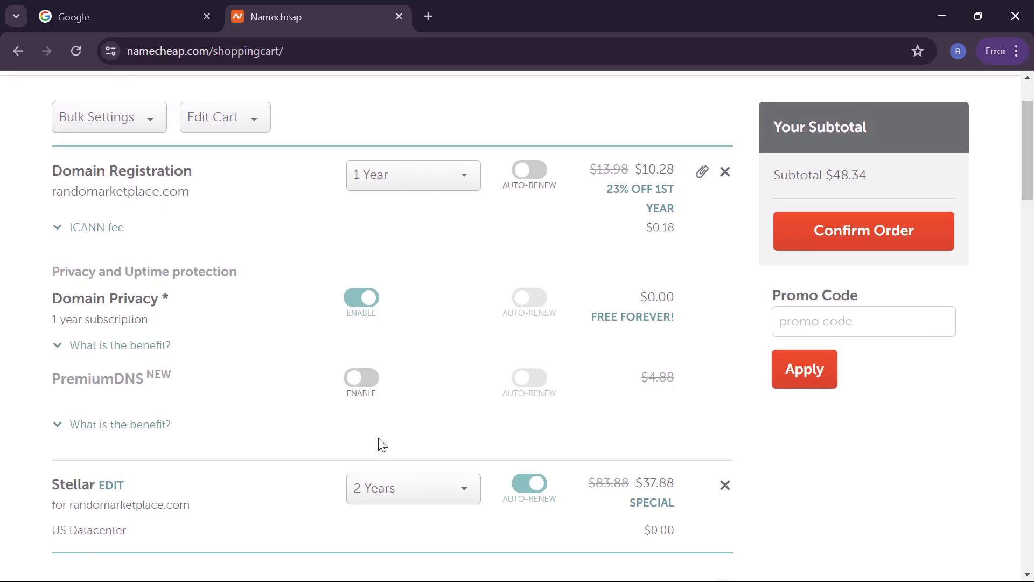
scroll(381, 445, up, 5)
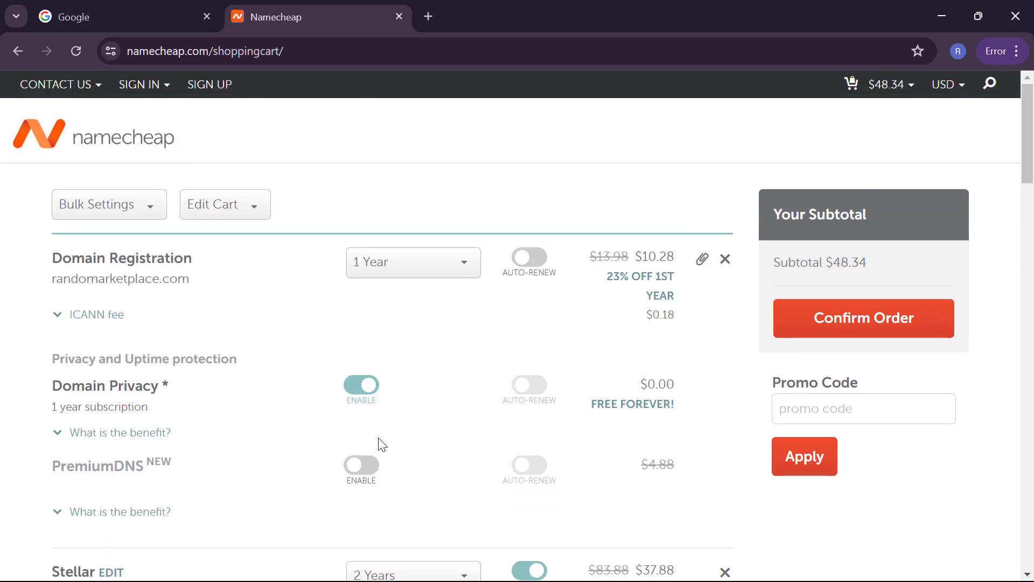
scroll(380, 444, down, 1)
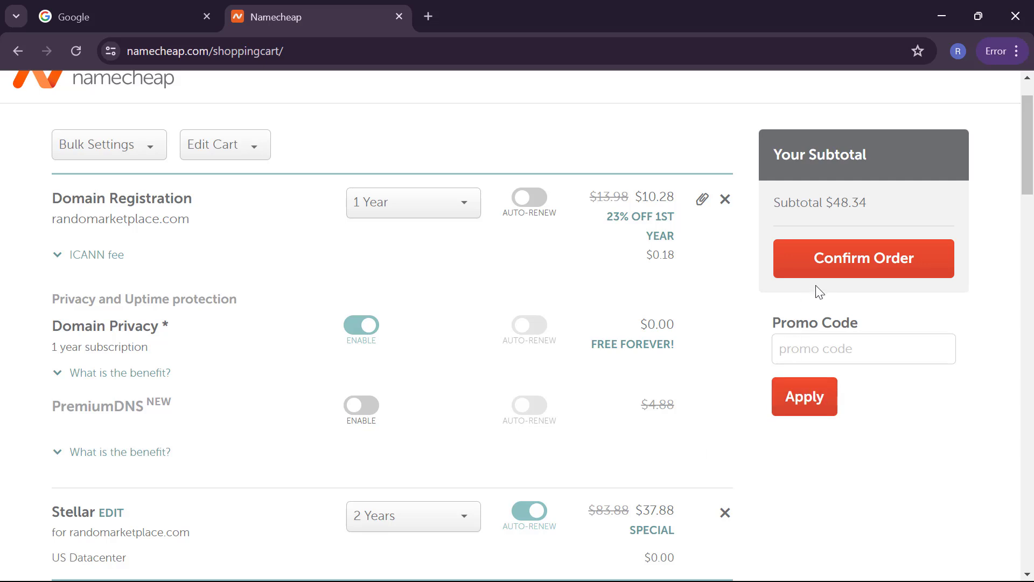
click(828, 275)
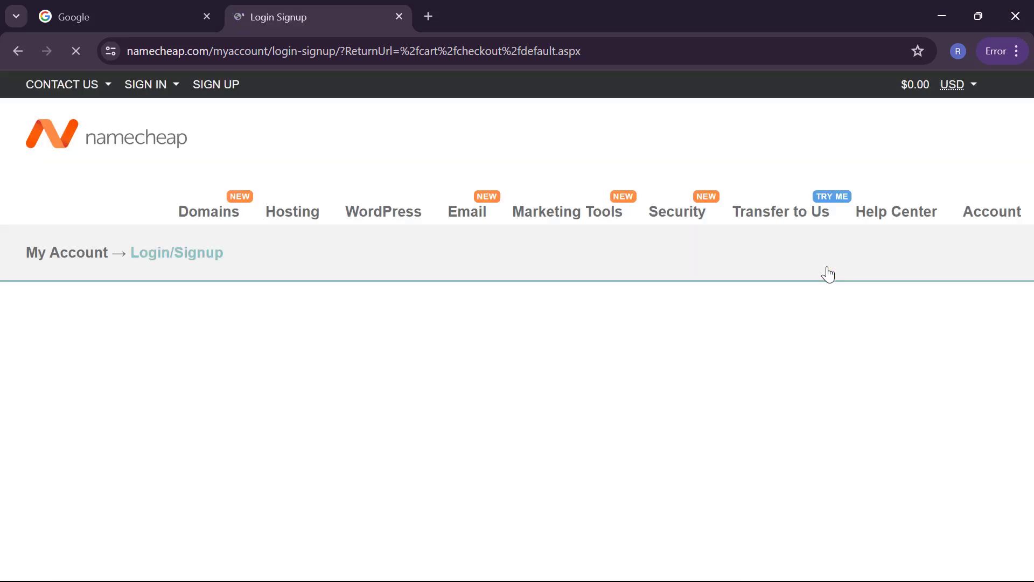
Step: Enter a username for the new account, then type and clear the account password
scroll(646, 343, down, 3)
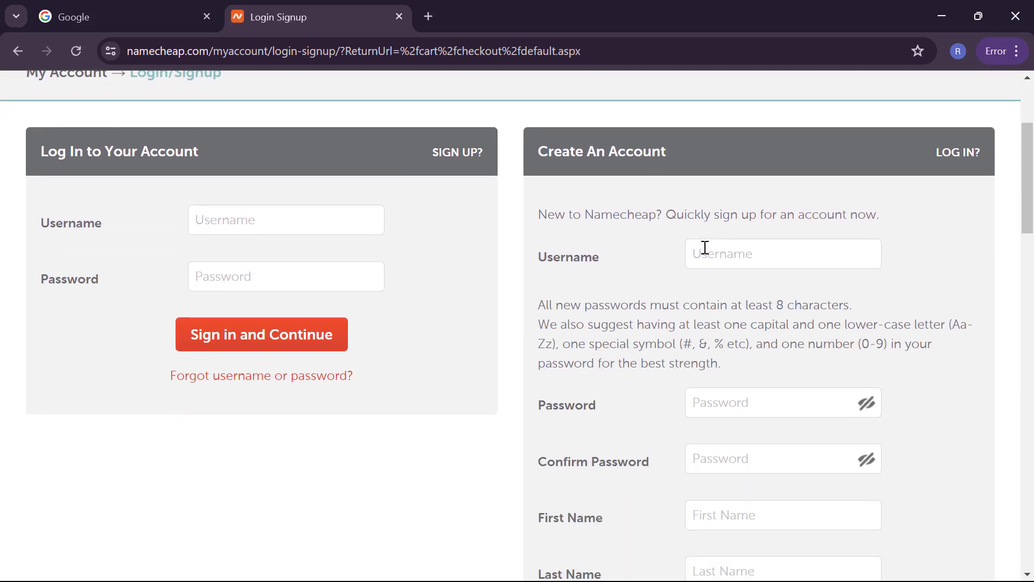
scroll(704, 249, up, 1)
click(729, 308)
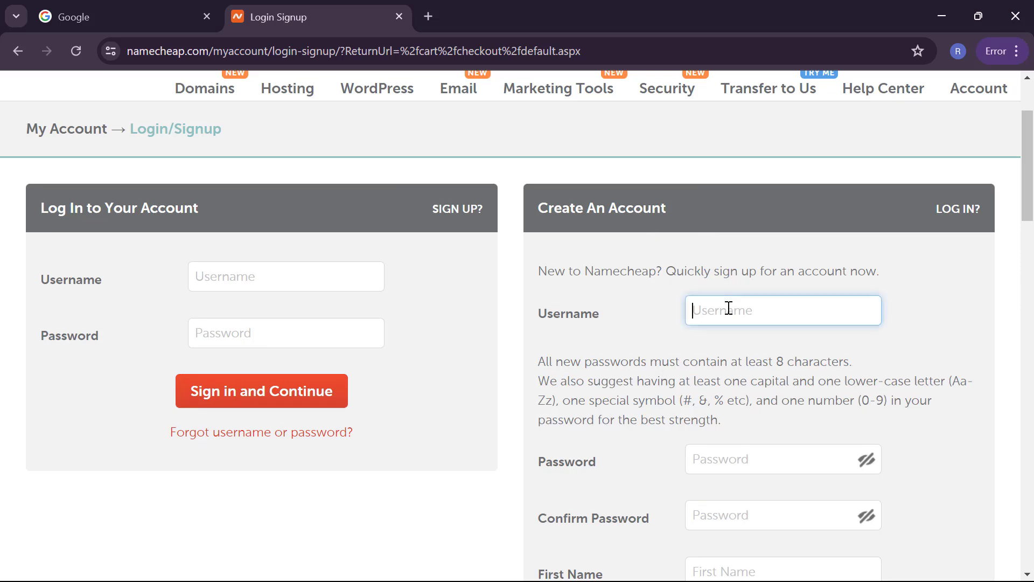
text(Random)
click(712, 446)
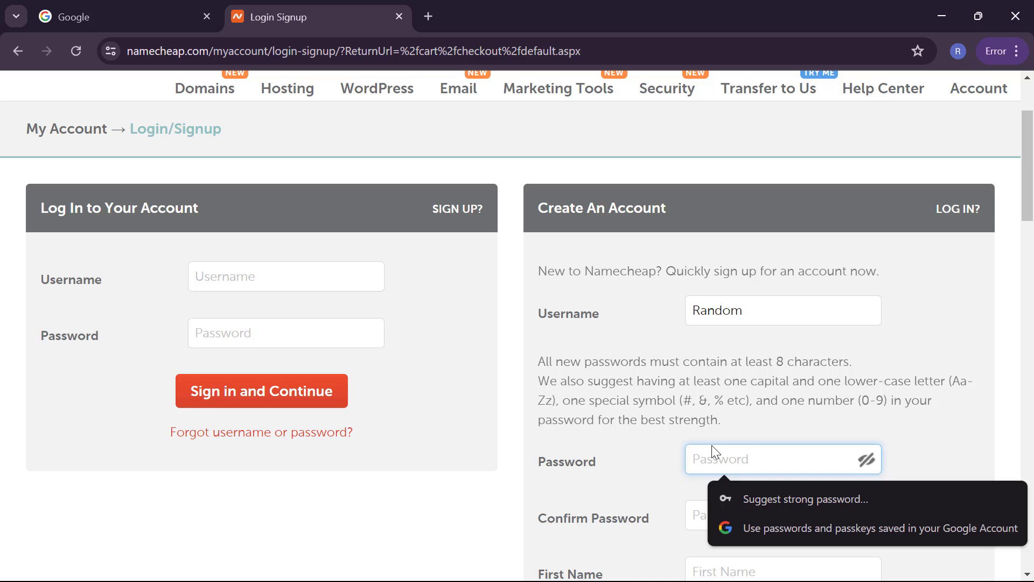
text(••••••)
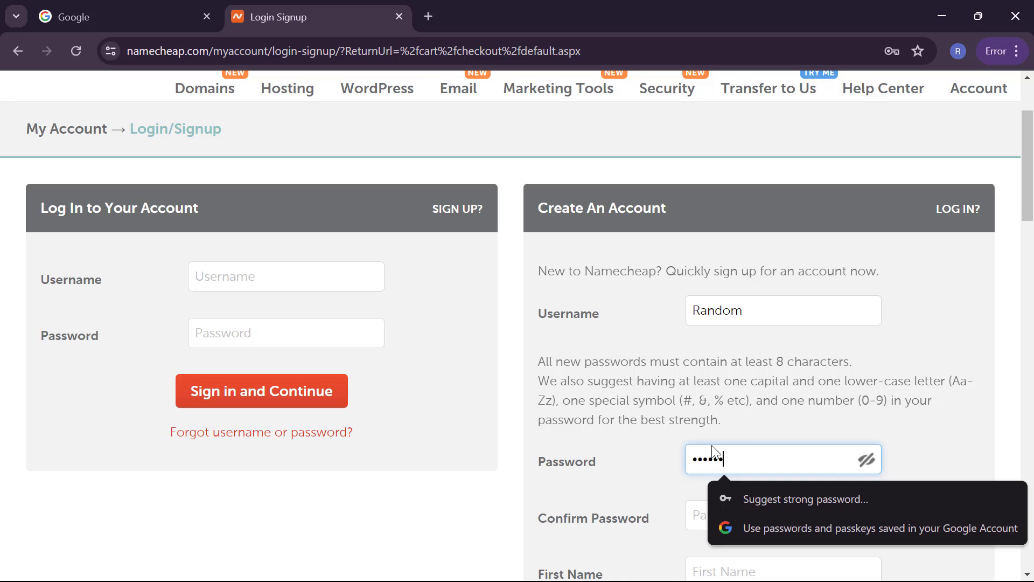
text(••••)
scroll(726, 431, down, 3)
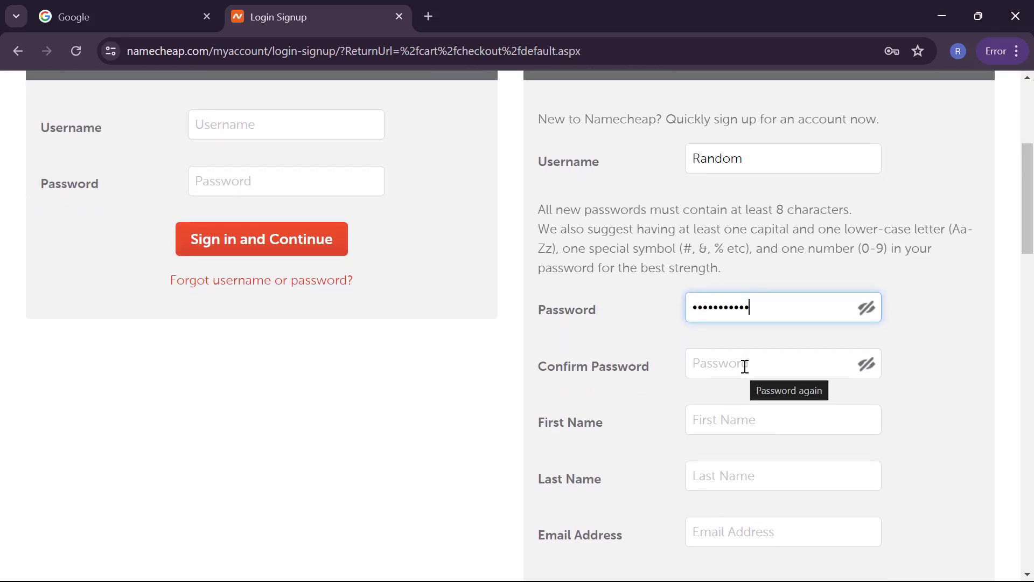
text(•)
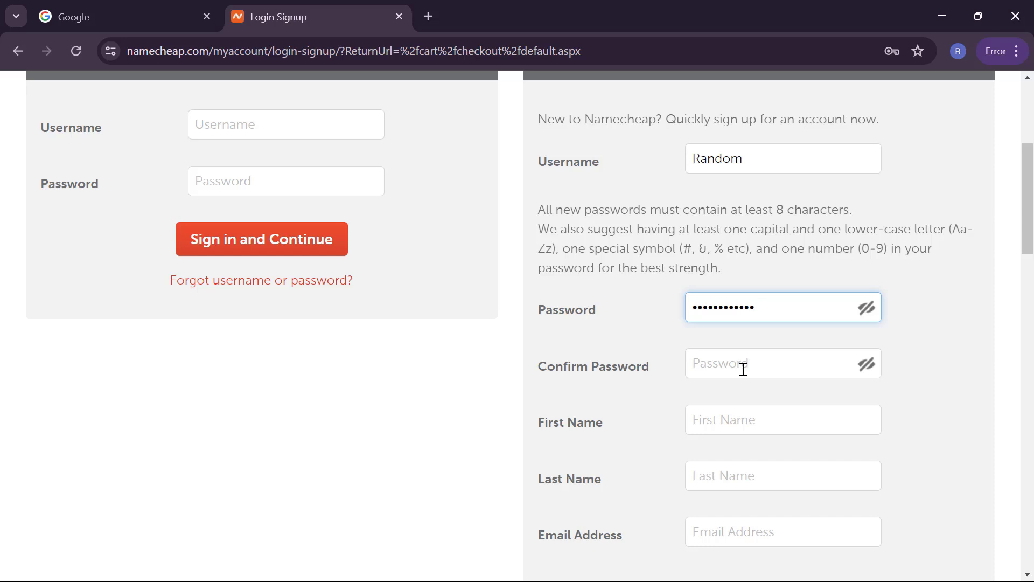
key(BackSpace)
double_click(760, 321)
key(BackSpace)
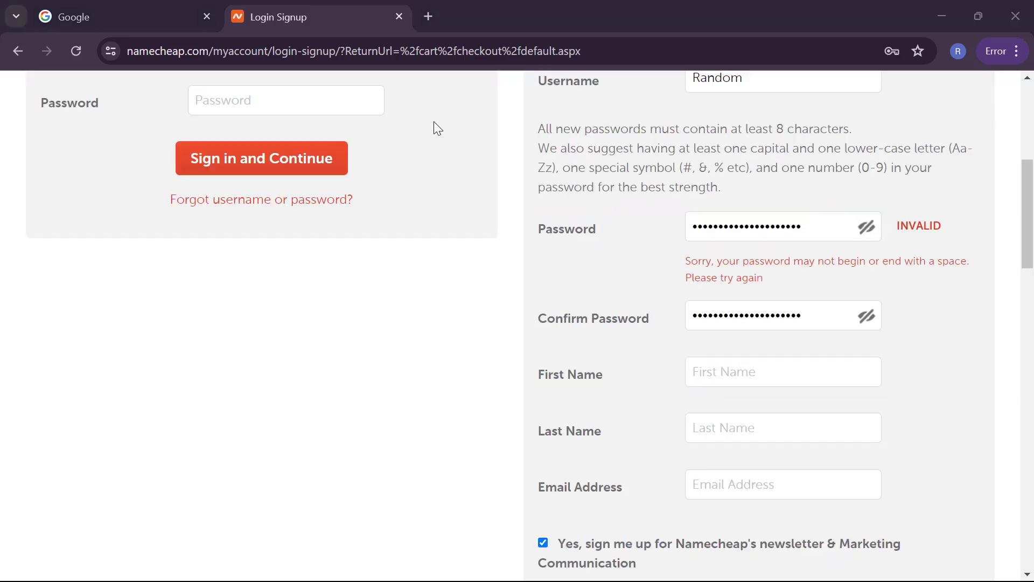
Step: Fill in the account's first name, last name and e-mail address
click(710, 384)
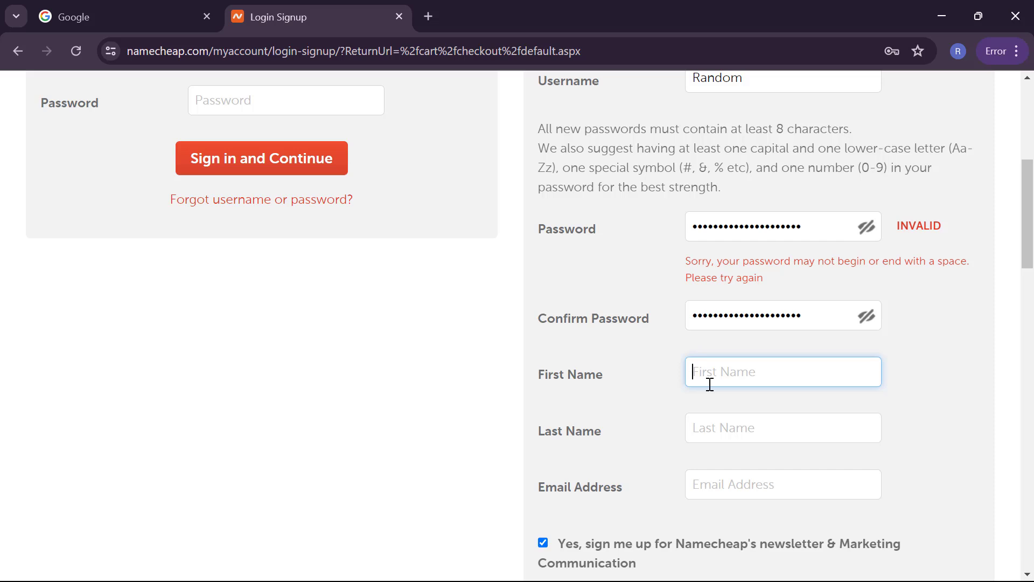
text(Random)
key(Tab)
text(Market)
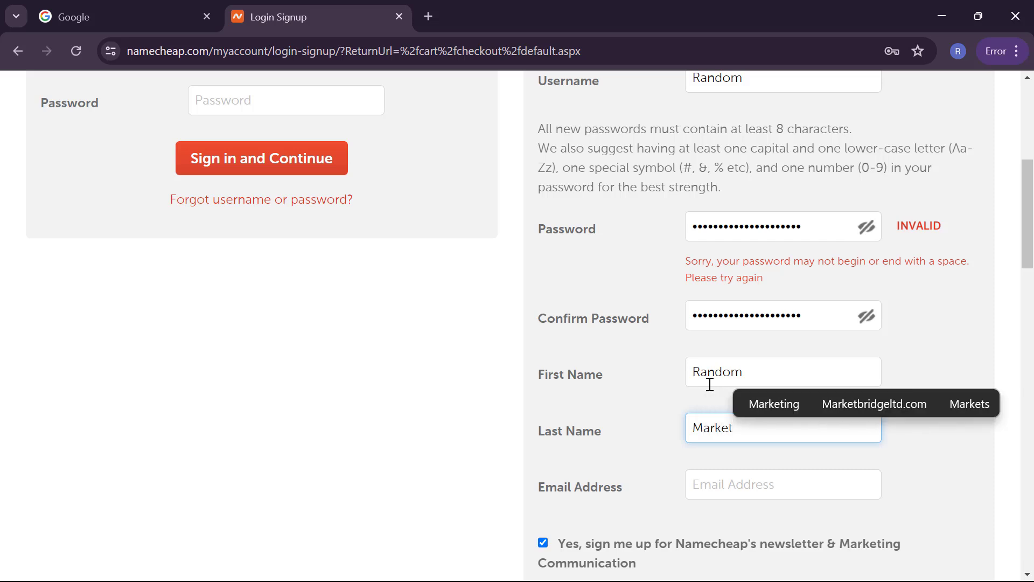
key(Tab)
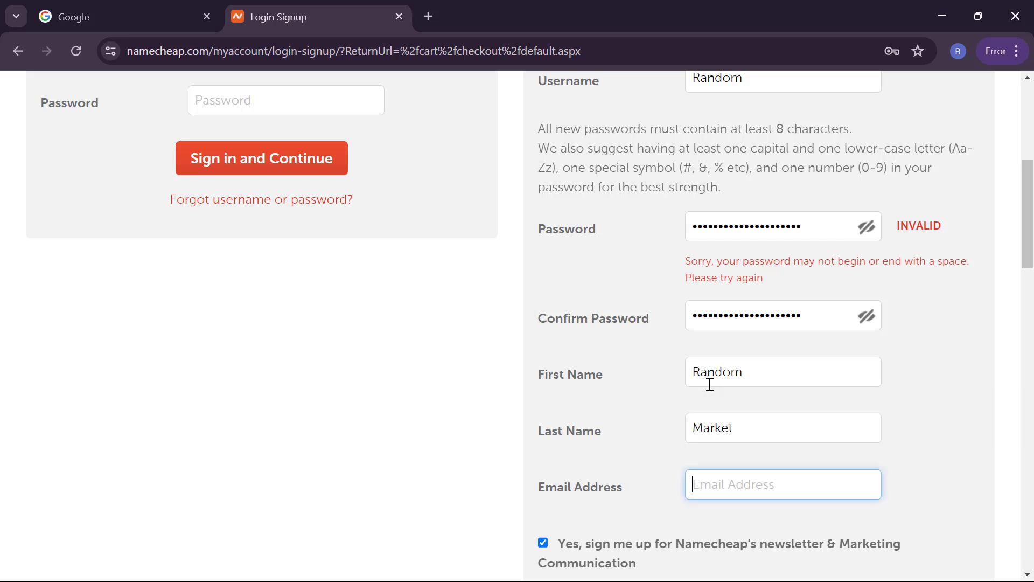
text(rando)
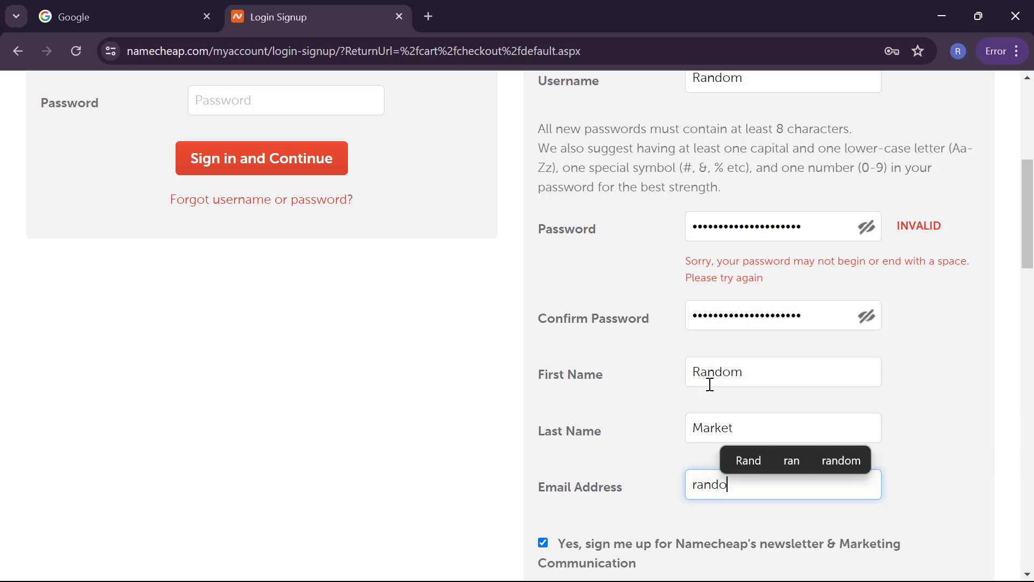
text(mmarket)
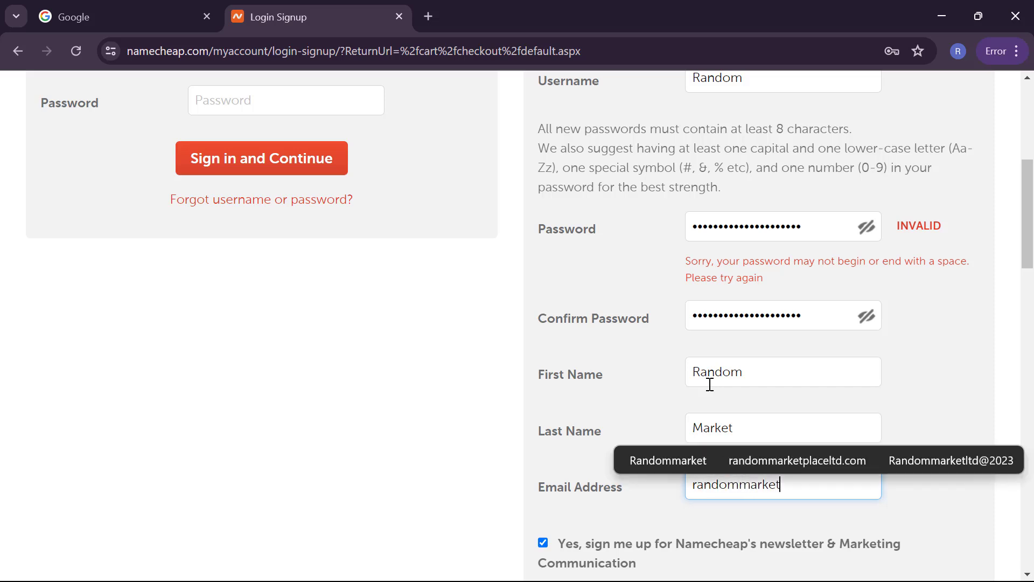
text(place)
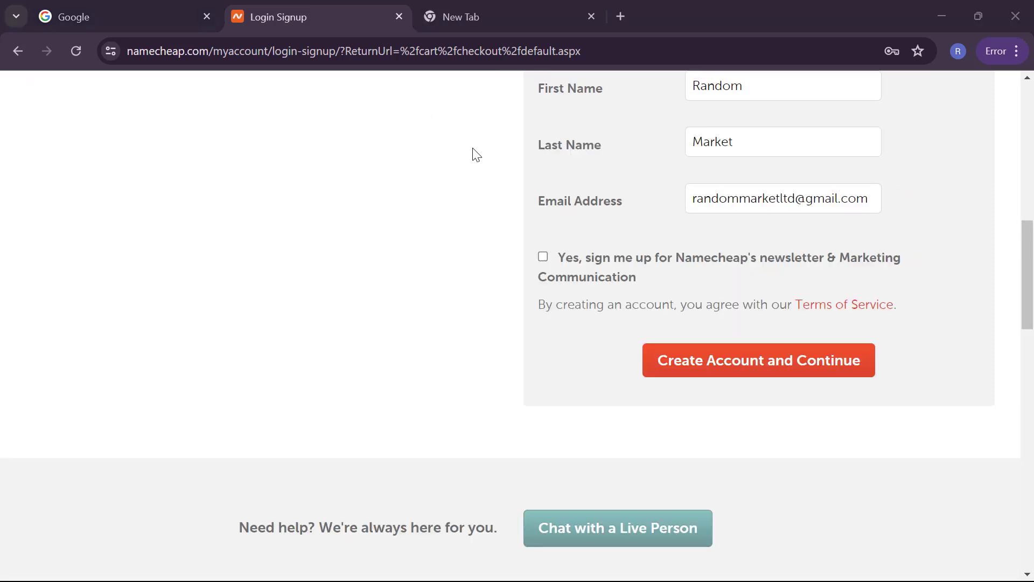
scroll(593, 232, down, 2)
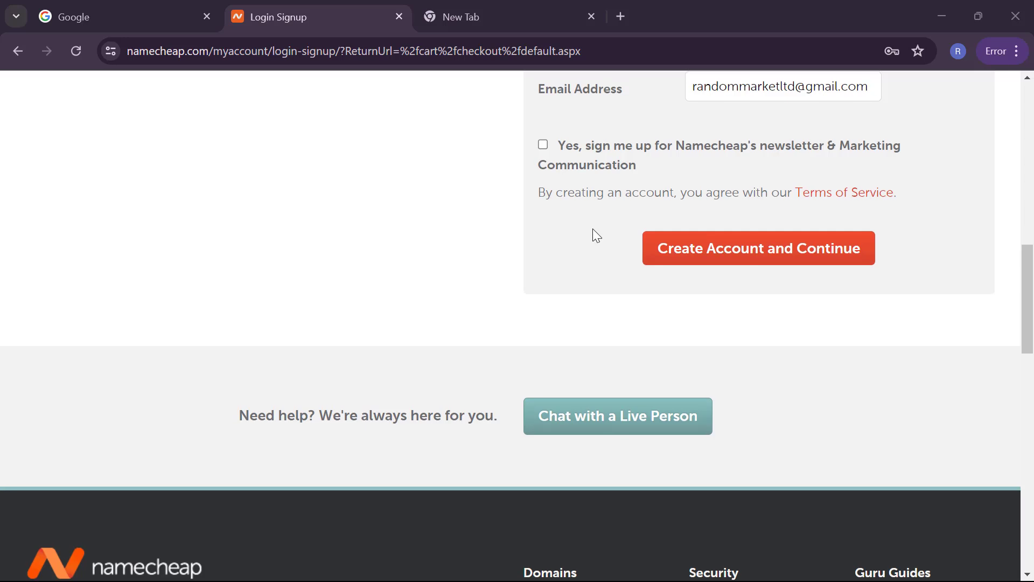
Step: Submit the sign-up form and find the username rejected
click(692, 258)
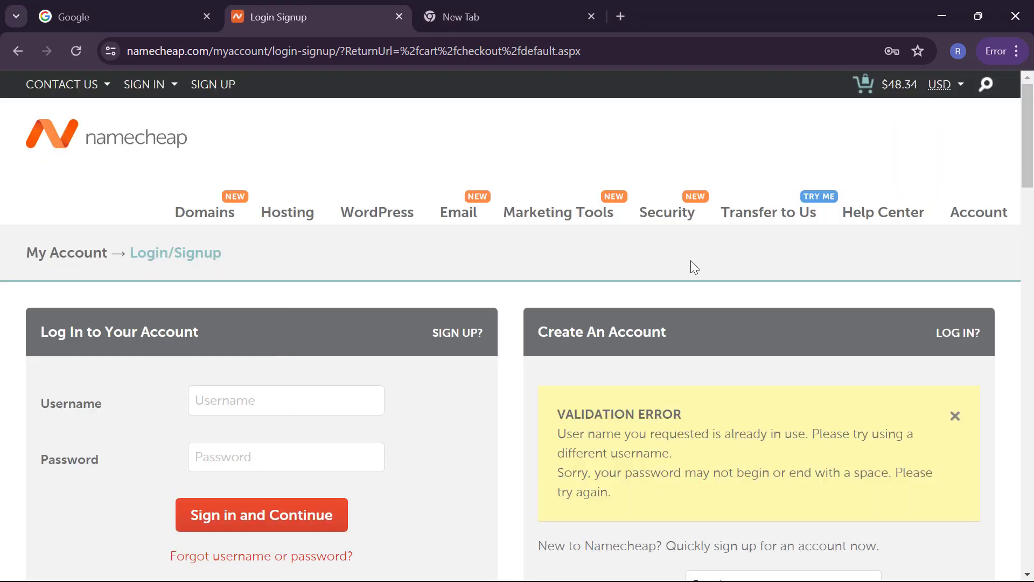
scroll(684, 287, down, 2)
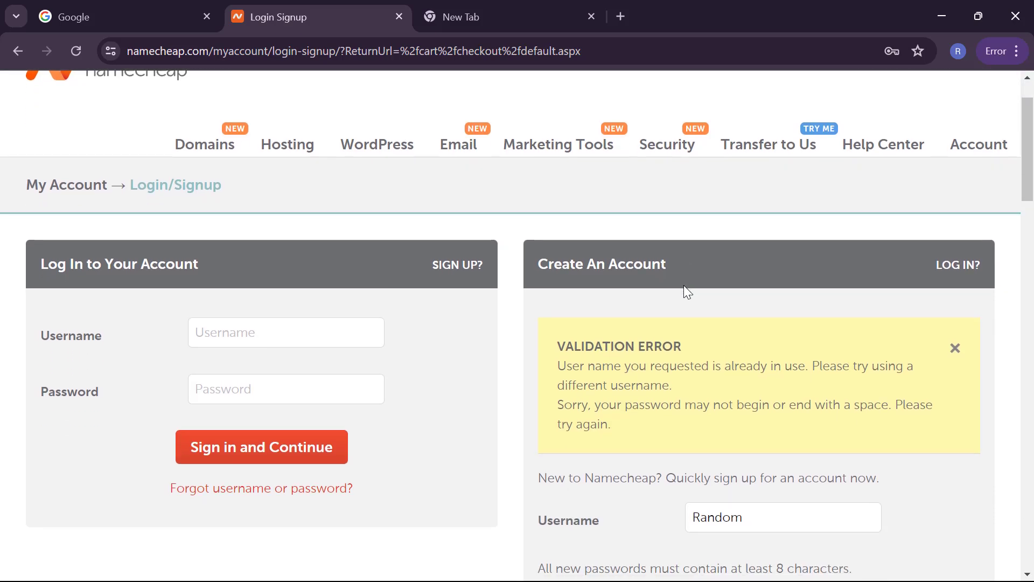
scroll(684, 285, down, 1)
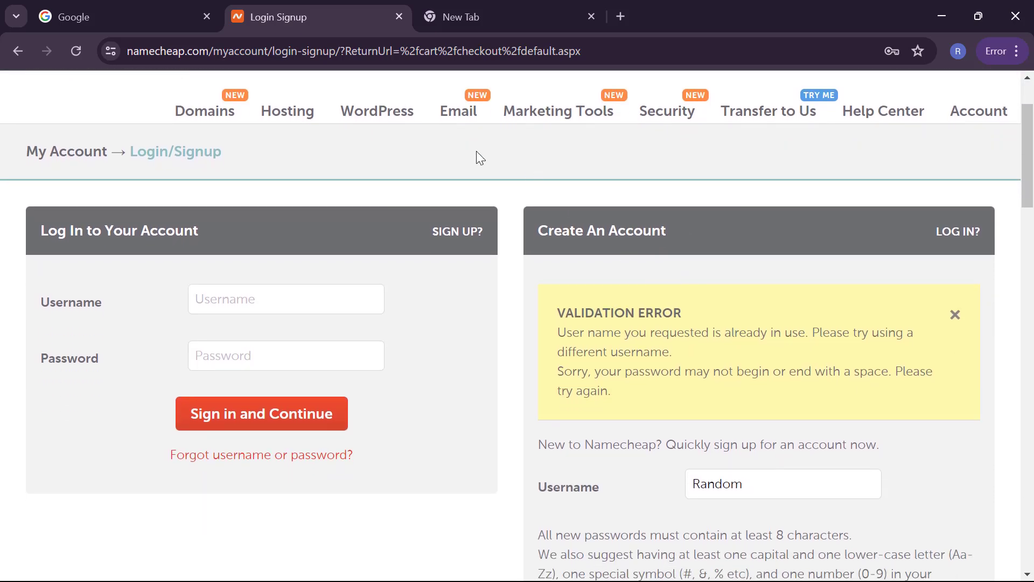
scroll(721, 318, down, 1)
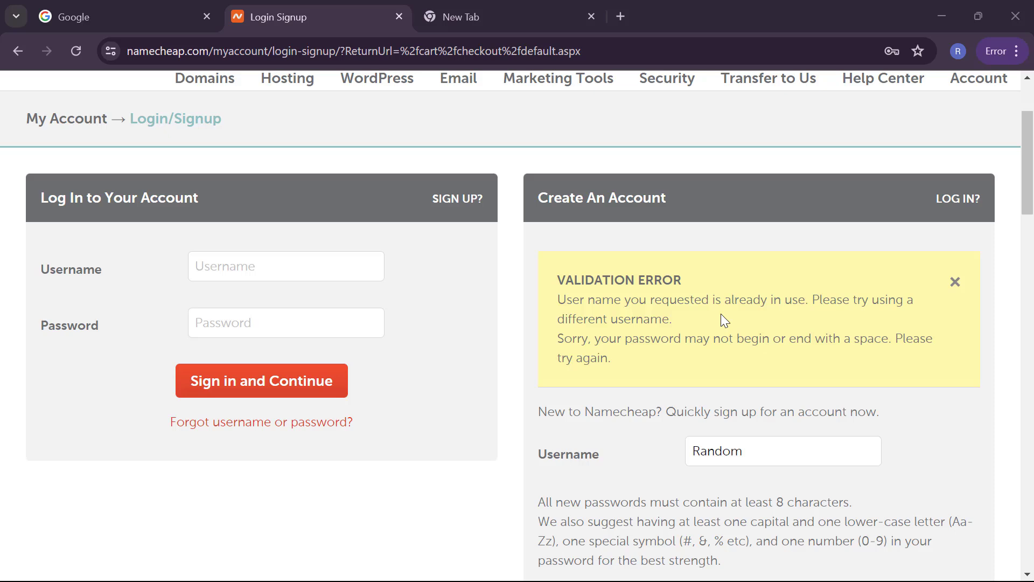
Step: Extend the username to make it unique, re-enter the password and resubmit
click(786, 459)
text(Place)
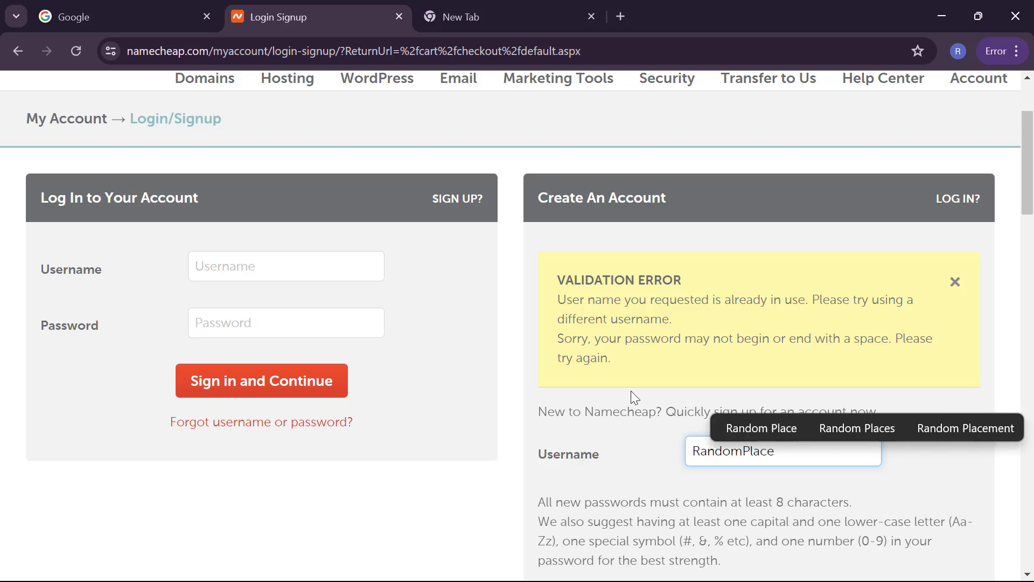
scroll(631, 393, down, 8)
scroll(677, 273, up, 1)
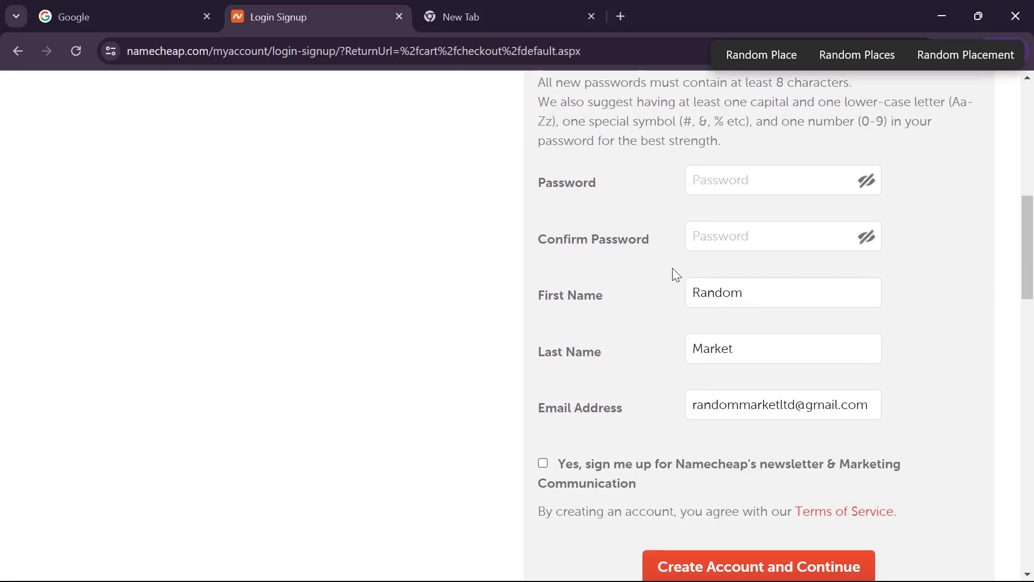
click(713, 187)
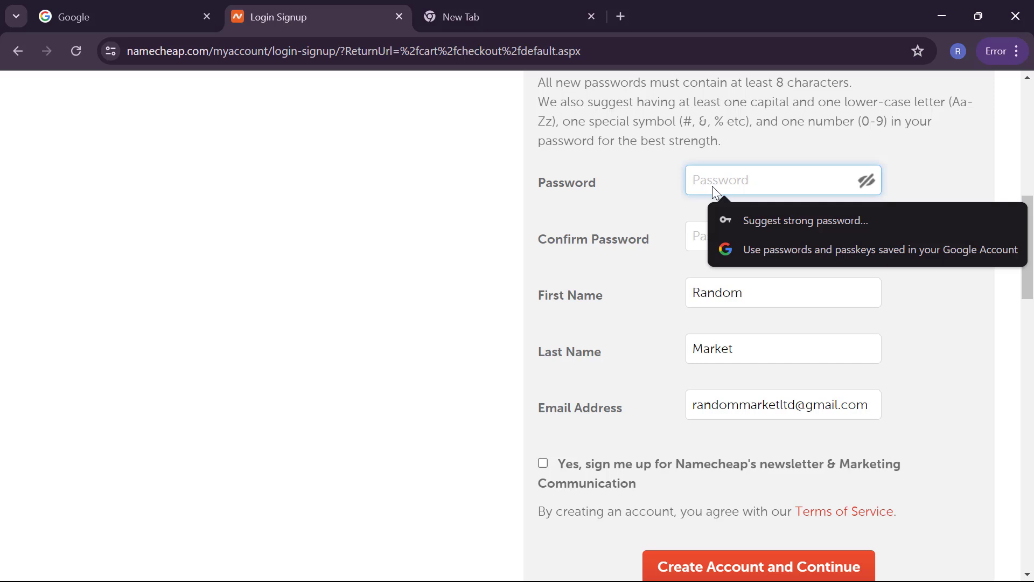
click(435, 124)
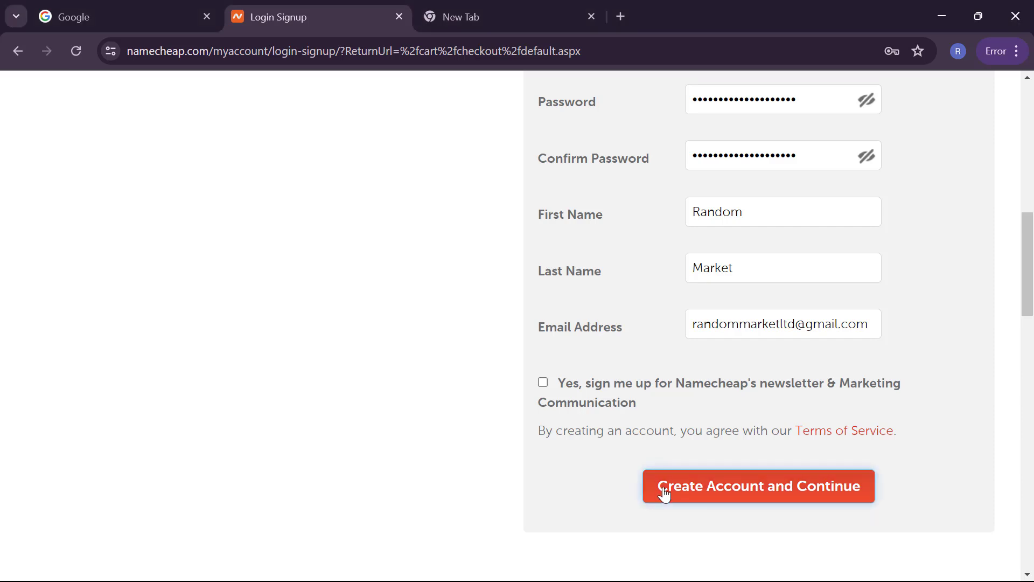
click(664, 492)
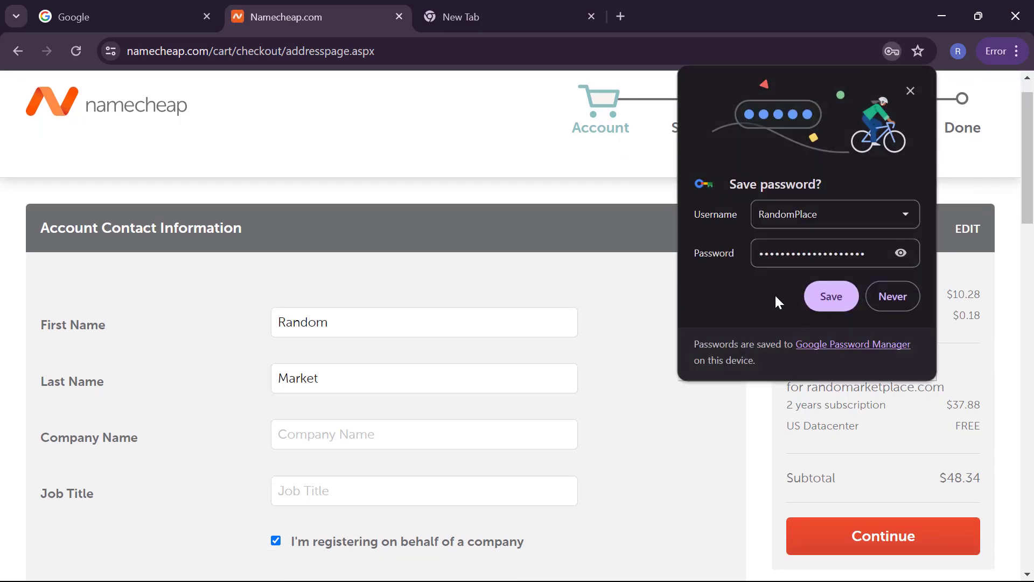
Step: Save the new login in Chrome and keep passwords in the Google Account
click(832, 296)
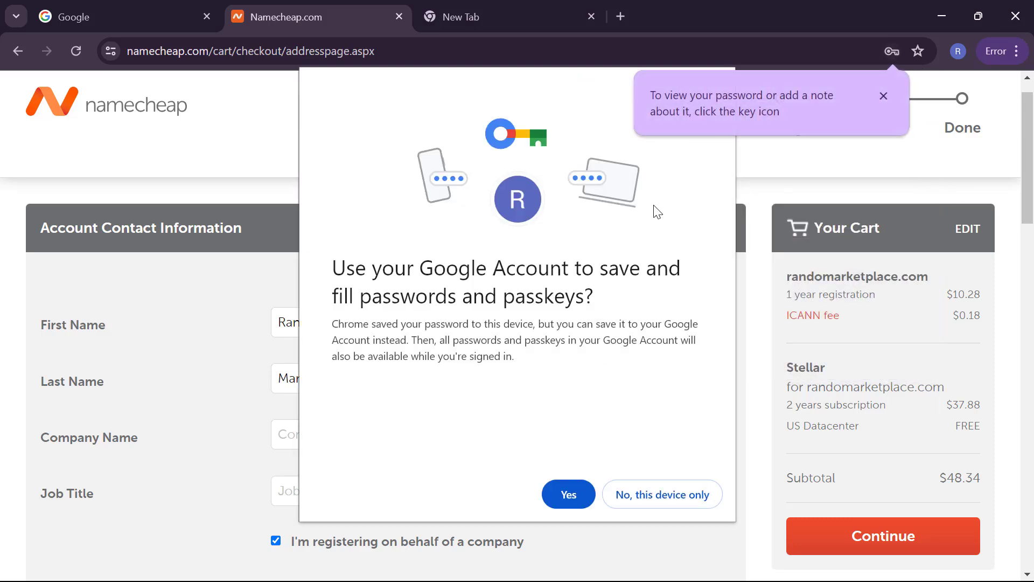
click(586, 496)
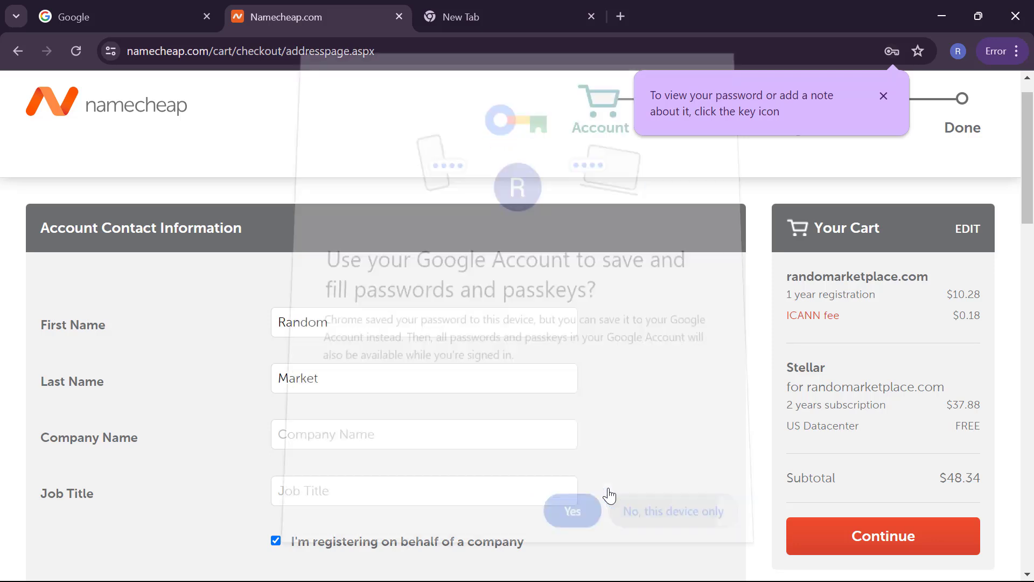
scroll(901, 371, down, 1)
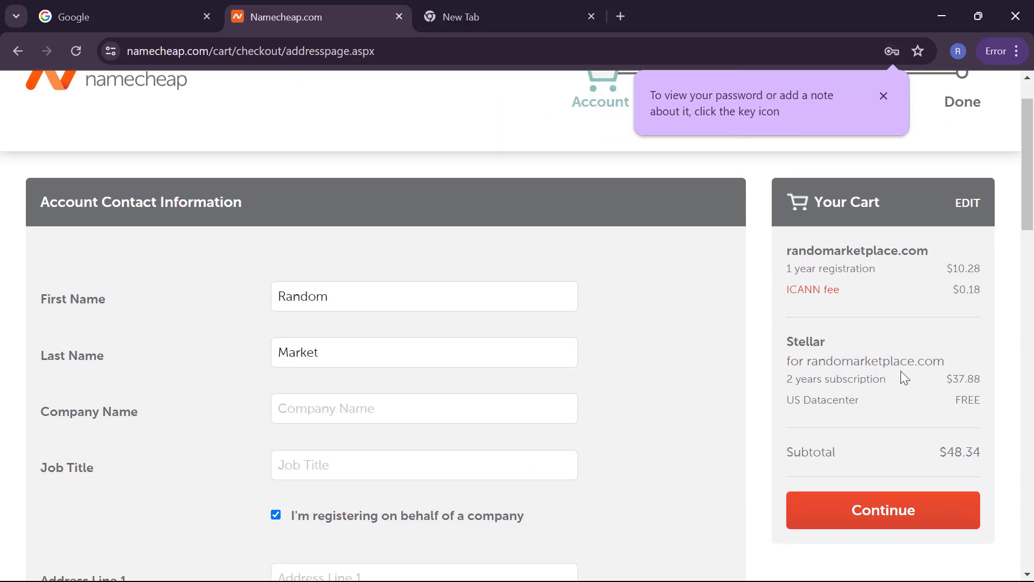
scroll(901, 371, up, 1)
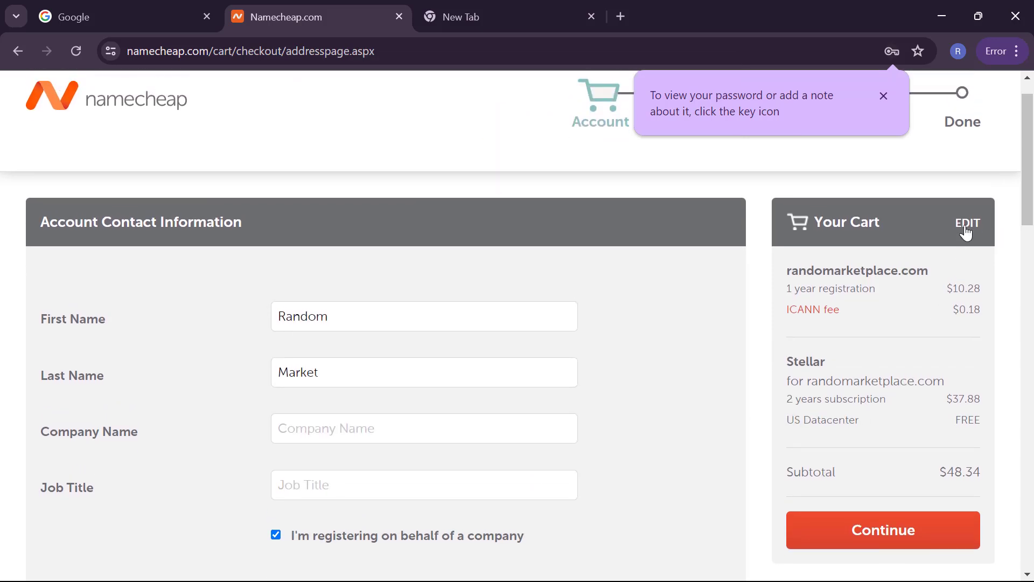
Step: Apply promo code NEWCOM598 to drop the domain to $5.98 and subtotal to $44.04, then confirm the order
click(967, 224)
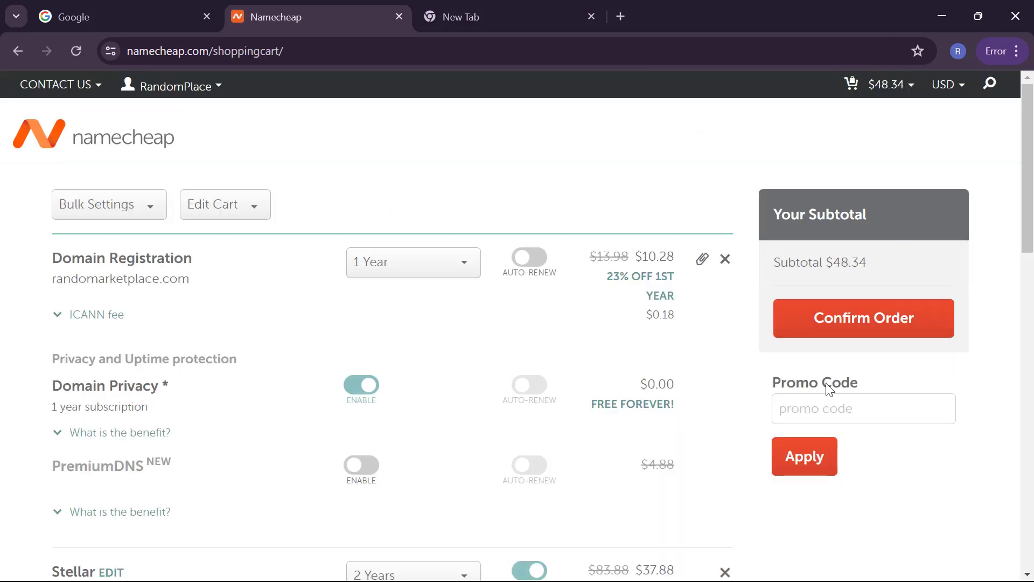
click(830, 408)
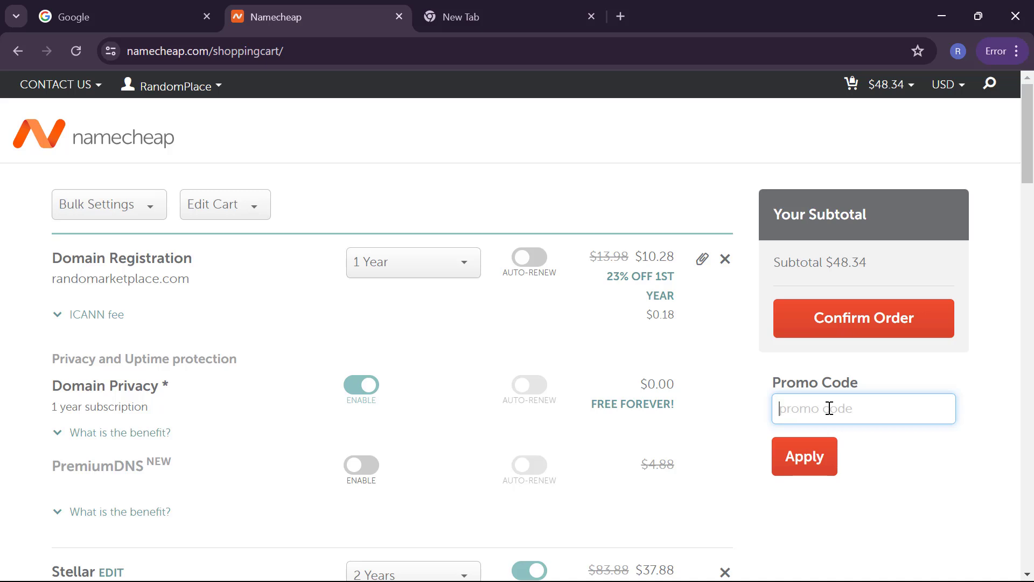
text(NE)
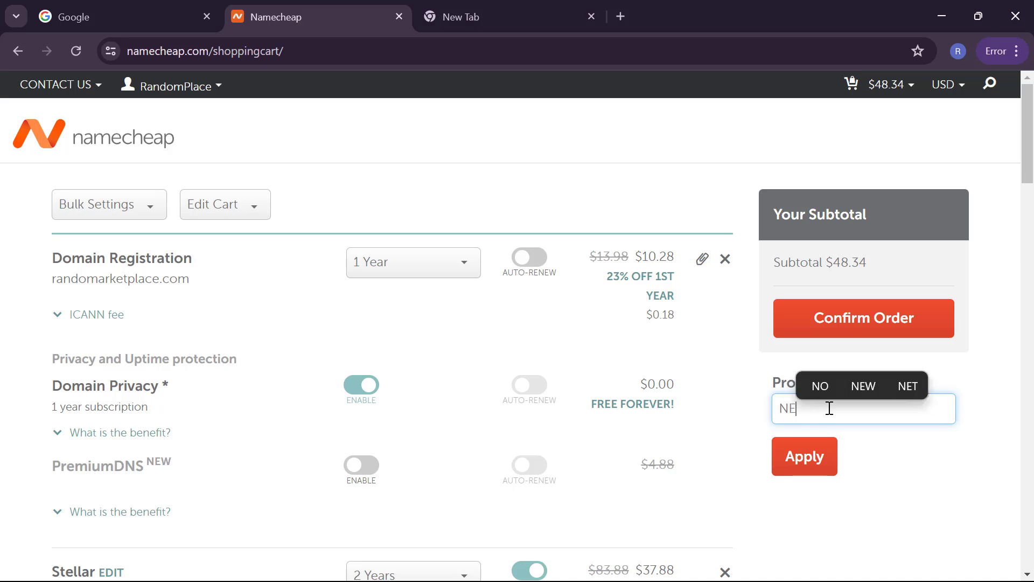
text(W)
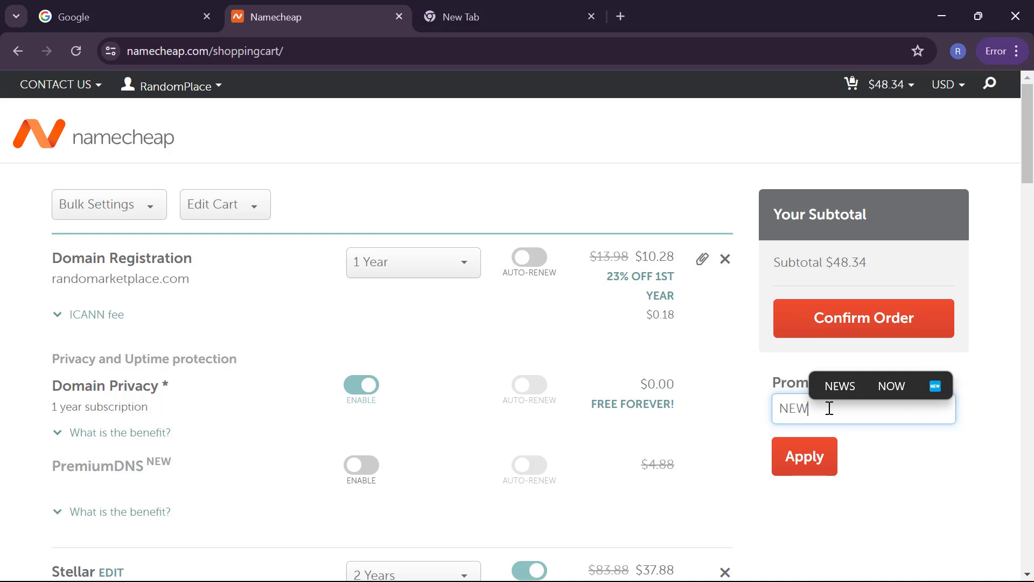
text(COM)
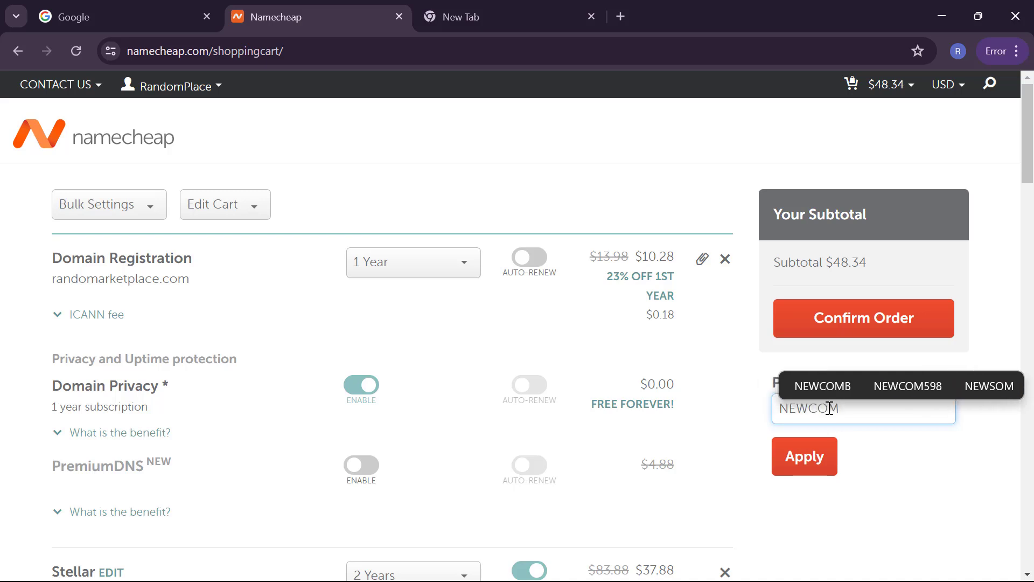
click(916, 383)
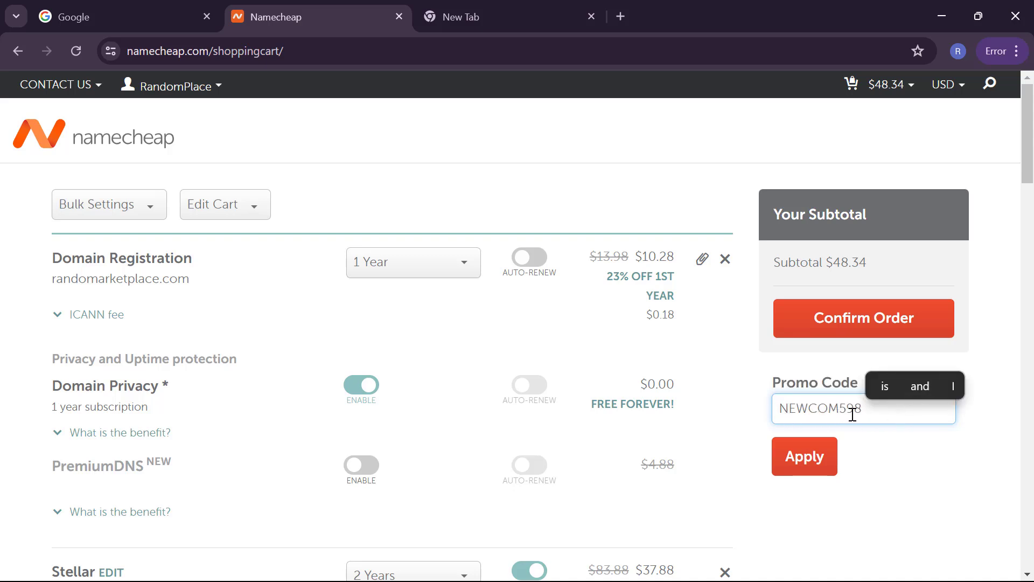
click(806, 458)
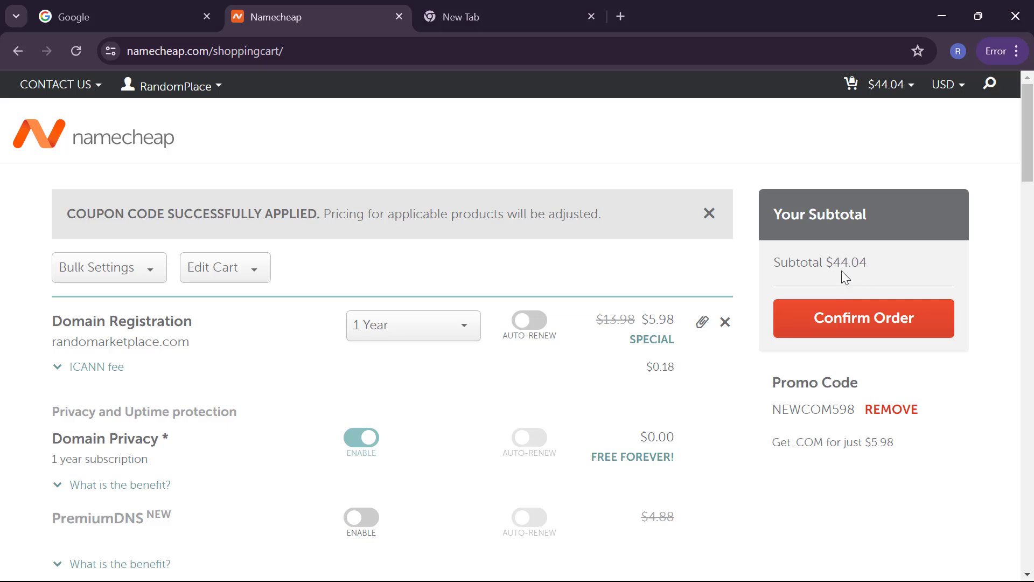
click(849, 318)
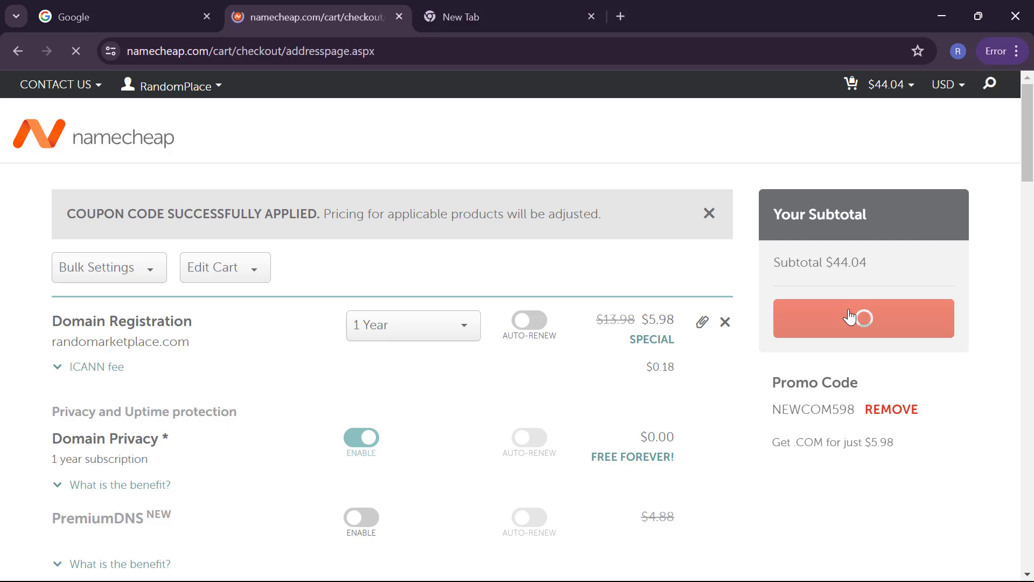
Step: Set the checkout contact form's phone country code to +234
scroll(780, 336, down, 1)
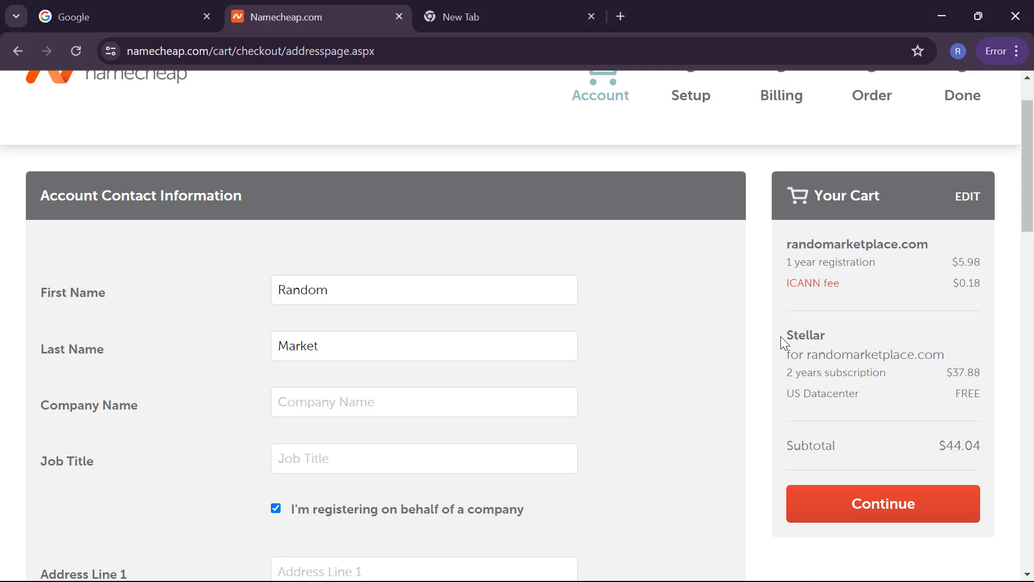
scroll(780, 336, down, 1)
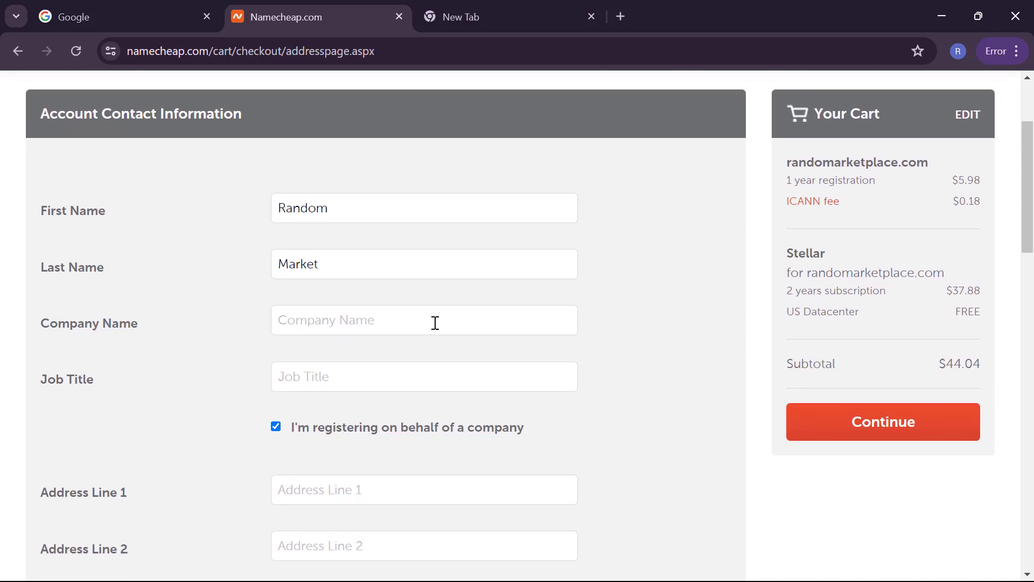
scroll(407, 317, down, 2)
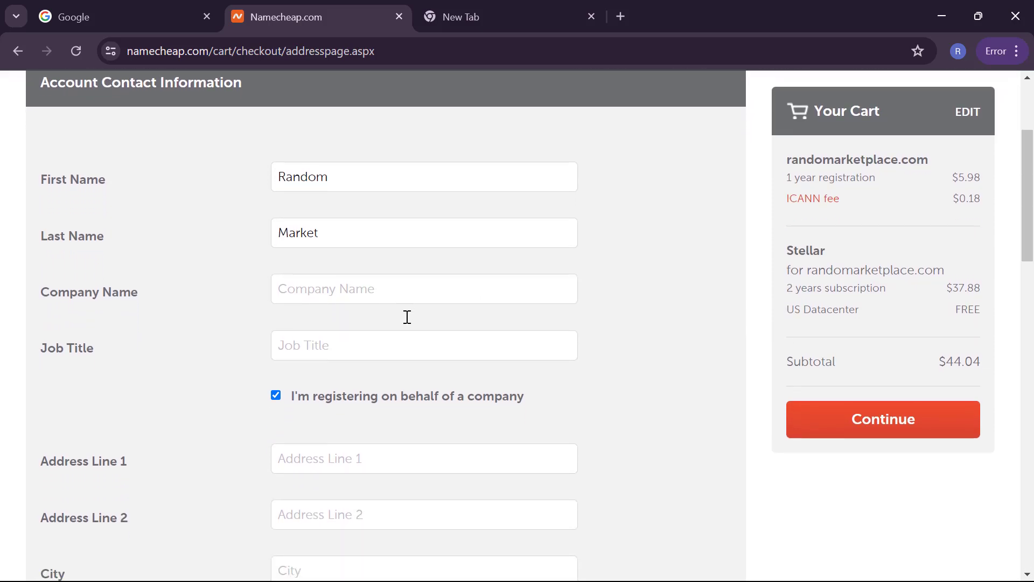
scroll(408, 316, down, 7)
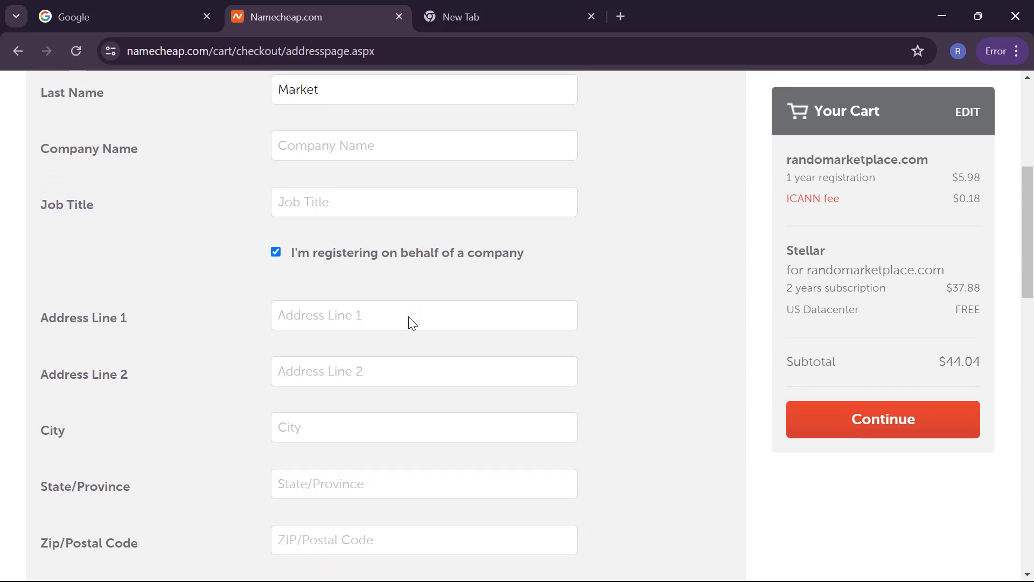
scroll(408, 318, down, 2)
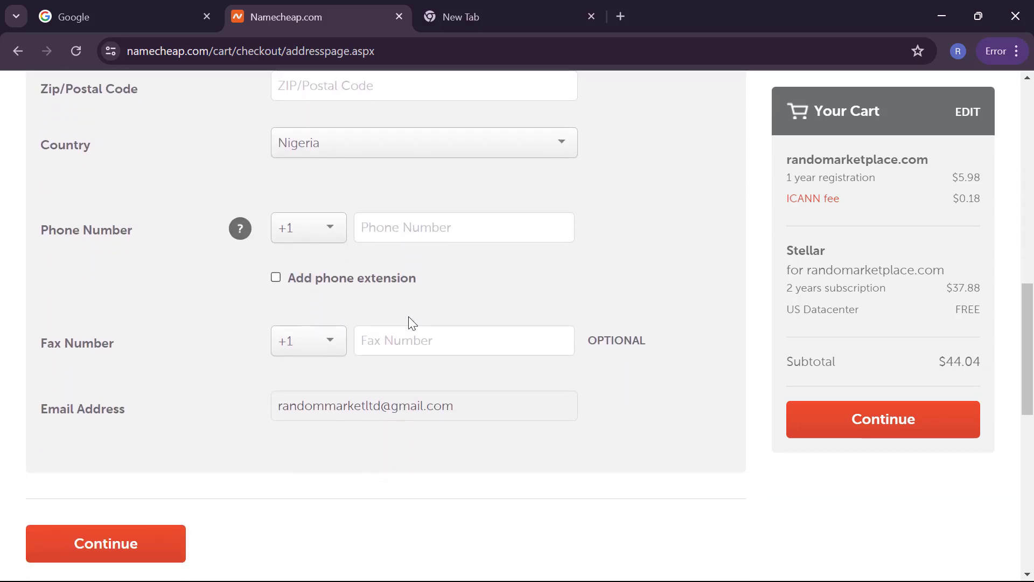
scroll(408, 315, down, 1)
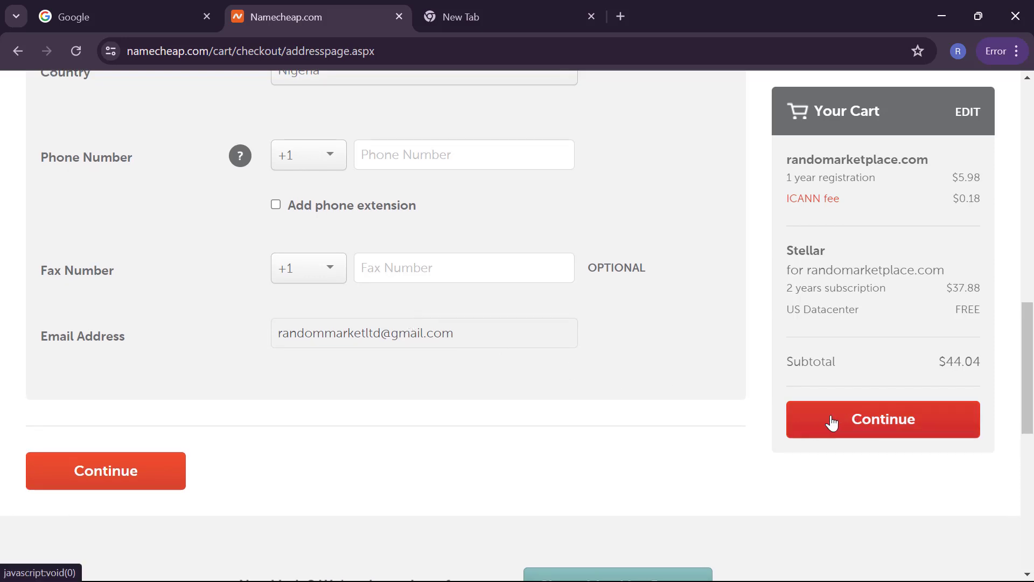
scroll(822, 424, down, 2)
scroll(823, 424, up, 6)
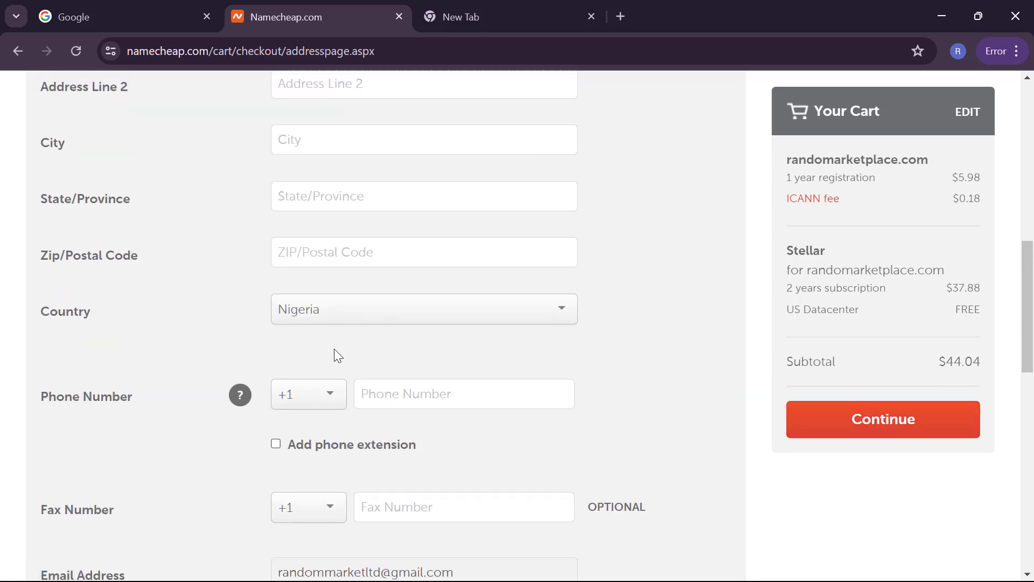
click(319, 387)
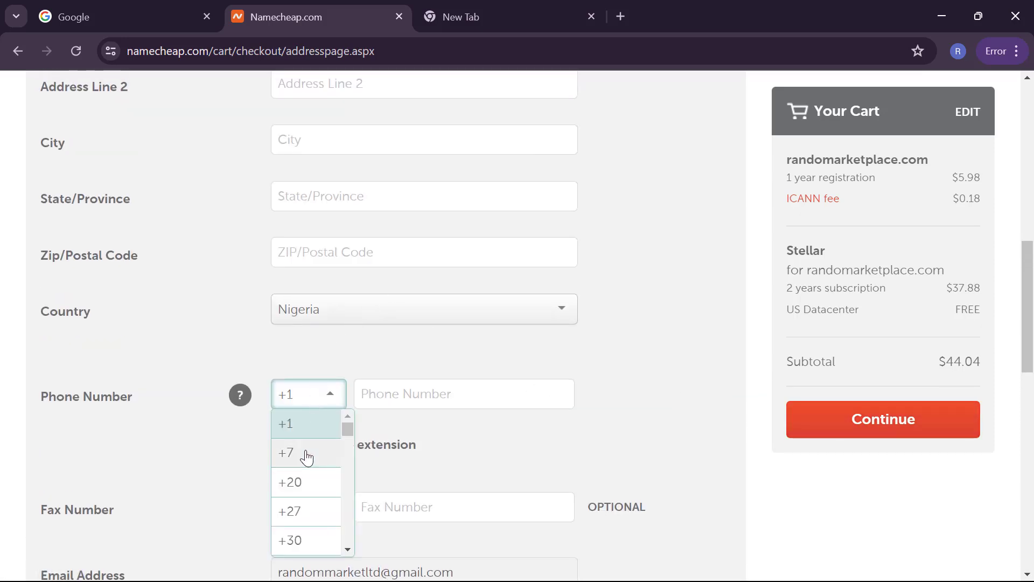
scroll(306, 457, down, 4)
scroll(306, 457, down, 8)
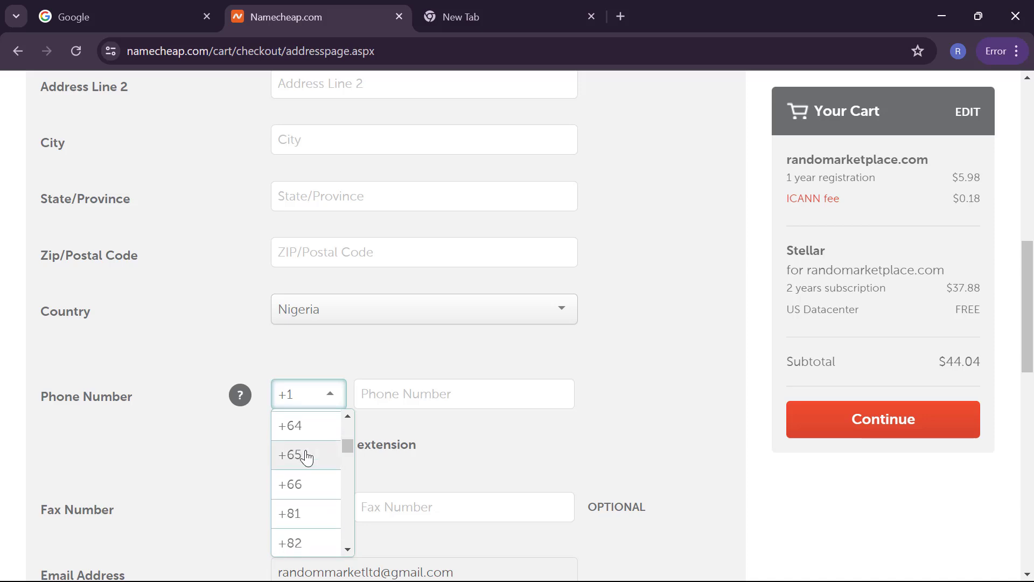
scroll(306, 457, down, 5)
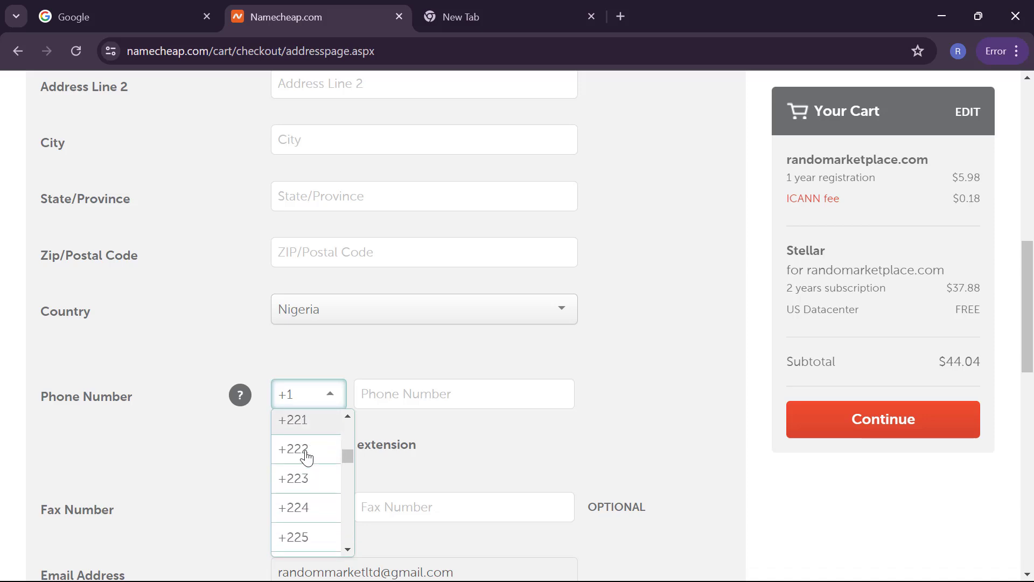
scroll(306, 456, down, 1)
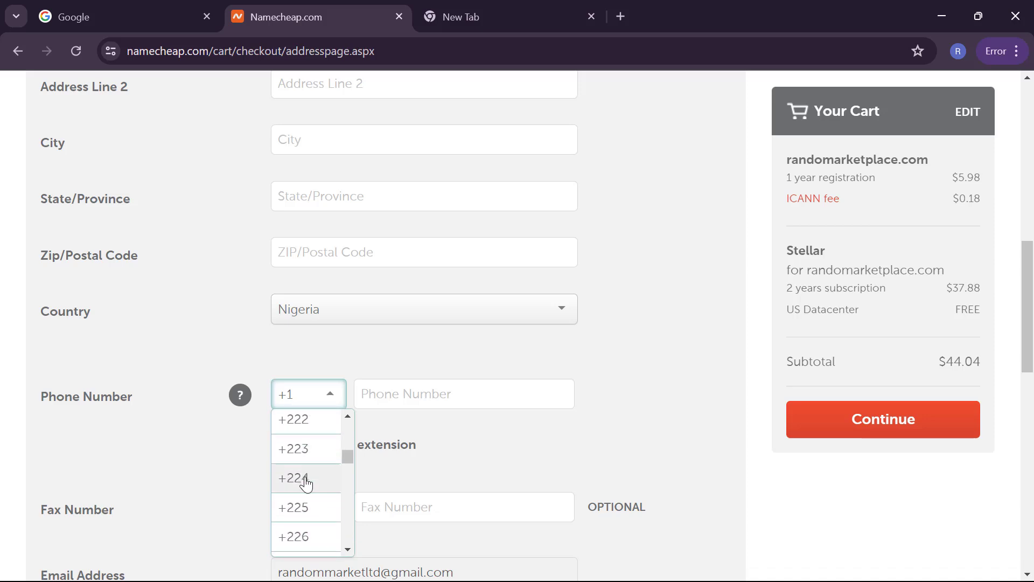
scroll(306, 483, down, 6)
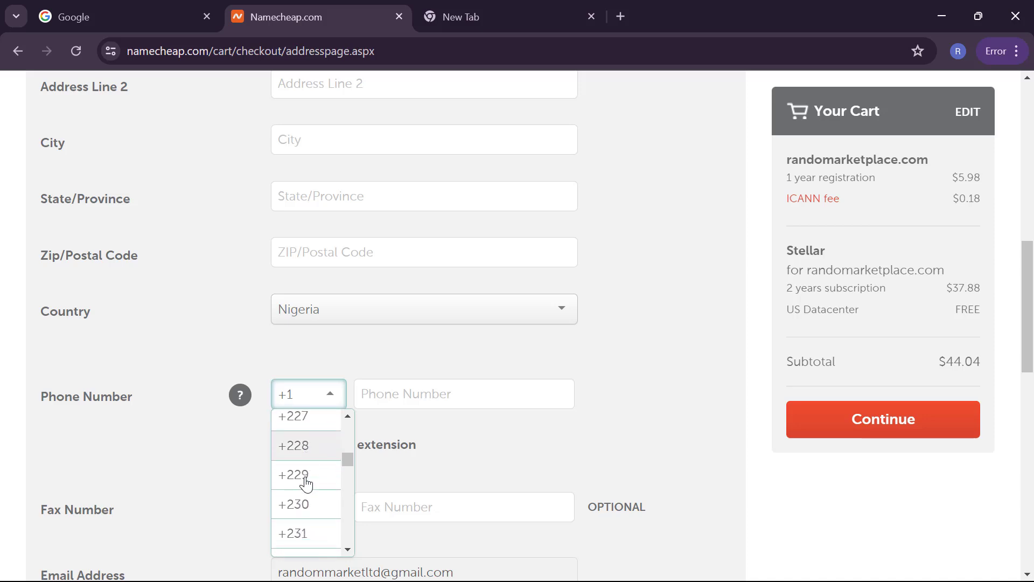
scroll(306, 483, down, 1)
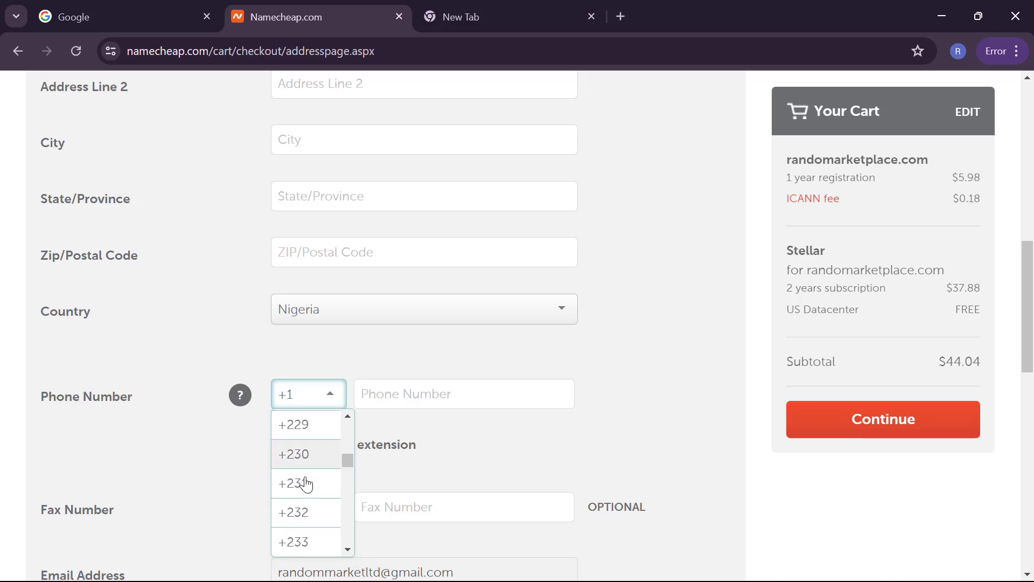
scroll(307, 547, down, 1)
click(309, 547)
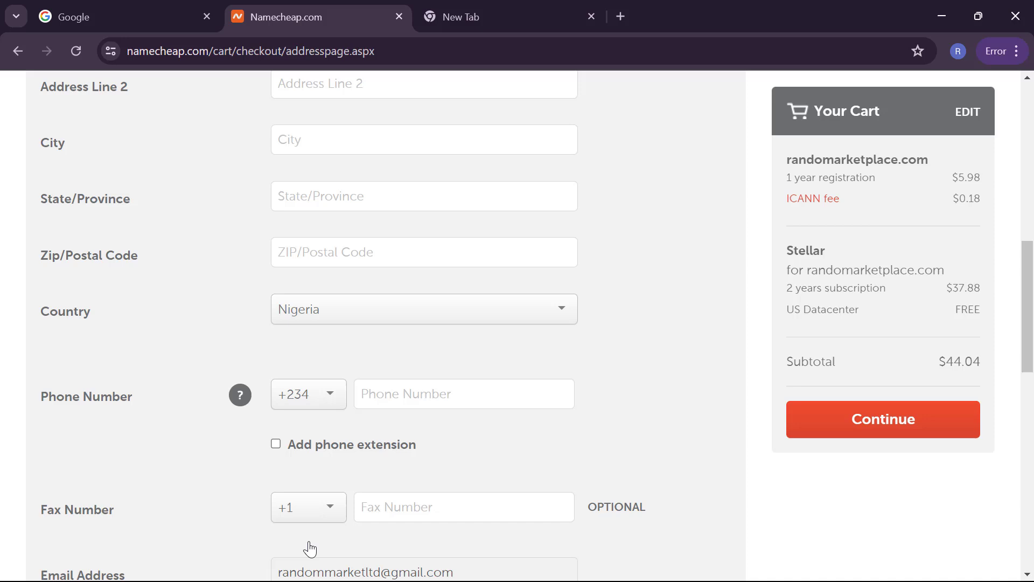
Step: Begin entering the phone number in the Phone Number field
click(404, 393)
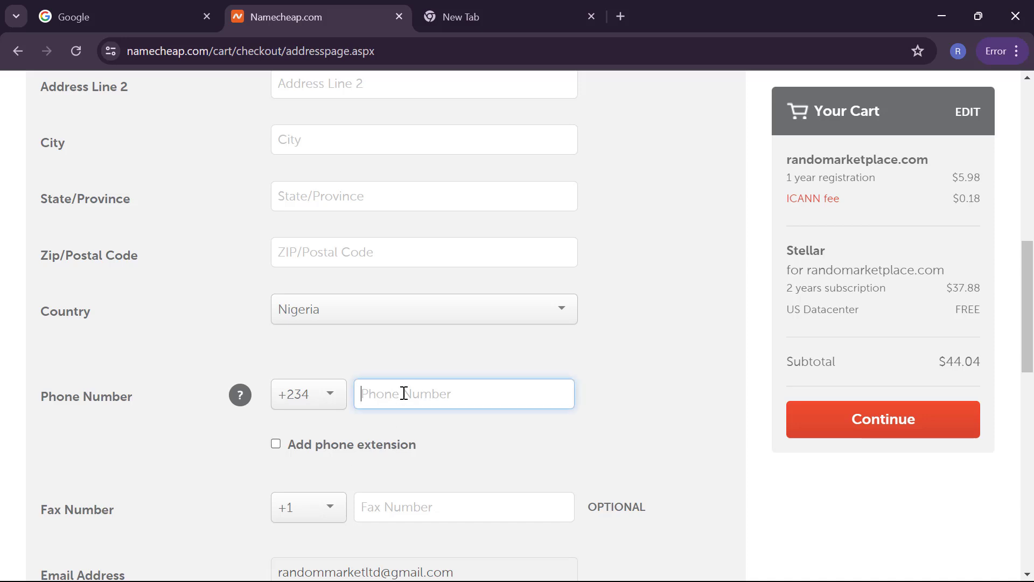
text(9)
scroll(395, 397, down, 4)
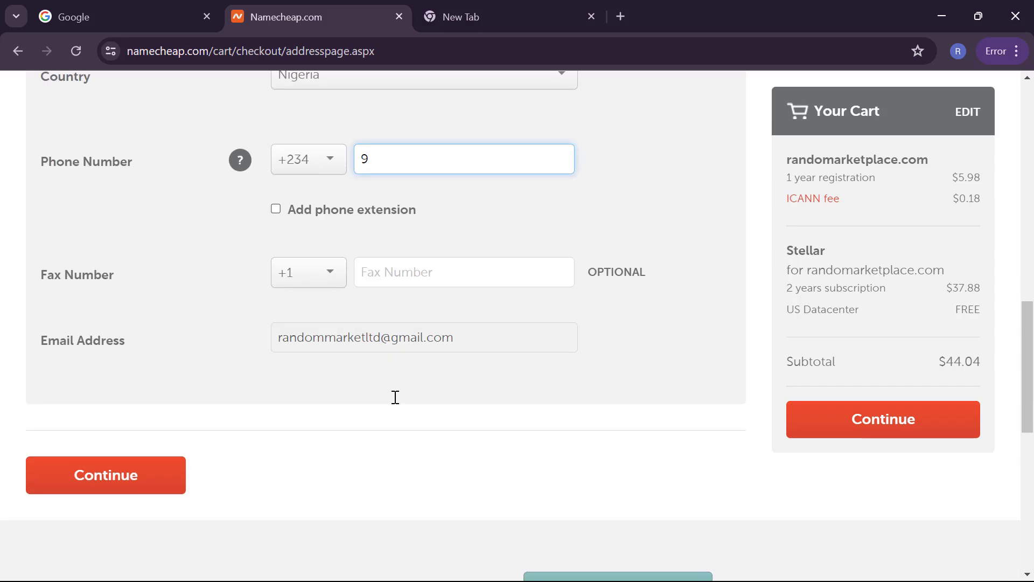
scroll(395, 397, up, 11)
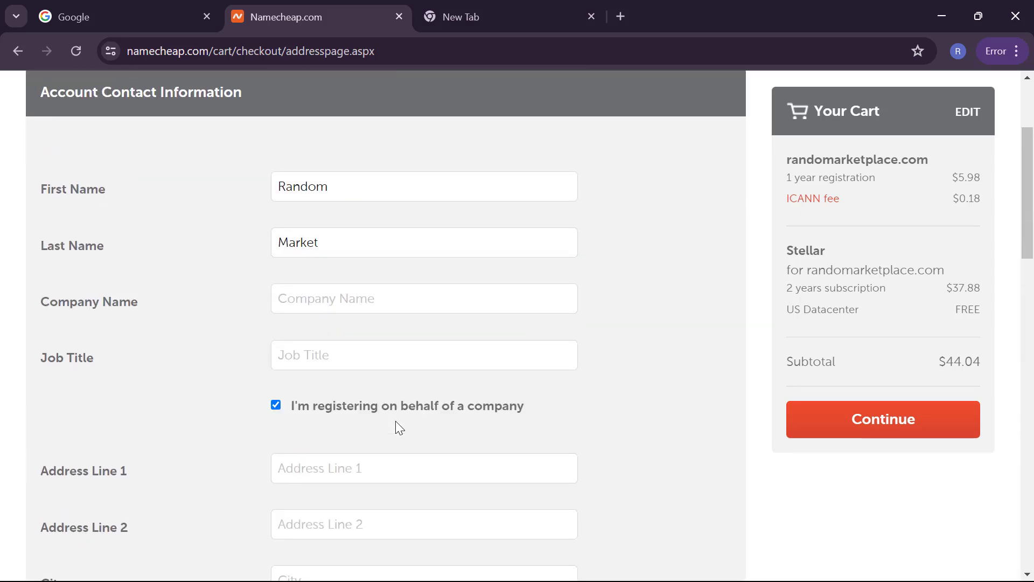
Step: Enter company name 'Random Market Place' and job title CEO
click(405, 305)
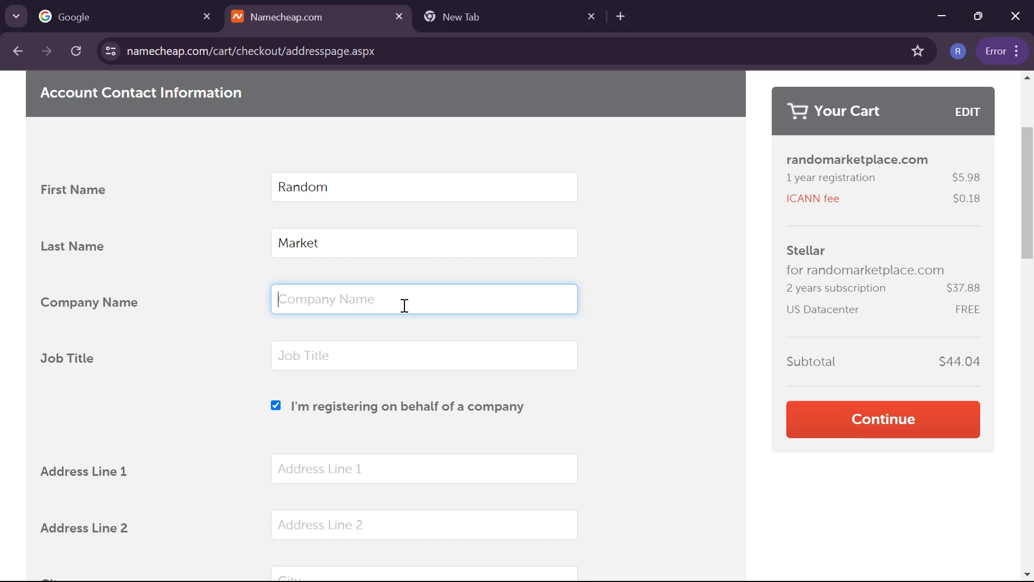
text(Ra)
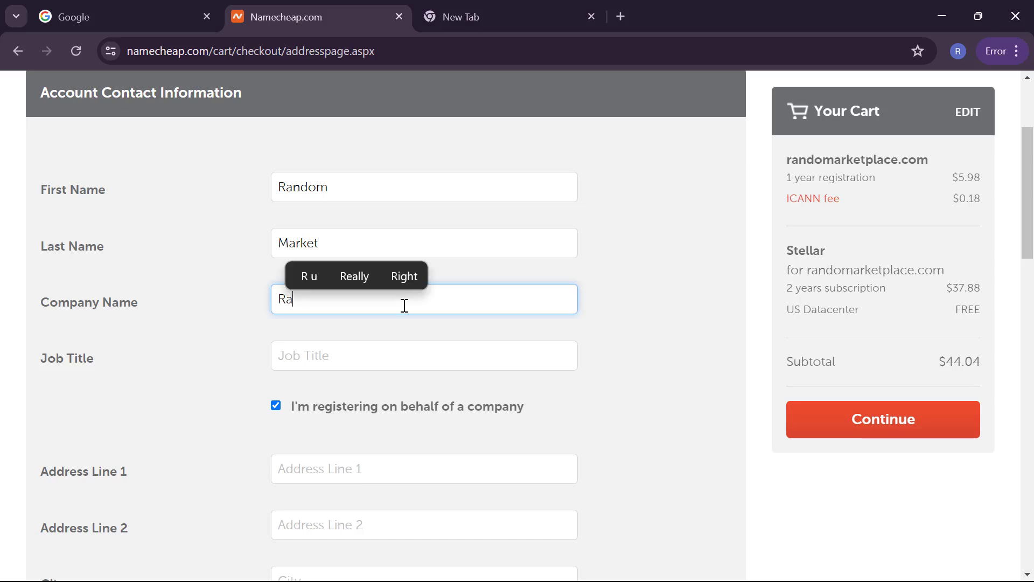
text(ndom M)
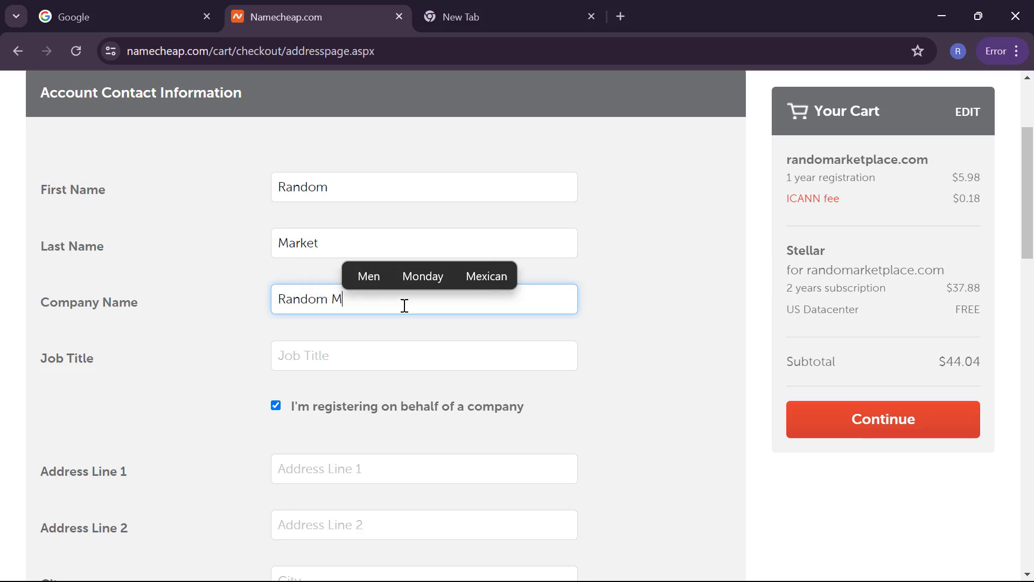
text(arket )
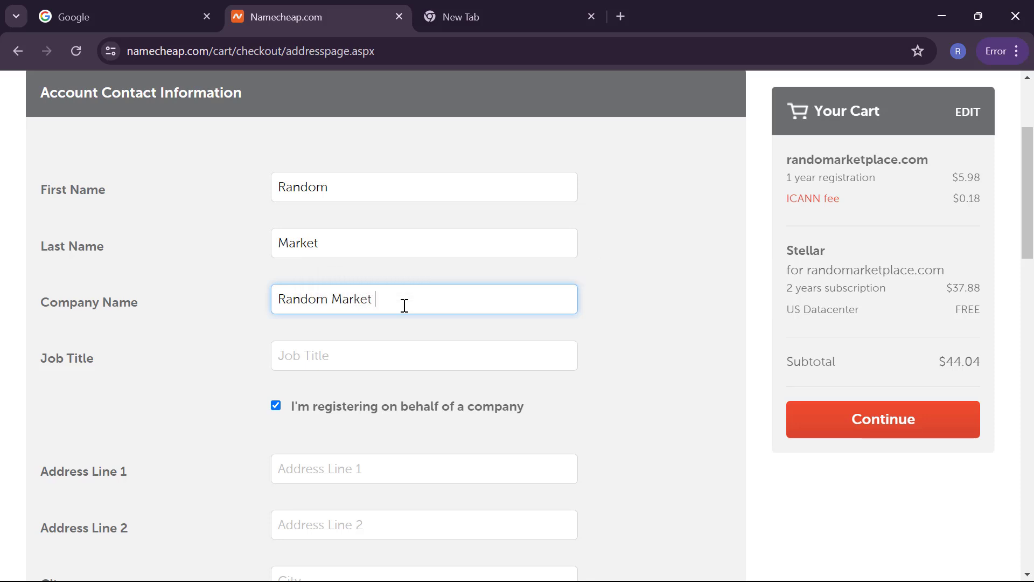
text(Place)
scroll(379, 347, down, 2)
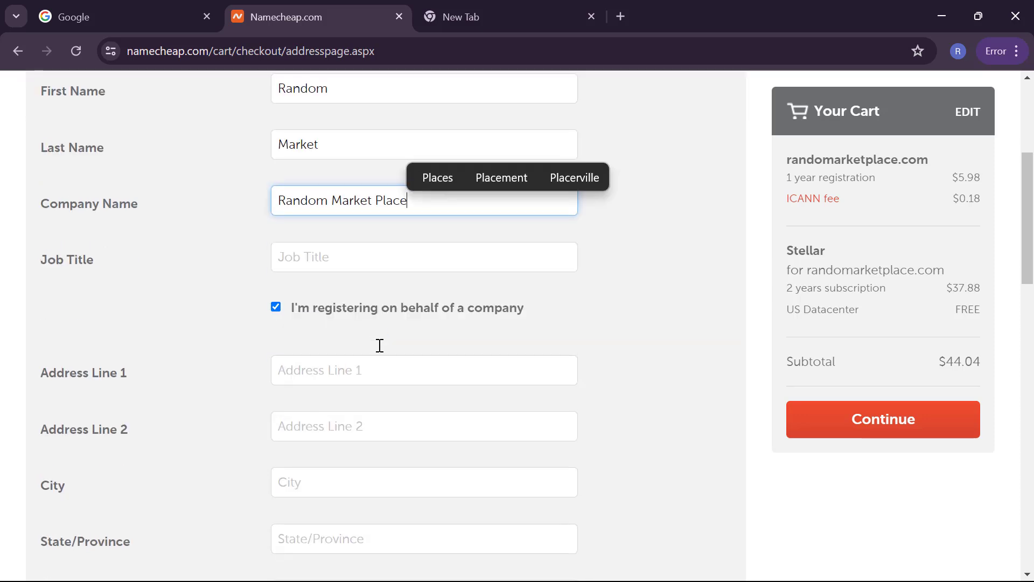
click(389, 251)
text(CEO)
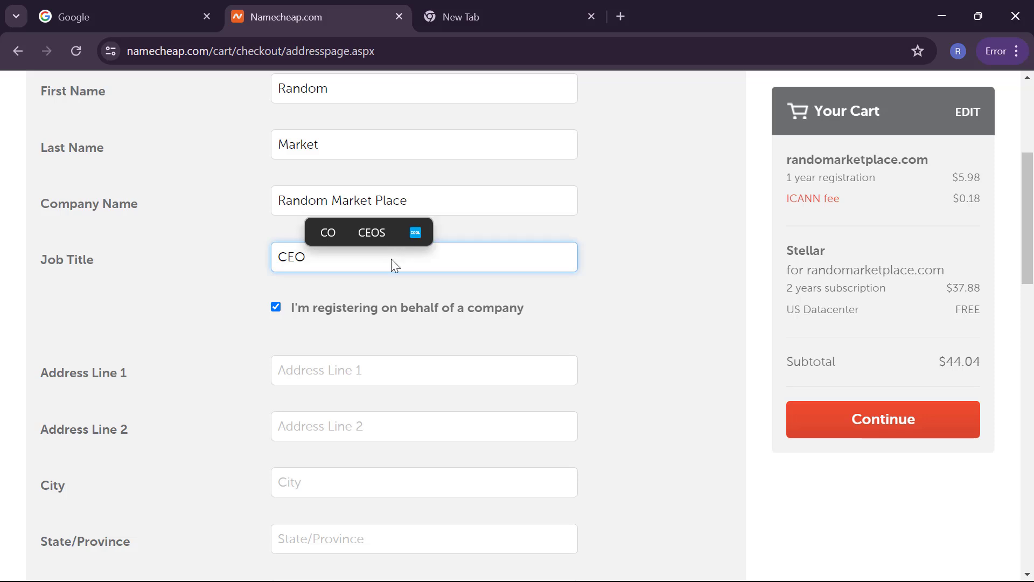
Step: Enter 'Wuse 2' as the first address line, correcting the stray @ character
scroll(458, 295, down, 4)
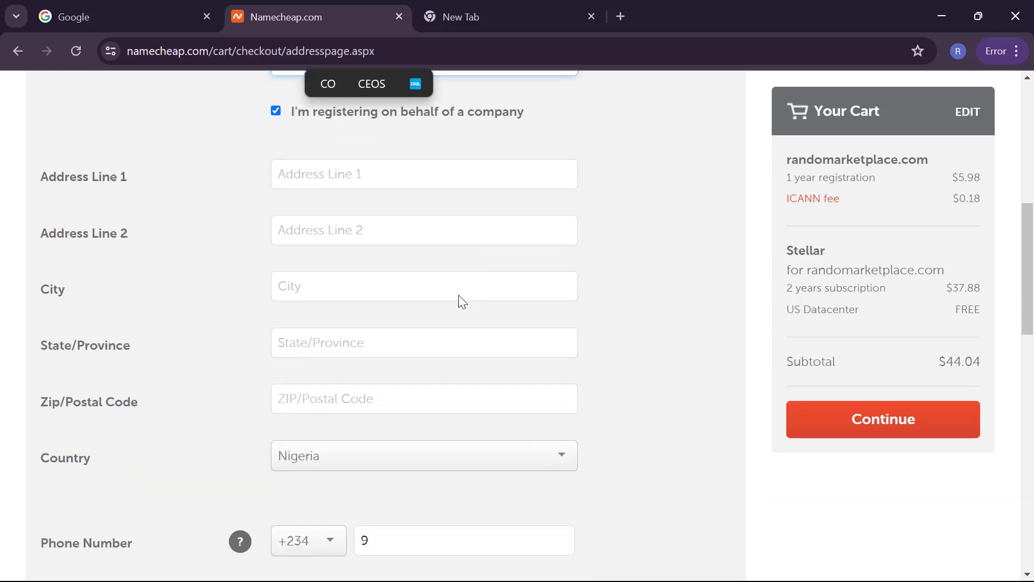
click(440, 181)
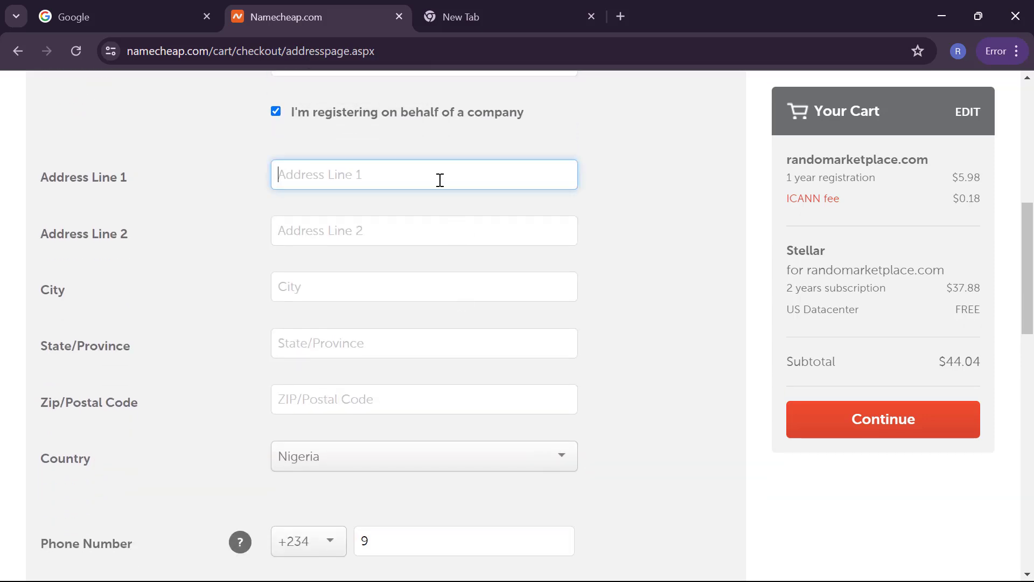
text(W)
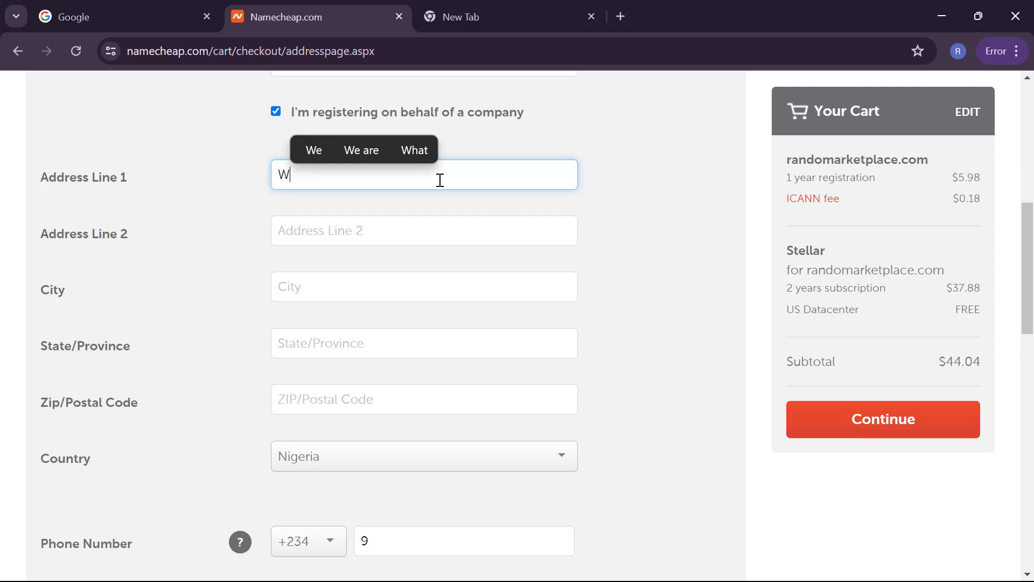
text(use @)
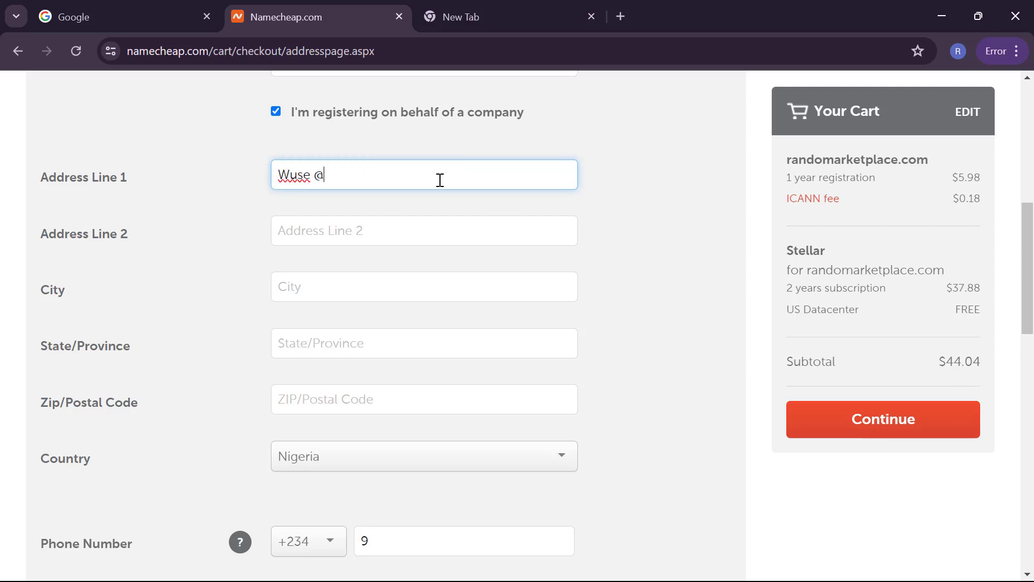
key(Tab)
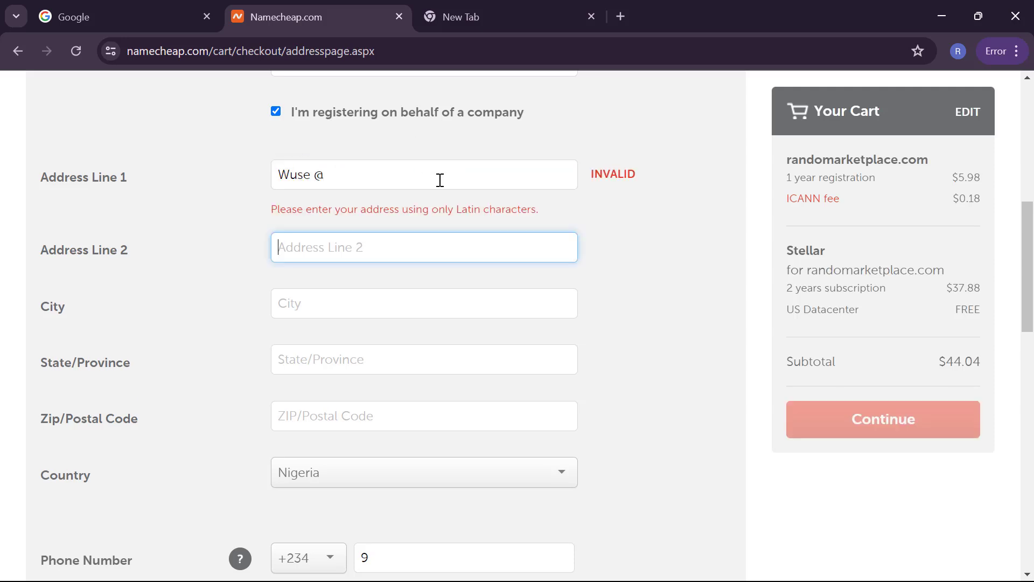
click(379, 178)
key(BackSpace)
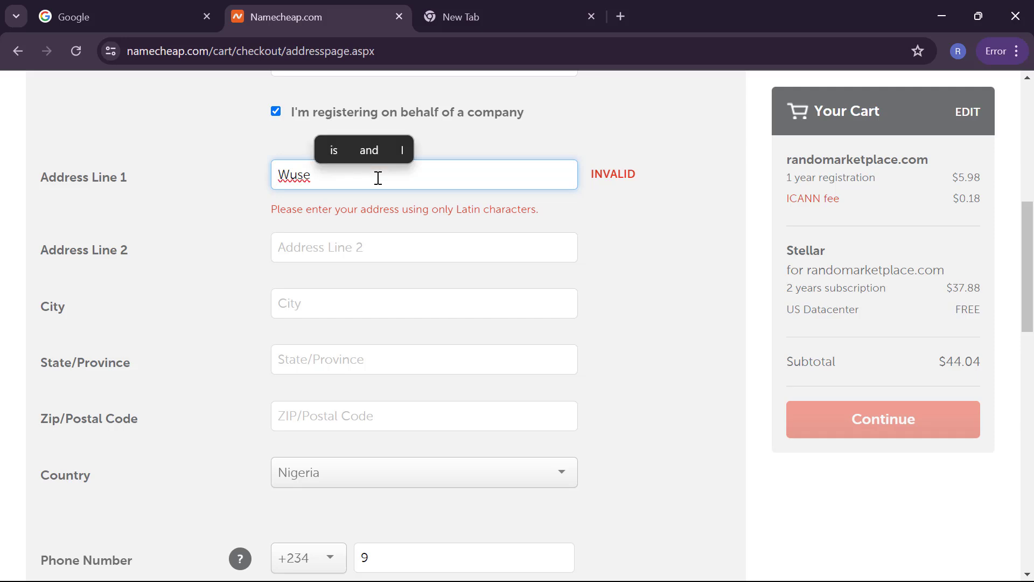
text(2)
Step: Fill in city Abuja, state Federal Capital Territory and postal code 900104
scroll(377, 203, down, 1)
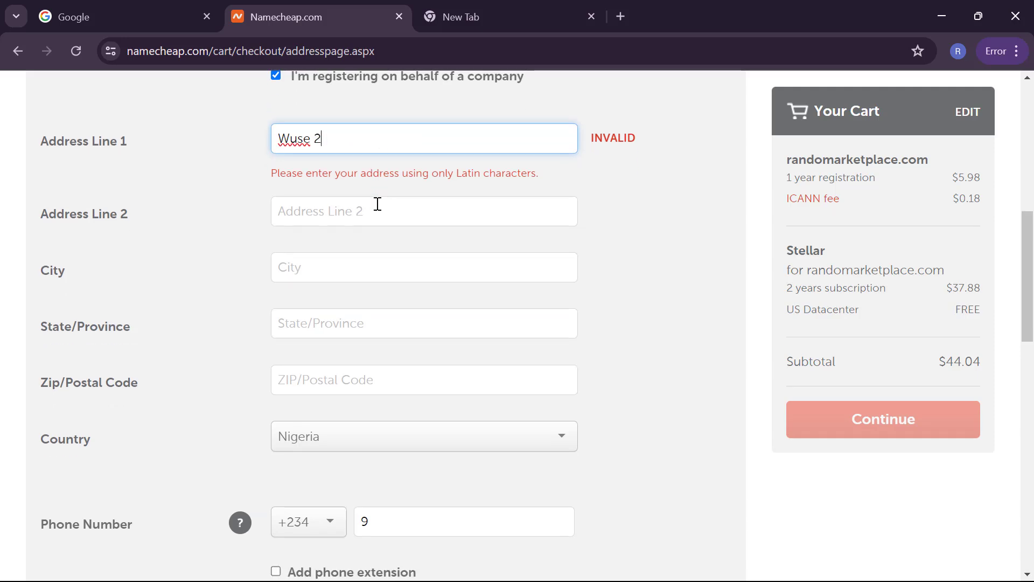
click(355, 270)
text(Abuja)
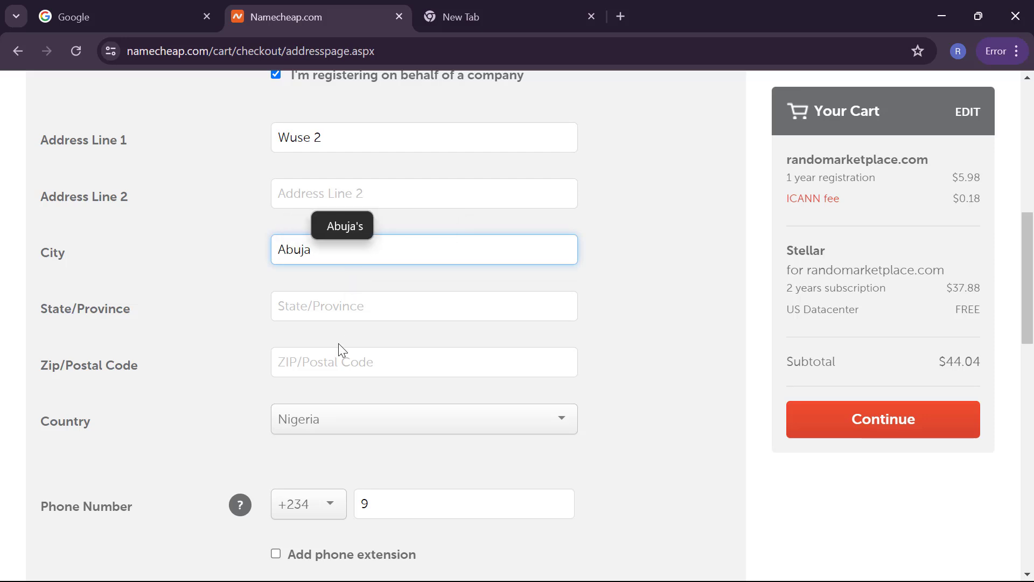
click(341, 316)
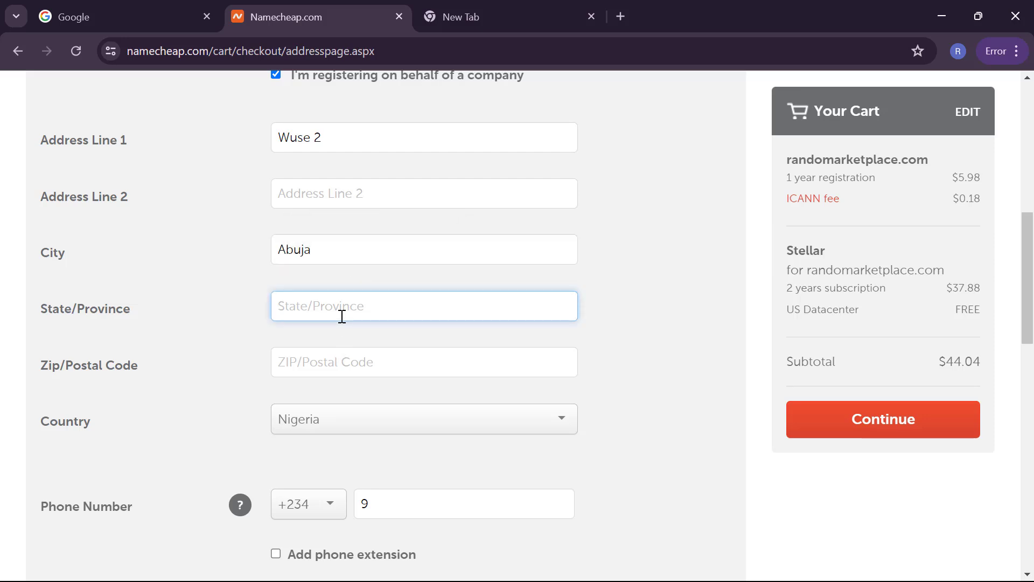
text(Fede)
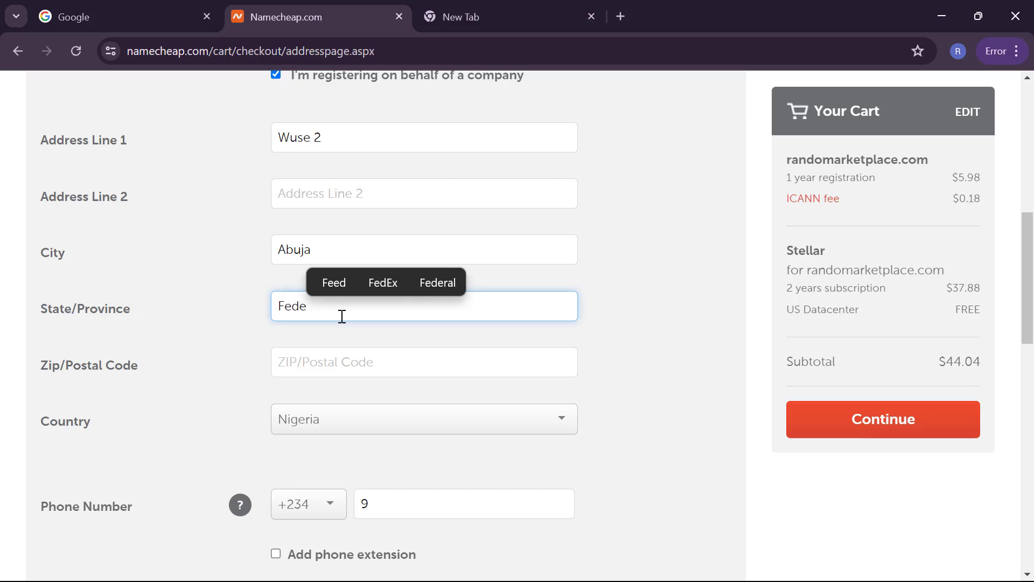
text(ral Cap)
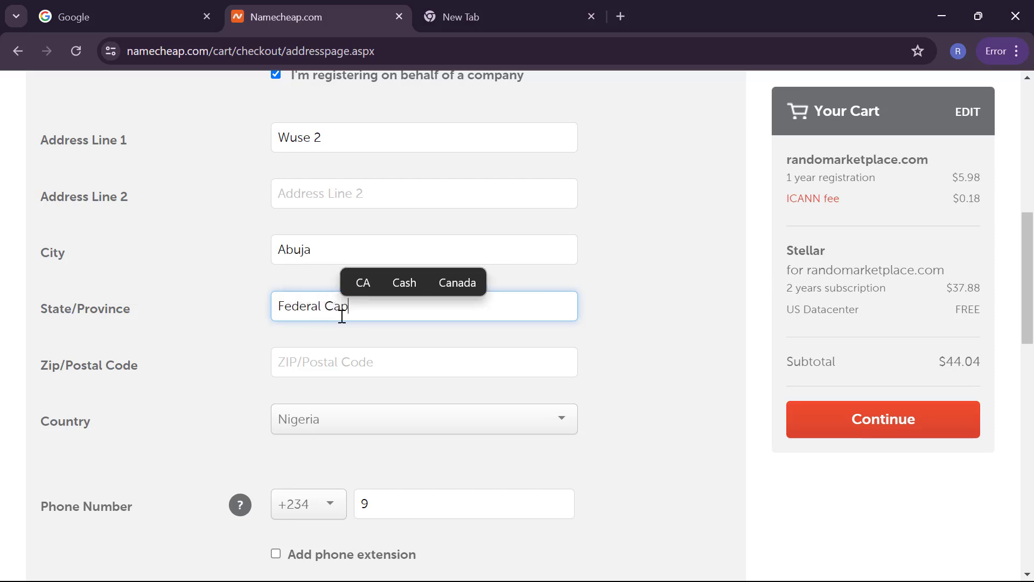
text(ital Te)
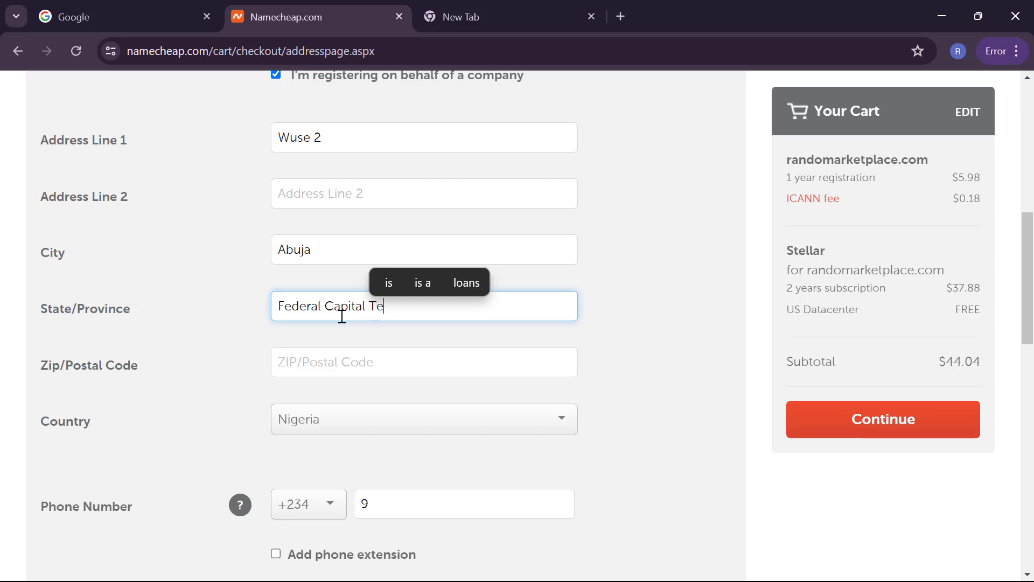
text(rrito)
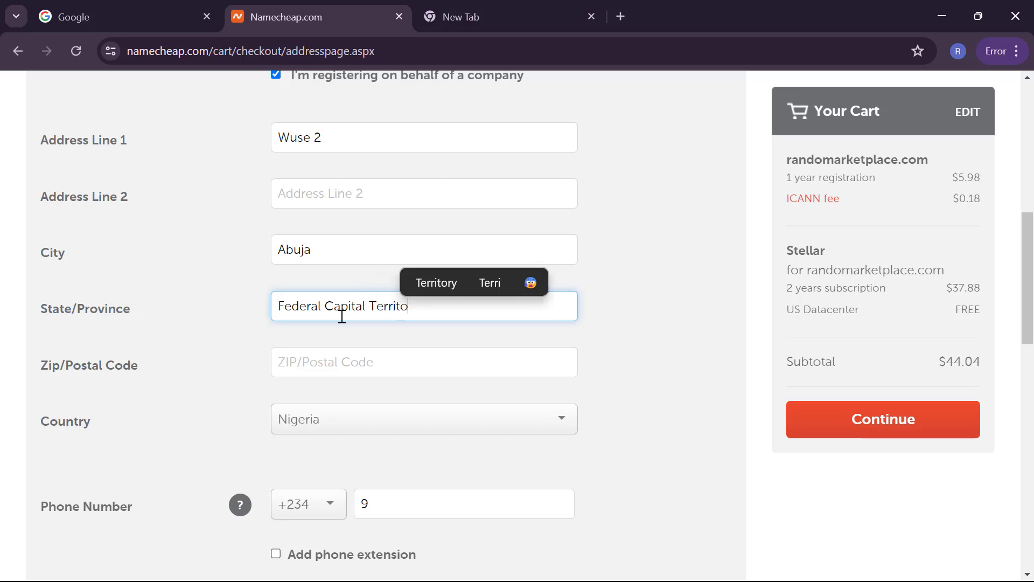
text(ry)
click(337, 360)
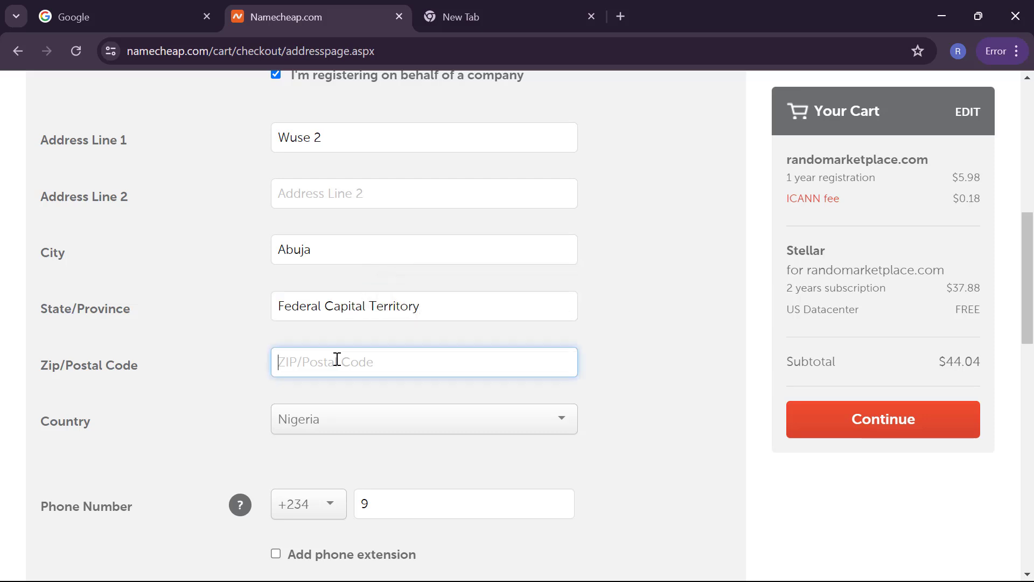
text(900104)
click(225, 400)
scroll(225, 400, down, 2)
Step: Complete the phone number and submit the account contact details
click(428, 367)
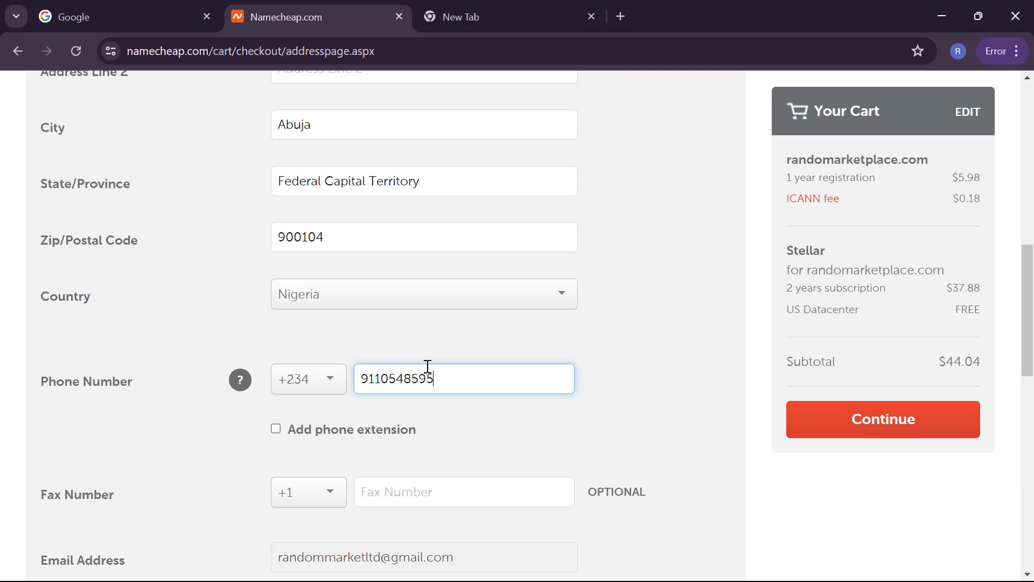
scroll(428, 365, down, 2)
key(super+Tab)
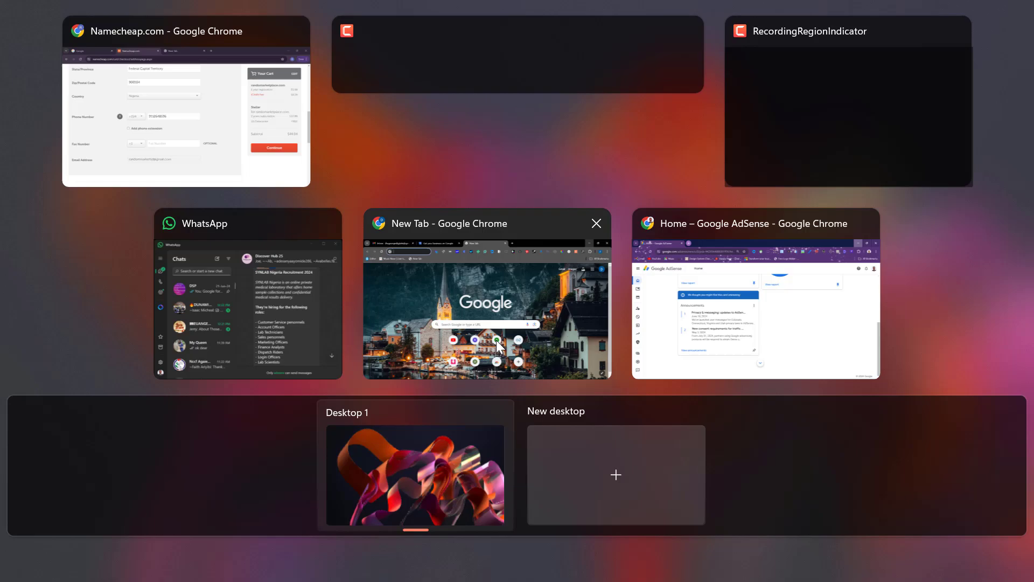
click(256, 169)
scroll(438, 397, down, 2)
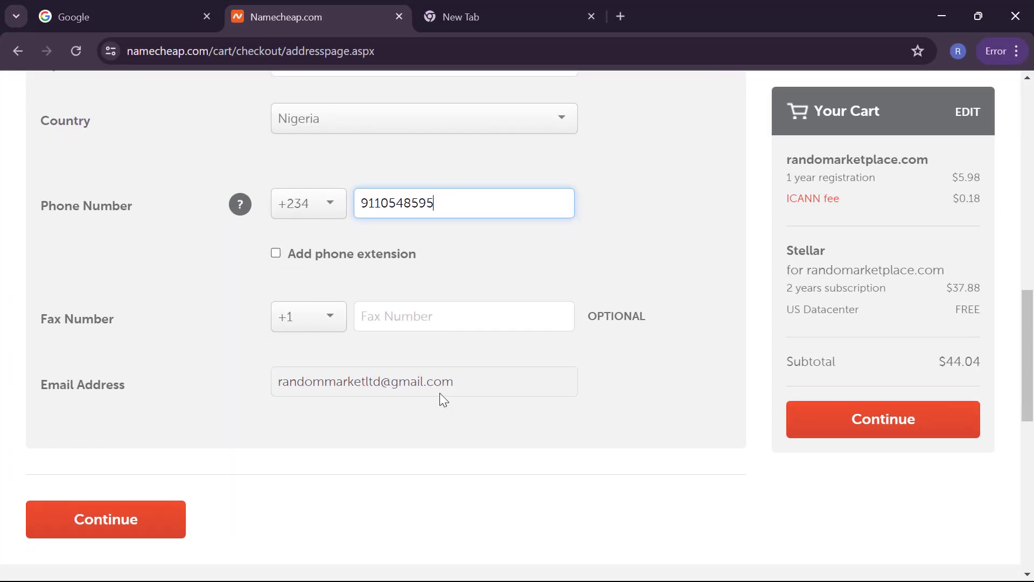
scroll(440, 399, down, 2)
click(119, 443)
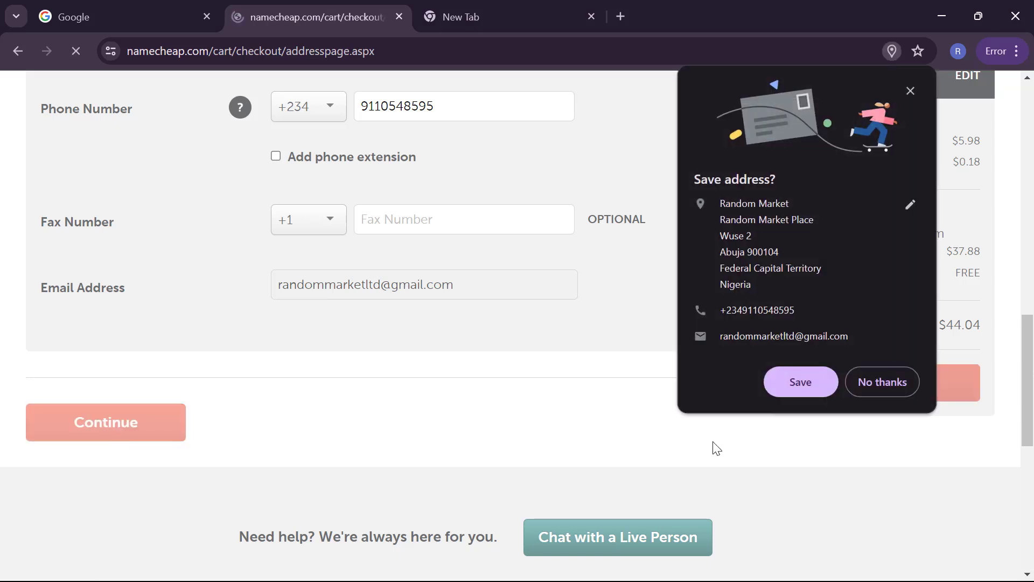
click(889, 383)
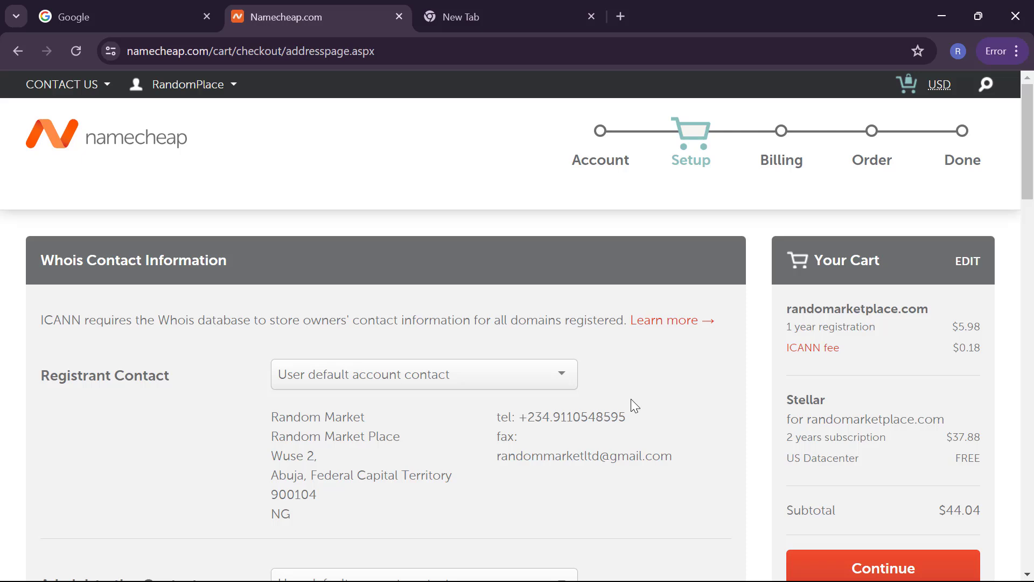
scroll(635, 405, down, 4)
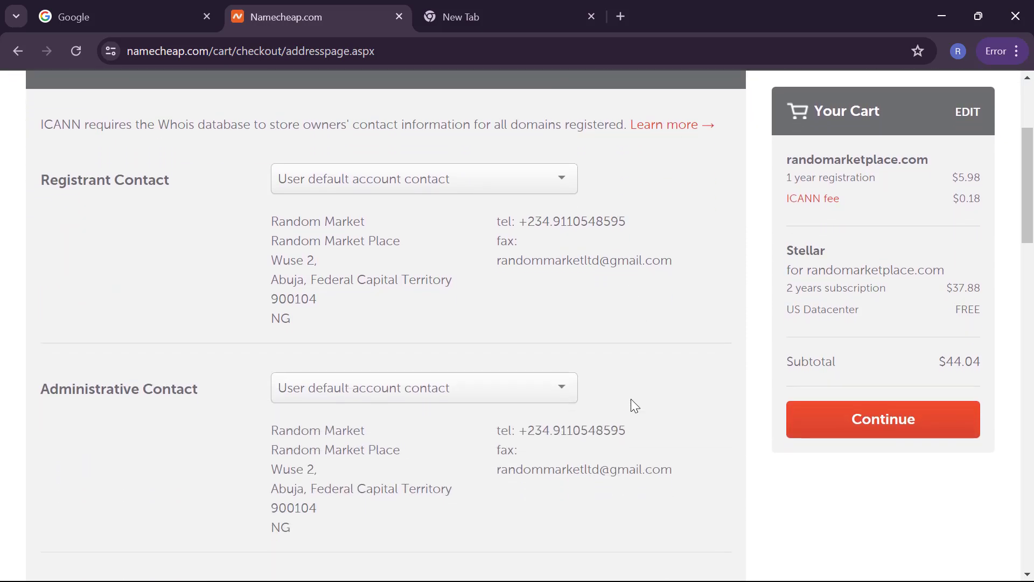
scroll(632, 403, down, 10)
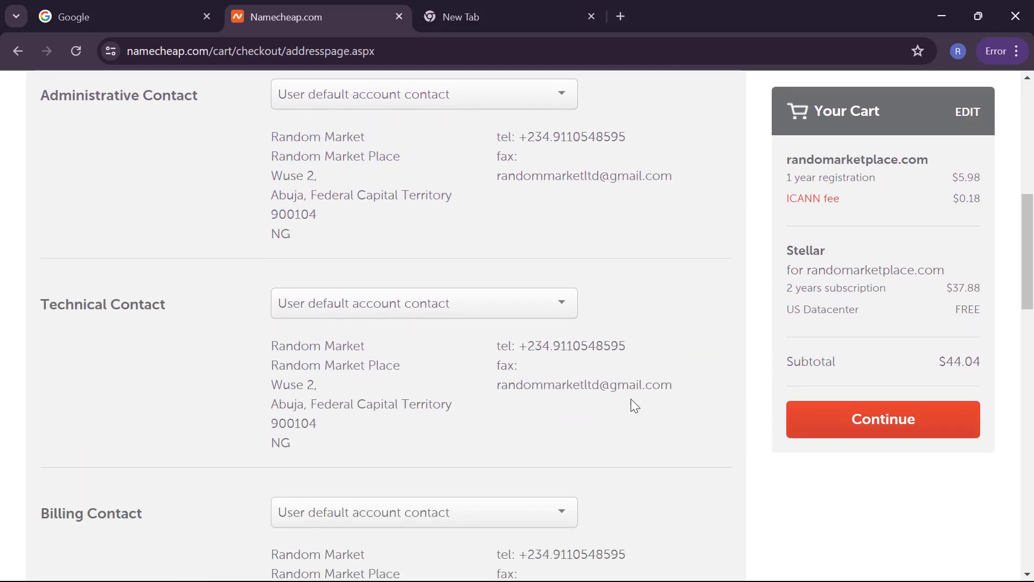
scroll(633, 405, down, 3)
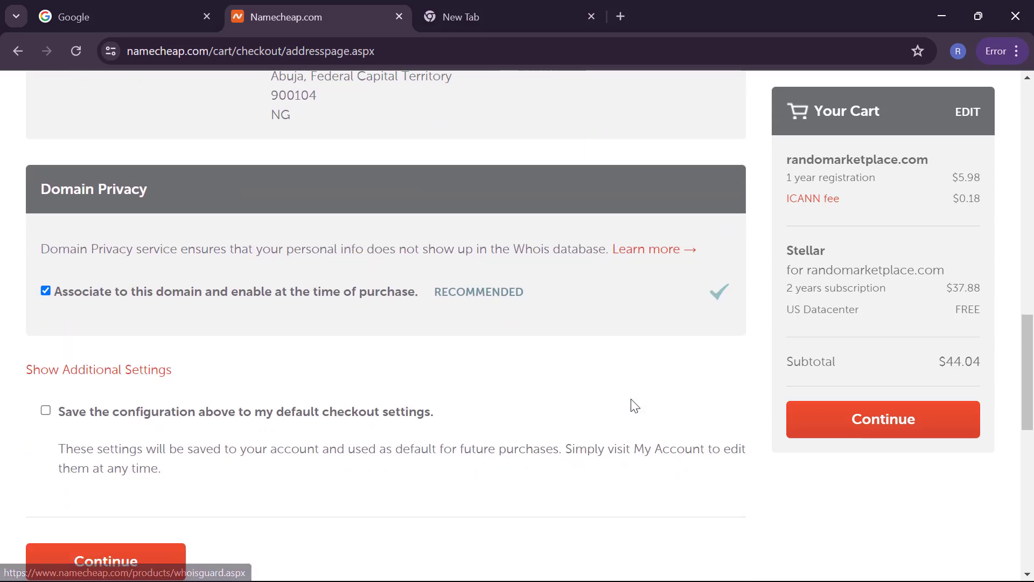
scroll(214, 440, down, 1)
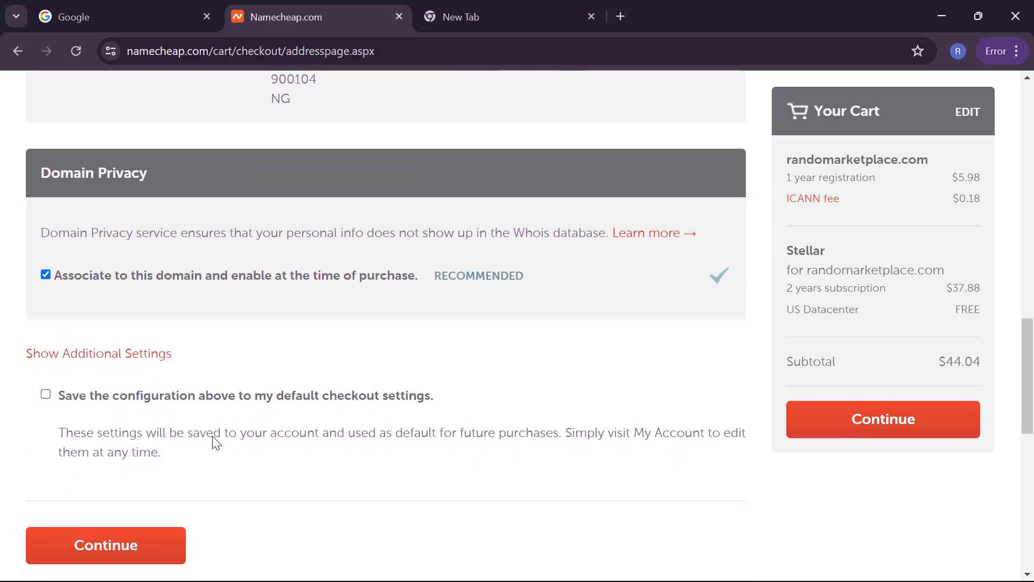
scroll(216, 443, down, 1)
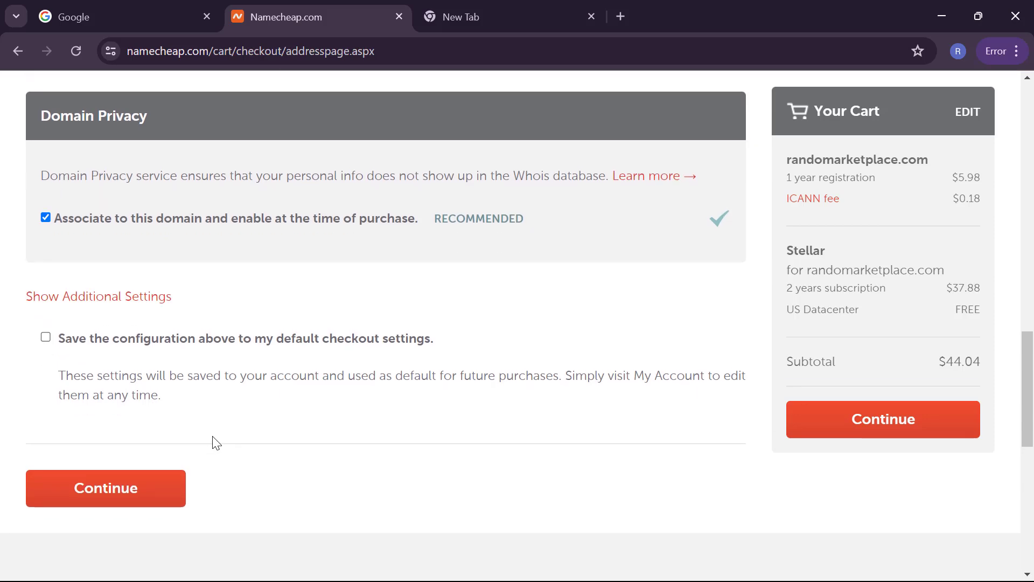
scroll(216, 442, up, 10)
scroll(216, 443, up, 9)
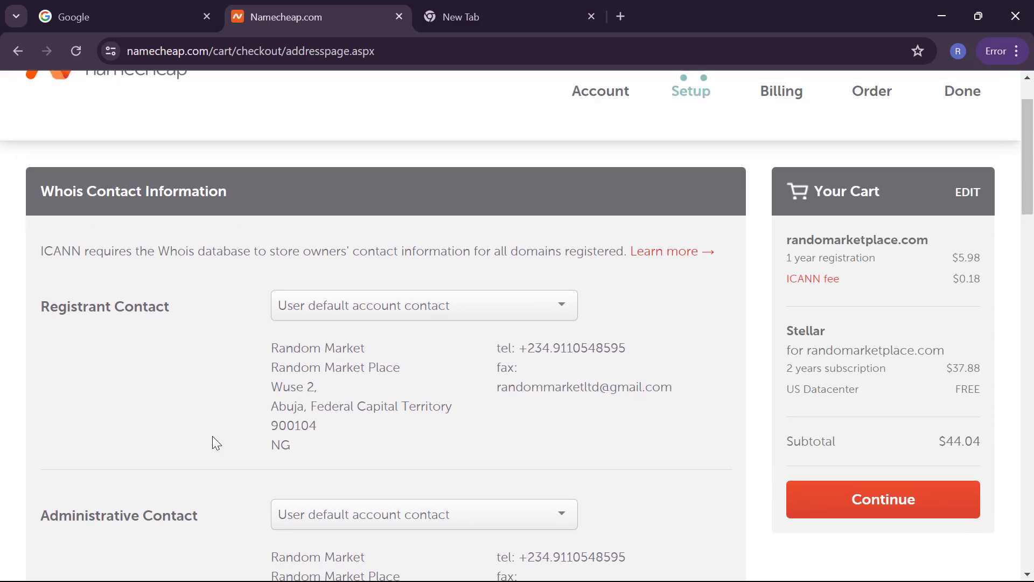
scroll(213, 438, down, 2)
scroll(216, 443, down, 7)
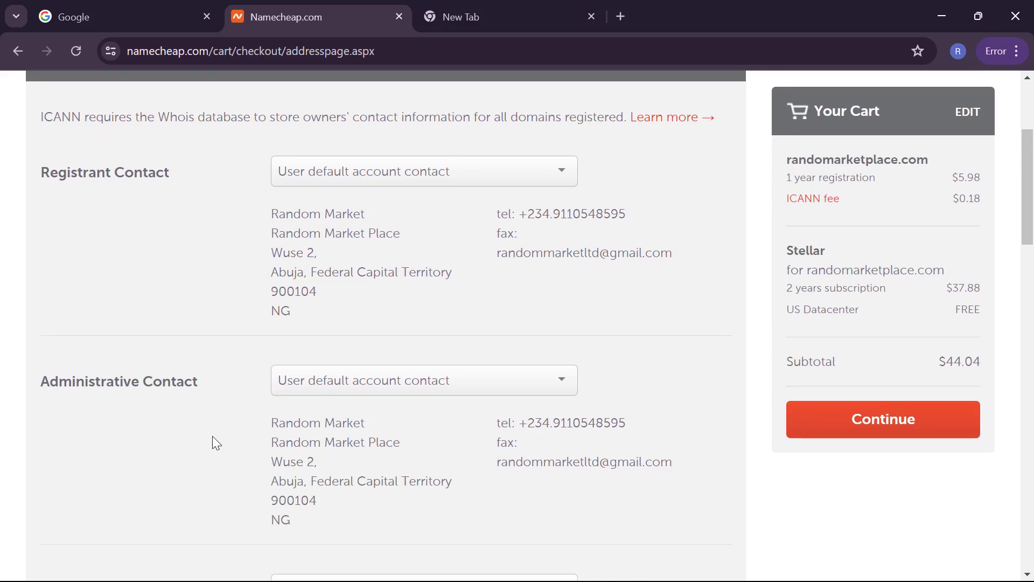
scroll(213, 439, down, 6)
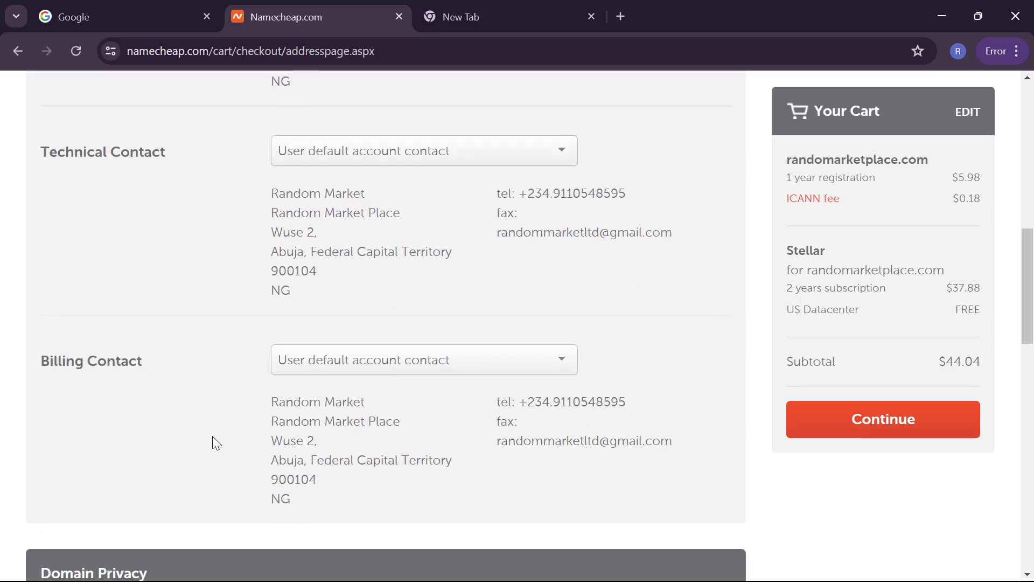
scroll(215, 439, down, 3)
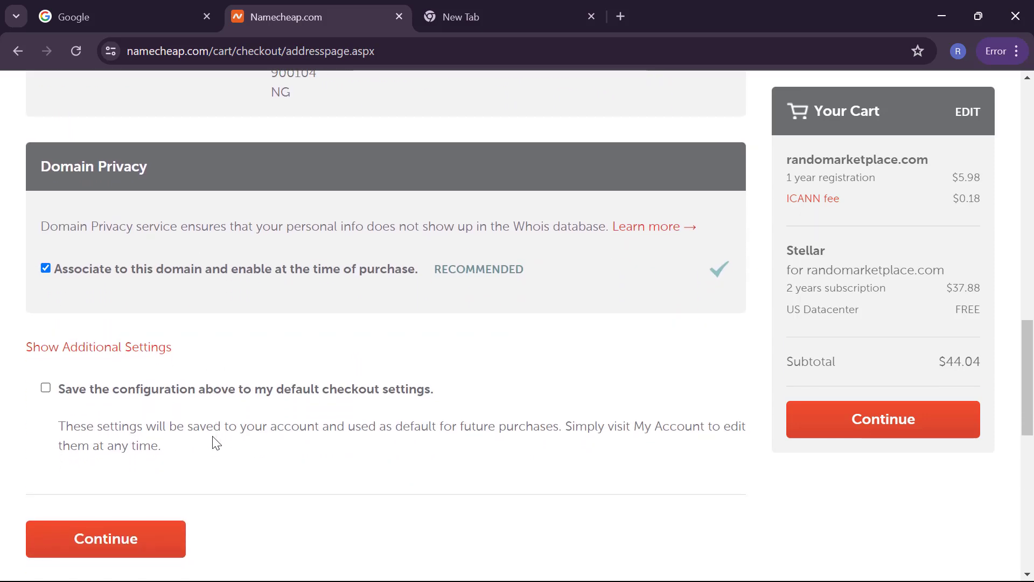
scroll(216, 442, down, 1)
scroll(214, 439, up, 4)
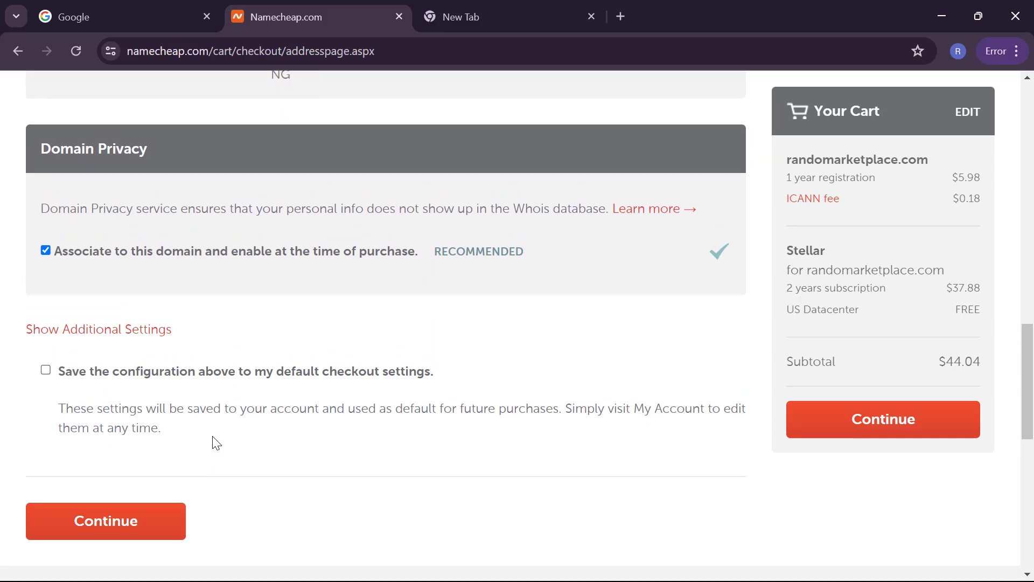
scroll(214, 439, down, 5)
scroll(214, 443, down, 3)
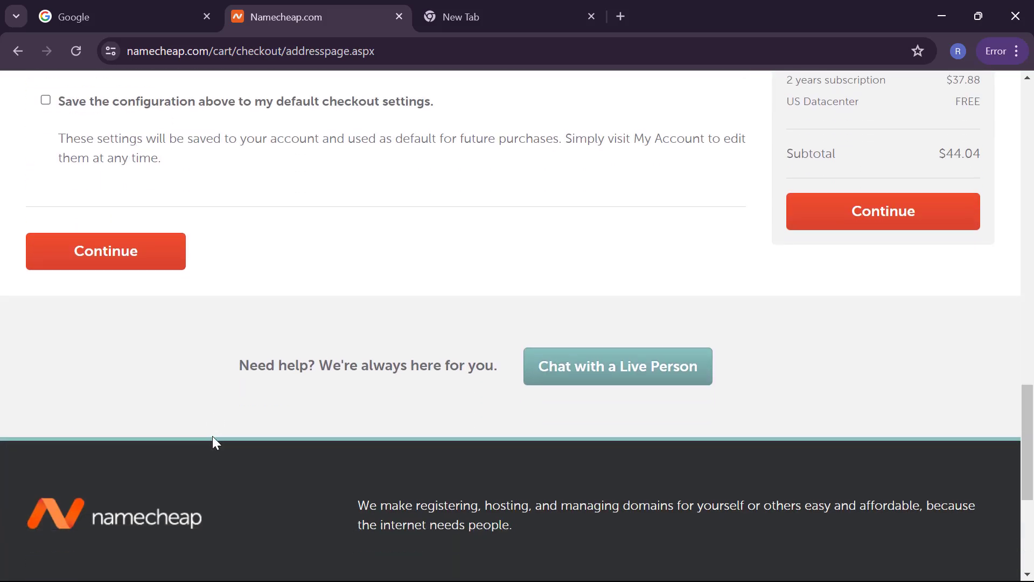
scroll(215, 443, up, 5)
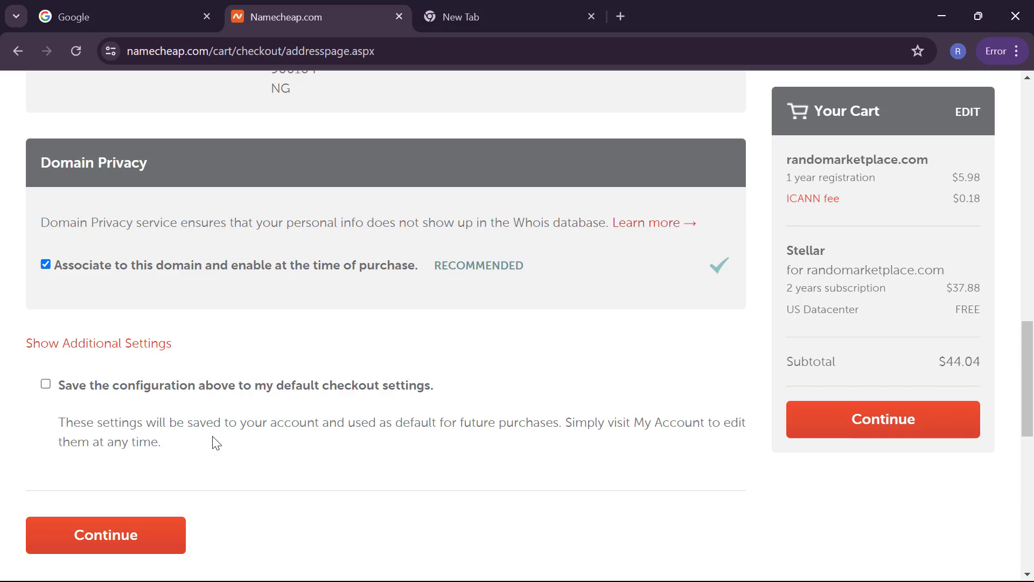
scroll(215, 442, up, 15)
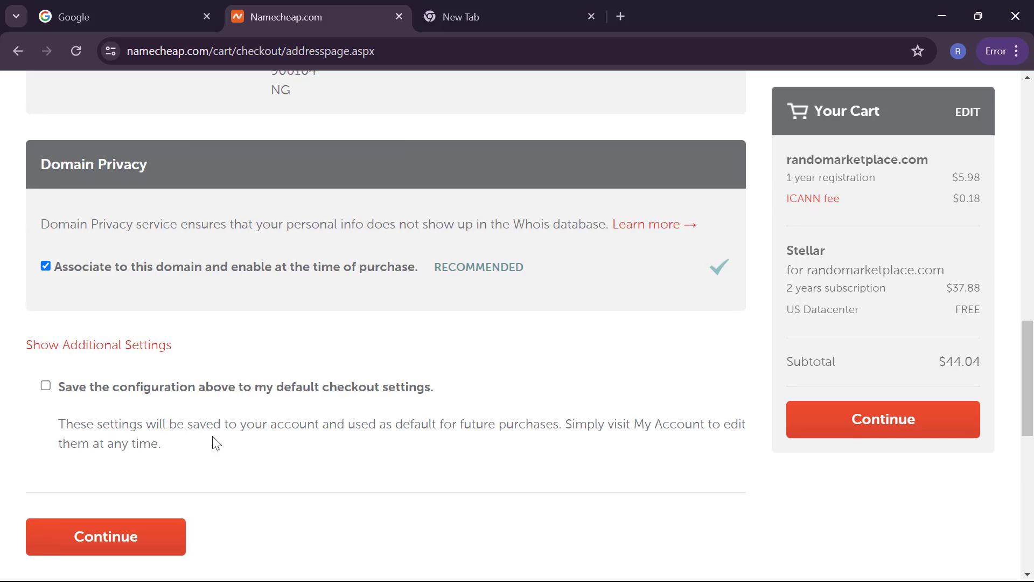
scroll(212, 437, up, 1)
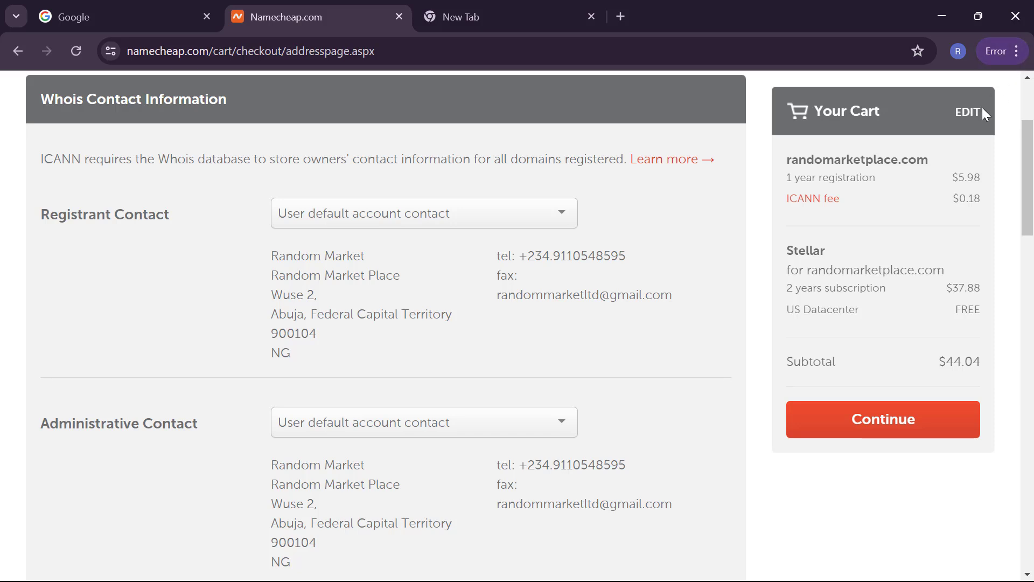
Step: Review the $29.04 randommarketplaces.com Stellar cart and payment details, continuing to Order Review without saving the card
click(969, 113)
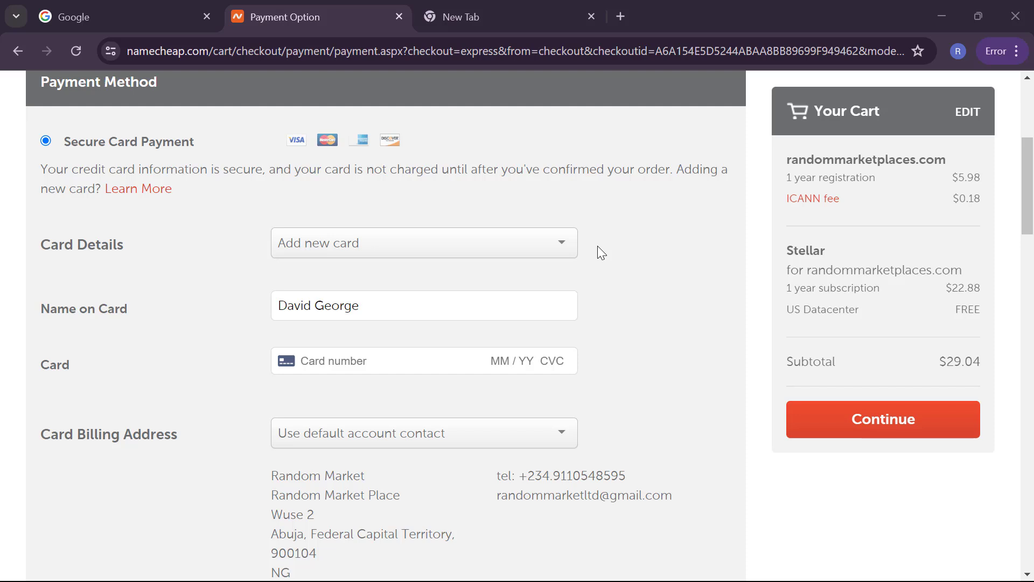
scroll(597, 246, down, 9)
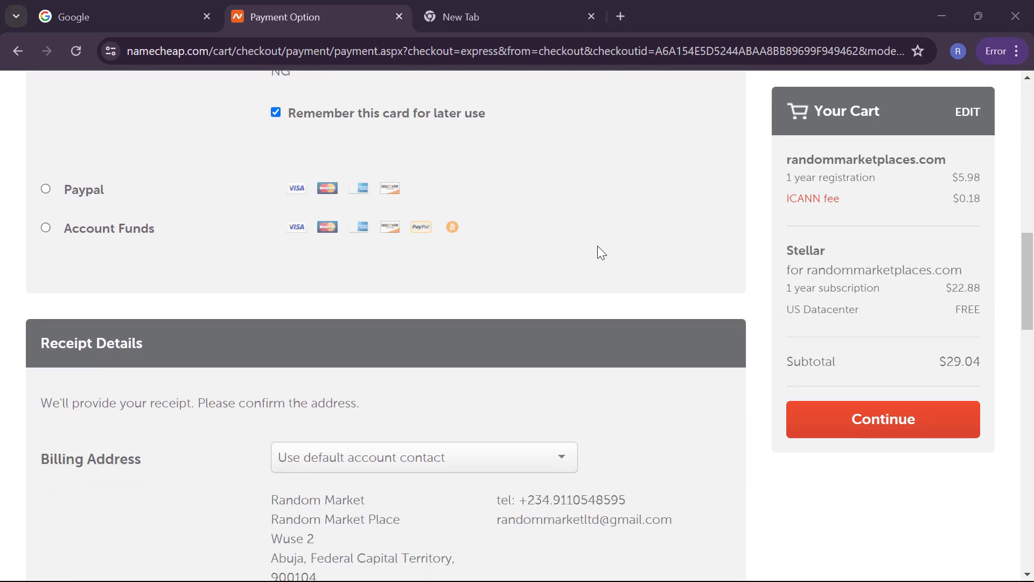
scroll(598, 246, down, 9)
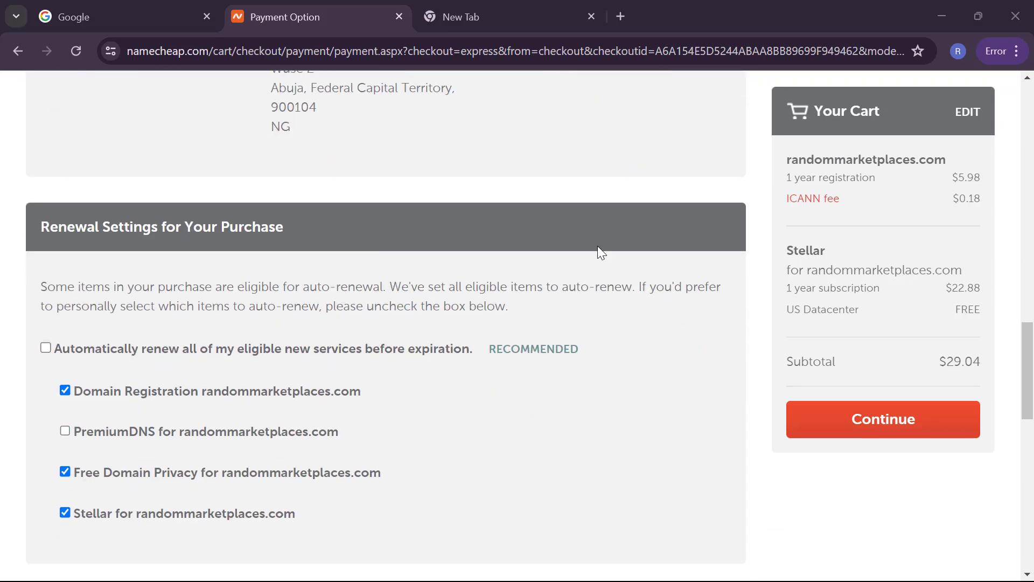
scroll(438, 286, down, 5)
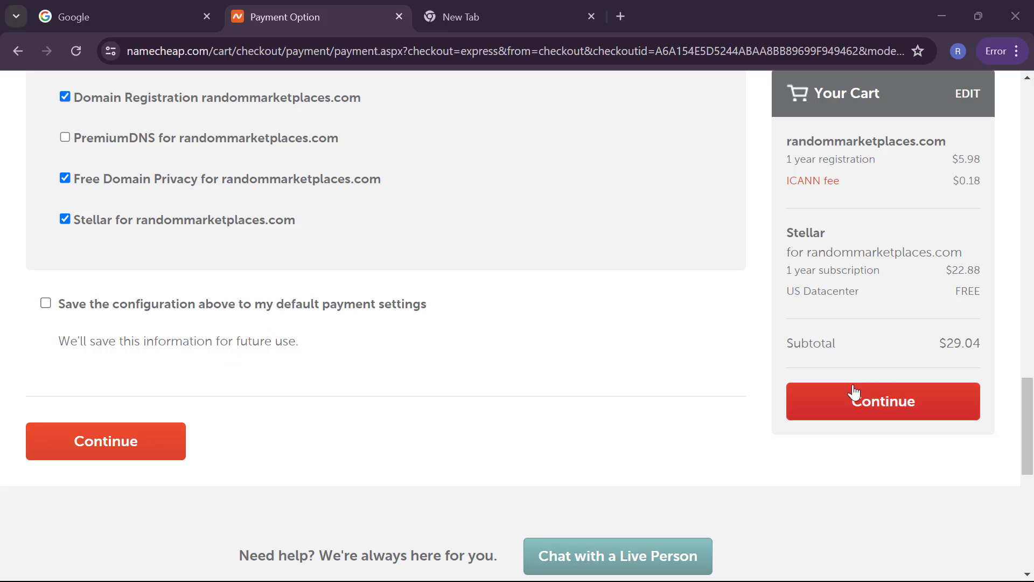
scroll(661, 360, up, 13)
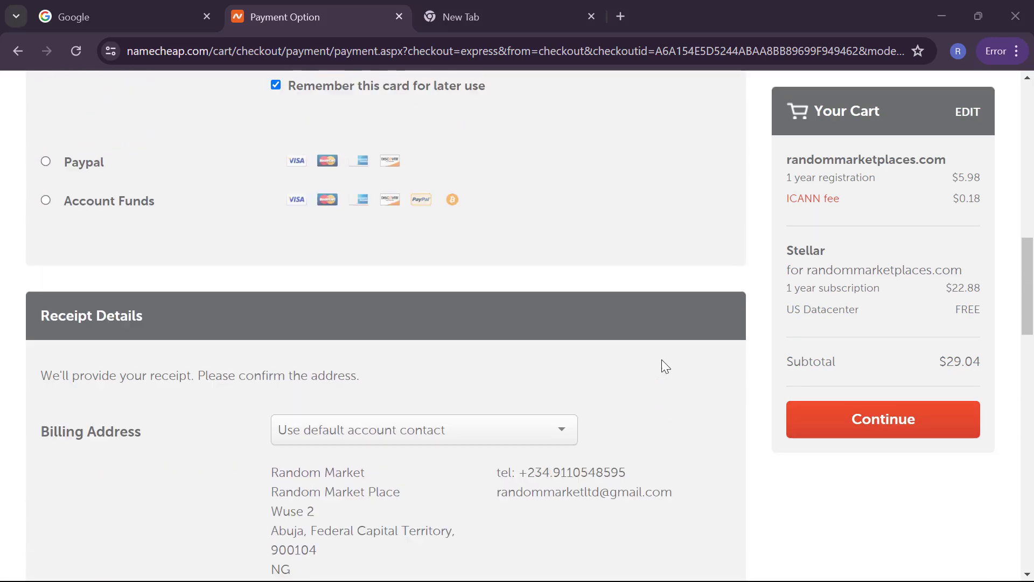
scroll(662, 360, up, 2)
scroll(661, 360, down, 1)
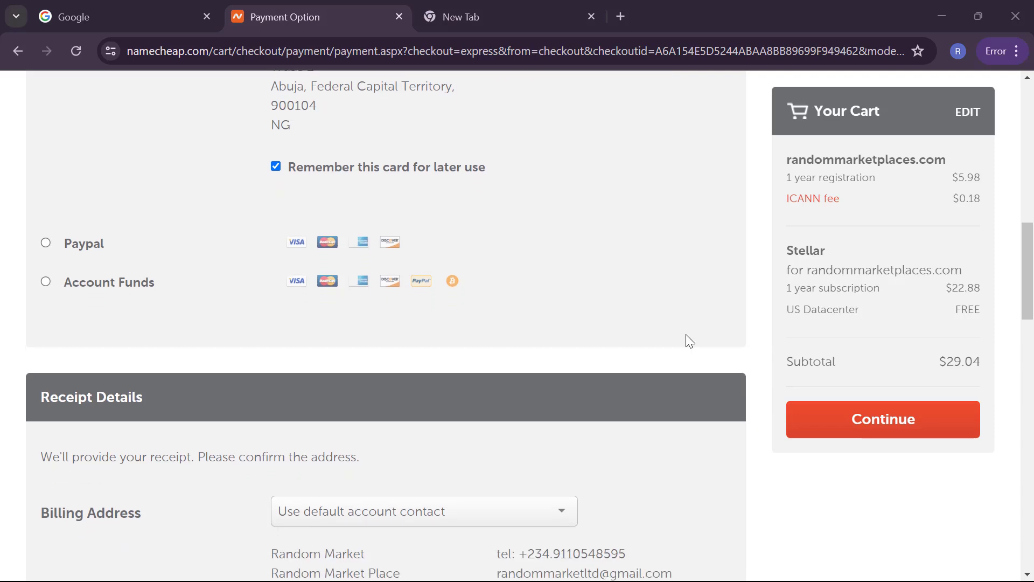
scroll(496, 375, down, 13)
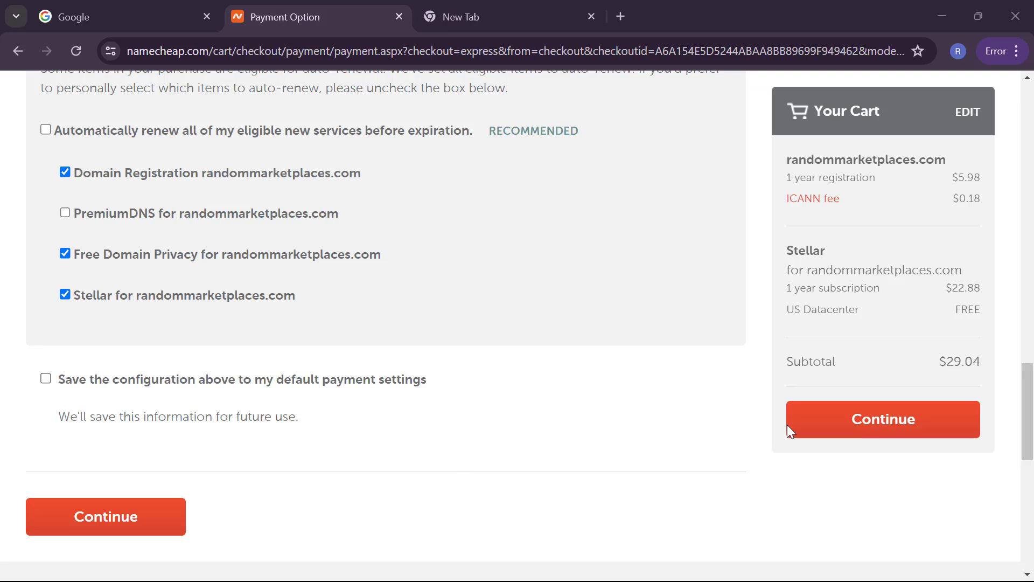
click(895, 436)
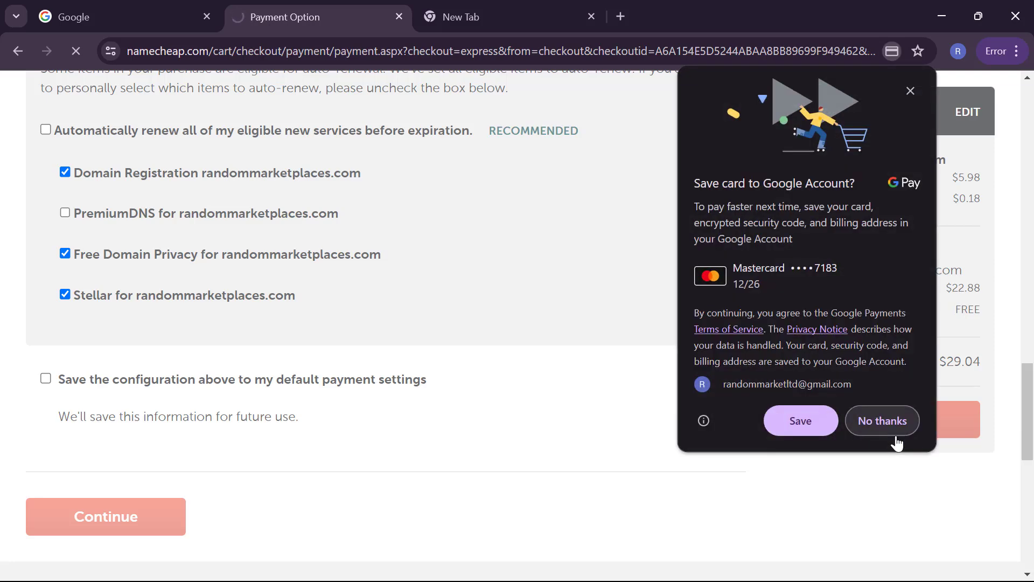
click(888, 408)
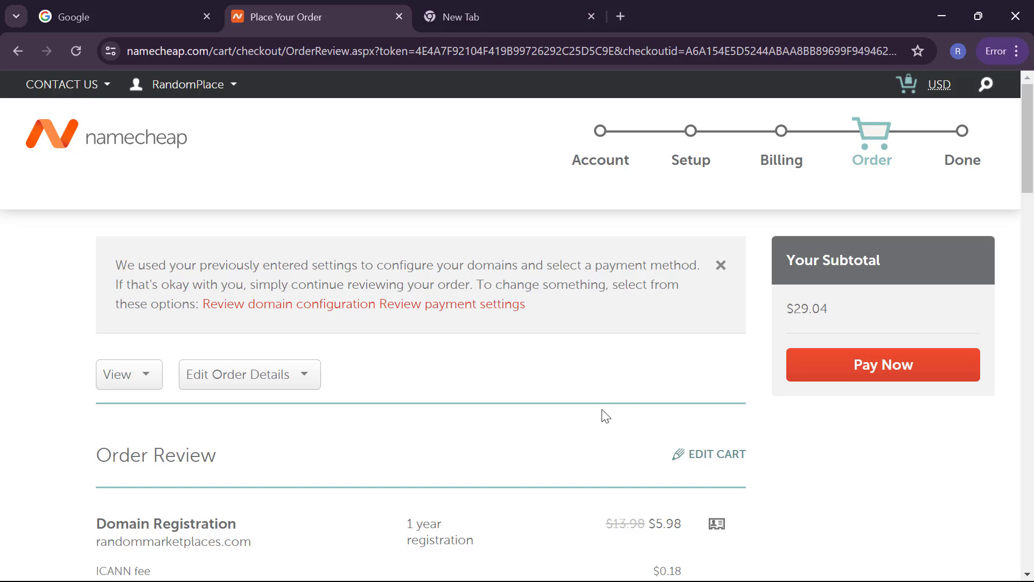
Step: Pay for the $29.04 randommarketplaces.com order from the Order Review page with terms accepted
scroll(606, 416, down, 1)
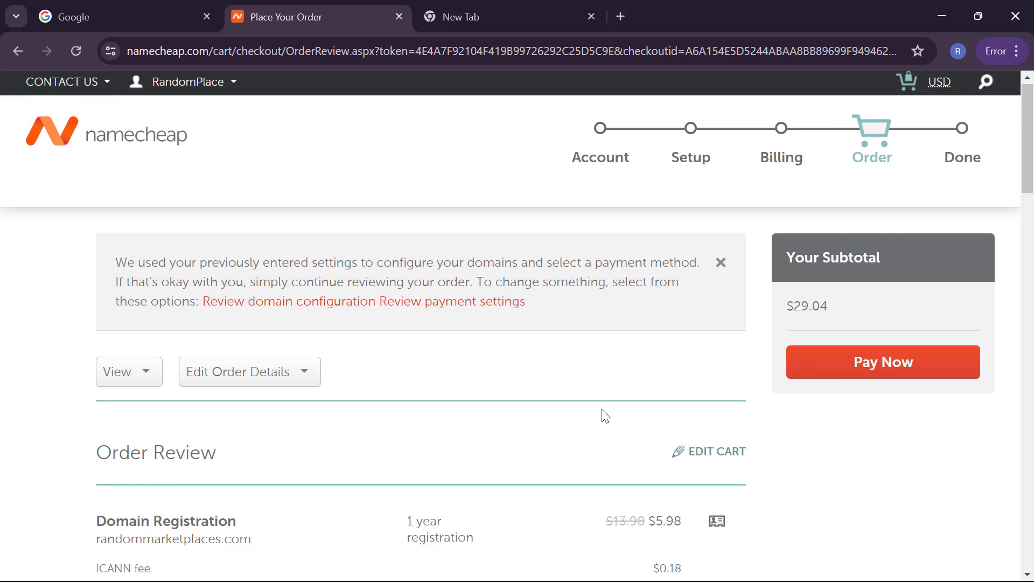
scroll(606, 416, down, 8)
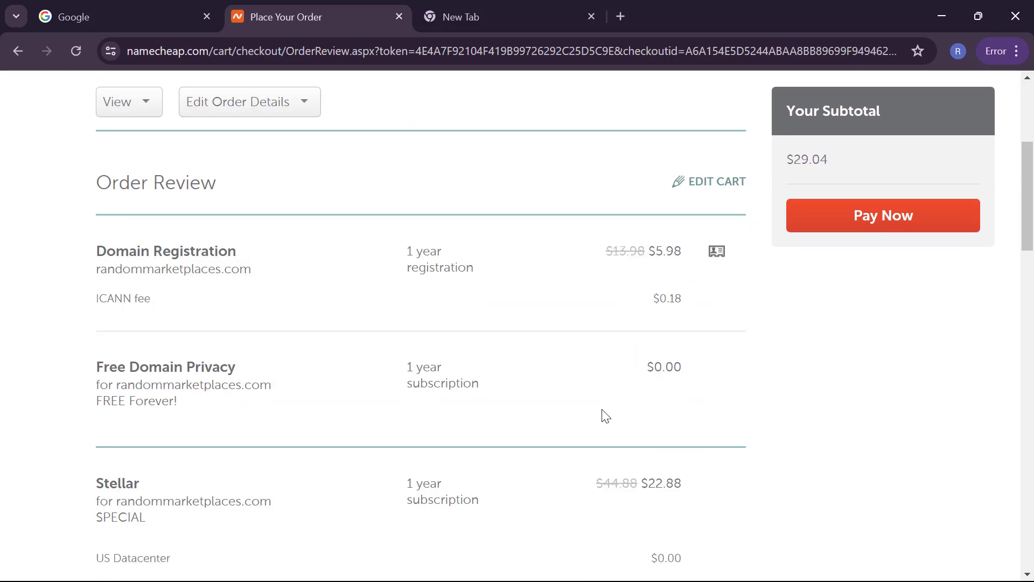
scroll(606, 417, down, 12)
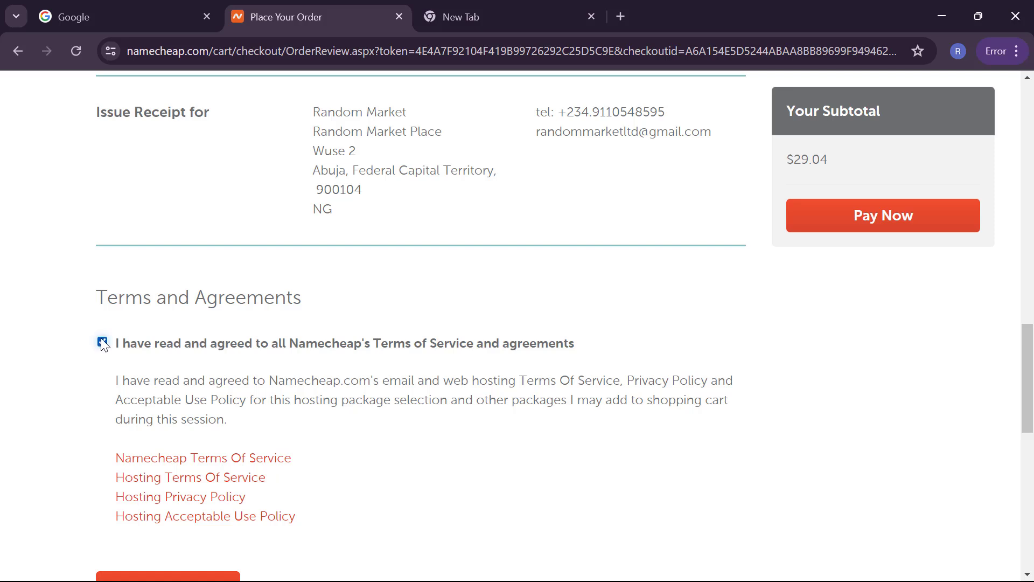
click(903, 225)
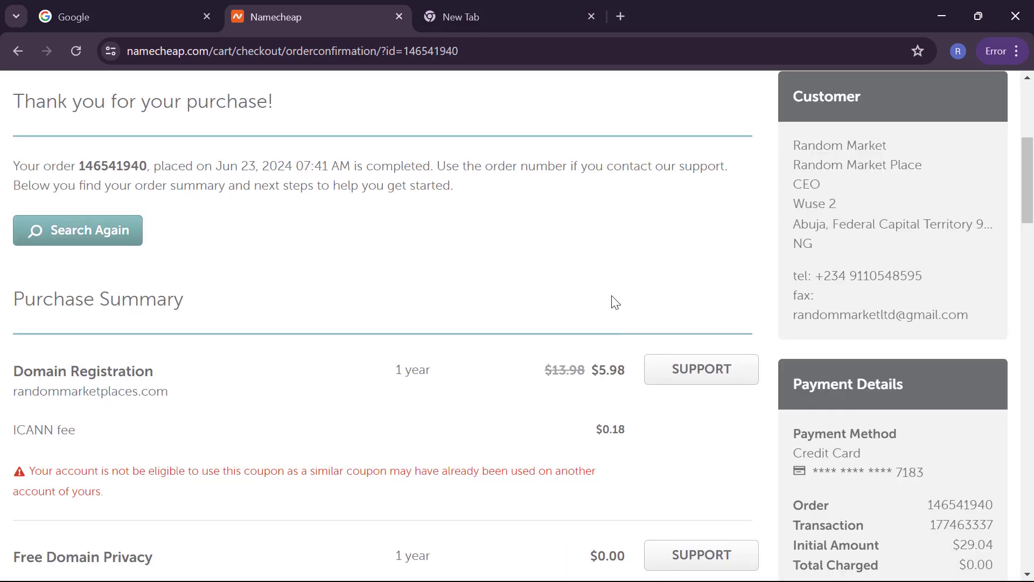
Step: Return to the top of the order confirmation page and bring up the username's account menu
scroll(614, 302, down, 1)
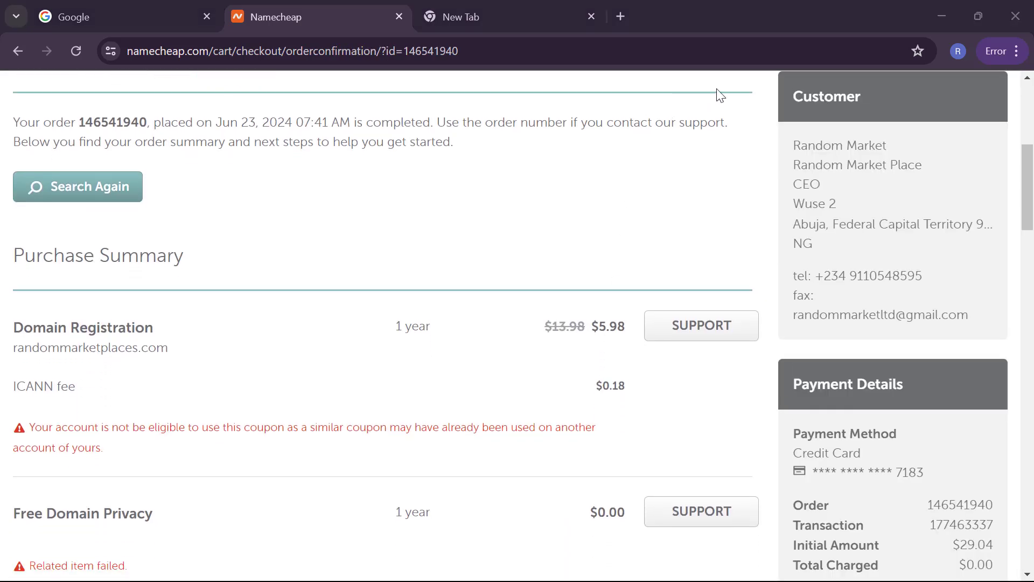
scroll(719, 95, up, 4)
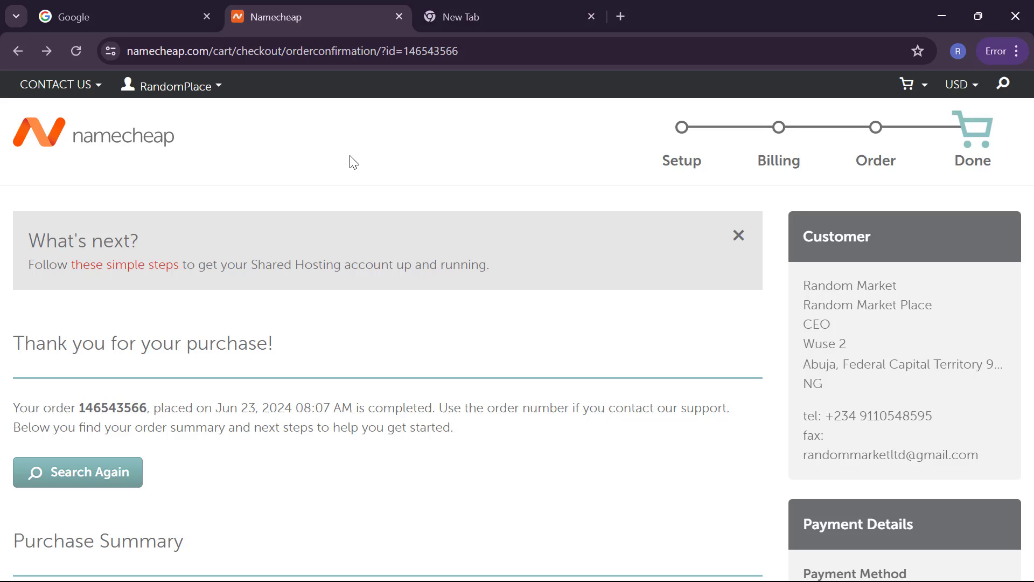
mouse_move(222, 89)
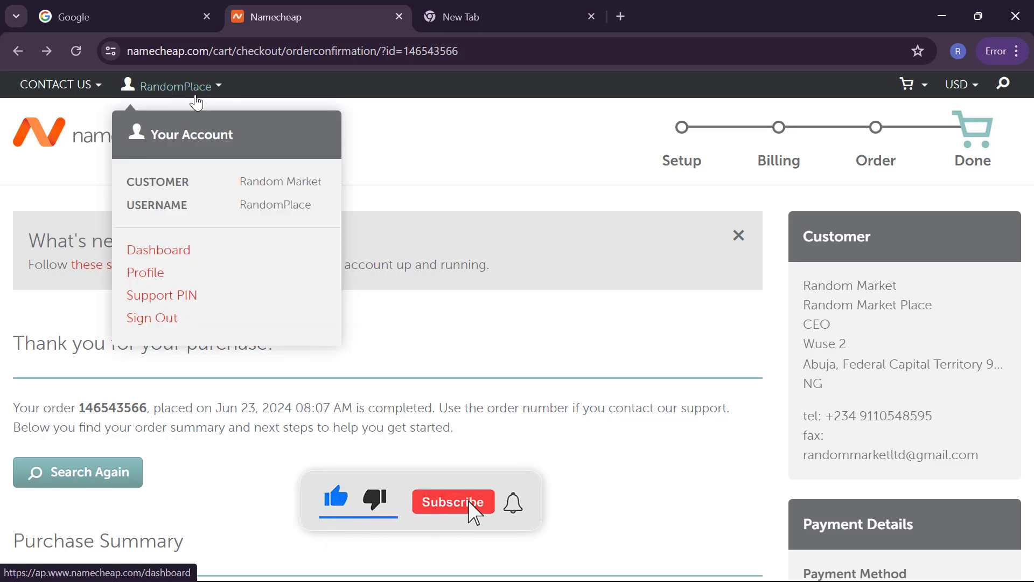
Step: From the Dashboard's Recently Active list, open cPanel for randommarketplaces.com hosting in a new tab
click(166, 254)
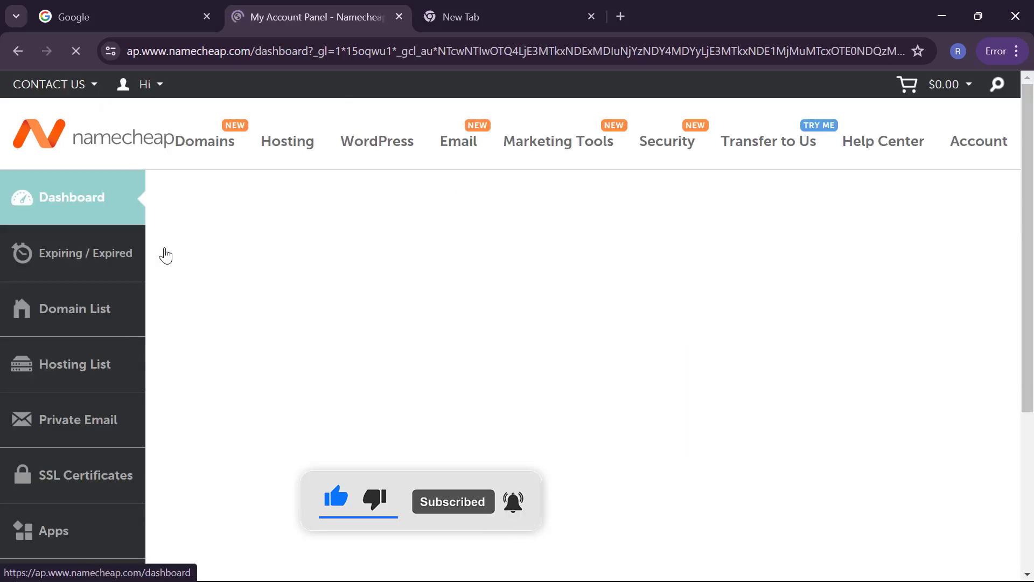
scroll(234, 299, down, 8)
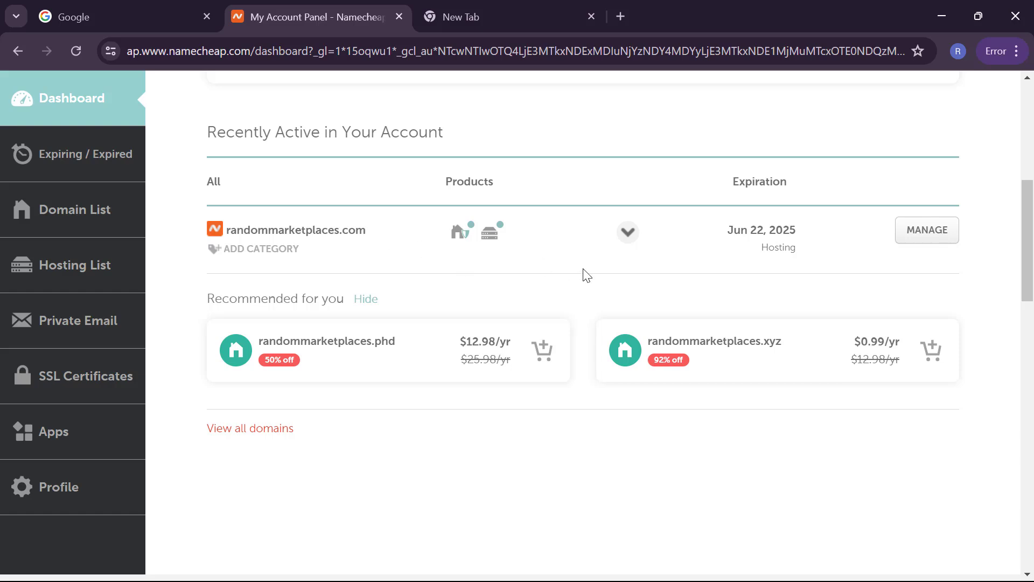
mouse_move(494, 240)
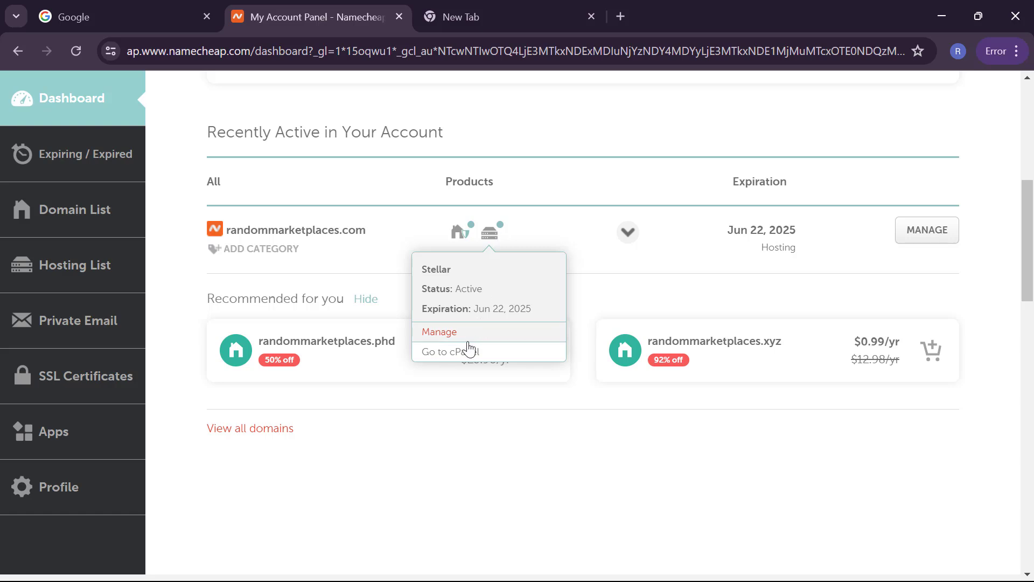
click(465, 355)
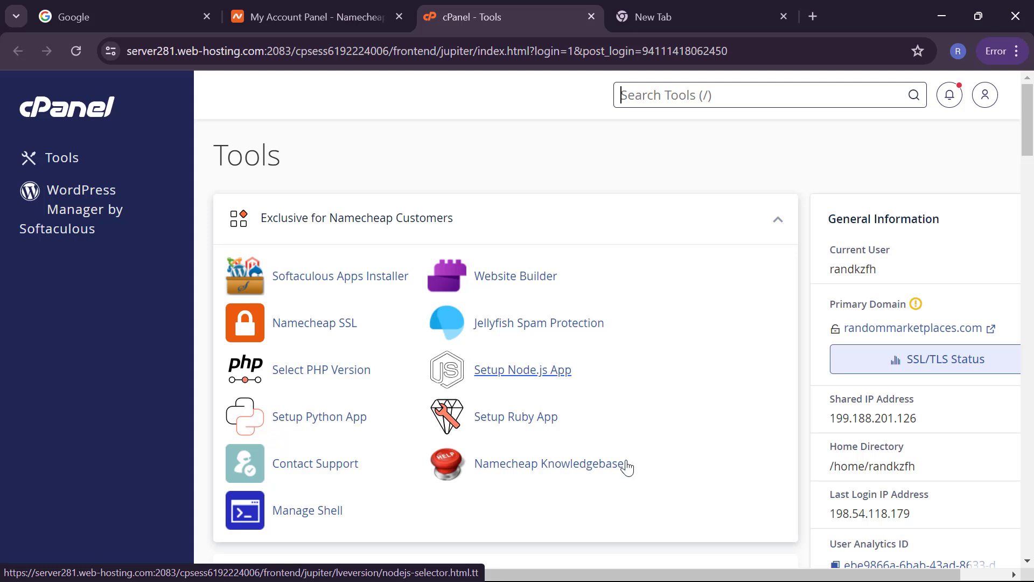
Step: Open Namecheap SSL, connect it to the Namecheap account and list the installed certificates
mouse_move(841, 333)
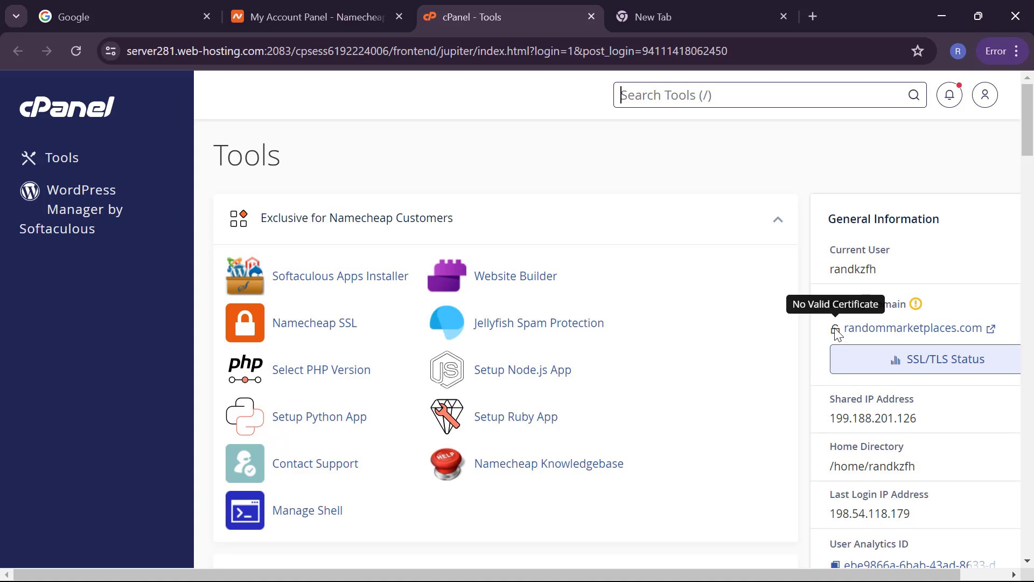
click(308, 325)
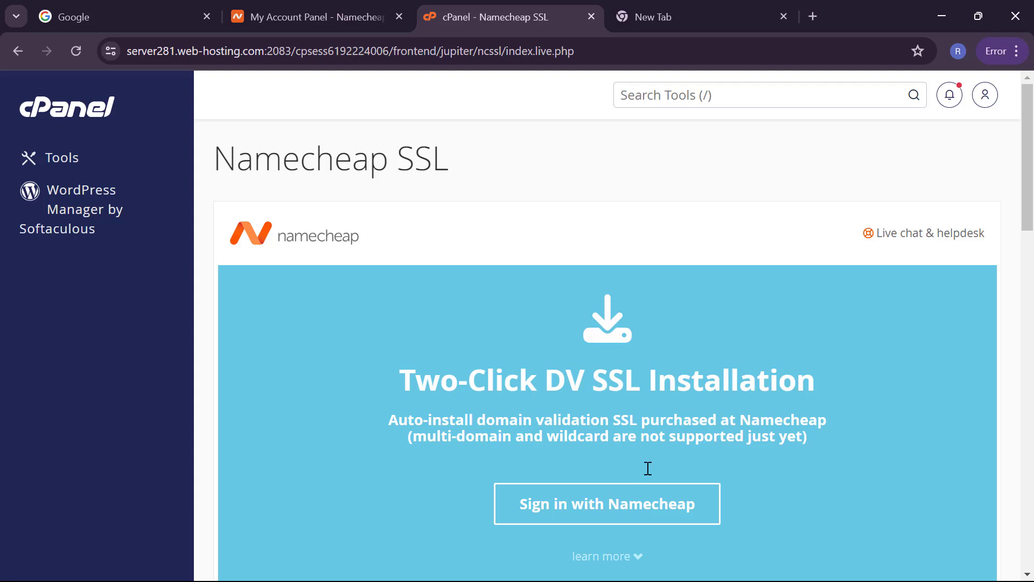
click(618, 511)
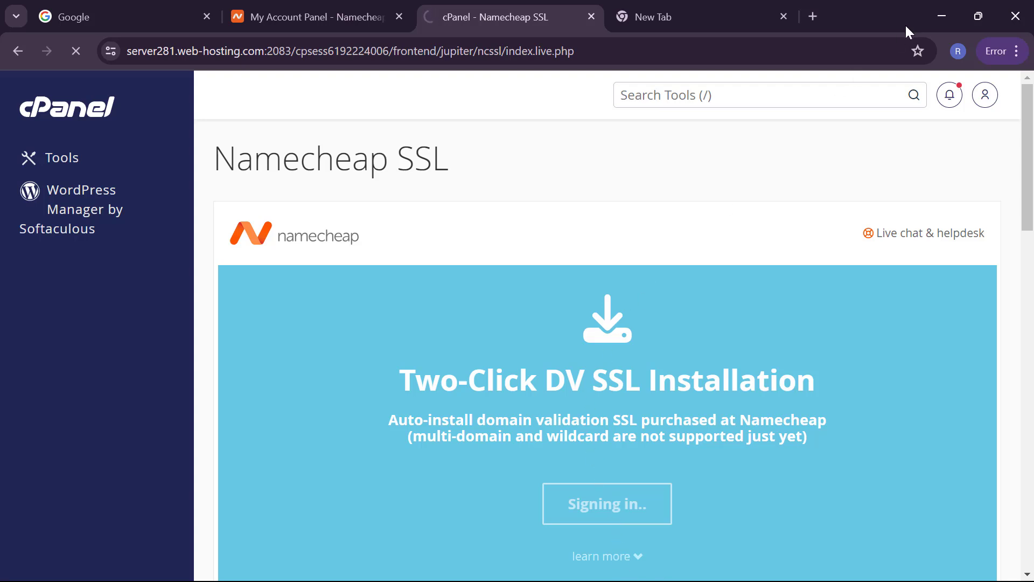
click(939, 22)
mouse_move(649, 571)
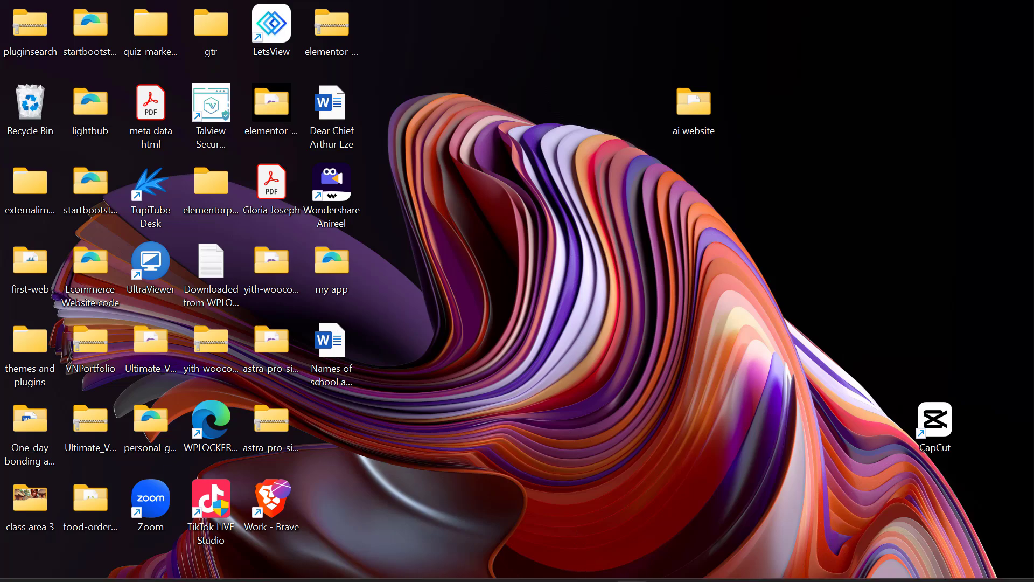
click(601, 572)
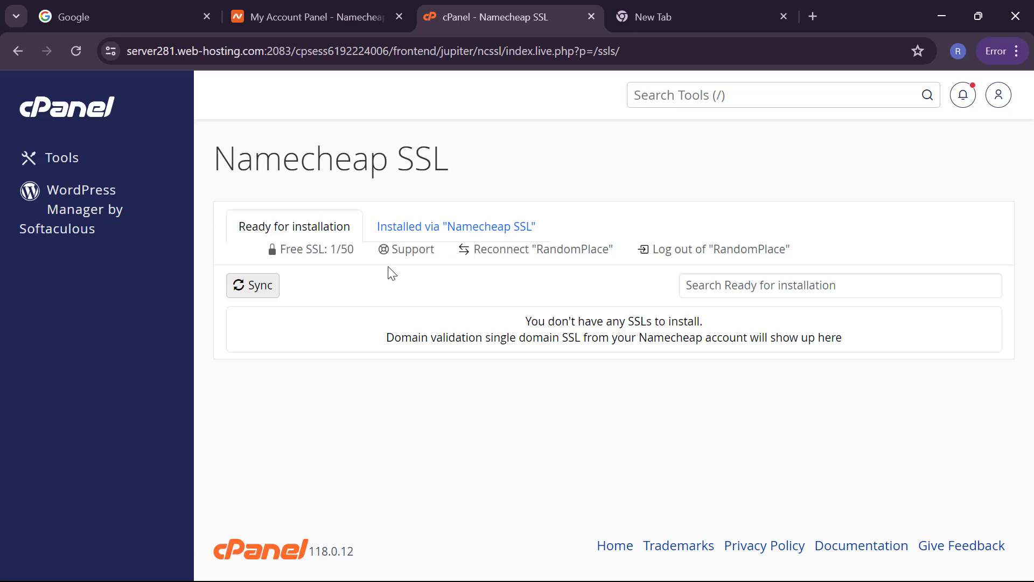
click(411, 232)
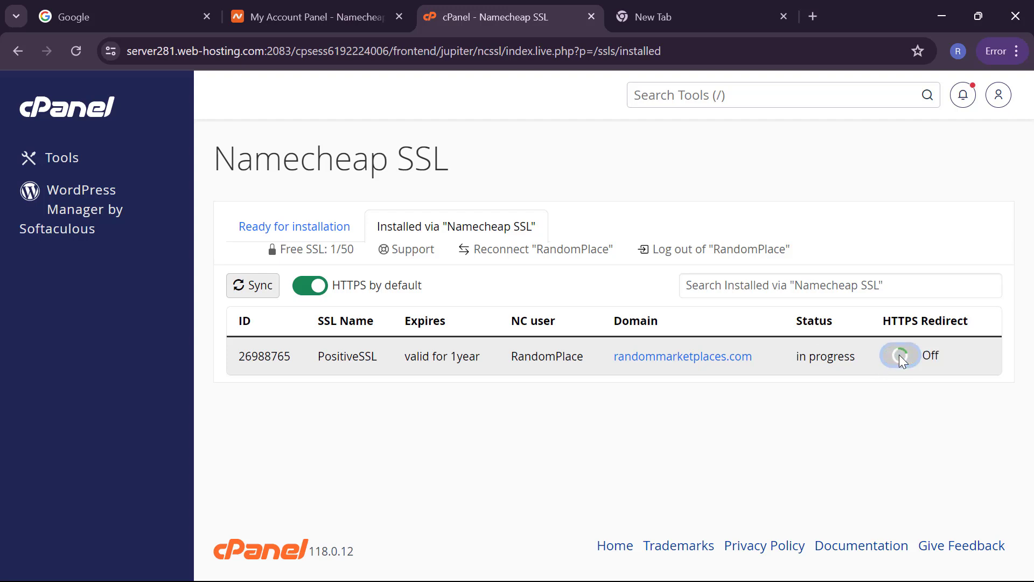
Step: Sync PositiveSSL, toggle HTTPS by default off and on, resync until Active, then return to Tools
click(262, 280)
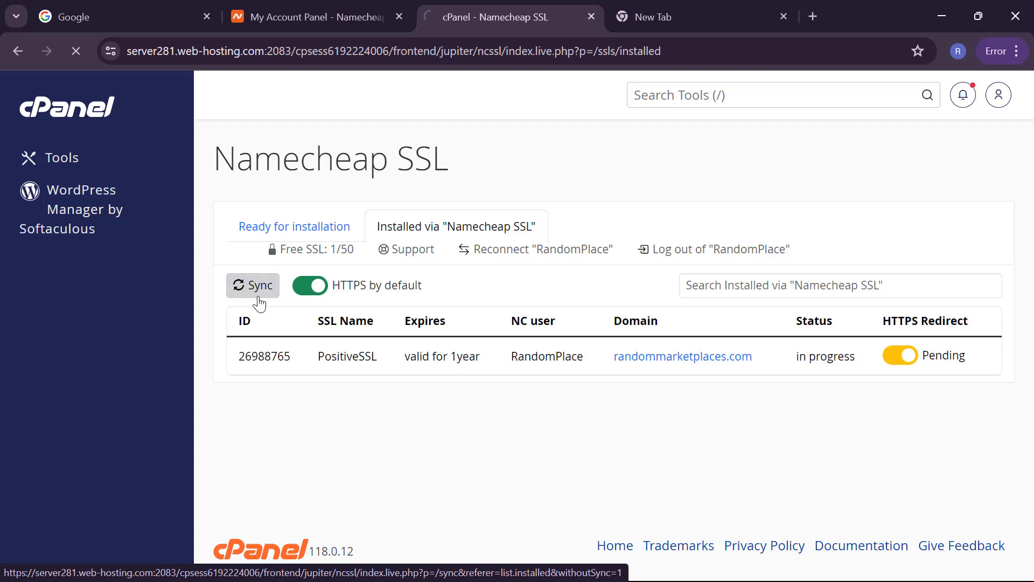
click(318, 286)
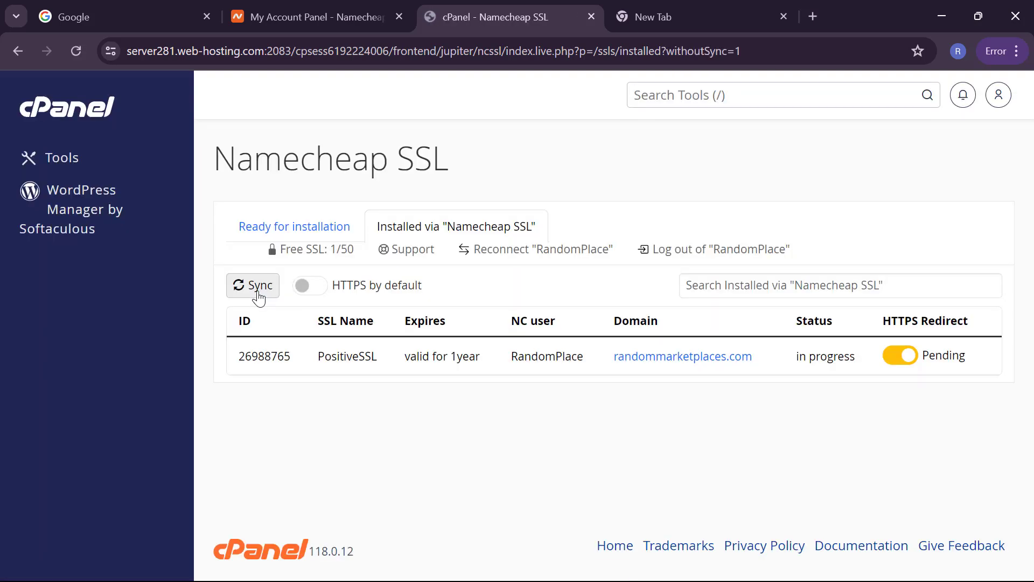
click(303, 286)
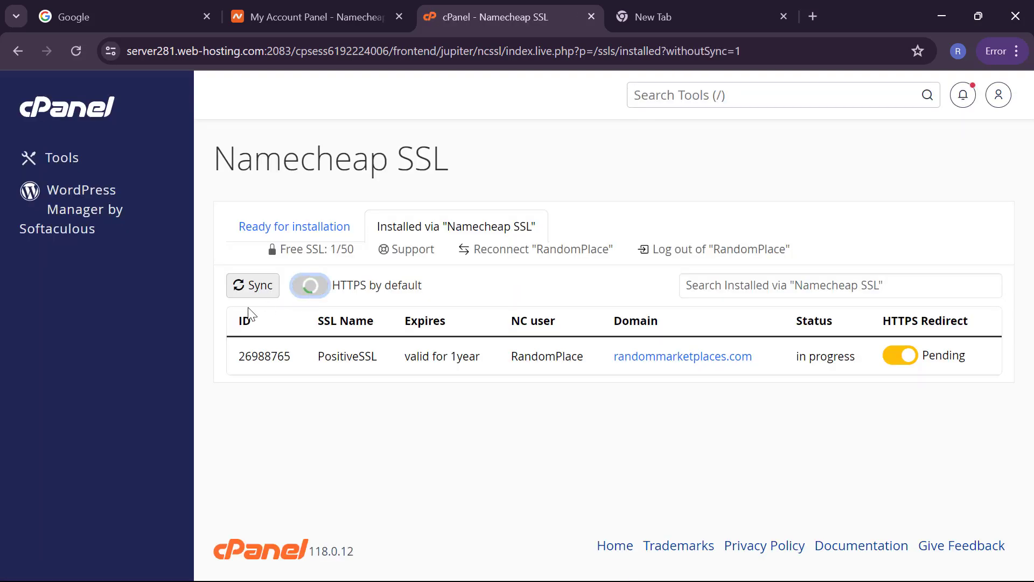
click(237, 282)
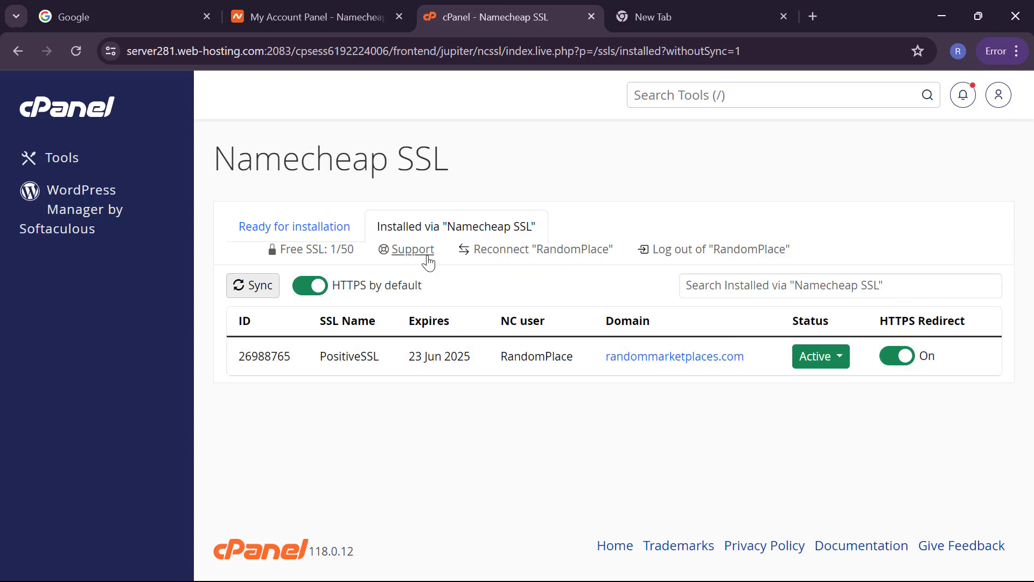
click(59, 110)
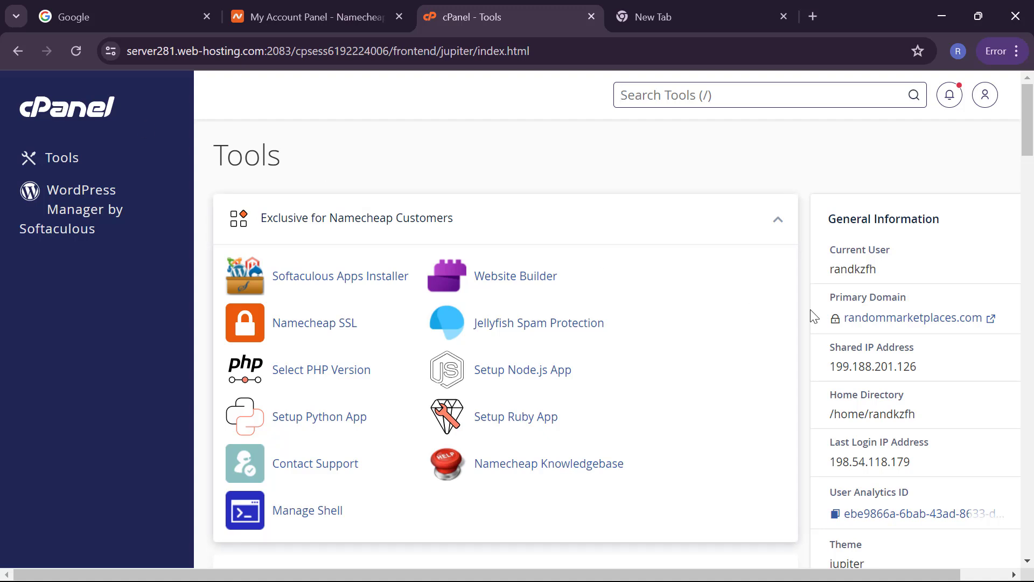
Step: Scroll the Tools page down to the Email section and open Email Accounts
mouse_move(838, 322)
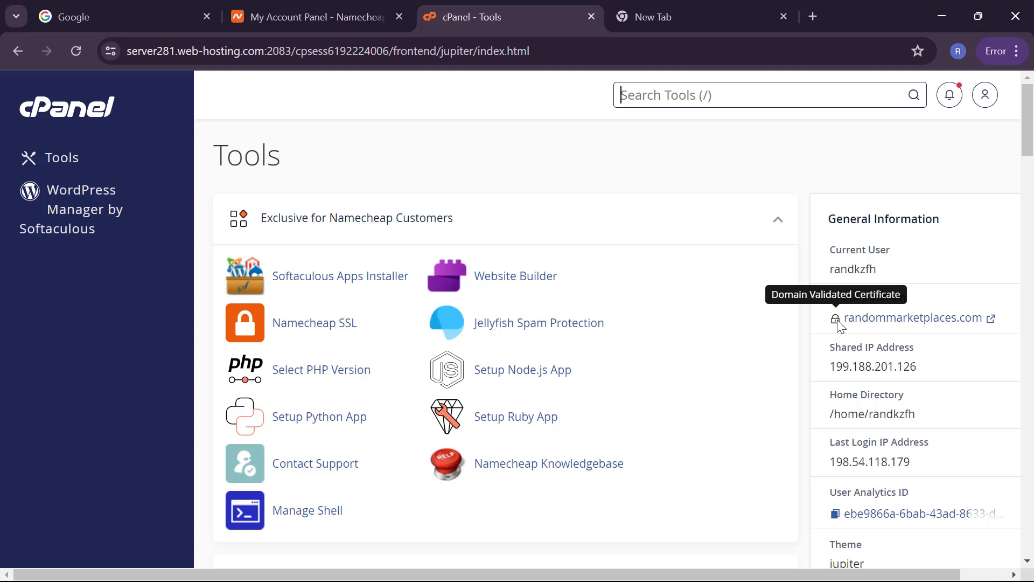
scroll(731, 404, down, 2)
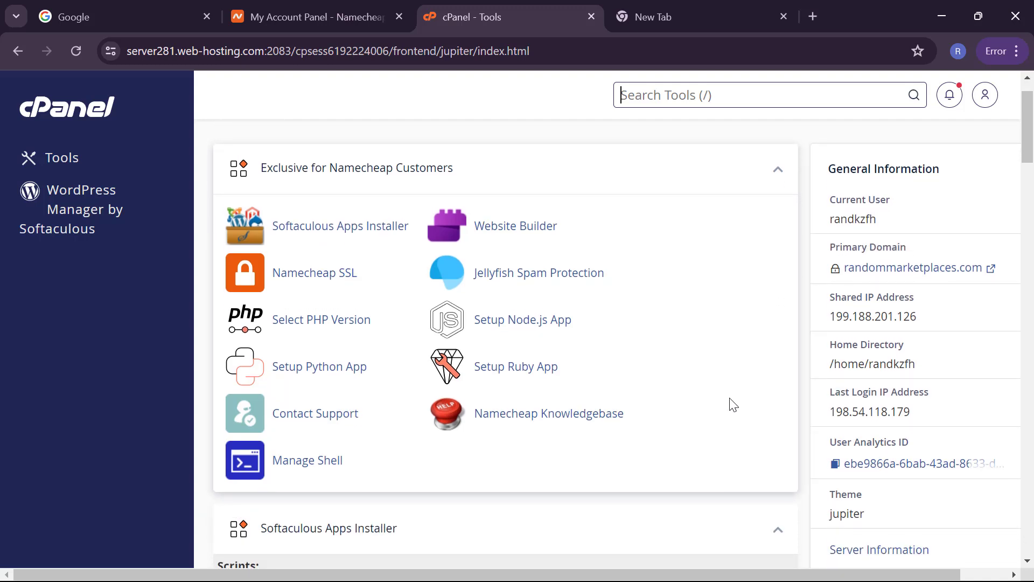
scroll(733, 404, down, 4)
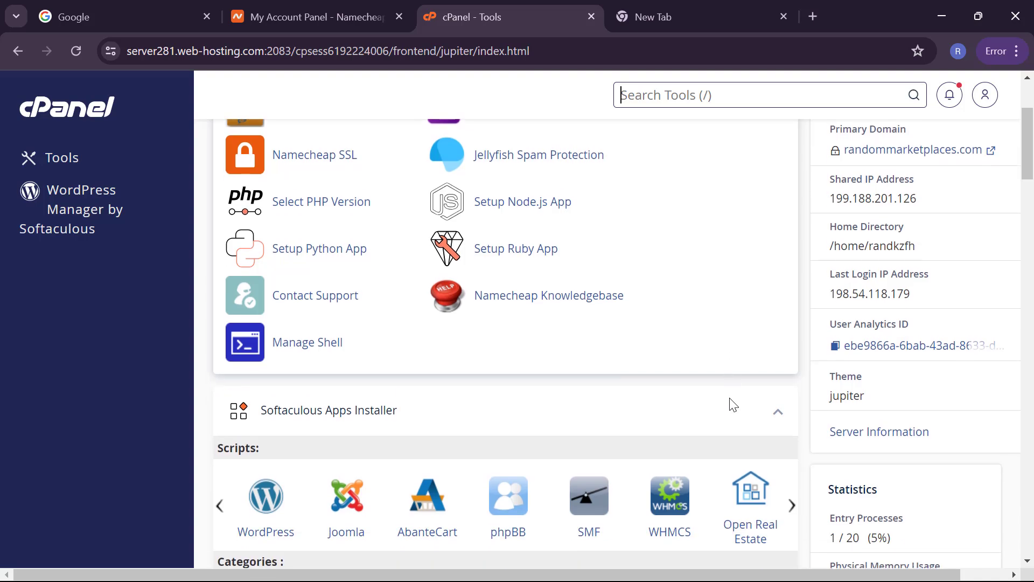
scroll(730, 404, down, 4)
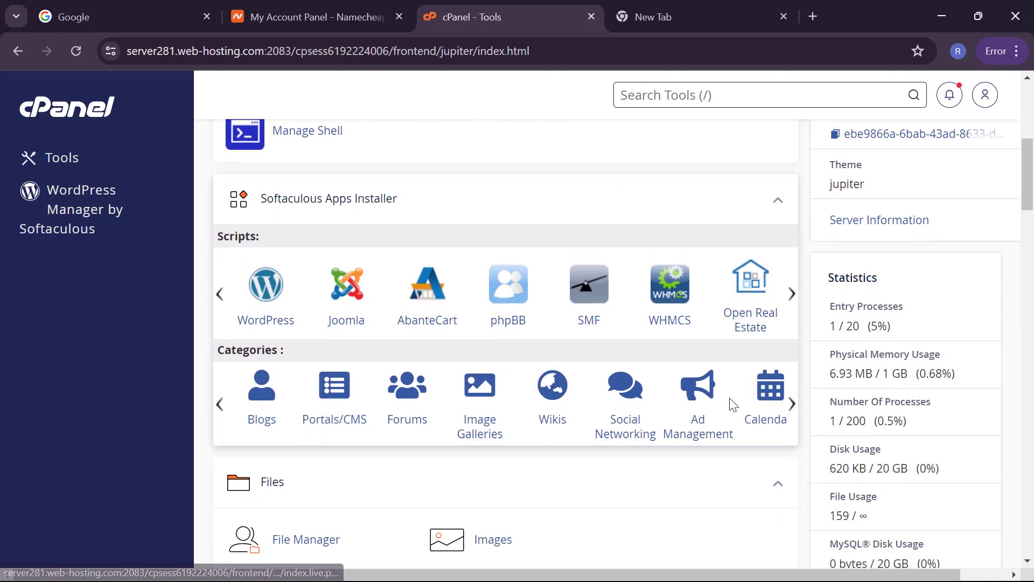
scroll(731, 399, down, 9)
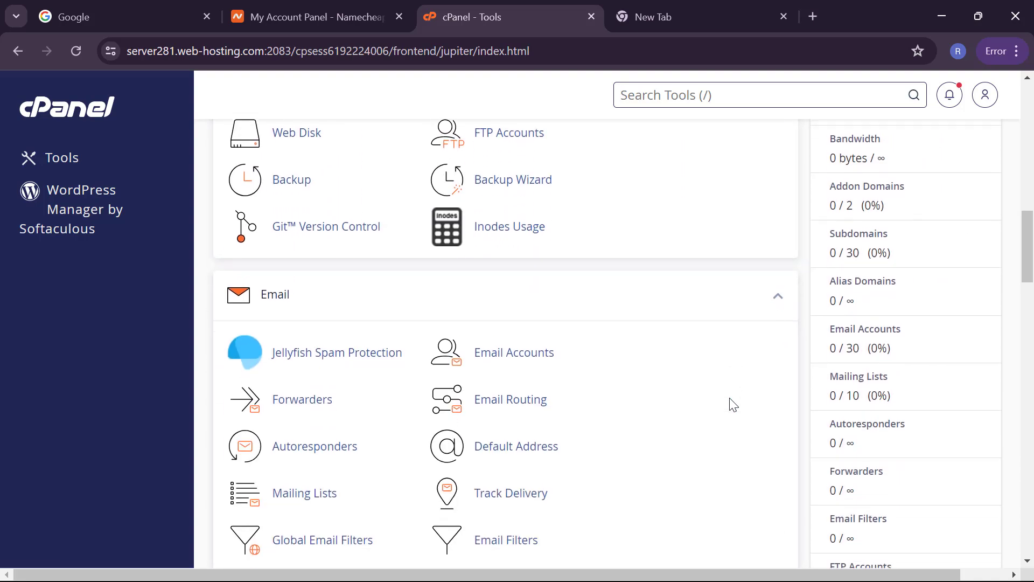
scroll(730, 404, down, 1)
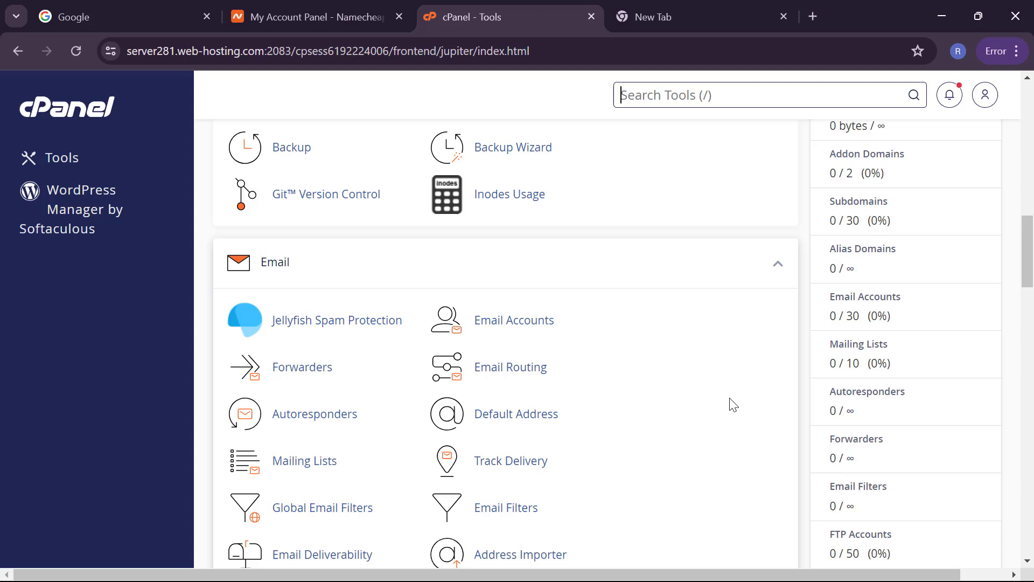
click(498, 324)
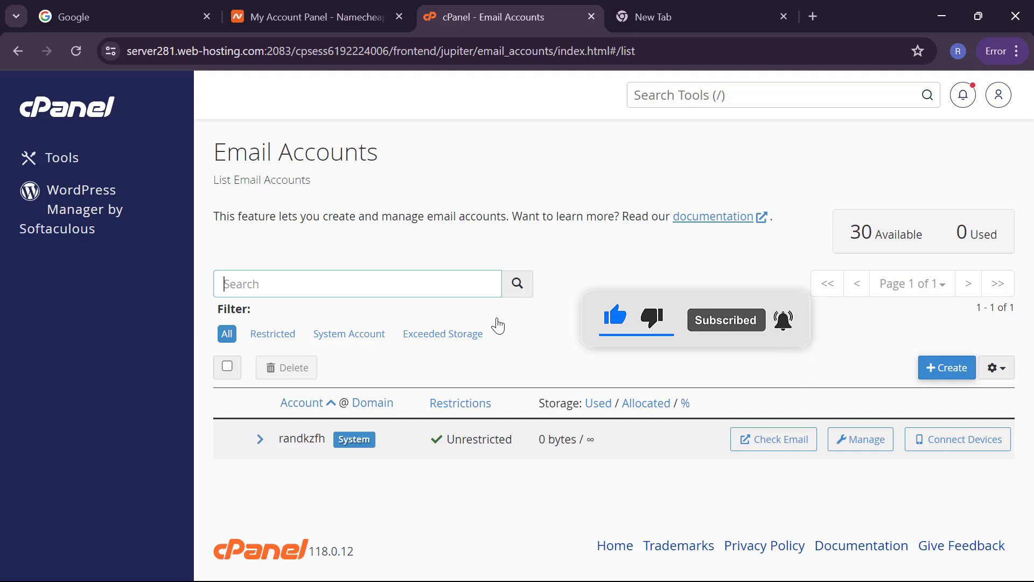
Step: Start a new email account with username admin and a strong password
click(944, 375)
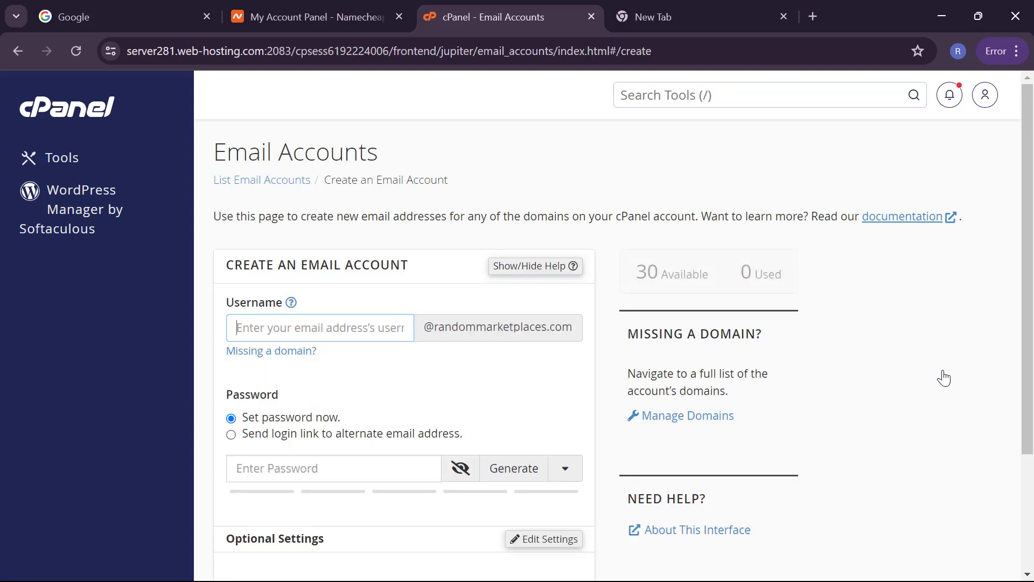
text(admin)
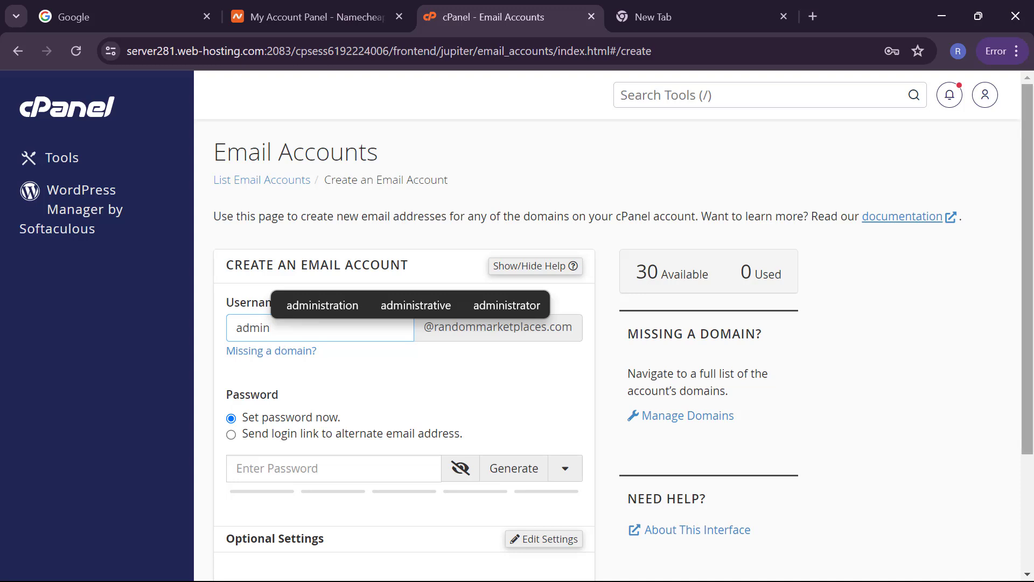
click(430, 396)
click(364, 461)
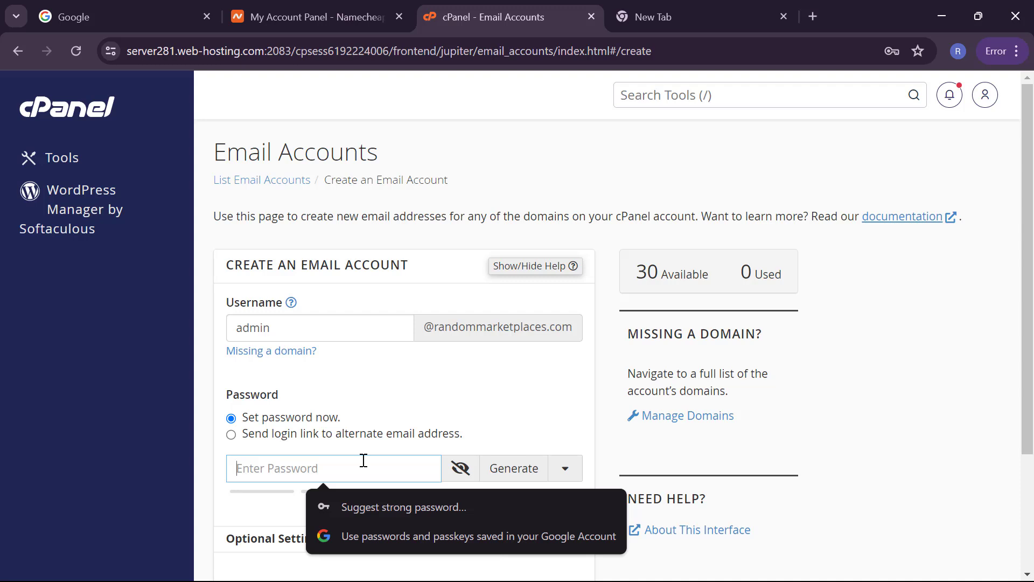
text(••)
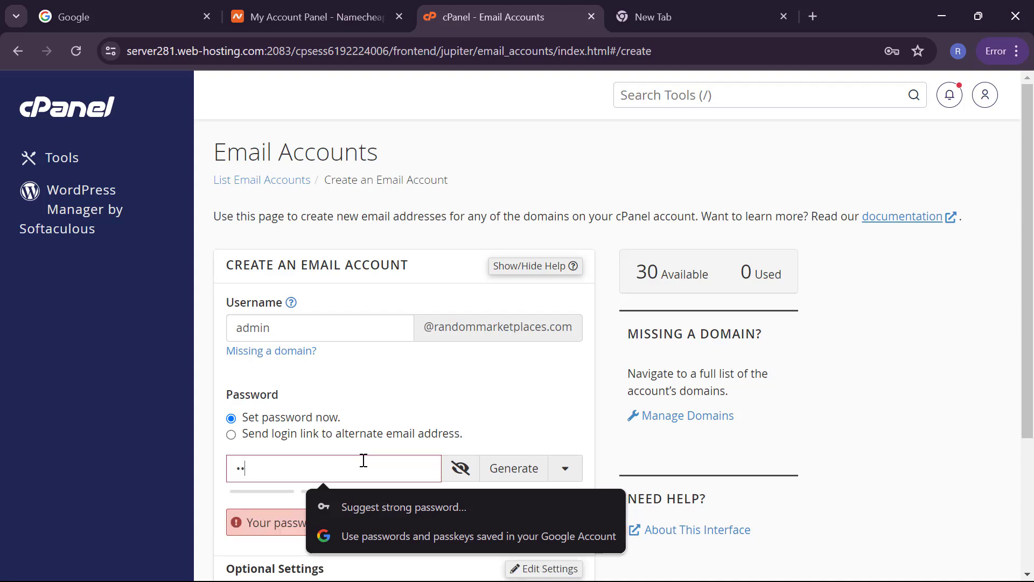
text(•••••)
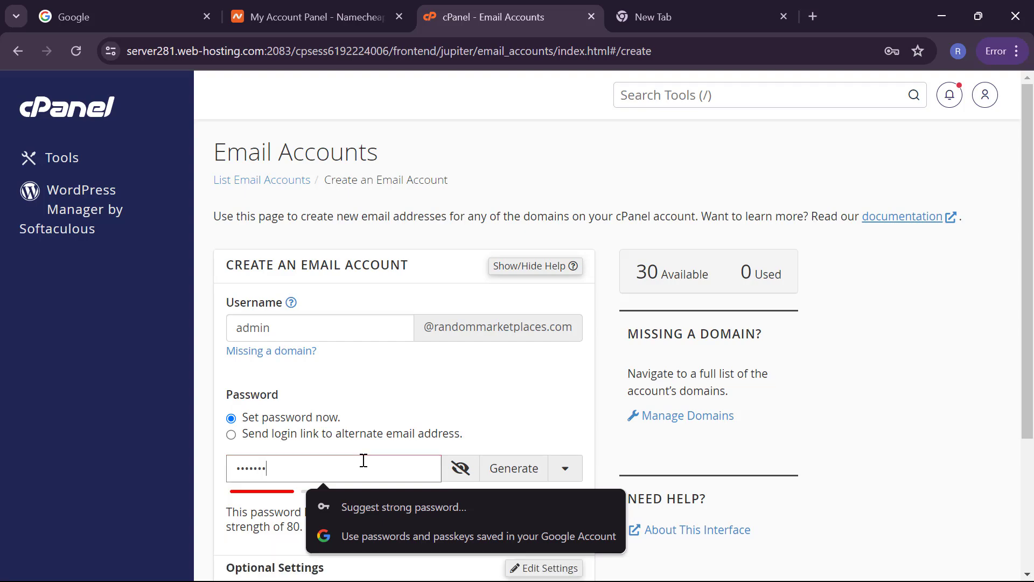
text(••••)
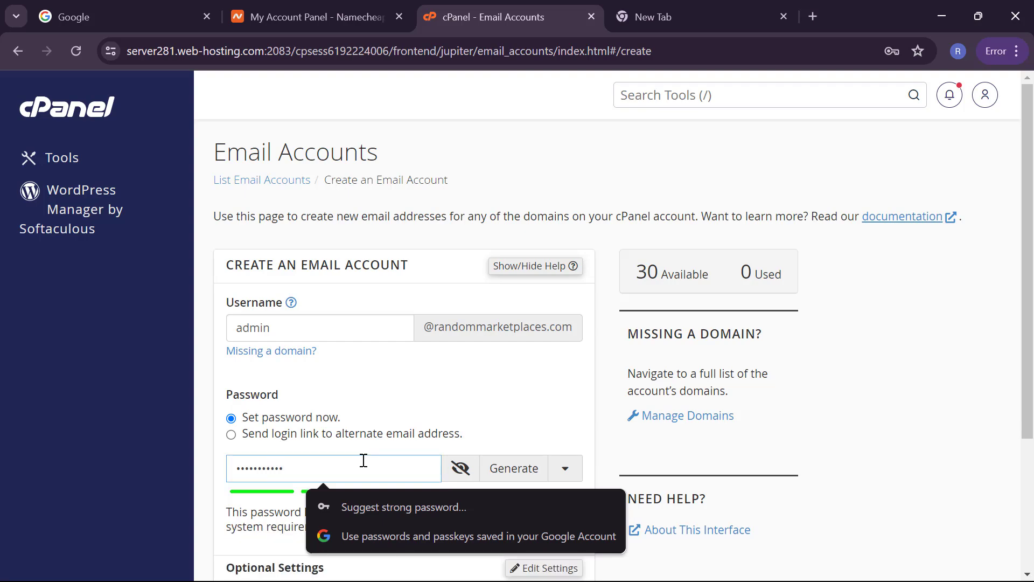
scroll(326, 420, down, 3)
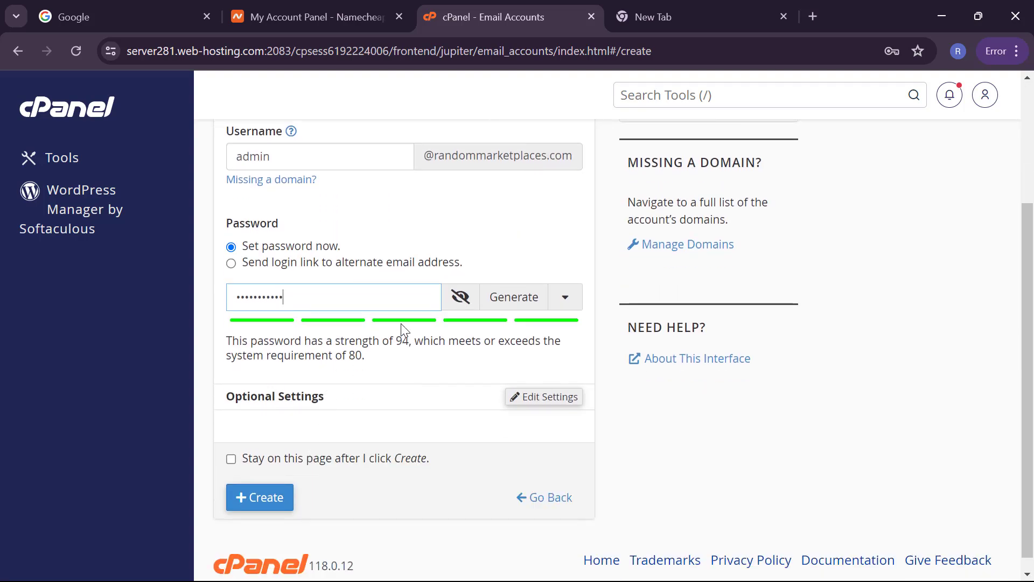
scroll(387, 382, down, 1)
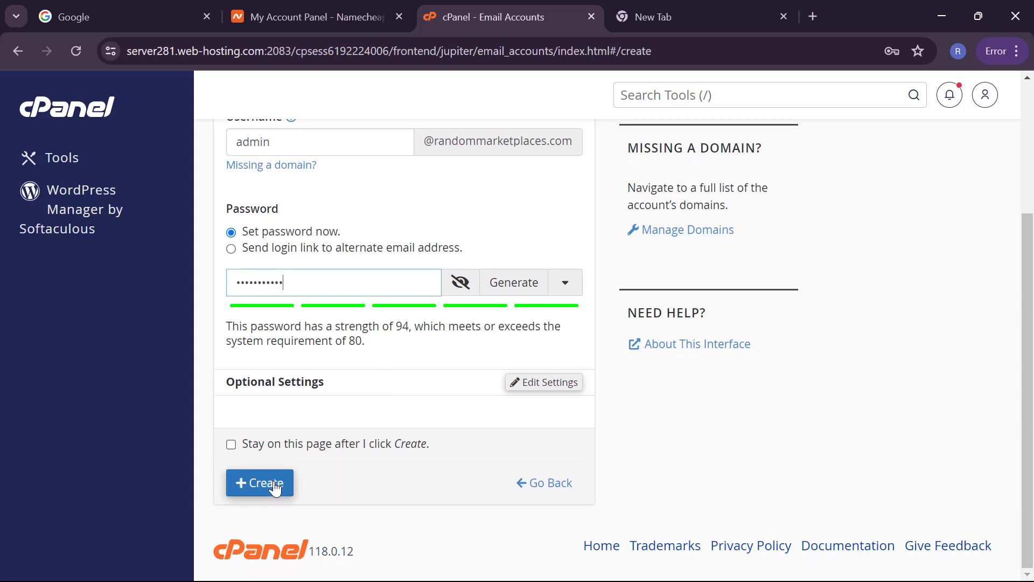
Step: Set the storage quota unit to TB, create the mailbox, save its password and open webmail
click(559, 395)
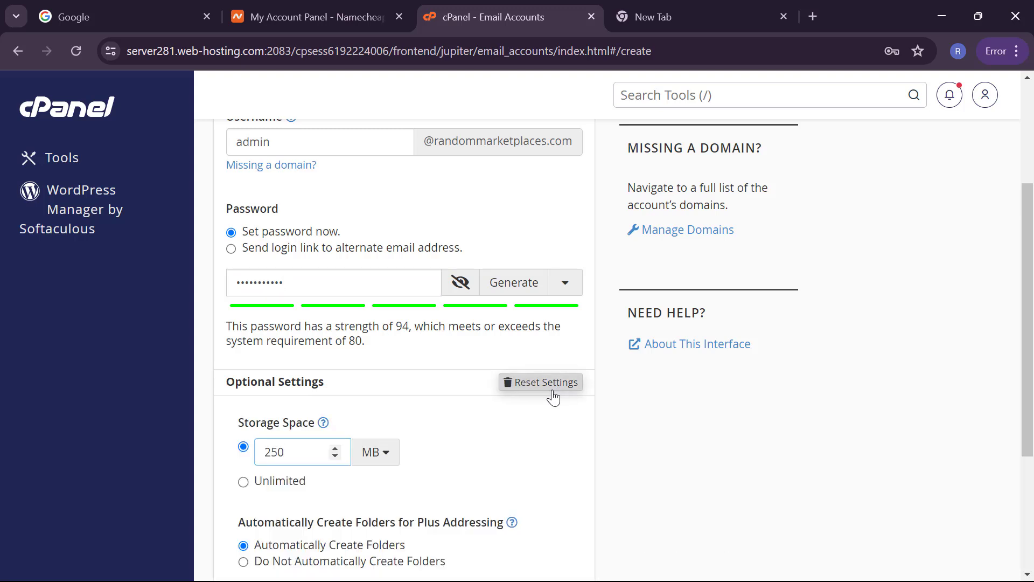
click(384, 454)
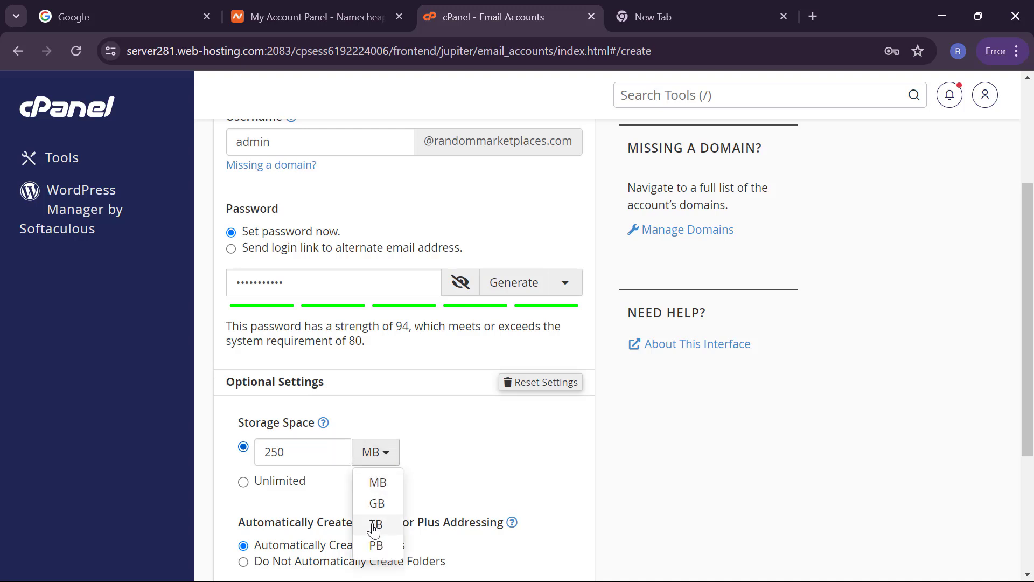
click(375, 525)
scroll(431, 445, down, 2)
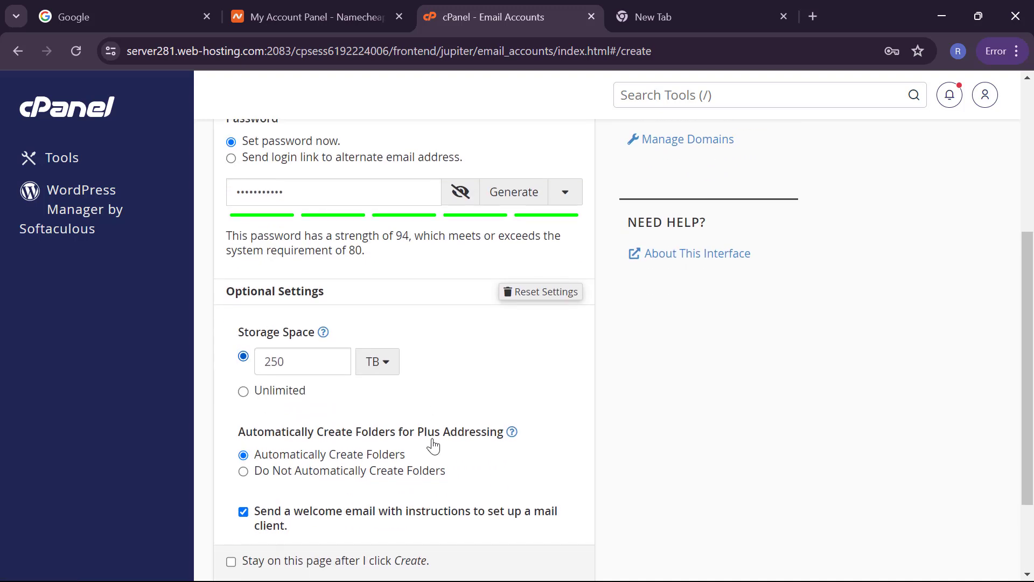
scroll(433, 446, down, 2)
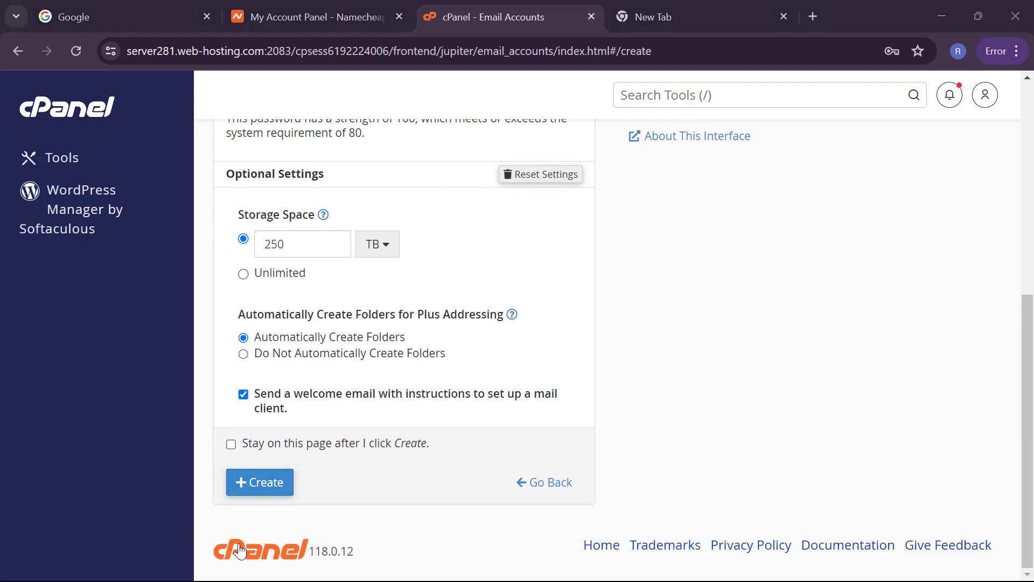
click(255, 488)
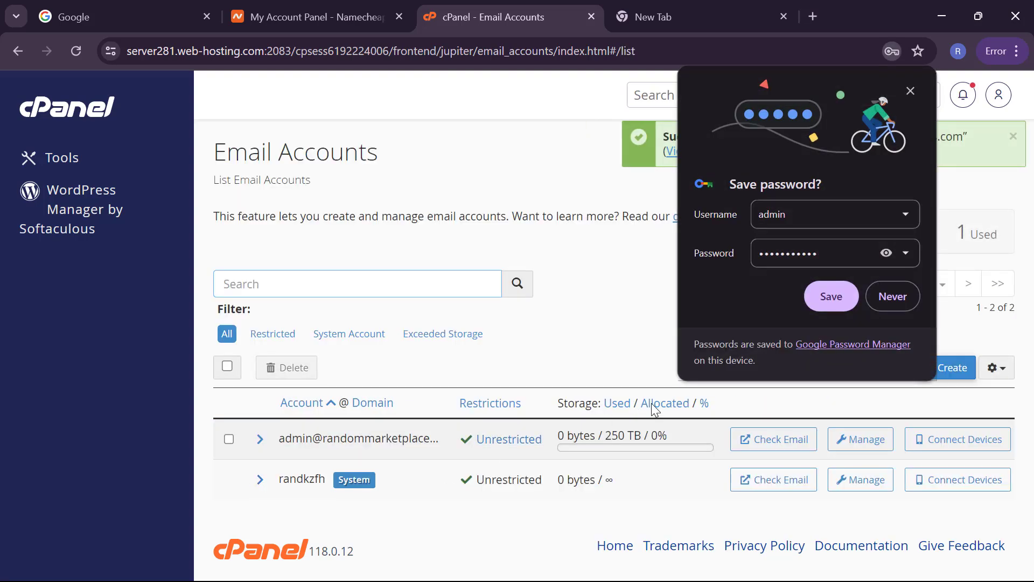
click(833, 305)
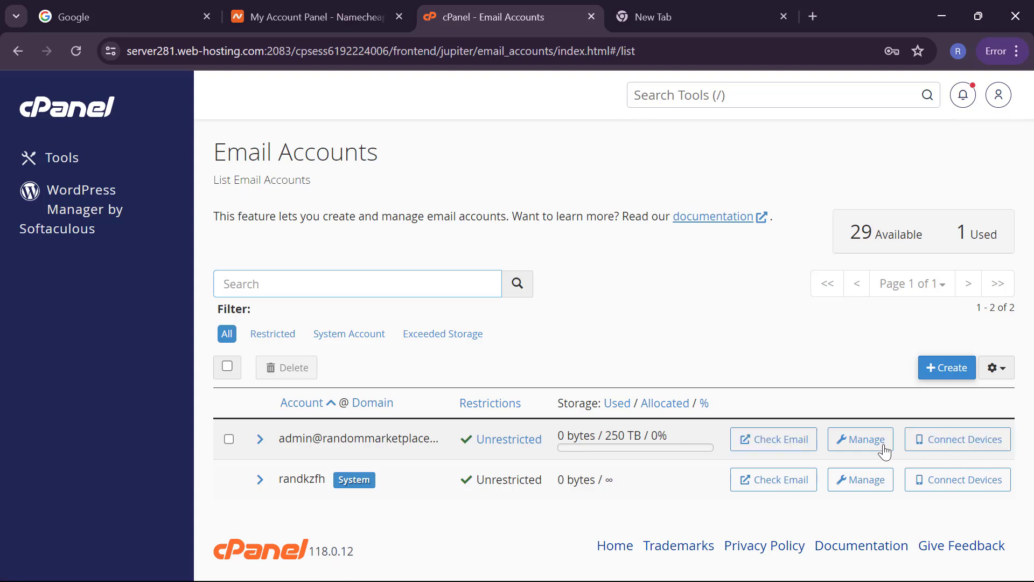
click(805, 443)
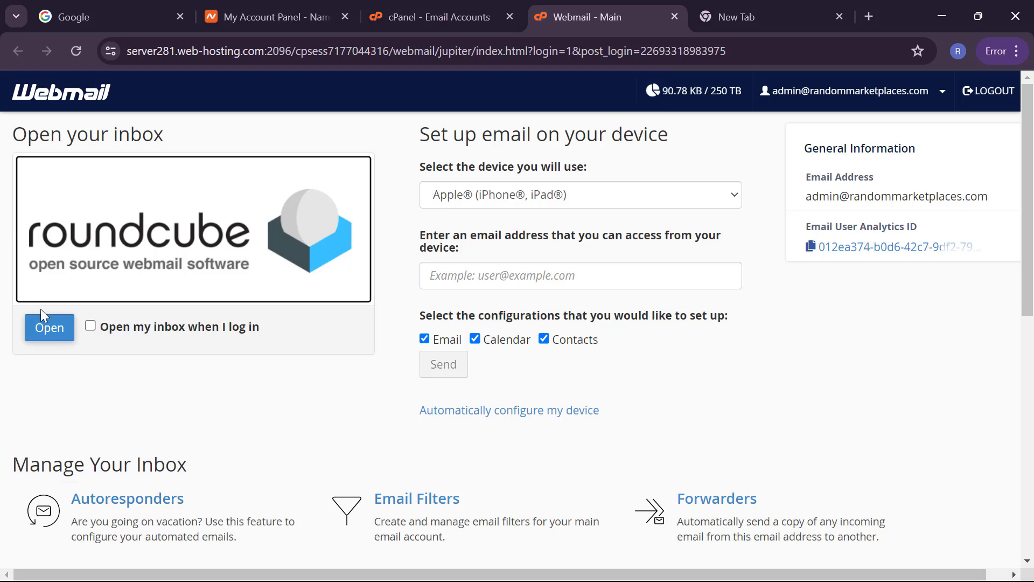
Step: Open the admin mailbox's Roundcube inbox, then return to the cPanel Email Accounts tab
click(44, 331)
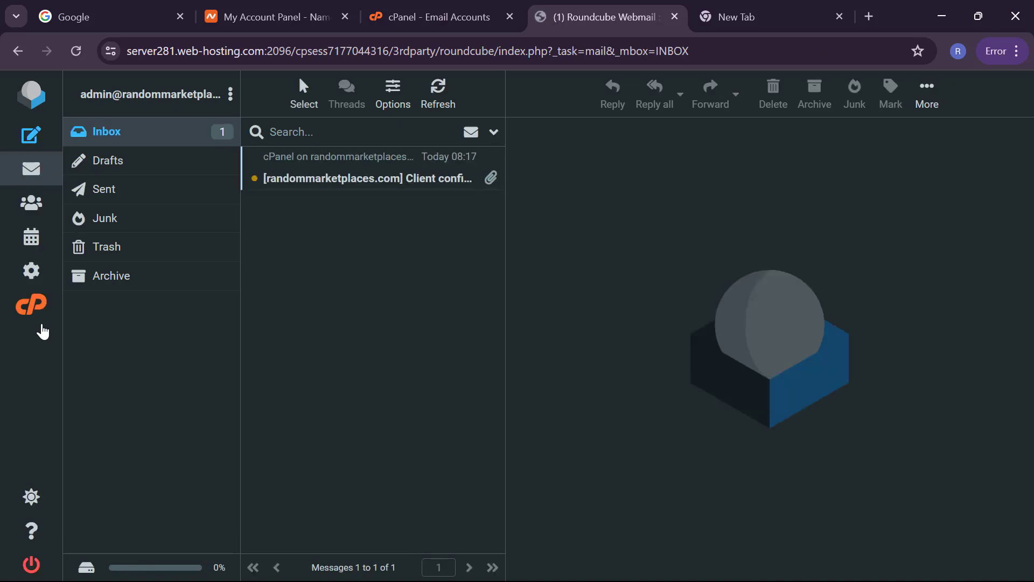
click(423, 16)
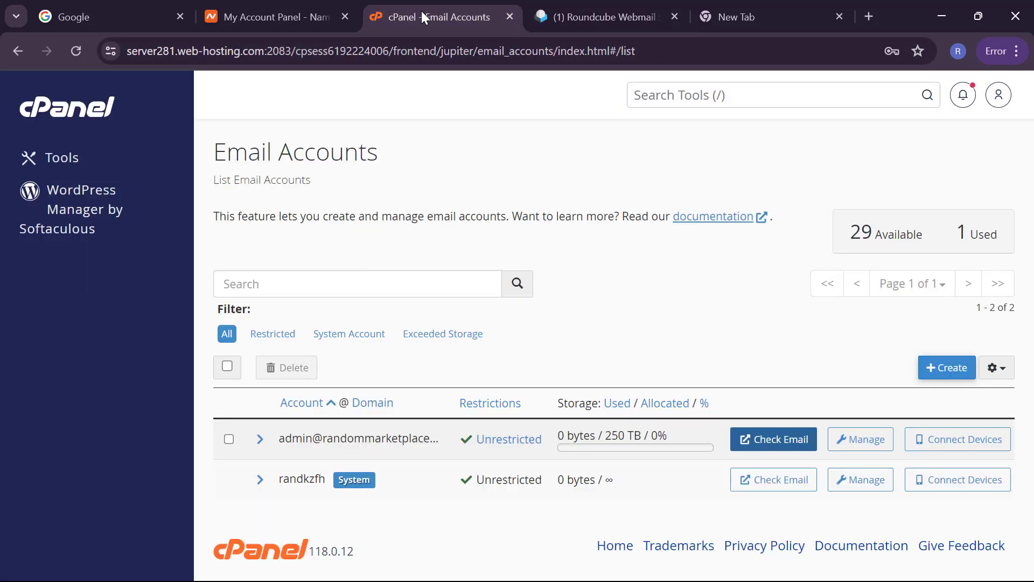
Step: From the cPanel Tools page, open WordPress Manager by Softaculous under Software
click(91, 113)
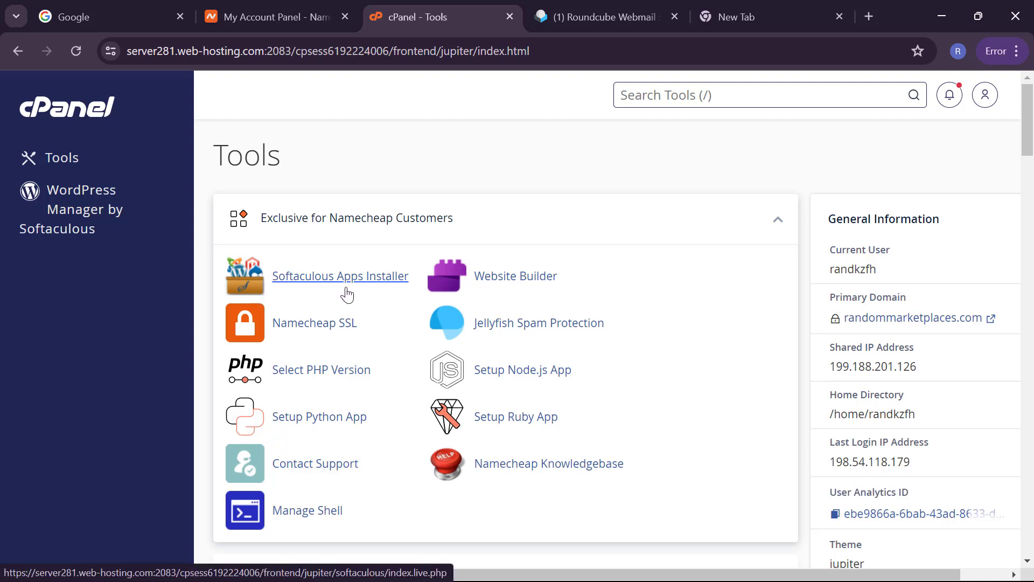
scroll(346, 295, down, 1)
scroll(346, 295, up, 1)
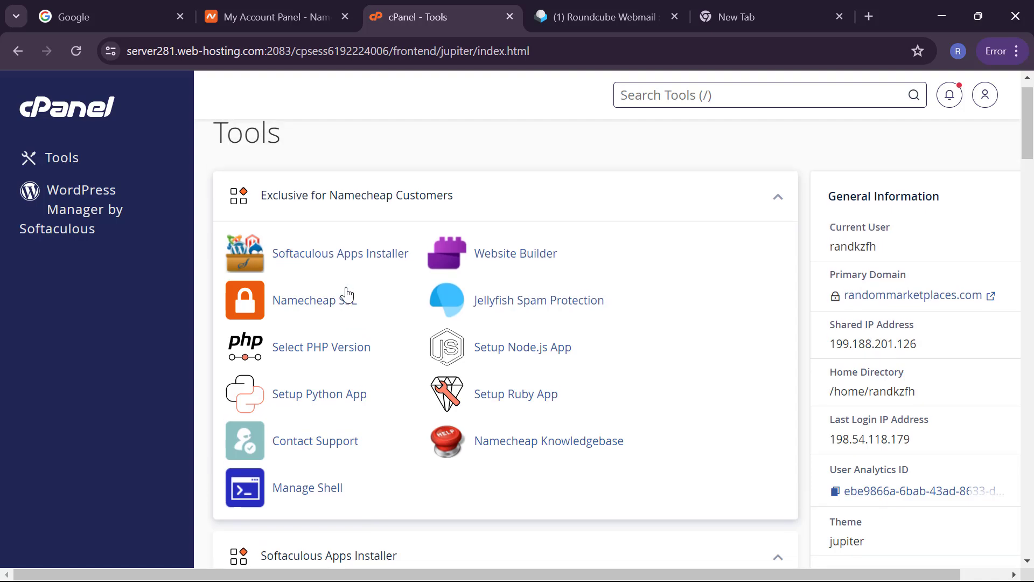
scroll(388, 277, down, 9)
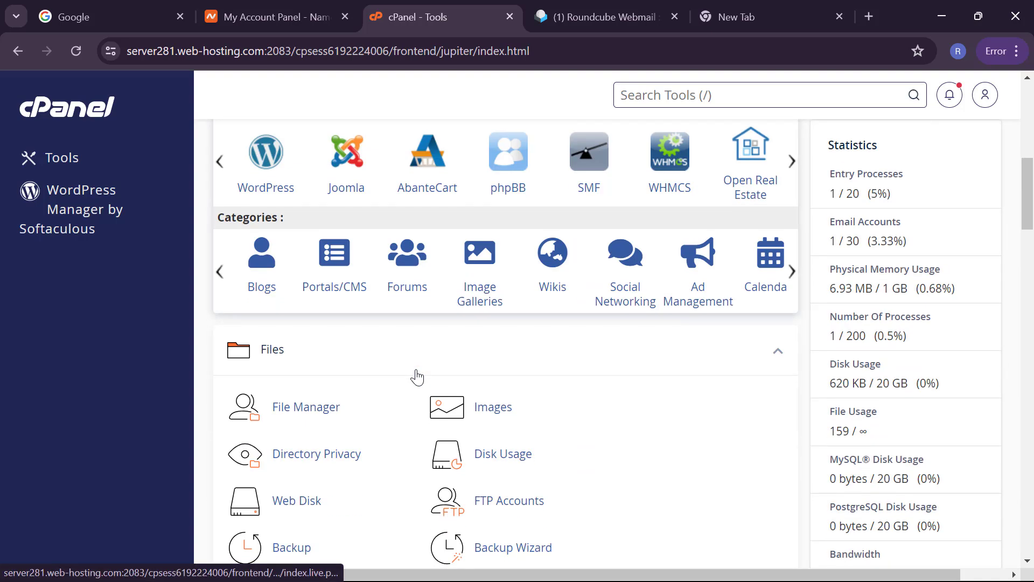
scroll(418, 377, down, 15)
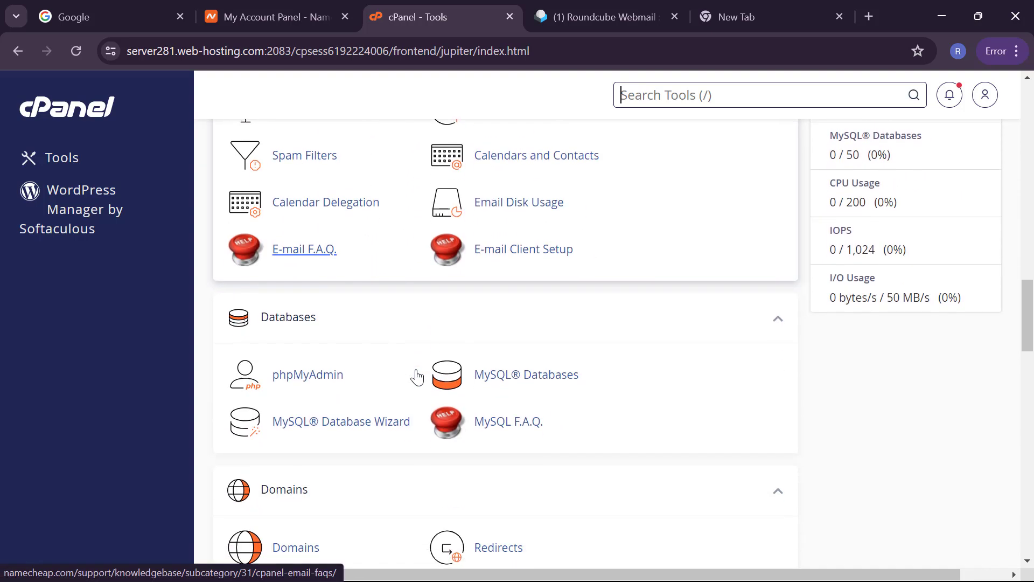
scroll(417, 377, down, 13)
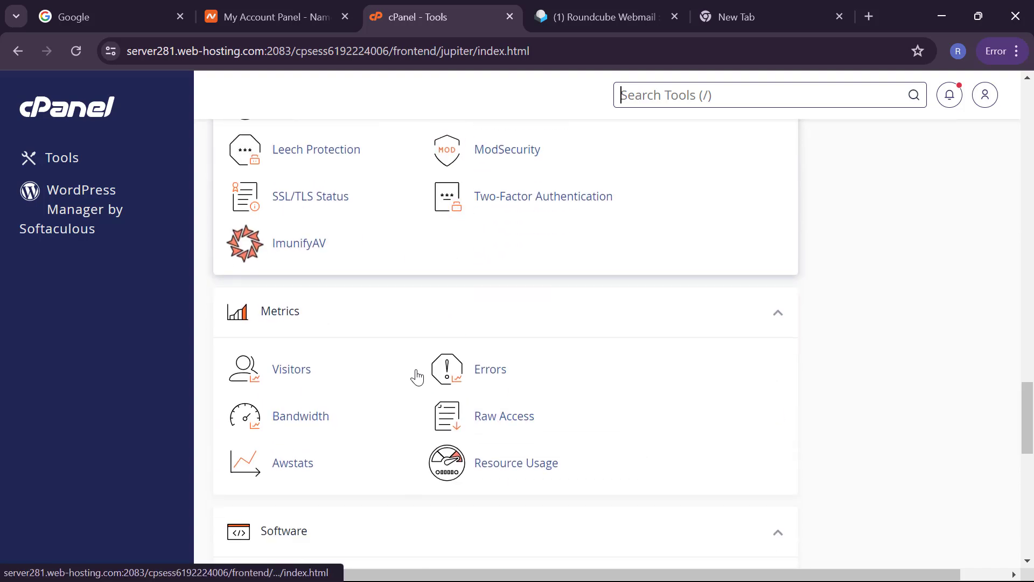
scroll(417, 377, down, 6)
scroll(319, 328, up, 1)
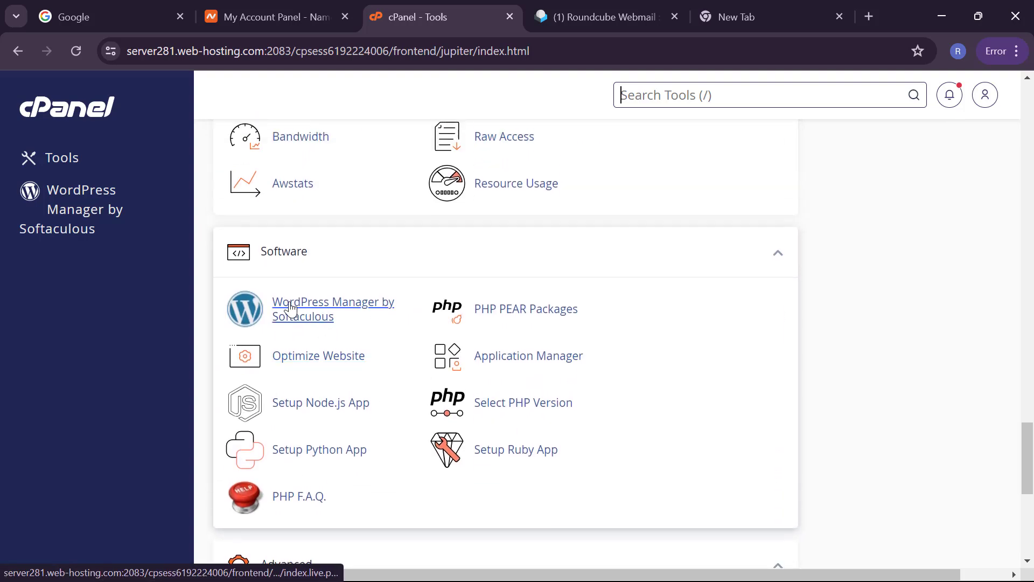
click(322, 319)
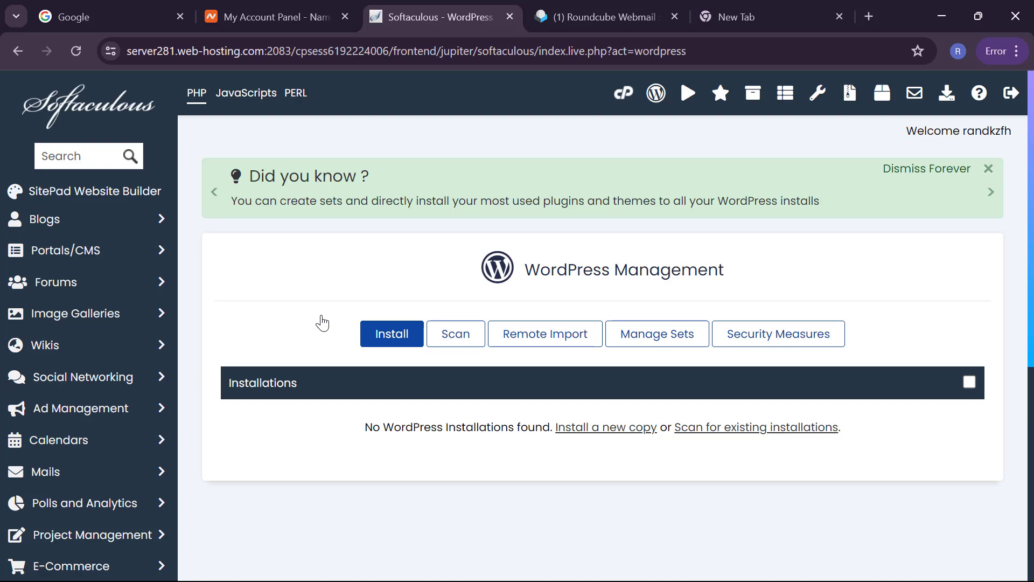
Step: Start a new WordPress installation and keep version 6.5.4
click(392, 338)
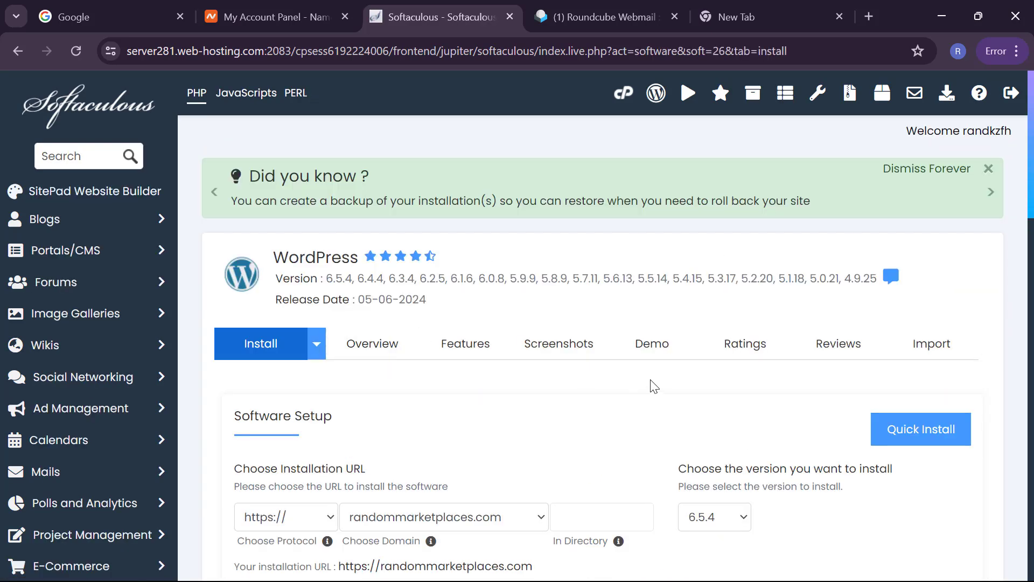
scroll(658, 388, down, 3)
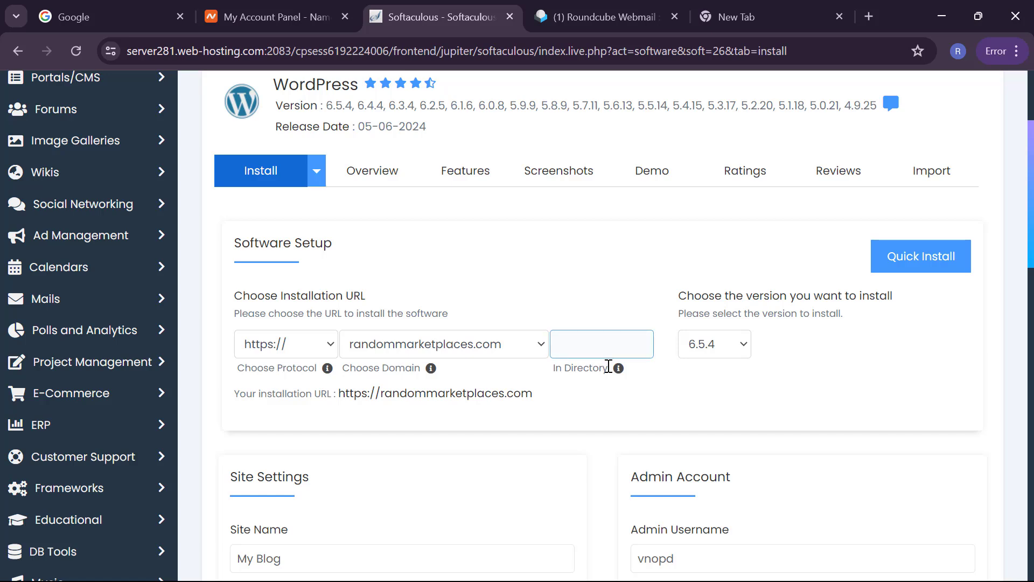
scroll(620, 392, down, 1)
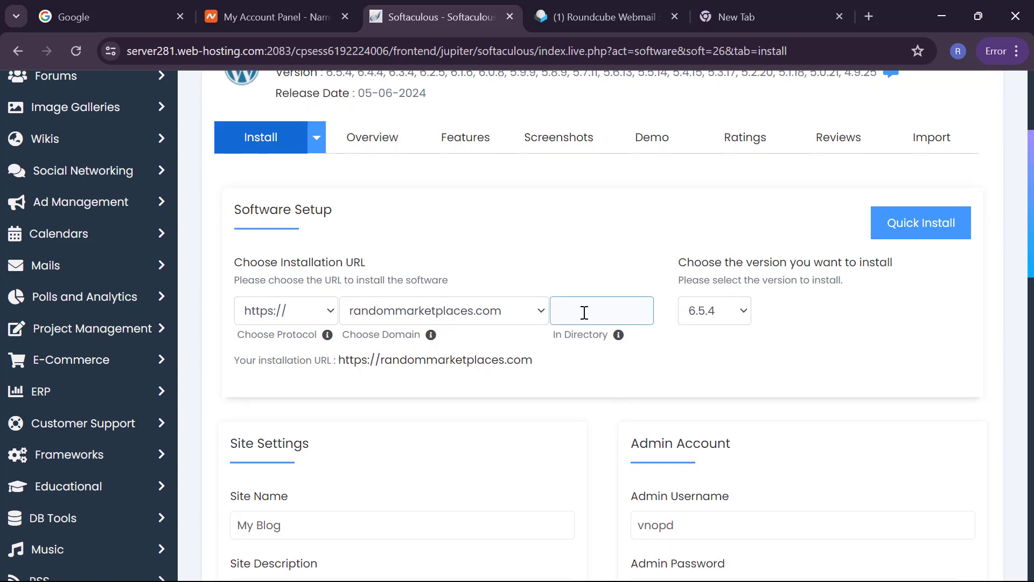
scroll(603, 381, down, 1)
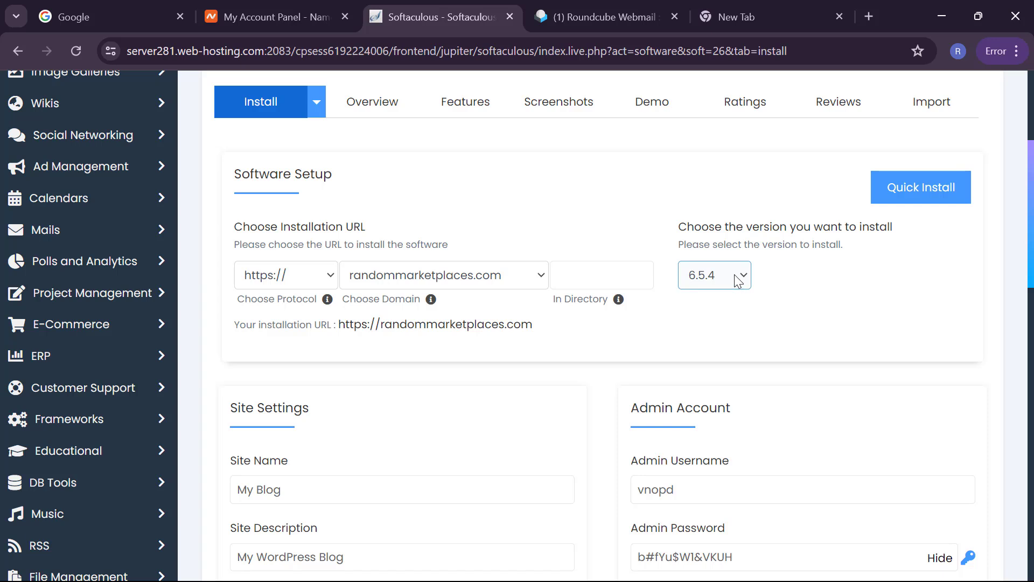
click(736, 277)
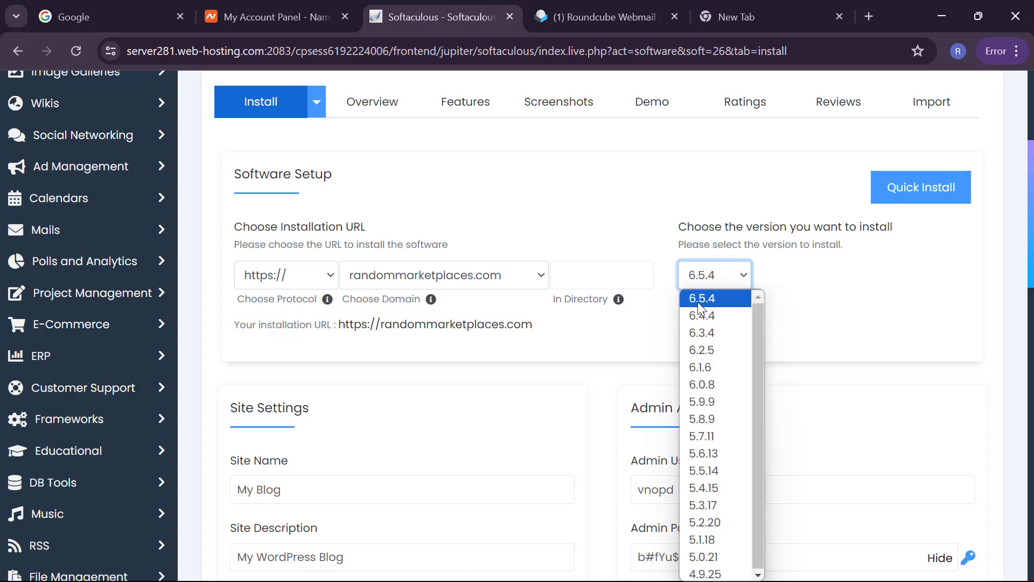
click(802, 310)
Step: Replace the default site name 'My Blog' with 'Random Market Place'
scroll(803, 311, down, 2)
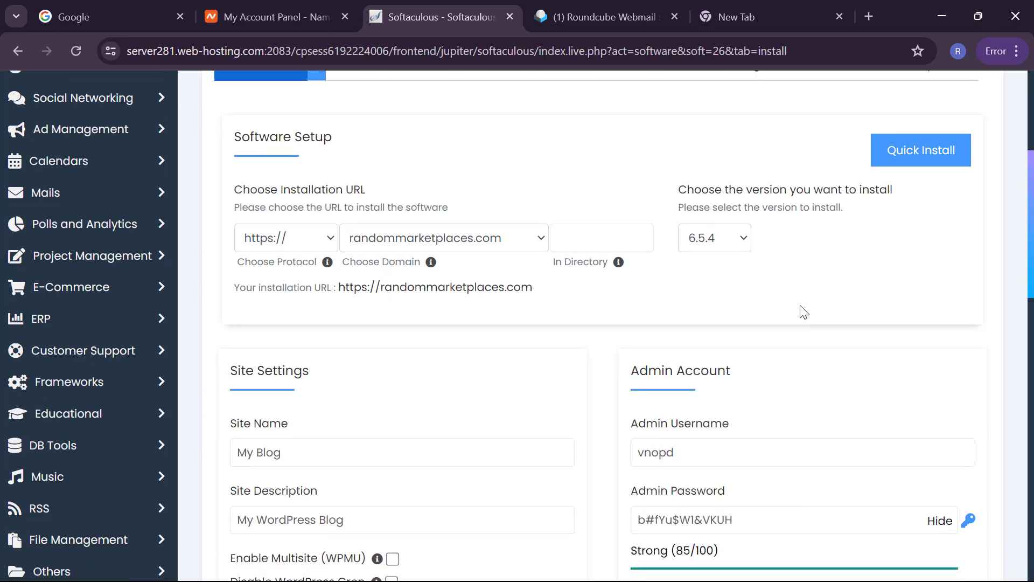
scroll(803, 311, down, 2)
click(690, 308)
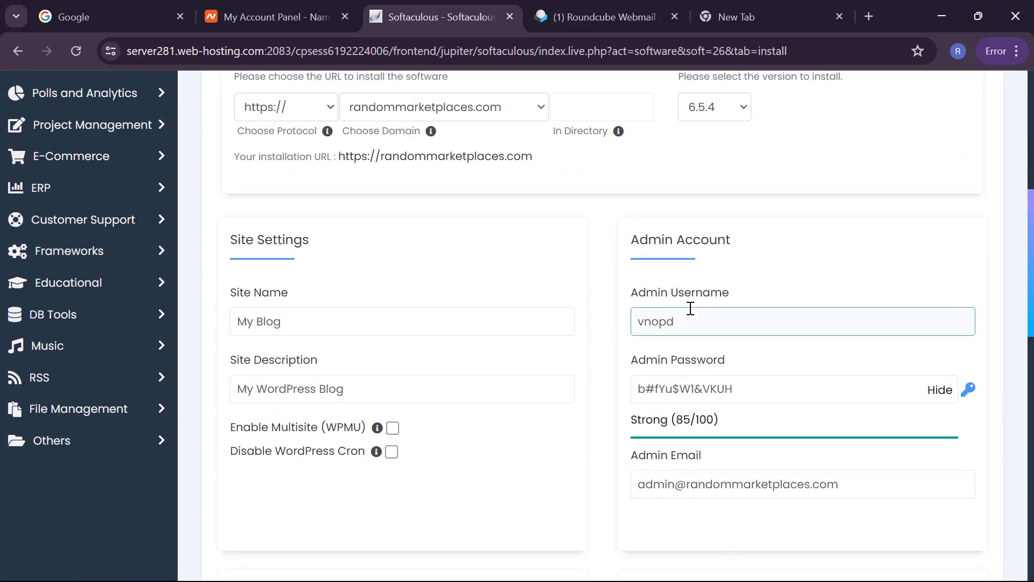
double_click(673, 325)
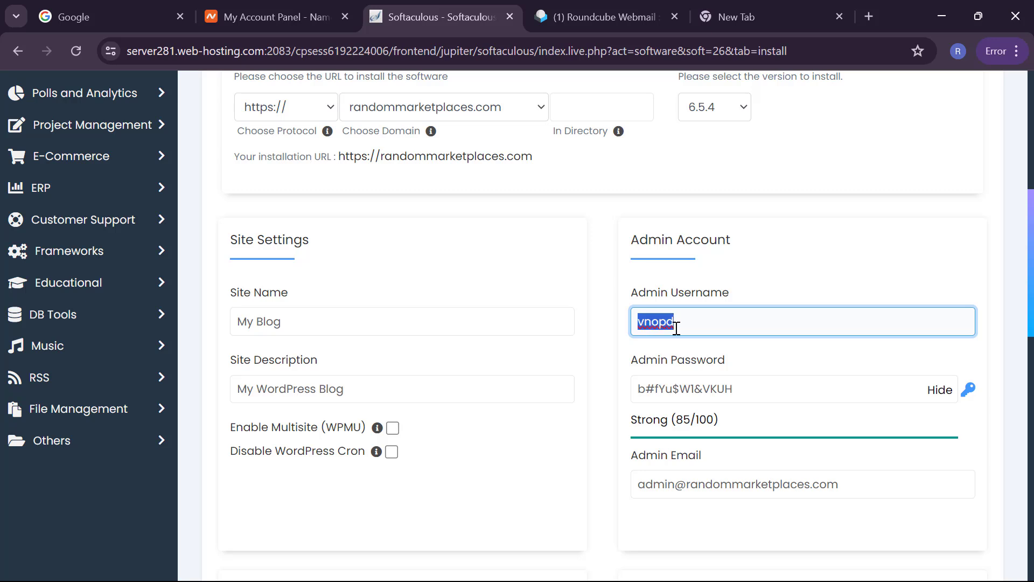
click(469, 322)
triple_click(469, 323)
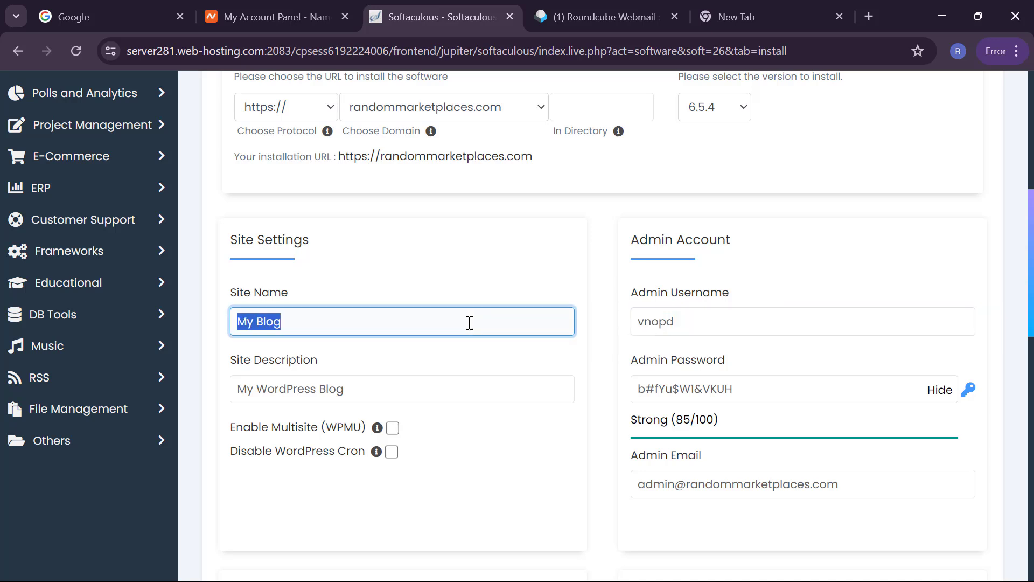
text(R)
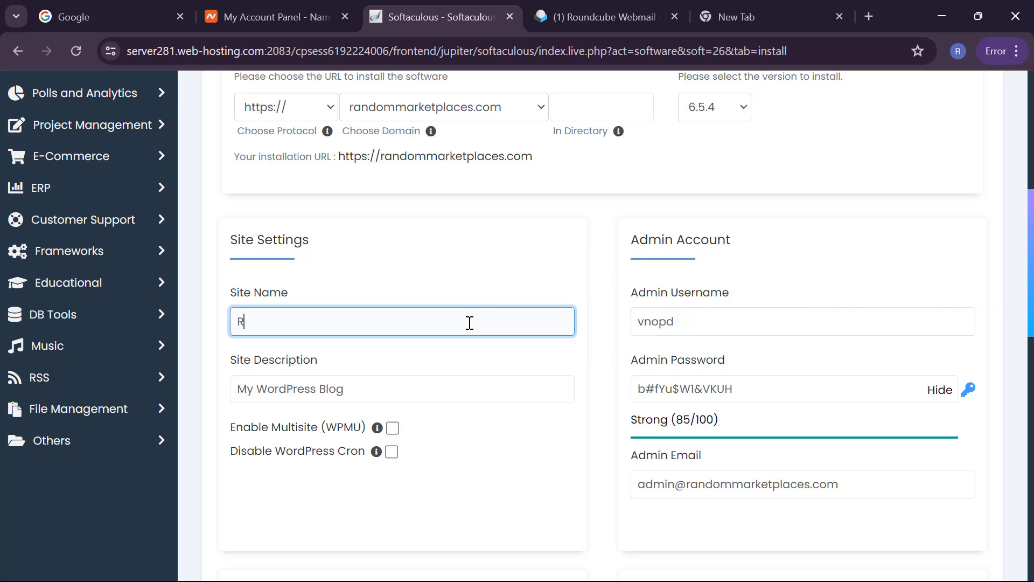
text(andom Market Place)
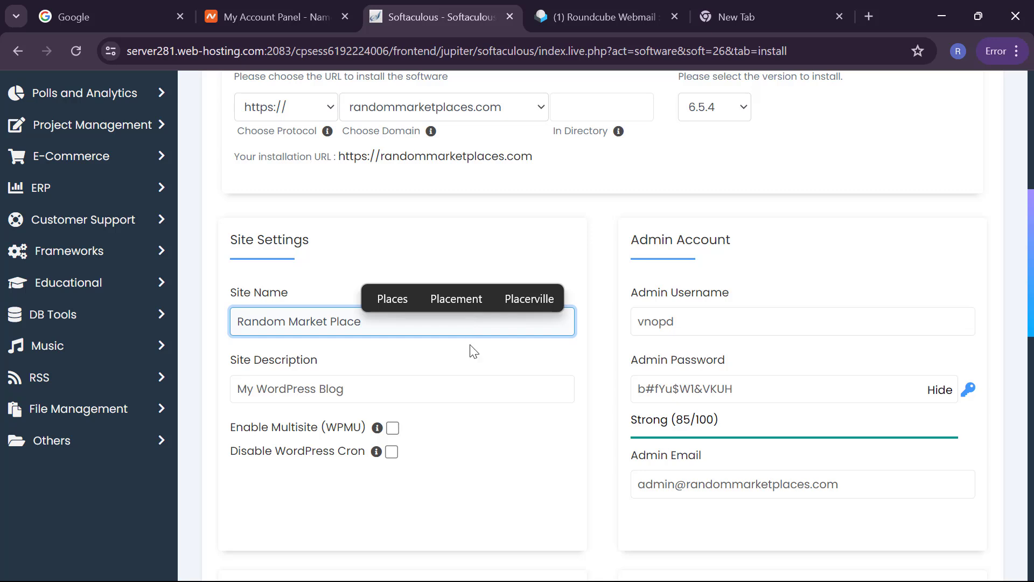
Step: Set the site description to 'Best Ecommerce Website'
triple_click(396, 400)
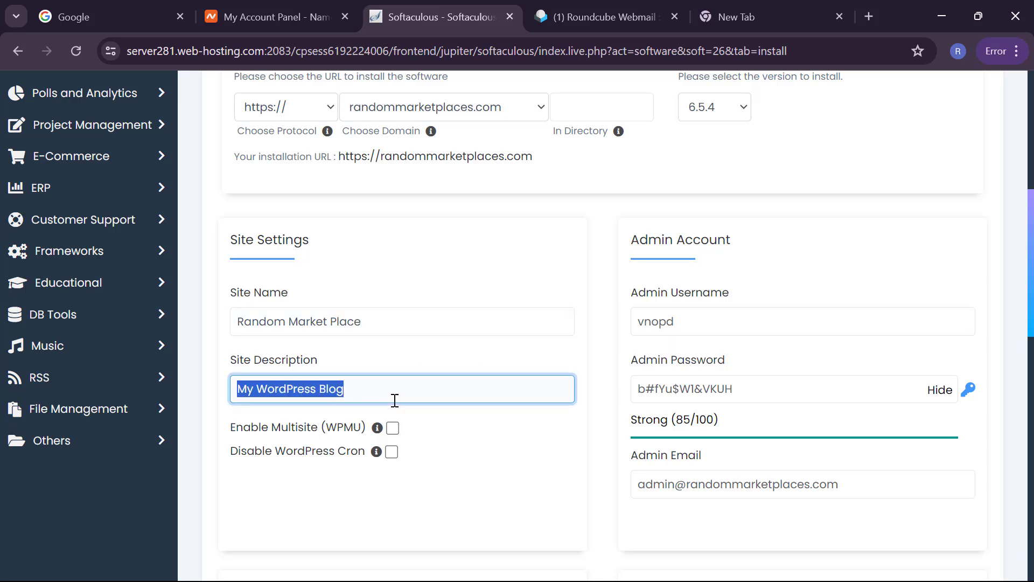
text(B)
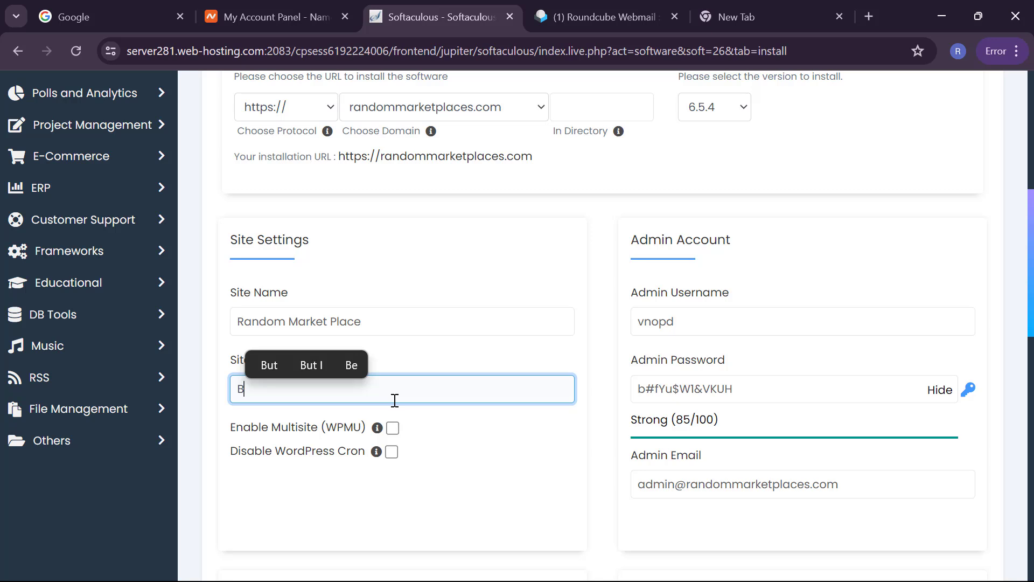
text(est )
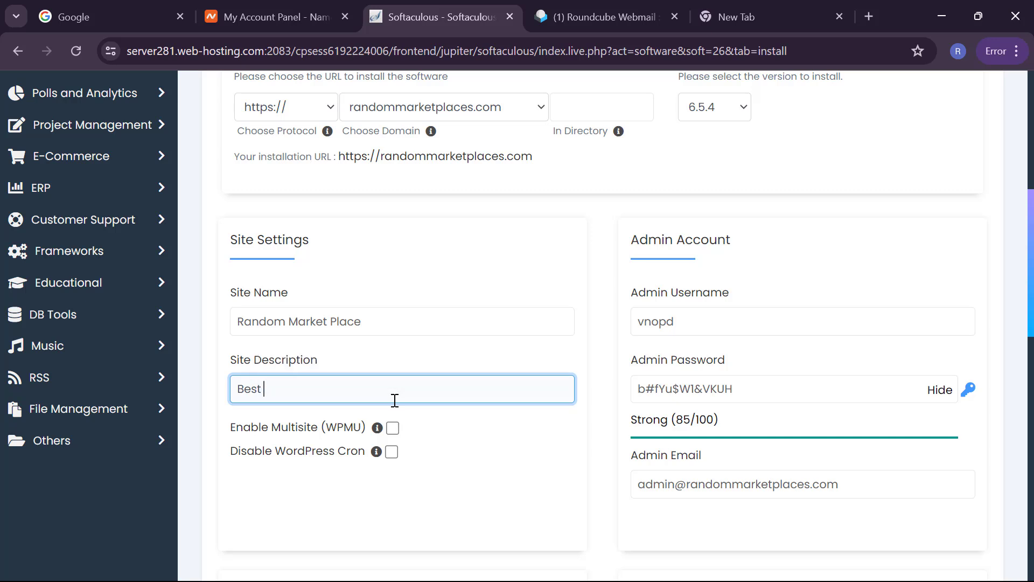
text(Ecommerc)
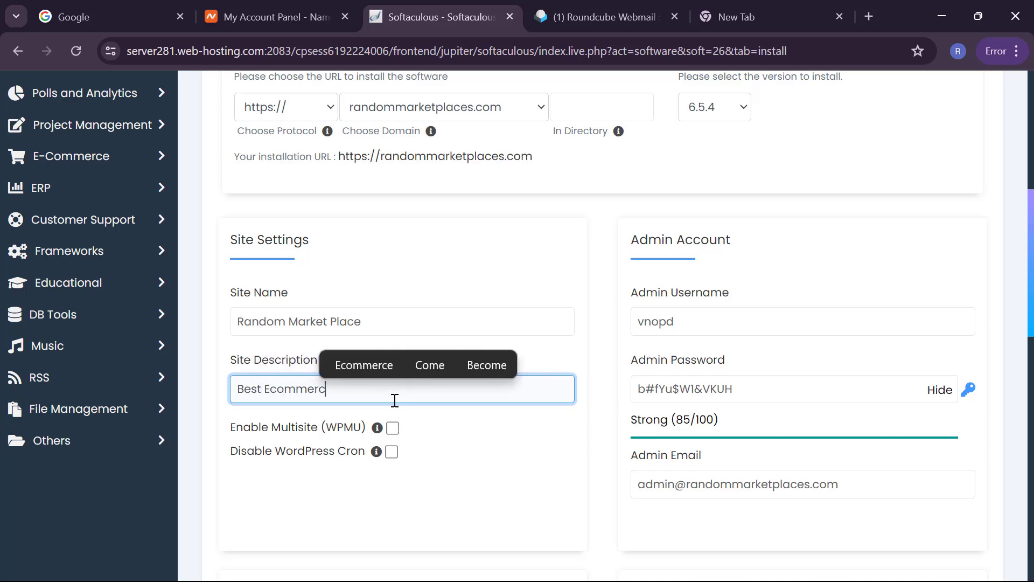
text(e W)
key(BackSpace)
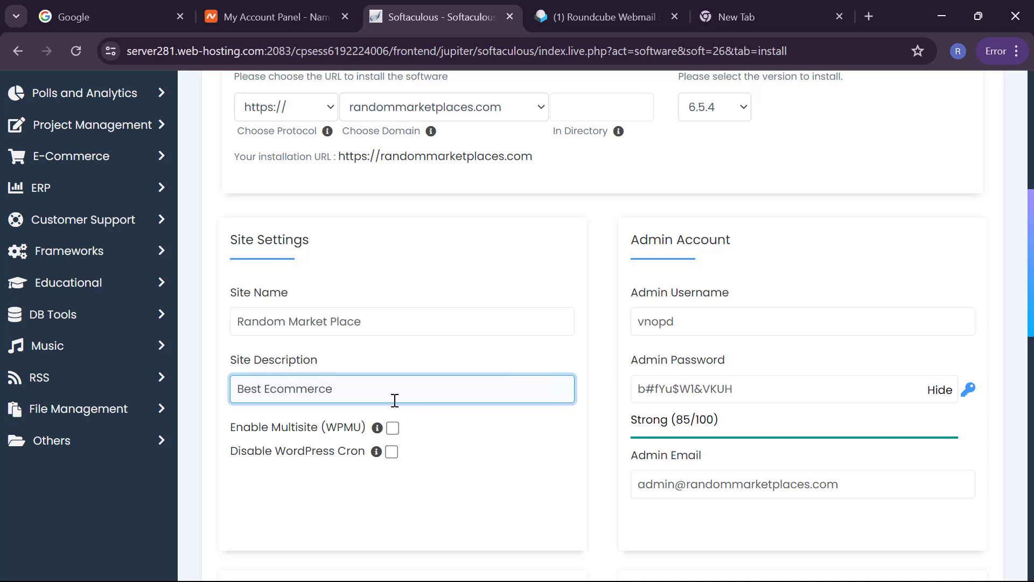
text(Website)
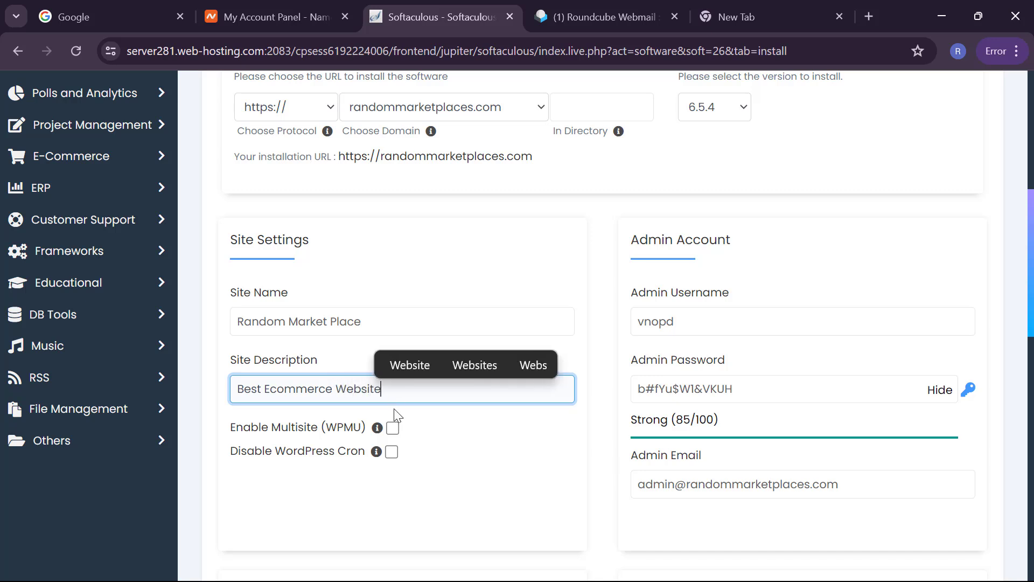
Step: Enter a new admin username, then mask and select the admin password
click(730, 315)
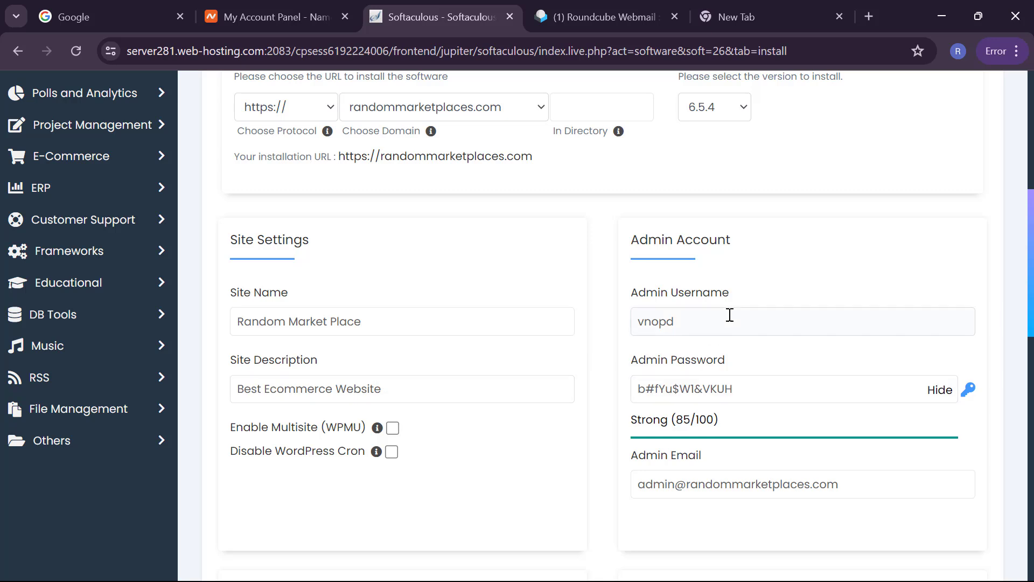
double_click(729, 315)
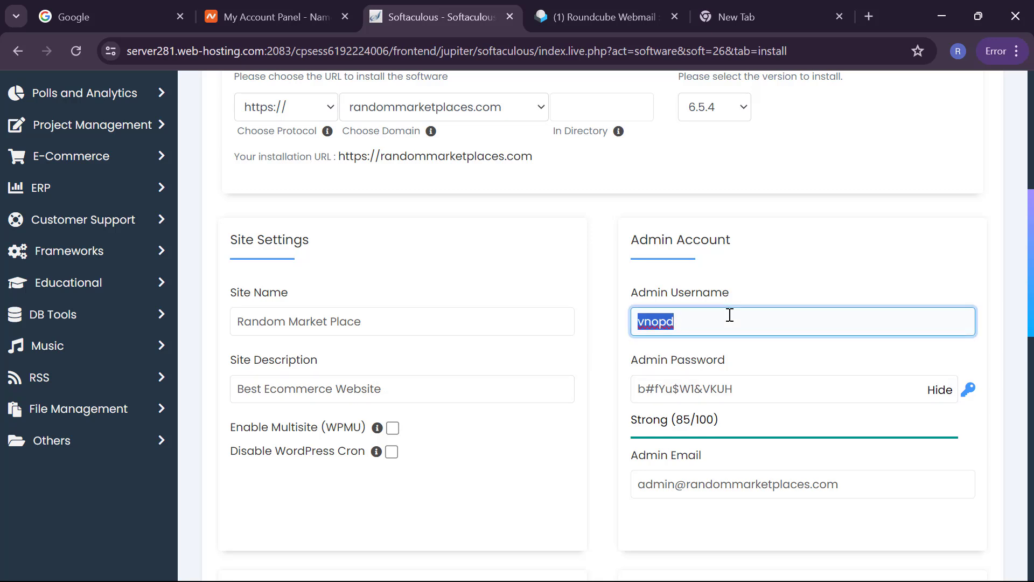
text(Random)
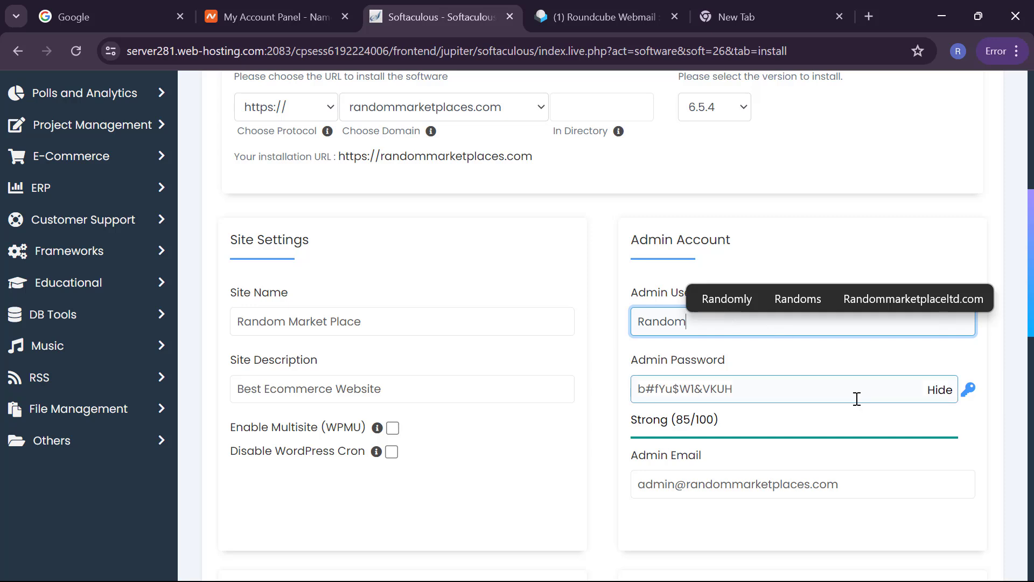
click(939, 390)
double_click(886, 392)
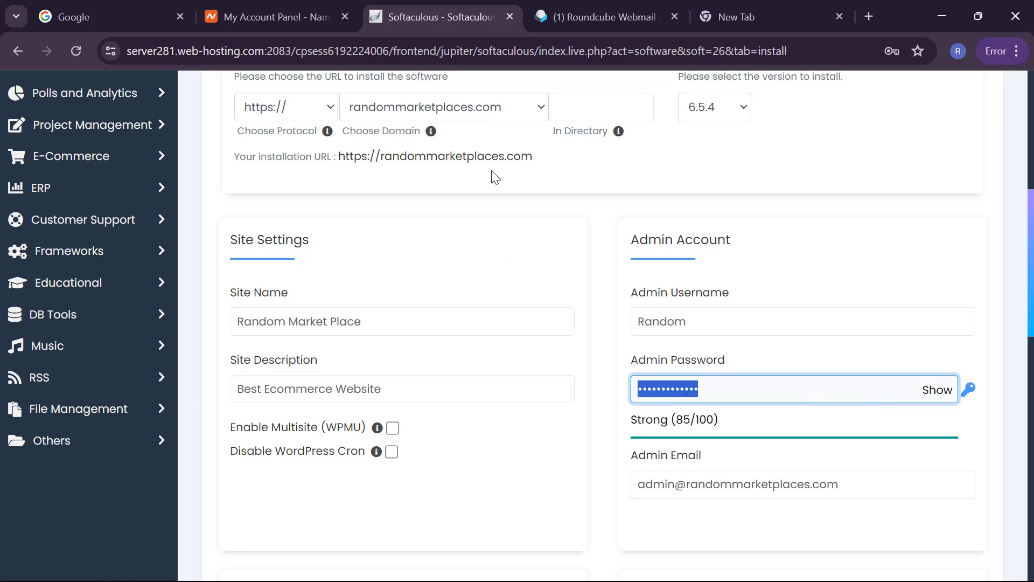
key(alt+Tab)
Step: Paste in a stronger admin password and leave the admin email unchanged
key(ctrl+v)
scroll(767, 250, down, 5)
scroll(767, 250, up, 1)
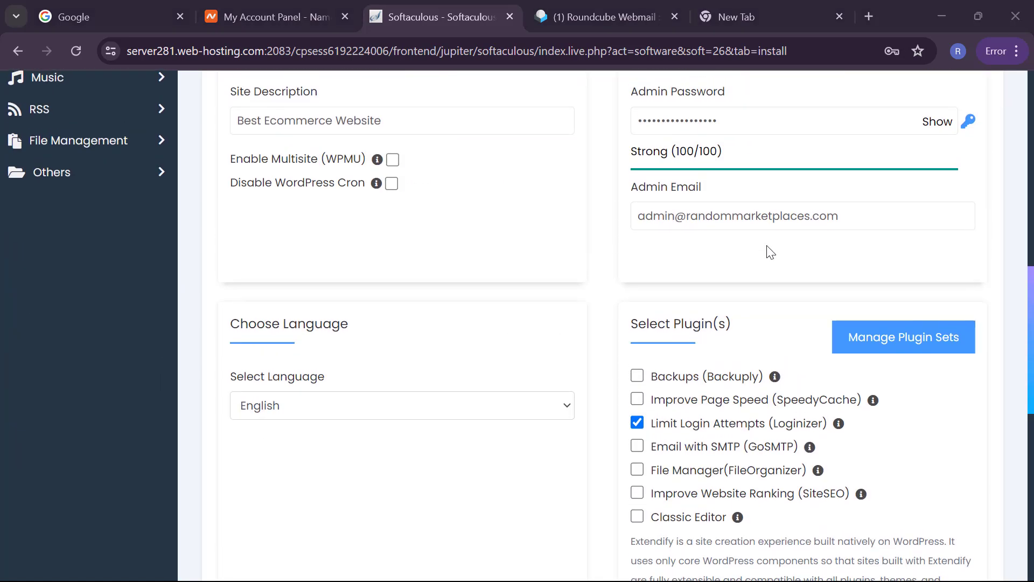
click(653, 208)
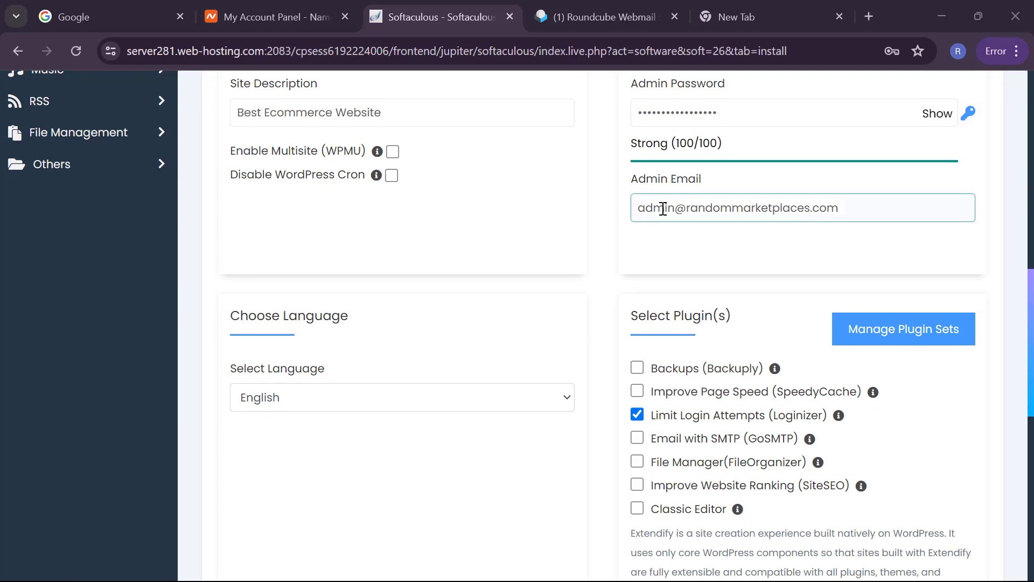
click(827, 232)
Step: Turn off the Limit Login Attempts and Extendify plugins, then start the installation
scroll(746, 300, down, 2)
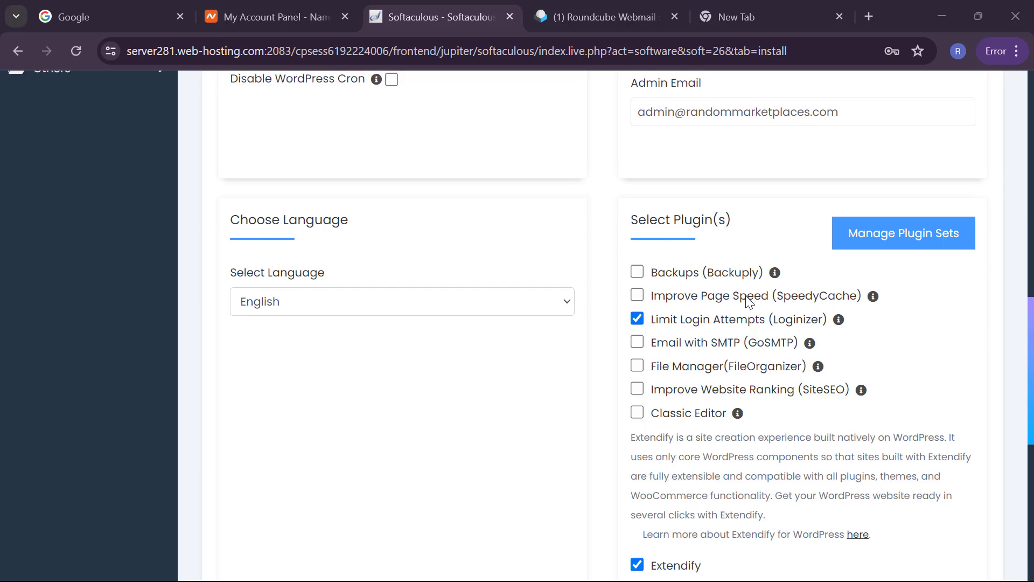
click(638, 318)
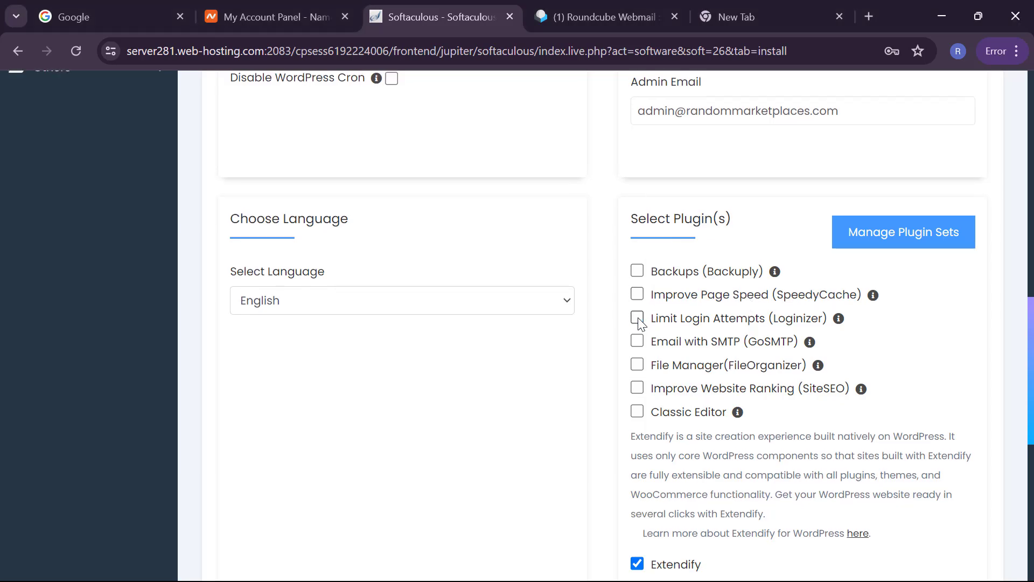
scroll(623, 344, down, 3)
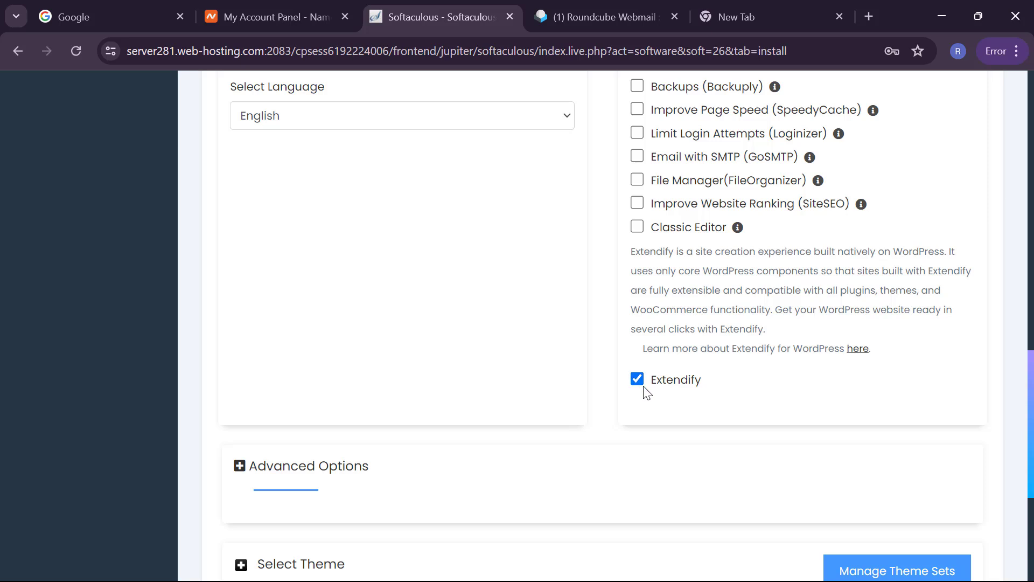
drag(635, 374, 515, 199)
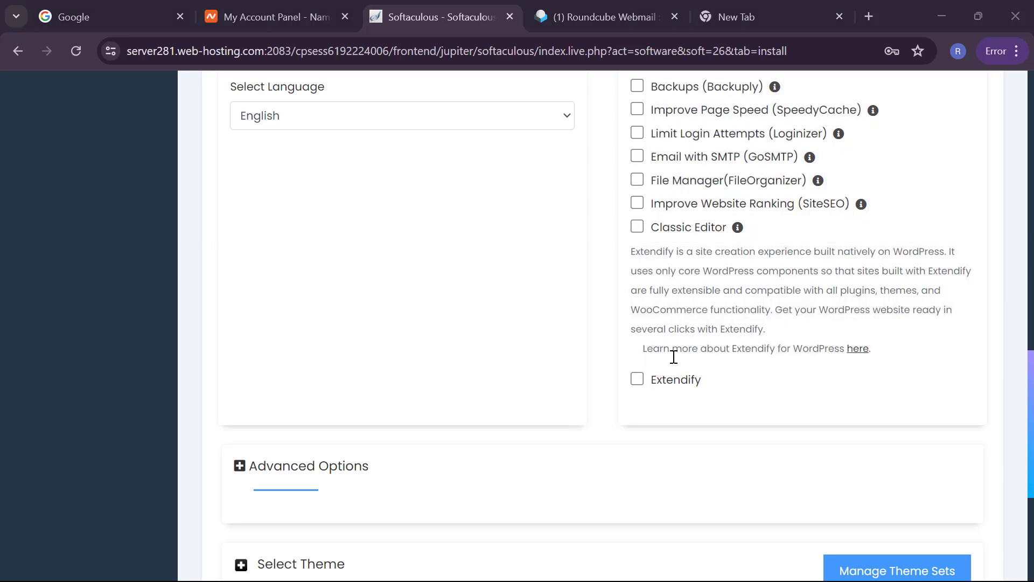
scroll(673, 357, down, 5)
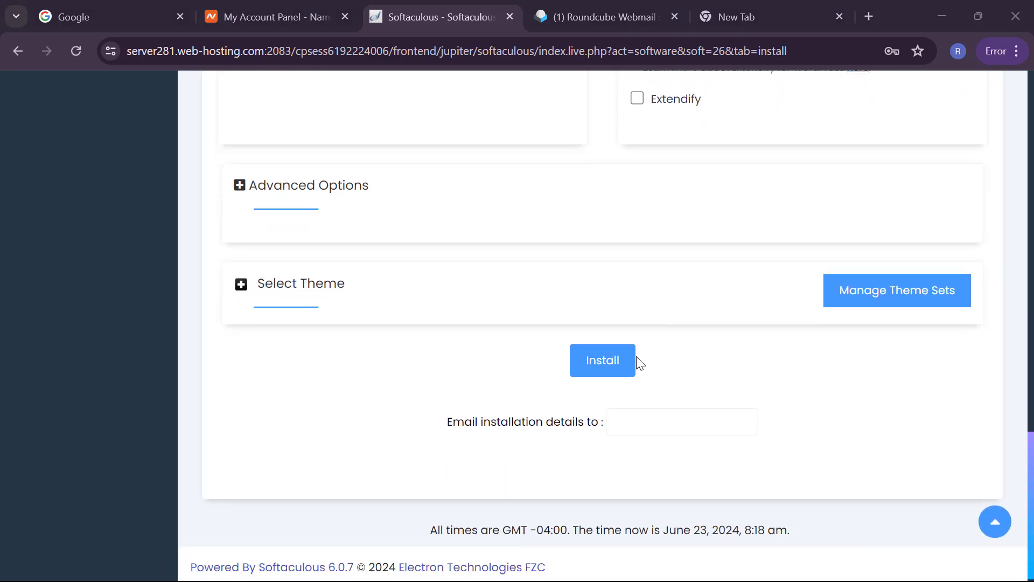
click(615, 361)
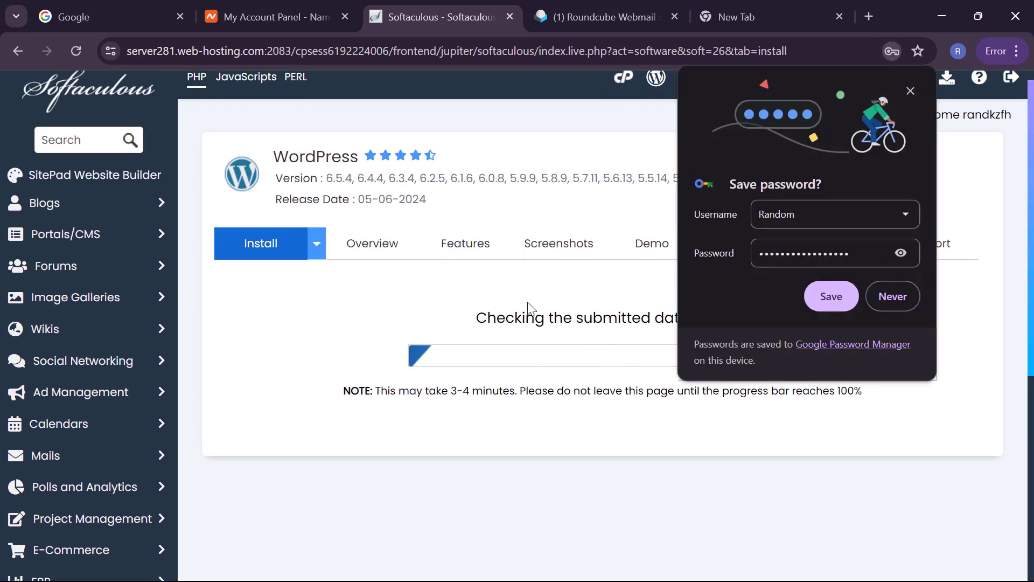
Step: Save the admin login in Chrome, then open the installed site's Administrative URL
click(828, 298)
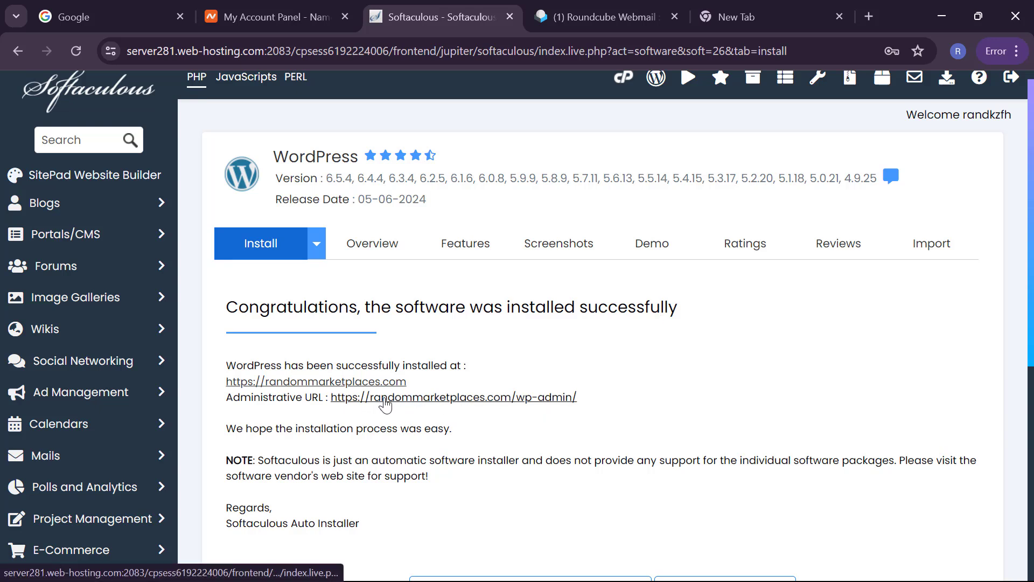
click(385, 399)
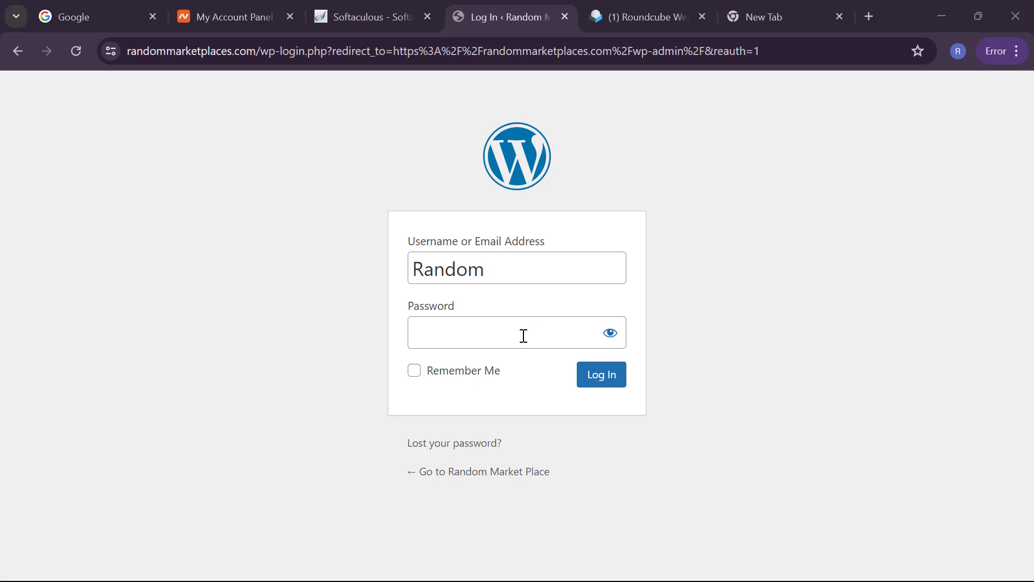
Step: Log in to the randommarketplaces.com admin with the admin password and save it in Chrome
click(523, 335)
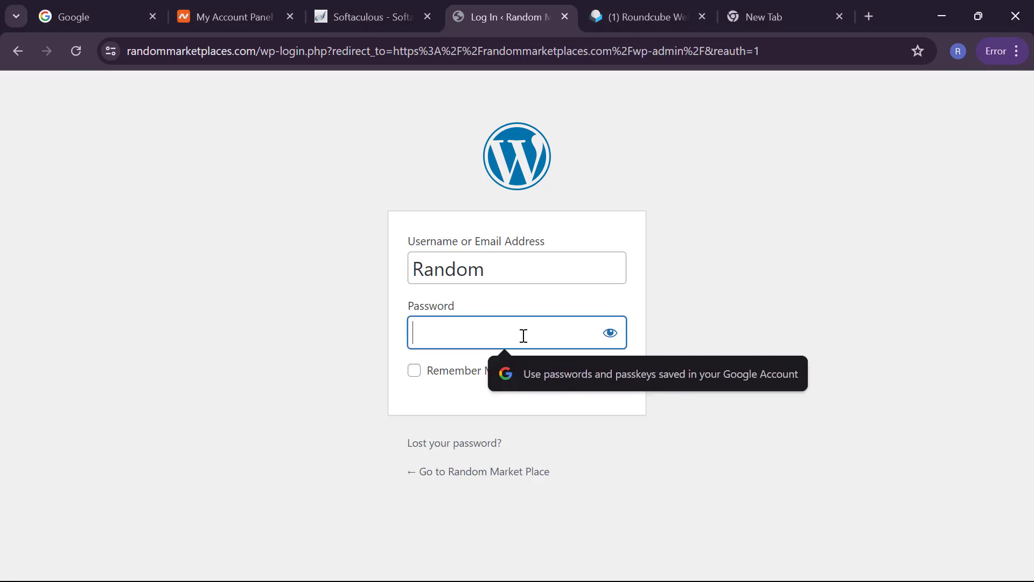
text(•••••••••)
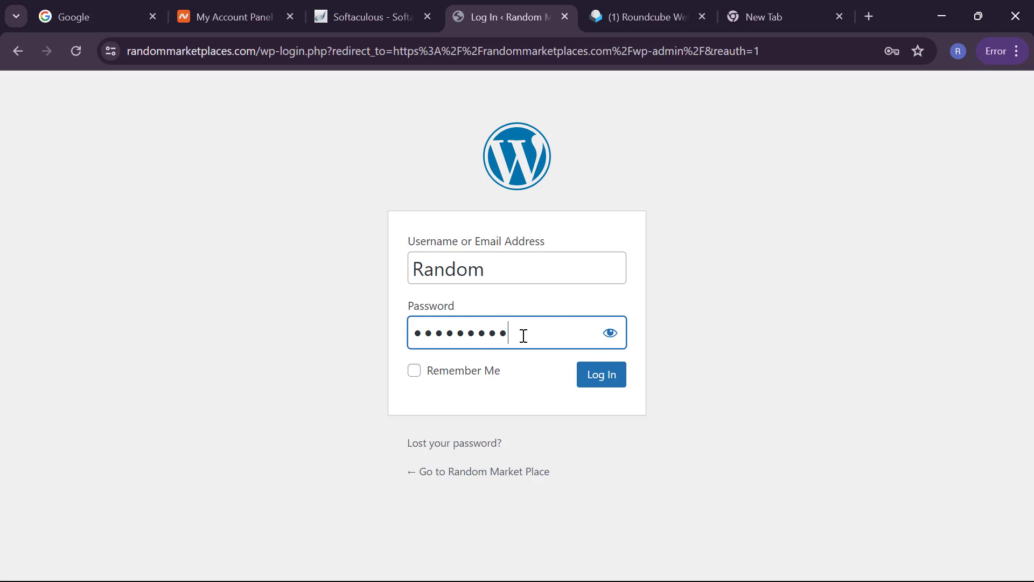
text(••••••••)
key(Return)
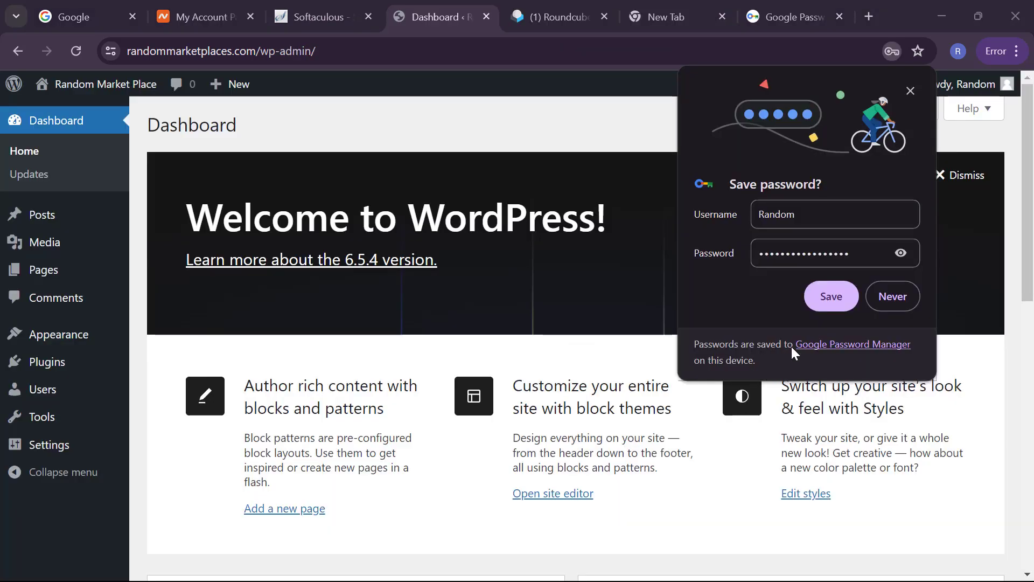
click(829, 299)
scroll(595, 339, down, 1)
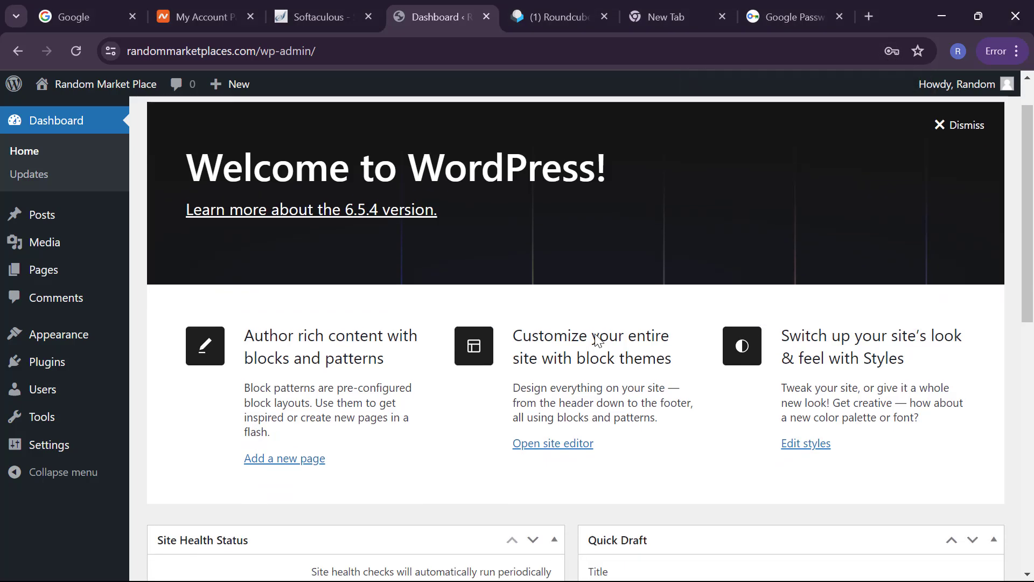
scroll(597, 340, down, 2)
scroll(595, 340, down, 7)
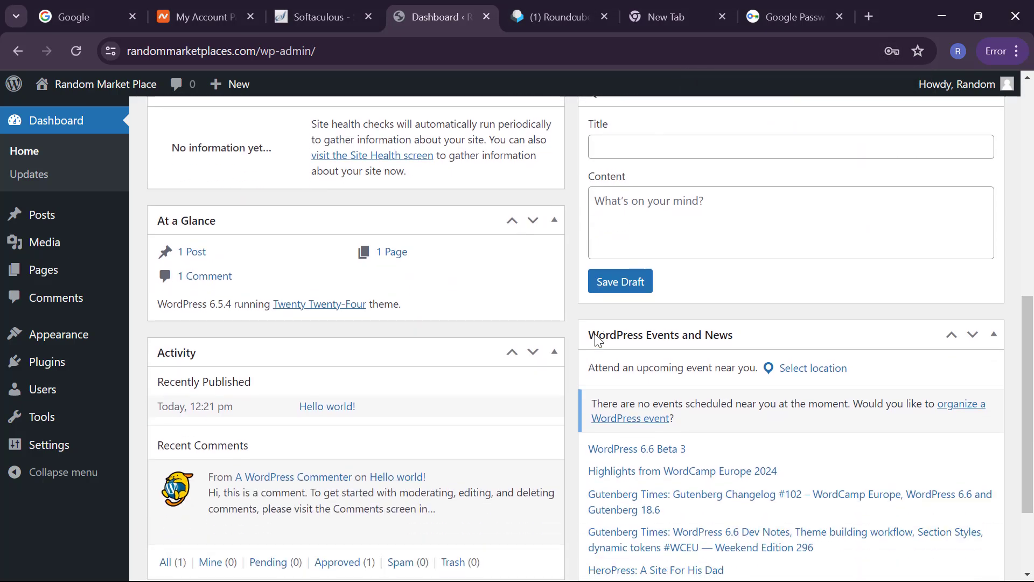
scroll(595, 334, up, 10)
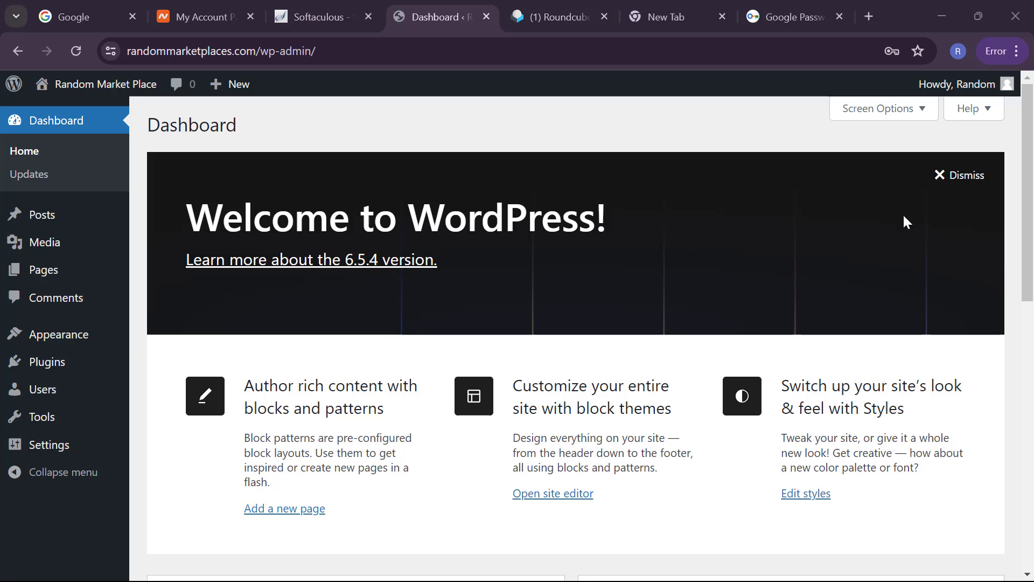
Step: Dismiss the Welcome to WordPress panel
click(944, 177)
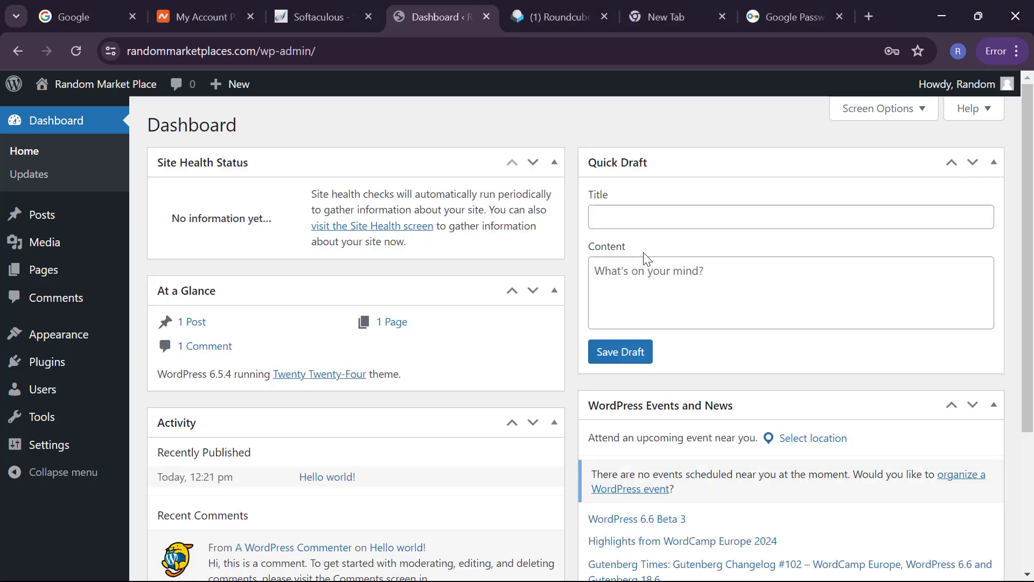
scroll(646, 258, down, 3)
scroll(646, 257, up, 3)
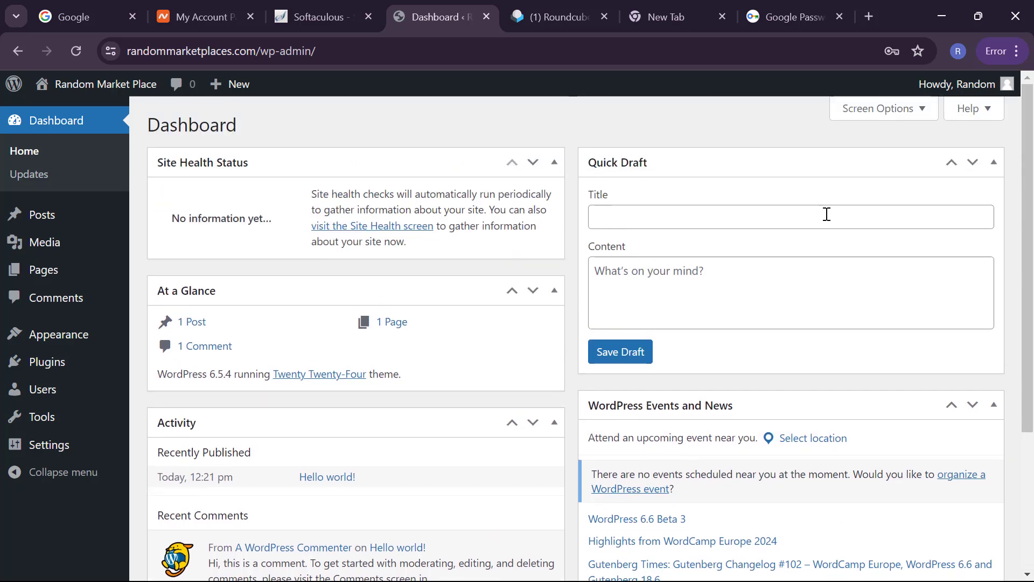
Step: Hide the Events and News, Quick Draft, Activity, At a Glance and Site Health Status boxes
click(870, 119)
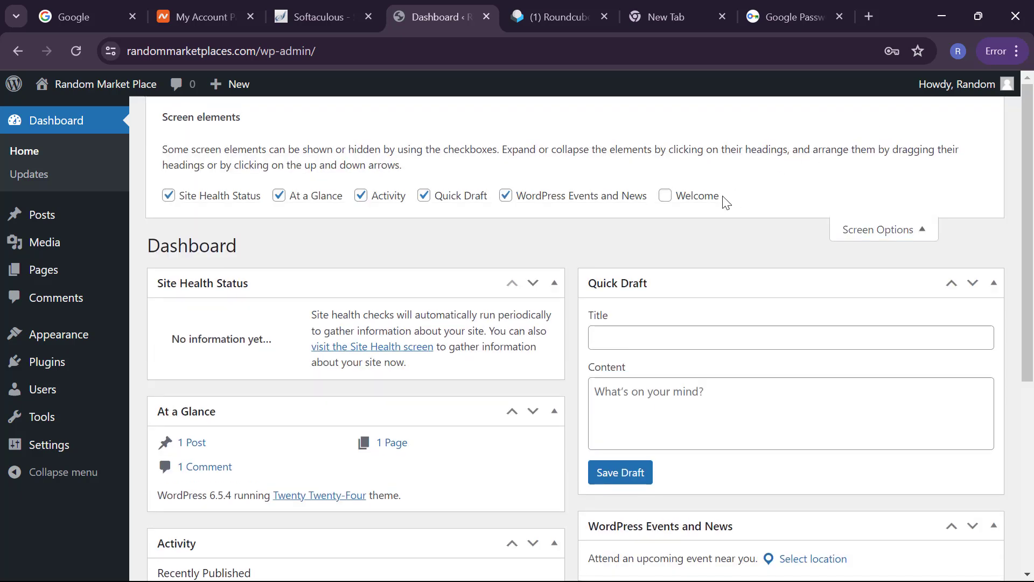
click(507, 198)
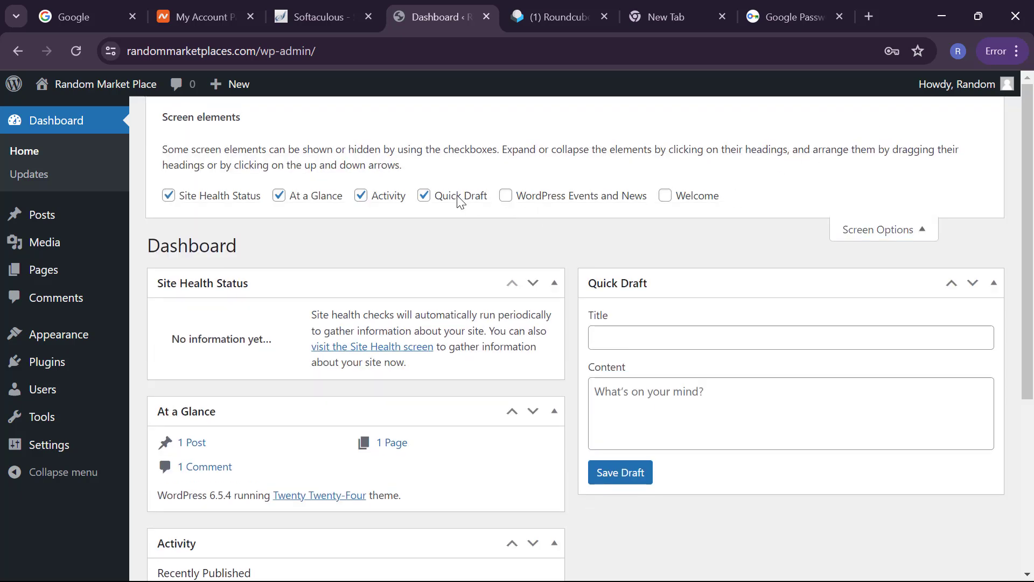
click(471, 198)
click(386, 198)
click(325, 197)
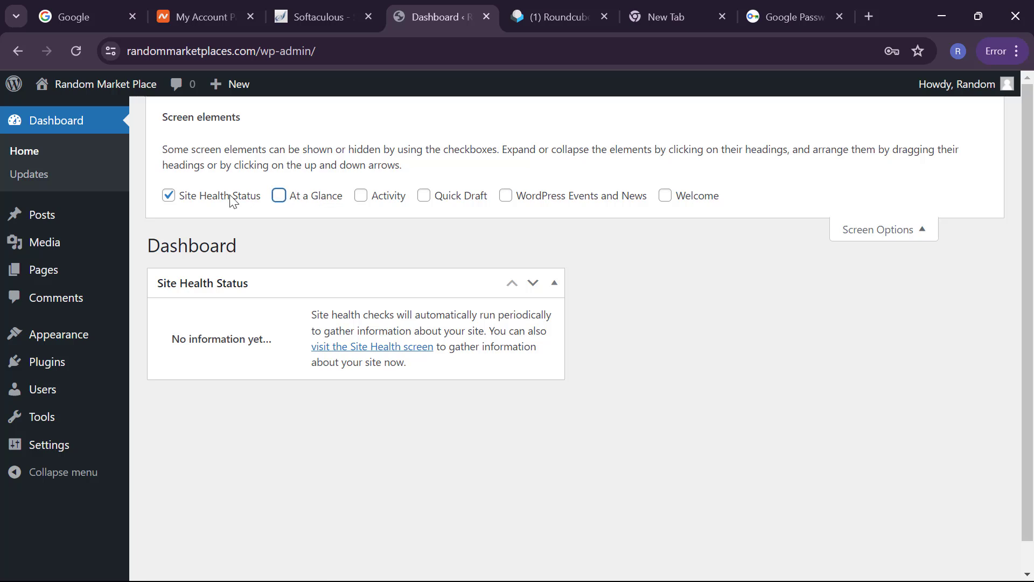
click(231, 198)
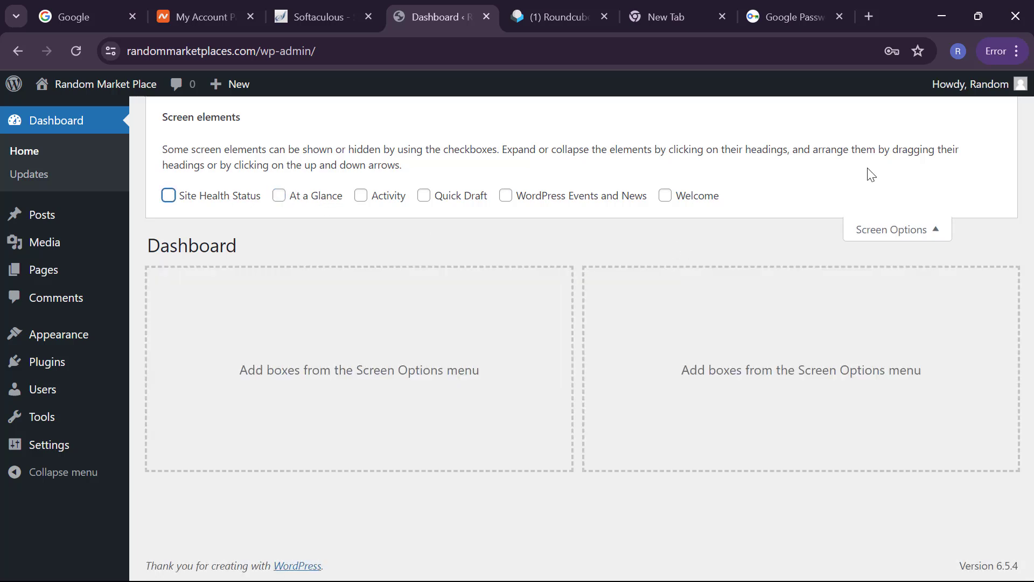
click(898, 227)
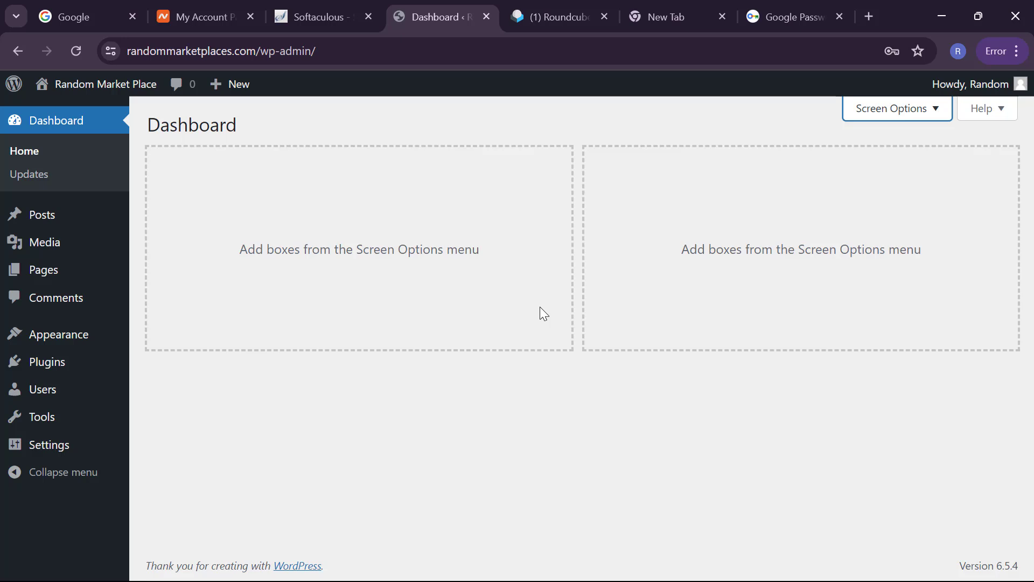
click(400, 102)
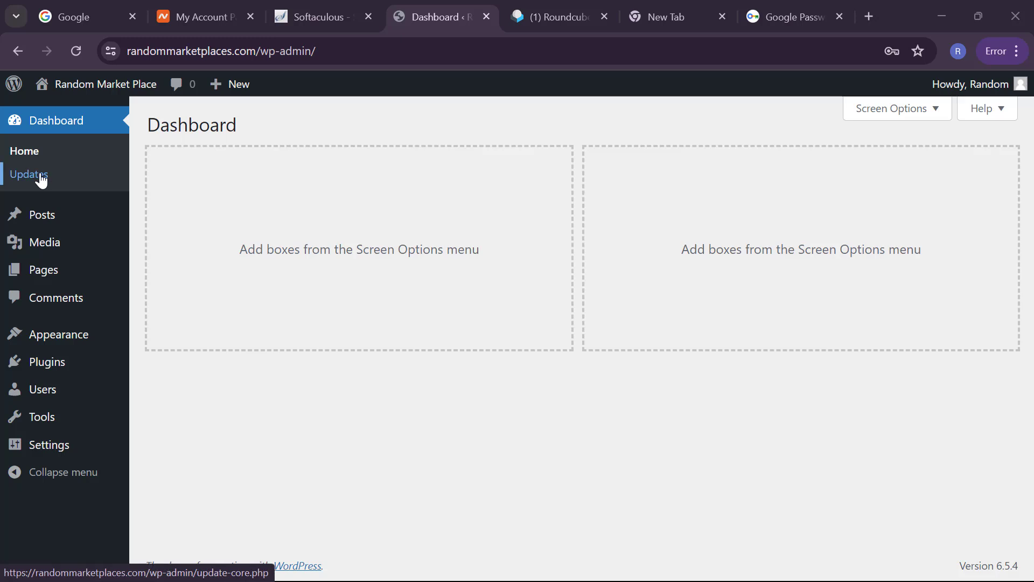
mouse_move(51, 212)
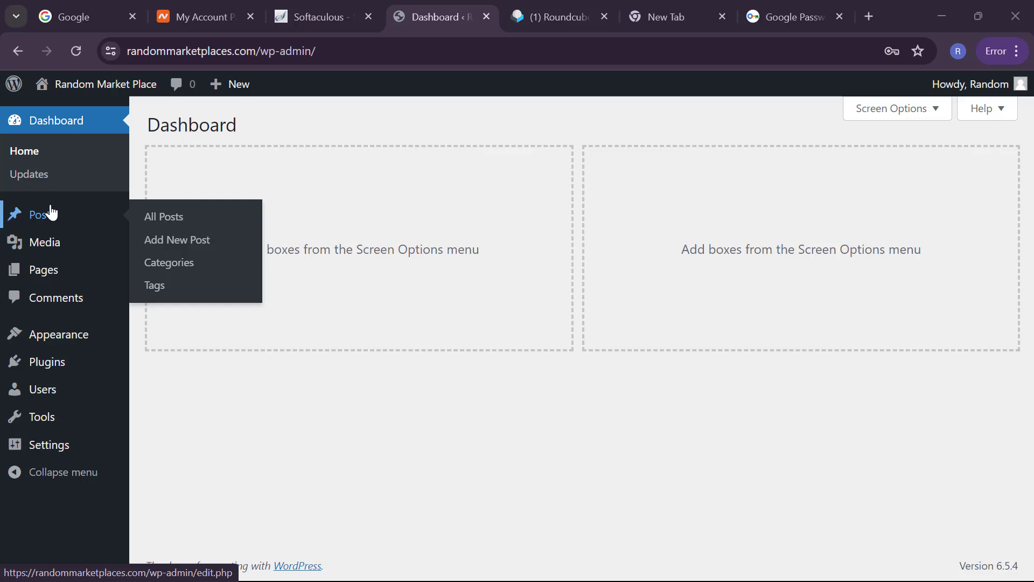
mouse_move(58, 244)
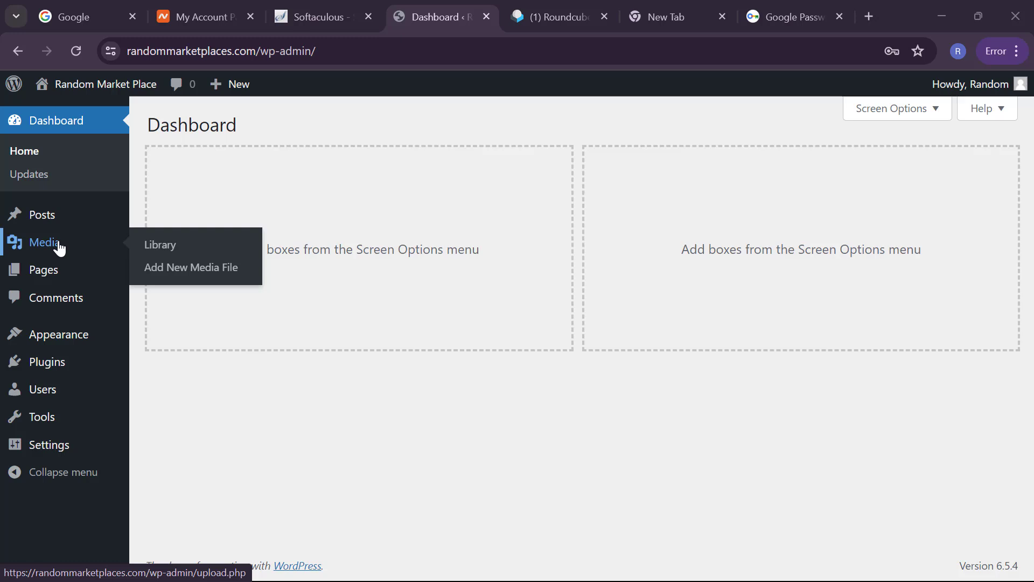
mouse_move(34, 274)
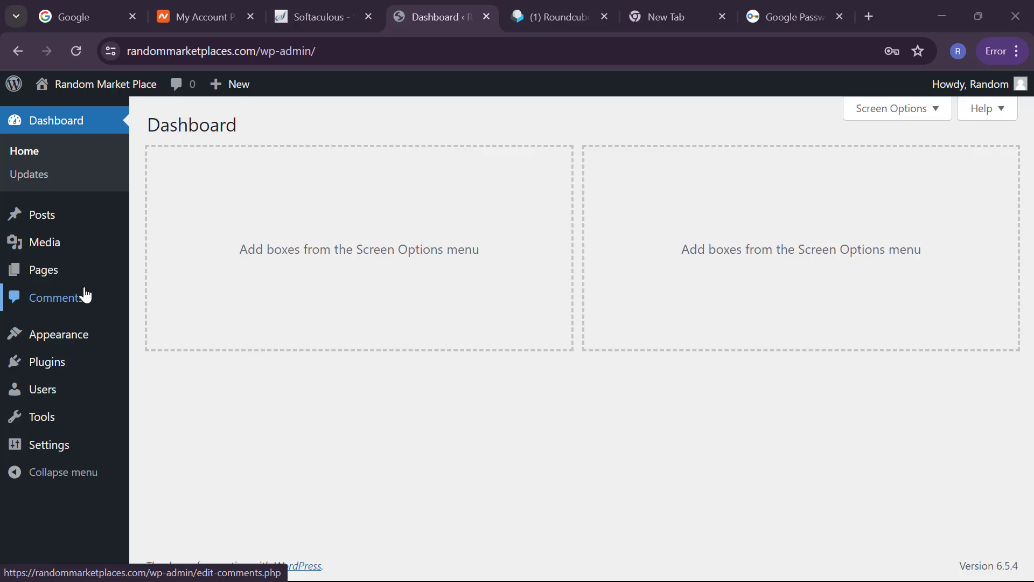
mouse_move(70, 335)
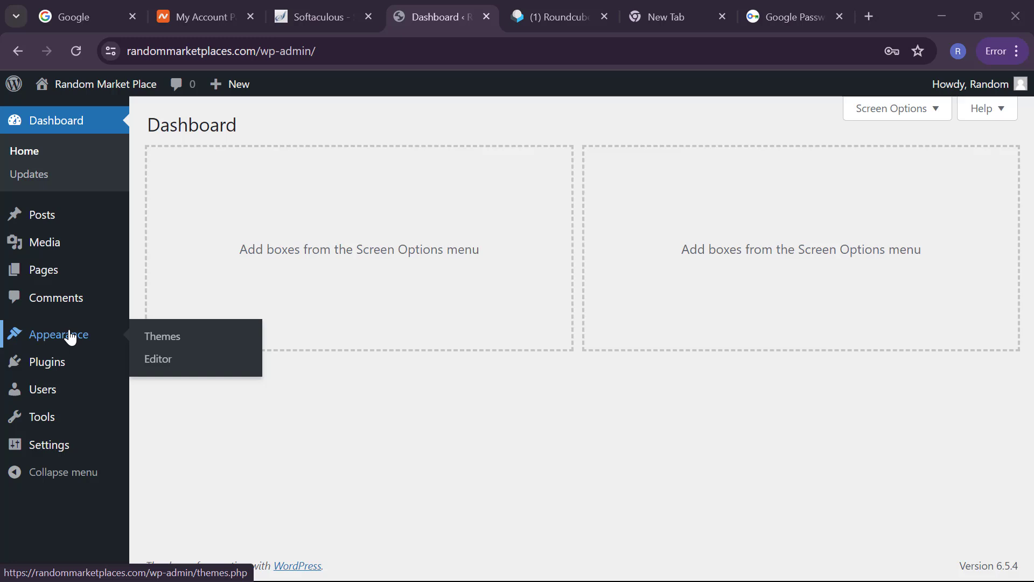
Step: Go to Appearance > Themes to view the three installed themes
click(157, 342)
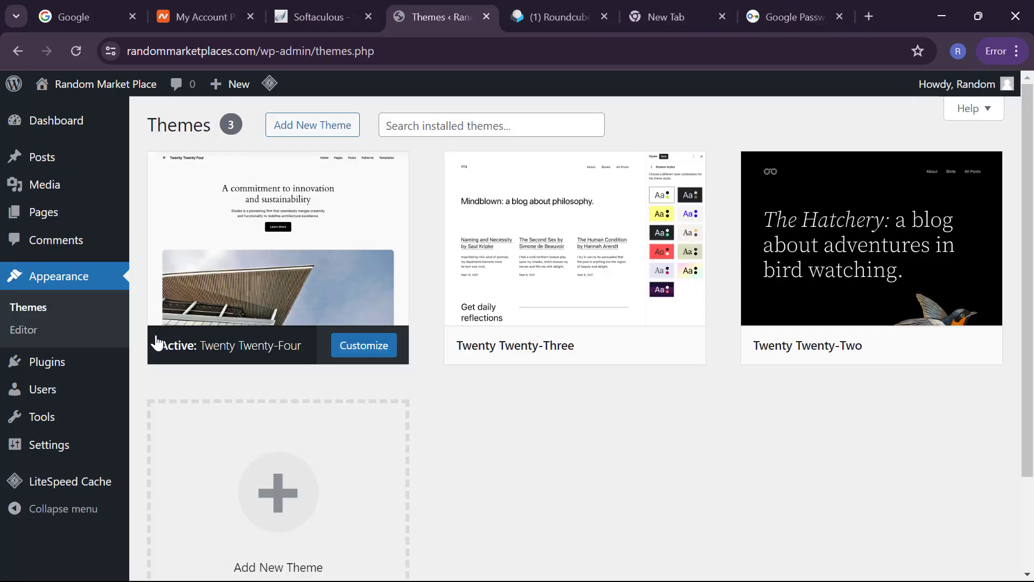
scroll(664, 281, down, 2)
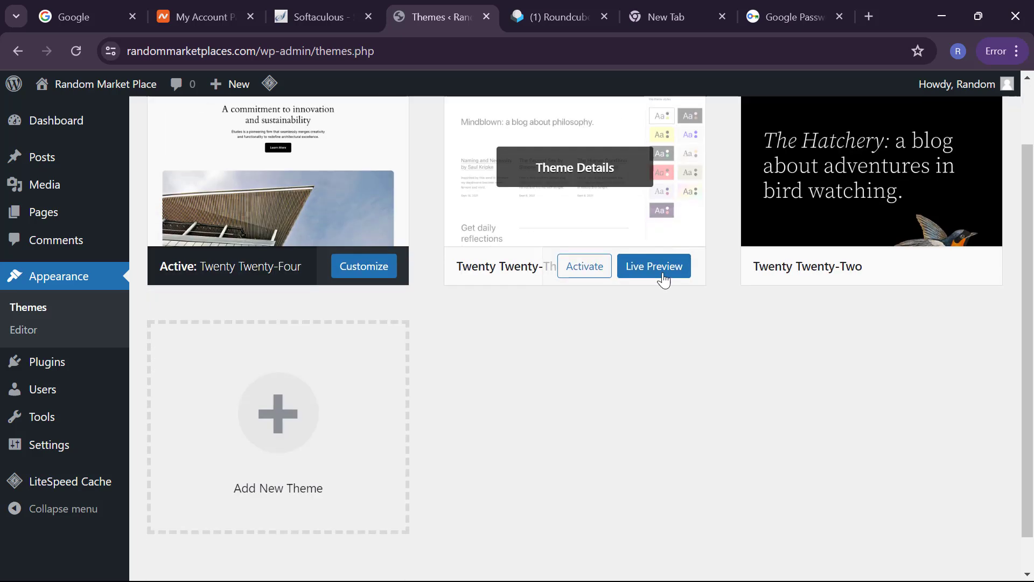
scroll(664, 280, up, 2)
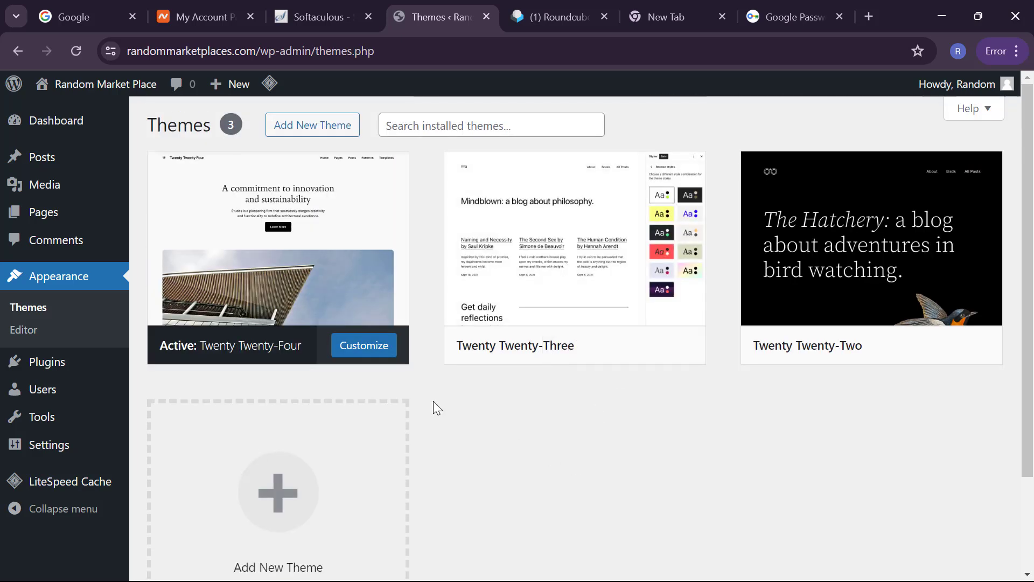
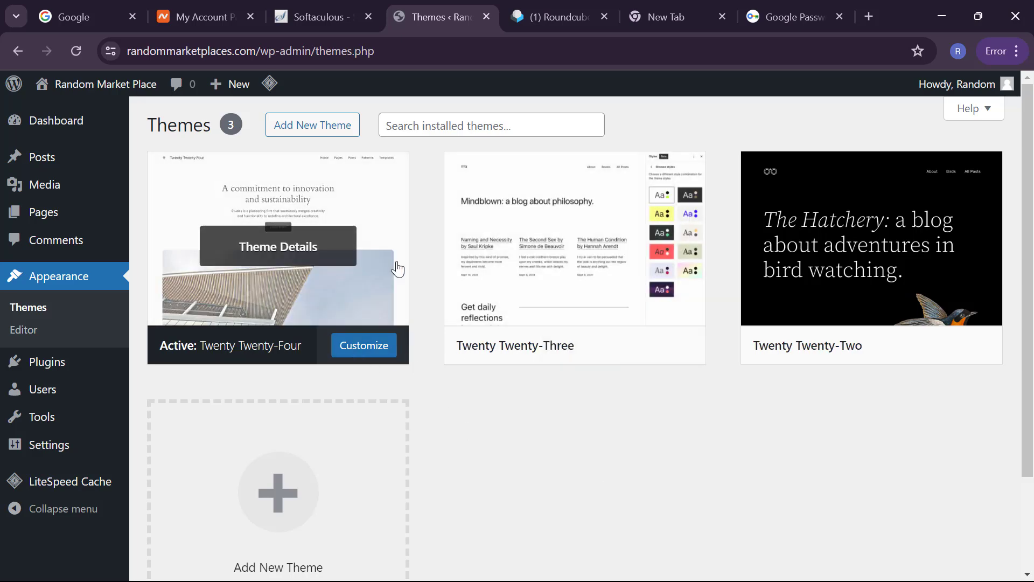
Step: View the Twenty Twenty-Four theme details and open the live site in a new browser tab
click(293, 304)
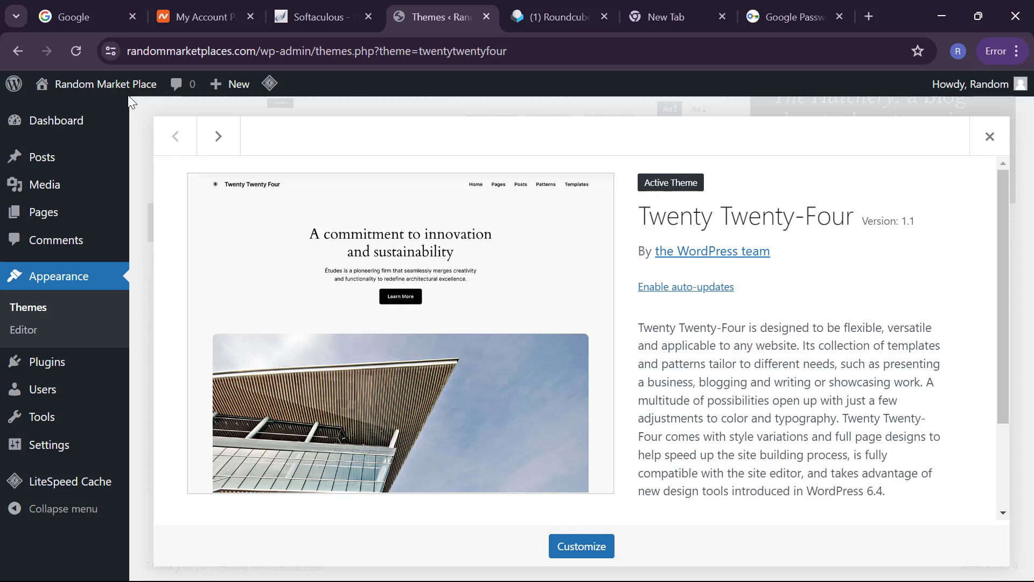
mouse_move(118, 93)
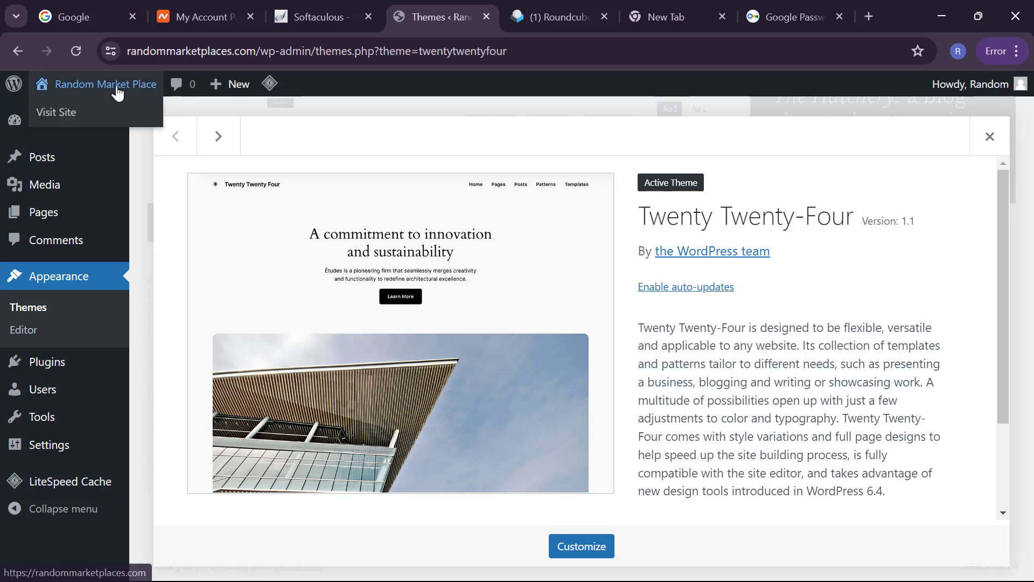
right_click(56, 94)
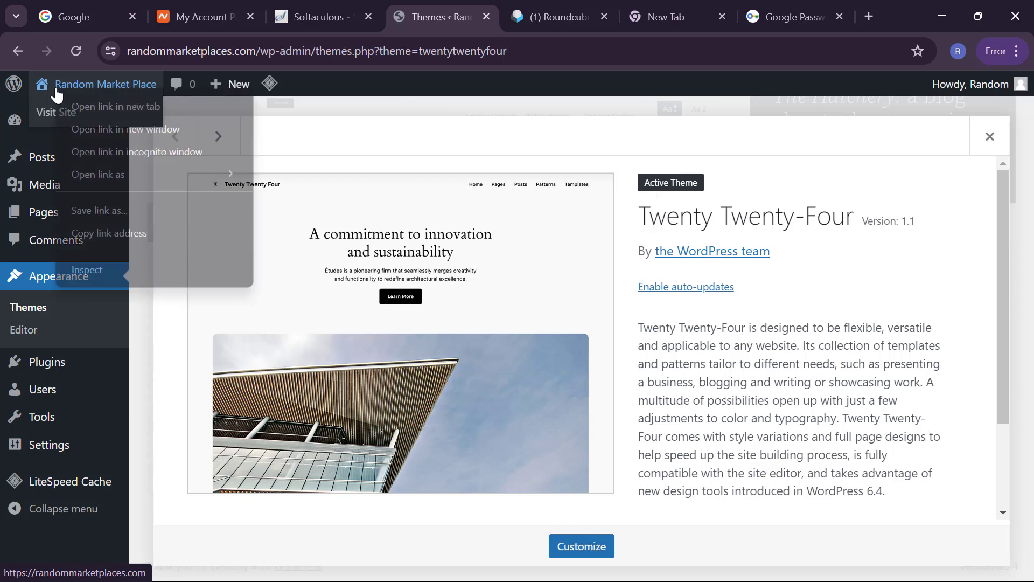
click(82, 103)
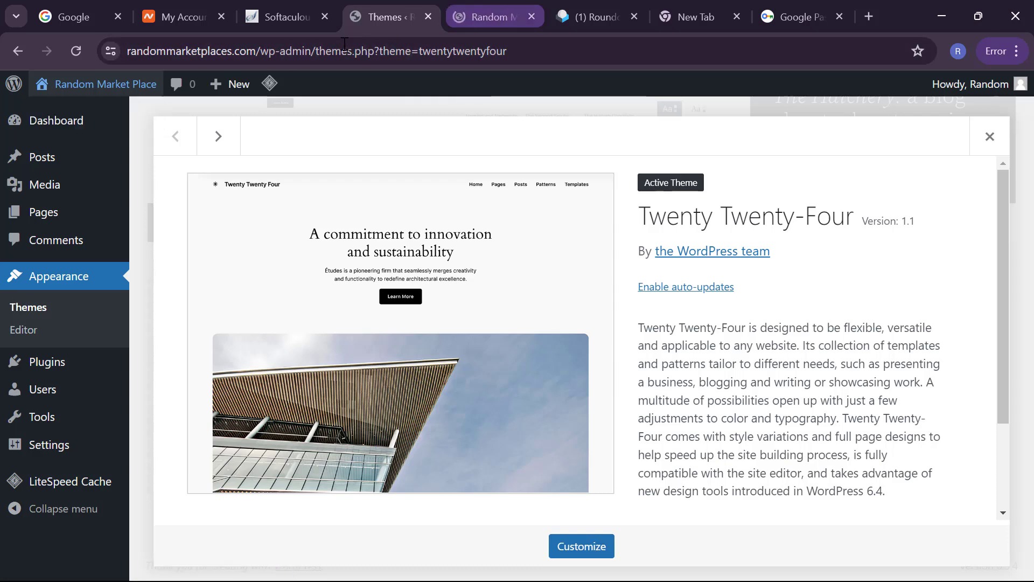
click(485, 15)
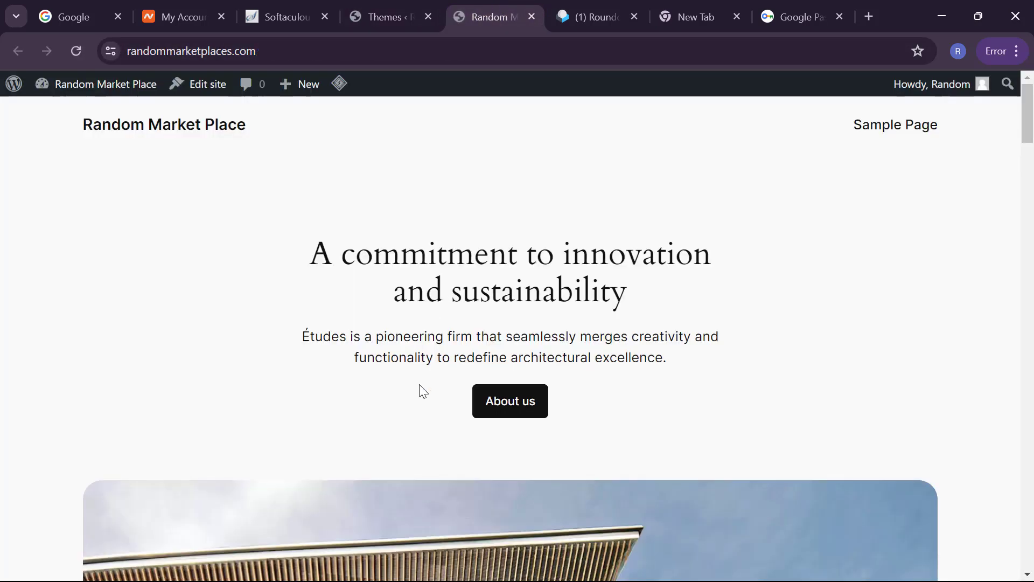
scroll(419, 389, down, 1)
scroll(419, 389, up, 1)
scroll(423, 390, down, 1)
scroll(422, 390, down, 11)
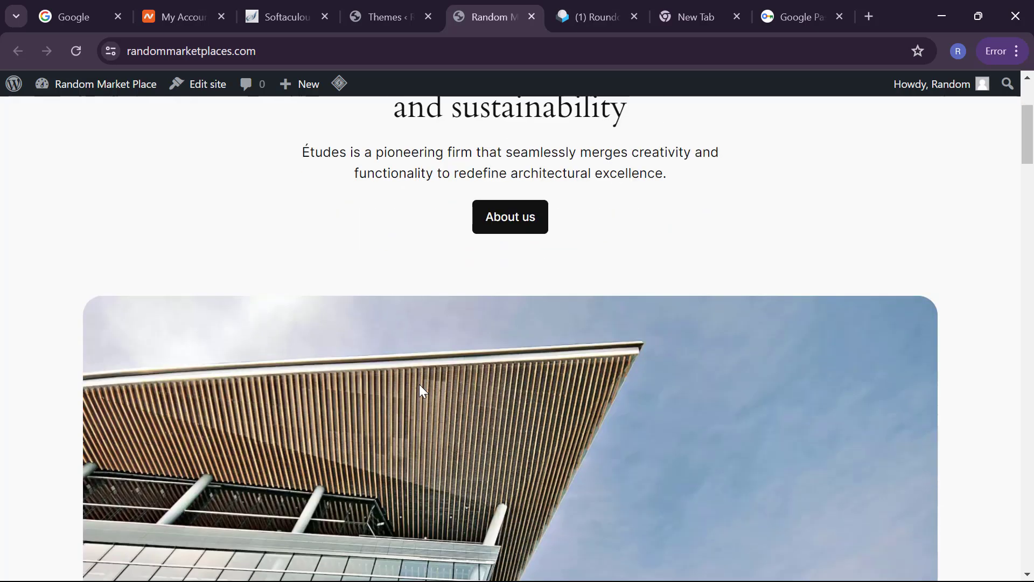
scroll(421, 389, down, 7)
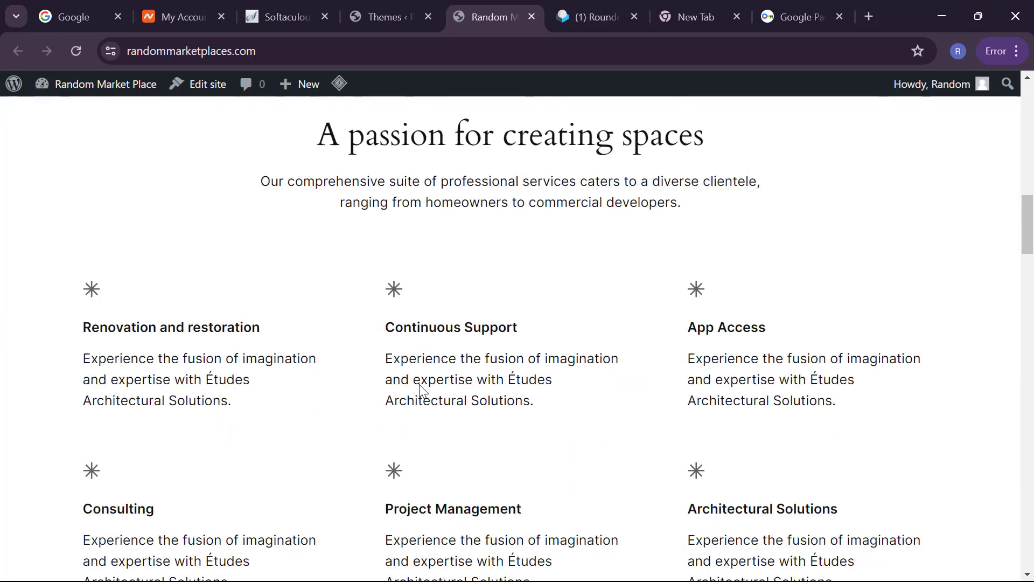
scroll(420, 390, up, 5)
scroll(420, 390, up, 14)
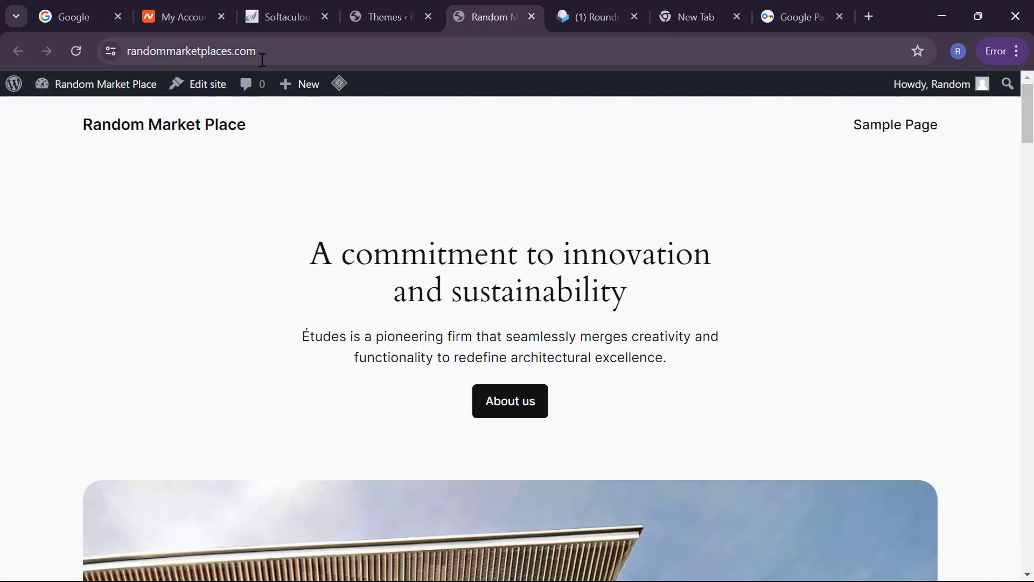
scroll(310, 268, down, 1)
scroll(309, 268, up, 1)
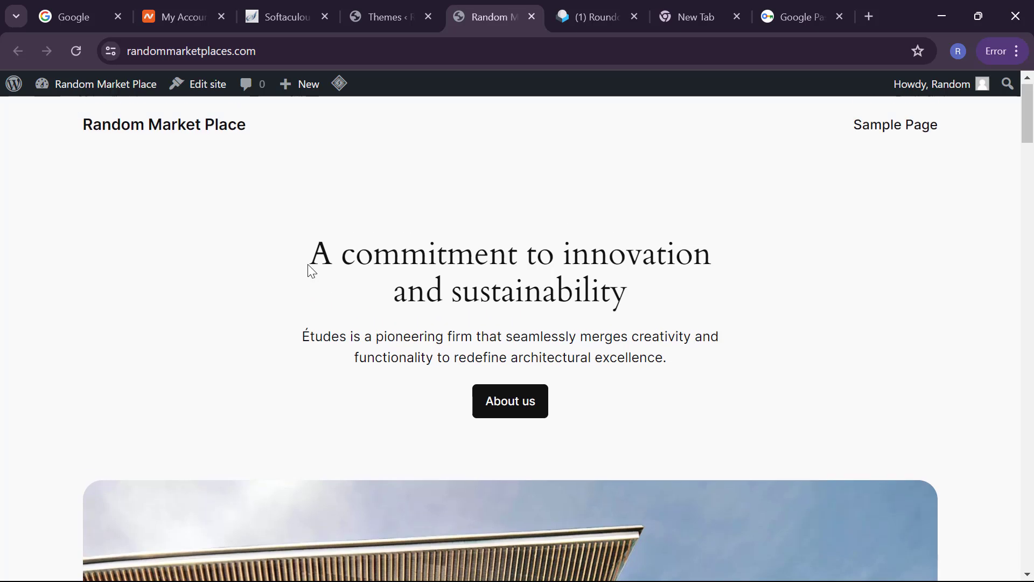
scroll(443, 311, down, 1)
scroll(444, 312, up, 1)
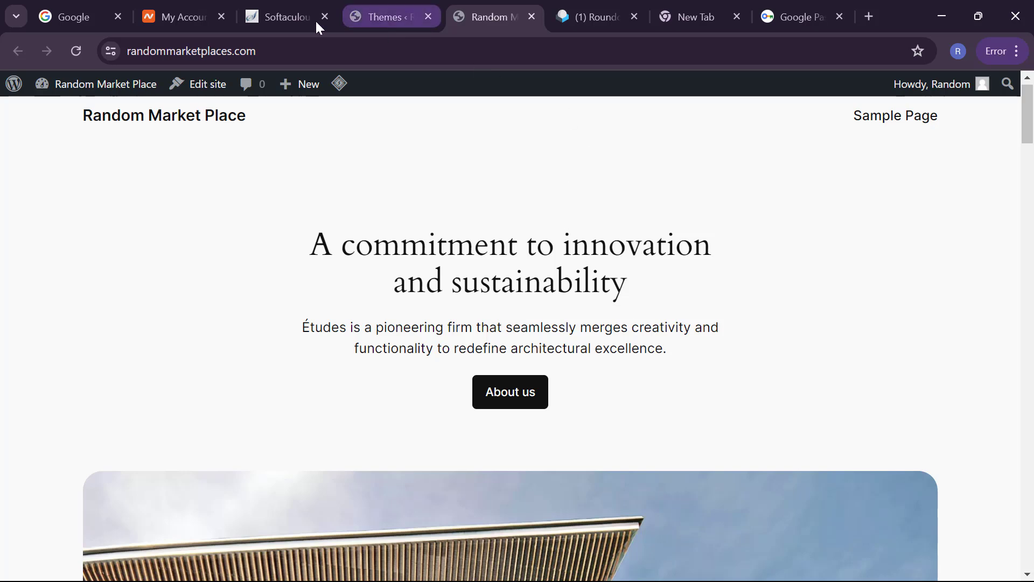
click(357, 18)
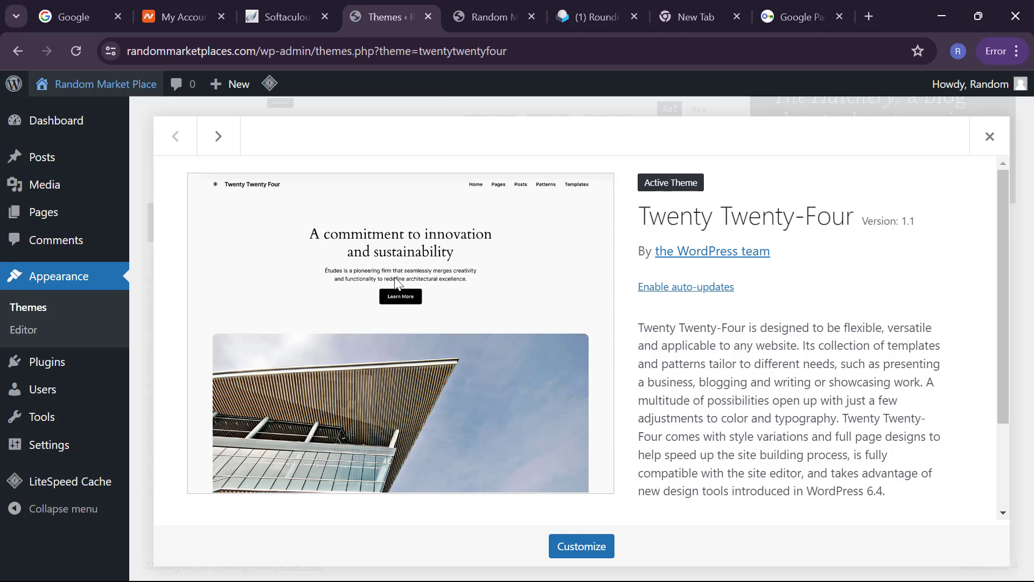
Step: Activate the Twenty Twenty-Two theme and reload the live front page to see it
click(990, 136)
scroll(844, 225, up, 3)
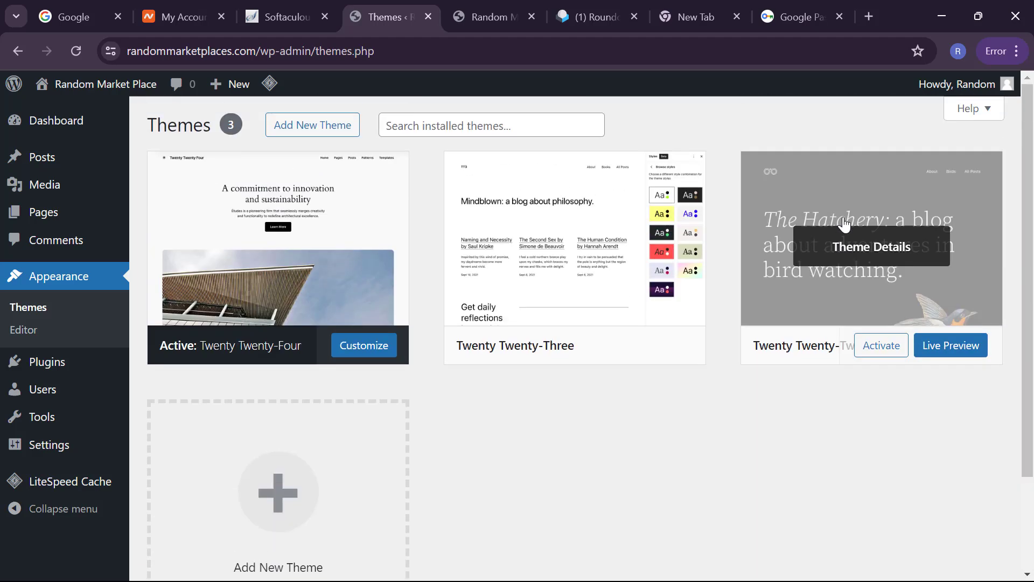
click(892, 351)
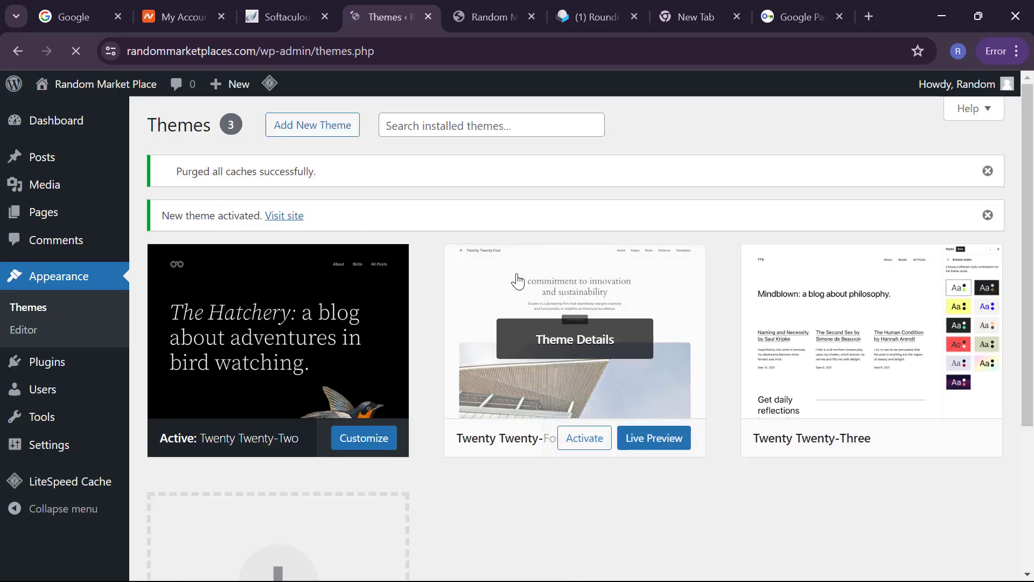
click(459, 6)
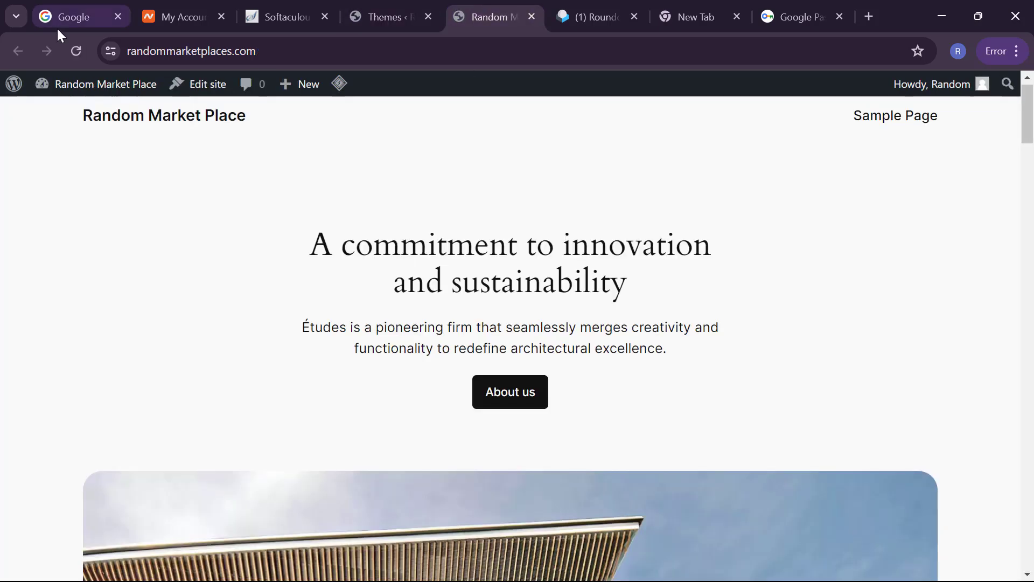
click(81, 51)
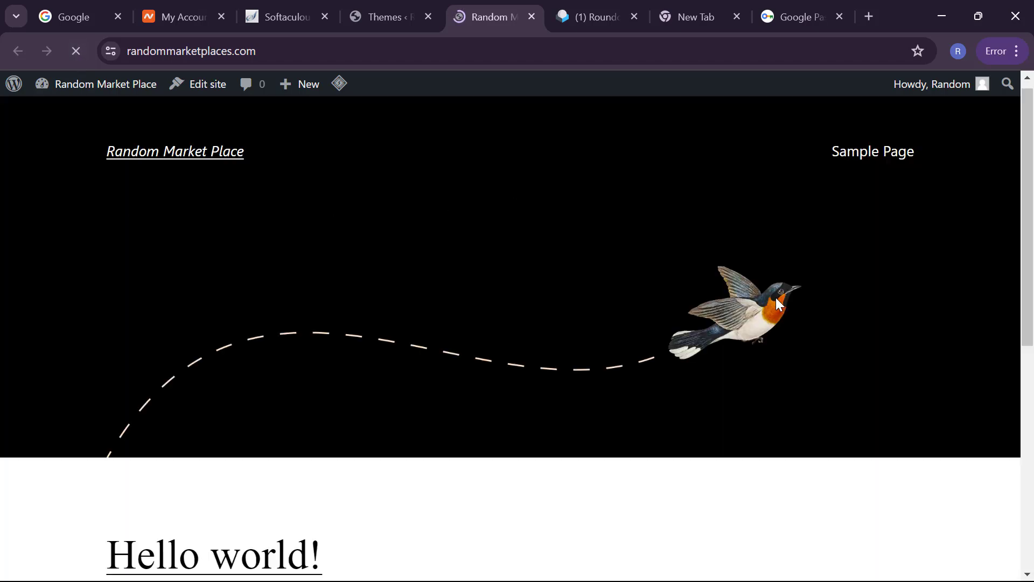
Step: Compare the Twenty Twenty-Two theme details with the live front page, then close the details
click(377, 21)
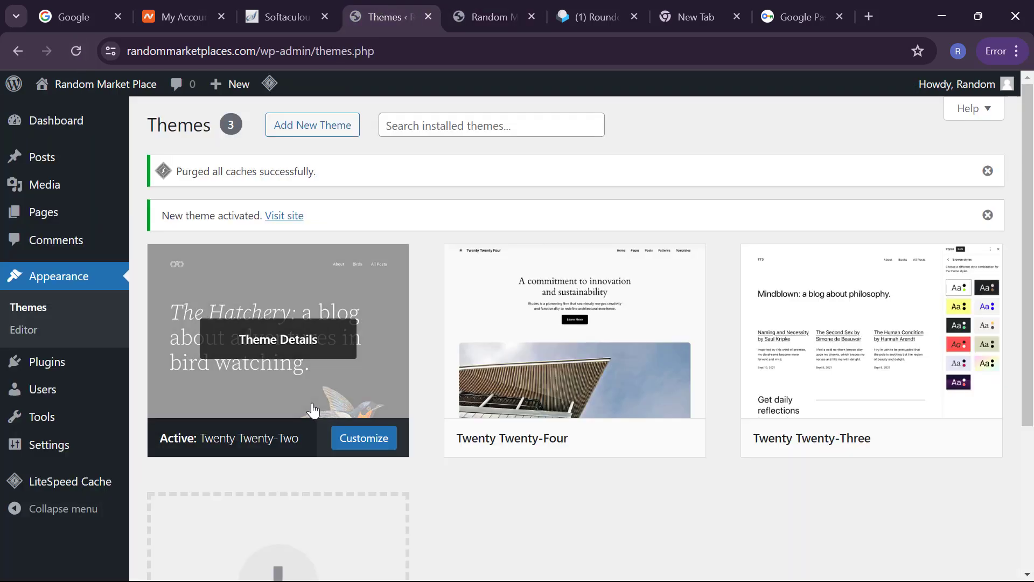
click(314, 409)
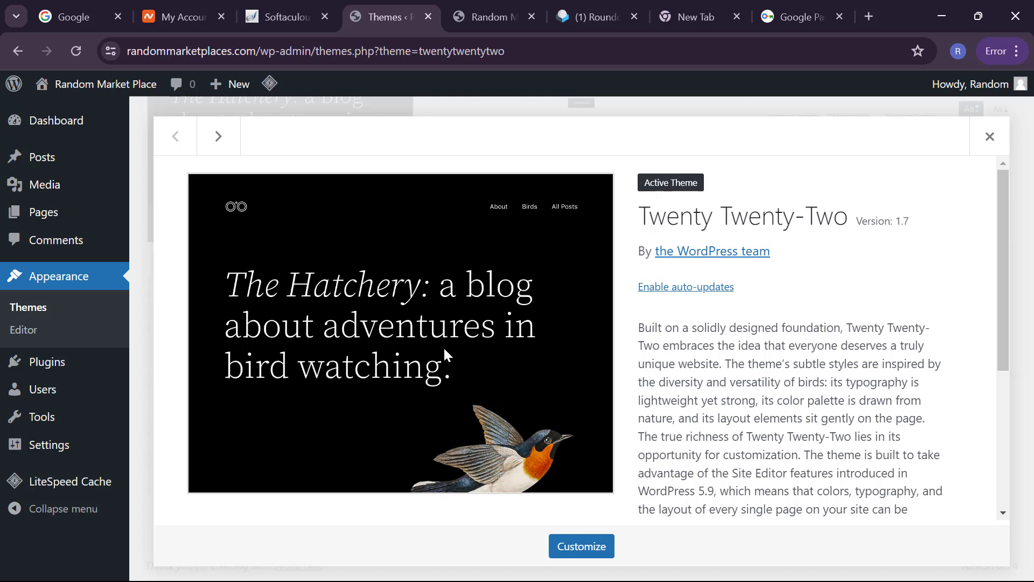
click(486, 14)
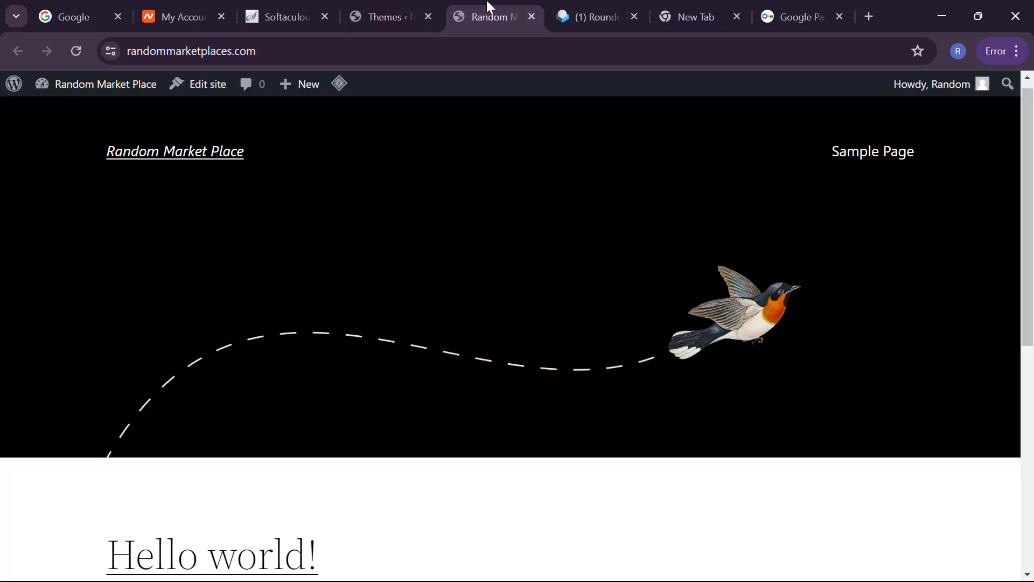
scroll(236, 252, down, 2)
scroll(236, 252, up, 1)
scroll(236, 253, down, 1)
scroll(236, 253, up, 2)
click(379, 4)
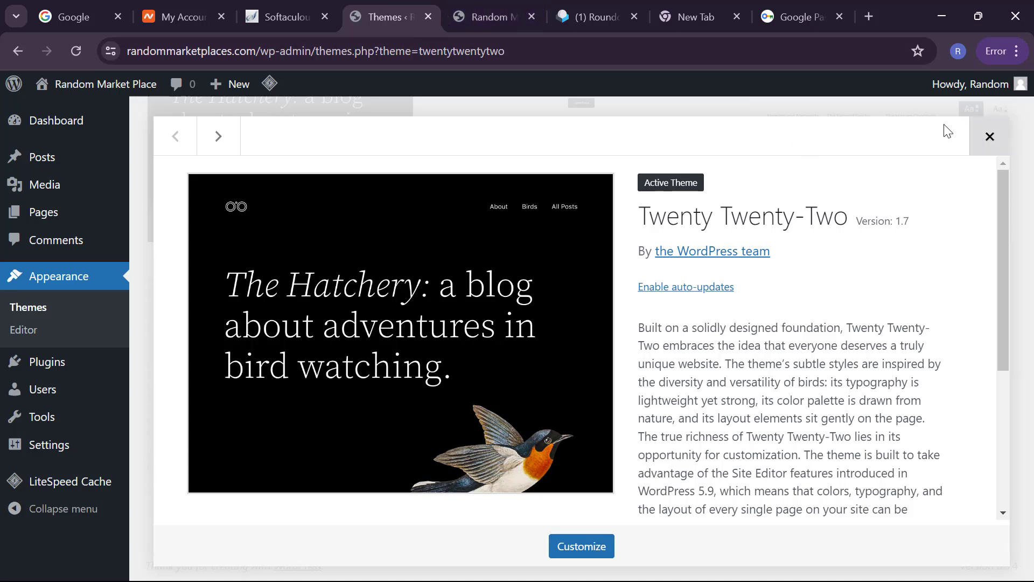
click(980, 145)
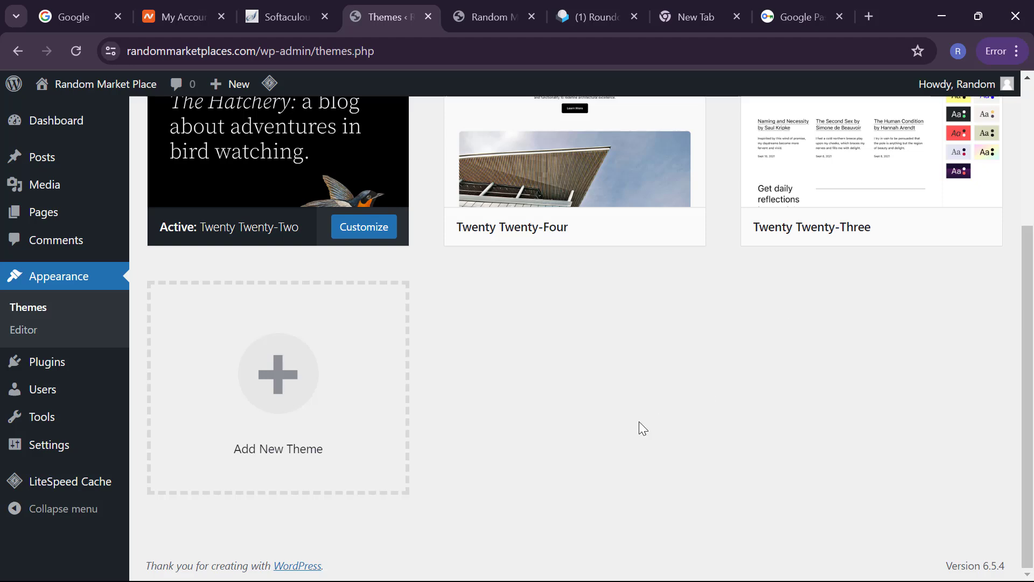
scroll(639, 421, up, 3)
mouse_move(638, 426)
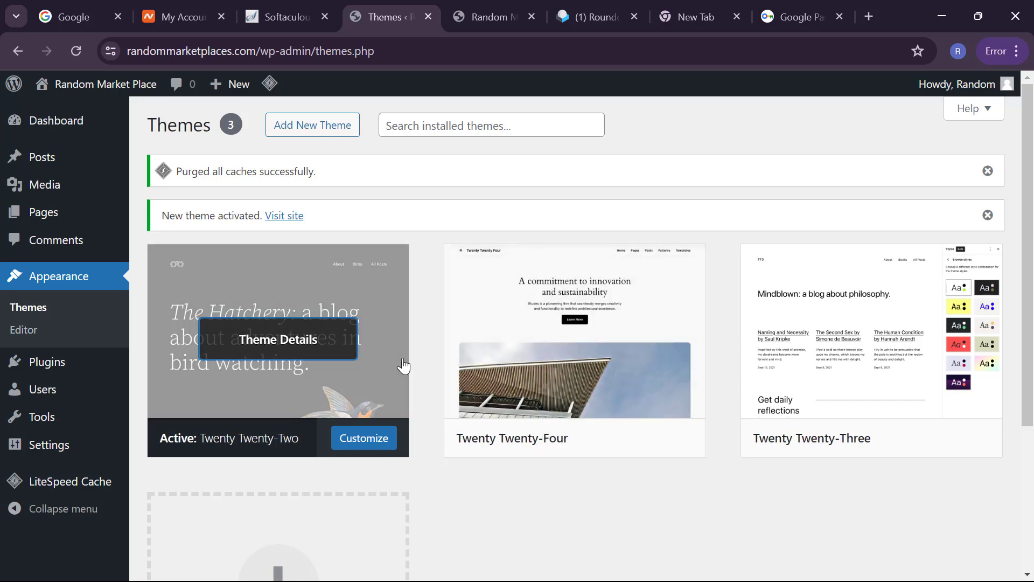
scroll(402, 363, down, 3)
Step: Find Blocksy under Add New Theme, install it and activate it
click(340, 432)
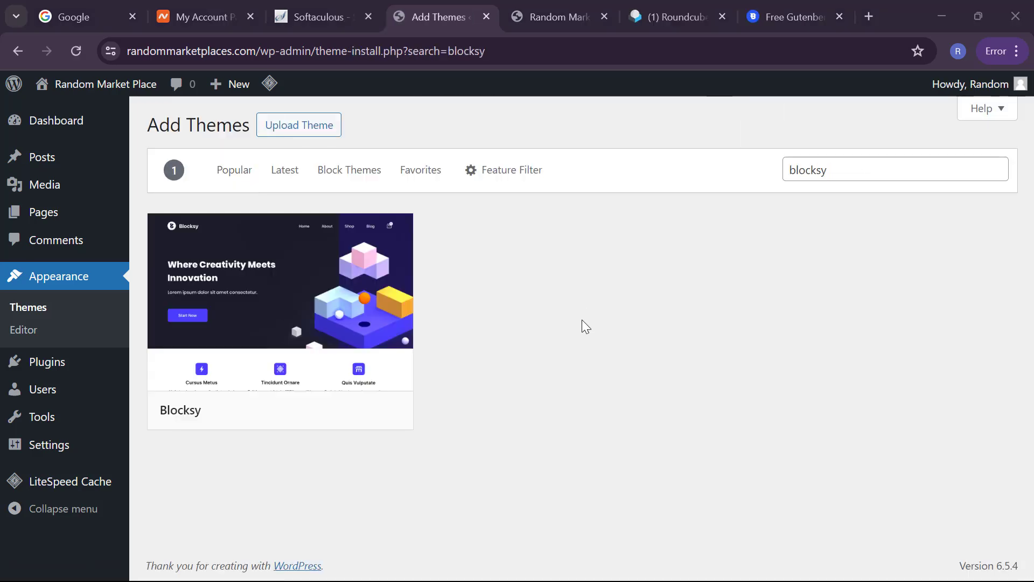
click(306, 375)
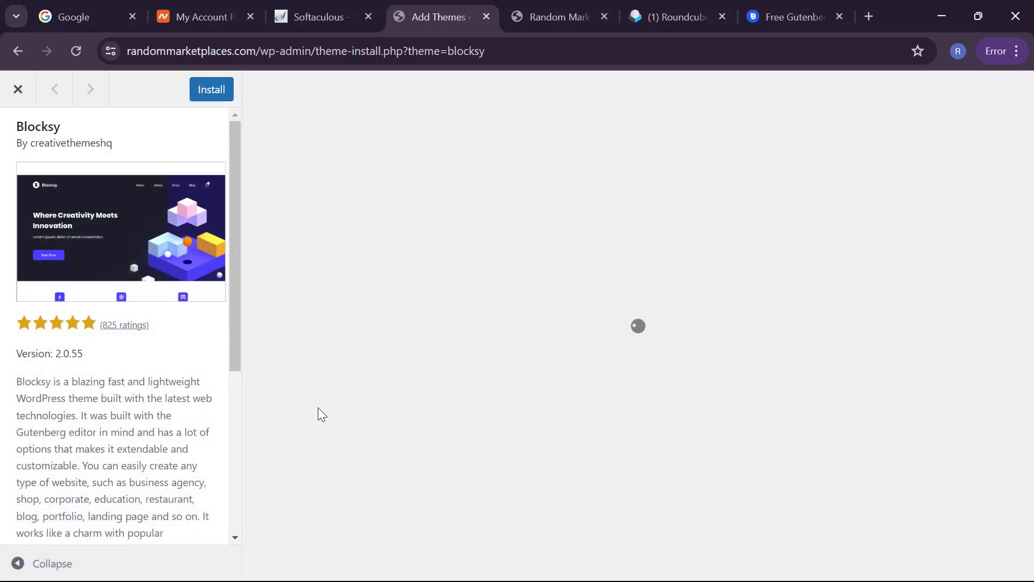
click(207, 91)
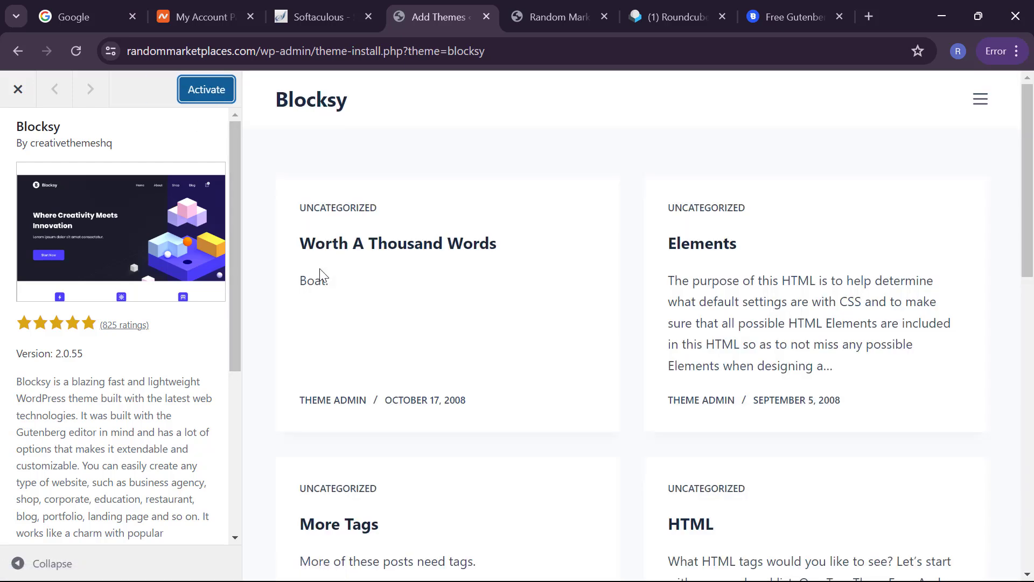
click(215, 93)
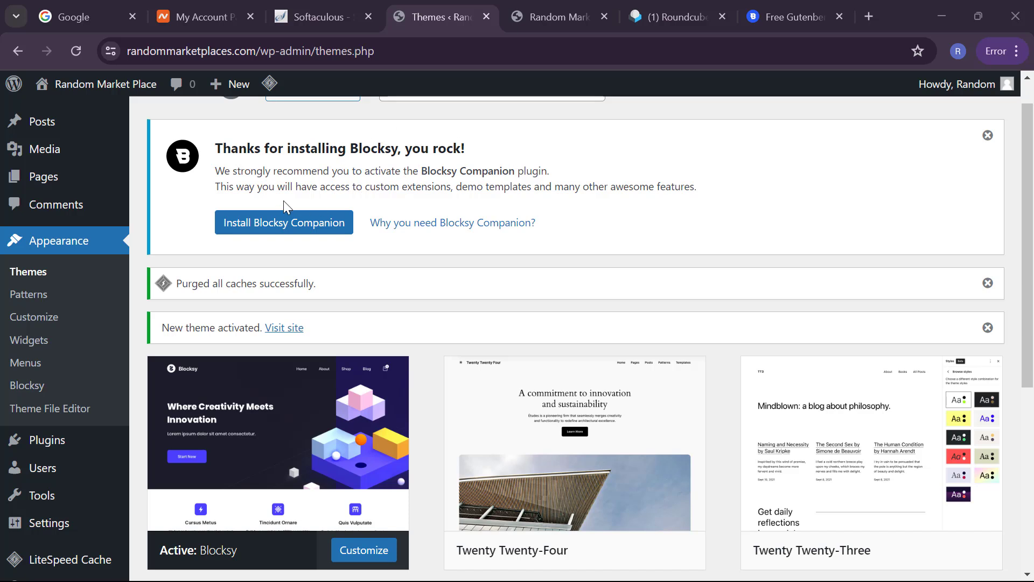
Step: Reload the live site to see Blocksy applied, then return to the Themes page
click(533, 4)
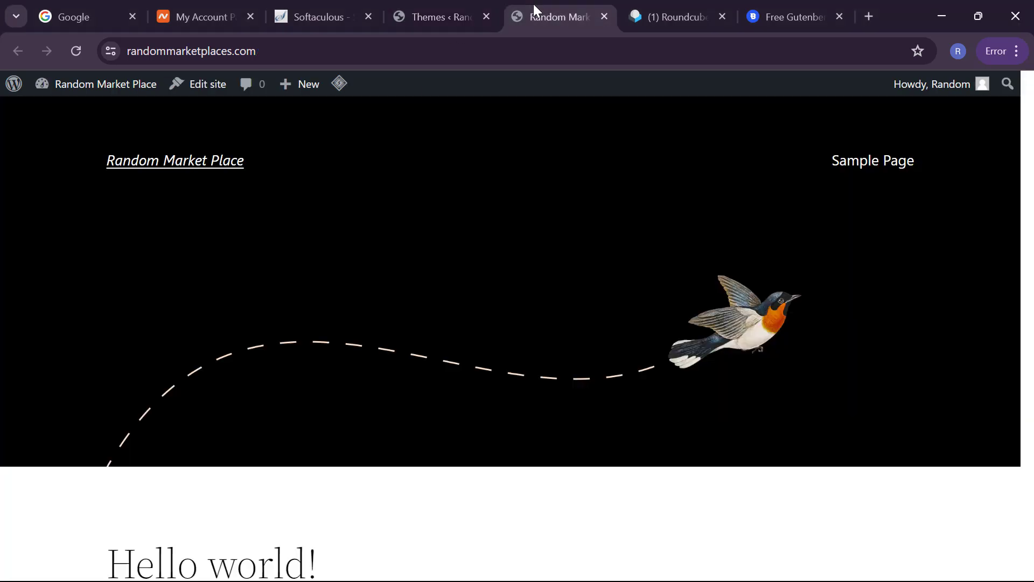
click(89, 50)
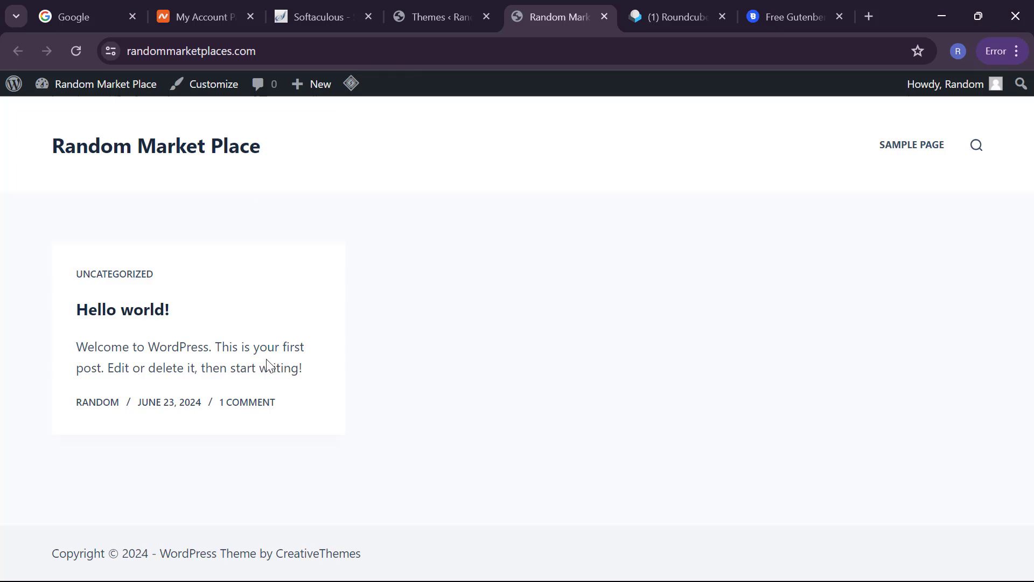
click(448, 24)
scroll(422, 360, down, 1)
scroll(422, 360, up, 2)
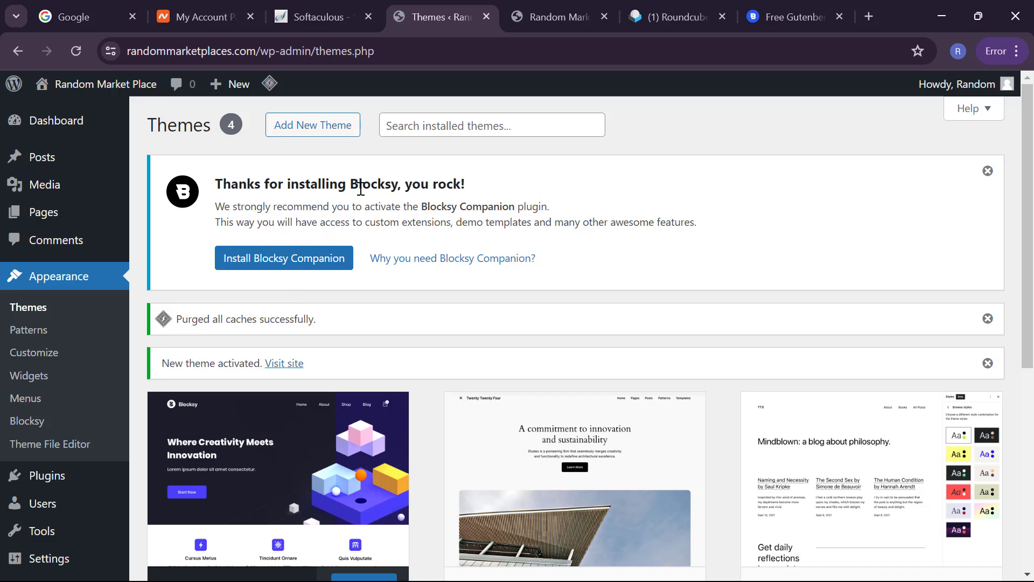
Step: Install and activate the Blocksy Companion plugin from the Blocksy notice
click(271, 260)
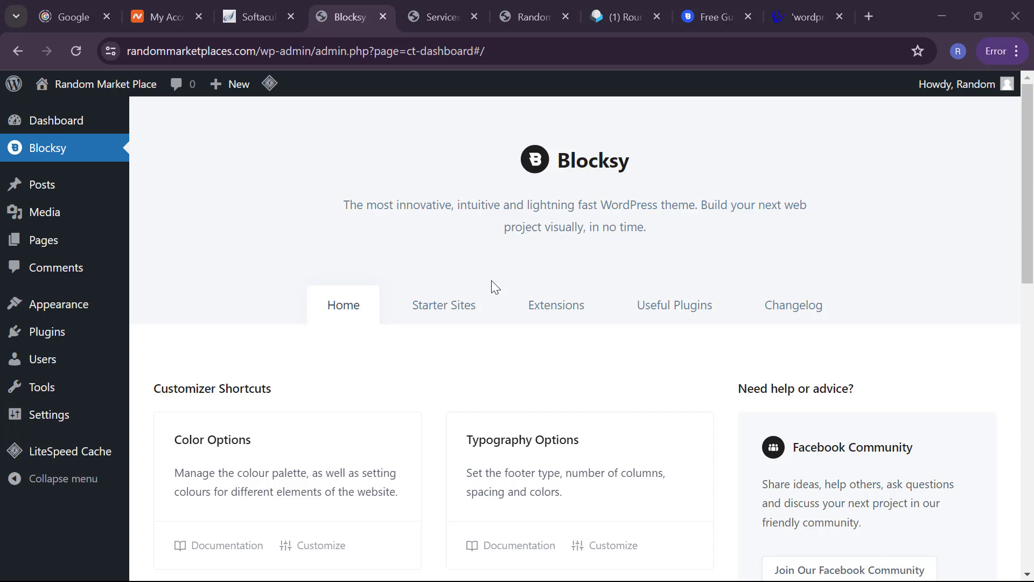
Step: Open Blocksy's Starter Sites tab and scroll down the grid to the Garderobe design
scroll(392, 316, down, 1)
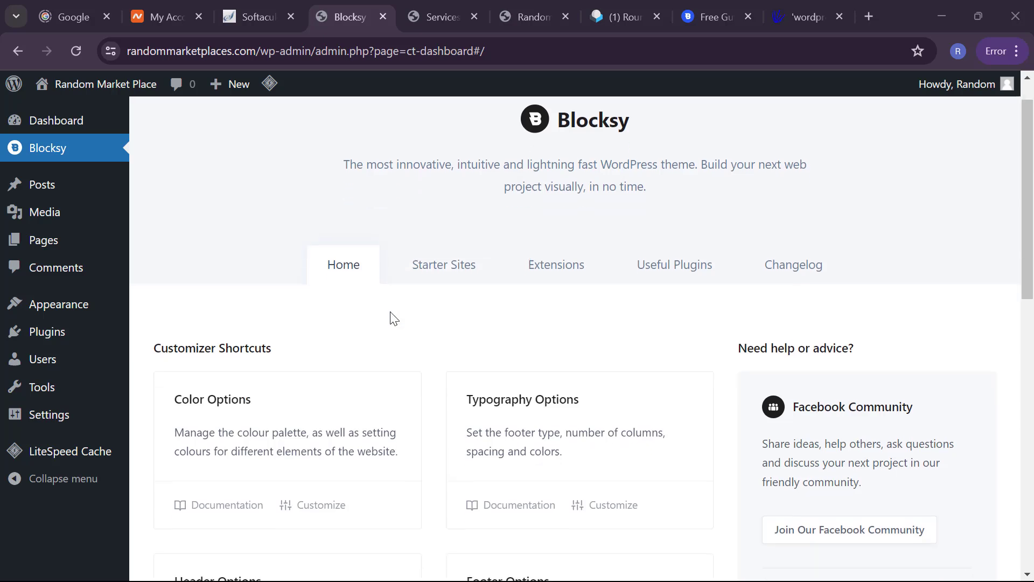
scroll(393, 317, up, 1)
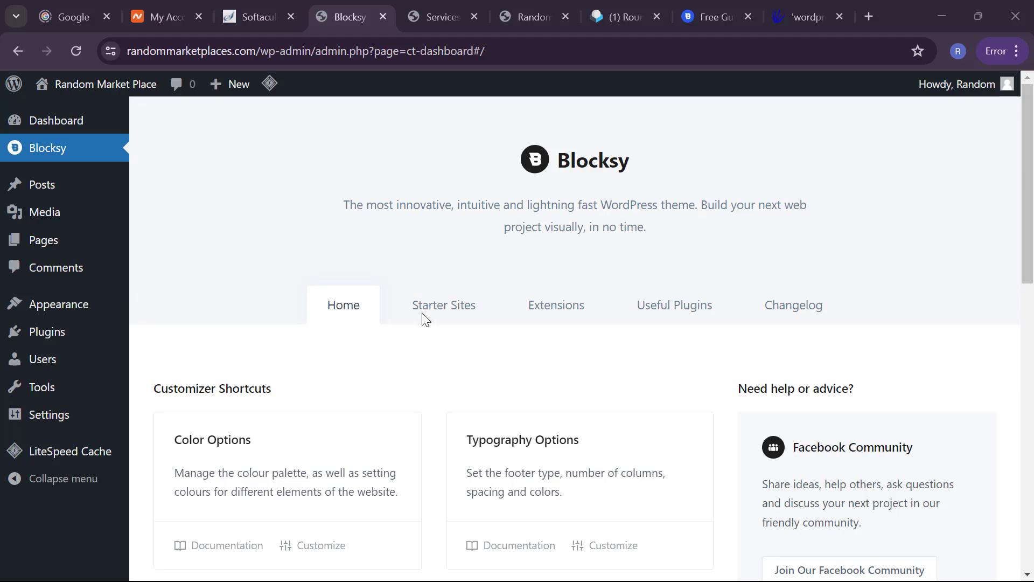
click(463, 321)
scroll(463, 320, down, 1)
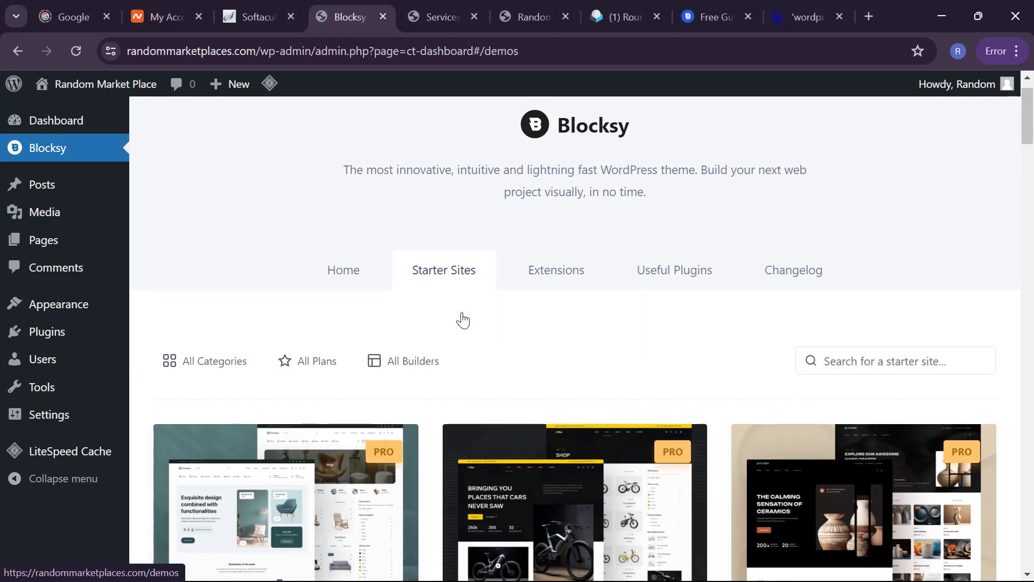
scroll(462, 321, down, 5)
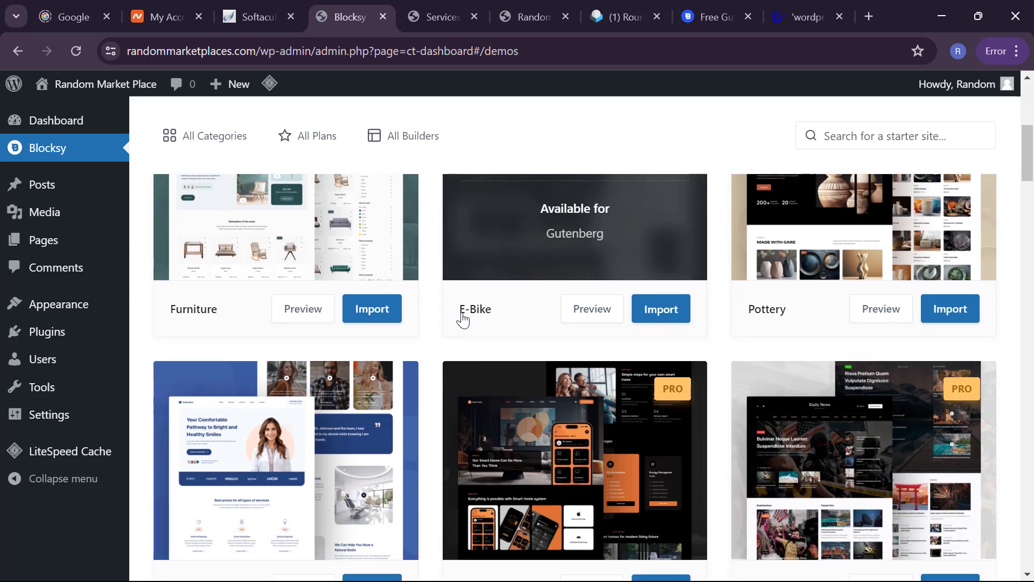
scroll(463, 320, down, 5)
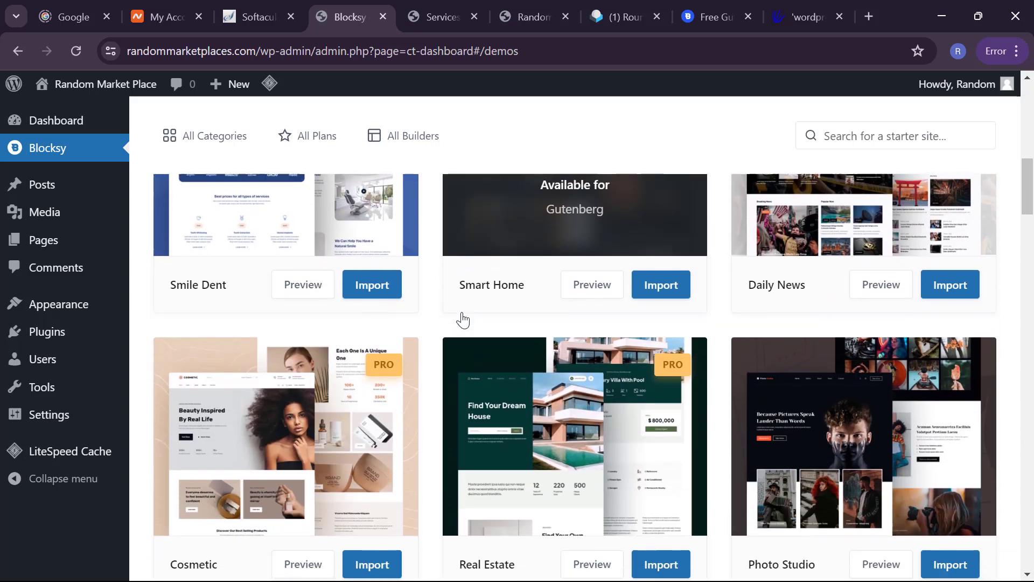
scroll(463, 320, down, 1)
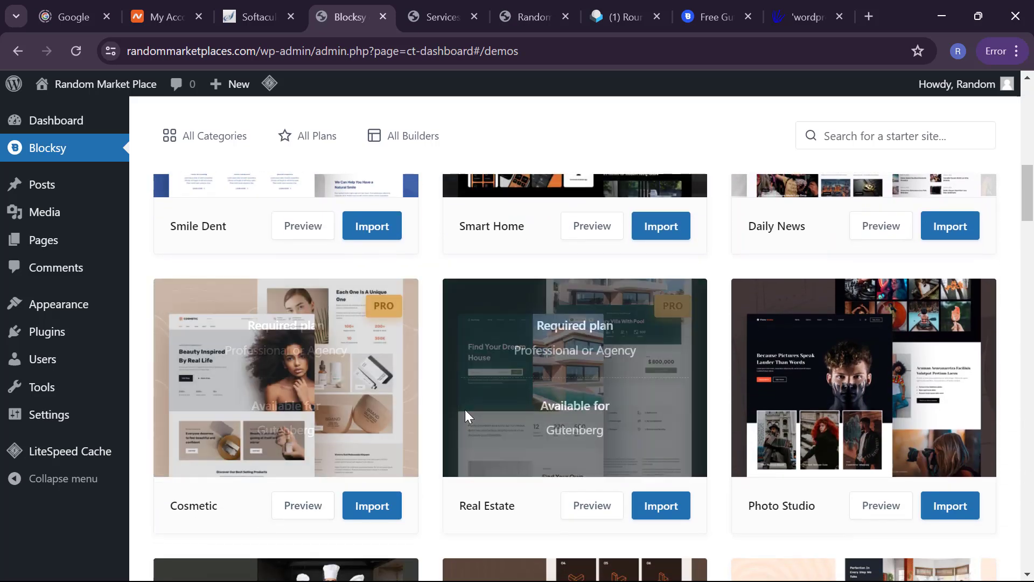
scroll(402, 467, down, 3)
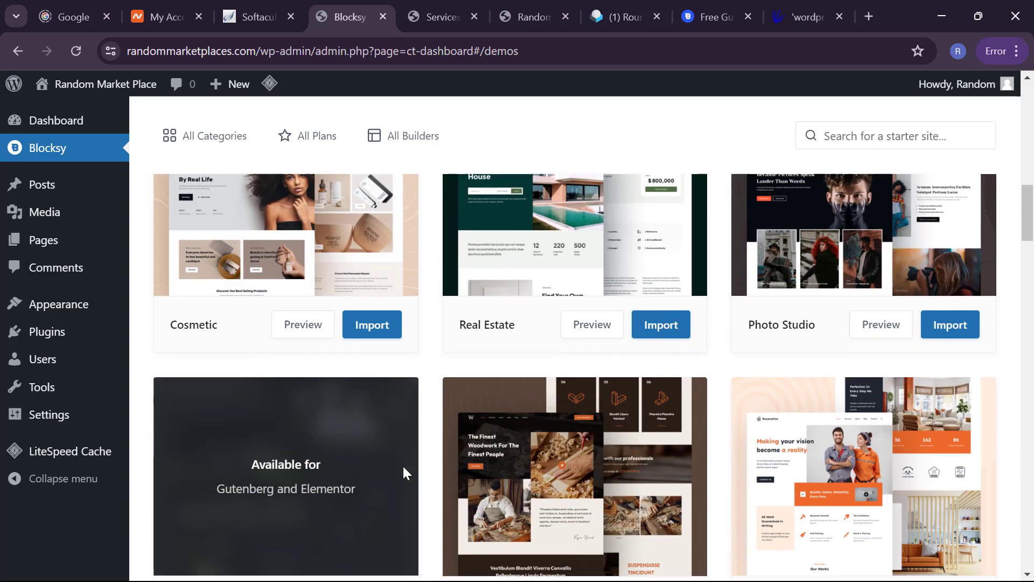
scroll(554, 458, down, 6)
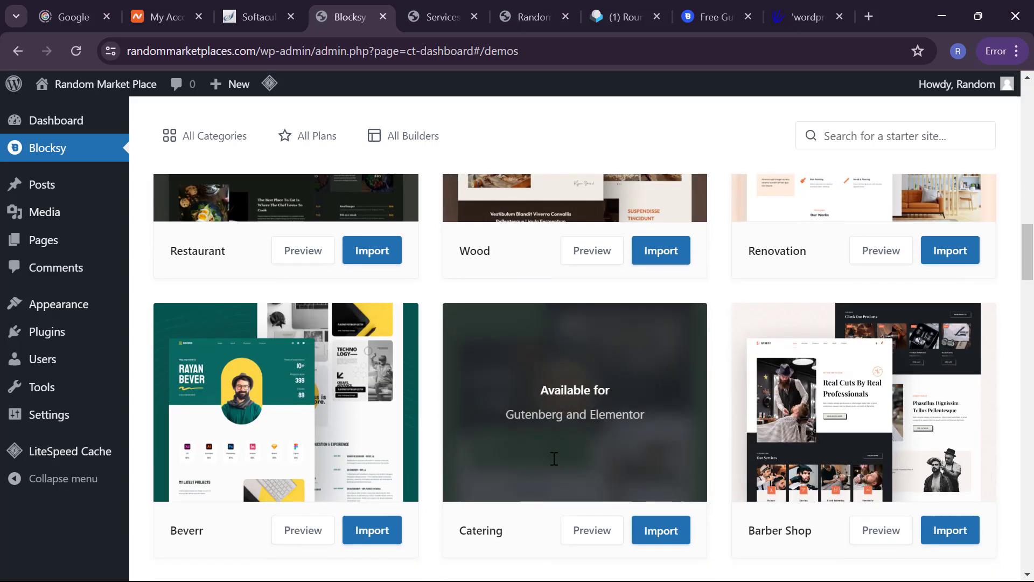
scroll(554, 459, down, 6)
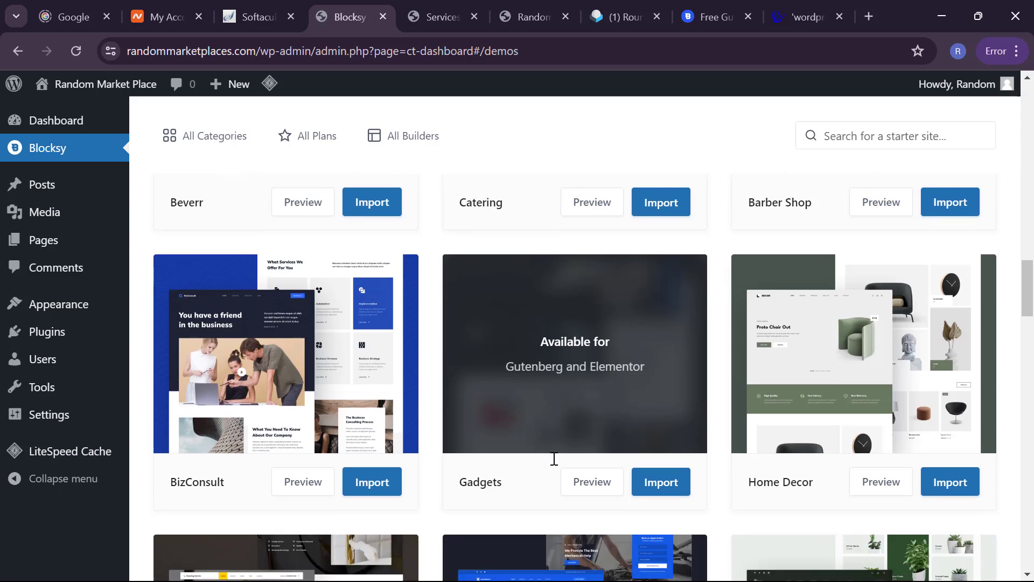
scroll(554, 458, down, 6)
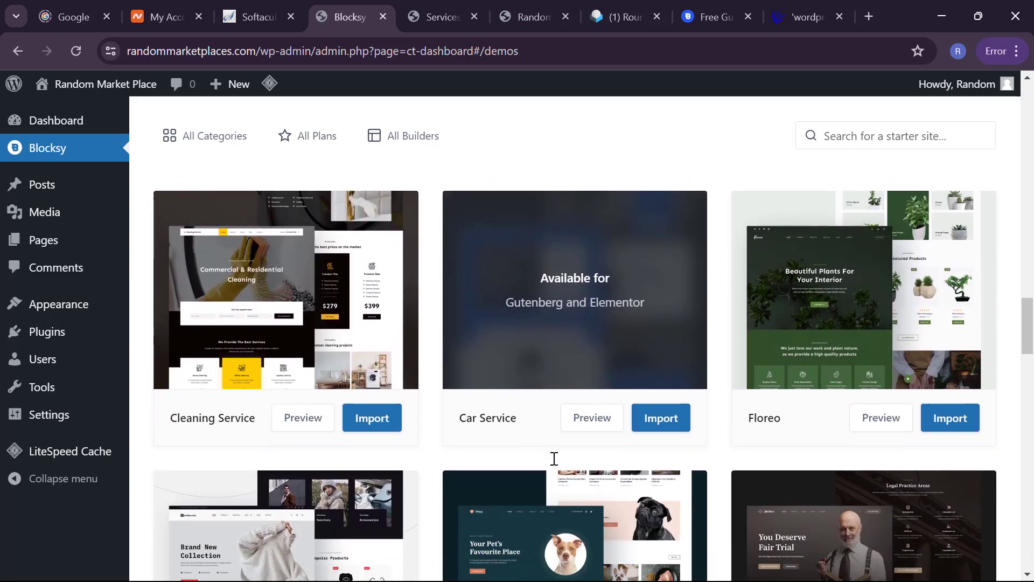
scroll(554, 458, down, 2)
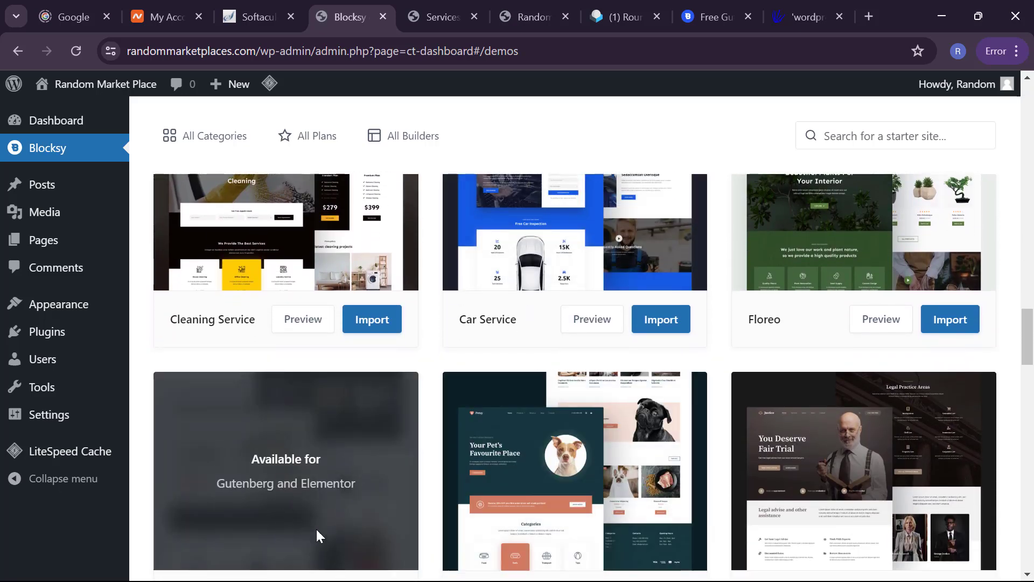
scroll(427, 373, down, 2)
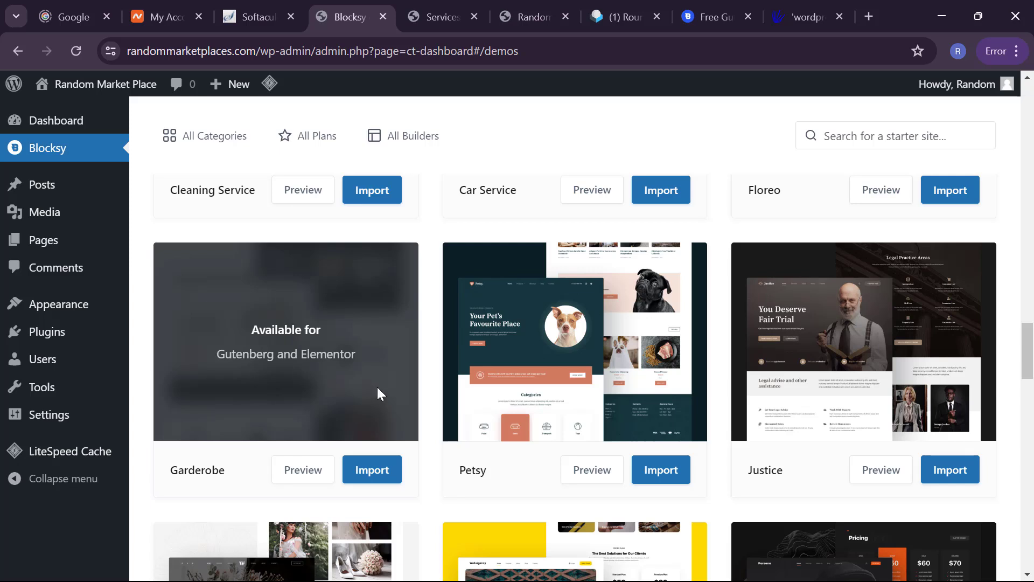
Step: Import Garderobe with a child theme, Elementor, required plugins and content, then view the site
click(366, 474)
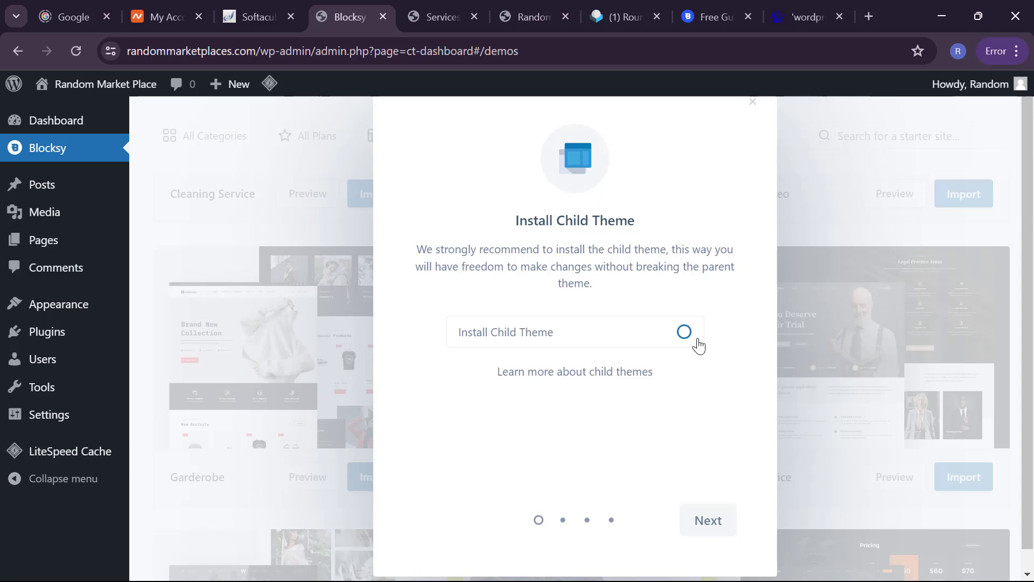
click(698, 346)
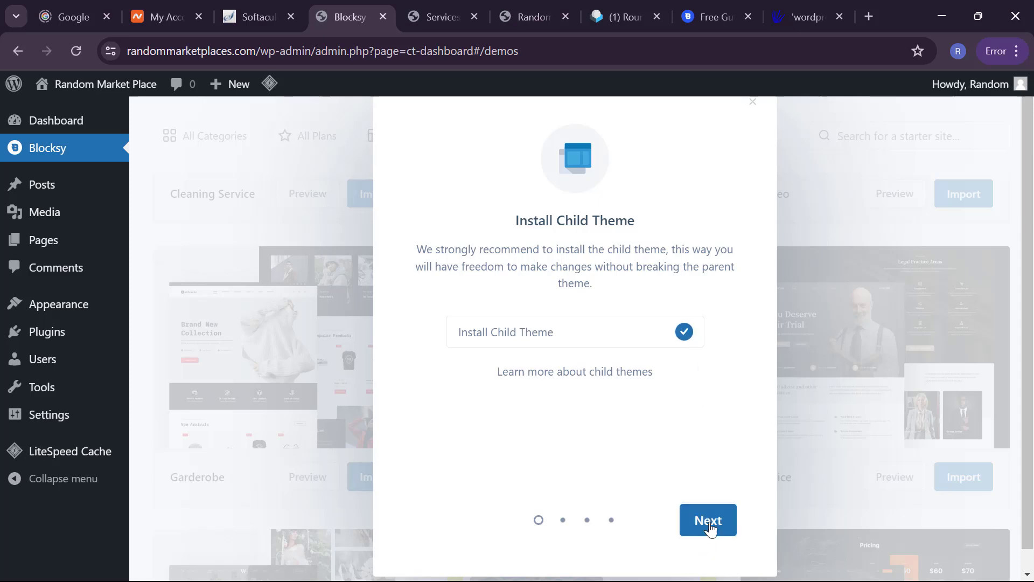
click(709, 523)
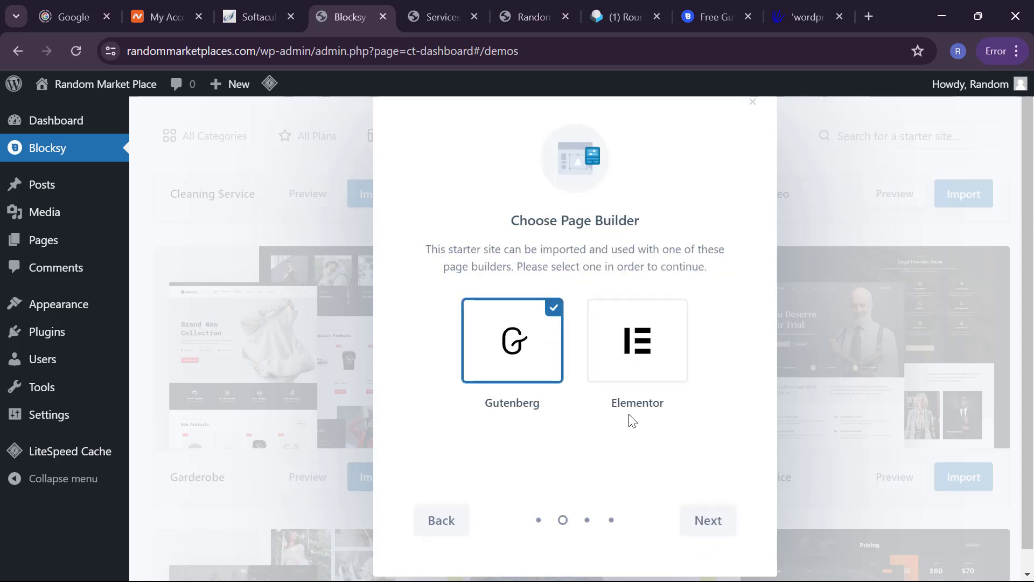
click(650, 346)
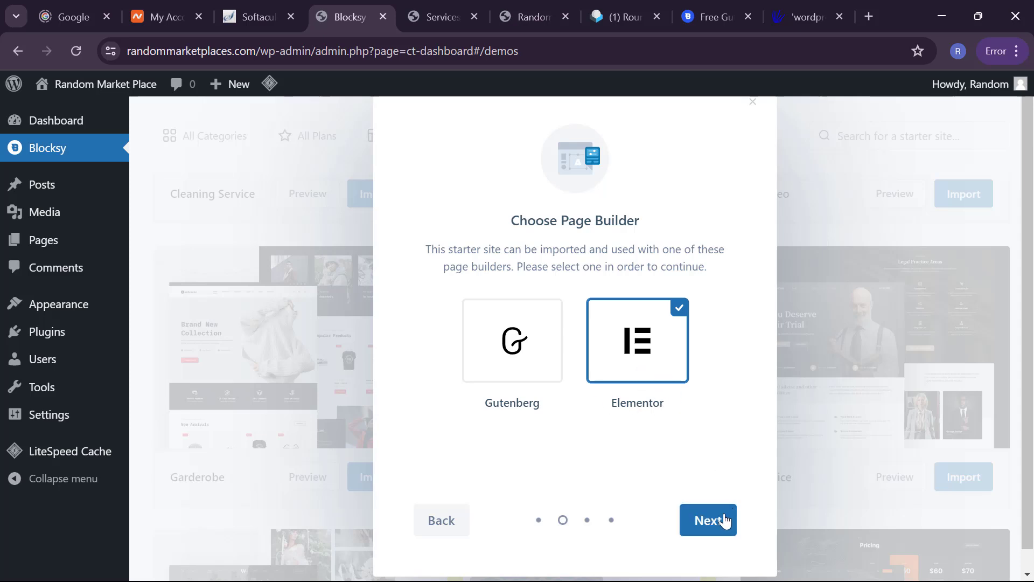
click(725, 520)
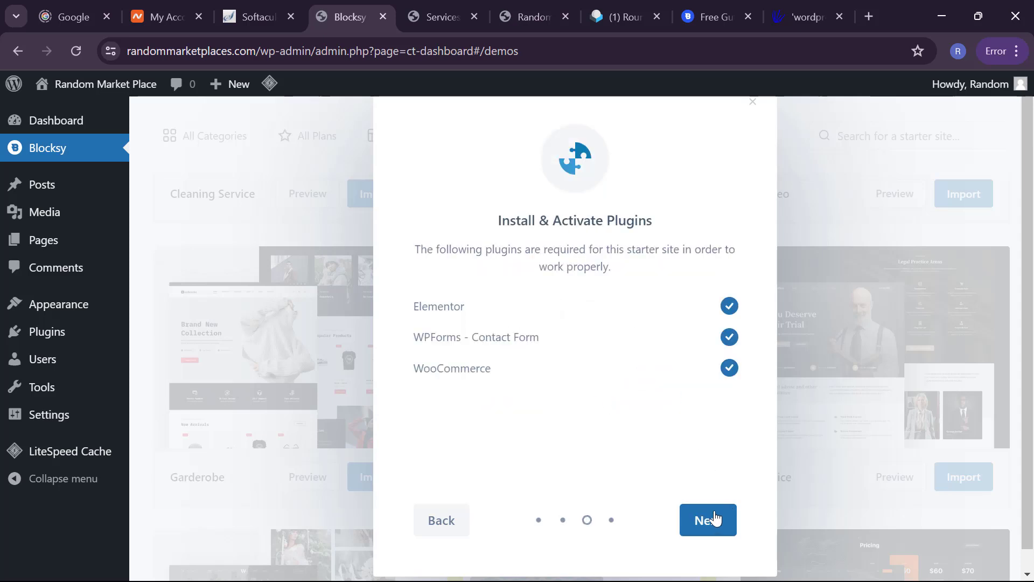
click(707, 520)
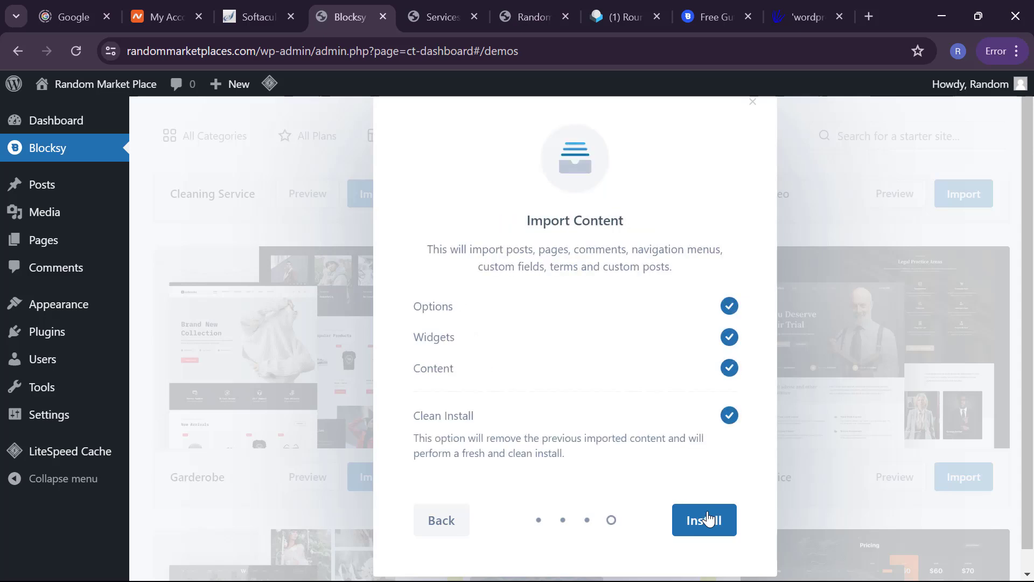
click(707, 519)
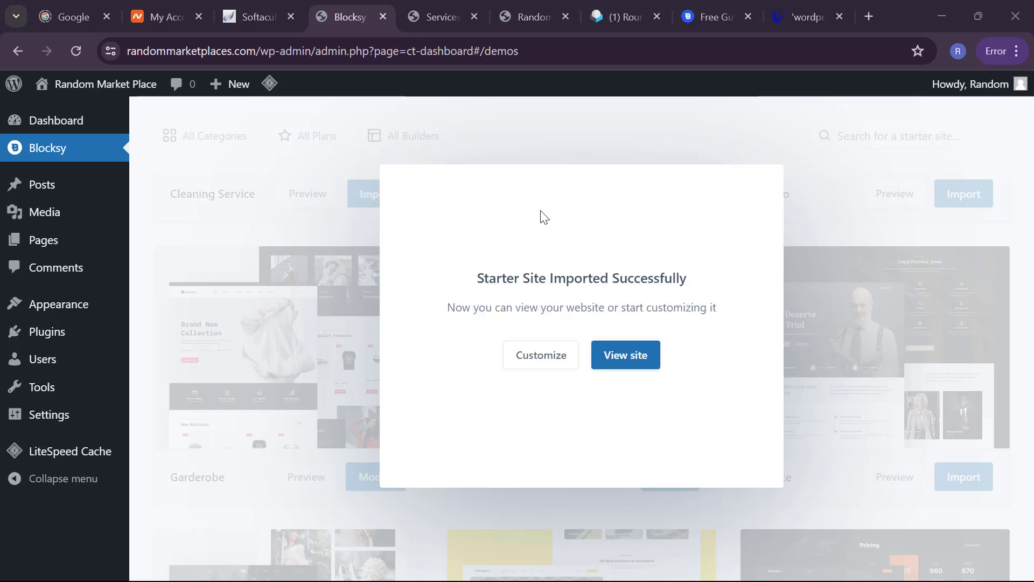
click(639, 356)
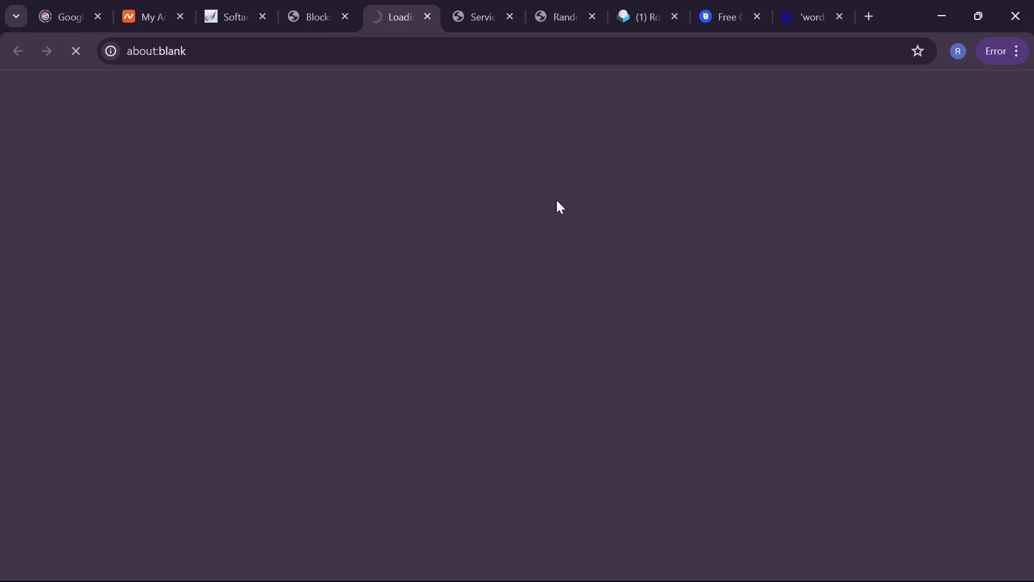
Step: Scroll the Garderobe home page from hero to newsletter and follow Explore Shop
scroll(623, 336, down, 2)
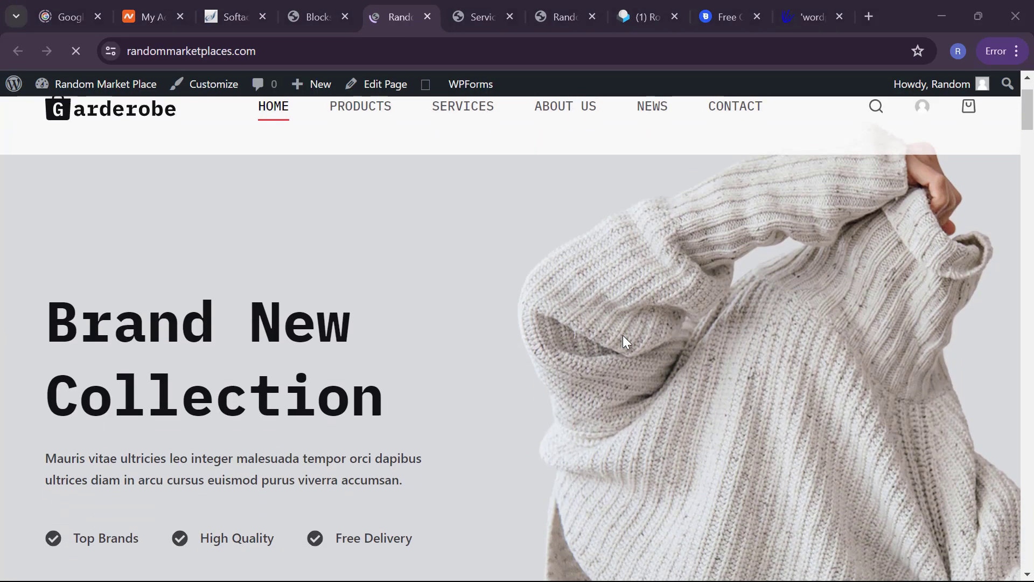
scroll(623, 335, down, 8)
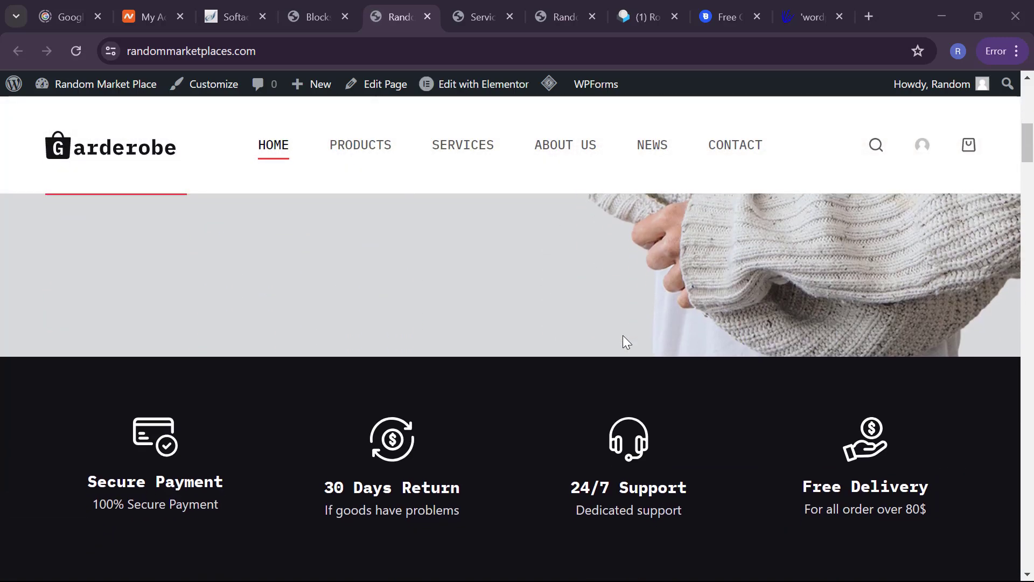
scroll(623, 335, down, 15)
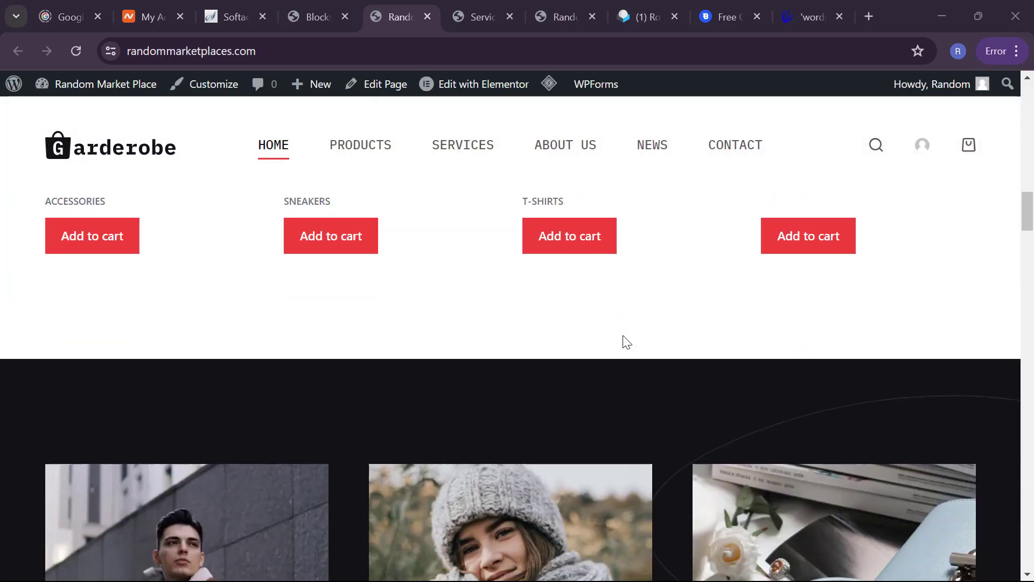
scroll(623, 335, down, 14)
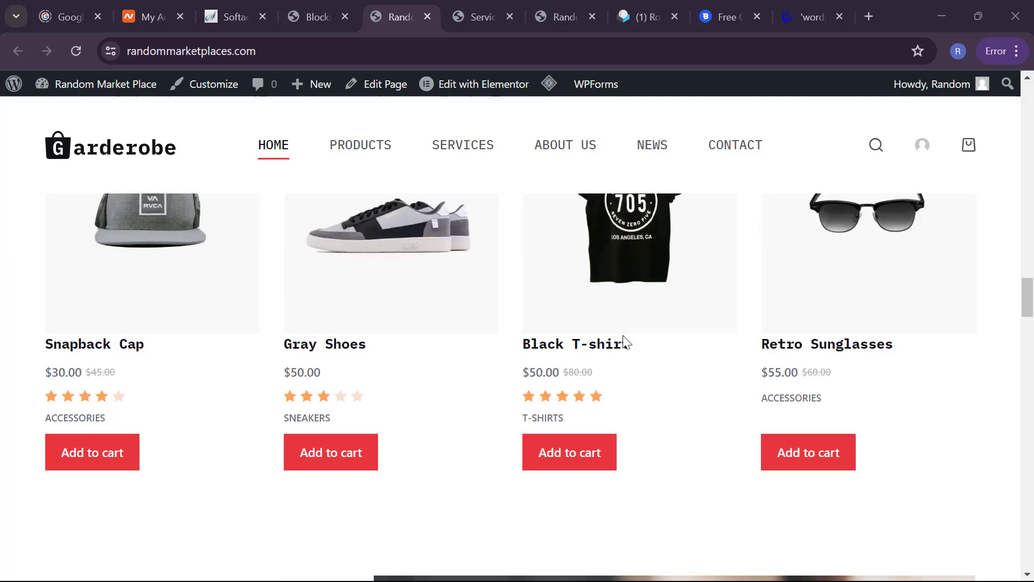
scroll(625, 342, down, 15)
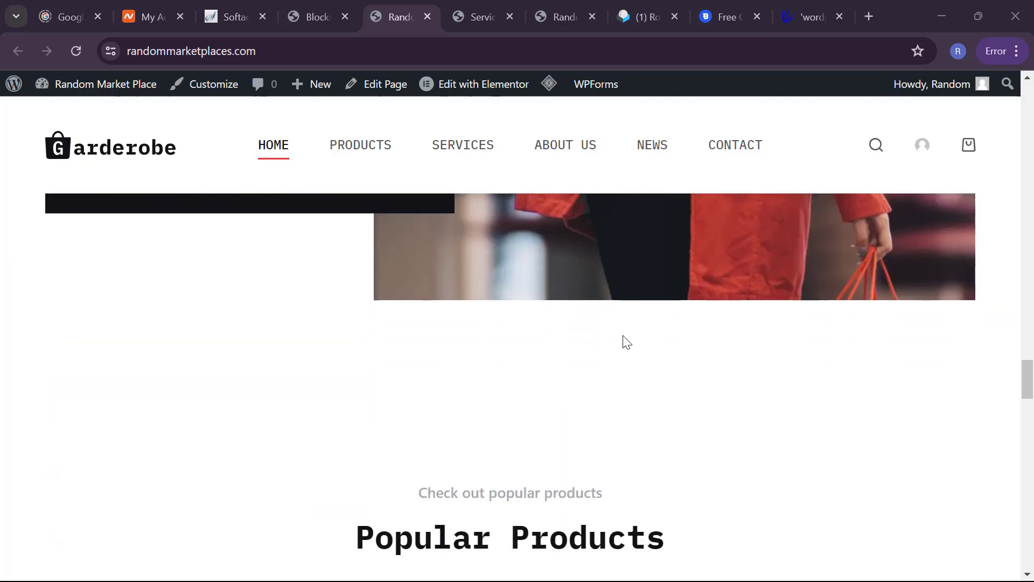
scroll(625, 342, down, 15)
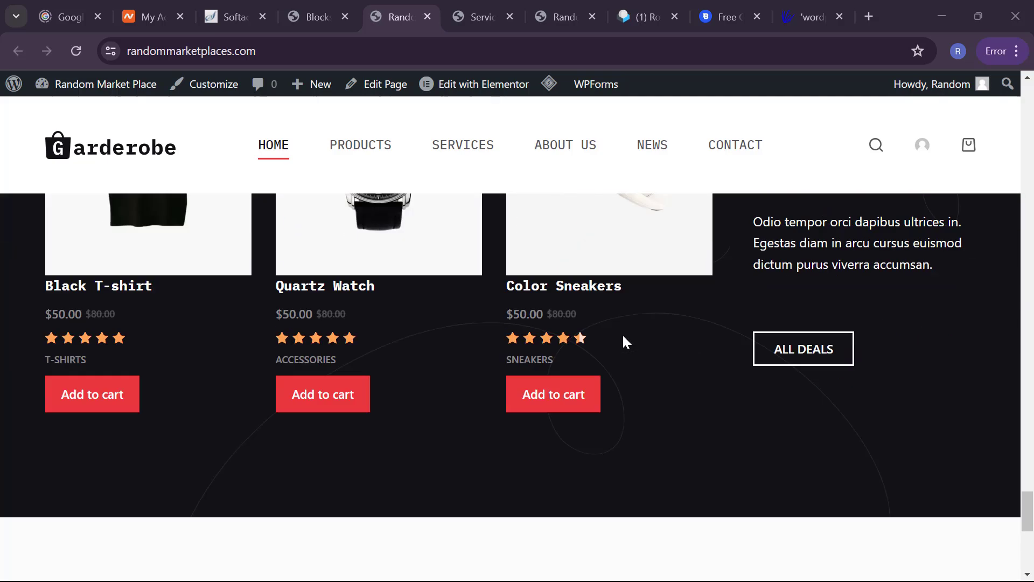
scroll(623, 339, down, 10)
scroll(626, 342, up, 20)
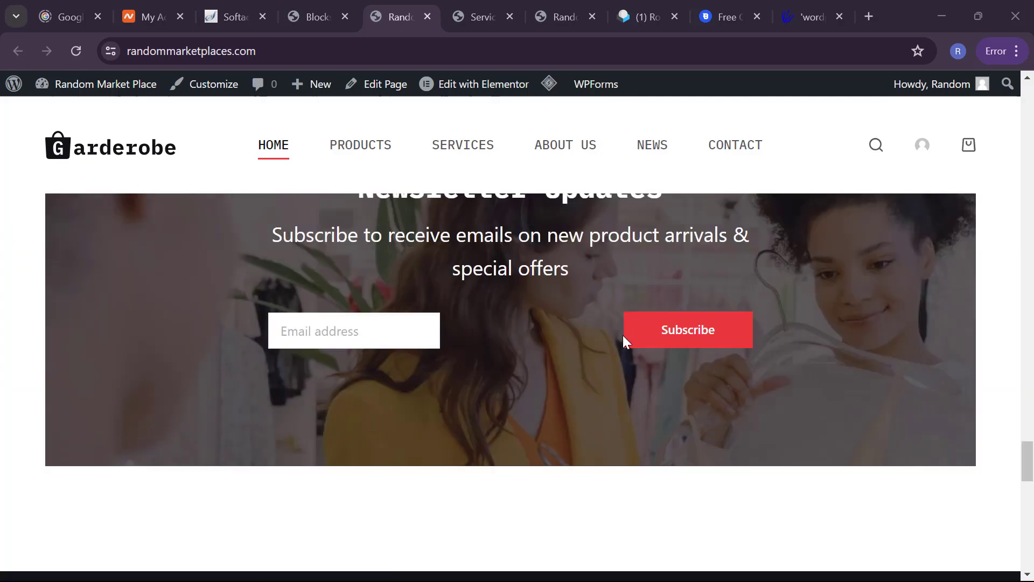
scroll(624, 343, up, 10)
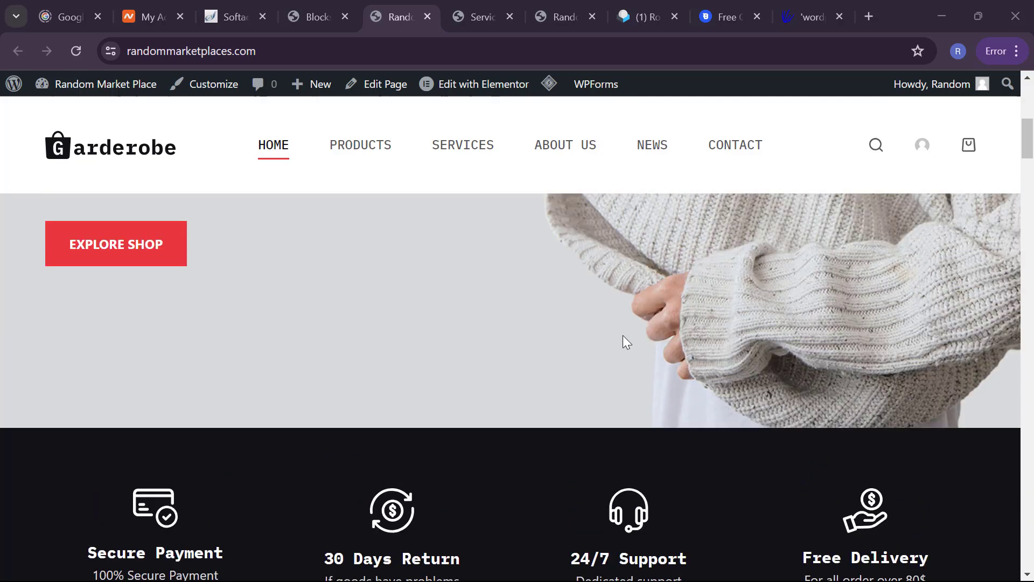
click(92, 394)
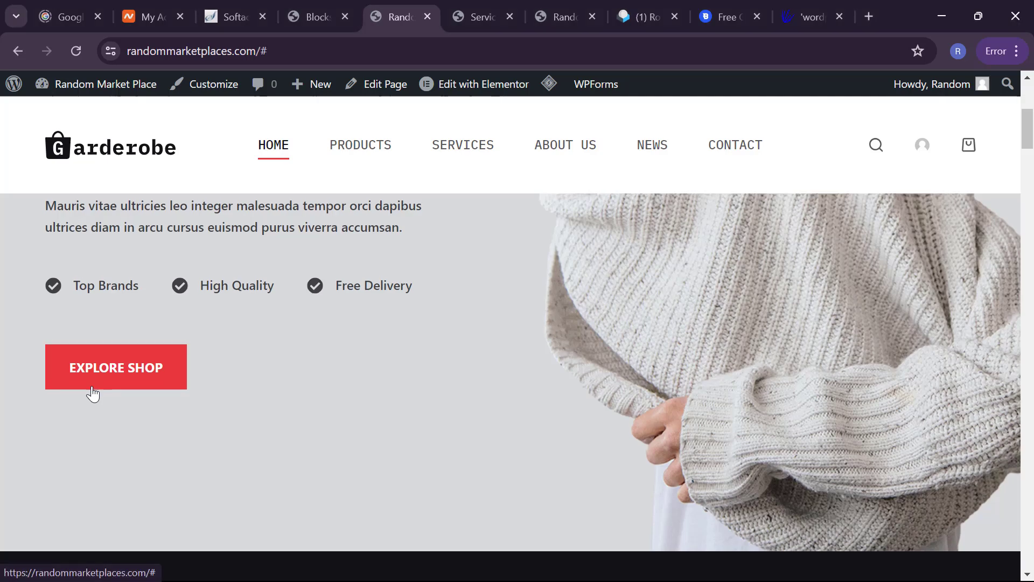
scroll(93, 394, down, 9)
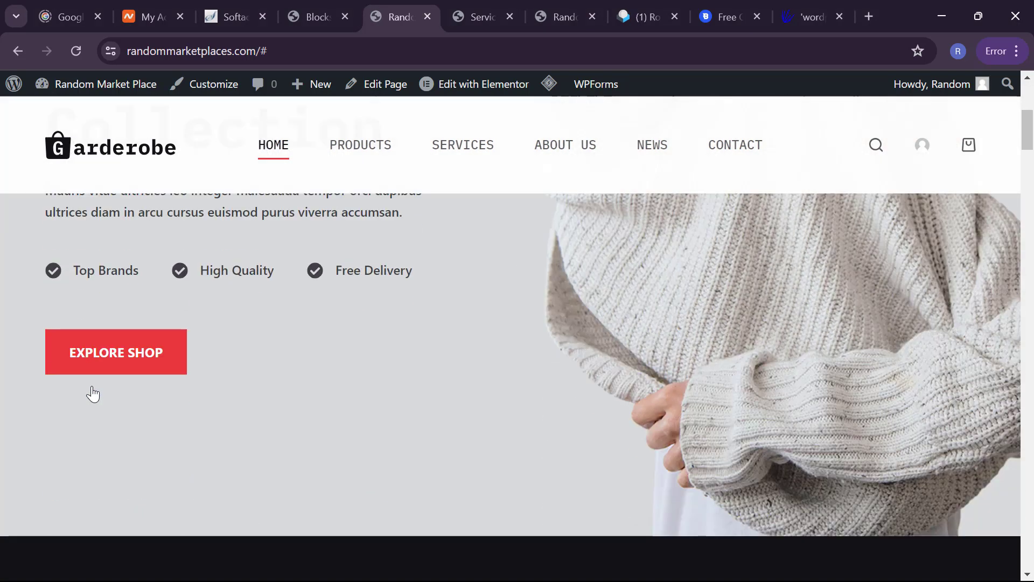
scroll(93, 423, up, 1)
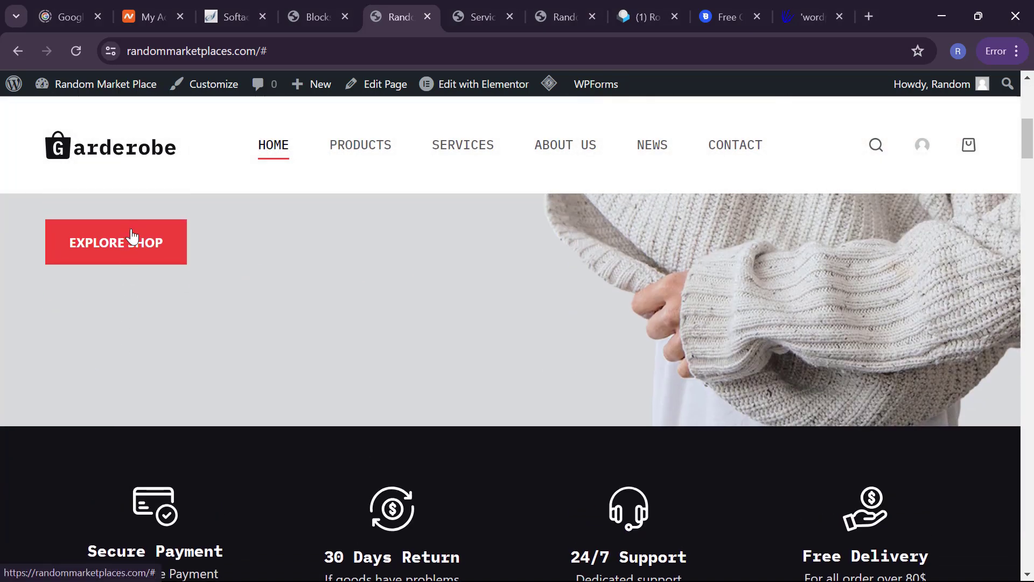
click(135, 261)
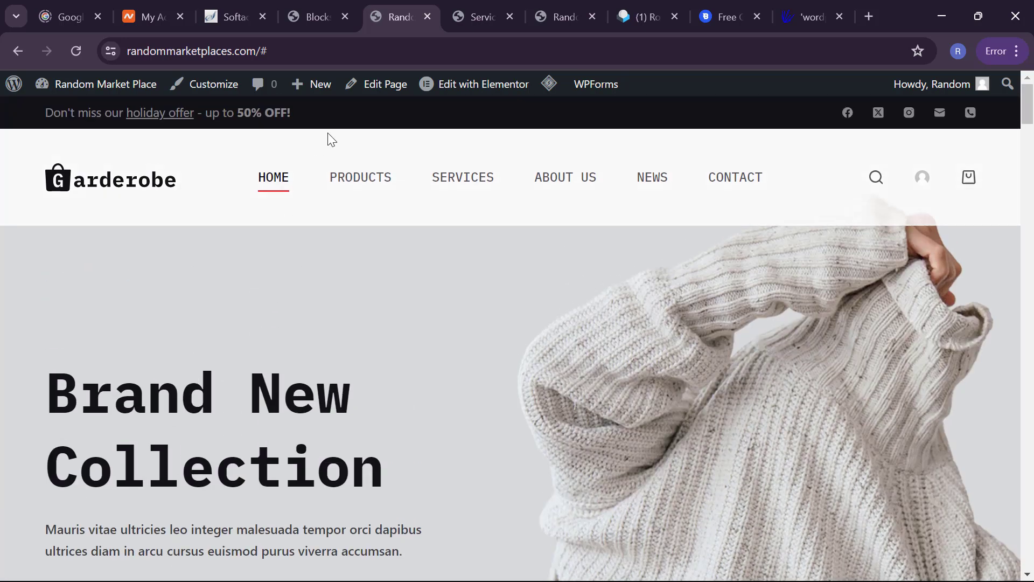
Step: Browse the Products page and lower the maximum price filter to $48
click(361, 170)
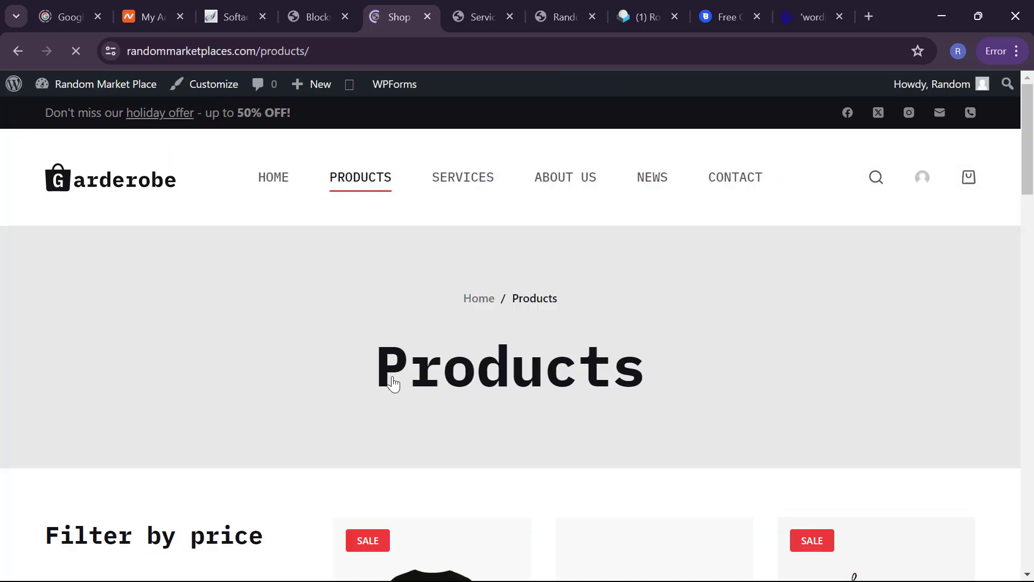
scroll(394, 434, down, 1)
scroll(394, 433, down, 7)
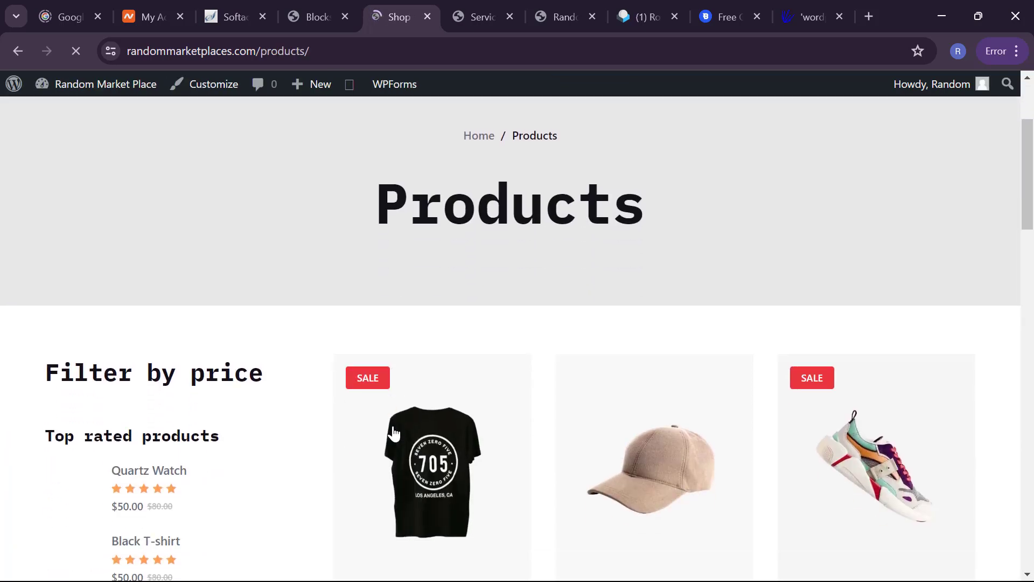
scroll(394, 434, down, 14)
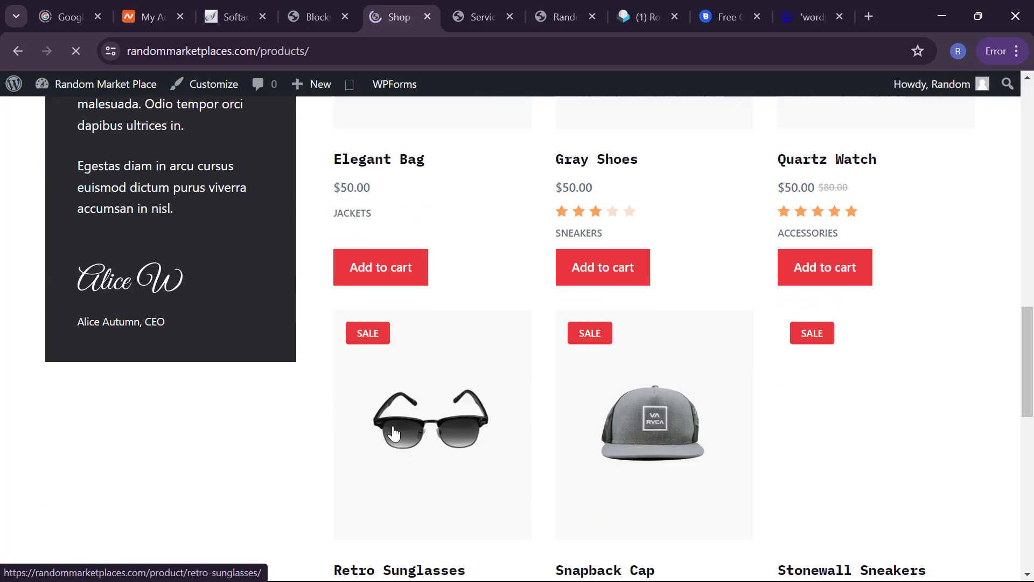
scroll(394, 434, down, 5)
scroll(393, 434, up, 20)
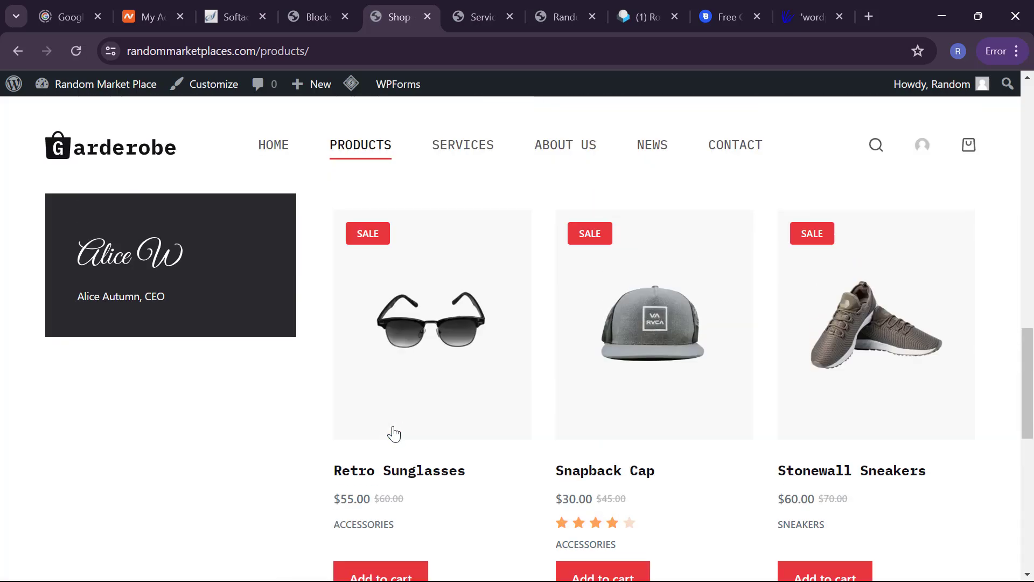
scroll(436, 521, up, 1)
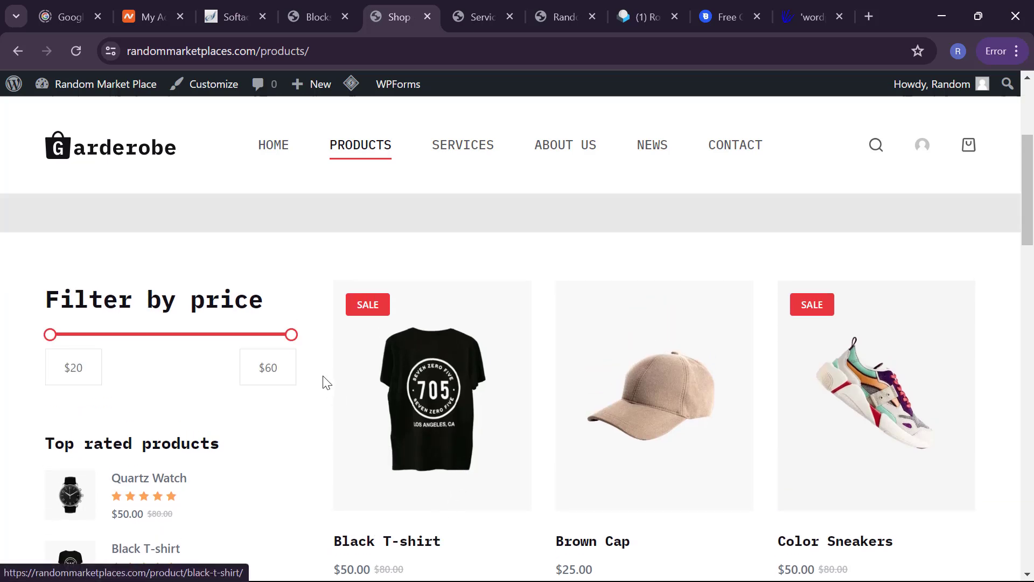
drag(291, 336, 374, 342)
Step: Add the Elegant Bag to the cart and open the cart
scroll(561, 422, down, 8)
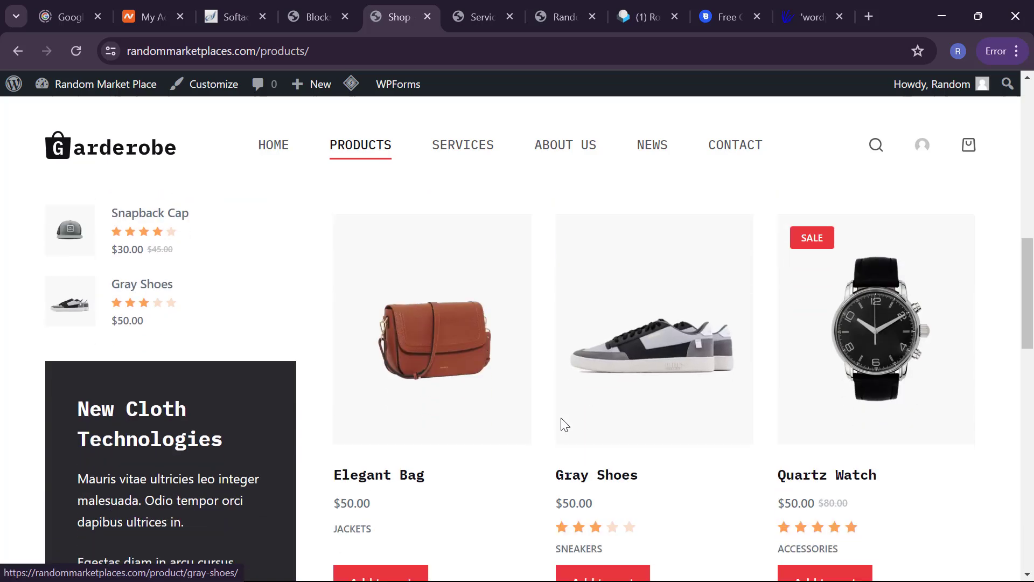
scroll(562, 424, down, 3)
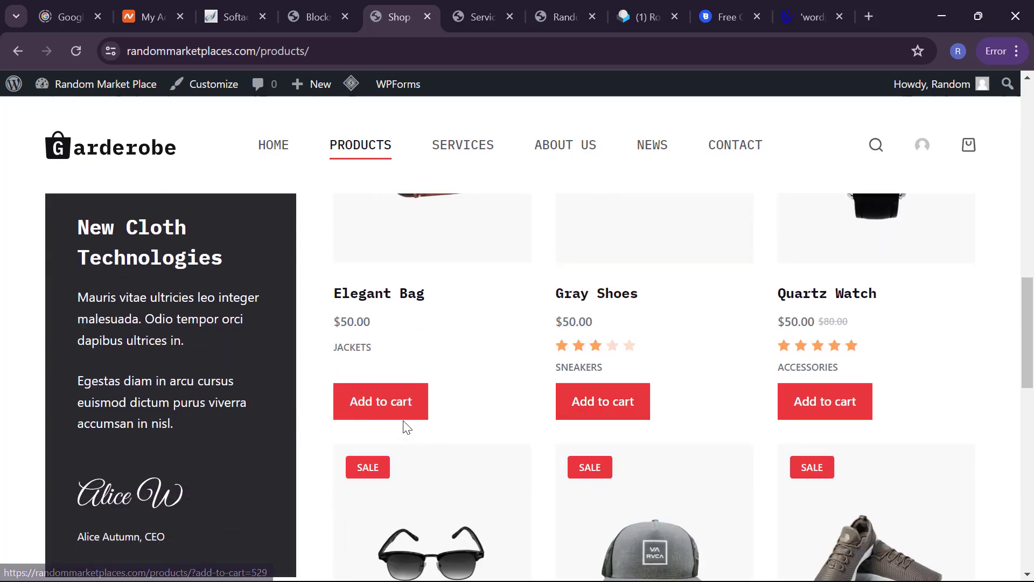
click(394, 419)
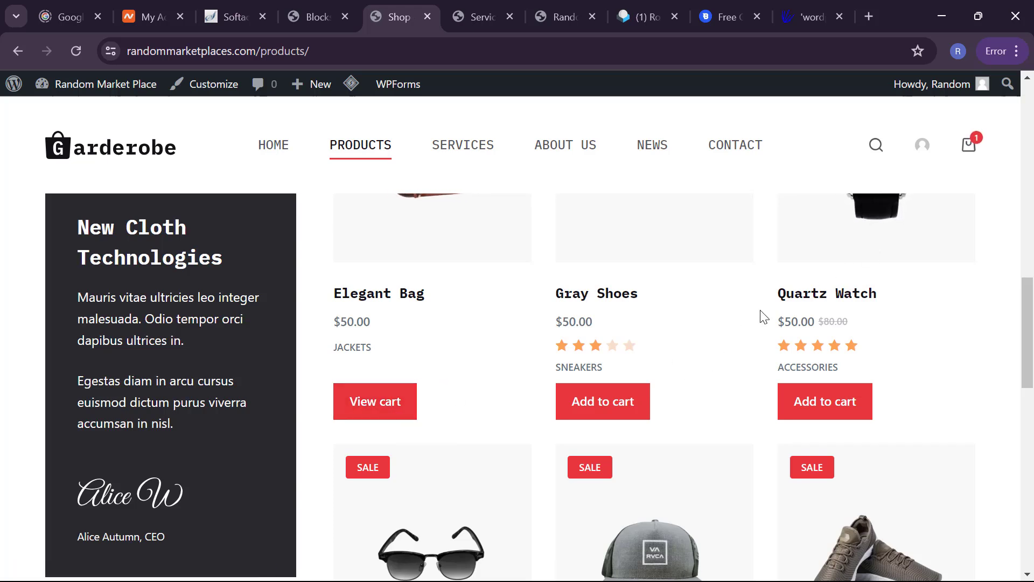
click(965, 157)
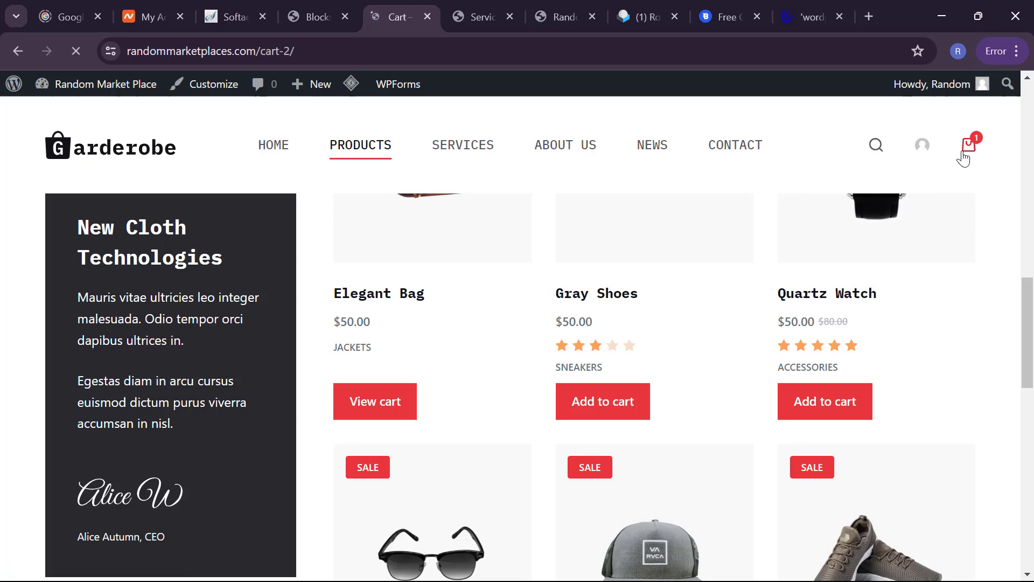
Step: Keep the Elegant Bag quantity at 1 and proceed to checkout
scroll(612, 431, down, 3)
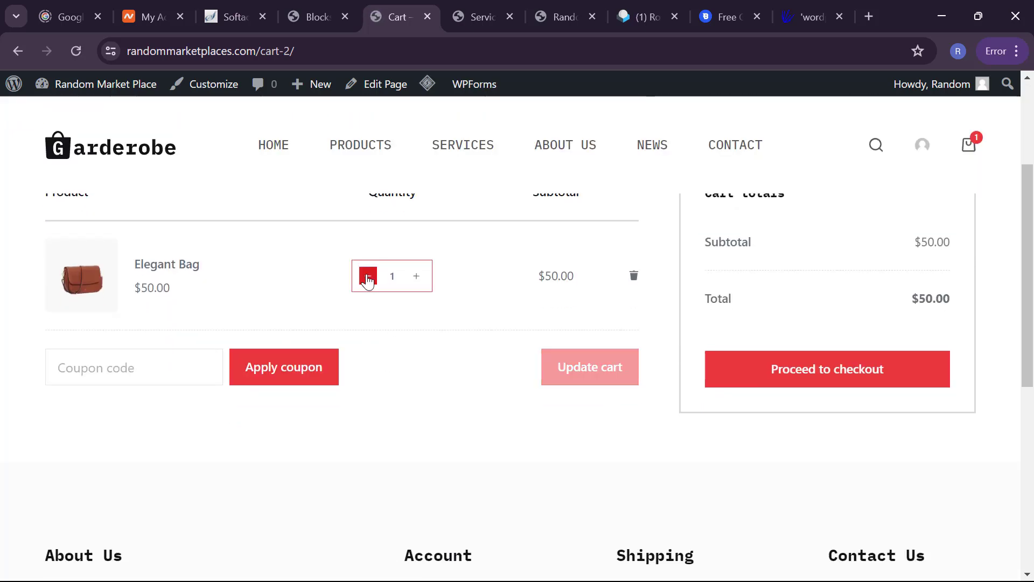
click(368, 276)
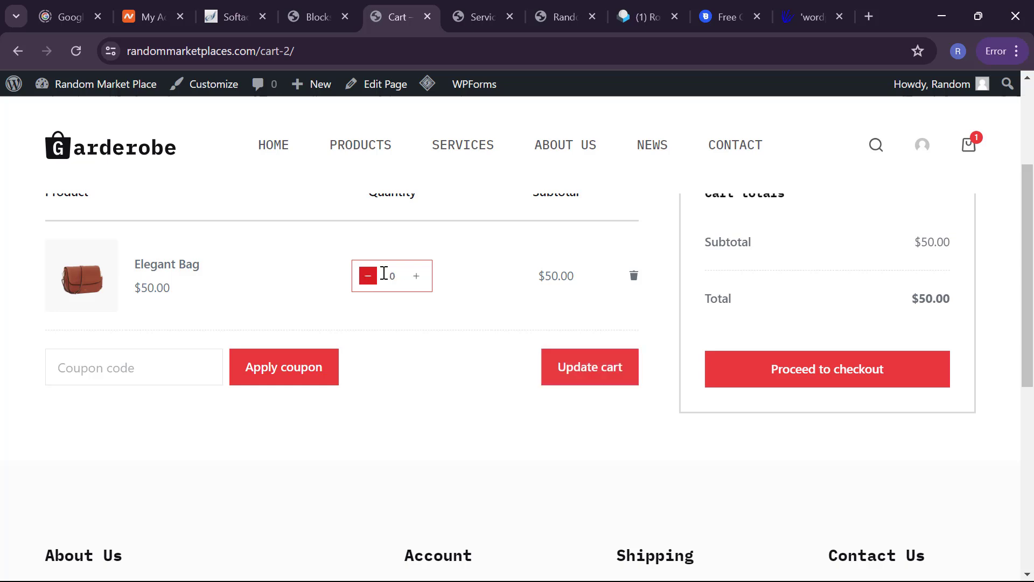
click(416, 276)
click(766, 382)
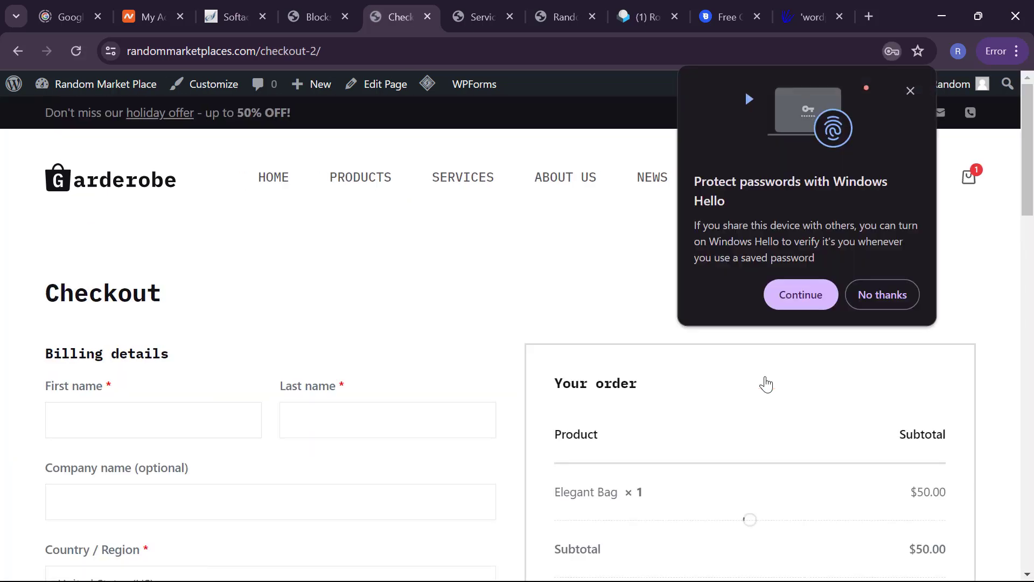
Step: Decline the Windows Hello prompt and scroll the checkout to the no-payment-methods notice and back
click(874, 296)
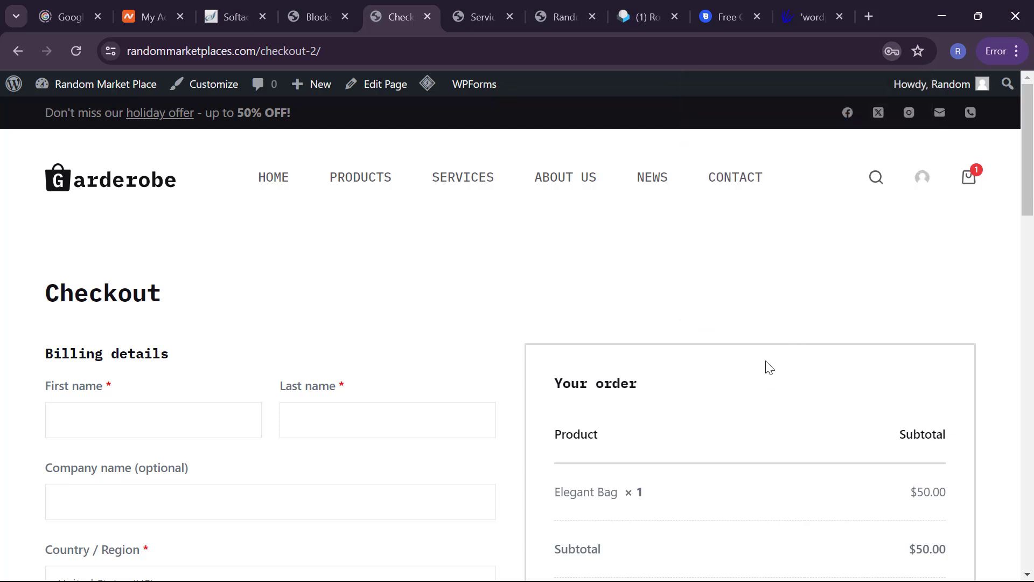
scroll(767, 365, down, 7)
scroll(766, 362, down, 8)
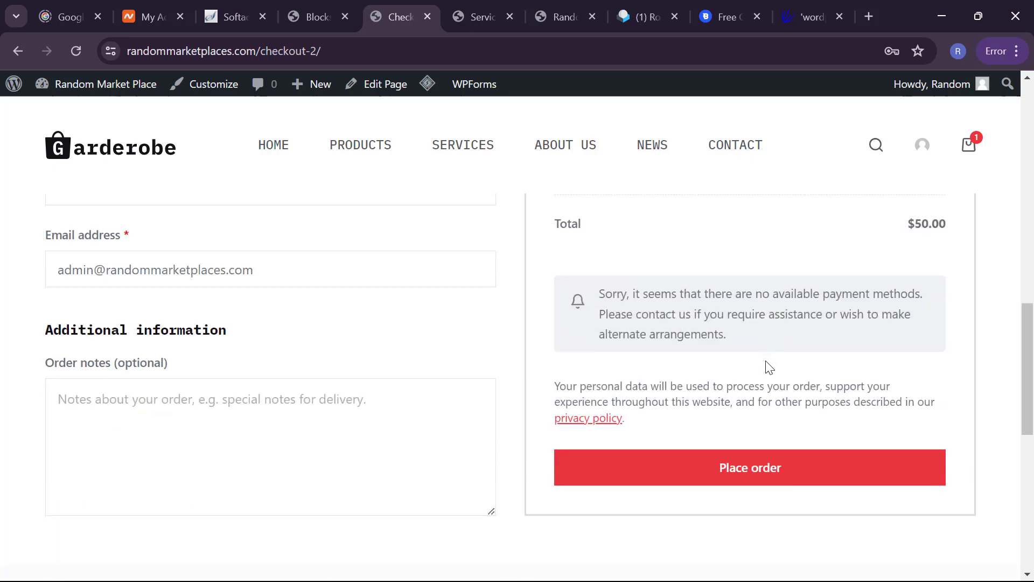
scroll(765, 361, up, 3)
scroll(766, 360, down, 7)
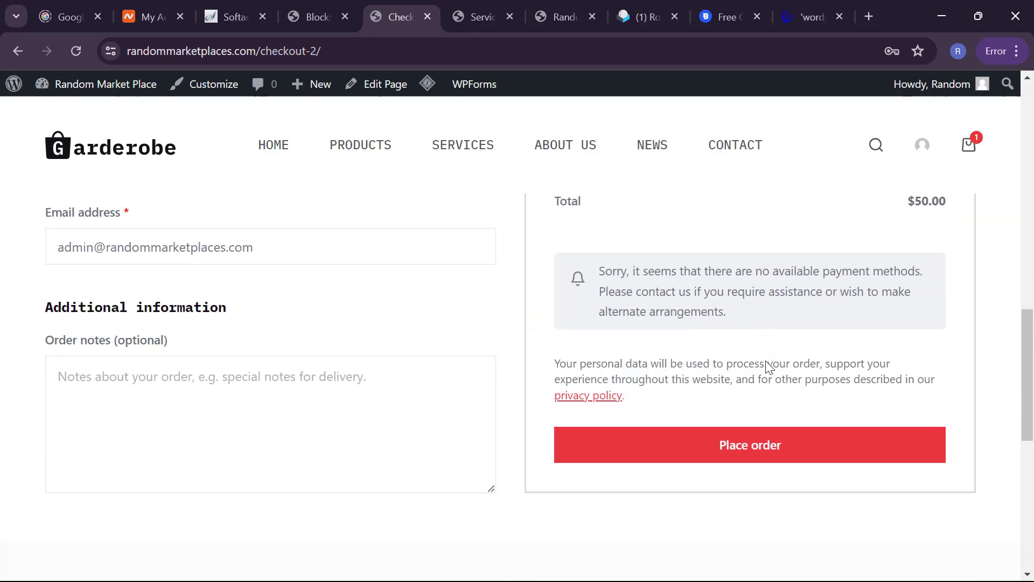
scroll(765, 361, up, 1)
scroll(766, 361, up, 7)
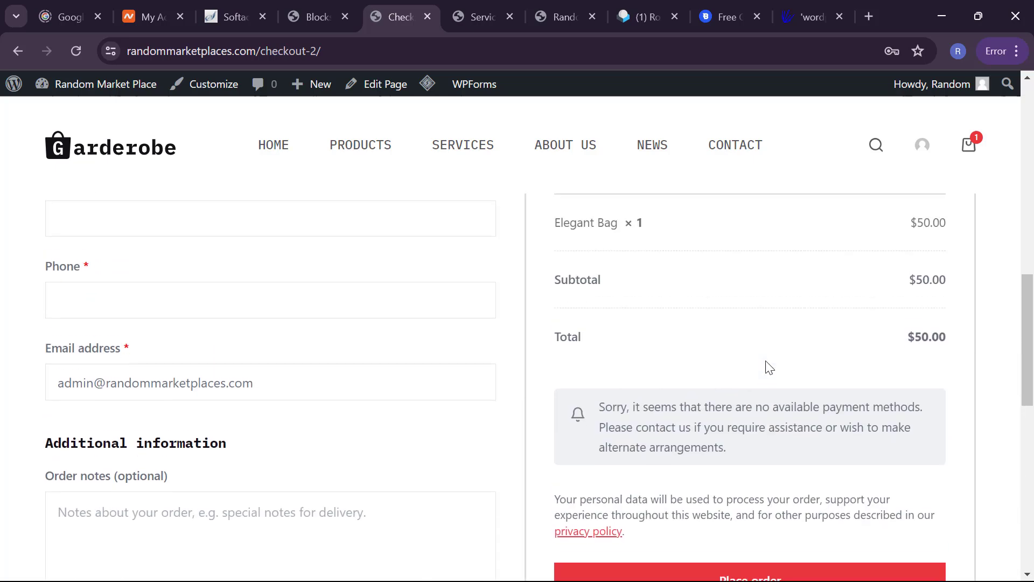
scroll(766, 361, down, 1)
scroll(769, 368, down, 1)
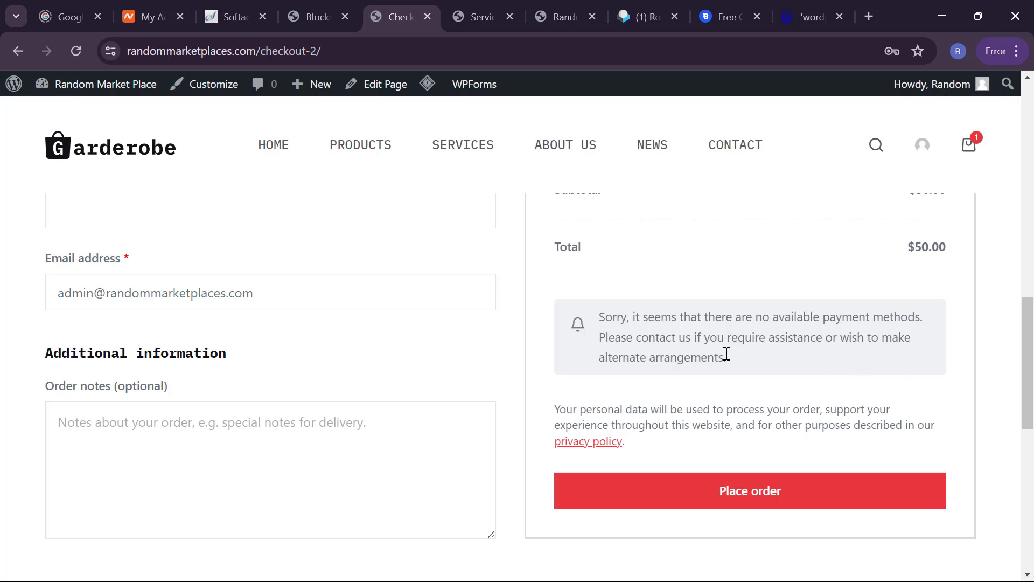
scroll(734, 367, up, 3)
scroll(733, 367, up, 12)
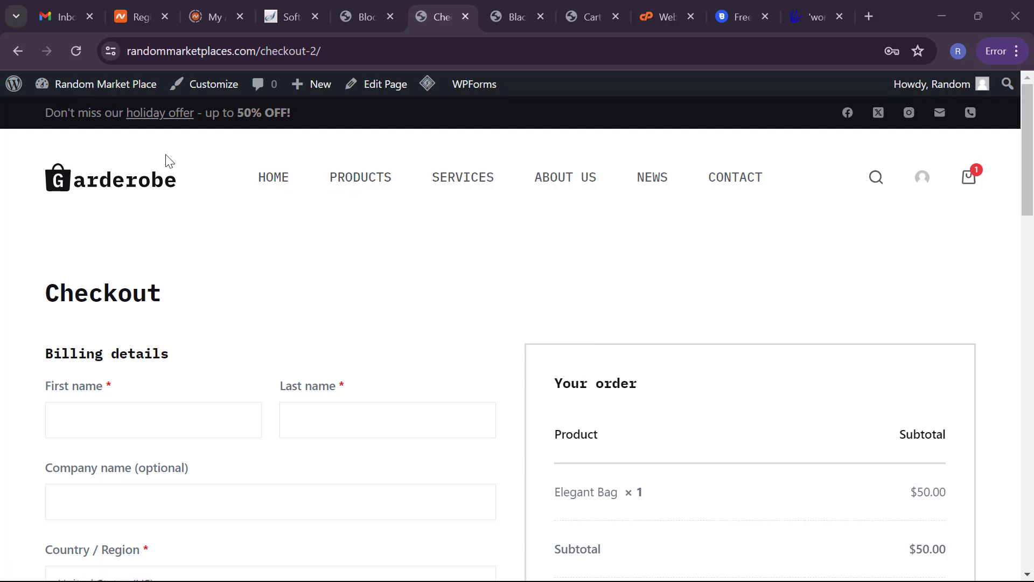
mouse_move(114, 85)
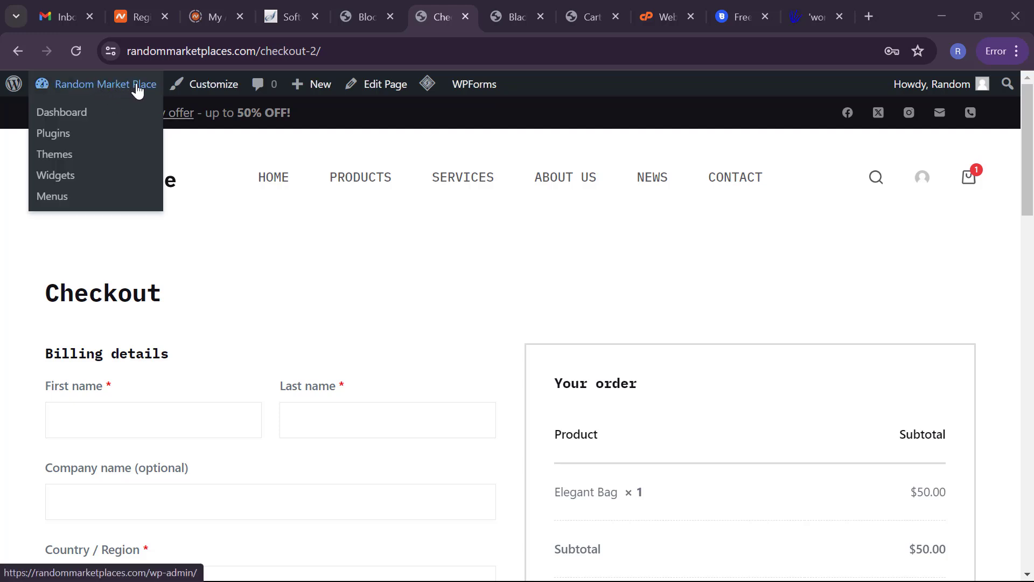
Step: Go to the Random Market Place admin dashboard and scroll down toward Products
click(104, 114)
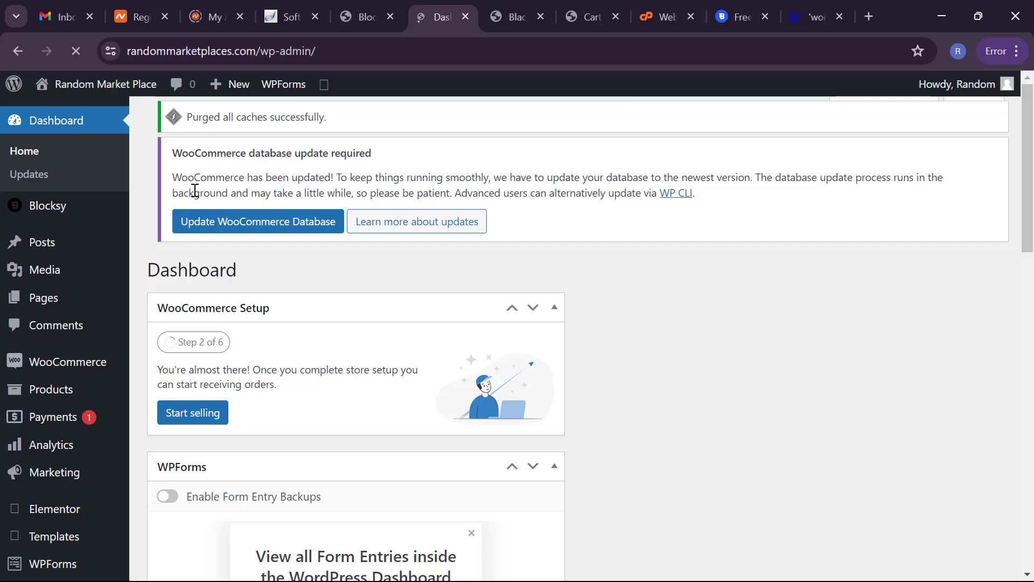
scroll(195, 190, down, 2)
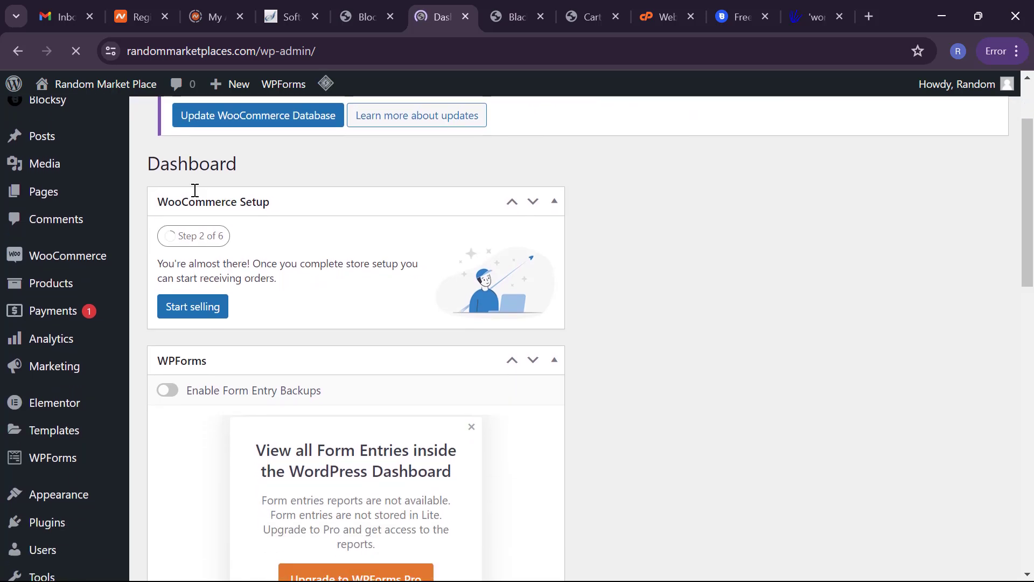
scroll(48, 272, down, 1)
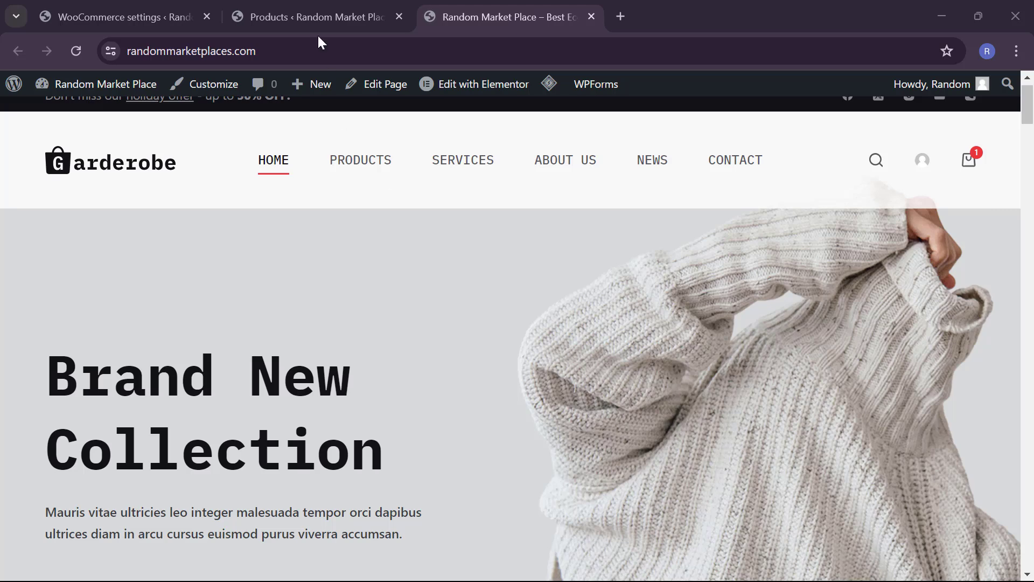
Step: Switch to the All Products list and scroll through its nine published products
click(308, 3)
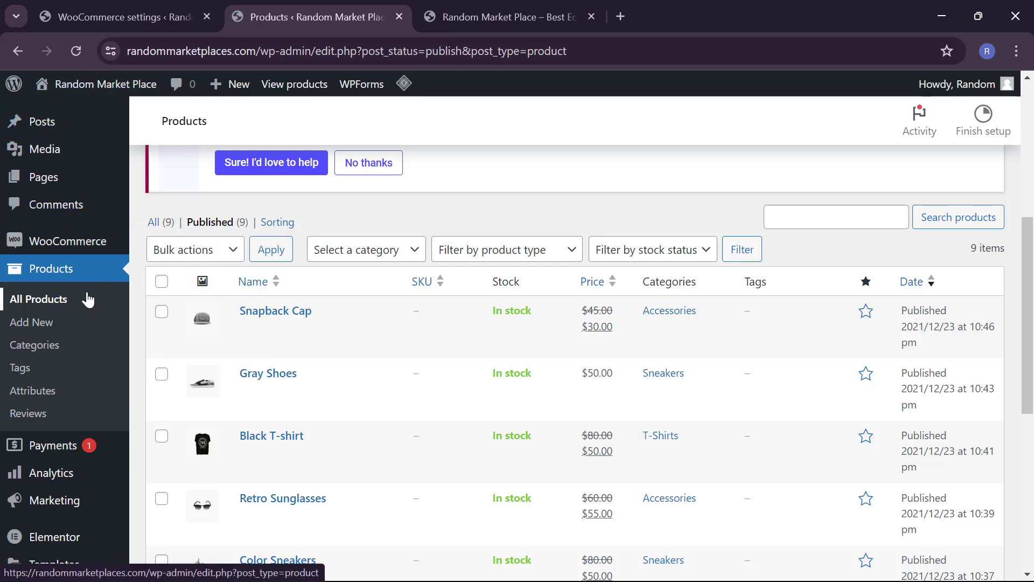
scroll(242, 315, down, 1)
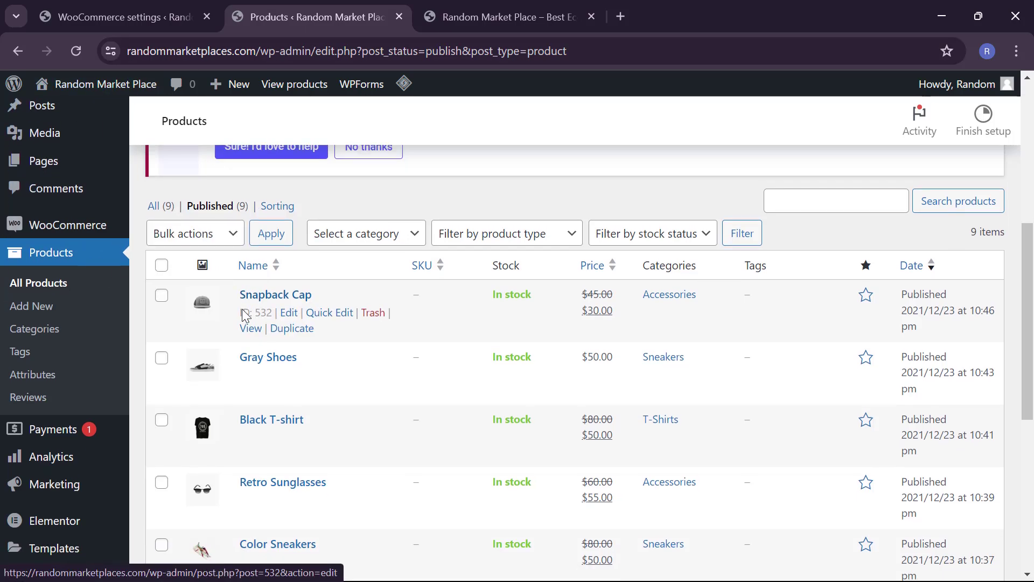
scroll(245, 315, up, 2)
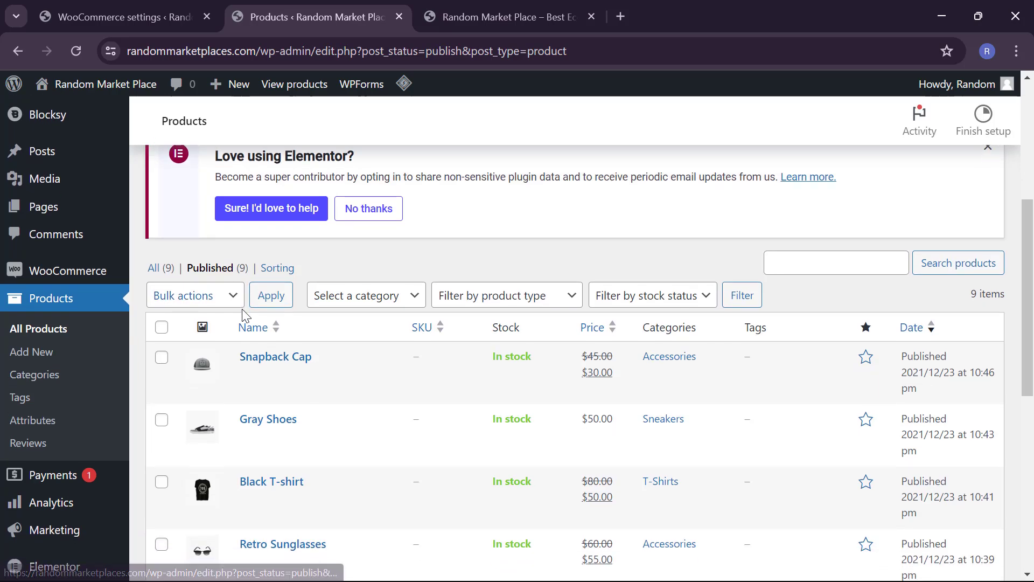
scroll(245, 315, down, 1)
scroll(245, 315, down, 2)
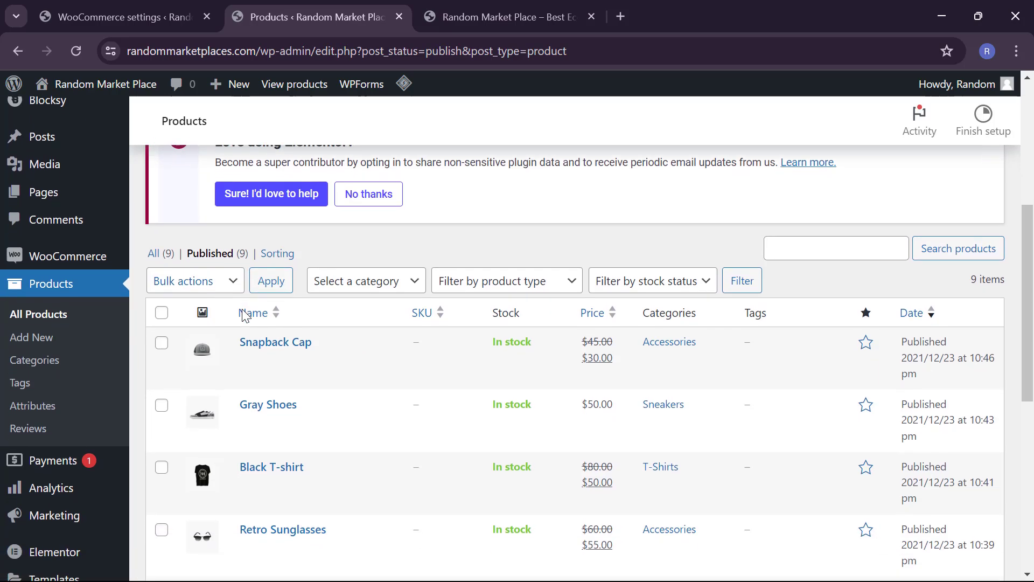
scroll(241, 308, down, 1)
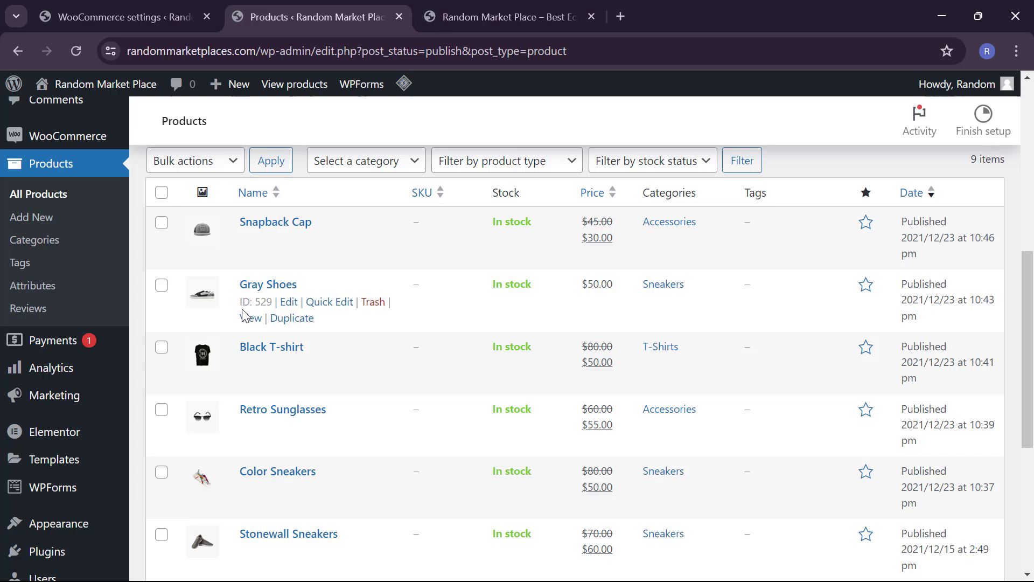
Step: Select all nine products and bulk-move them to the Trash
click(162, 370)
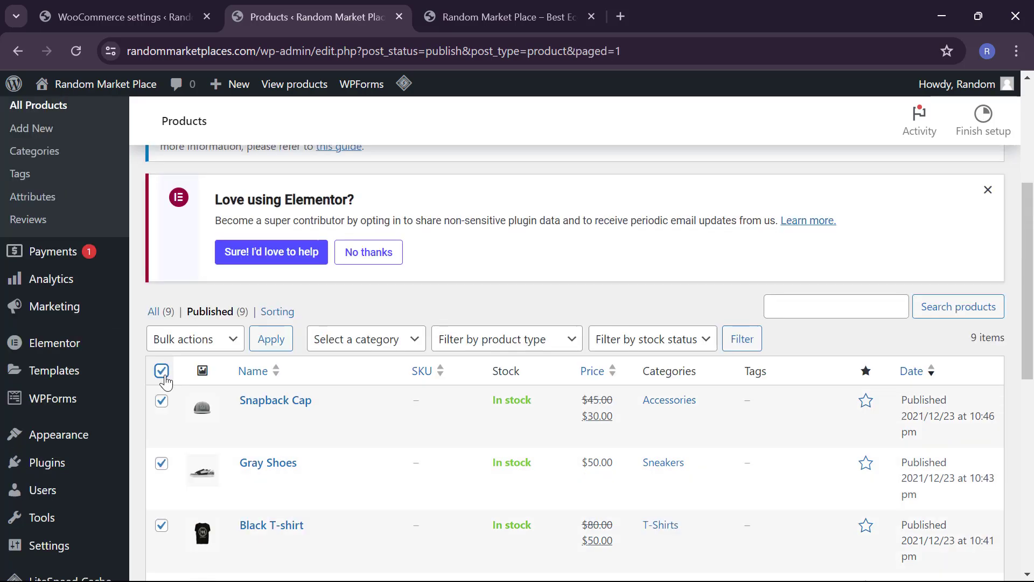
click(178, 339)
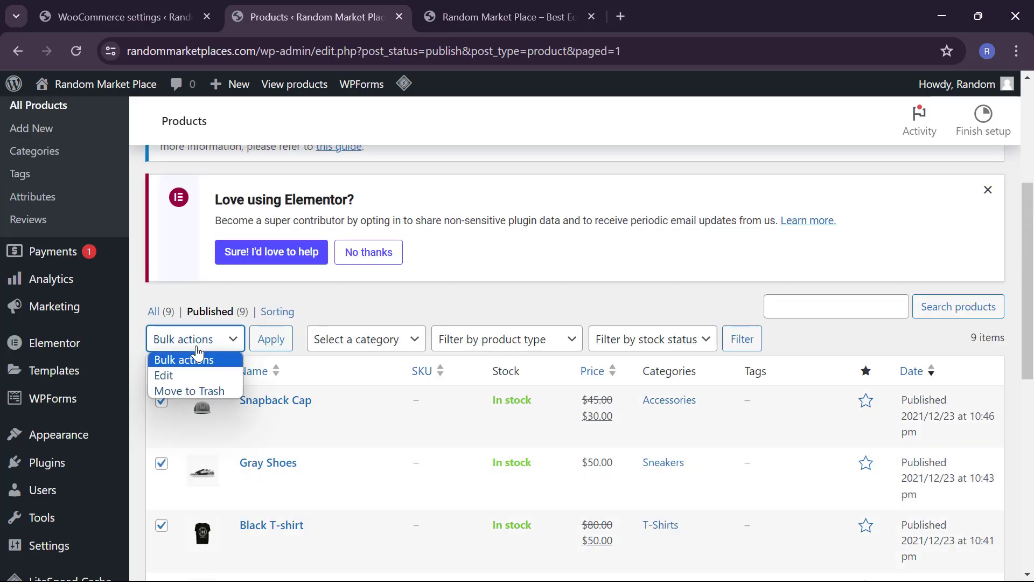
click(199, 391)
click(280, 343)
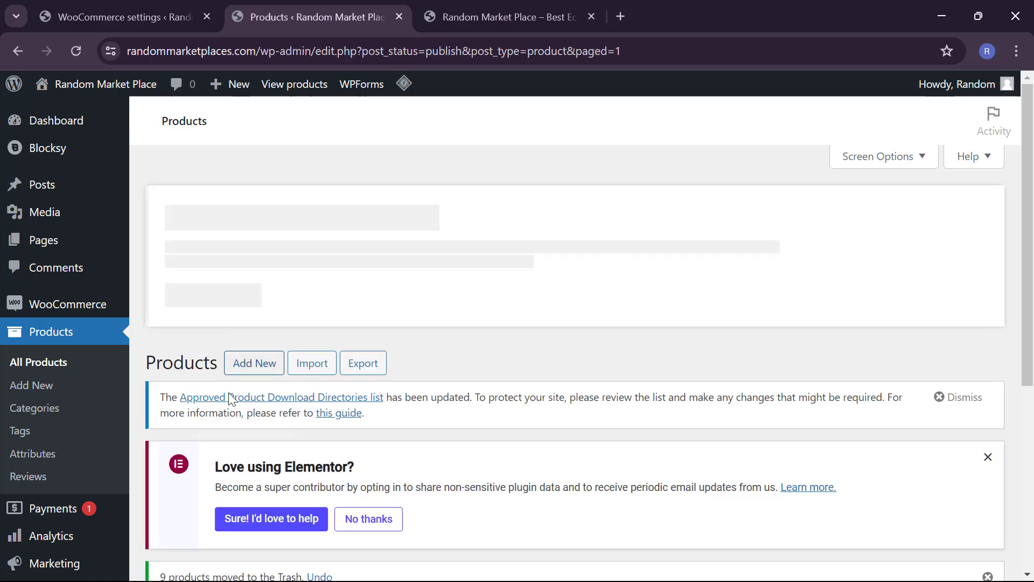
Step: Check the Trash (9) list, then go back to the storefront home page
scroll(241, 442, down, 3)
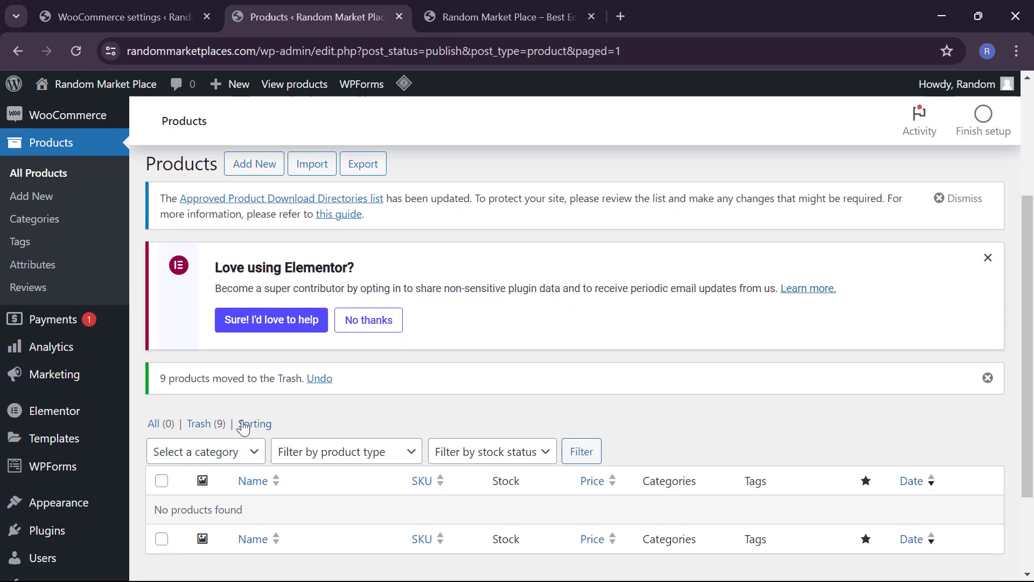
click(206, 425)
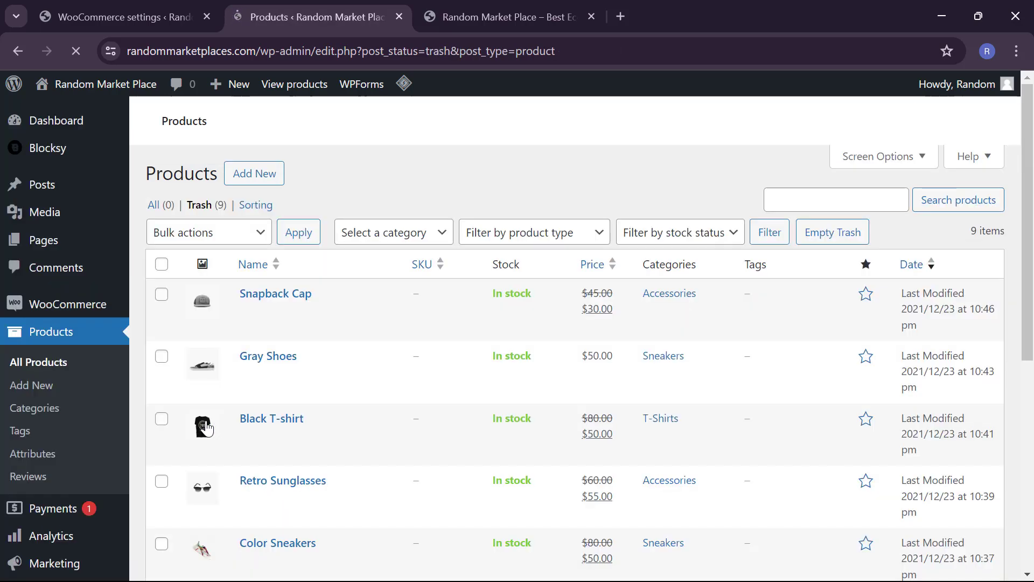
scroll(207, 428, down, 4)
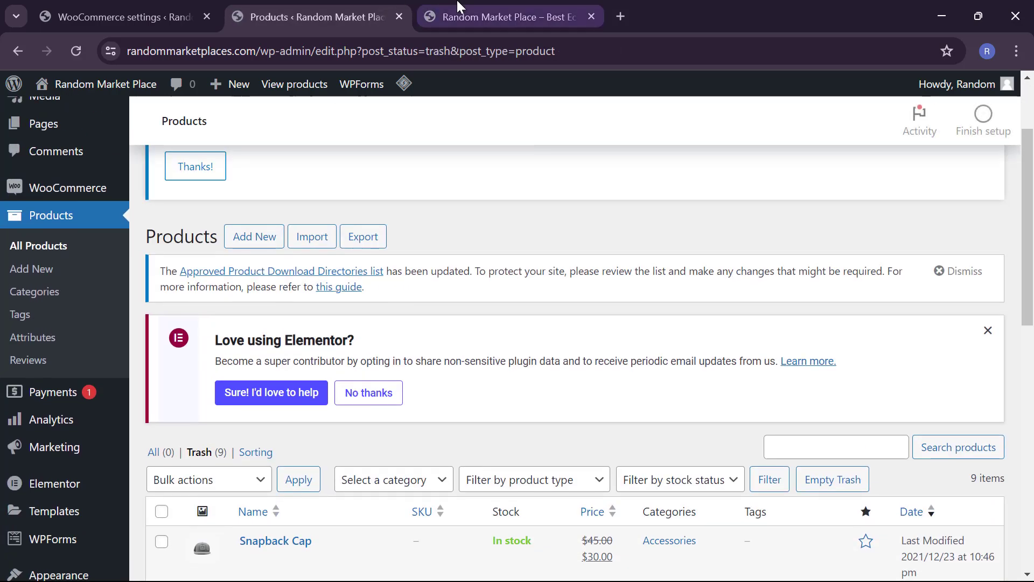
click(457, 9)
scroll(401, 360, down, 12)
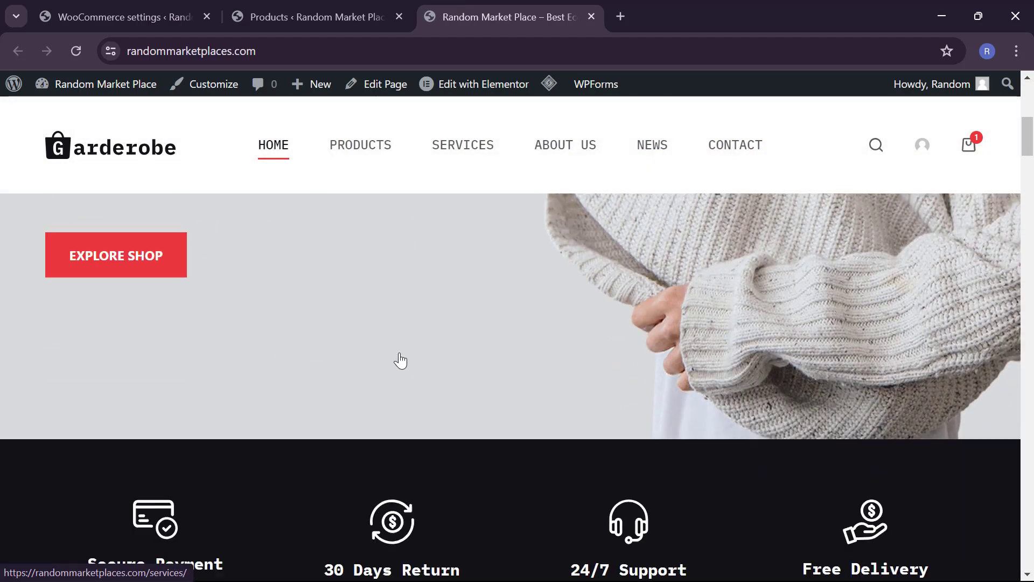
scroll(400, 360, down, 4)
scroll(400, 360, up, 3)
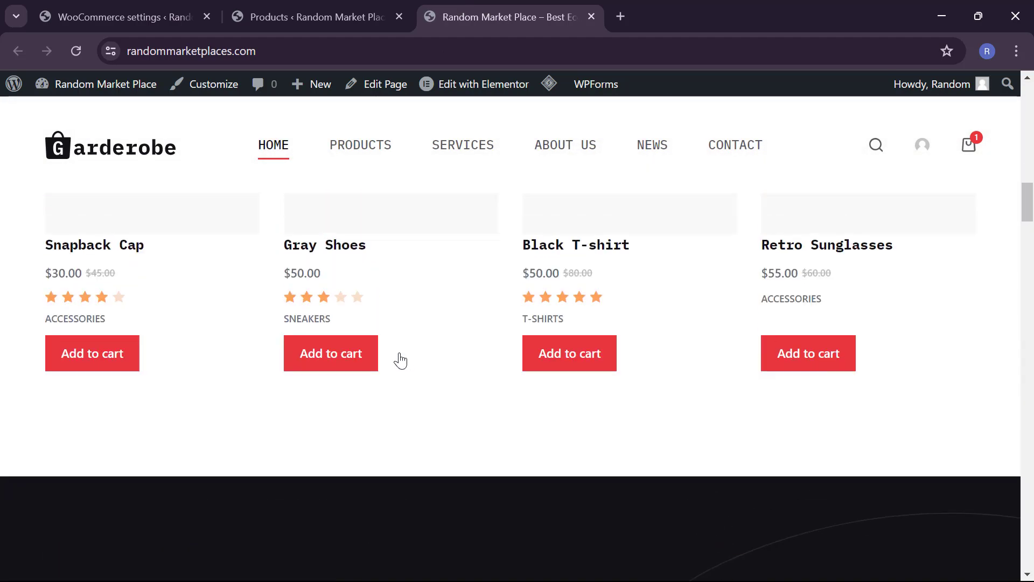
scroll(400, 361, down, 1)
scroll(400, 361, up, 1)
scroll(400, 361, up, 4)
scroll(400, 360, down, 9)
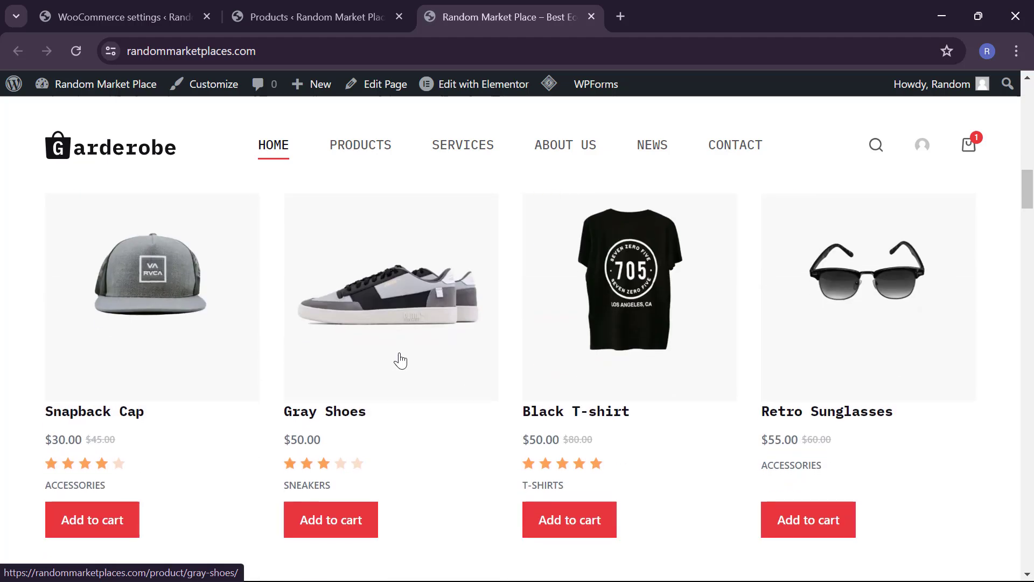
scroll(401, 361, down, 1)
scroll(400, 360, up, 6)
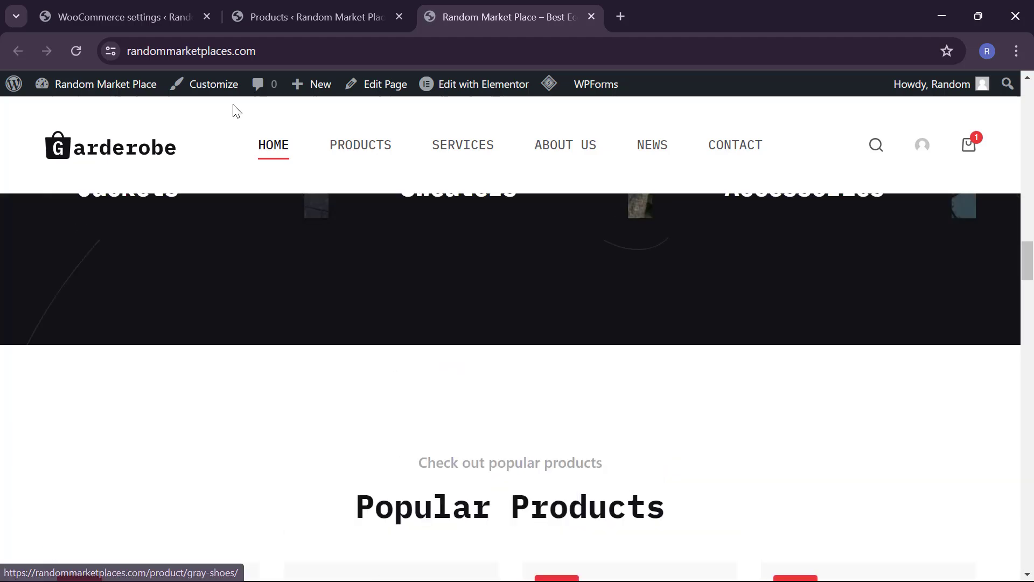
click(76, 51)
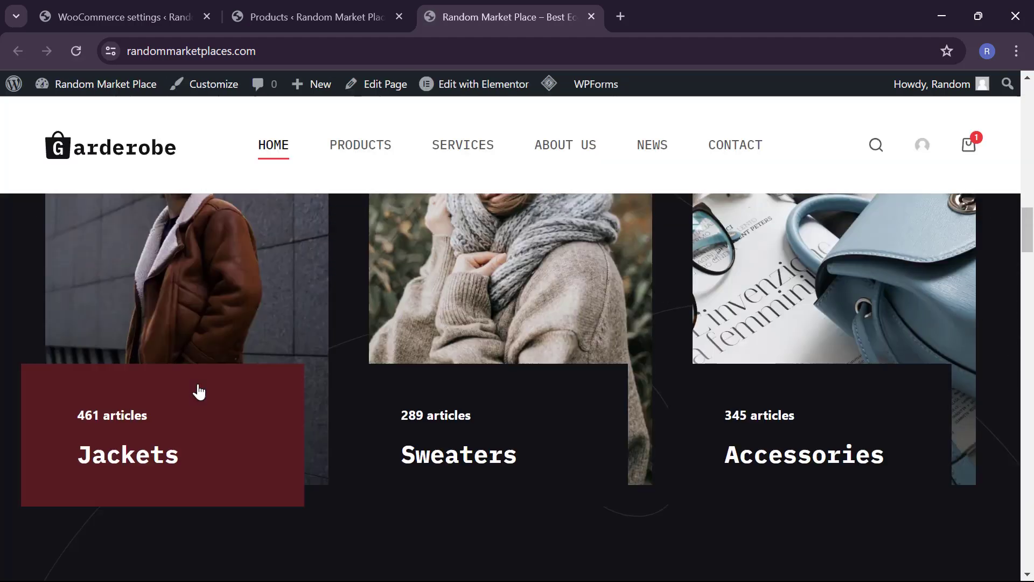
scroll(199, 393, up, 10)
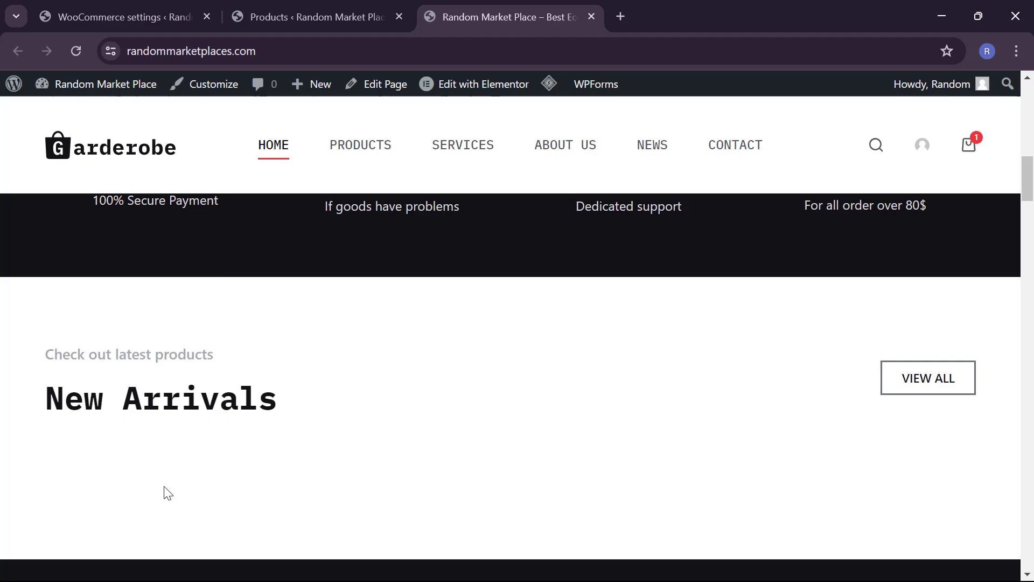
scroll(259, 501, down, 10)
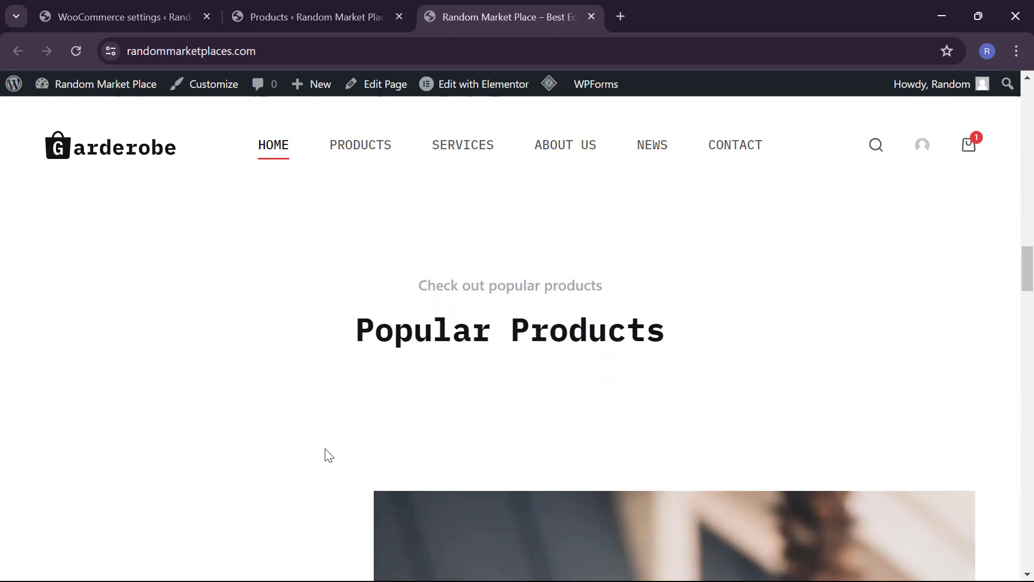
scroll(330, 423, down, 2)
scroll(331, 423, up, 8)
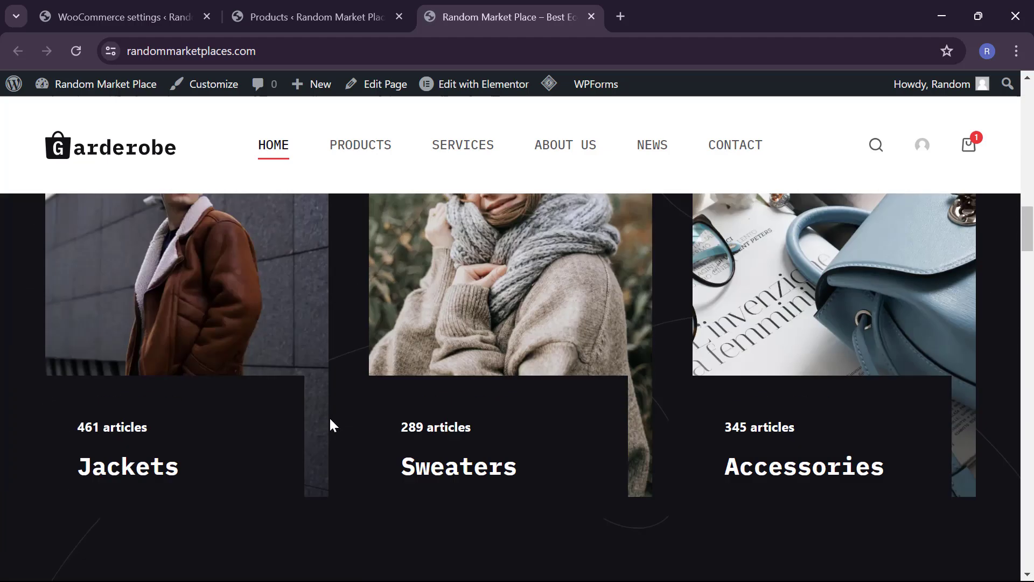
scroll(330, 426, up, 6)
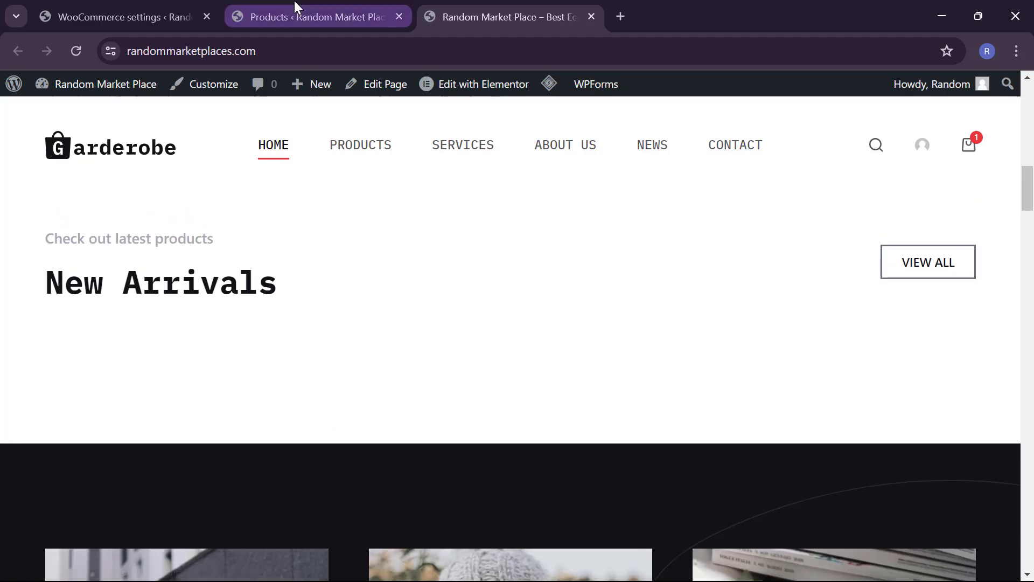
Step: Return to the Products admin list and start a blank new product with Add New
click(295, 12)
scroll(312, 228, down, 2)
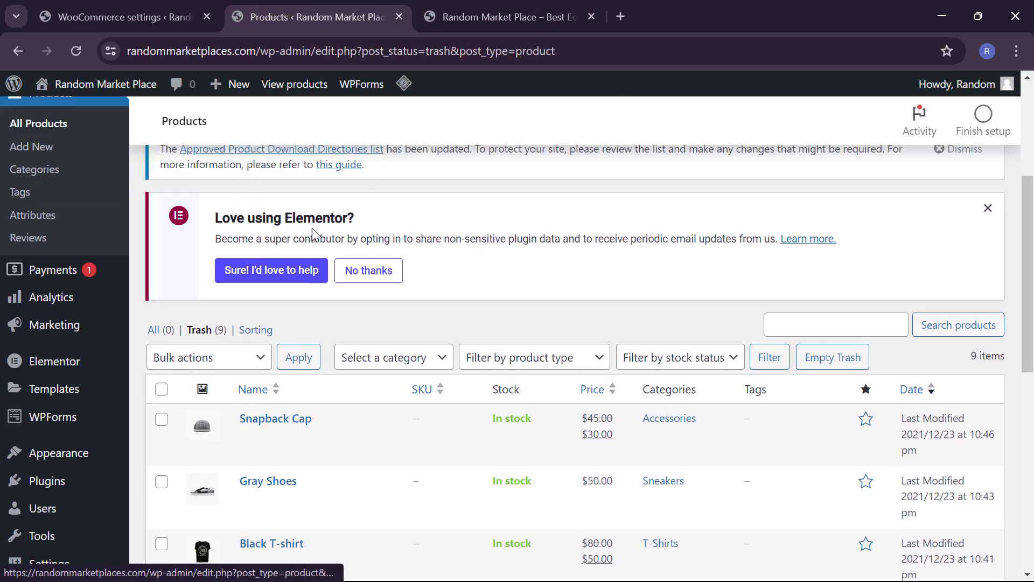
scroll(312, 228, up, 1)
scroll(193, 346, up, 2)
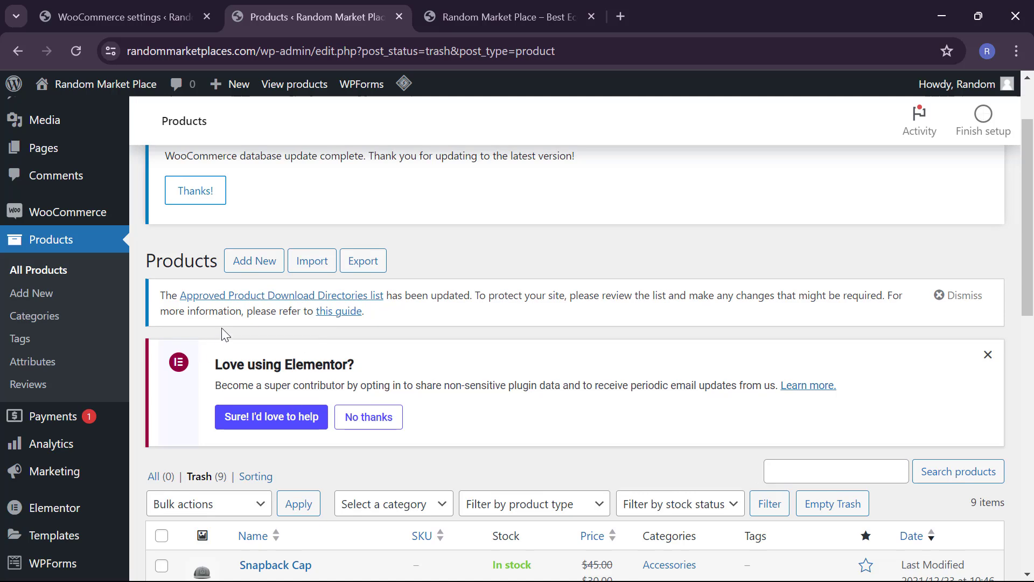
click(255, 263)
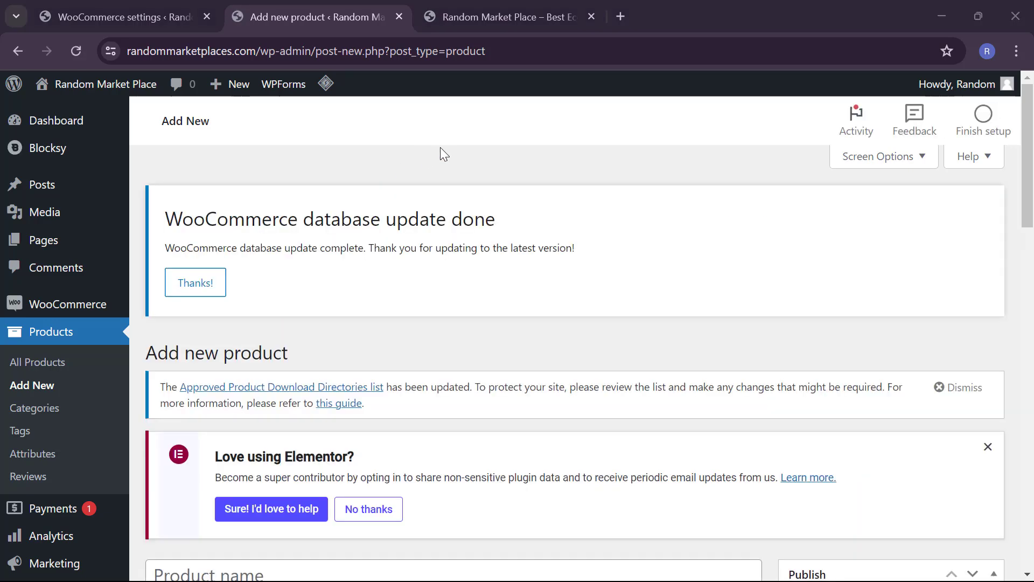
Step: Name the new product 'Men's T shirt'
scroll(496, 293, down, 6)
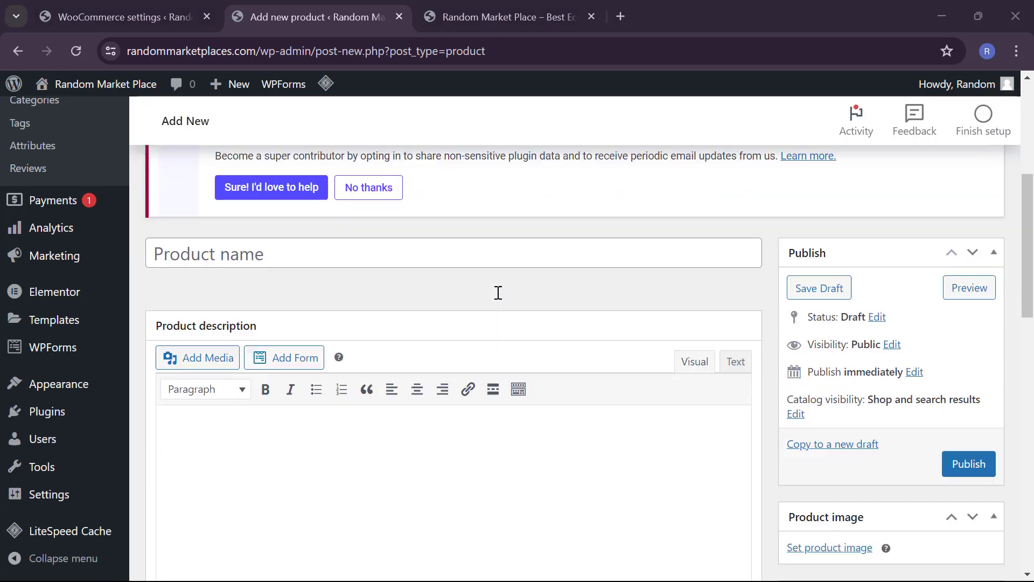
click(481, 251)
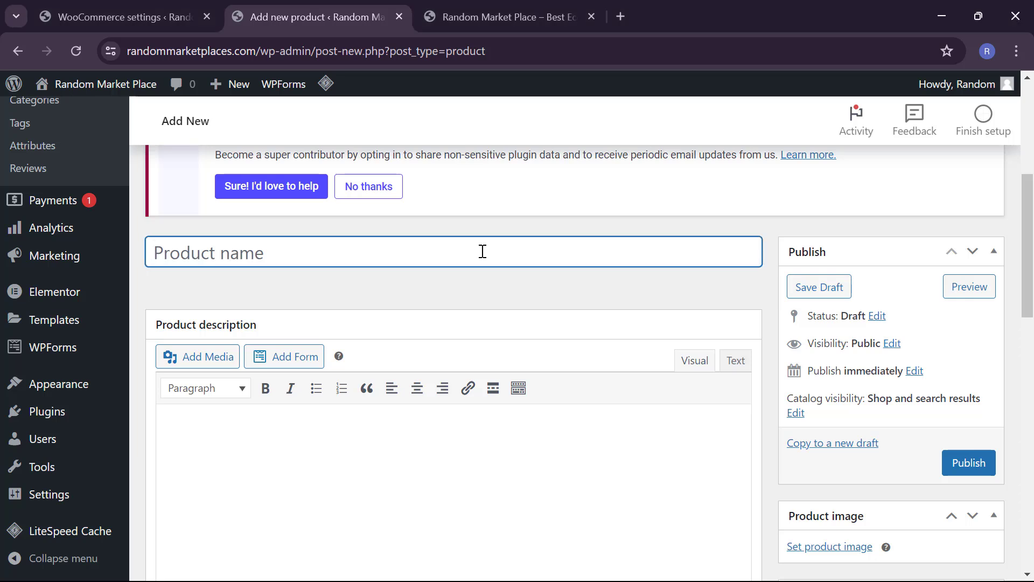
text(Mens)
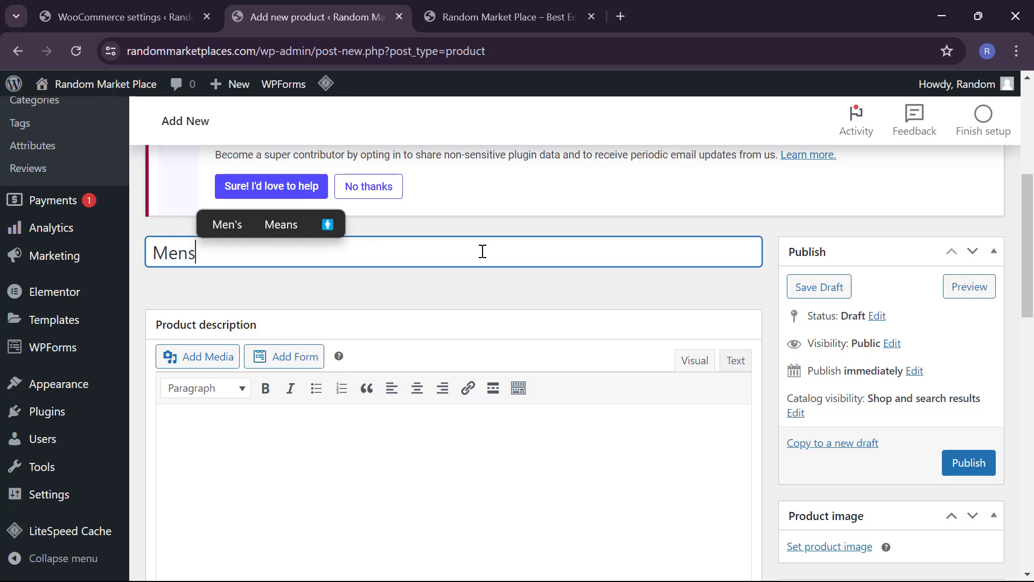
click(240, 230)
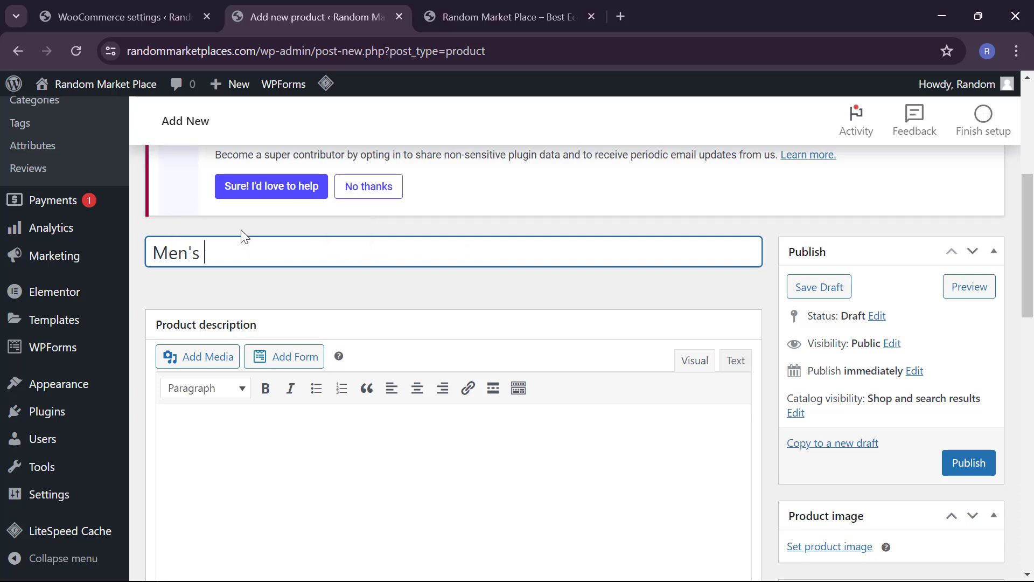
text(T)
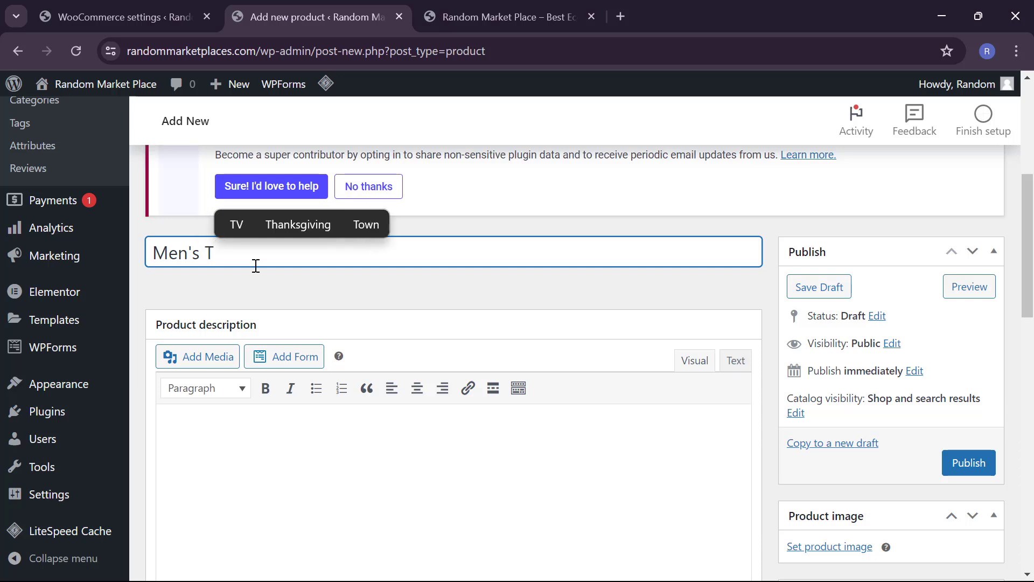
text( shirt)
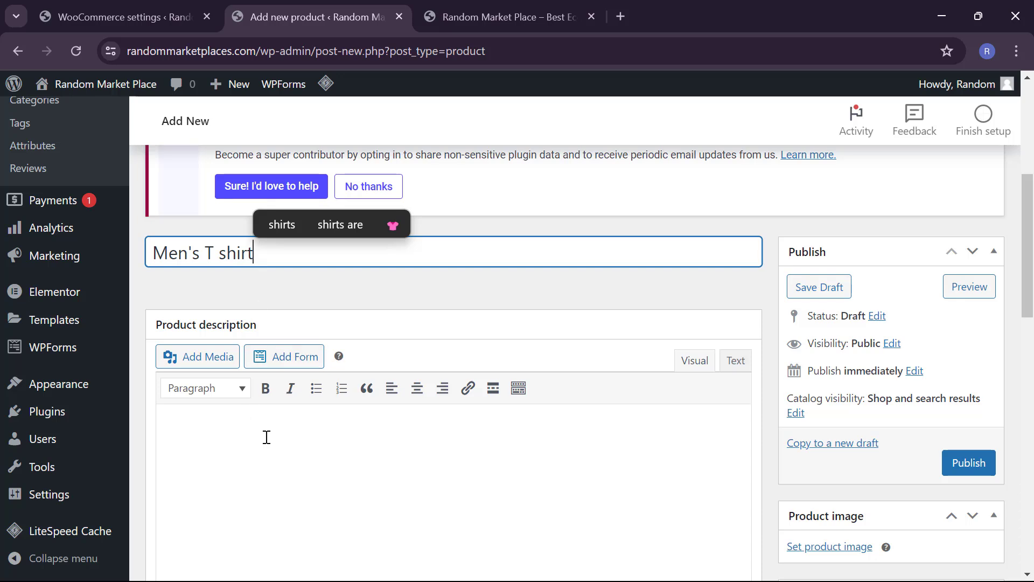
Step: Paste the prepared bulleted description into the product description editor
scroll(267, 437, down, 10)
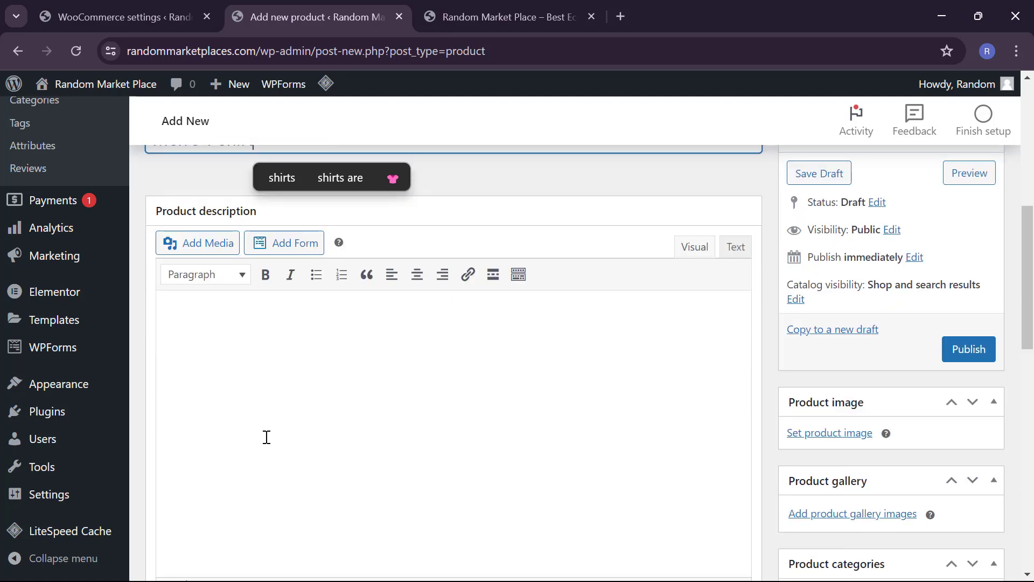
scroll(266, 437, down, 4)
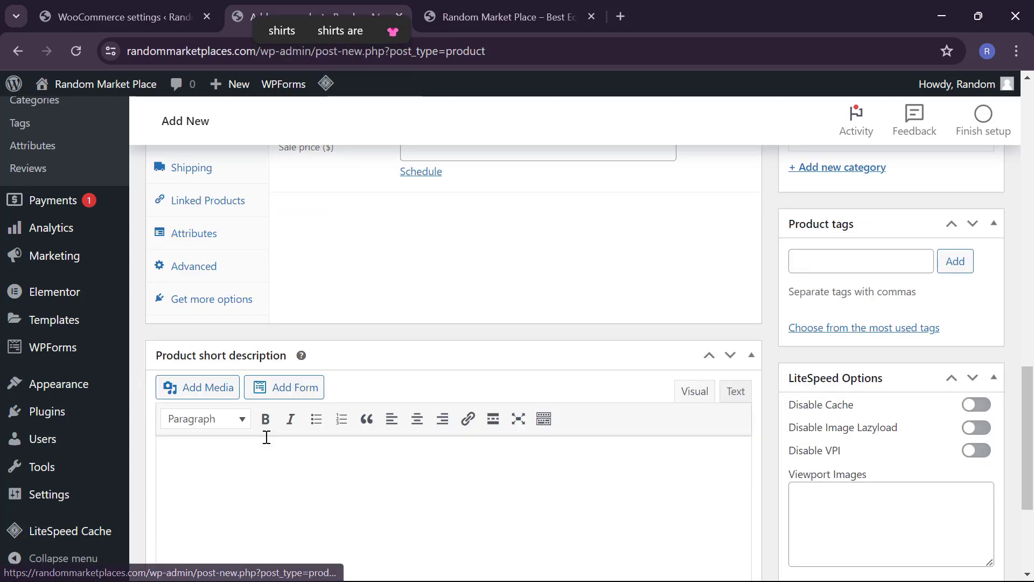
scroll(266, 437, up, 4)
scroll(266, 437, up, 4)
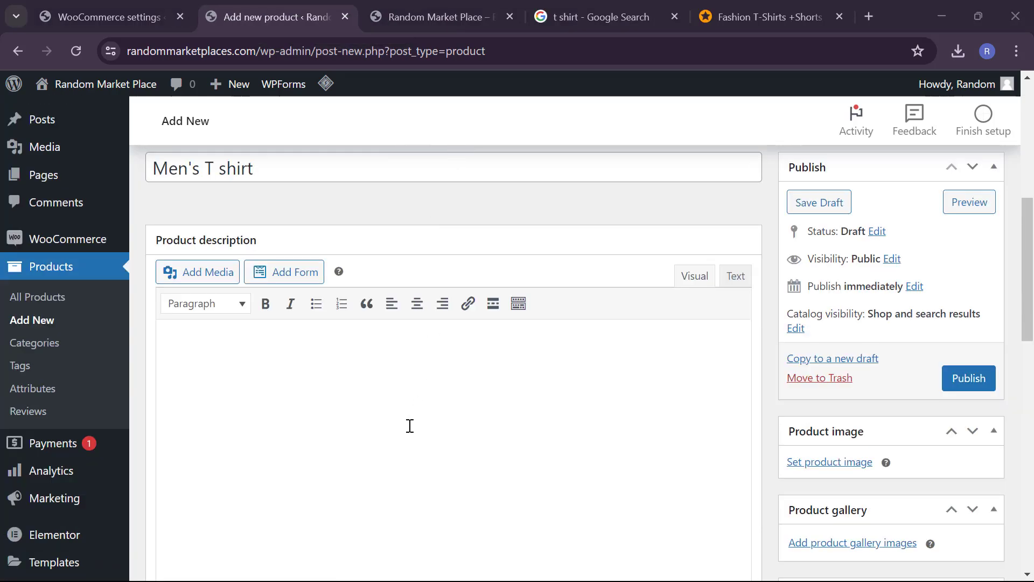
click(409, 426)
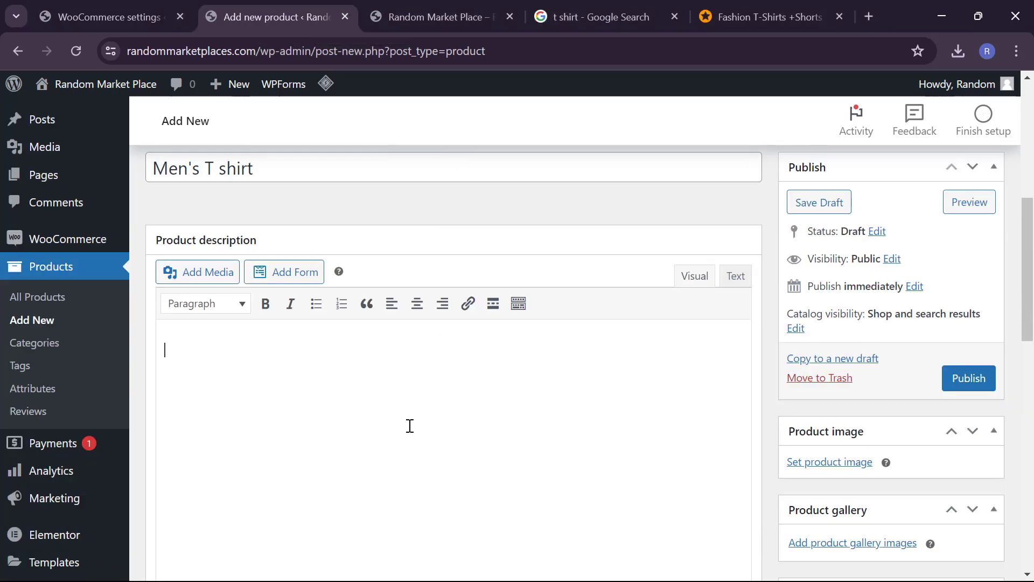
key(ctrl+v)
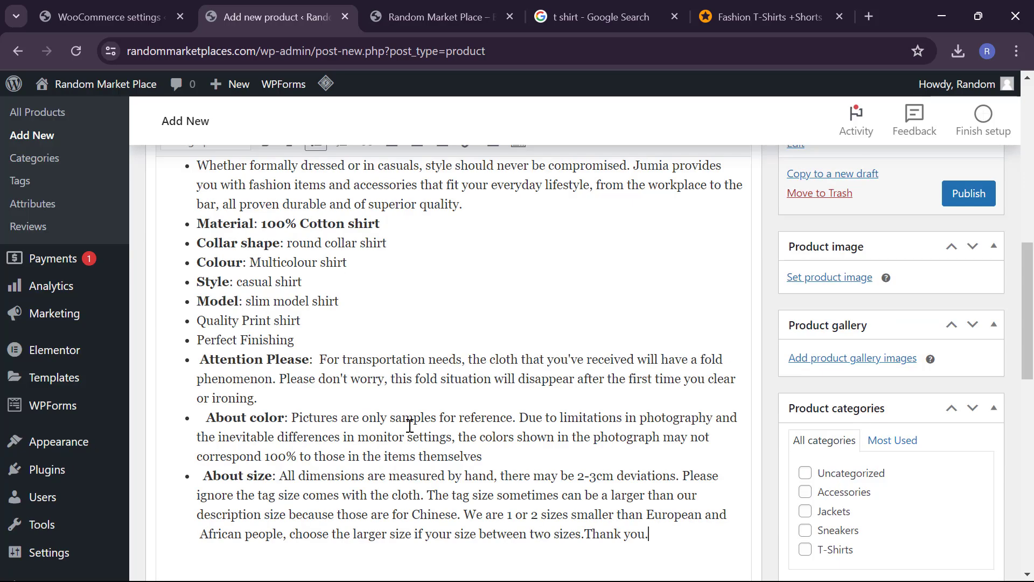
scroll(463, 424, up, 6)
scroll(464, 424, down, 12)
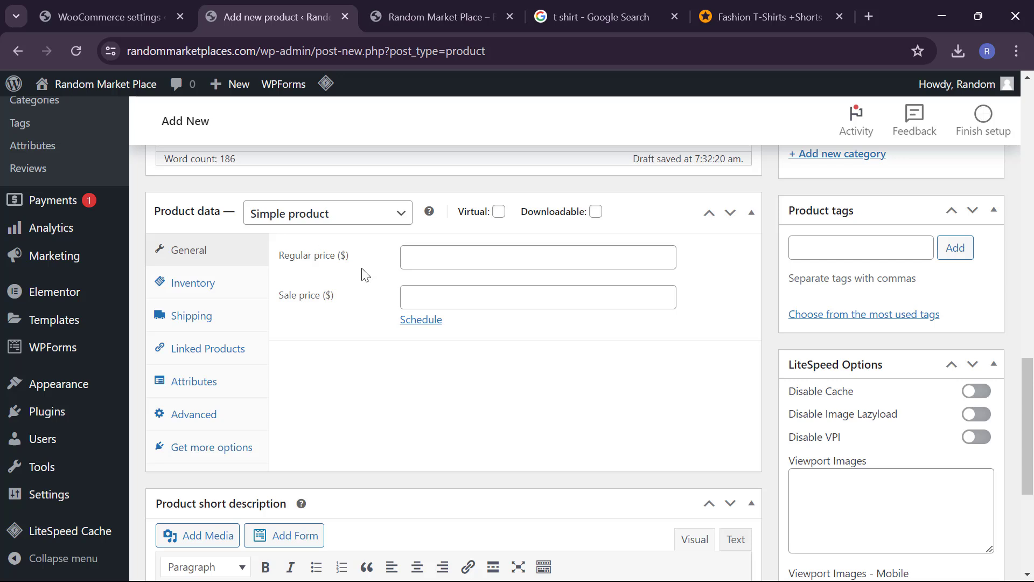
Step: Set the regular price to 60 and the sale price to 45, leaving the product type unchanged
click(450, 252)
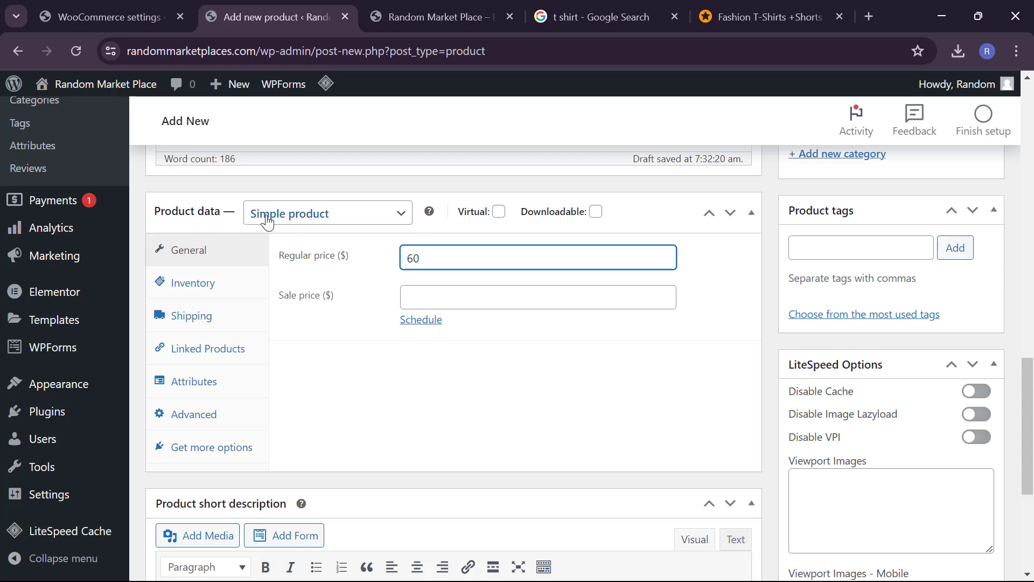
click(330, 218)
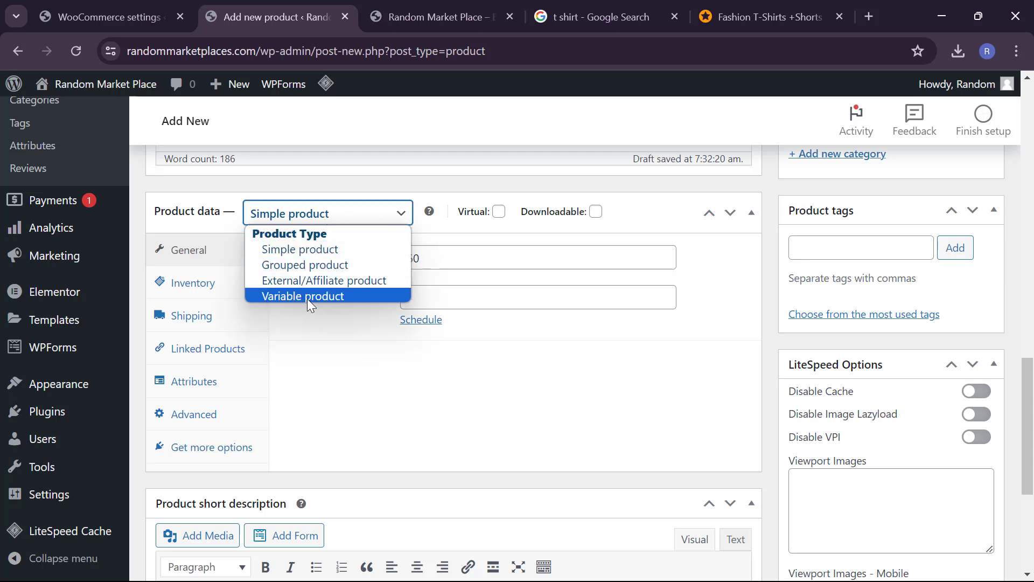
click(425, 273)
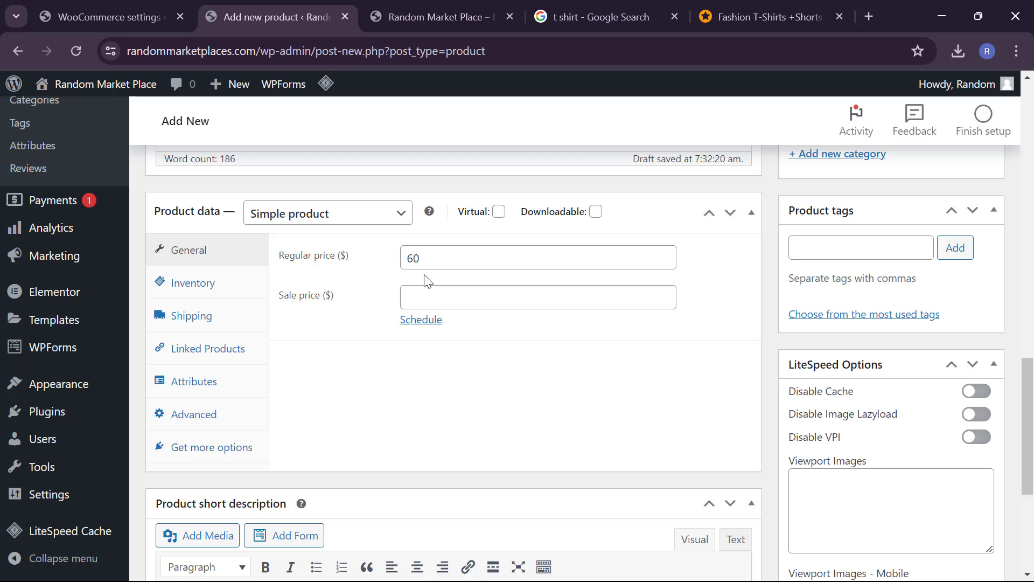
click(423, 297)
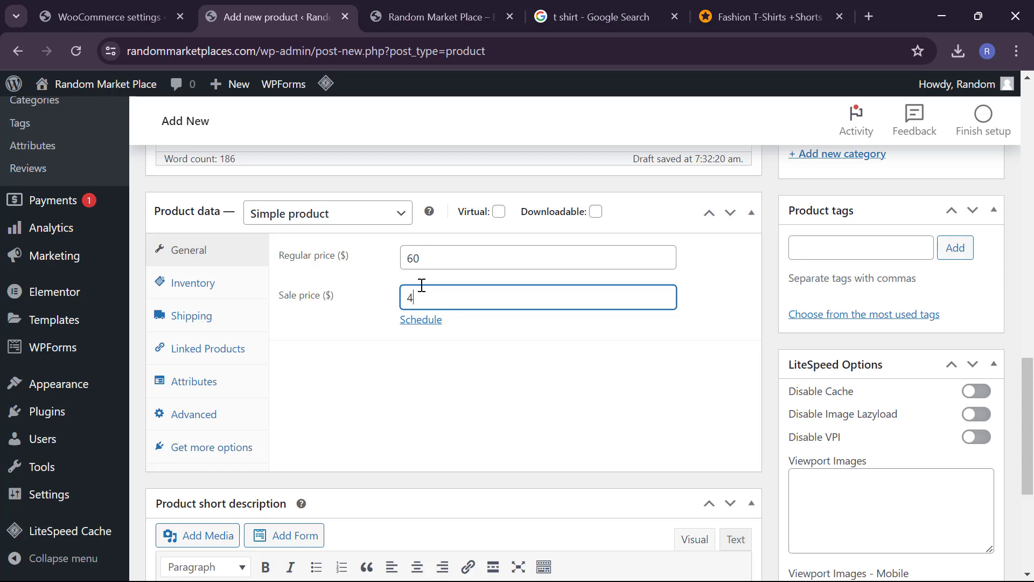
text(45)
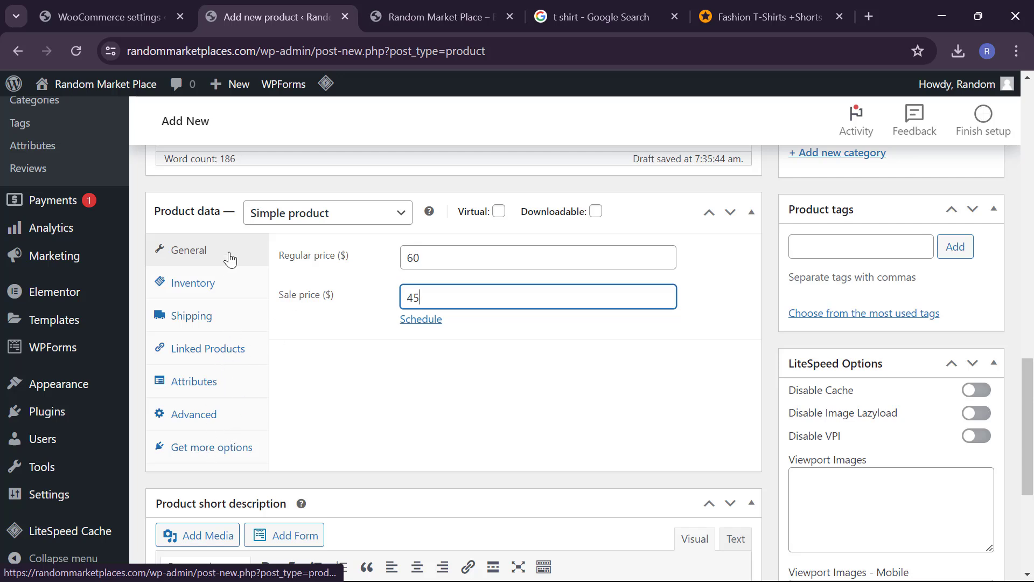
Step: Give the product SKU MTS001, keeping stock tracking off and status In stock
click(217, 294)
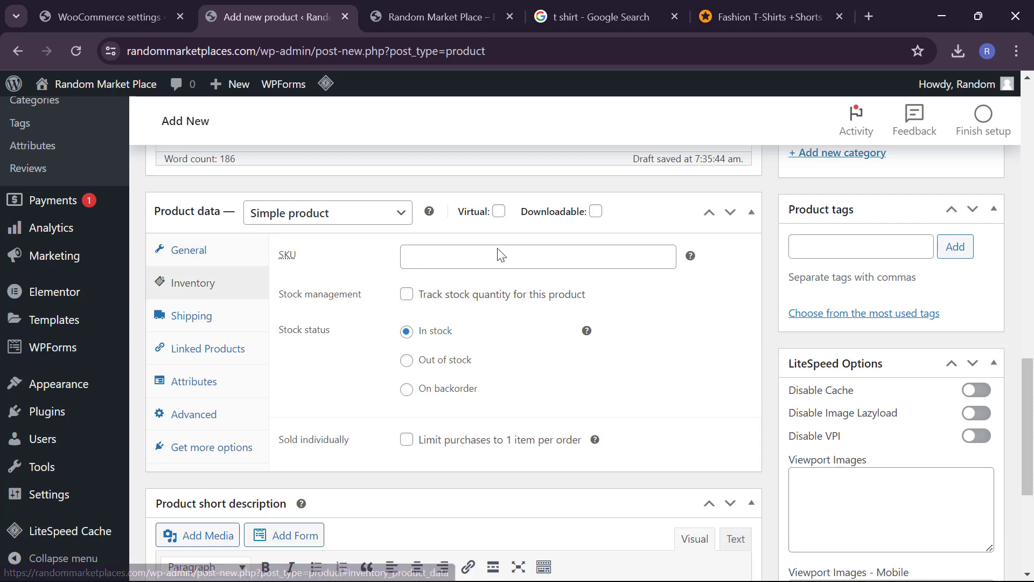
click(487, 258)
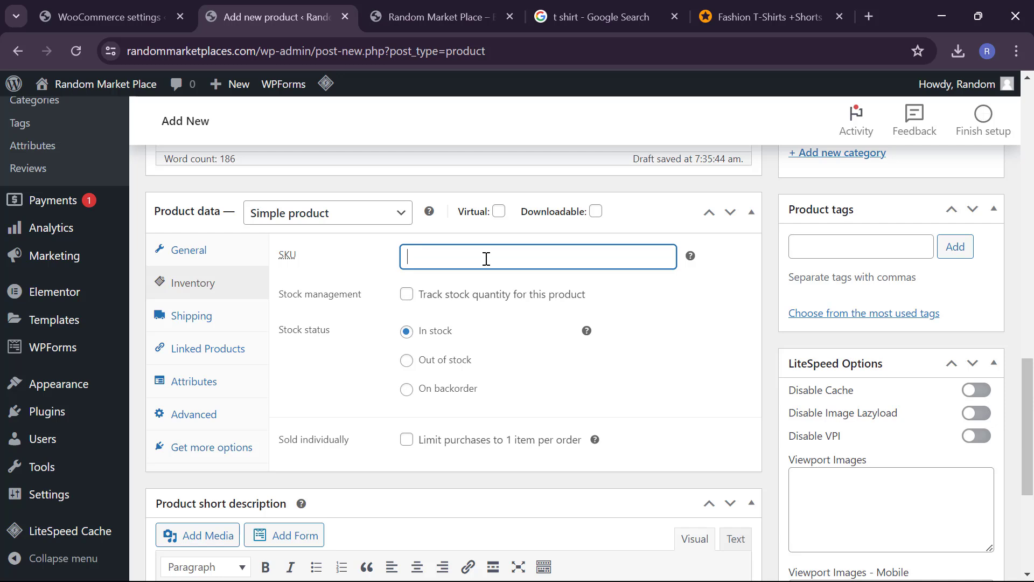
text(MT)
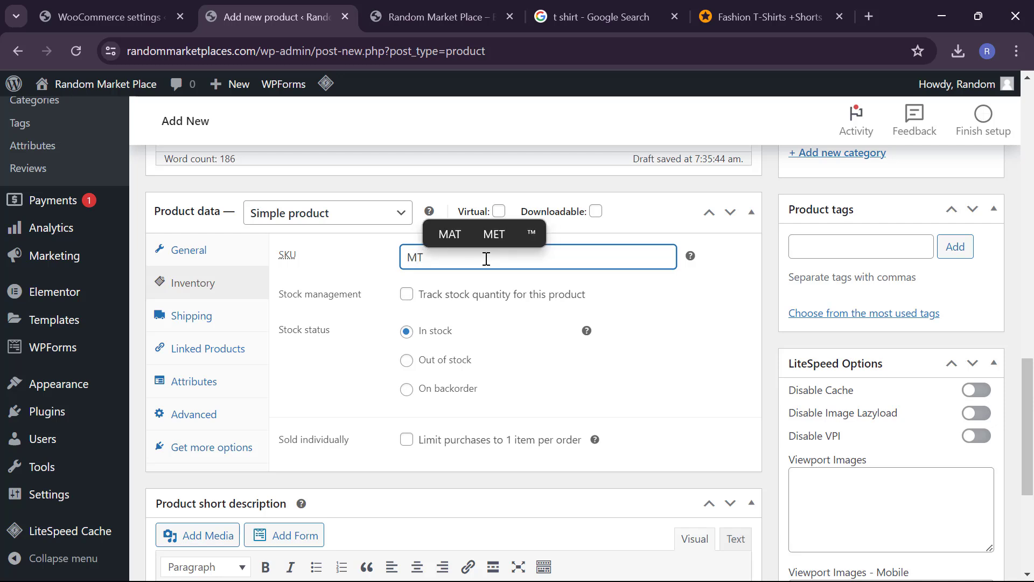
text(S001)
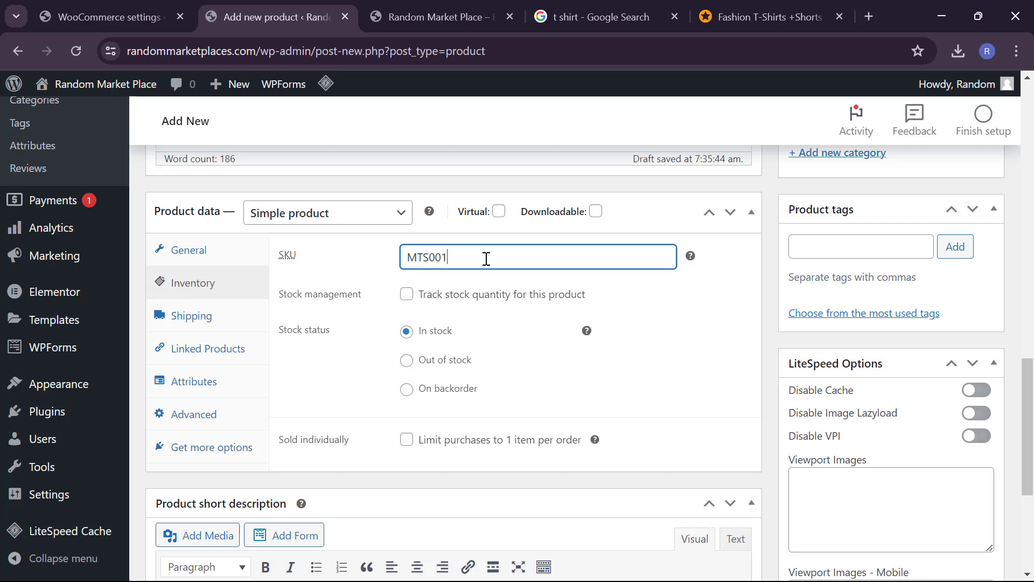
key(alt+Tab)
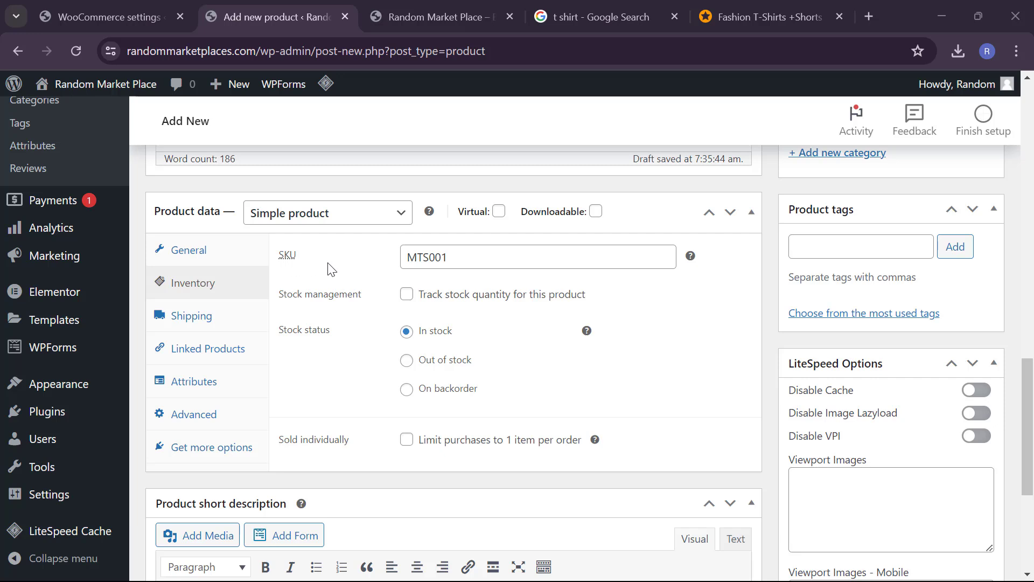
click(407, 294)
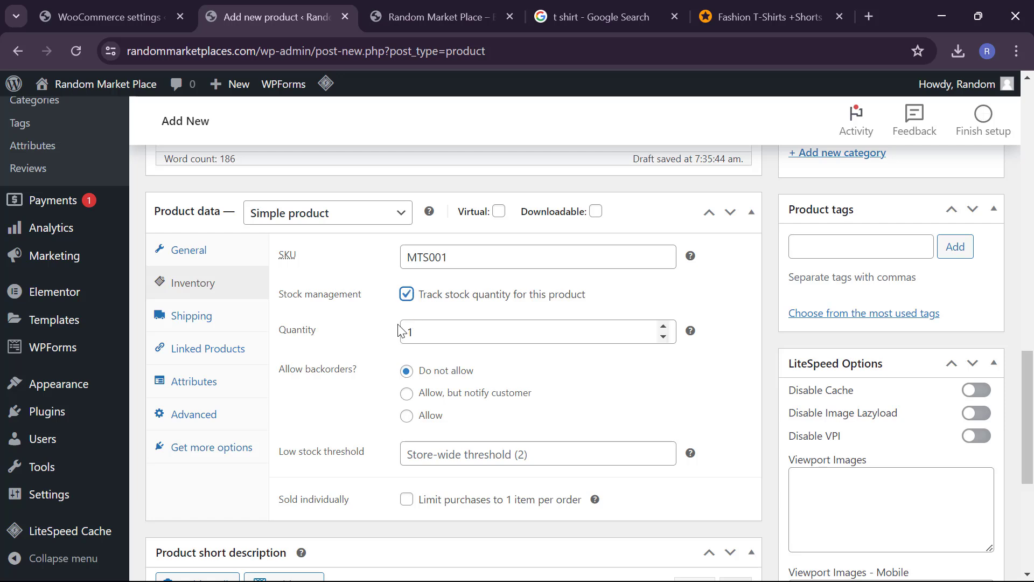
click(407, 295)
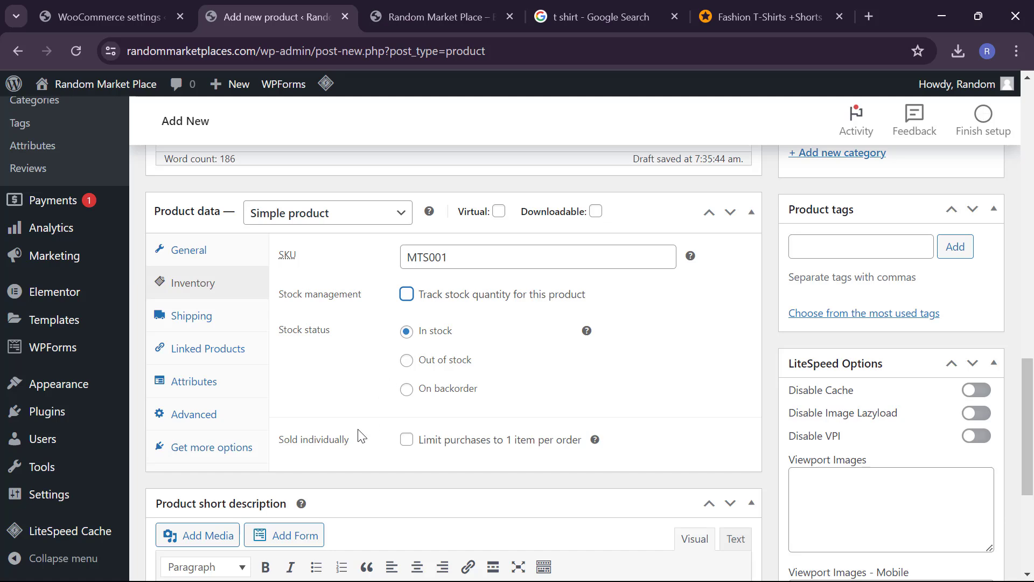
scroll(358, 431, down, 2)
scroll(357, 431, up, 1)
scroll(299, 393, up, 1)
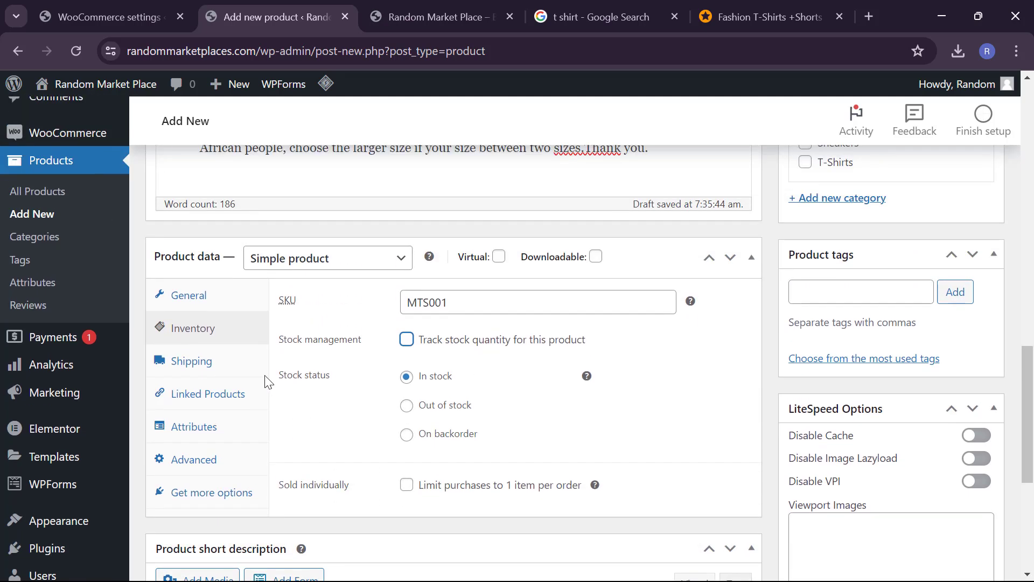
Step: Set shipping weight .001 kg and dimensions 5 × 4 × 7 cm, with no shipping class
click(220, 373)
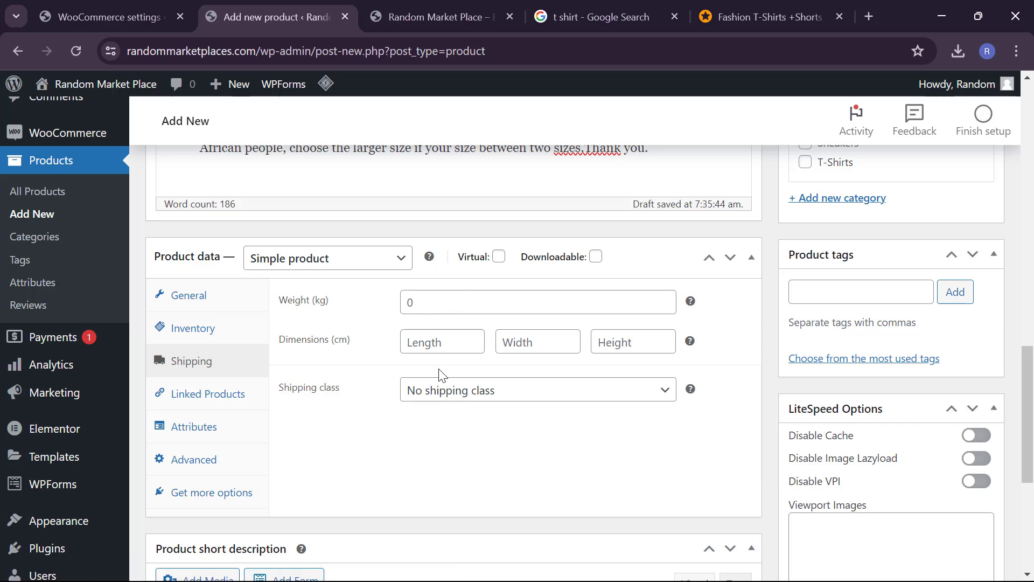
click(409, 300)
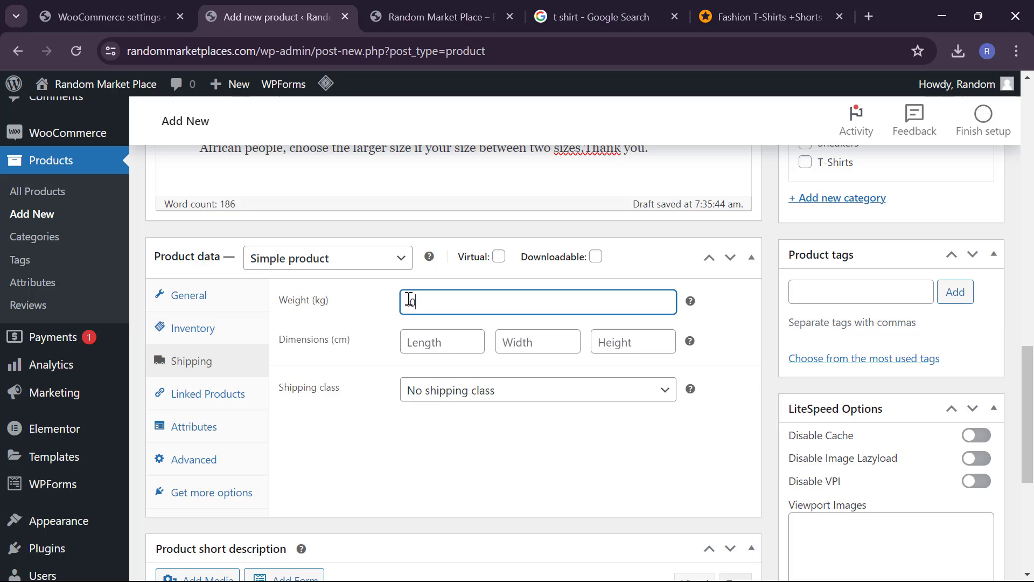
text(.001)
click(435, 342)
text(5)
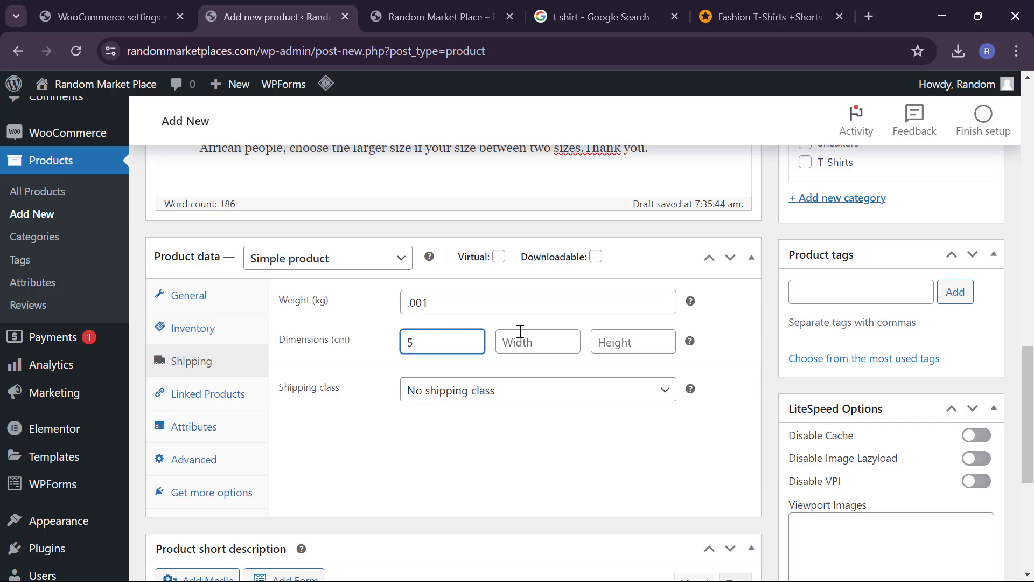
click(522, 330)
text(4)
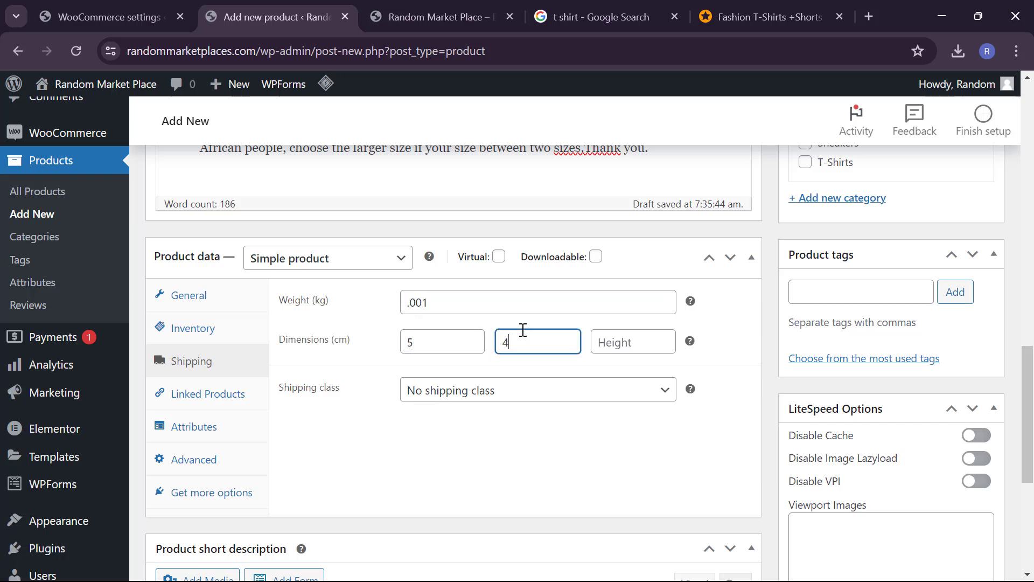
click(612, 342)
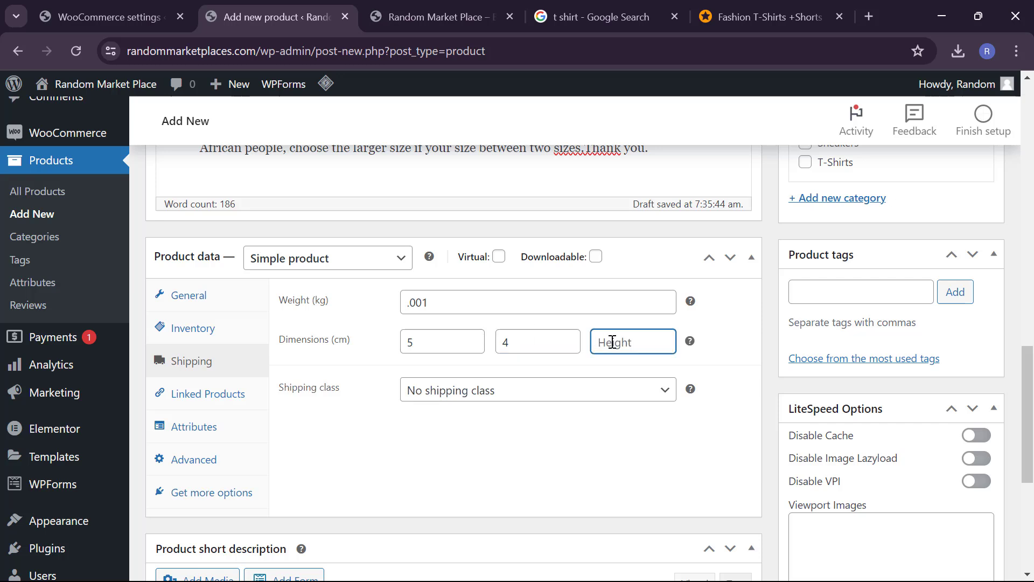
text(7)
click(407, 392)
click(377, 404)
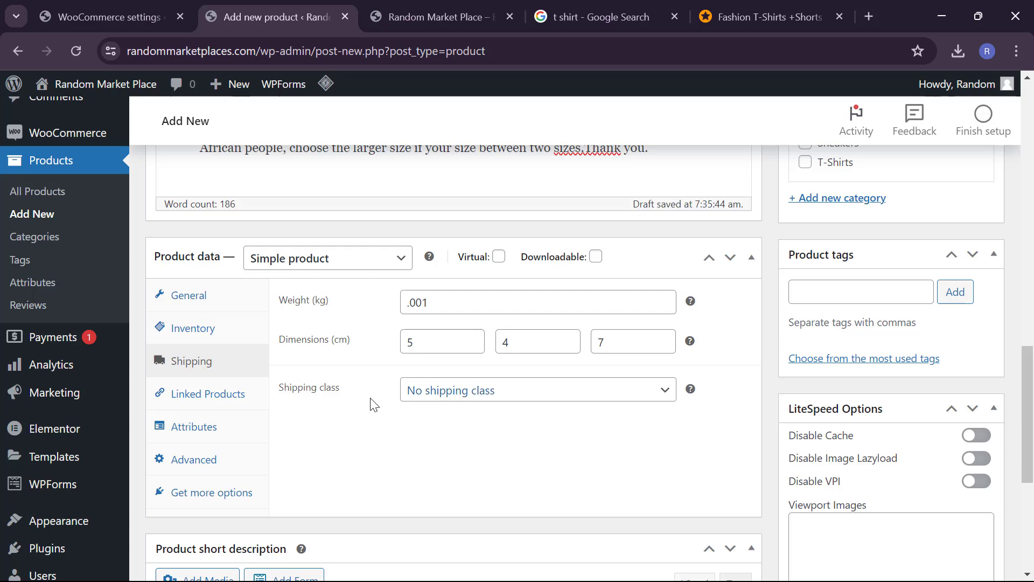
scroll(342, 389, down, 1)
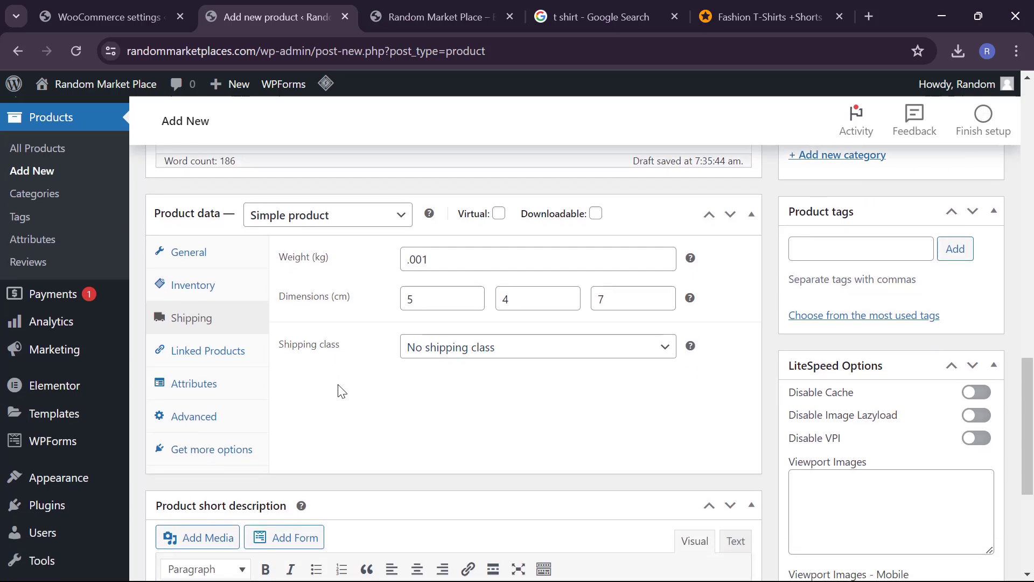
scroll(341, 389, up, 3)
scroll(383, 499, down, 3)
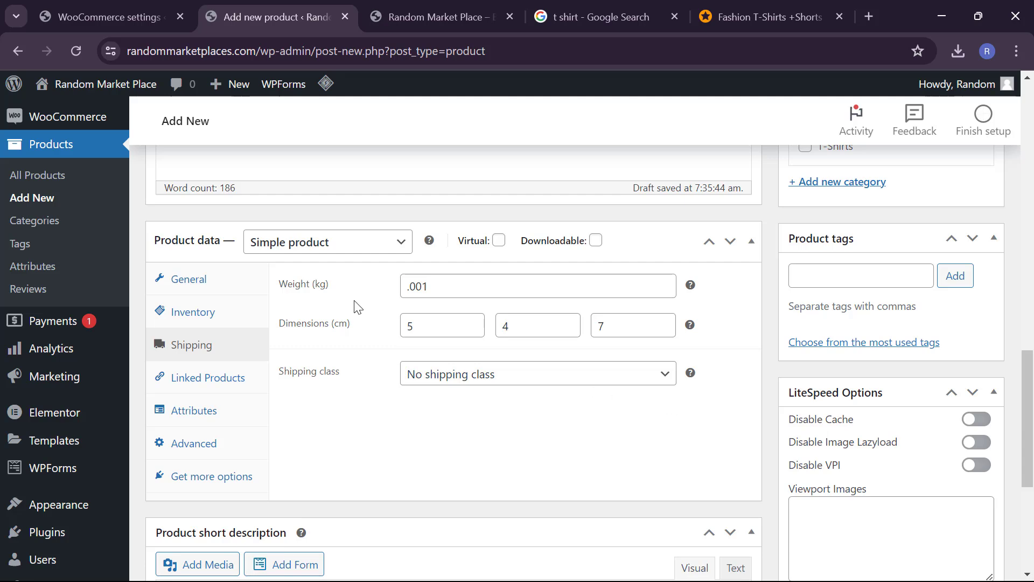
mouse_move(692, 291)
scroll(693, 292, up, 1)
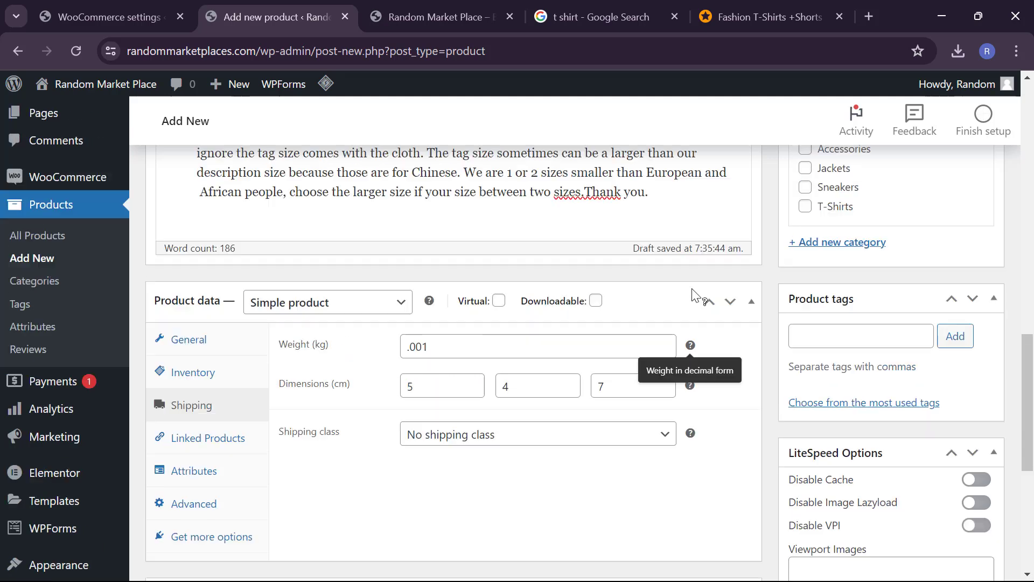
scroll(695, 295, up, 3)
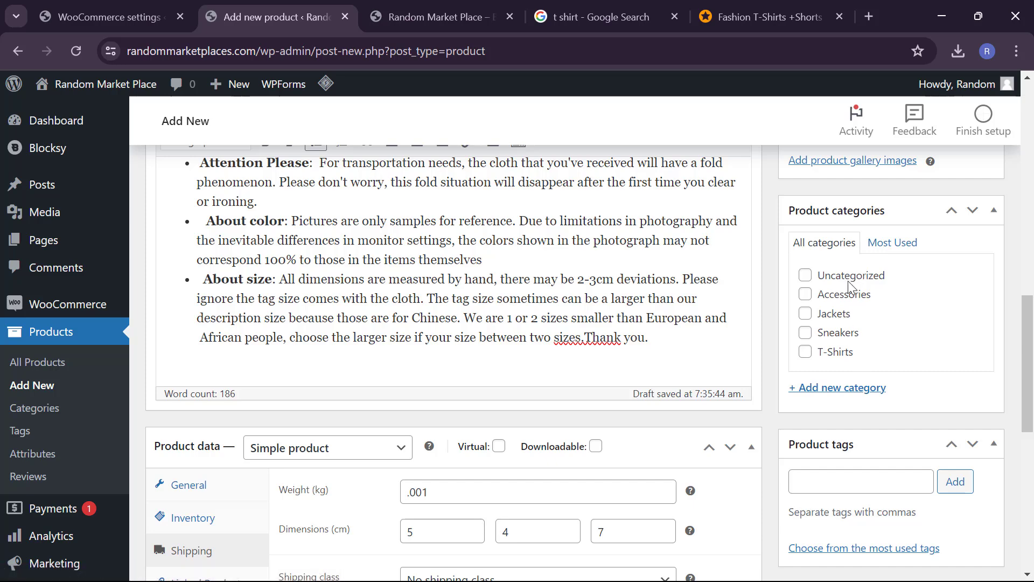
scroll(858, 355, up, 3)
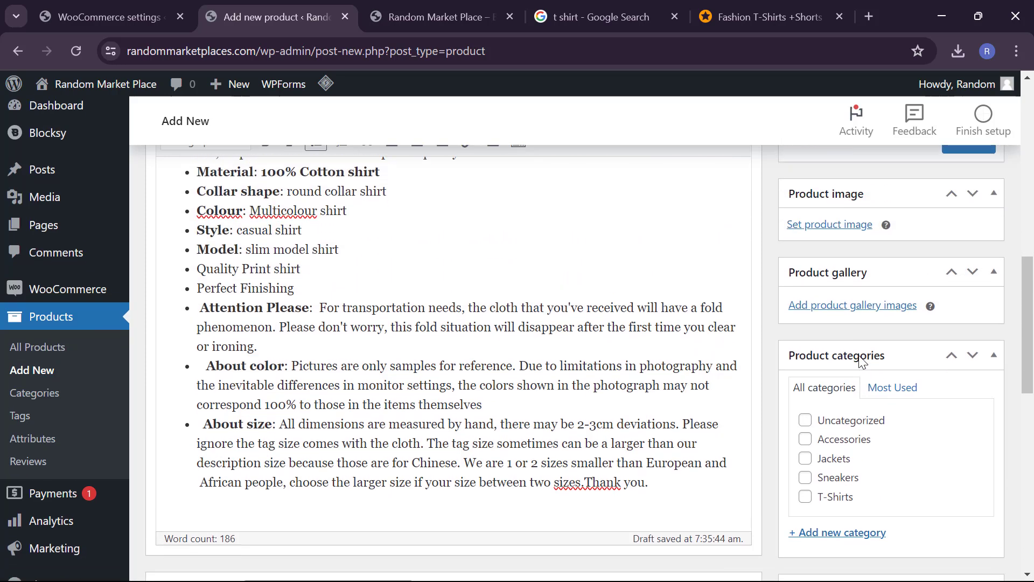
scroll(860, 360, down, 1)
scroll(860, 361, up, 1)
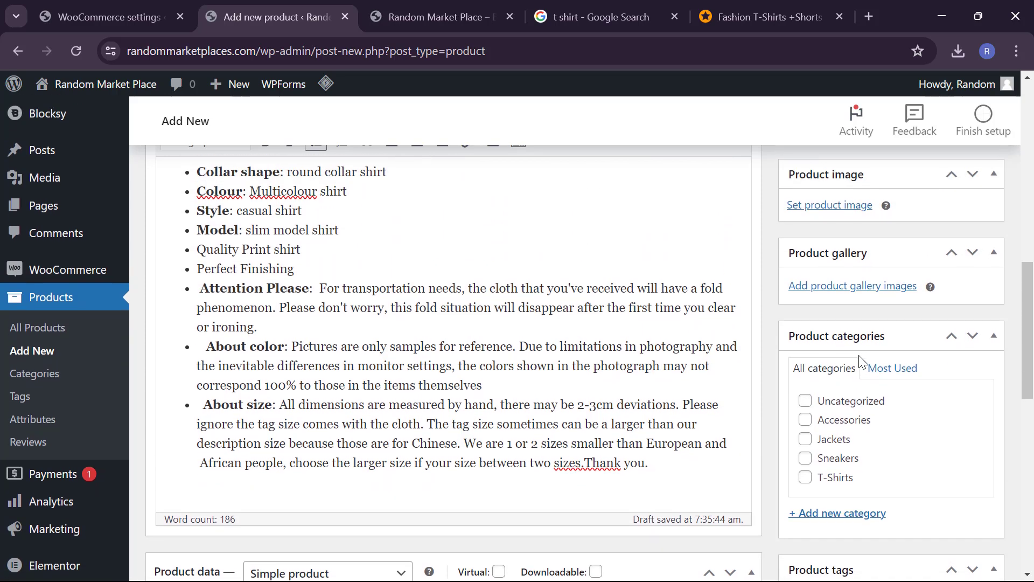
scroll(860, 359, down, 1)
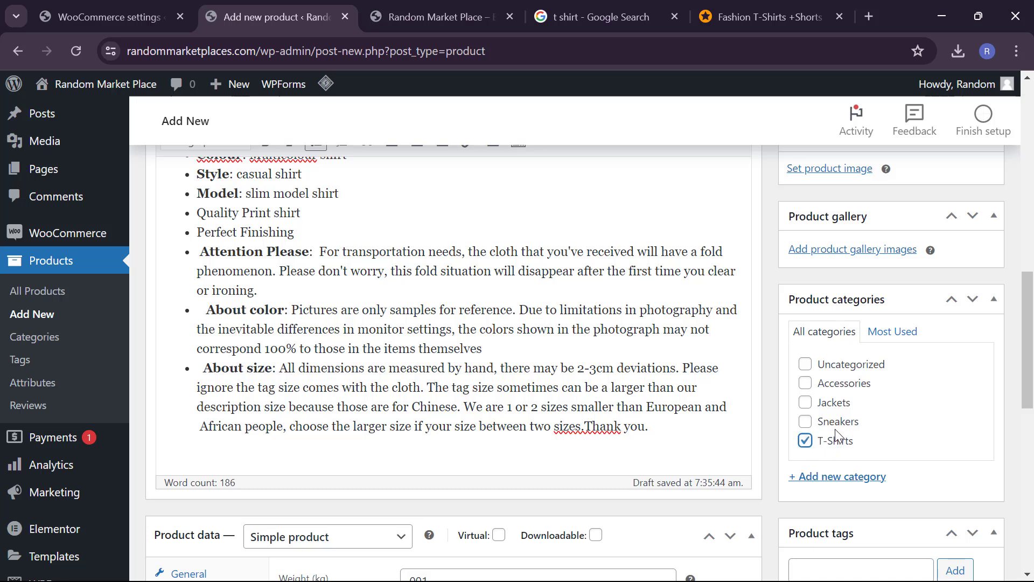
click(808, 449)
scroll(455, 131, up, 2)
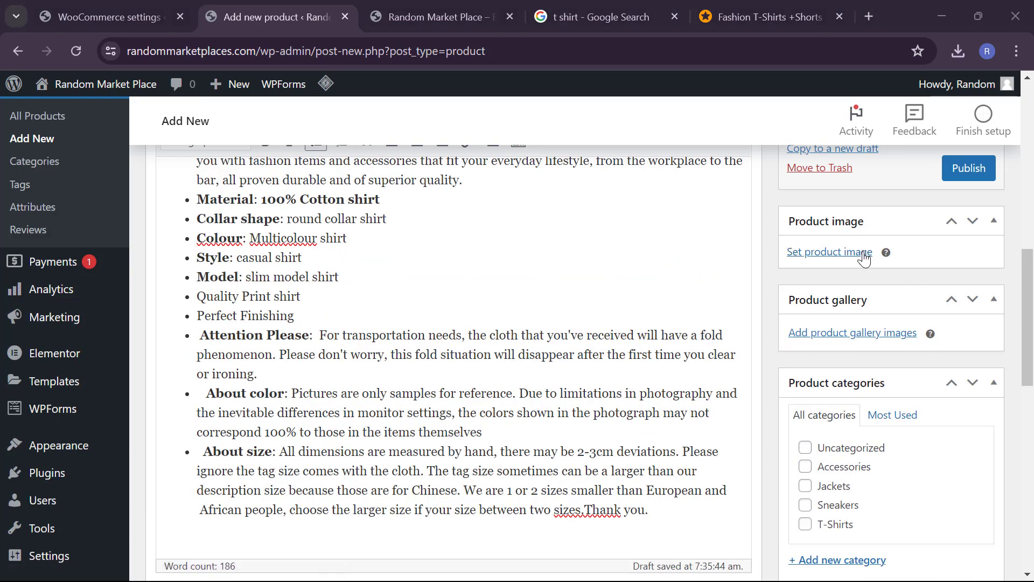
scroll(867, 259, up, 1)
scroll(862, 264, down, 1)
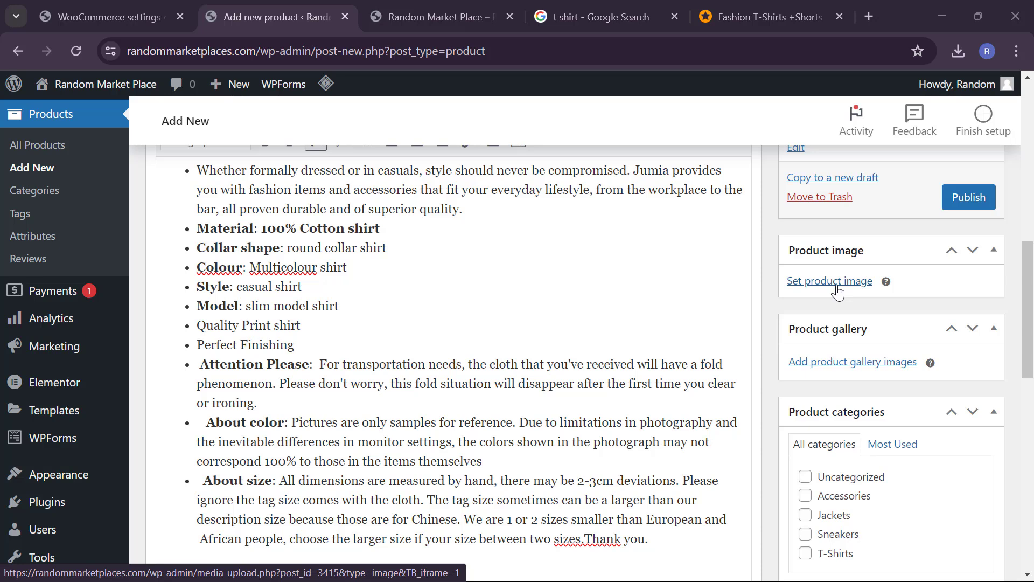
Step: Upload the white printed T-shirt photo from Downloads and set it as the product image
click(836, 287)
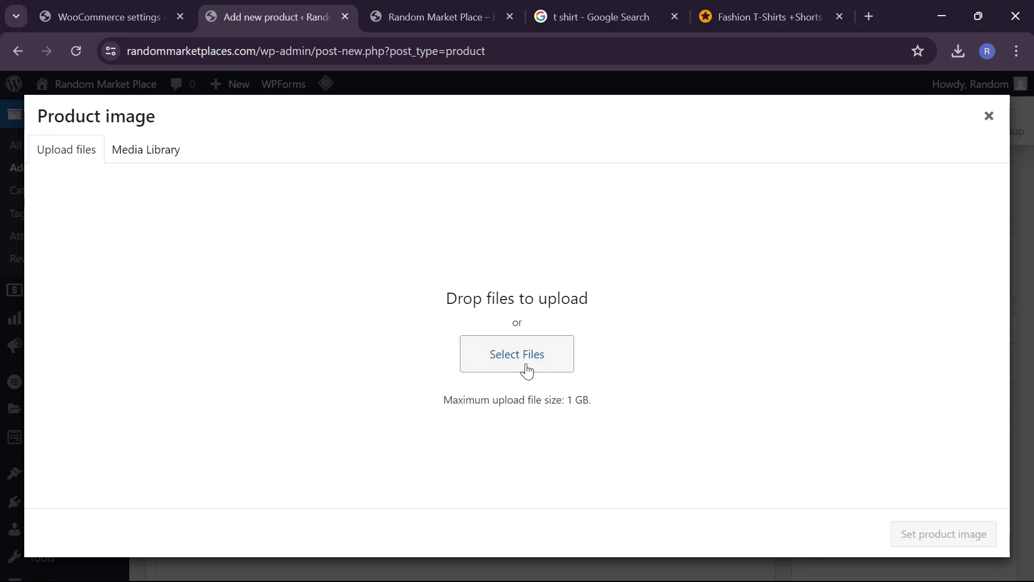
click(527, 370)
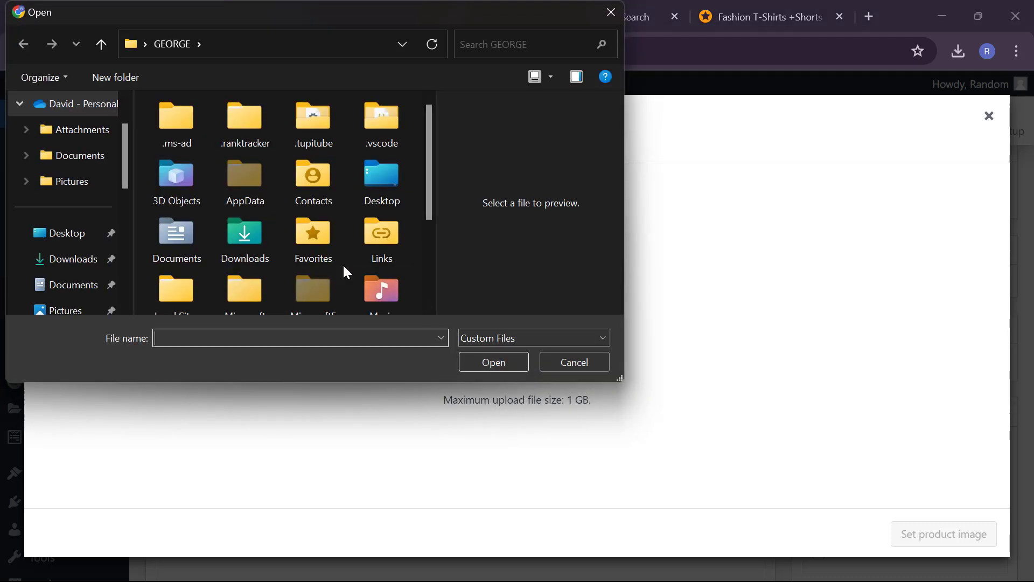
click(53, 259)
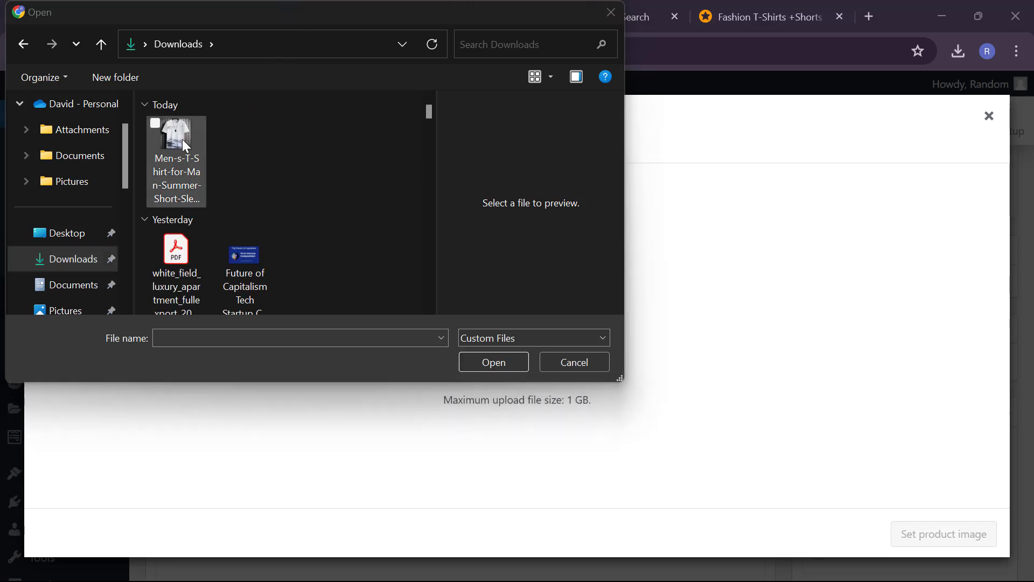
click(182, 139)
click(494, 366)
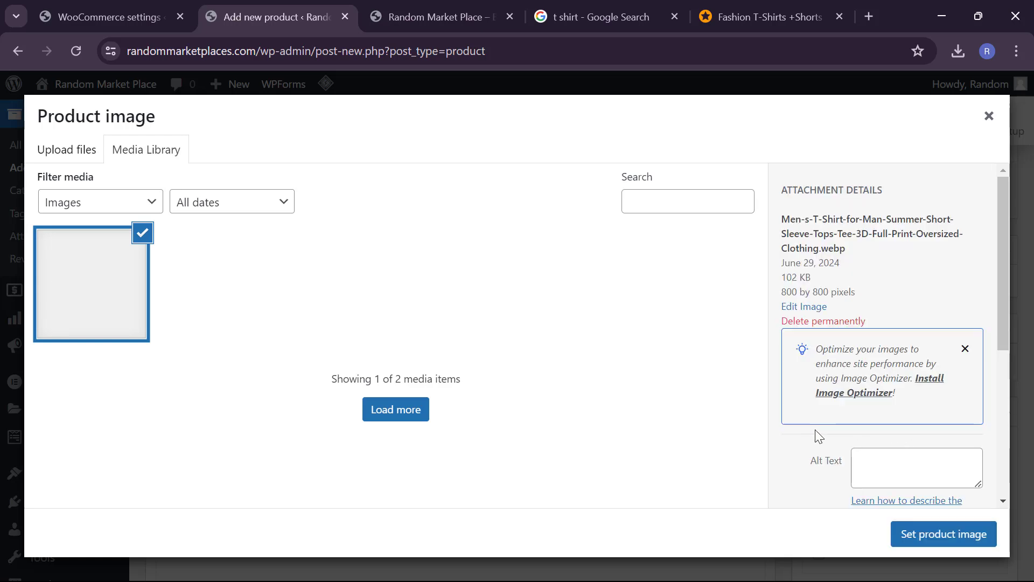
click(922, 537)
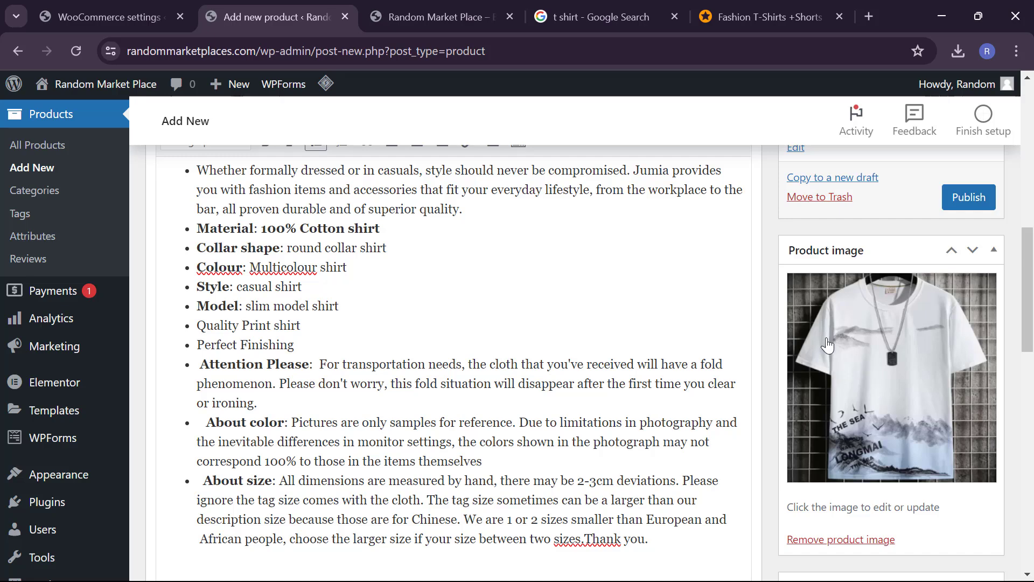
Step: Publish the Men's T shirt from the Publish box
scroll(625, 331, up, 7)
scroll(625, 332, down, 3)
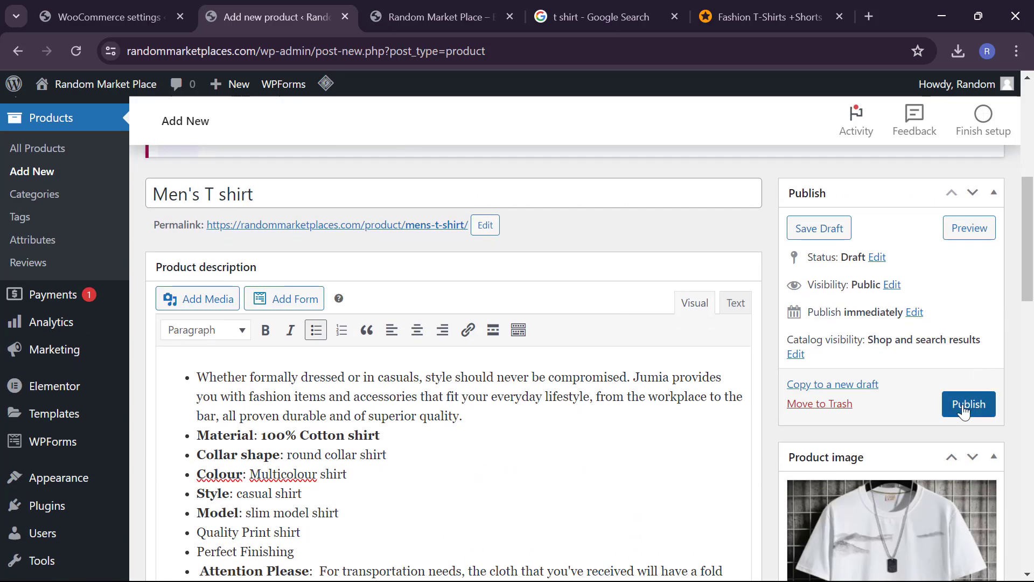
click(964, 410)
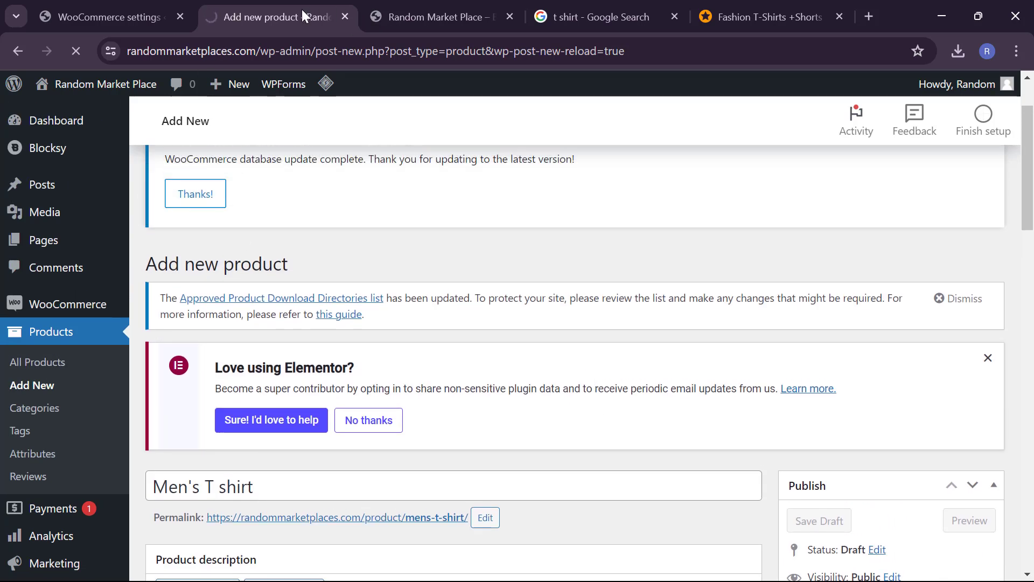
click(414, 9)
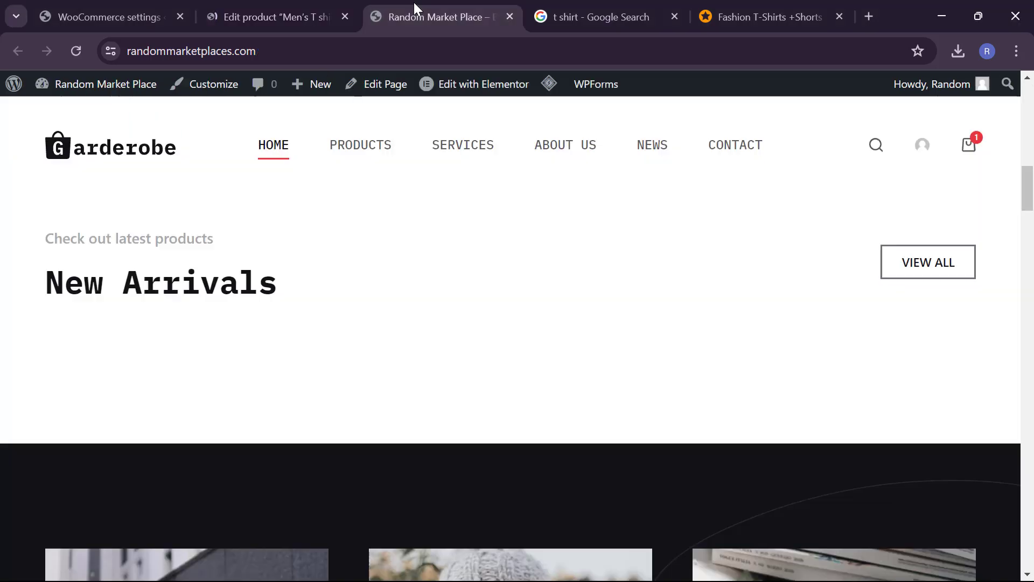
click(75, 48)
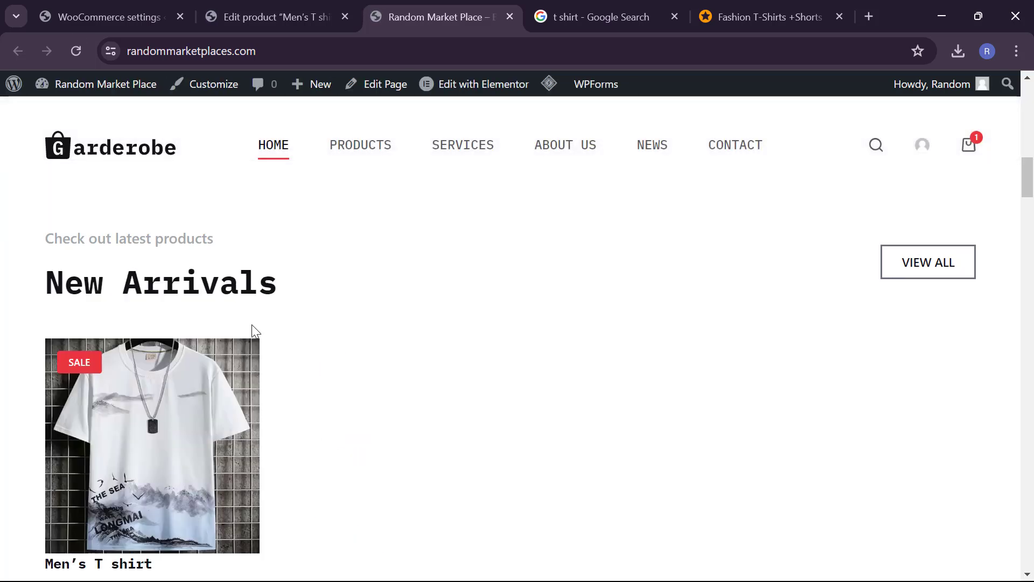
scroll(251, 350, down, 2)
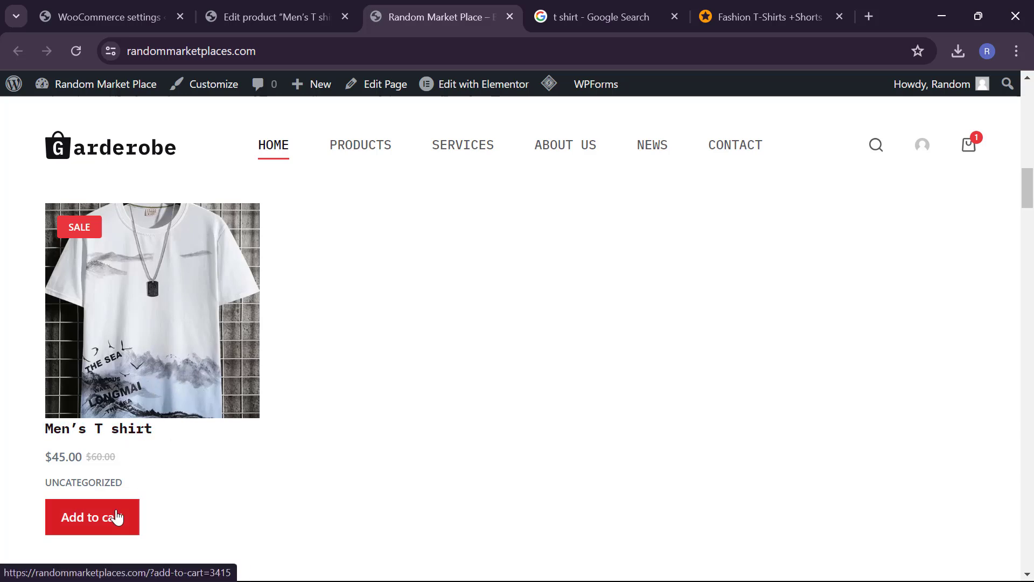
triple_click(91, 458)
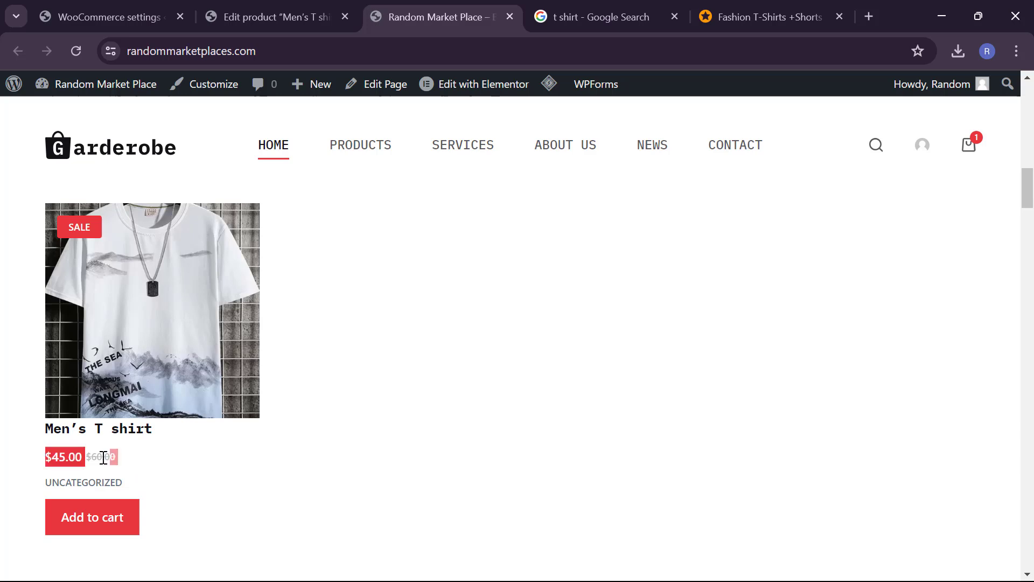
click(142, 459)
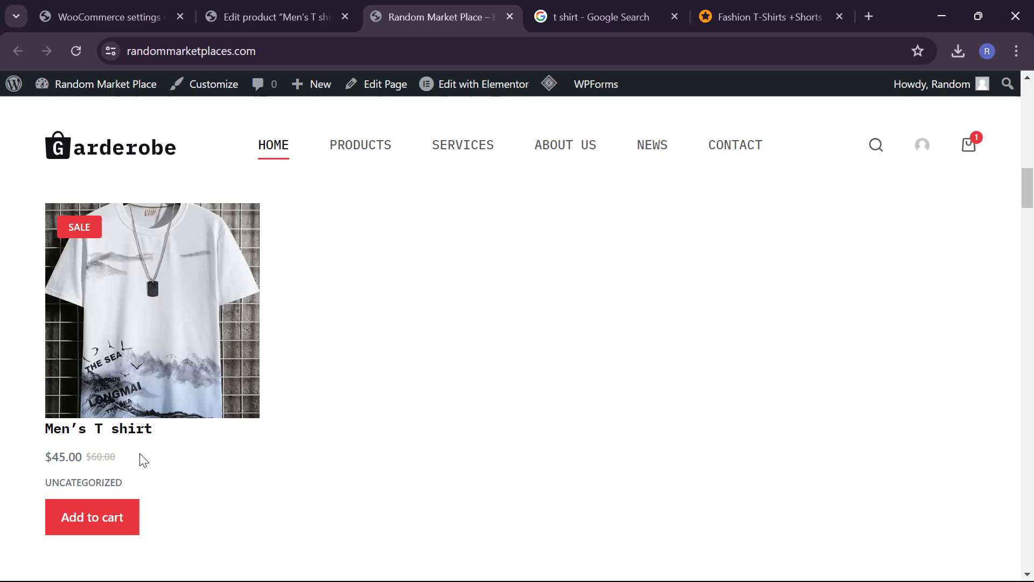
scroll(83, 376, down, 5)
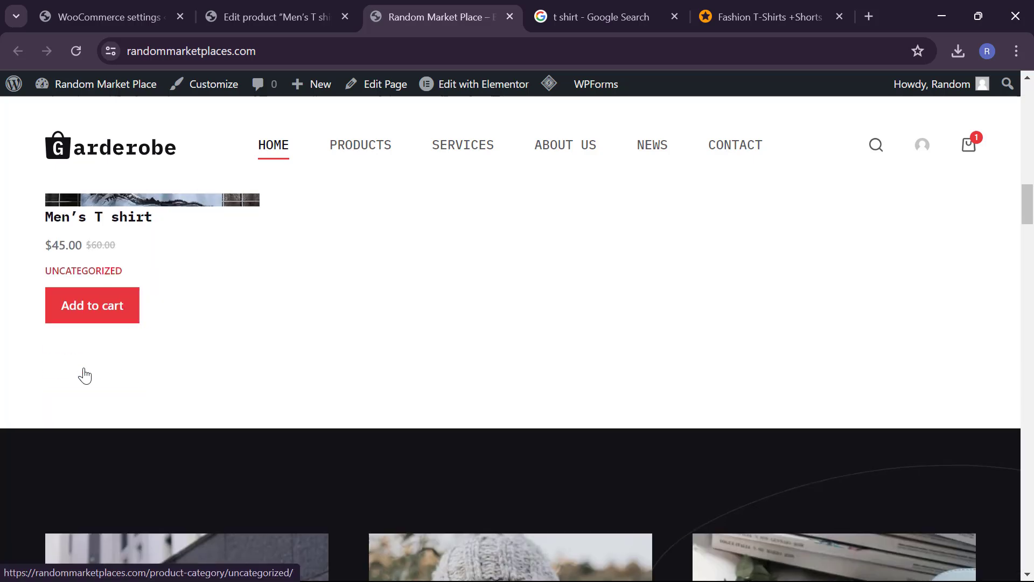
scroll(84, 375, down, 6)
scroll(84, 376, up, 11)
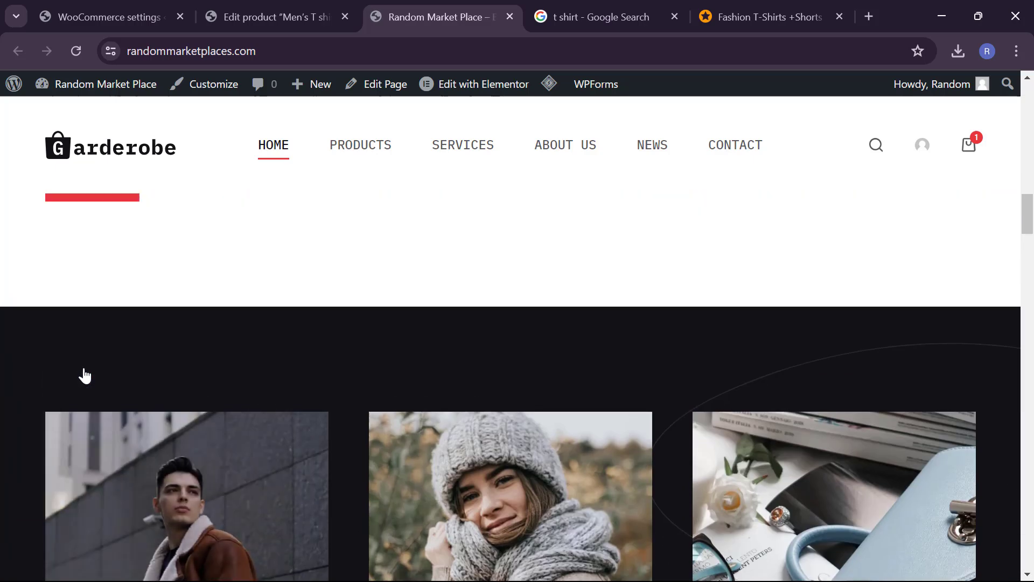
scroll(84, 376, up, 7)
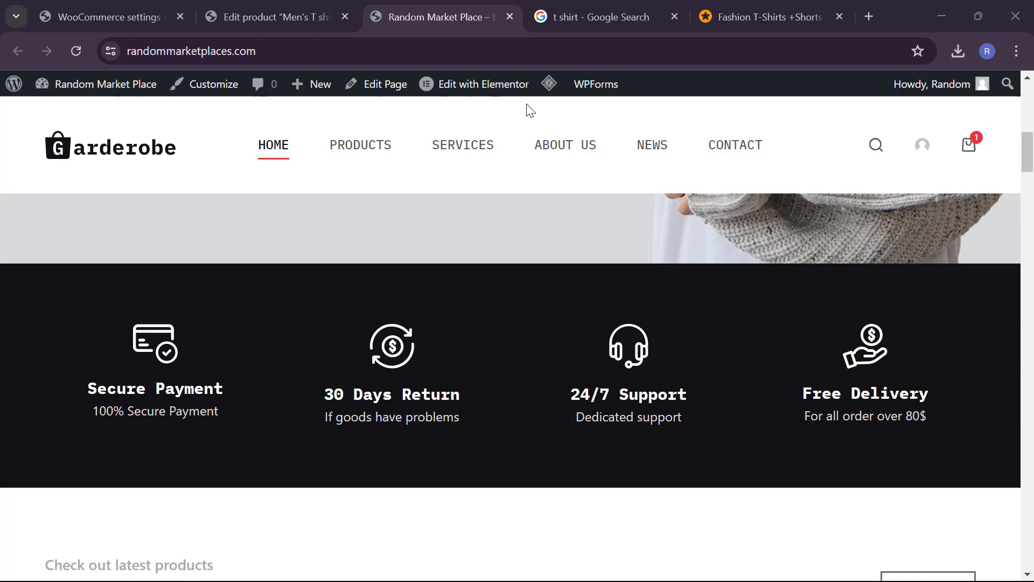
Step: Return to the product editor and start a new product via Products > Add New
click(264, 7)
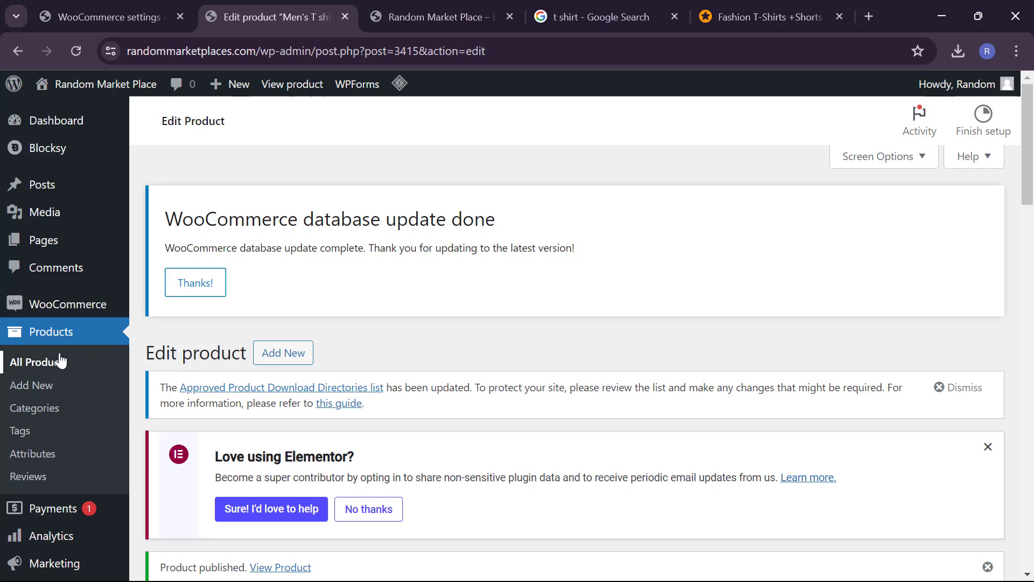
click(53, 391)
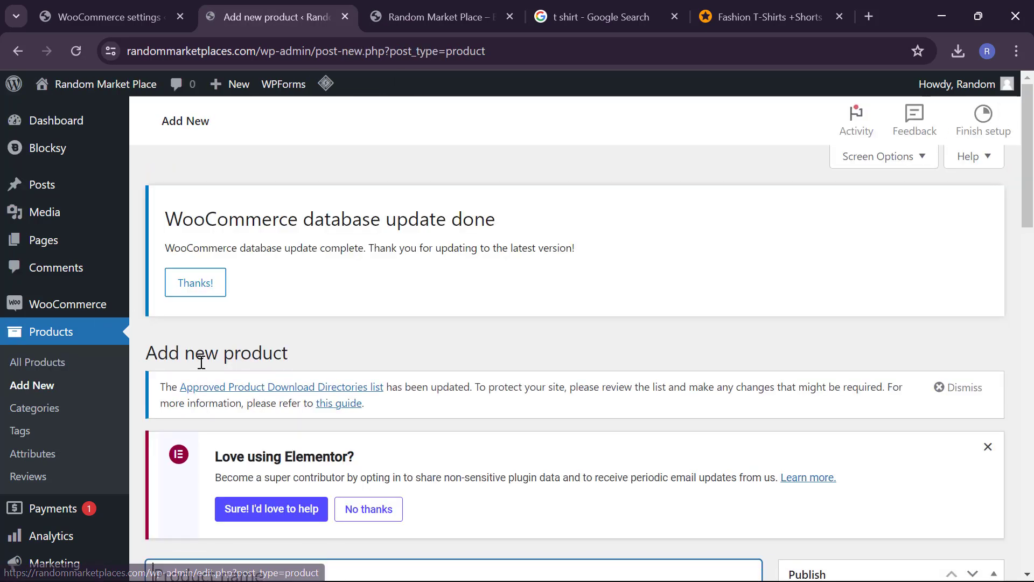
scroll(288, 359, down, 4)
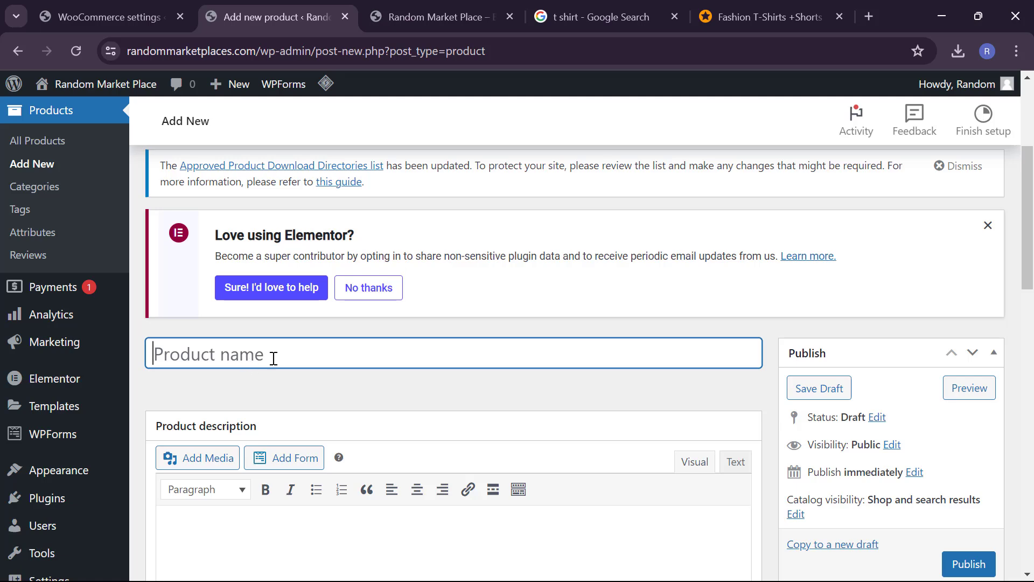
scroll(292, 429, down, 1)
scroll(292, 430, up, 1)
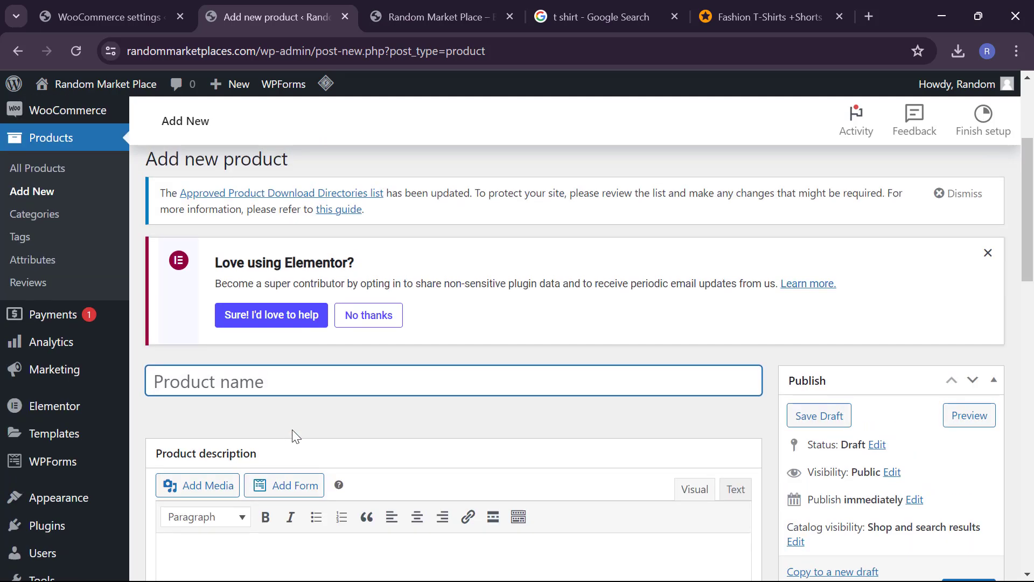
scroll(306, 518, down, 2)
Step: Paste the prepared bulleted 100% cotton T-shirt description into the description editor
click(309, 517)
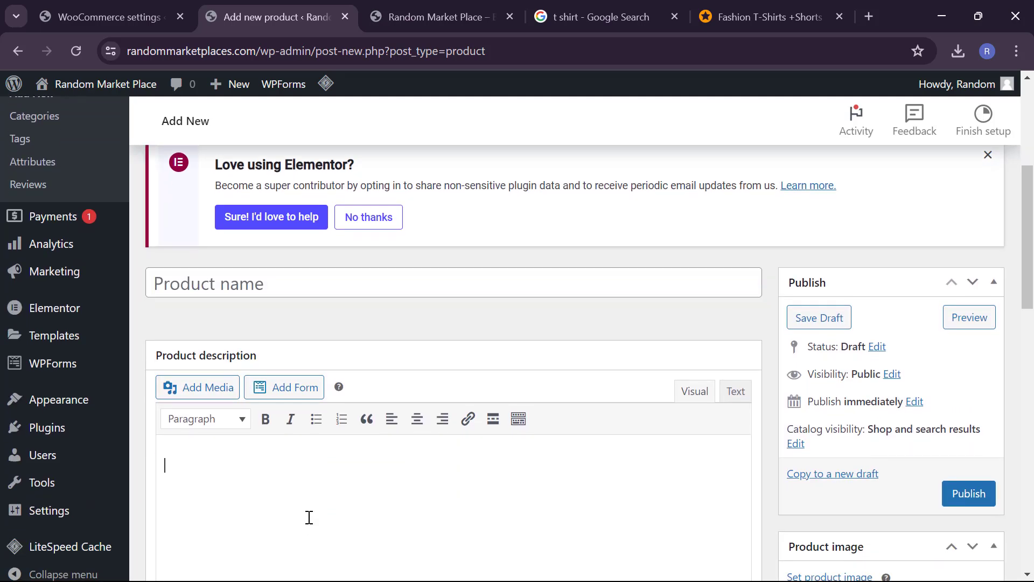
key(ctrl+v)
scroll(309, 517, up, 5)
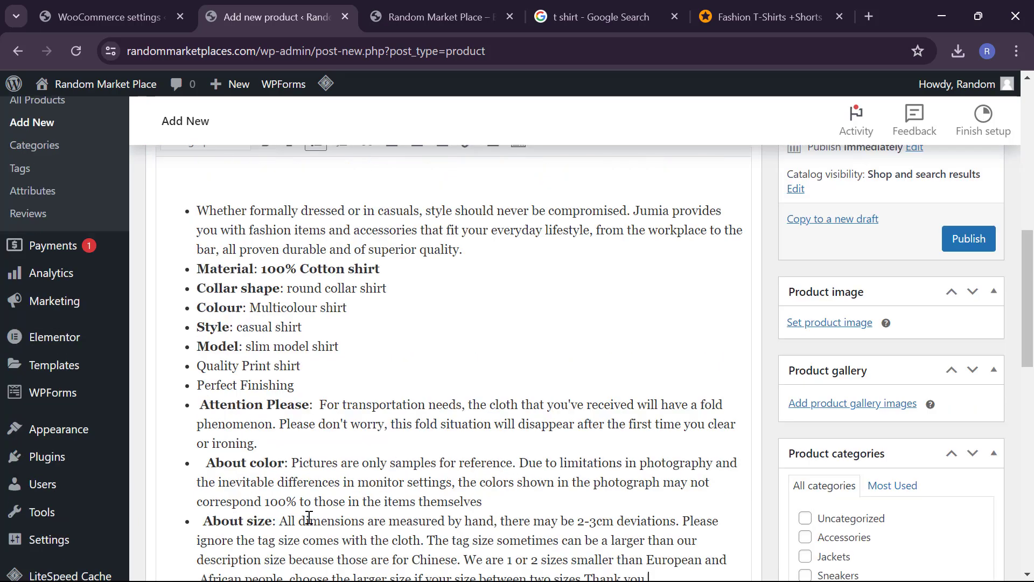
click(343, 271)
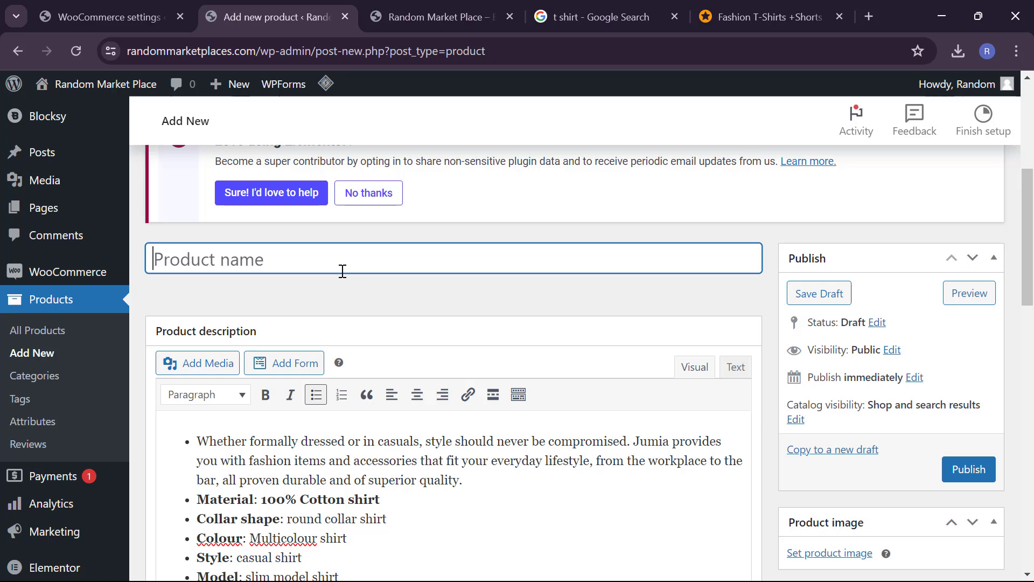
Step: Enter 'Women's T-shirt' as the product name
text(Wome')
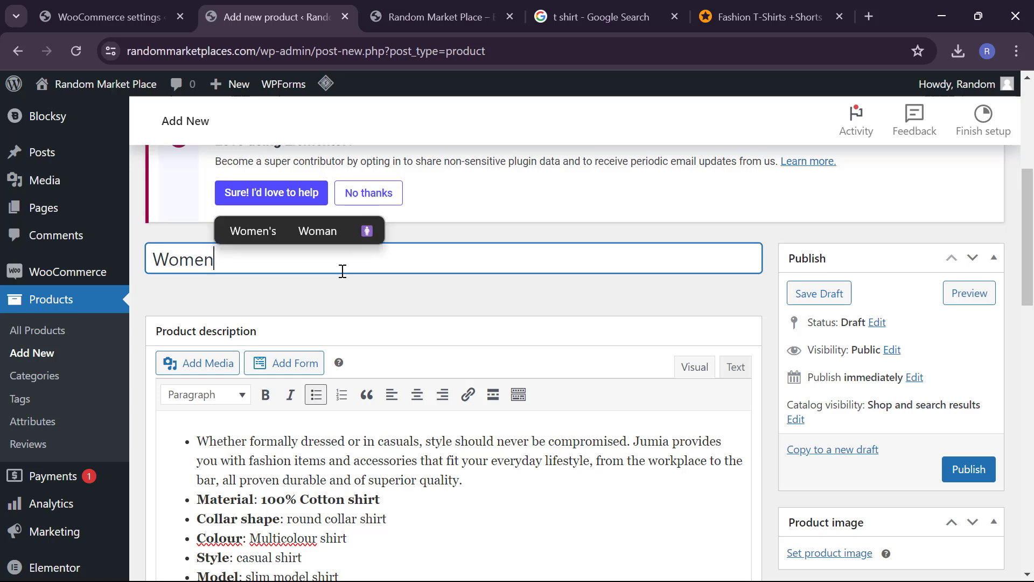
text(;)
key(BackSpace)
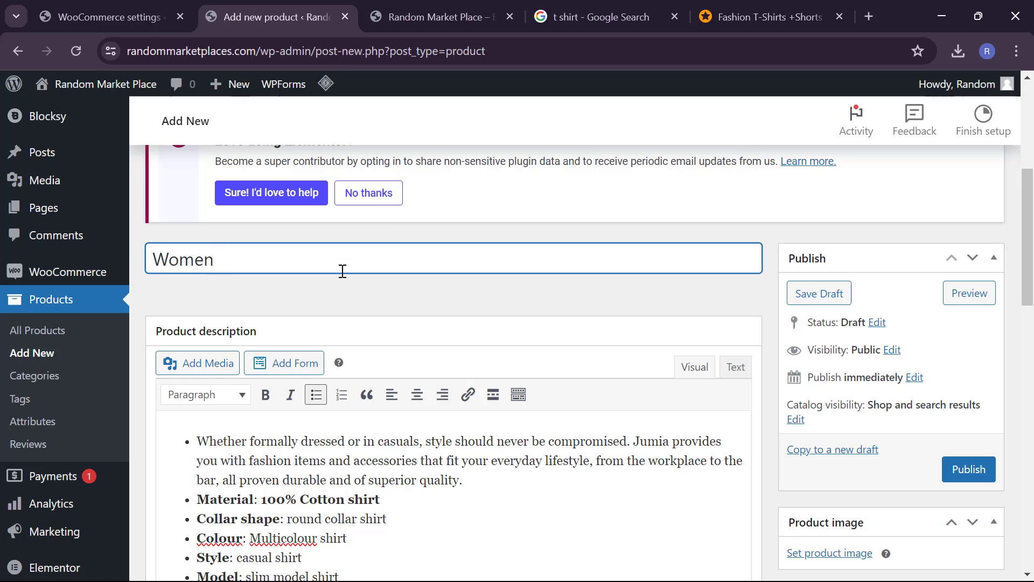
text('s T)
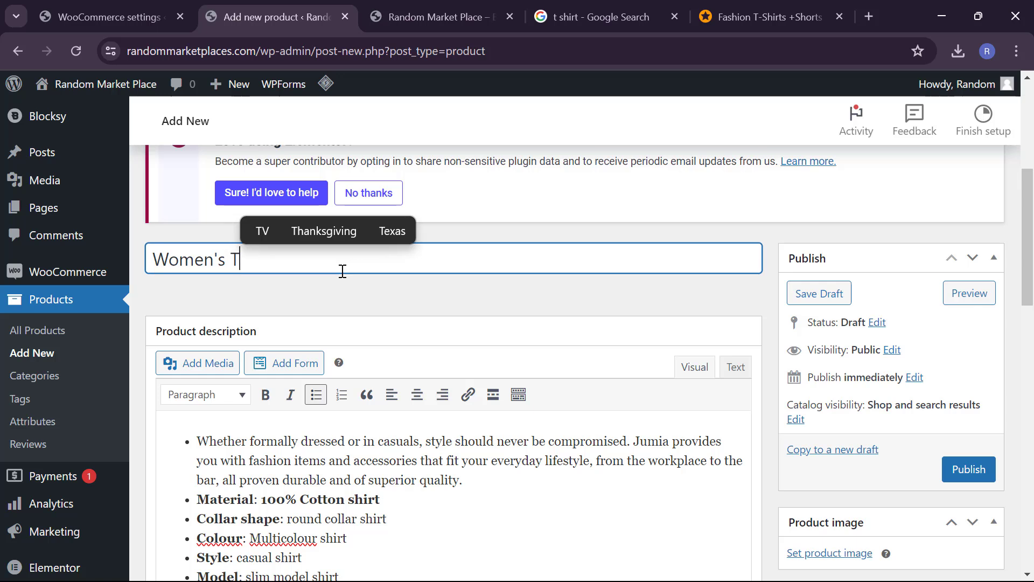
text(-shirt)
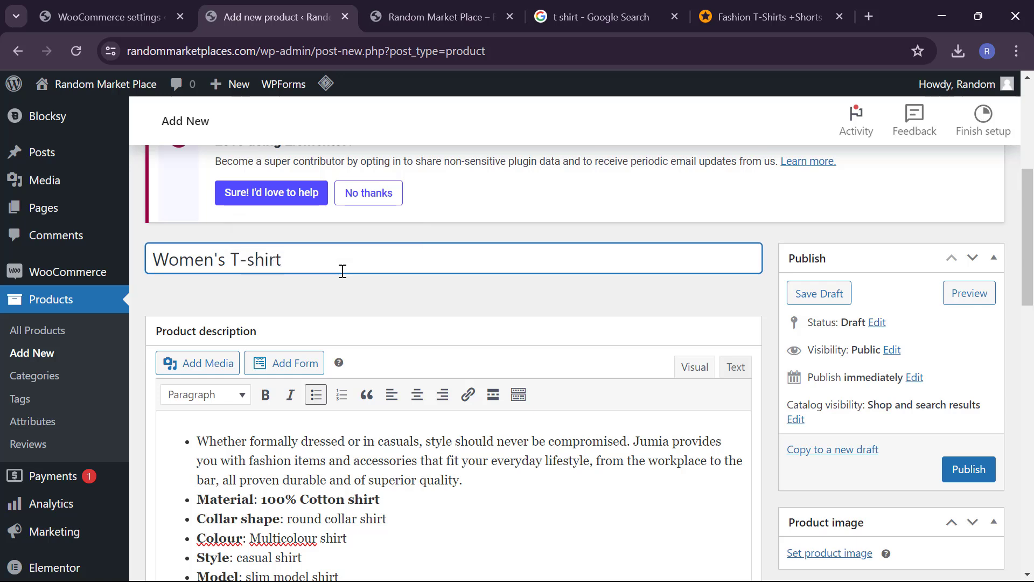
Step: Tick the T-Shirts product category
scroll(557, 369, down, 3)
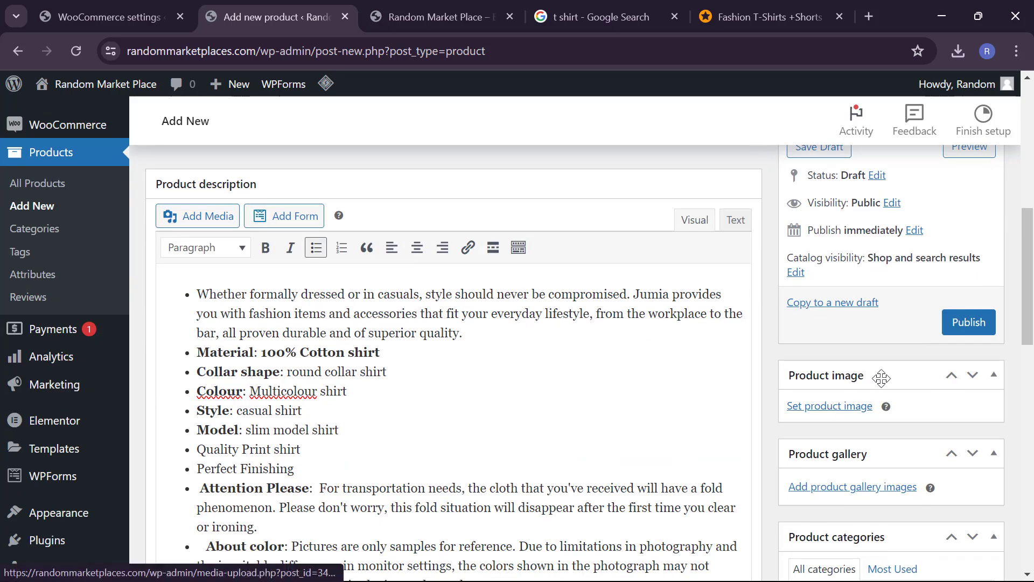
scroll(859, 439, down, 3)
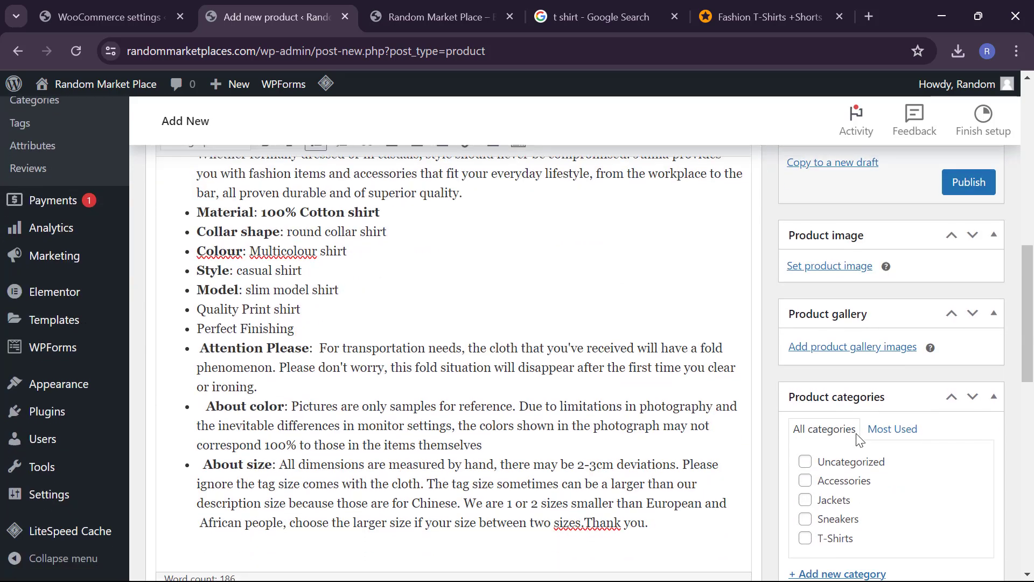
click(806, 536)
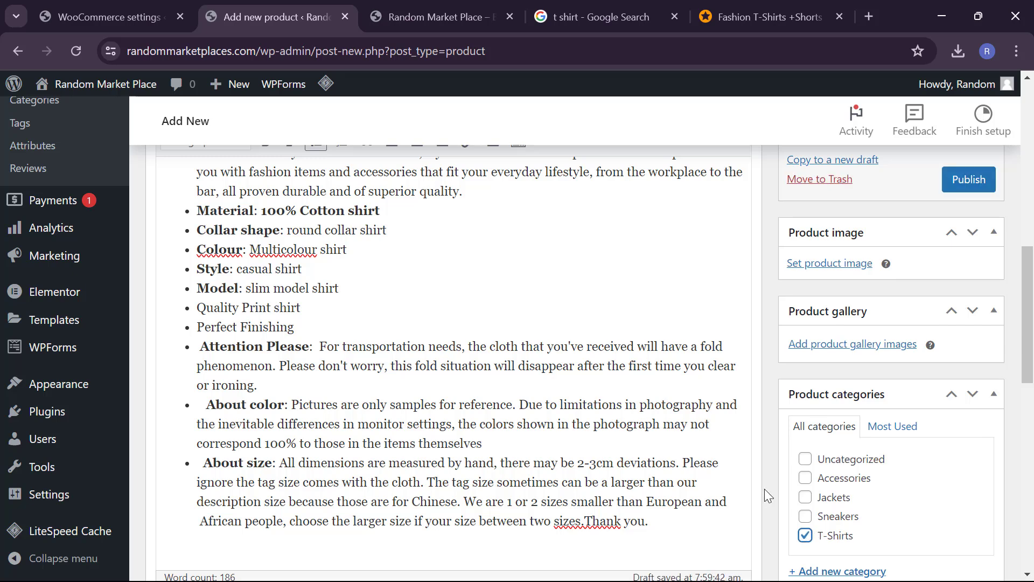
scroll(765, 491, down, 3)
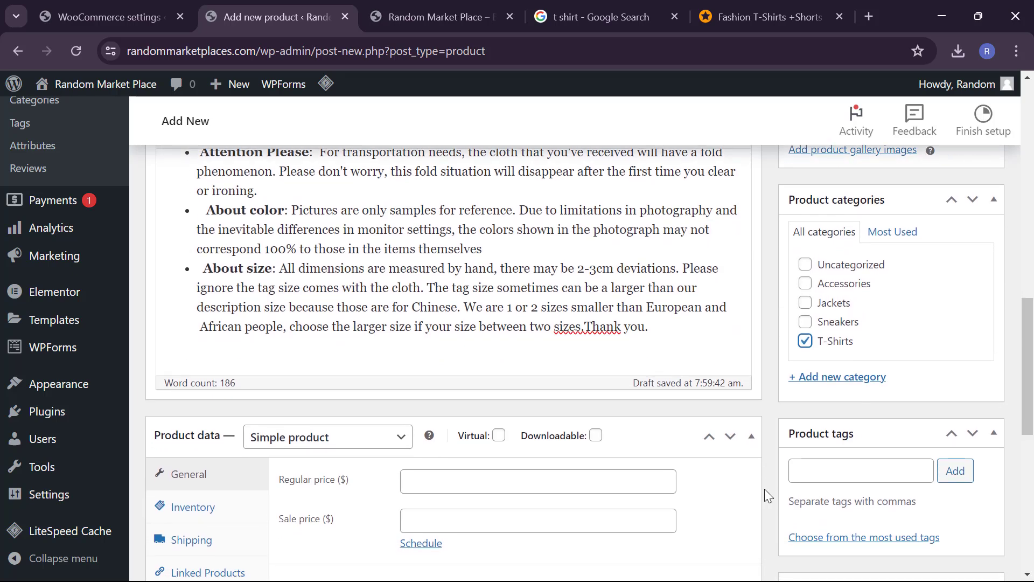
Step: Add 'Fashion' as a product tag
click(821, 480)
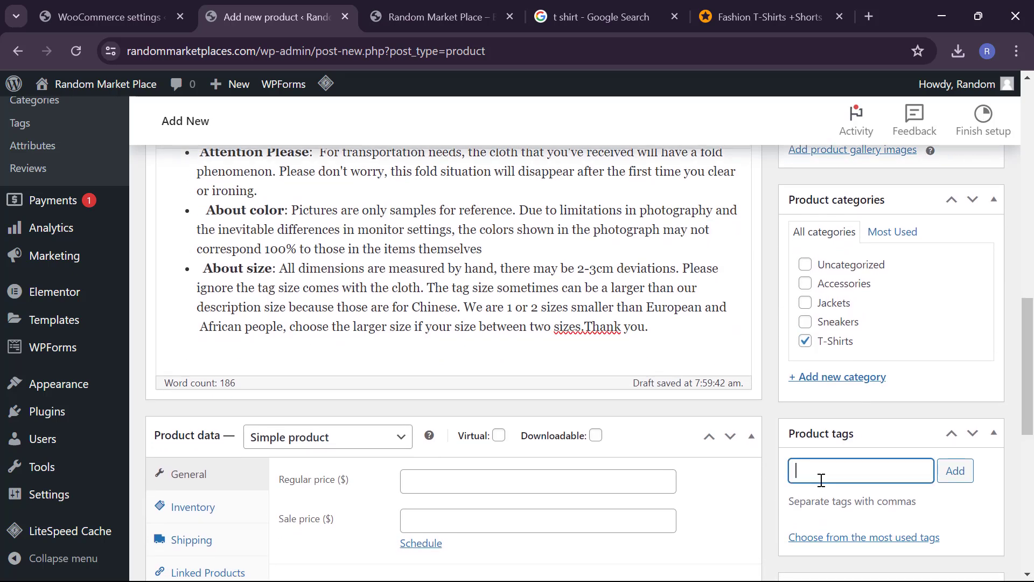
text(Fashion)
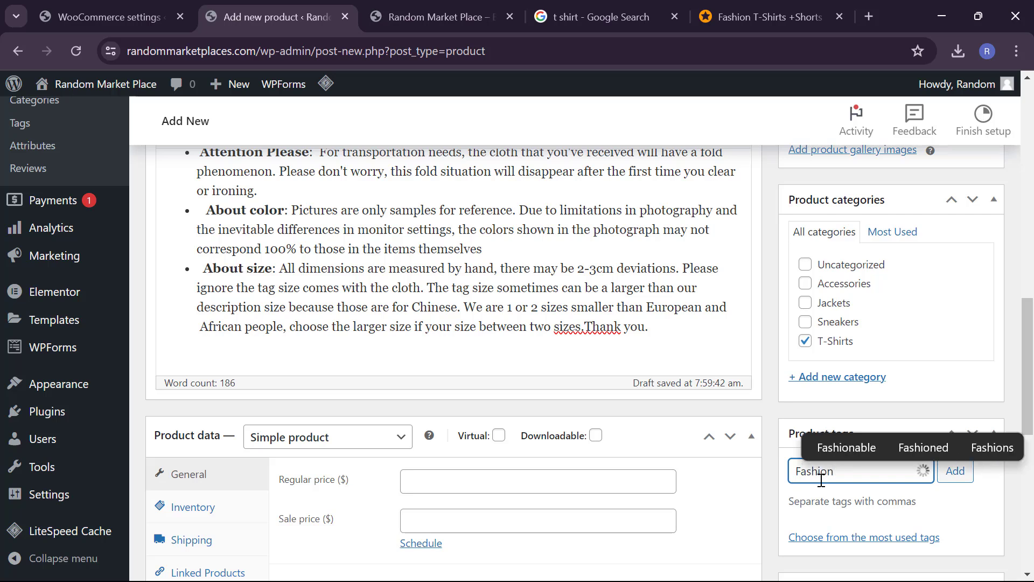
click(716, 419)
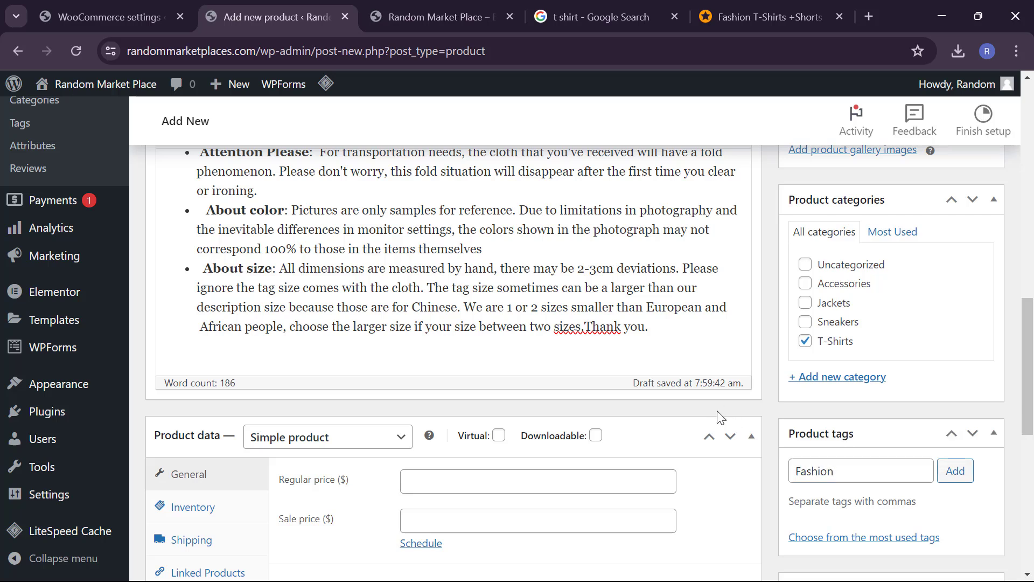
click(955, 470)
scroll(566, 469, down, 3)
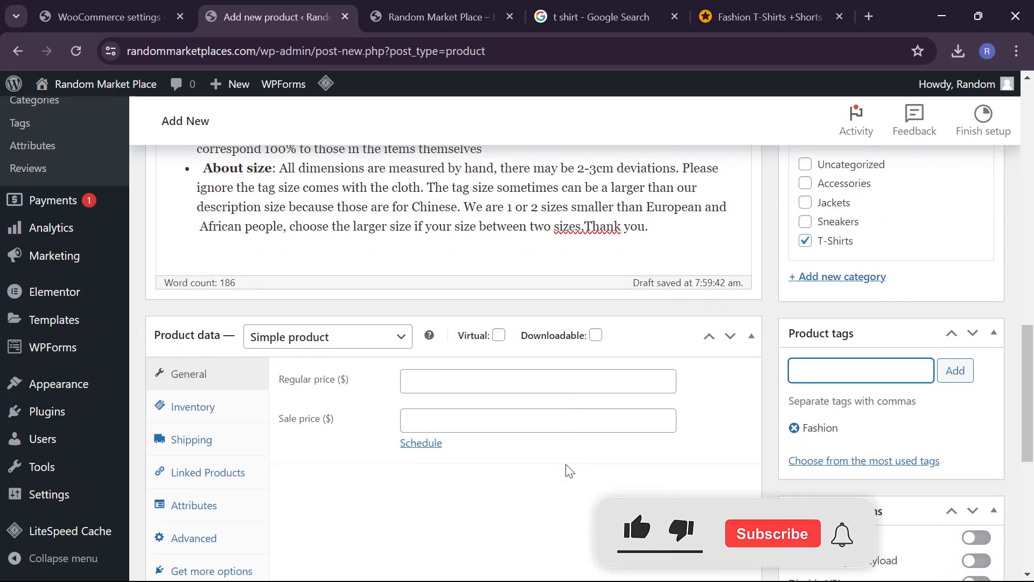
Step: Set the regular price to 67 and the sale price to 55
click(480, 346)
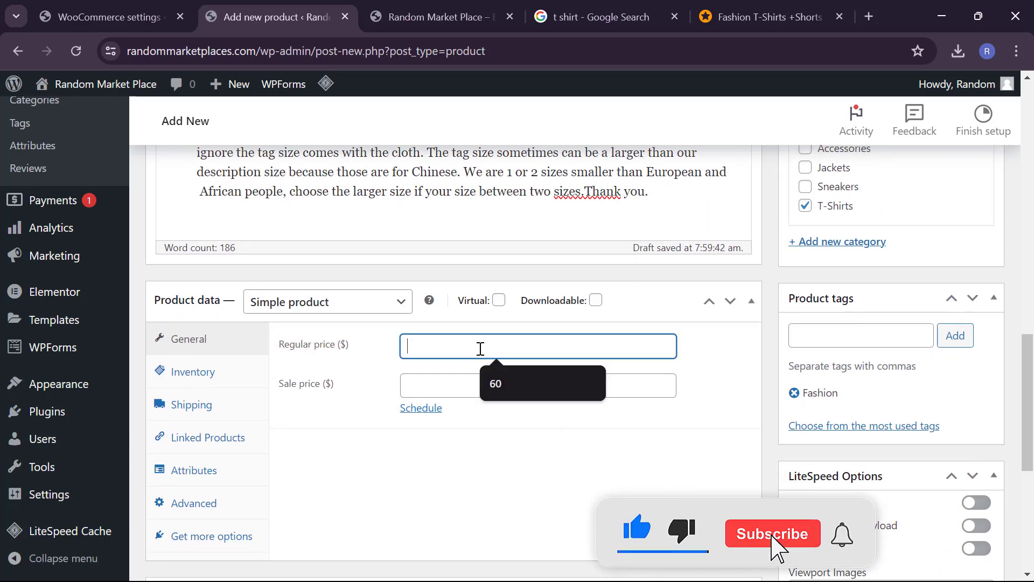
text(67)
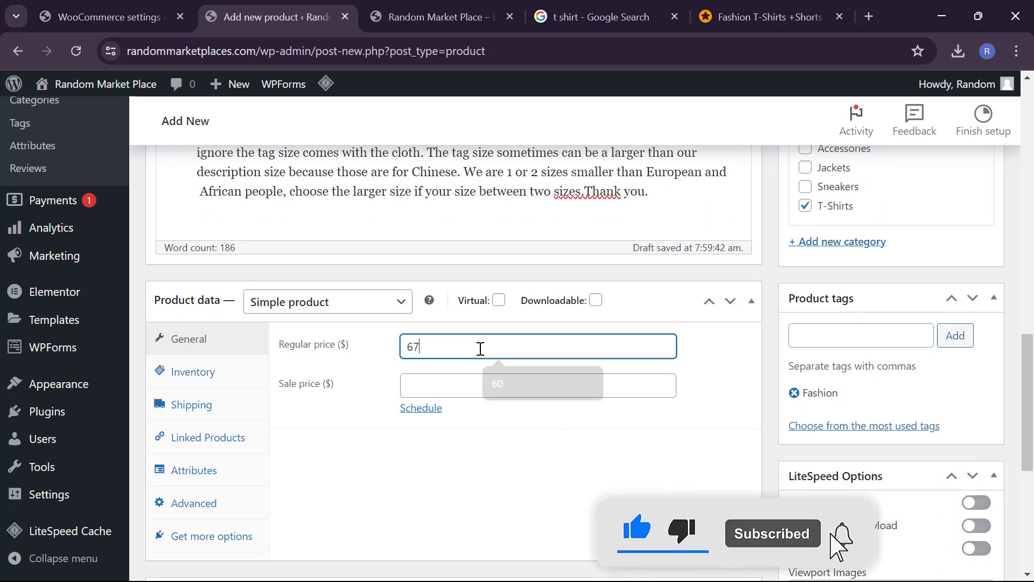
click(478, 376)
text(54)
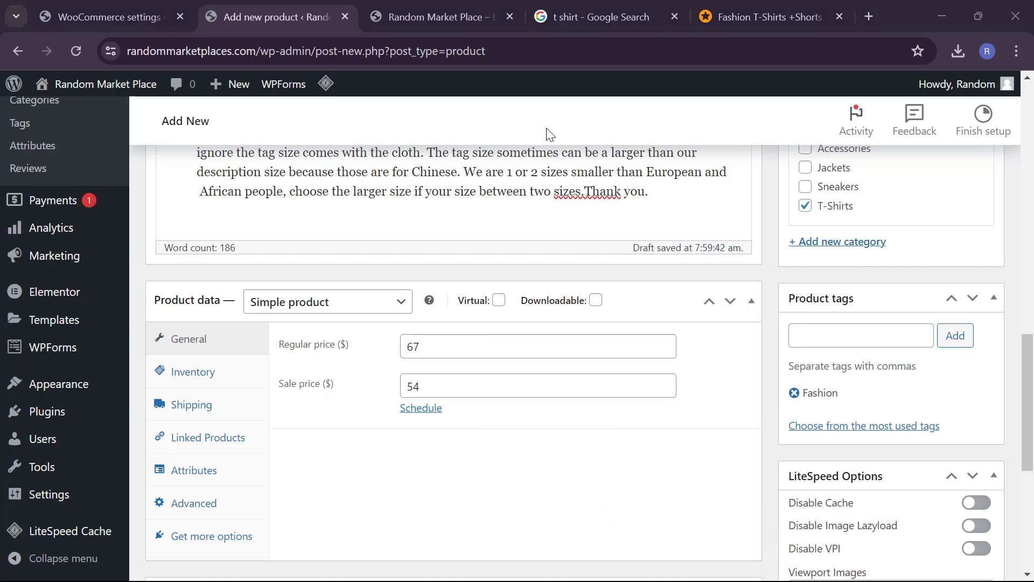
click(440, 391)
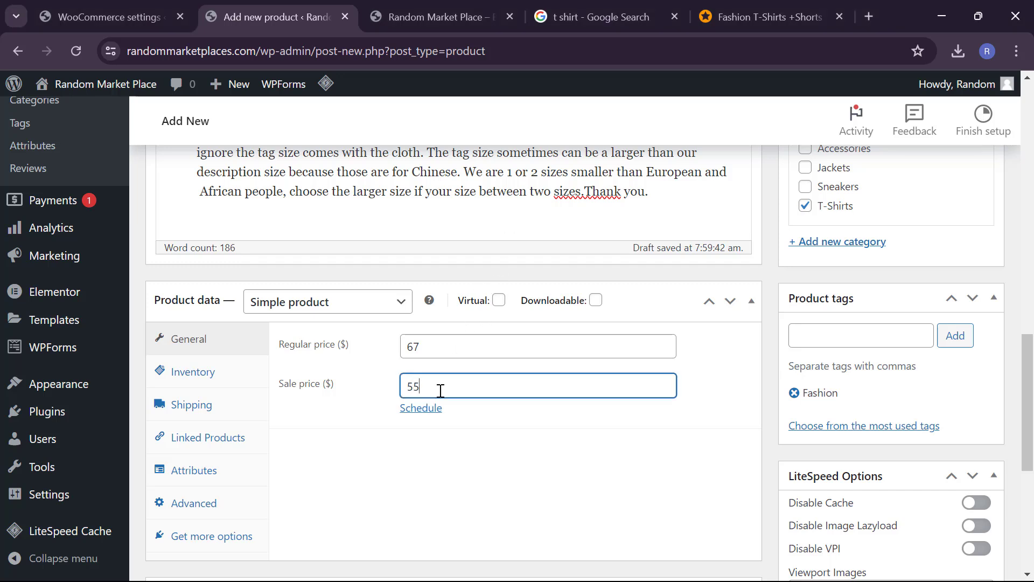
click(591, 495)
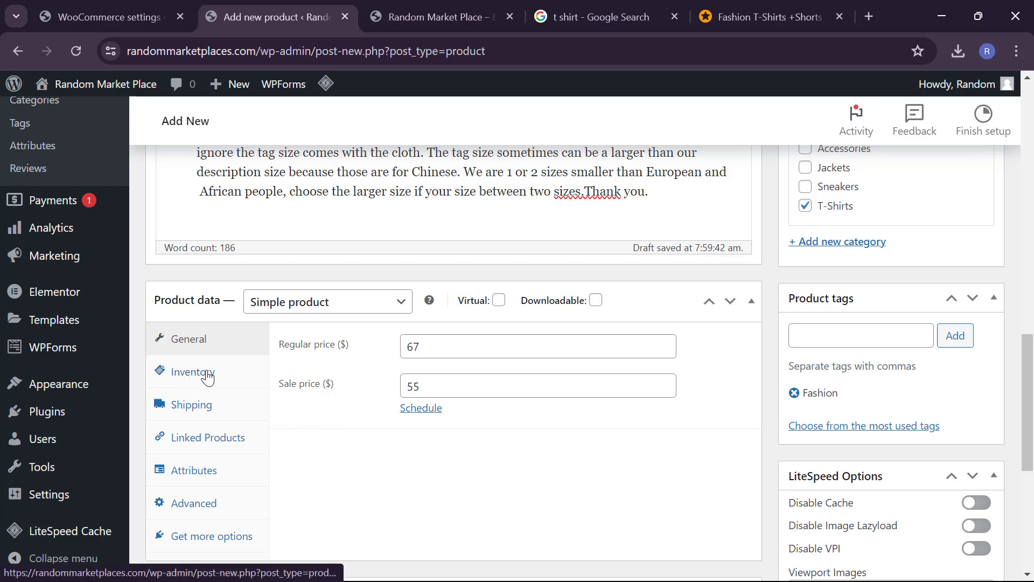
Step: Publish the Women's T-shirt product
scroll(390, 428, up, 1)
scroll(388, 428, up, 9)
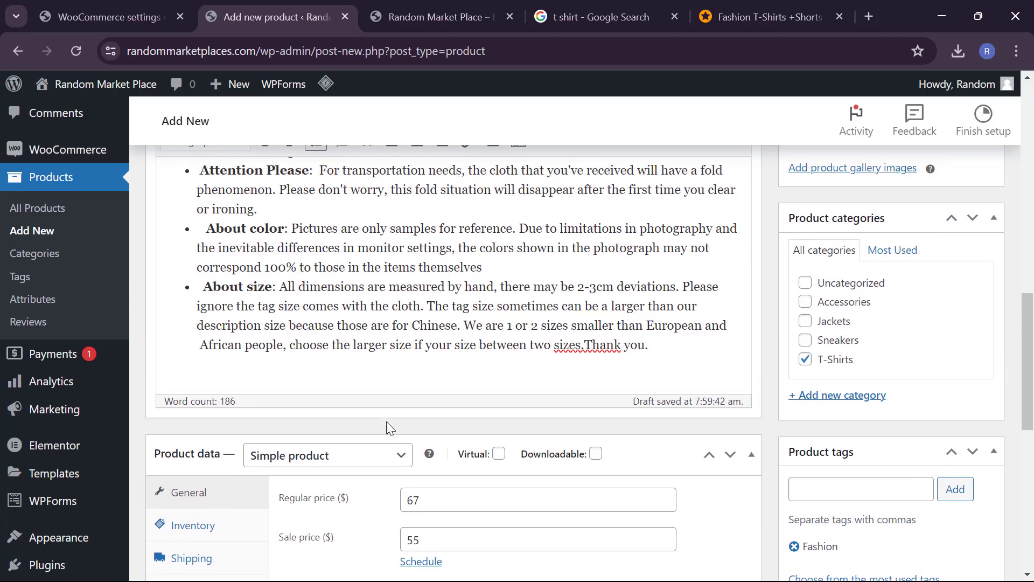
scroll(739, 353, up, 1)
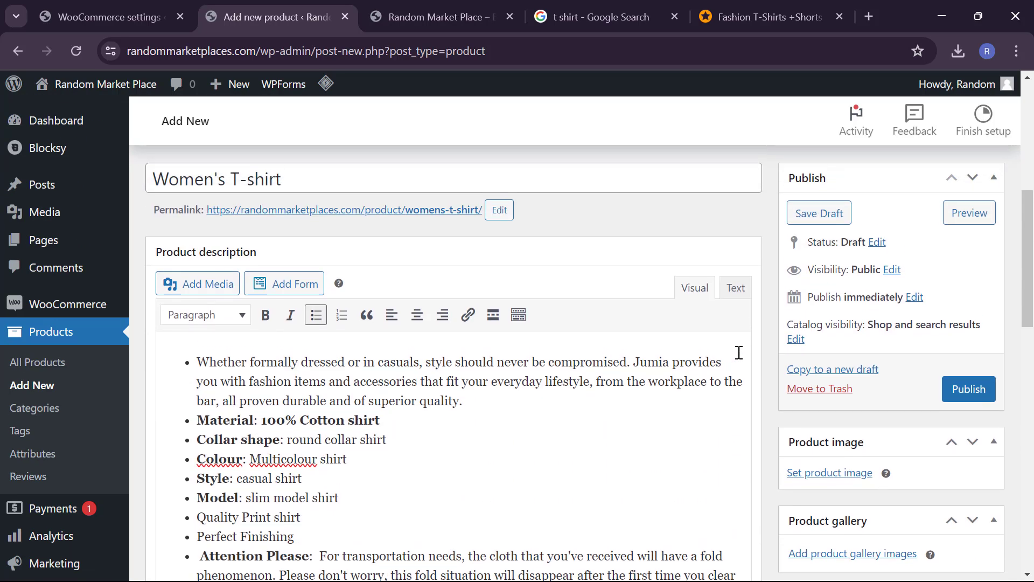
scroll(739, 353, down, 5)
scroll(739, 353, down, 10)
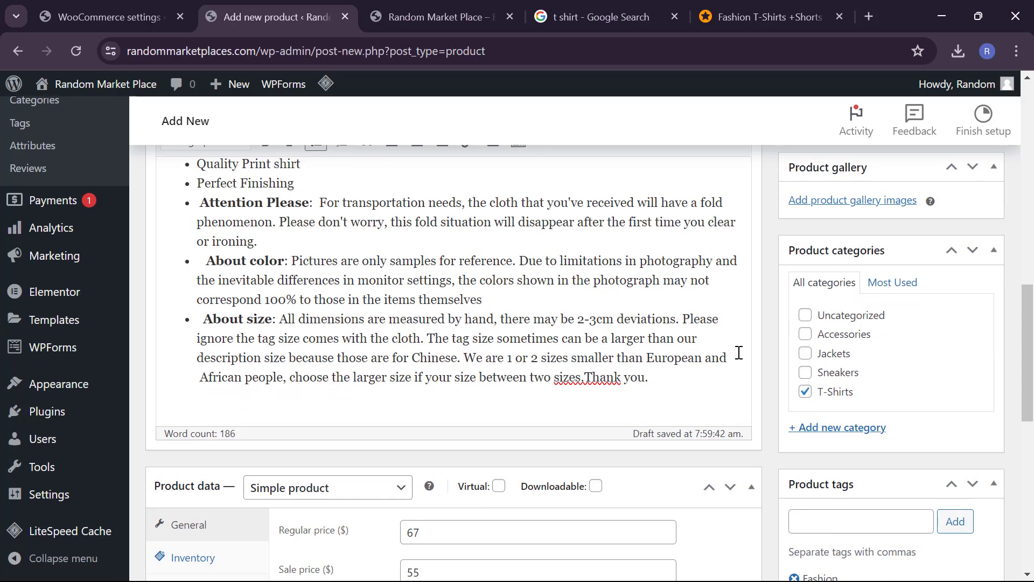
scroll(739, 352, up, 20)
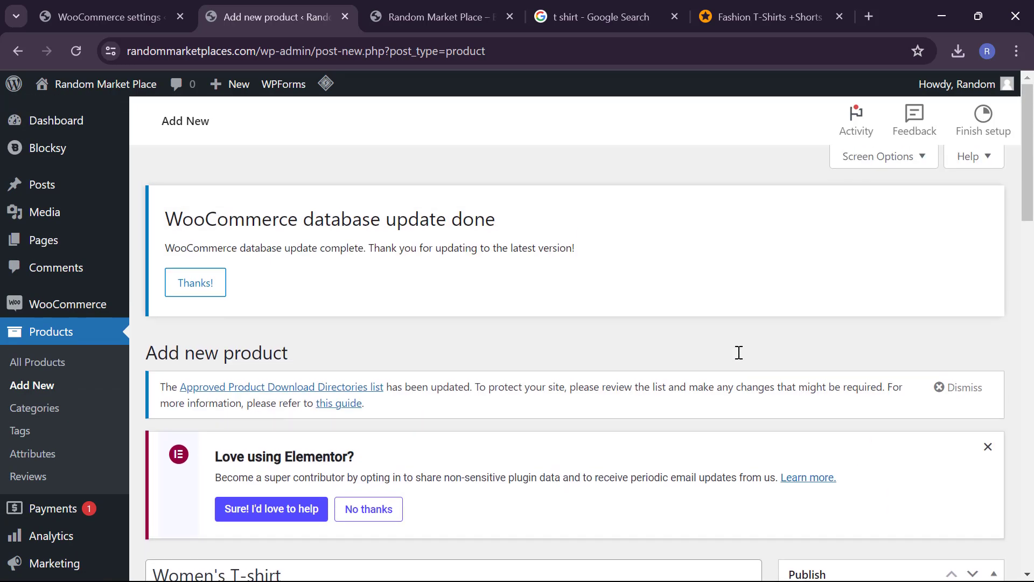
scroll(739, 353, down, 6)
click(970, 435)
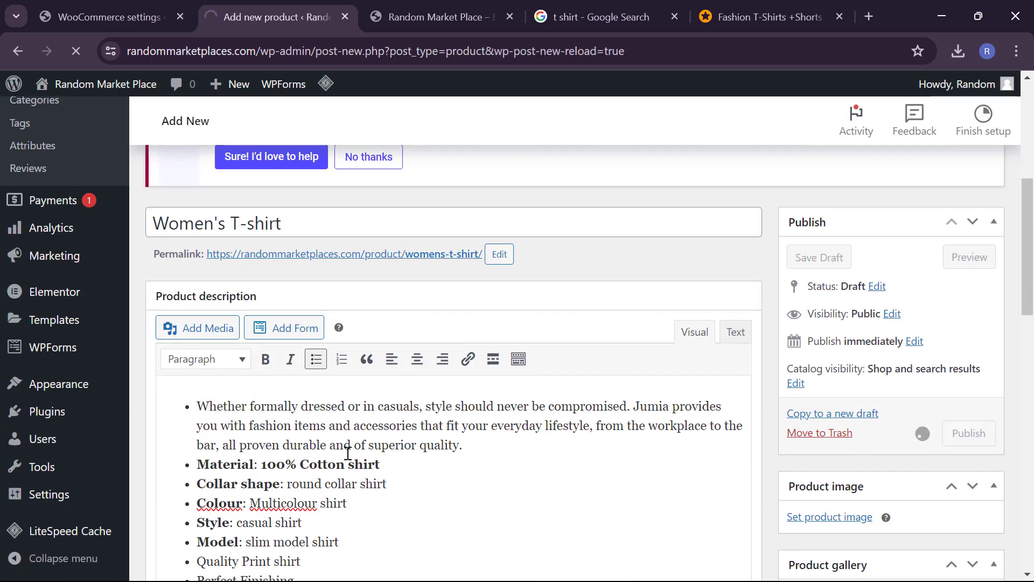
Step: Scroll down to the Product data box showing regular price 67 and sale price 55
scroll(347, 453, down, 7)
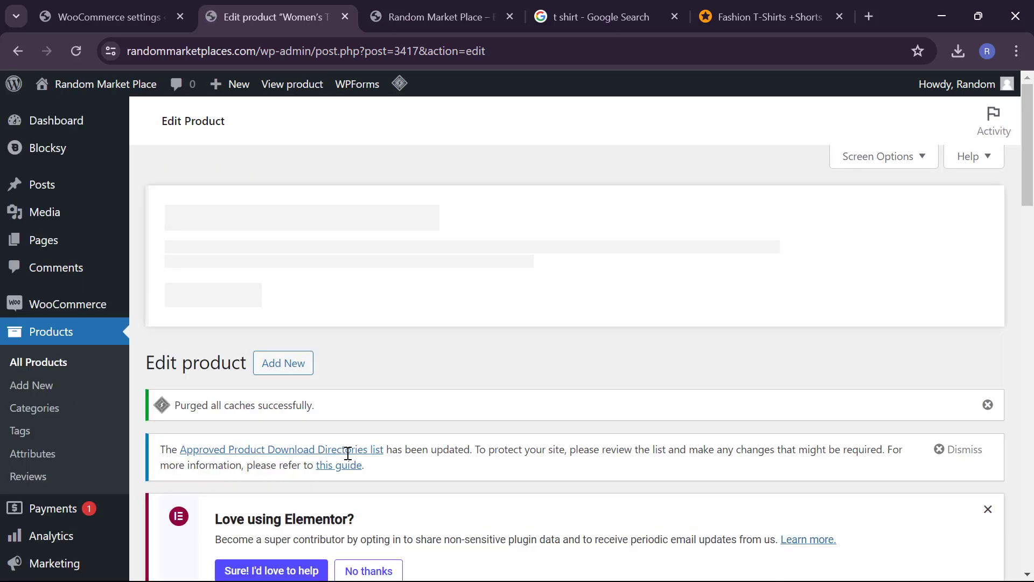
scroll(348, 452, down, 8)
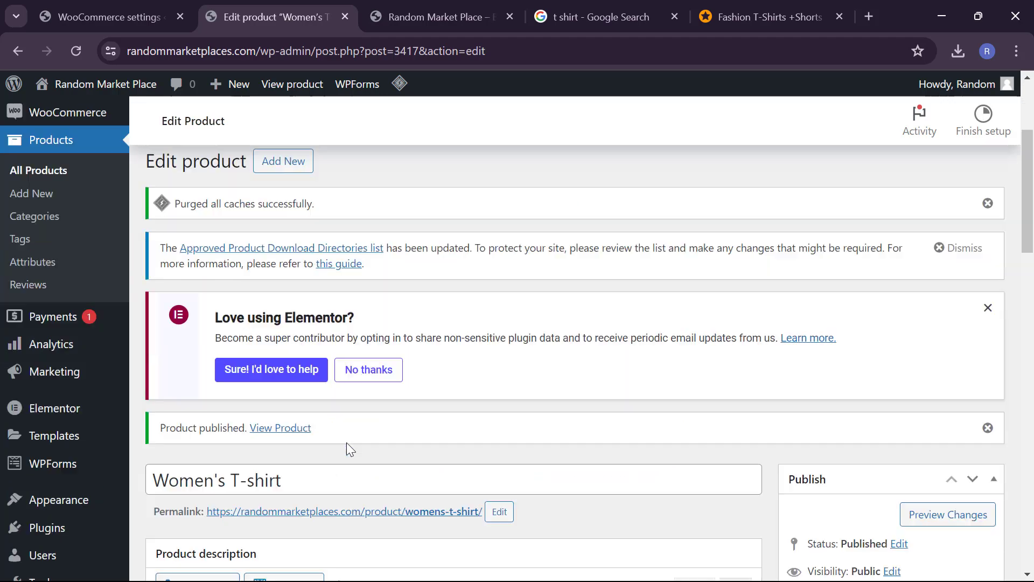
scroll(347, 449, down, 1)
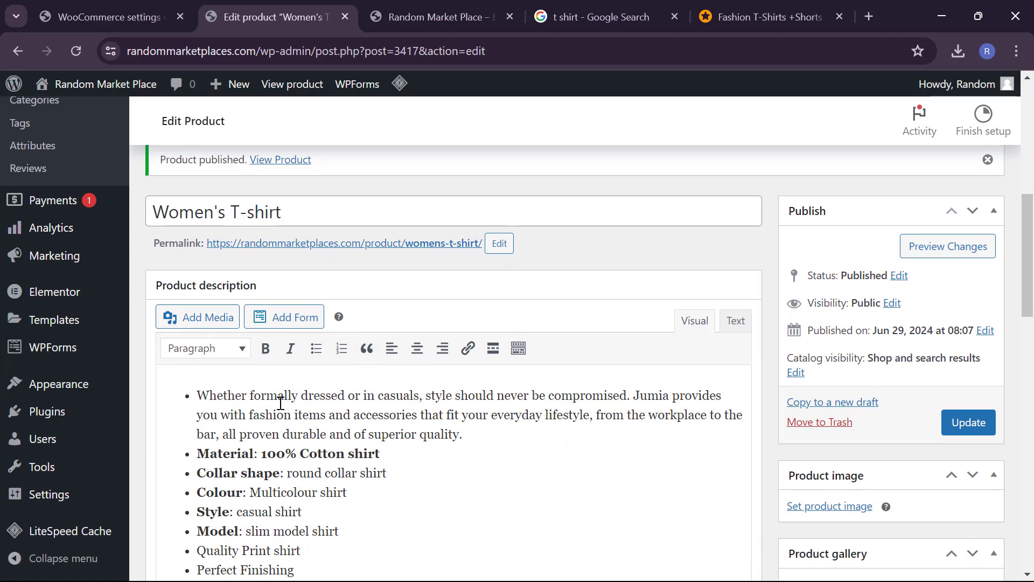
scroll(322, 491, down, 7)
scroll(321, 491, down, 5)
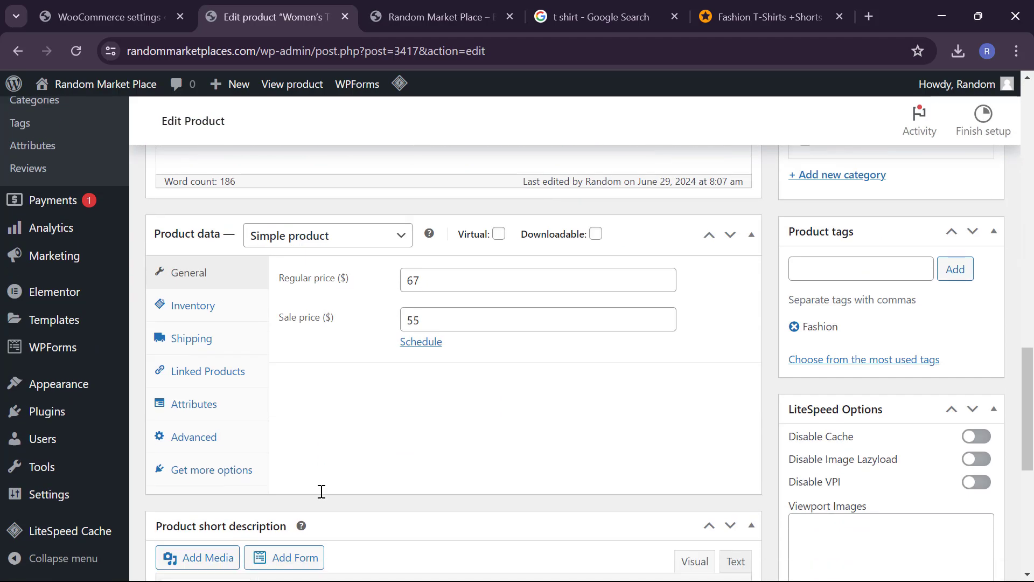
Step: In the Attributes tab, create a new attribute named 'size'
click(194, 405)
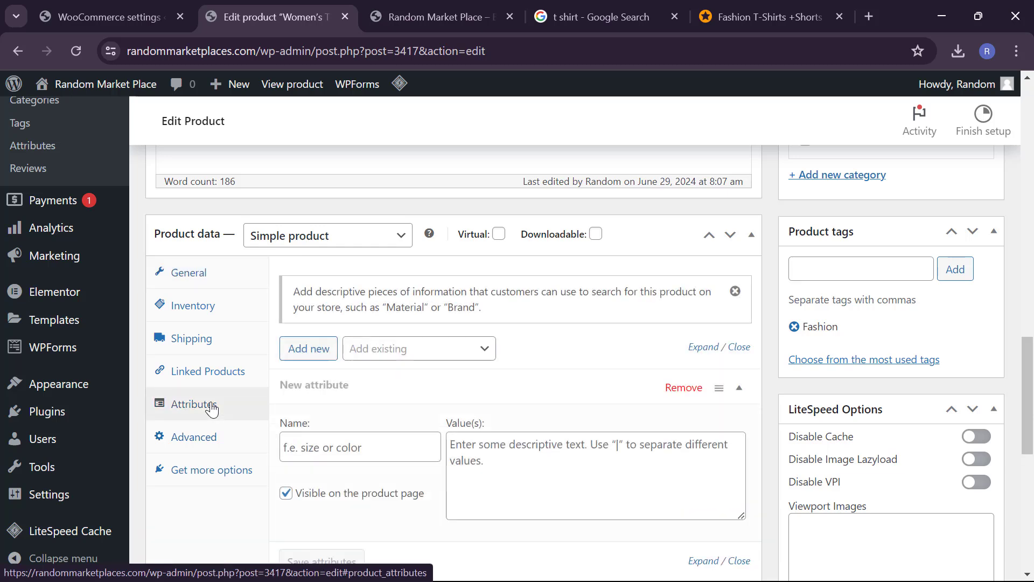
click(409, 360)
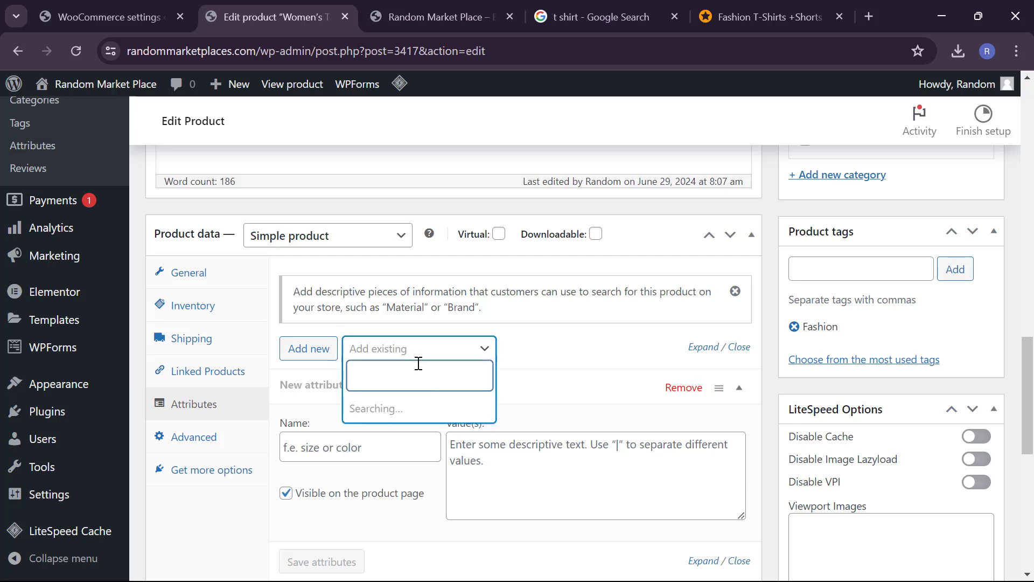
click(311, 388)
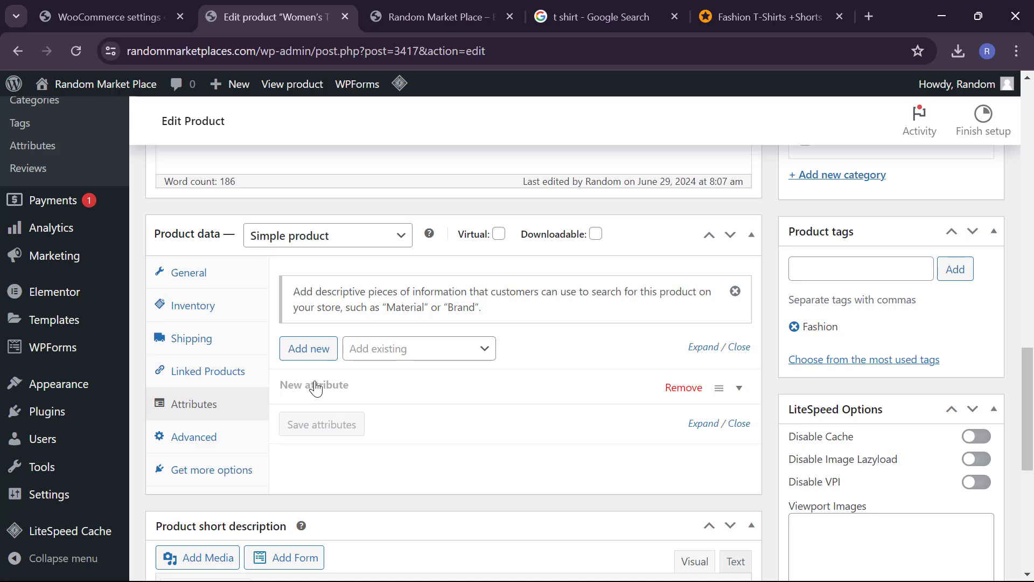
click(322, 387)
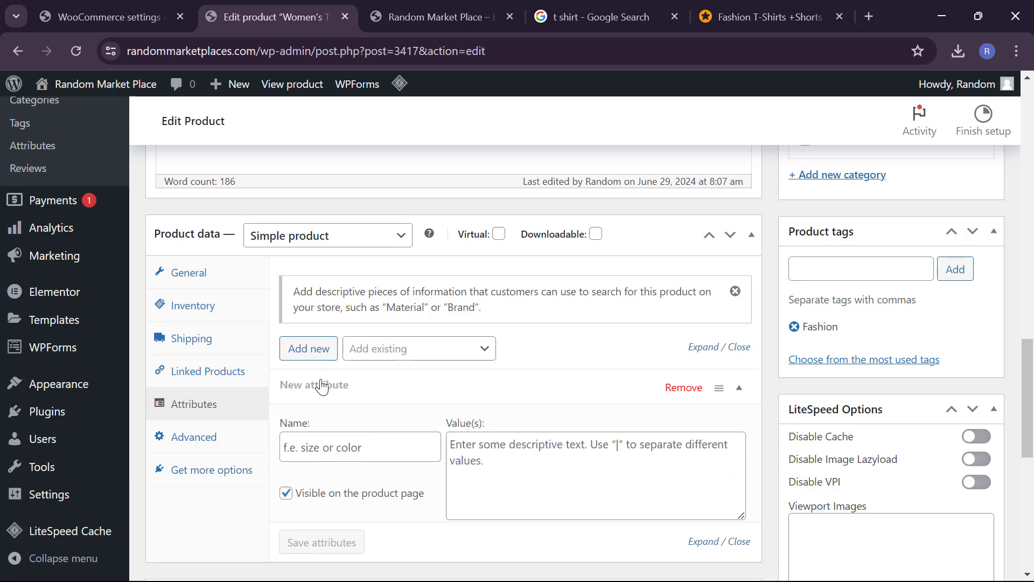
click(365, 449)
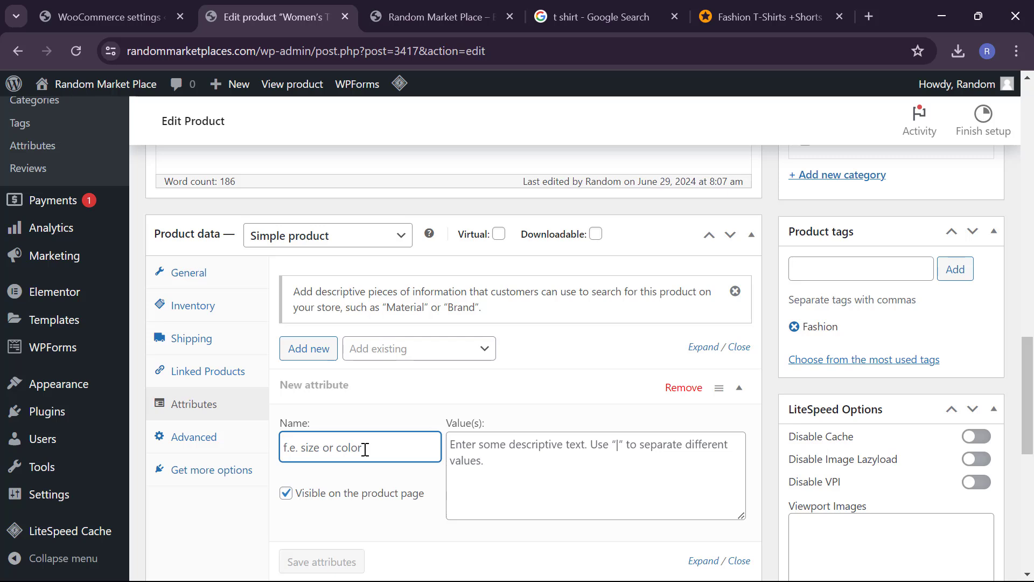
text(size)
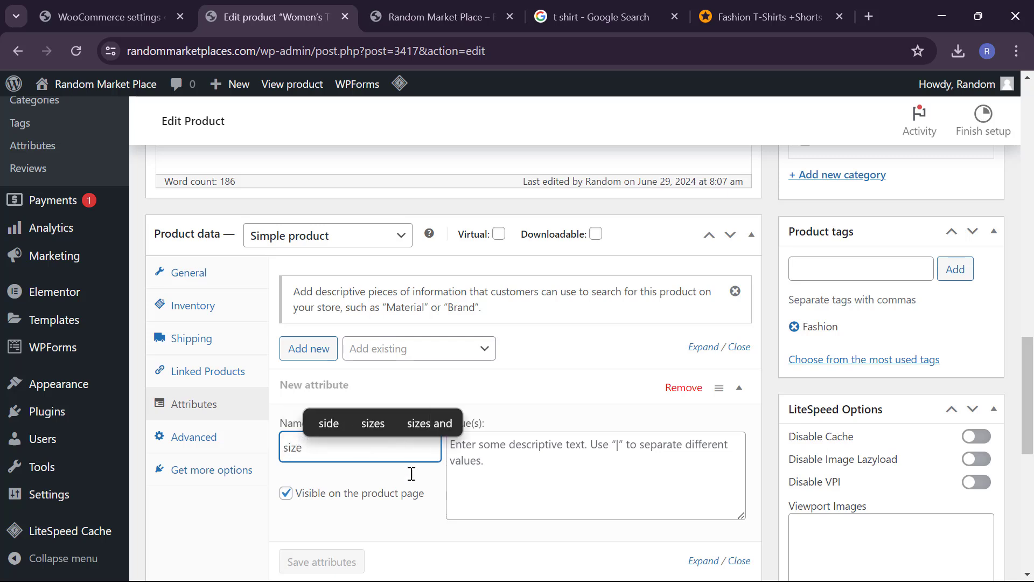
Step: Give the size attribute the values s | m | l | xl and save the attributes
click(530, 478)
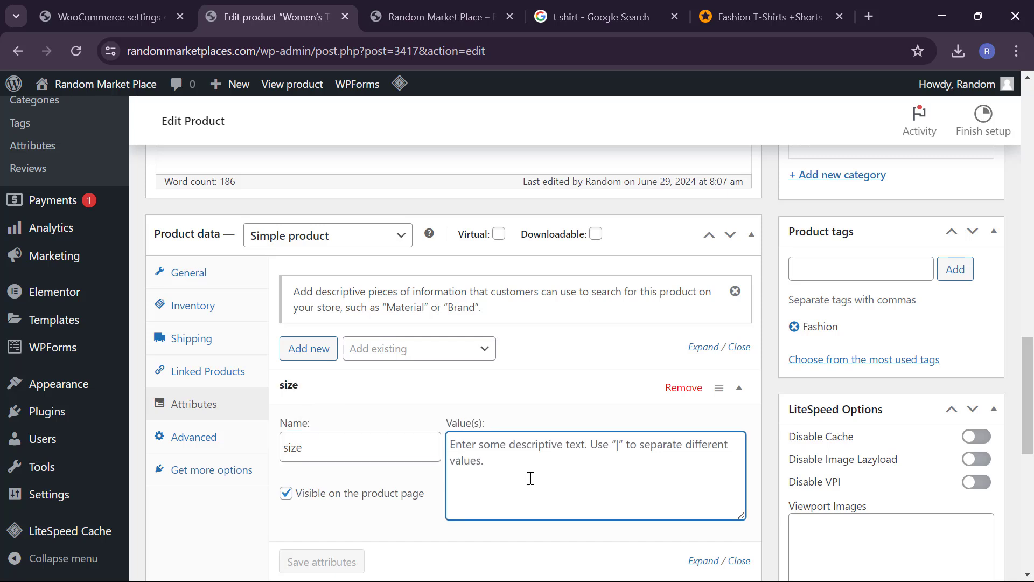
text(s |c)
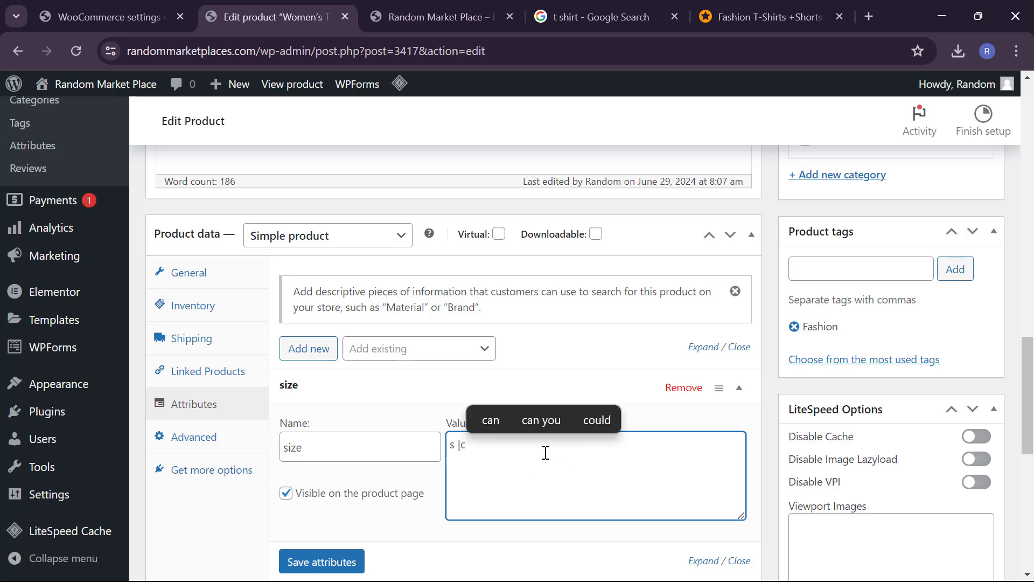
key(BackSpace)
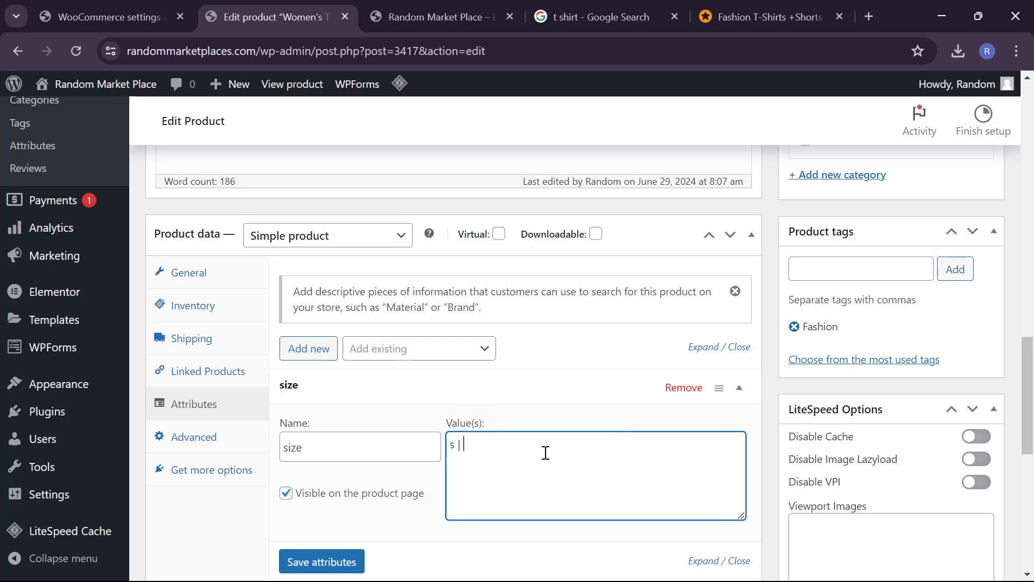
text(m | l | X)
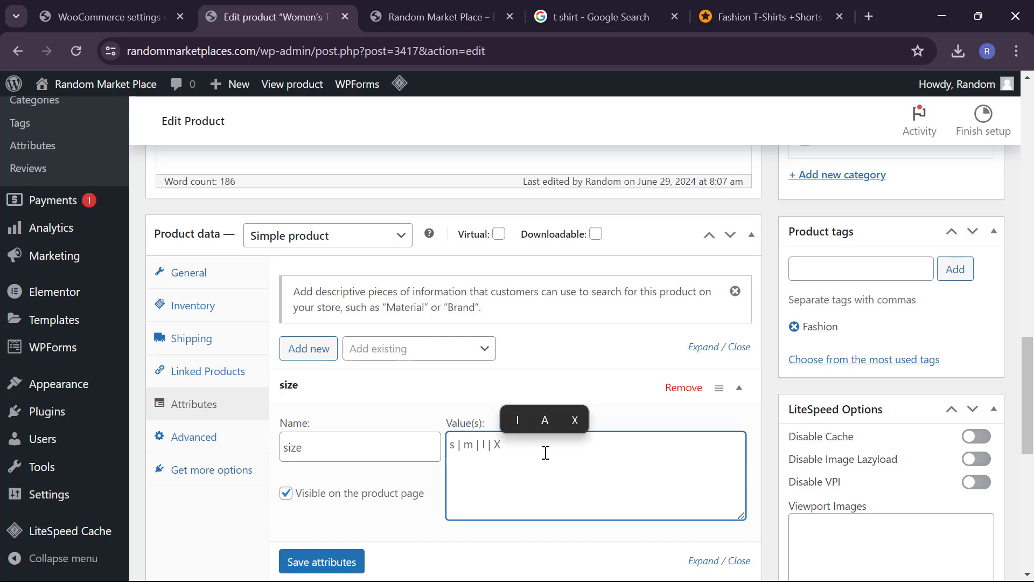
key(BackSpace)
text(xl)
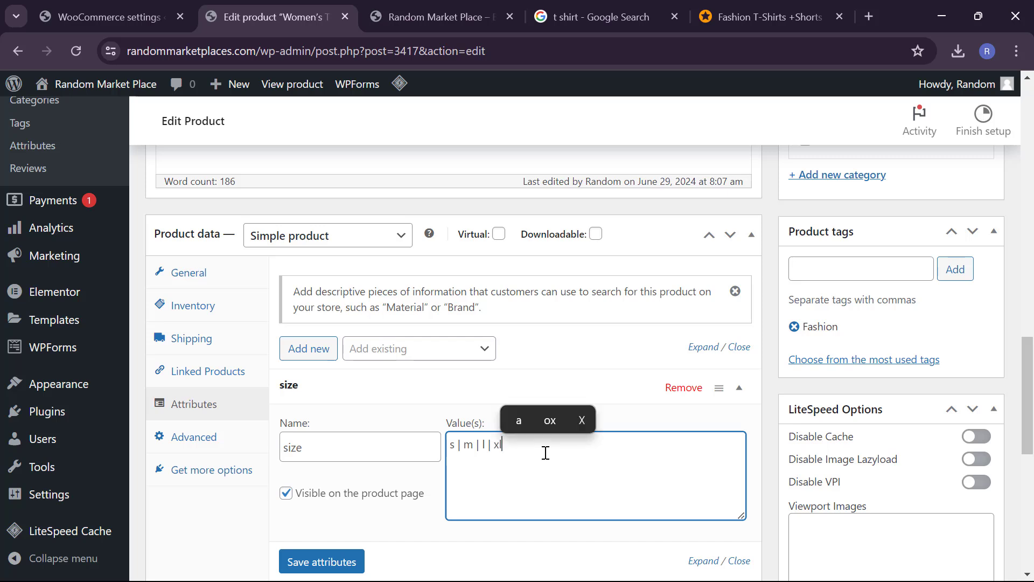
scroll(396, 509, down, 2)
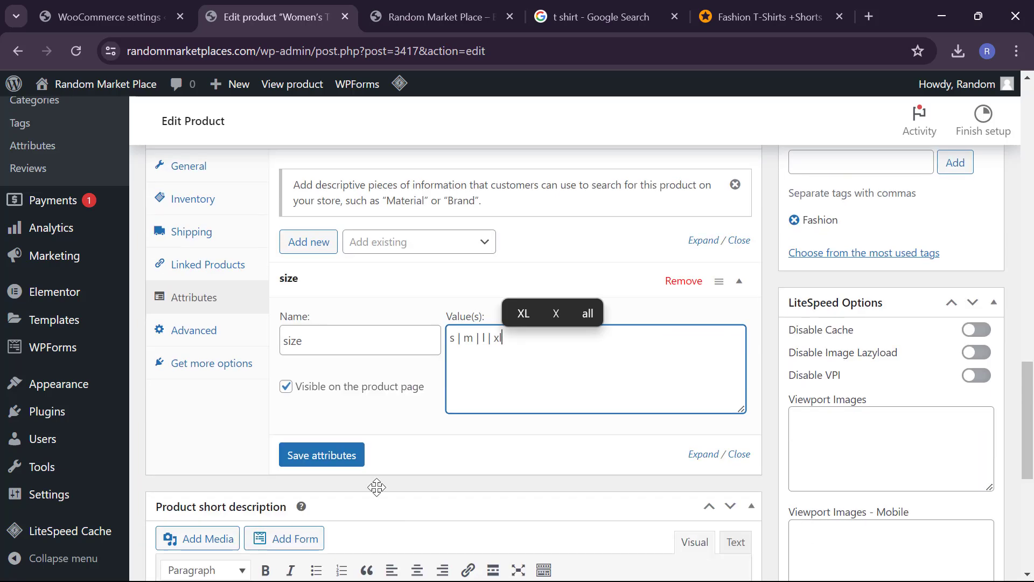
click(339, 455)
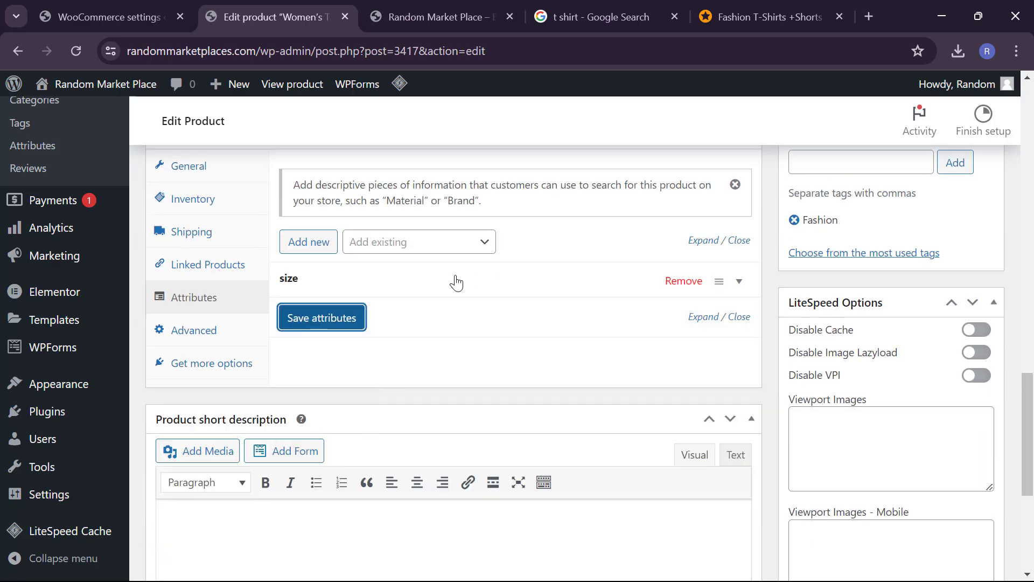
Step: Add a second attribute named 'color' with values white | Red | Green
click(318, 242)
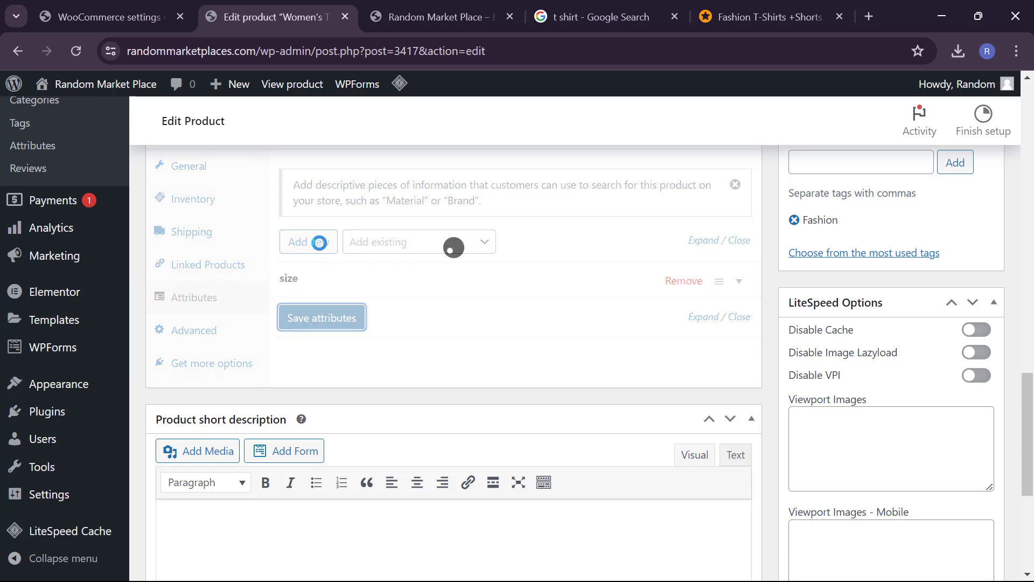
click(319, 243)
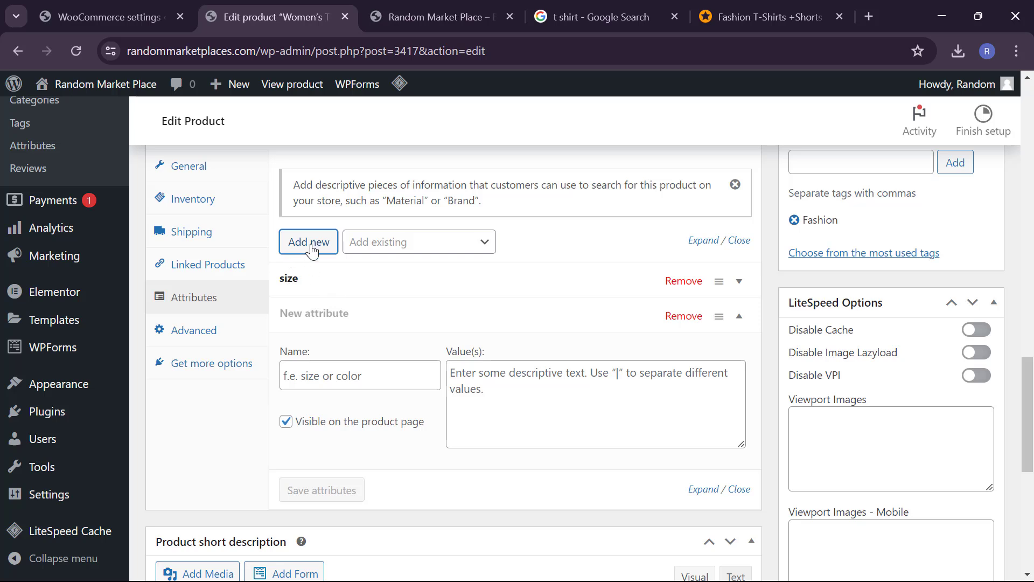
click(350, 371)
text(color)
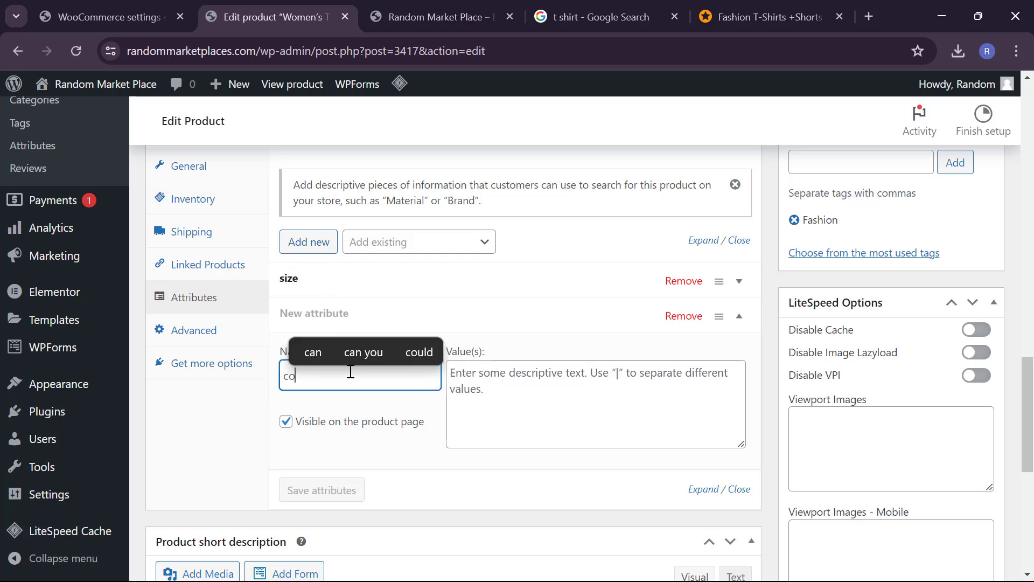
click(501, 391)
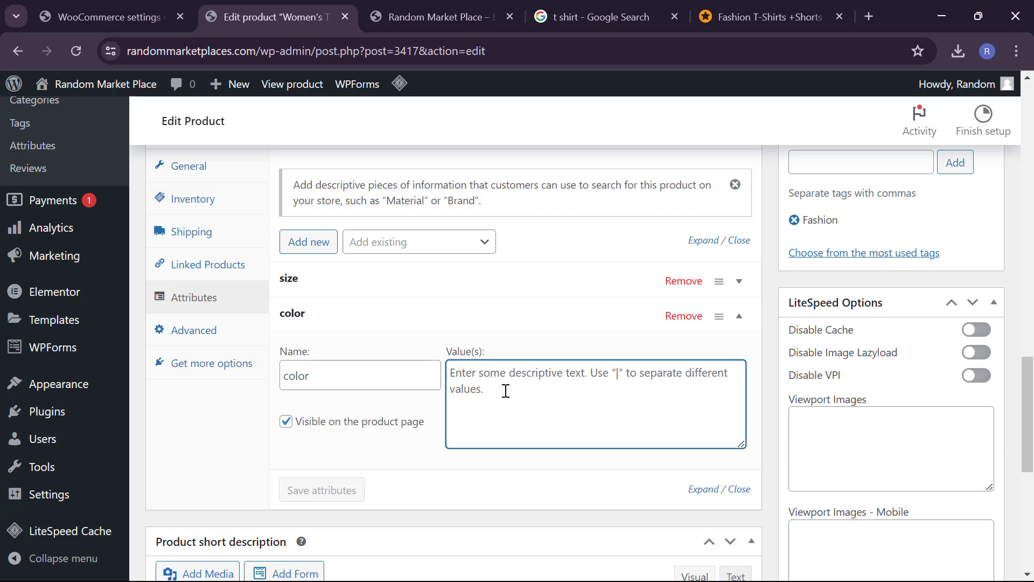
text(white )
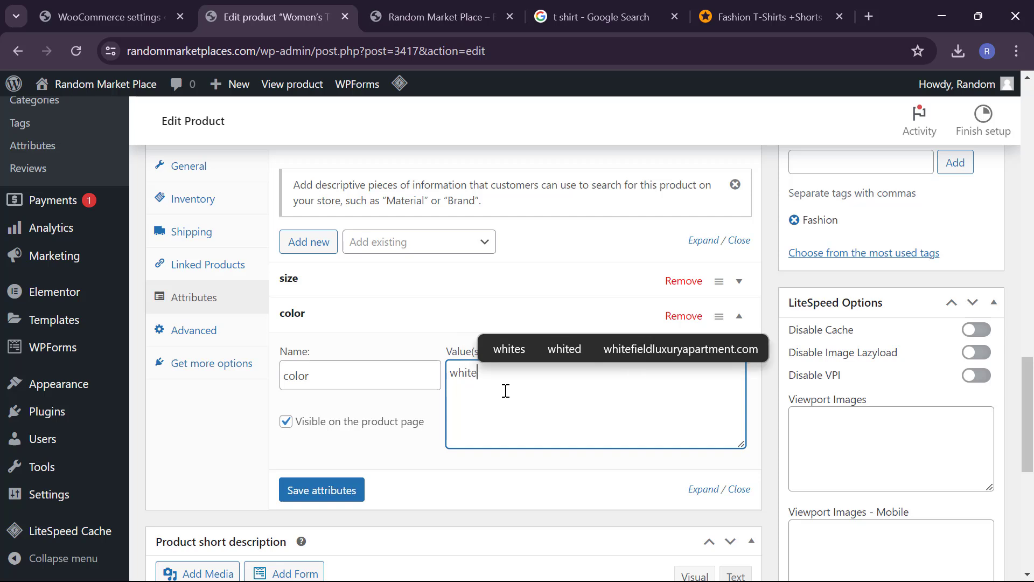
text(|)
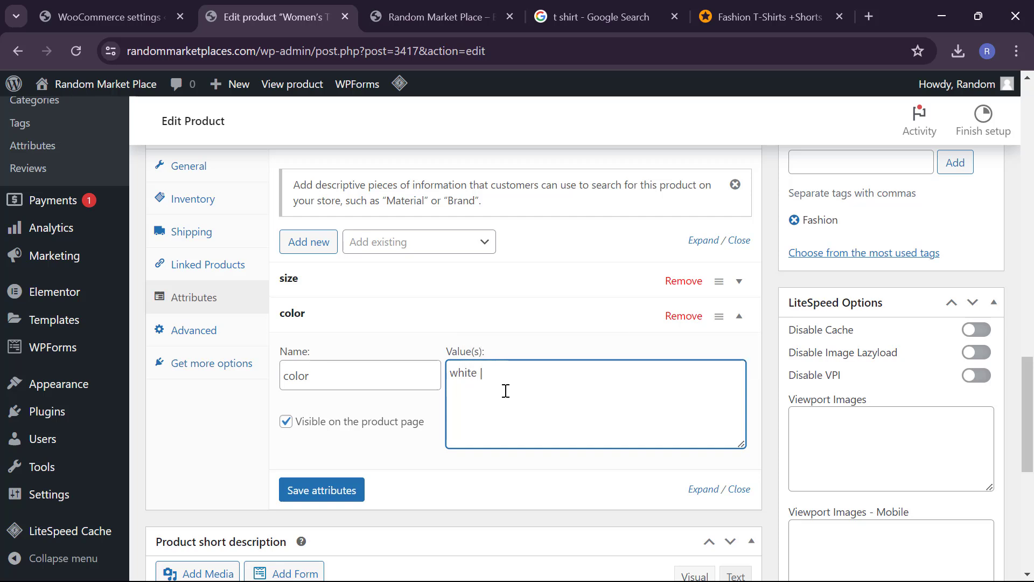
text( Red )
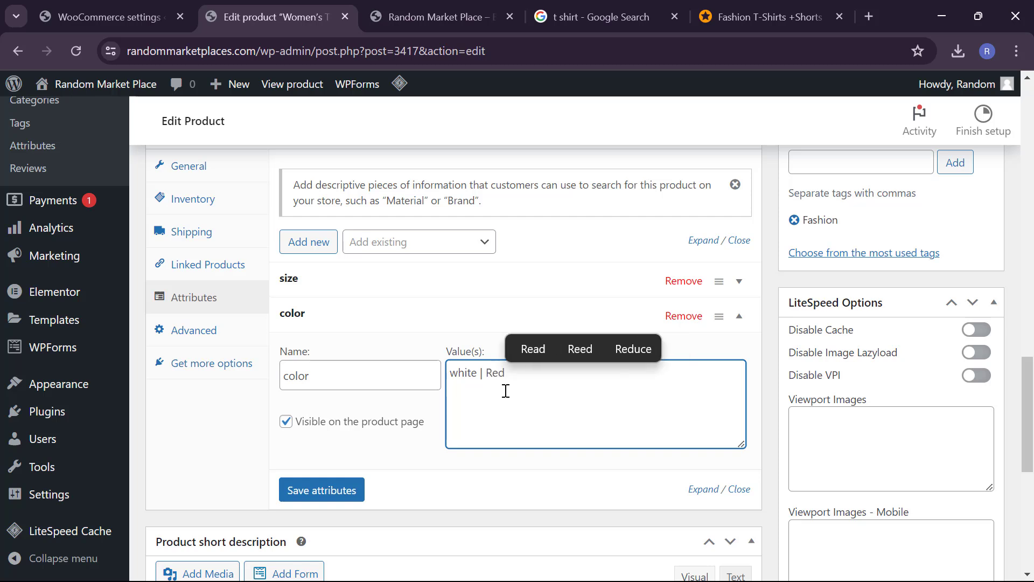
text(|)
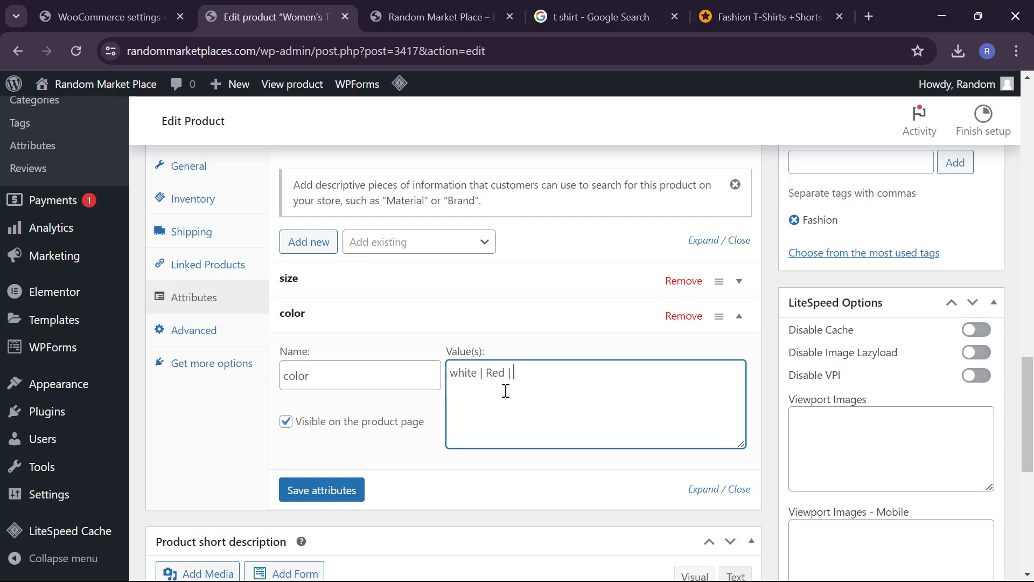
text( Green)
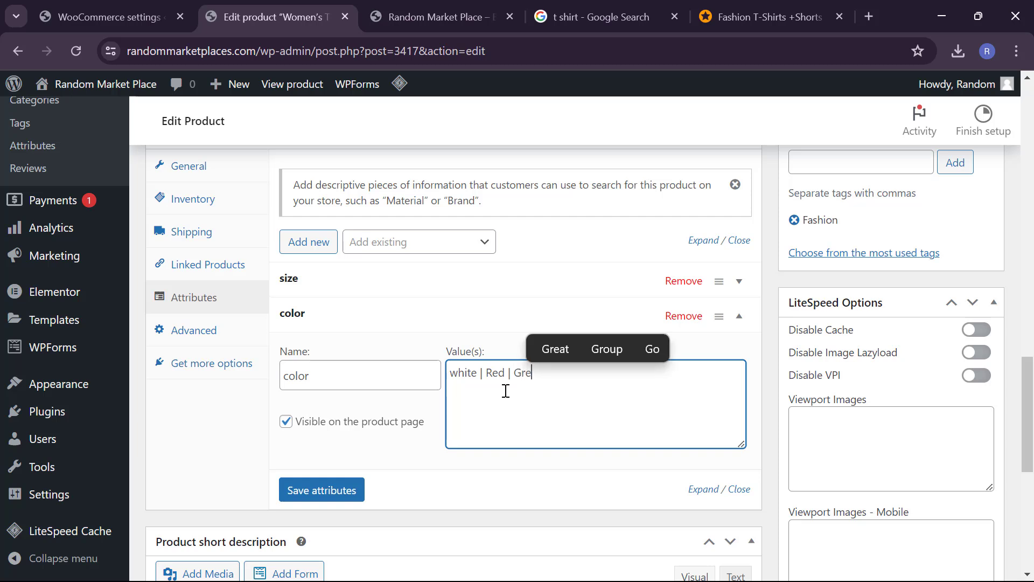
Step: Save the size and color attributes and reload the product edit page
click(322, 490)
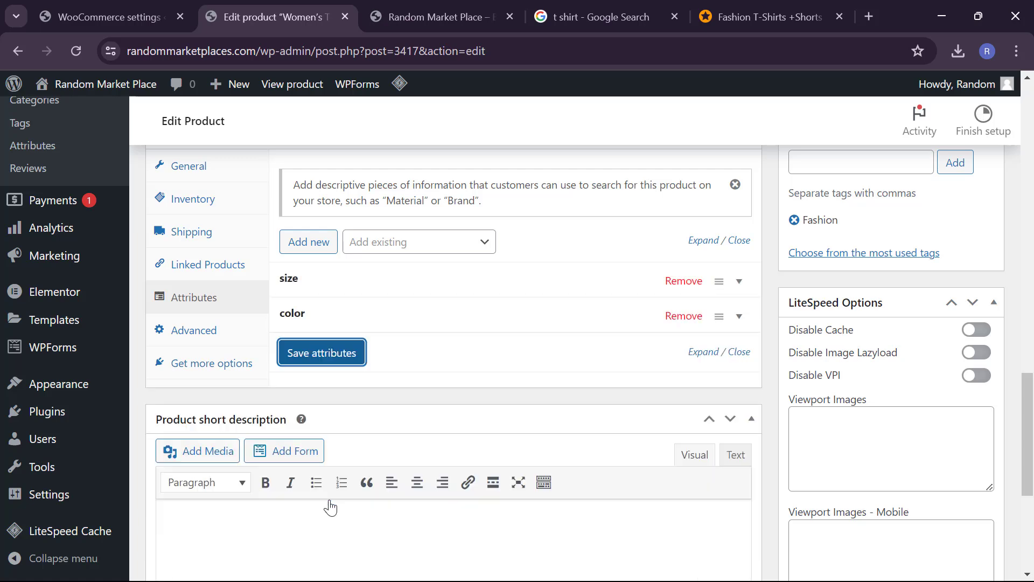
scroll(617, 405, up, 1)
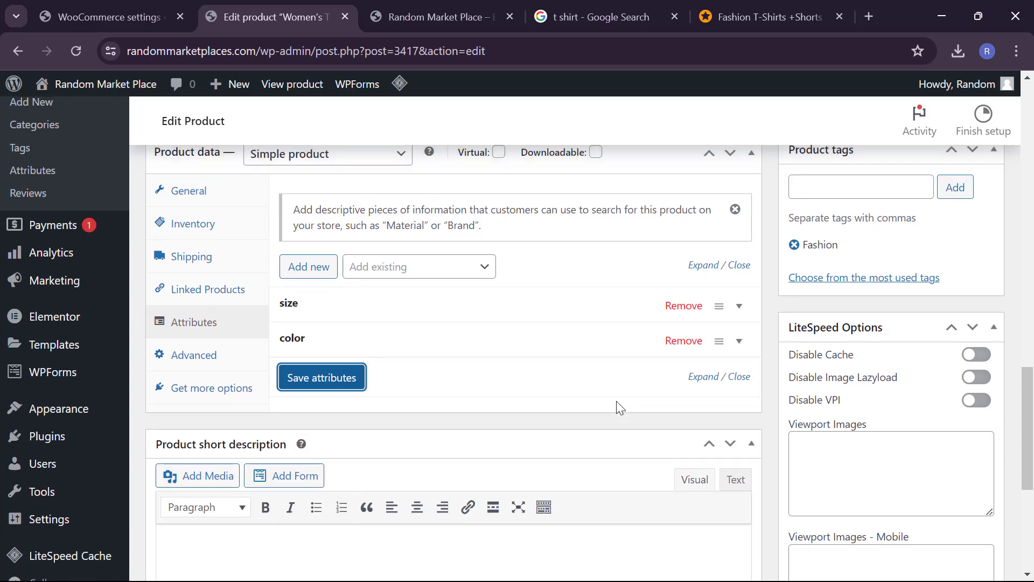
scroll(617, 405, up, 1)
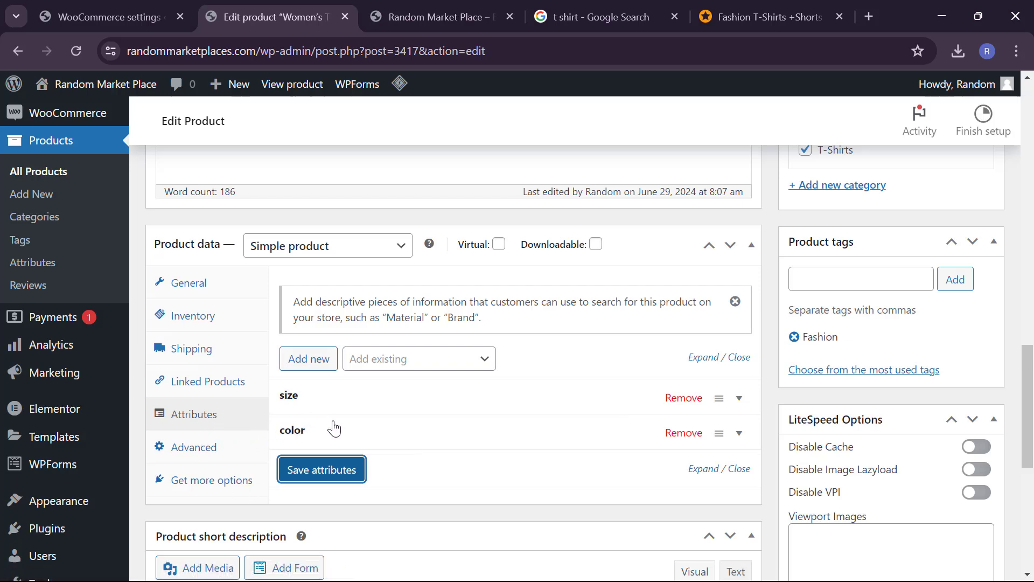
click(324, 471)
click(323, 470)
click(90, 57)
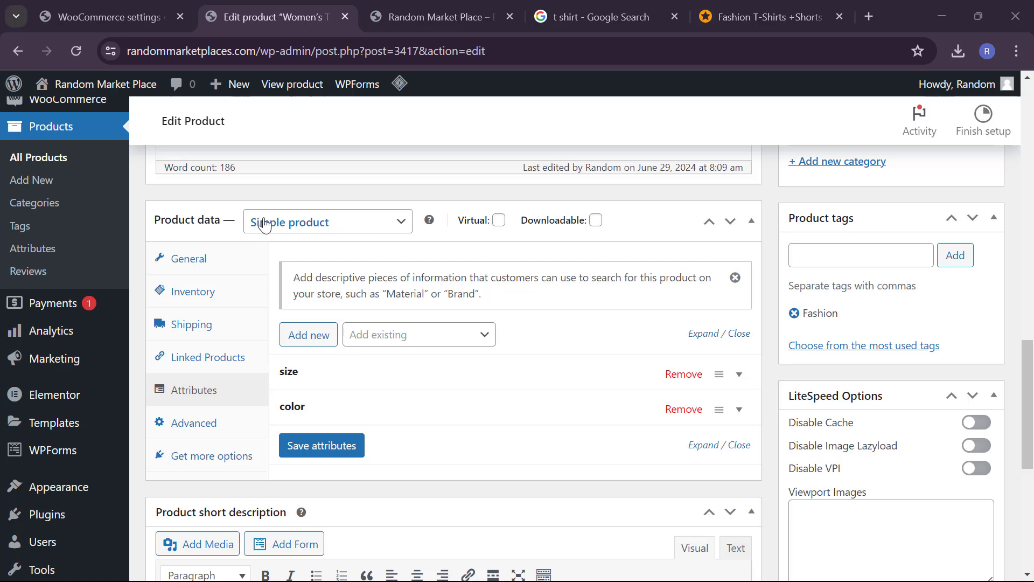
click(298, 229)
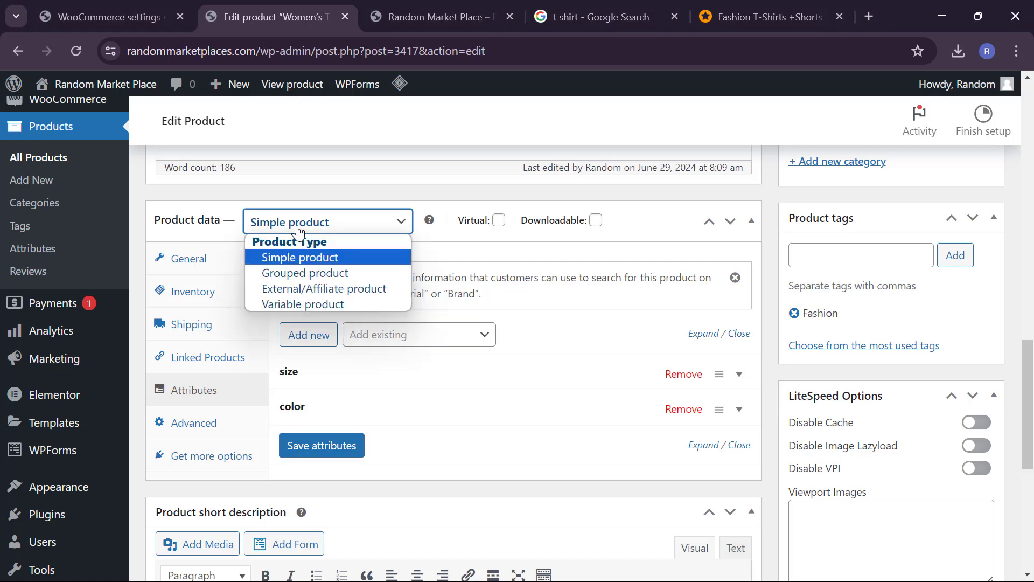
click(281, 304)
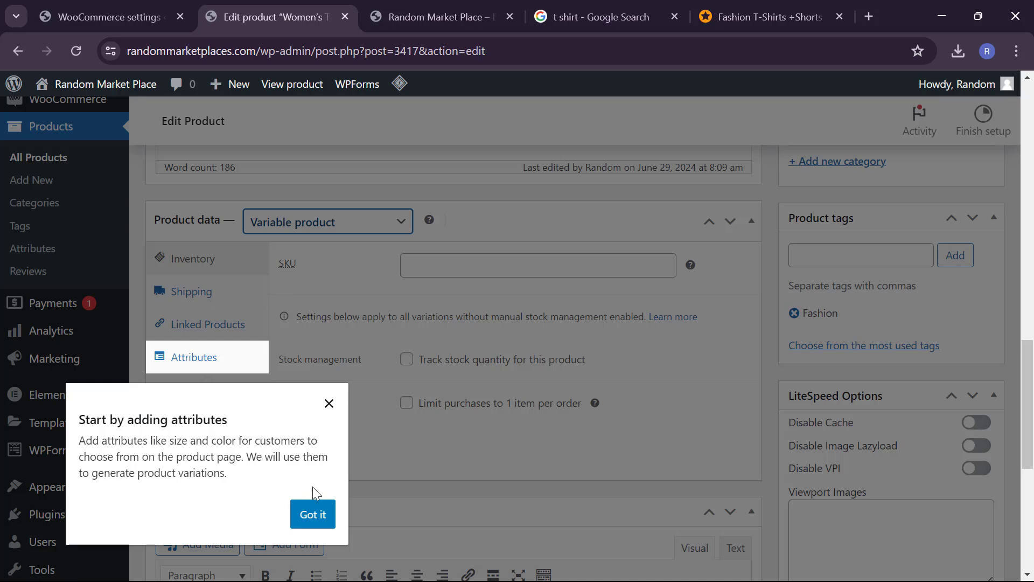
click(309, 510)
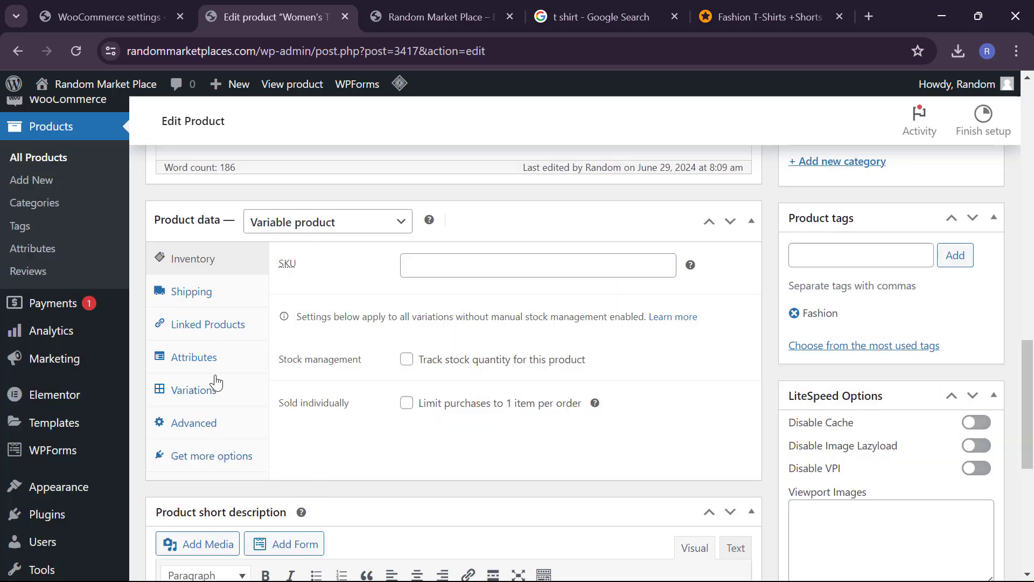
click(203, 393)
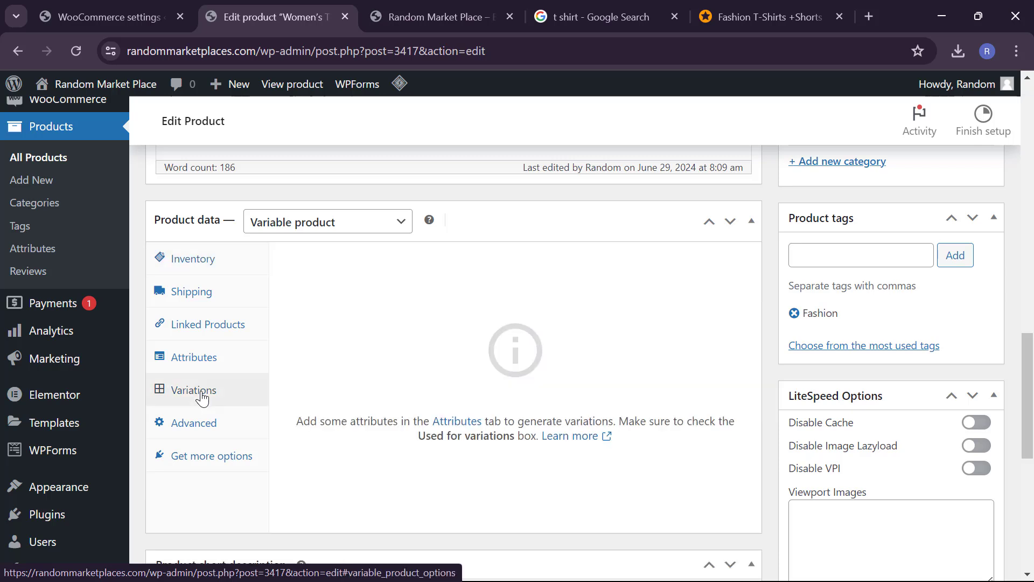
click(195, 358)
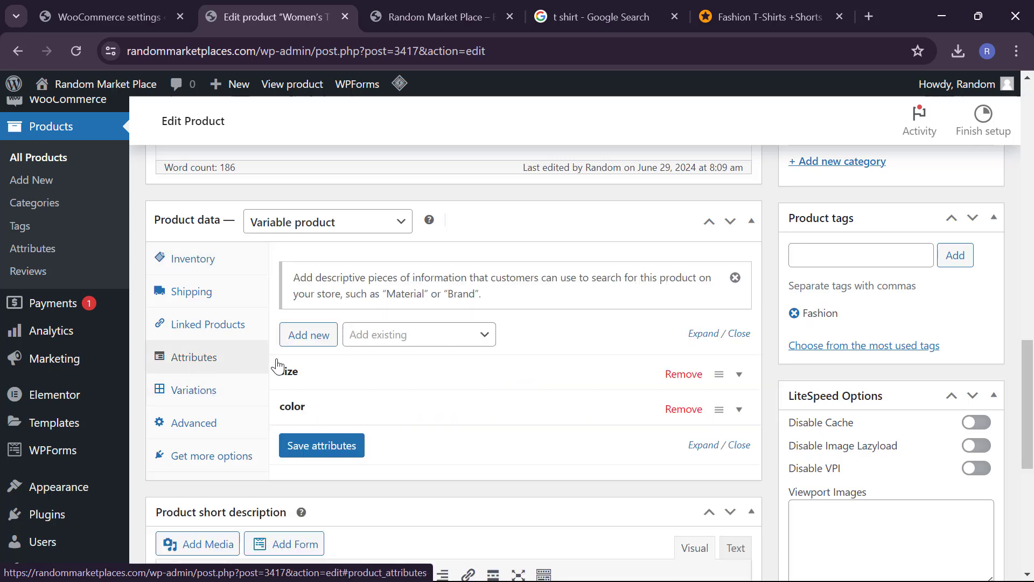
click(332, 449)
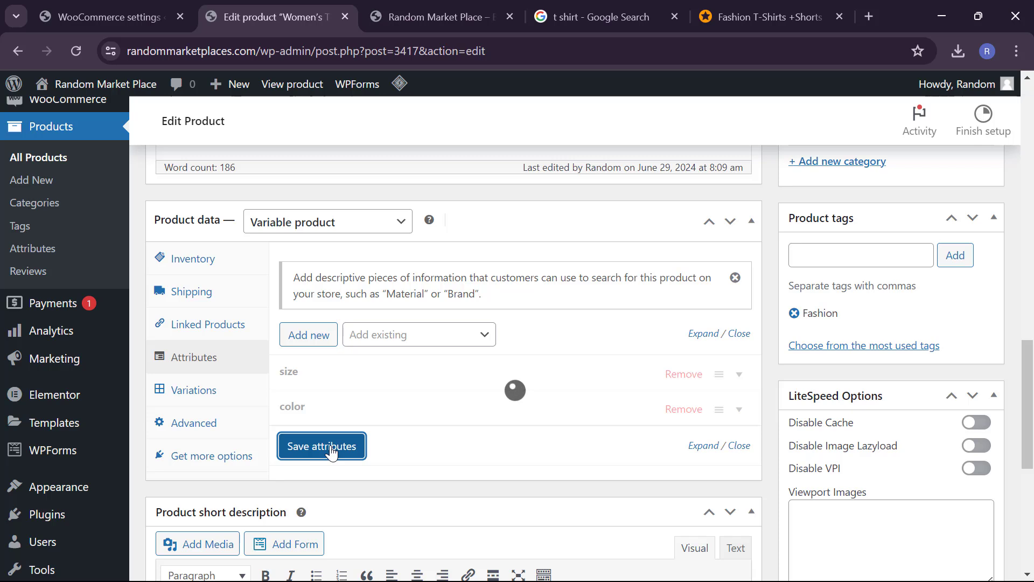
click(195, 404)
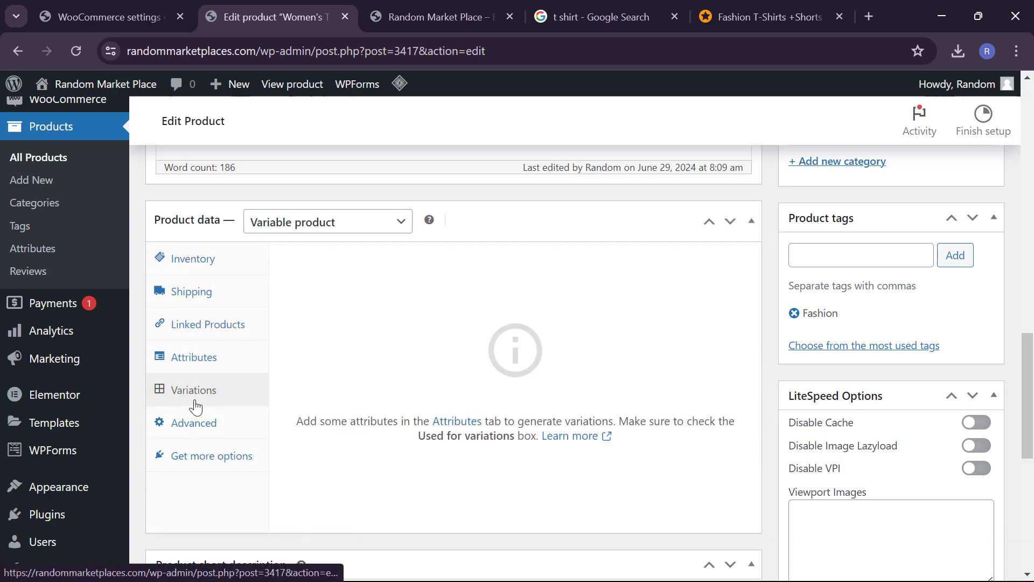
click(454, 421)
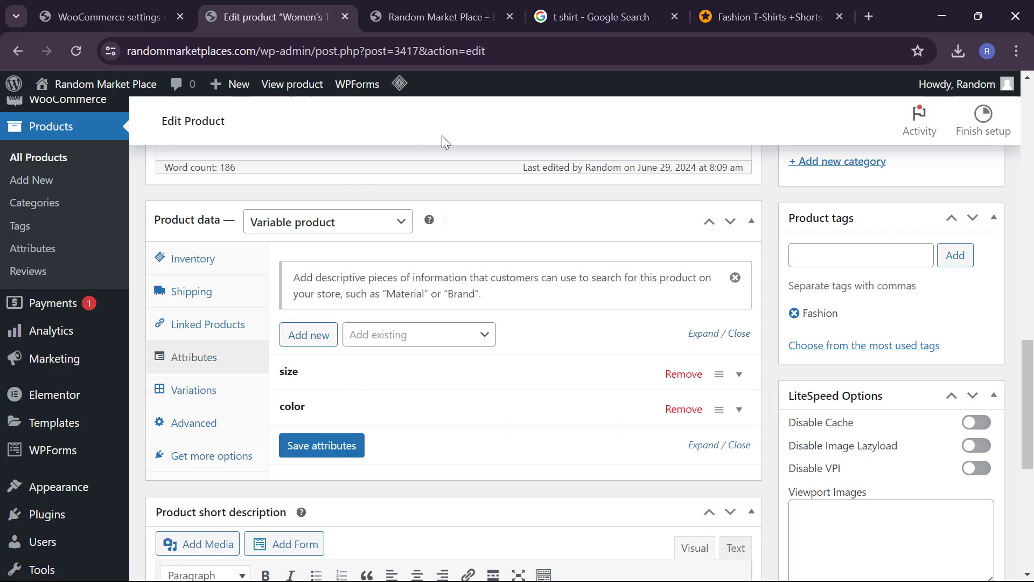
click(76, 50)
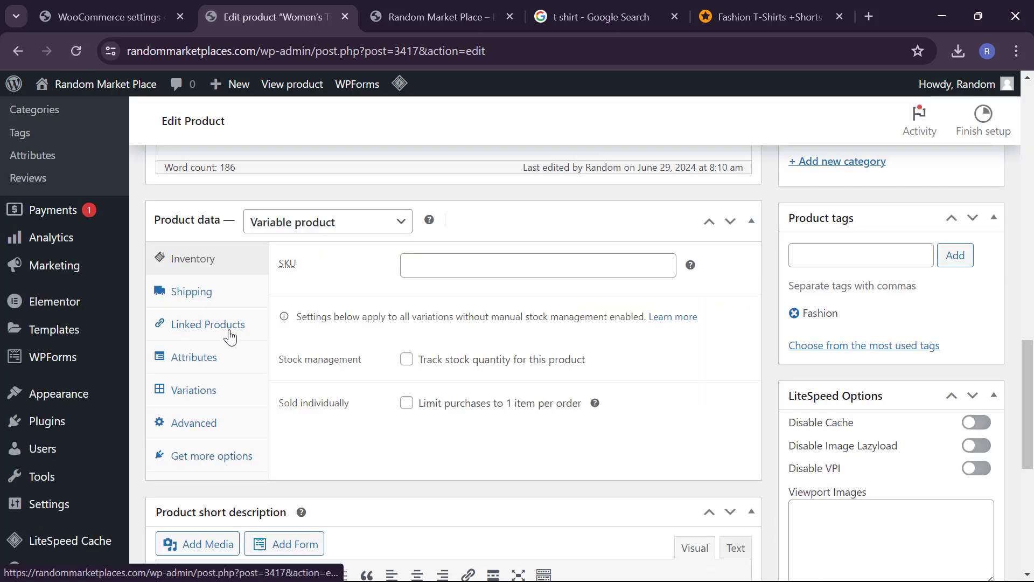
Step: Check the Variations tab, return to Attributes, expand size and save the attributes
click(206, 353)
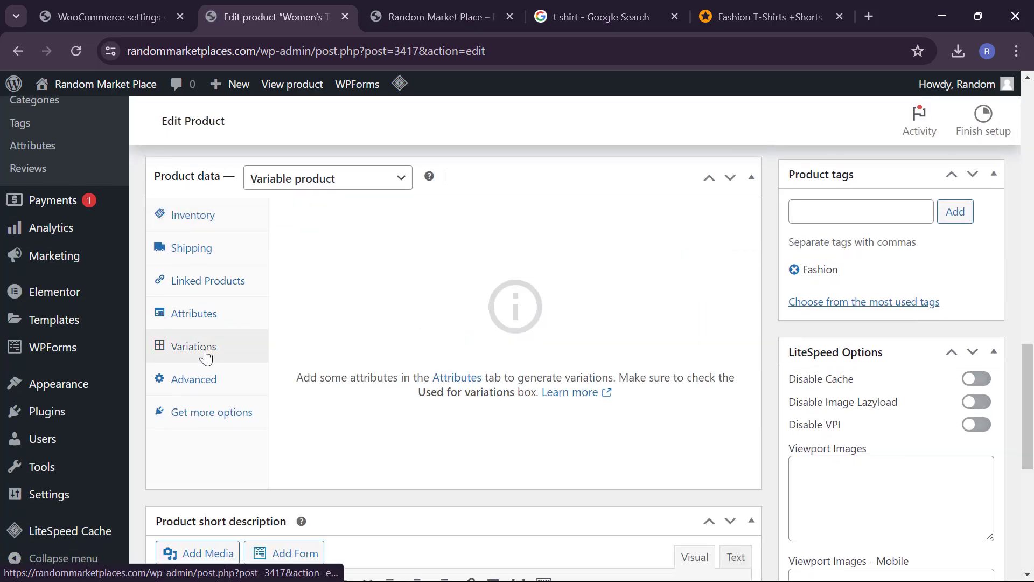
click(223, 317)
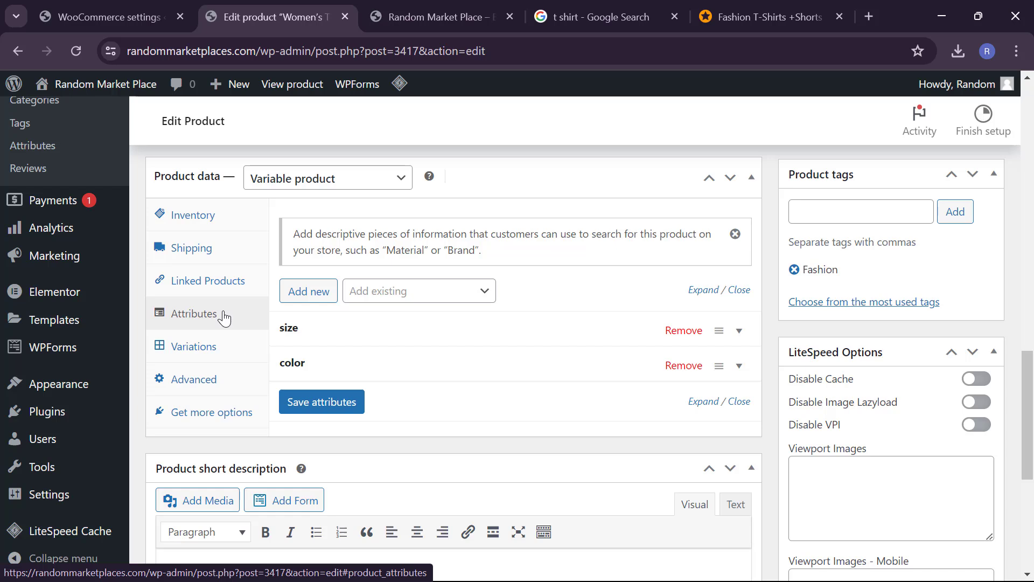
click(300, 343)
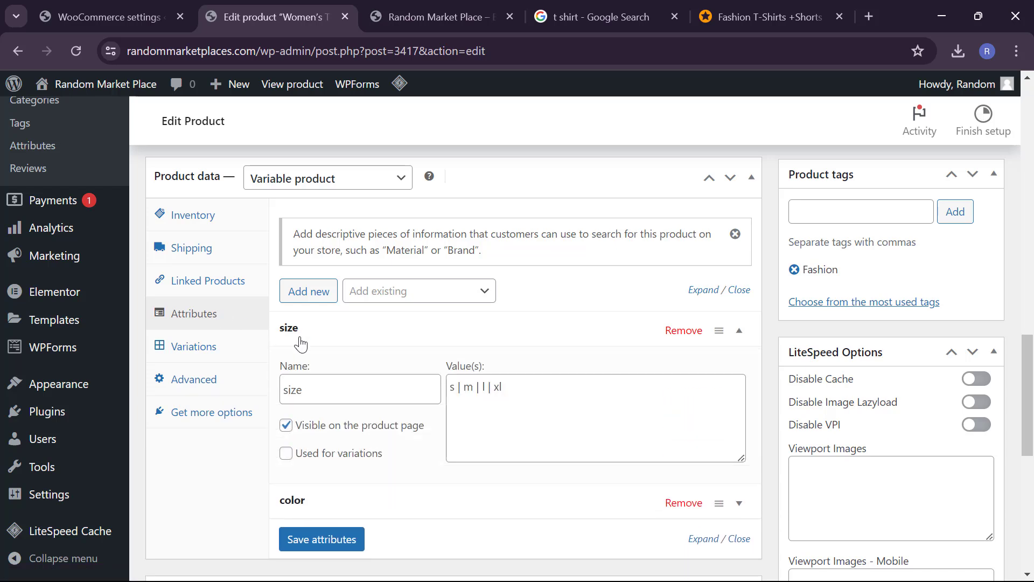
scroll(388, 400, down, 1)
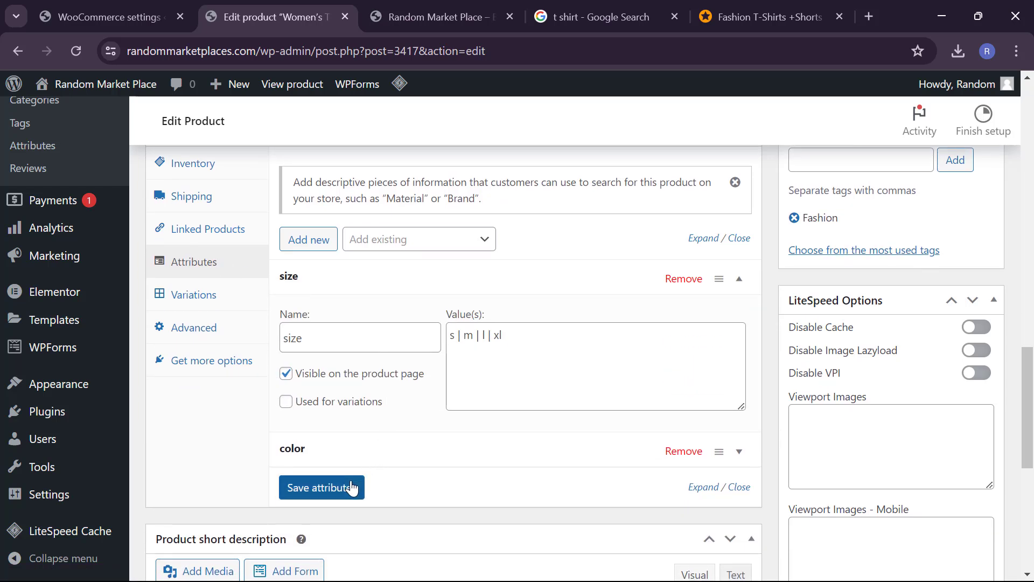
click(352, 487)
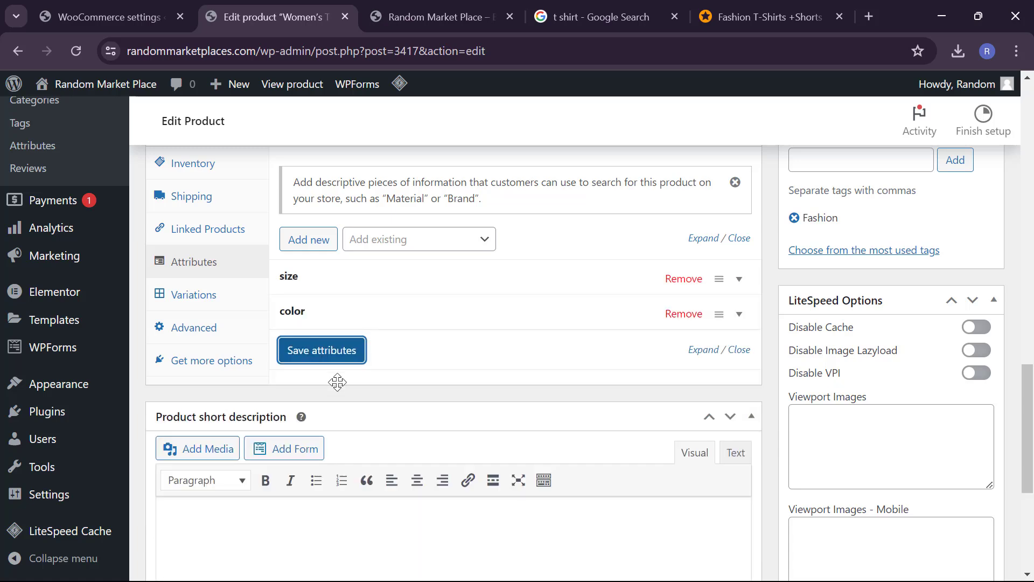
Step: Tick 'Used for variations' on both the size and color attributes and save them
click(323, 277)
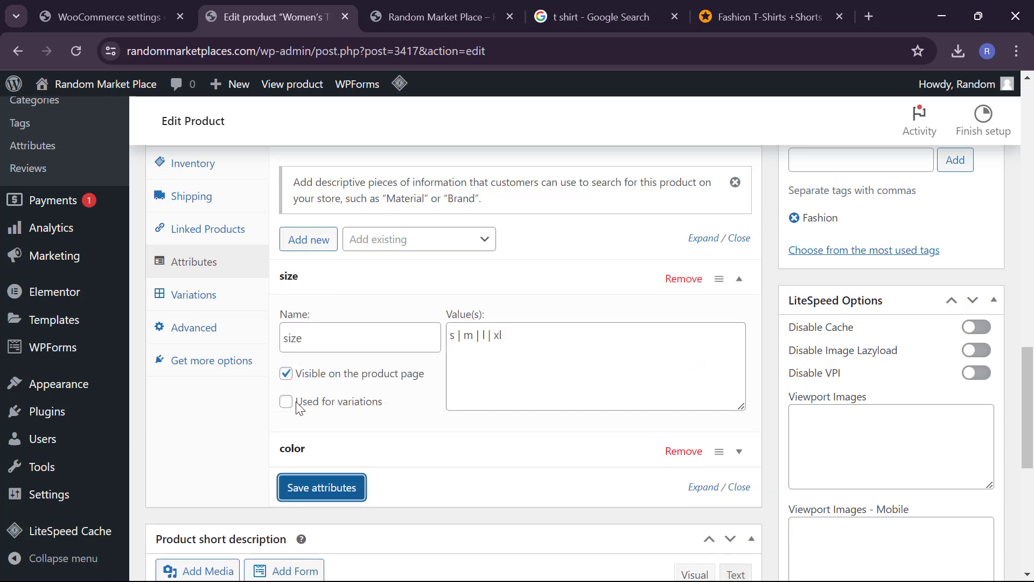
click(292, 402)
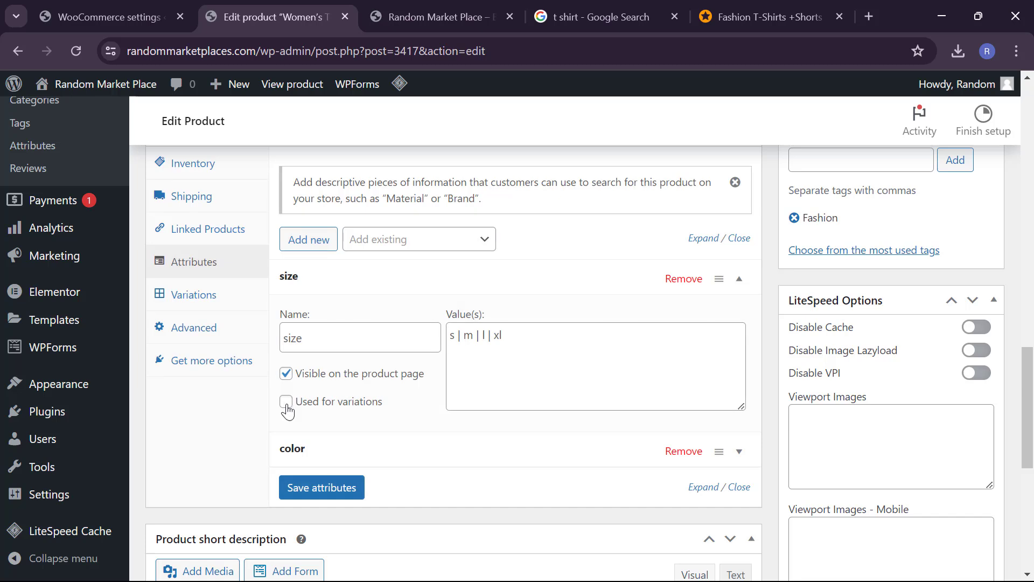
click(300, 458)
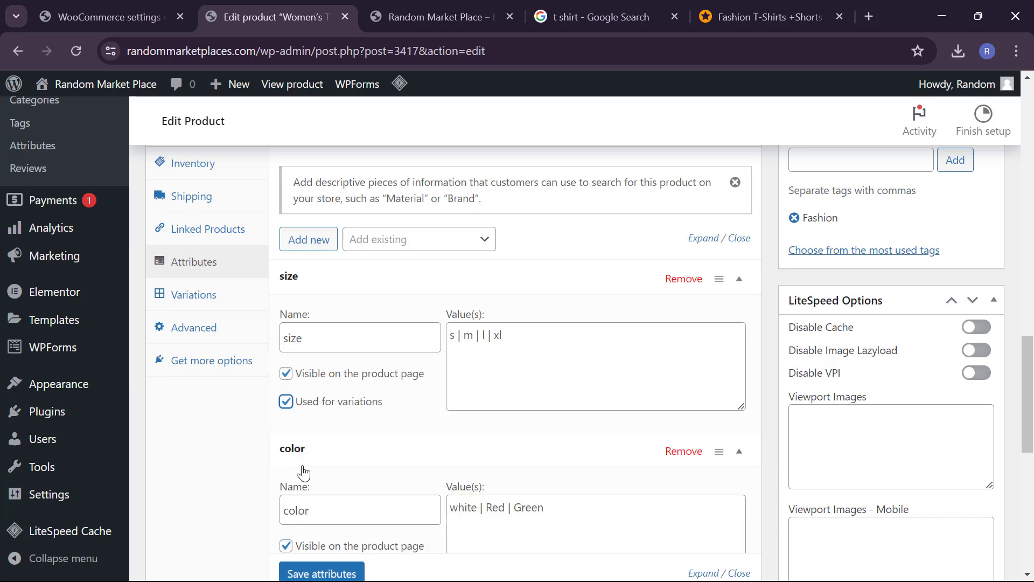
scroll(302, 536, down, 2)
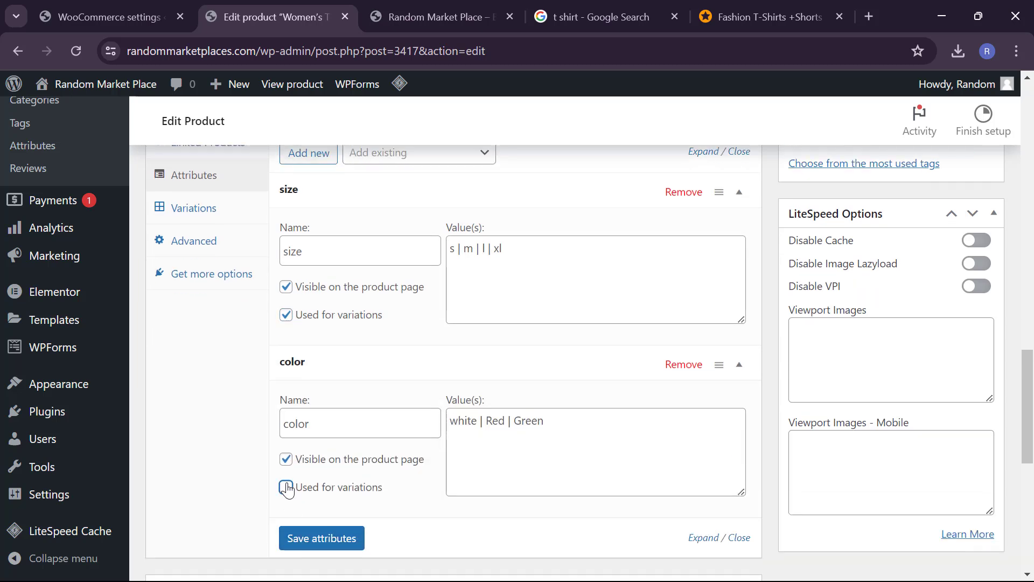
click(287, 488)
click(316, 538)
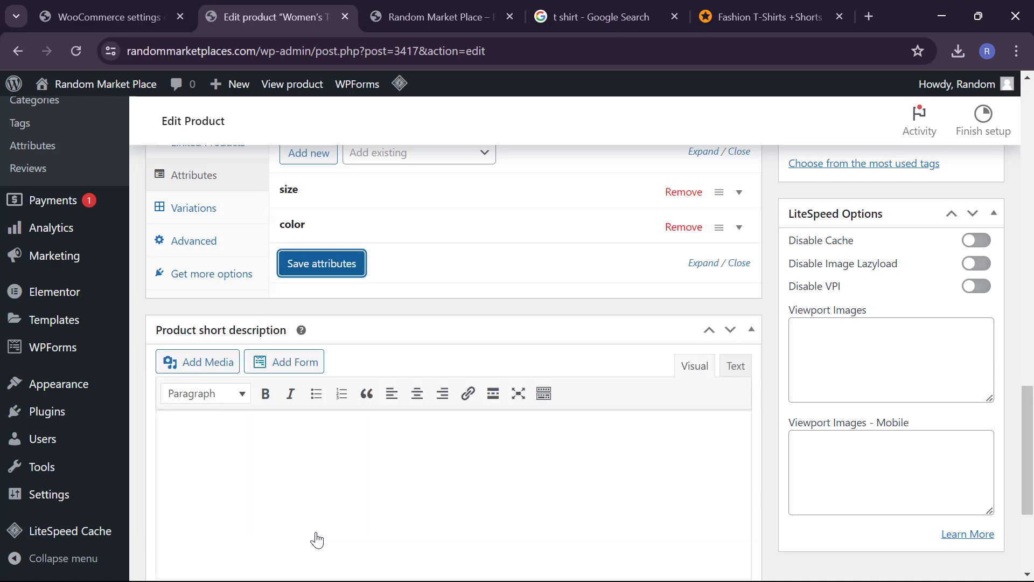
scroll(296, 432, up, 4)
click(311, 447)
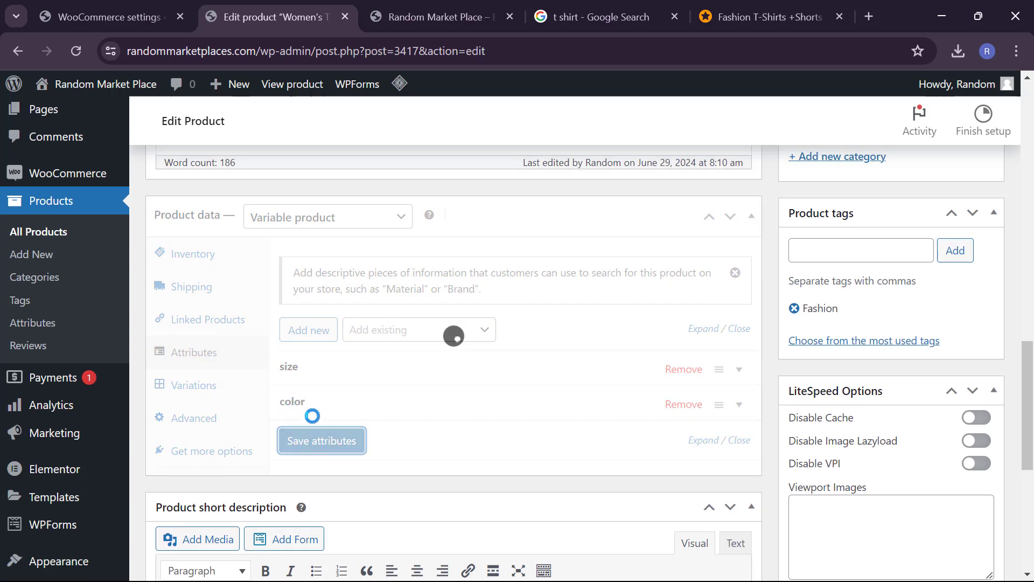
click(311, 447)
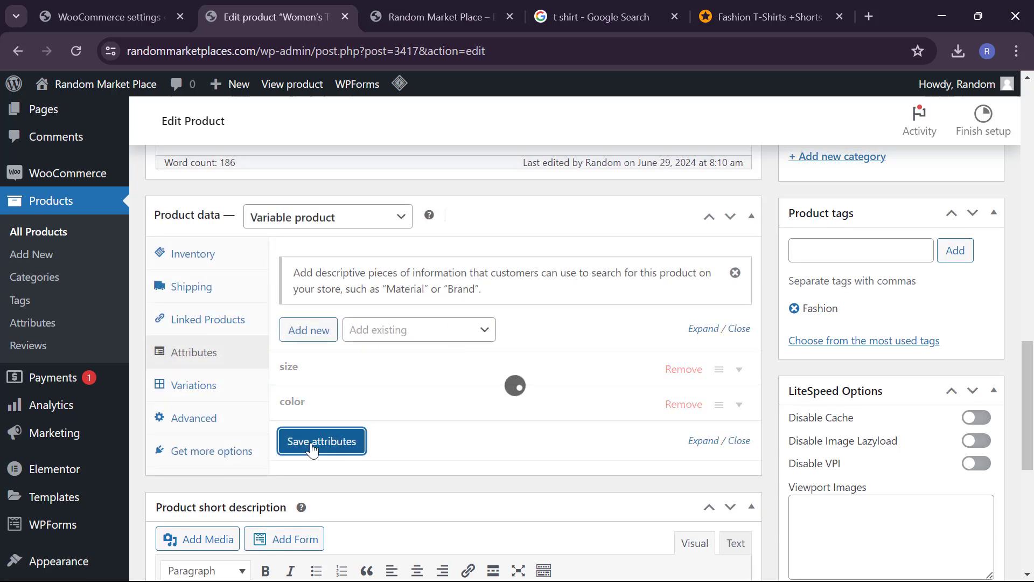
Step: Generate variations from every size/colour combination and review the 12 new variations #3418–#3429
click(223, 388)
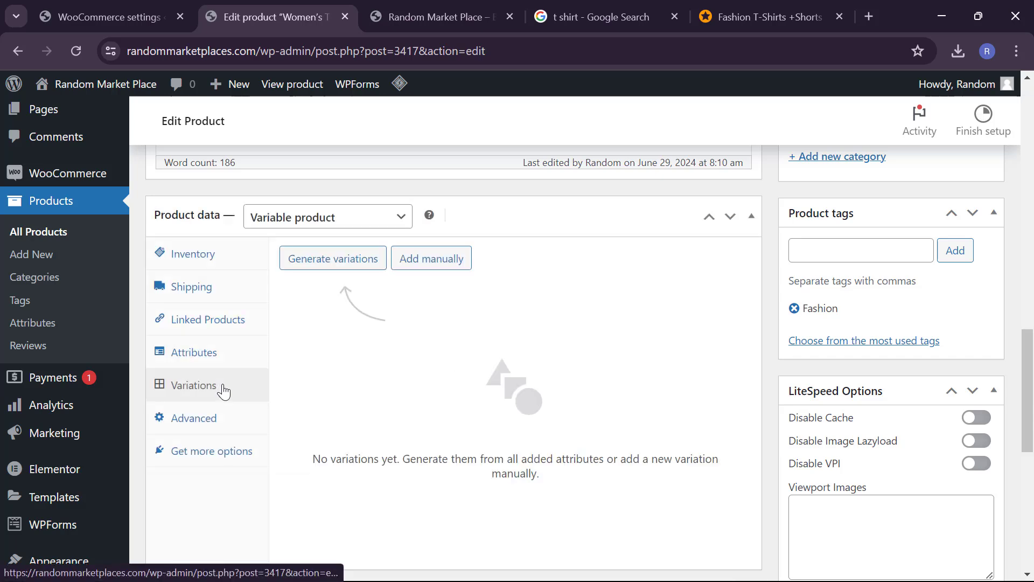
click(349, 270)
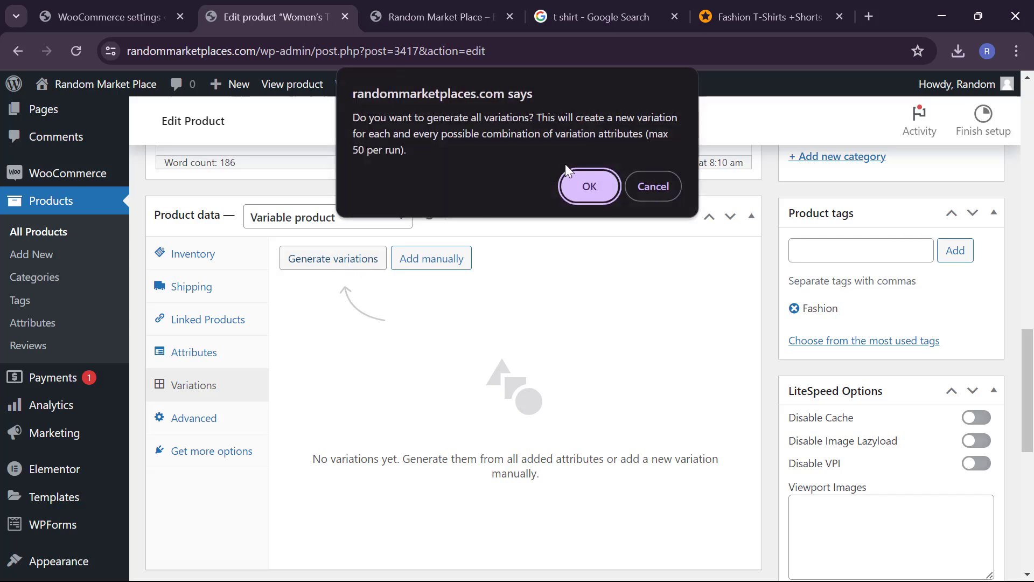
click(588, 188)
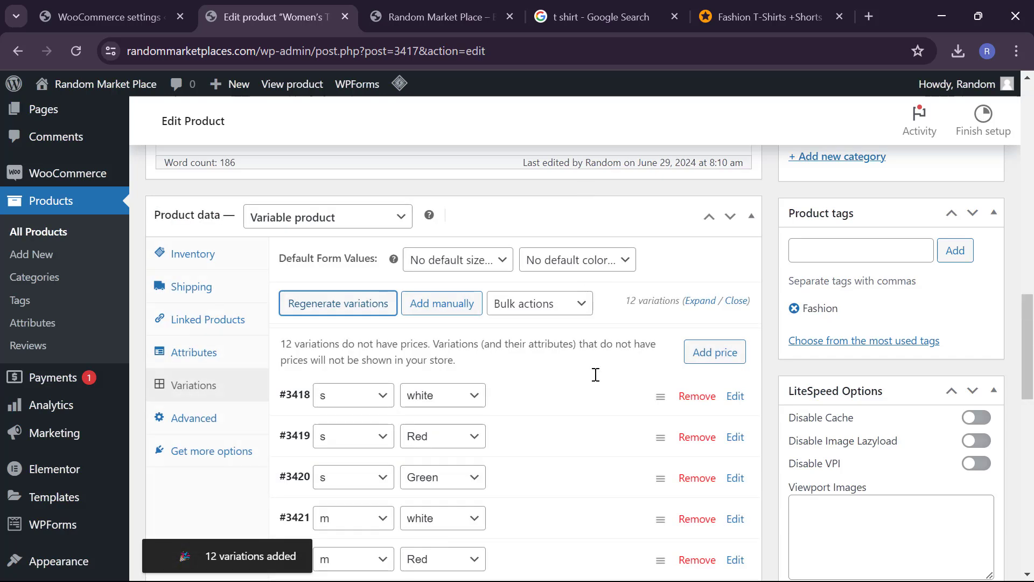
scroll(596, 374, down, 1)
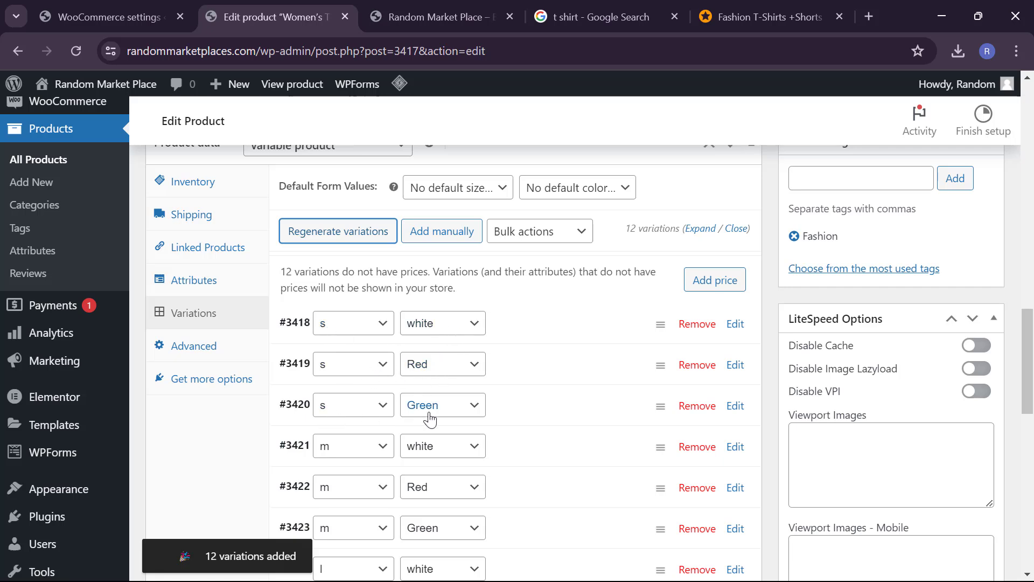
scroll(436, 419, down, 1)
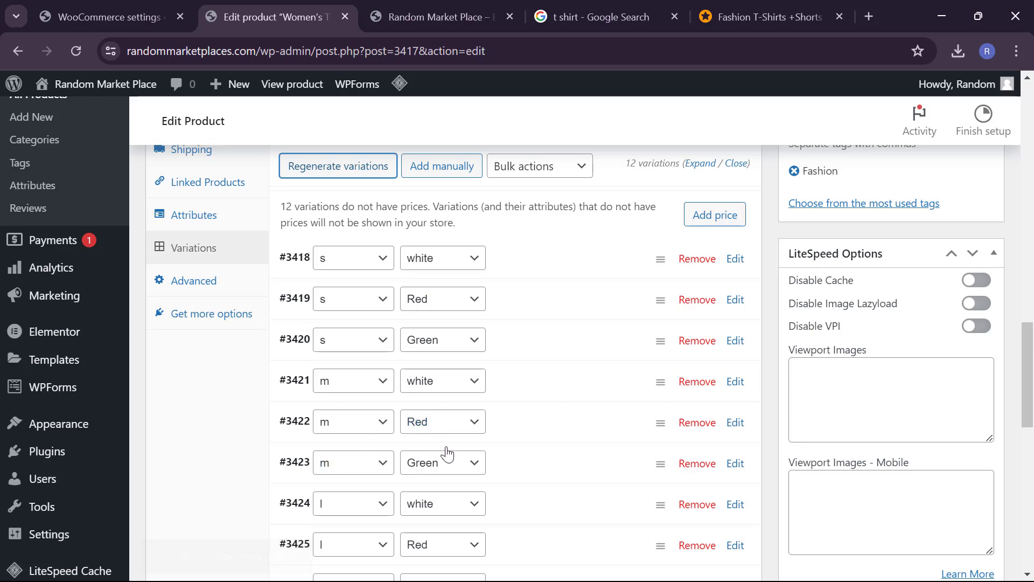
scroll(377, 457, down, 1)
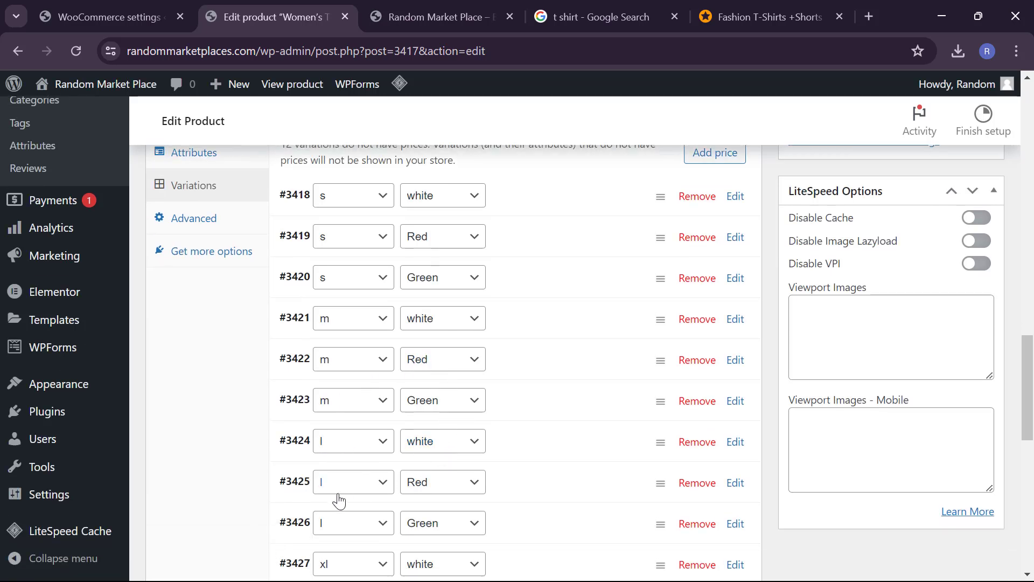
scroll(437, 495, down, 1)
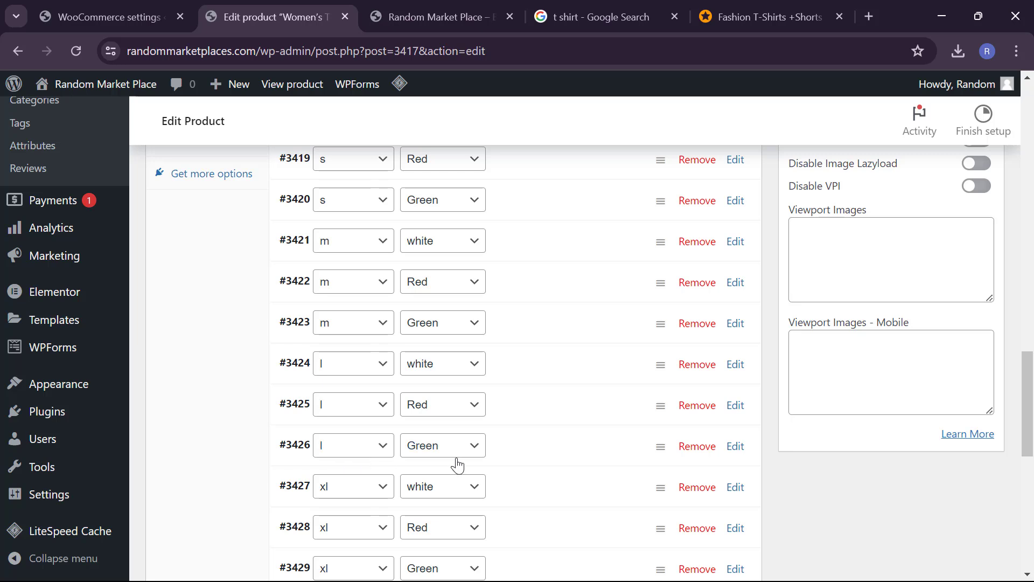
scroll(362, 503, down, 1)
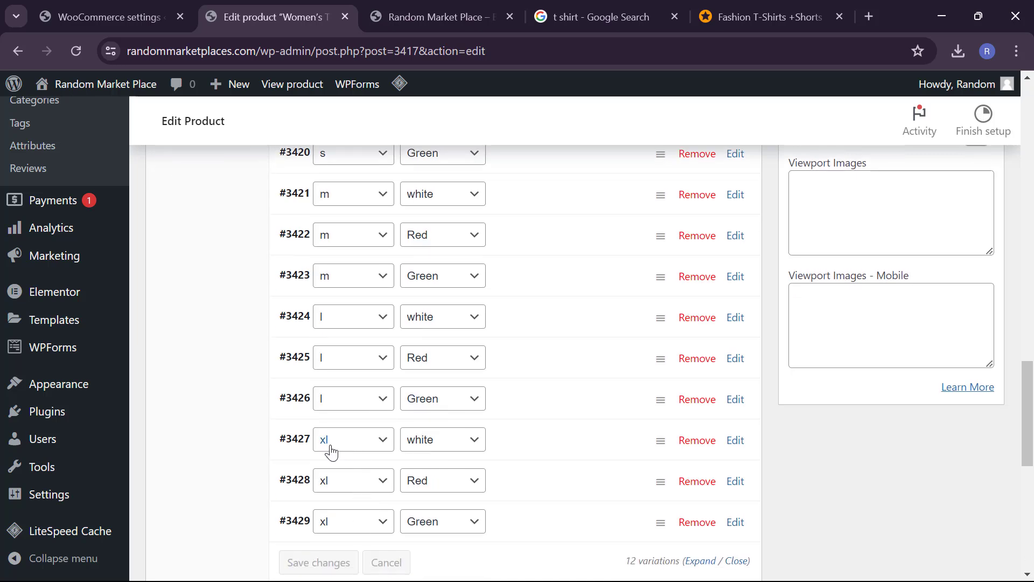
scroll(412, 535, down, 1)
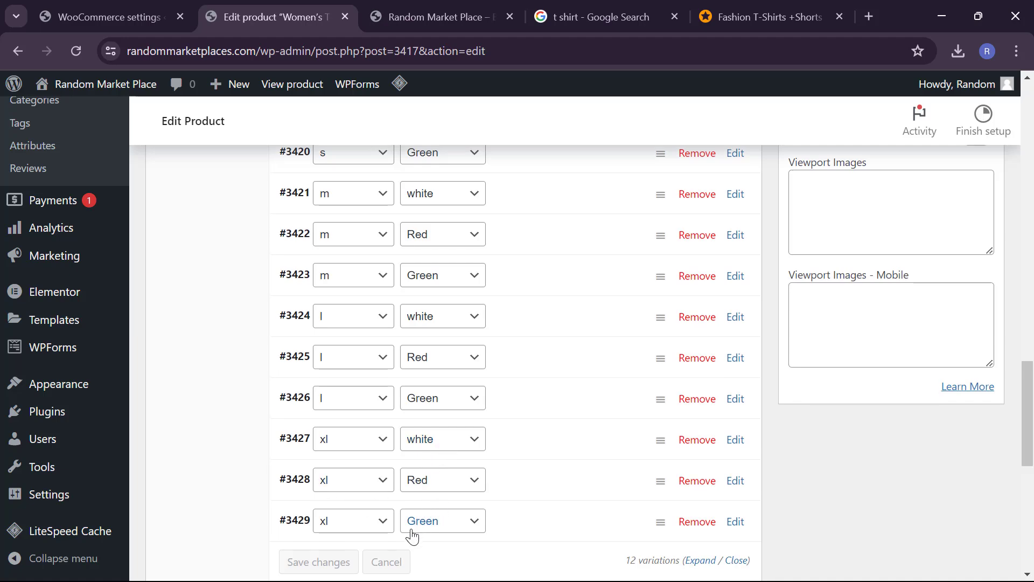
scroll(412, 535, up, 5)
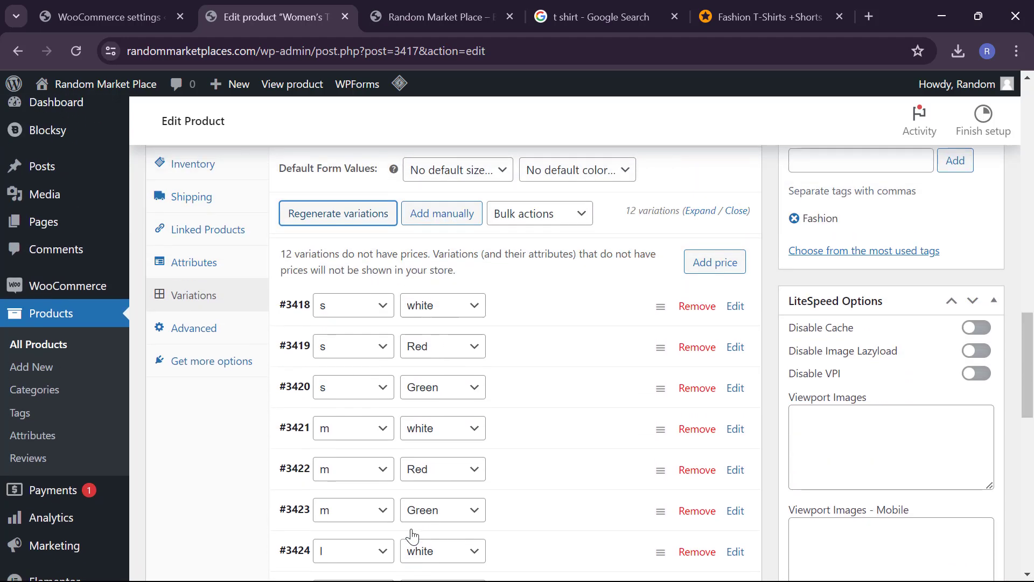
scroll(412, 536, up, 1)
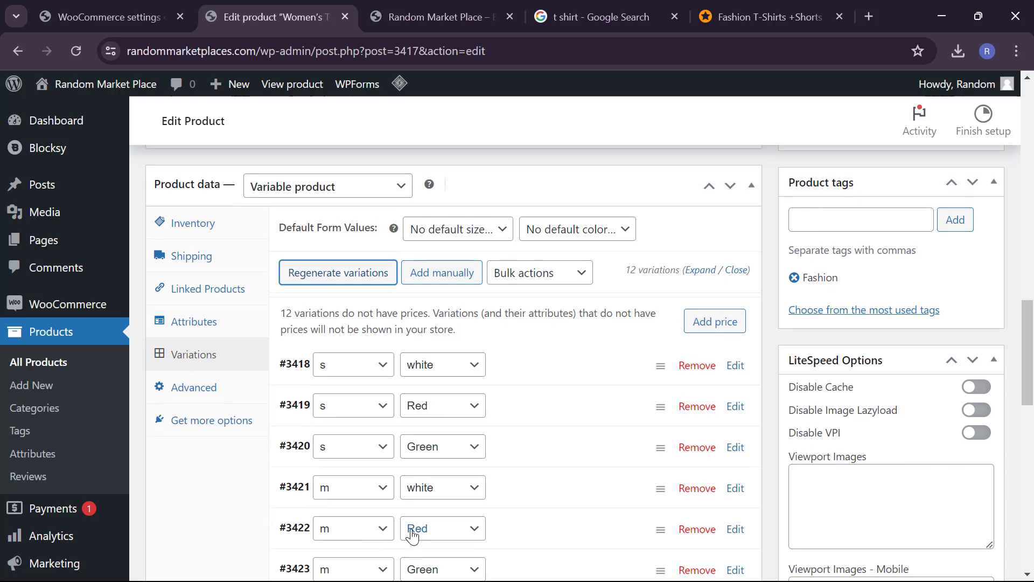
Step: Expand variation #3418 (s, white) and scroll through its fields down to the image placeholder
click(525, 368)
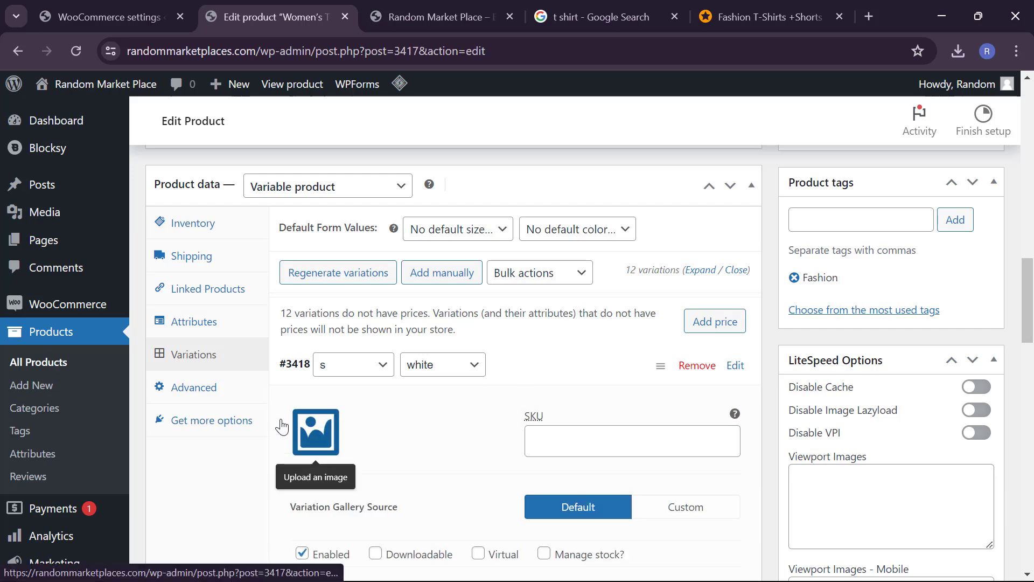
scroll(385, 449, down, 1)
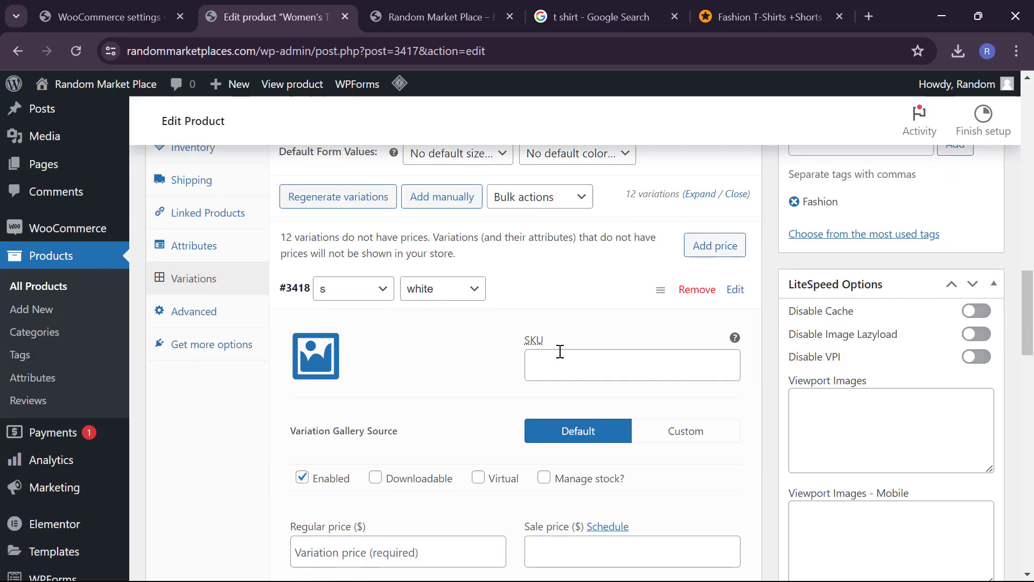
scroll(451, 452, down, 2)
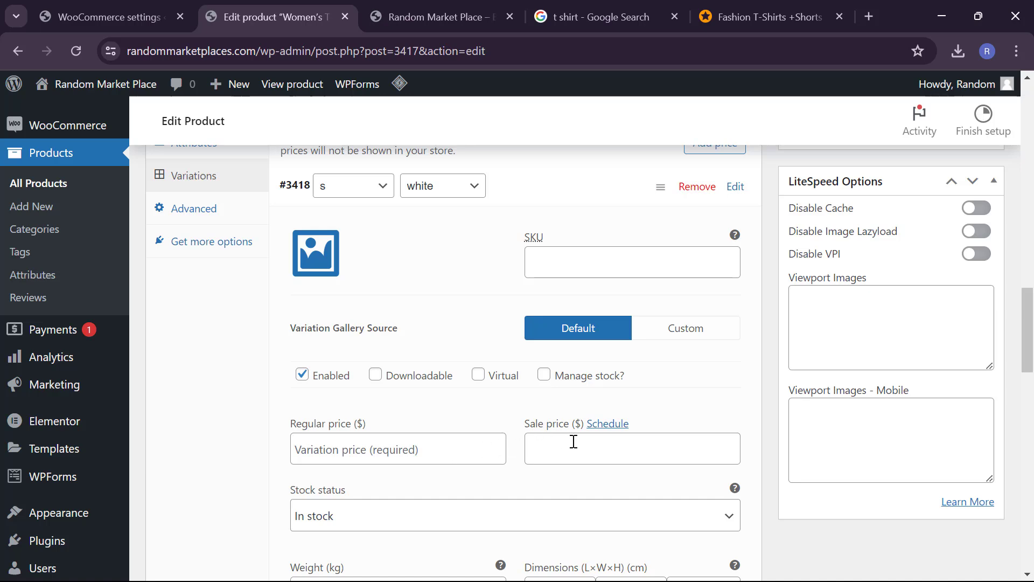
scroll(439, 501, down, 1)
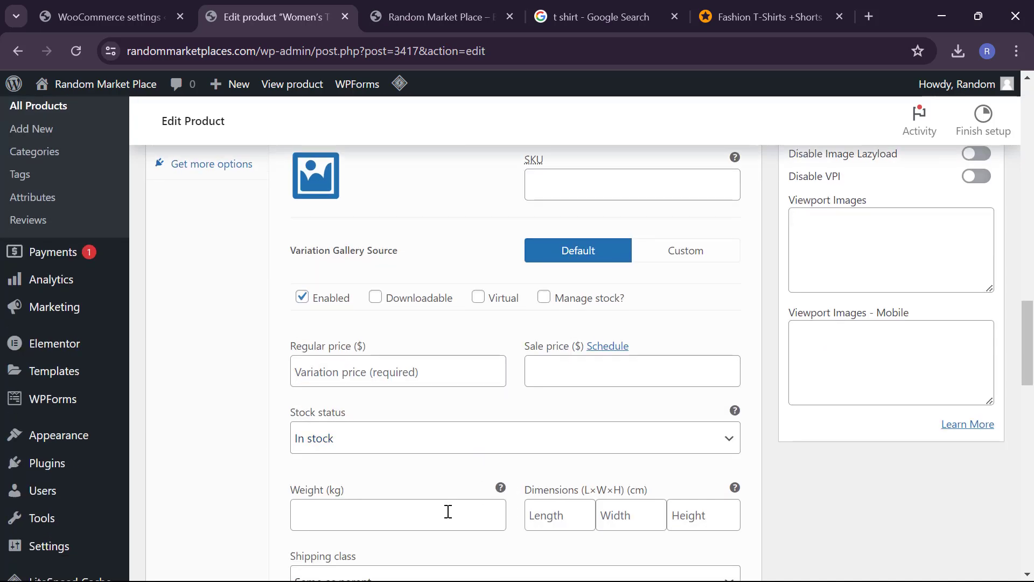
scroll(448, 512, down, 2)
scroll(448, 511, down, 1)
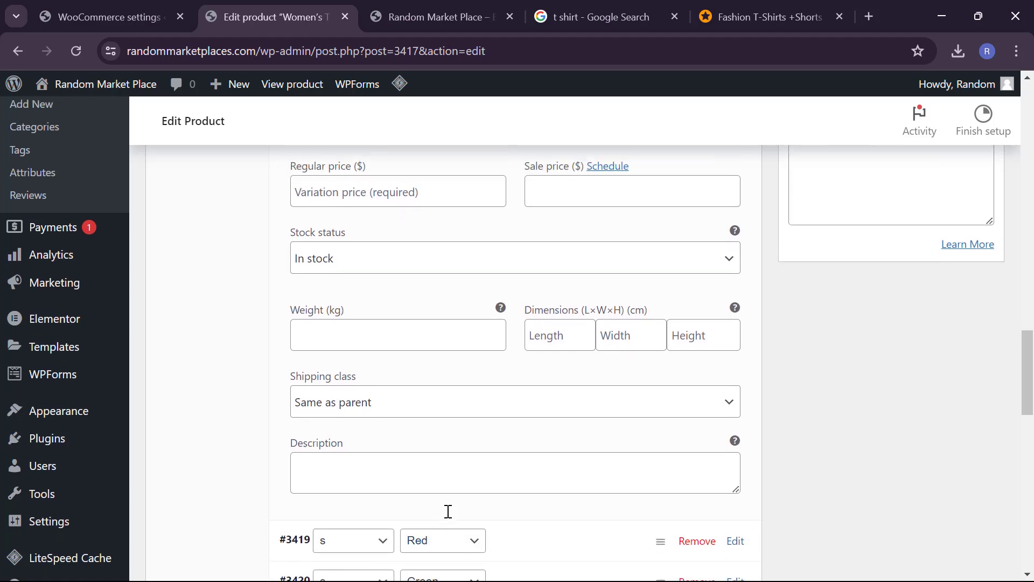
scroll(448, 511, up, 8)
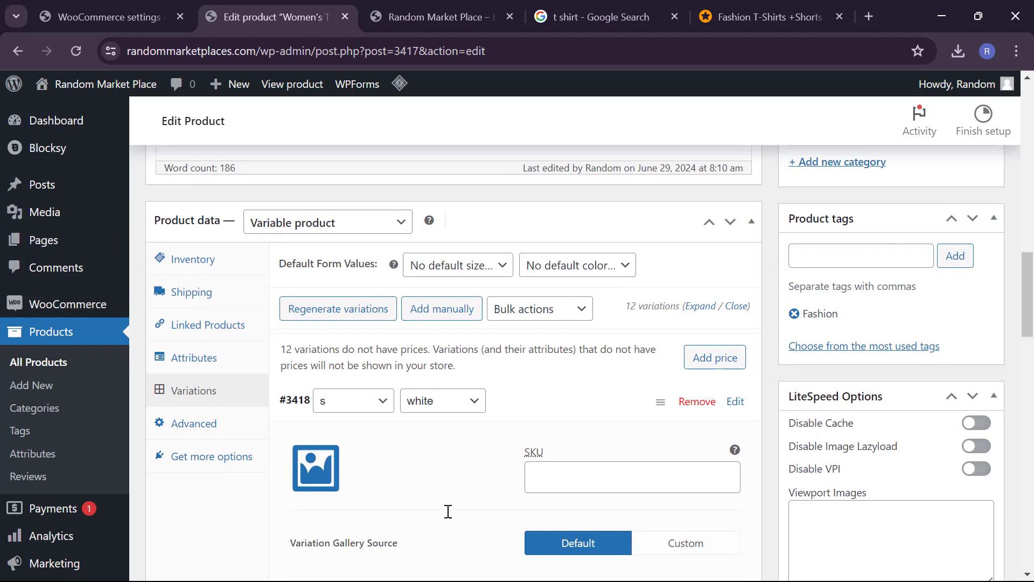
scroll(485, 487, down, 1)
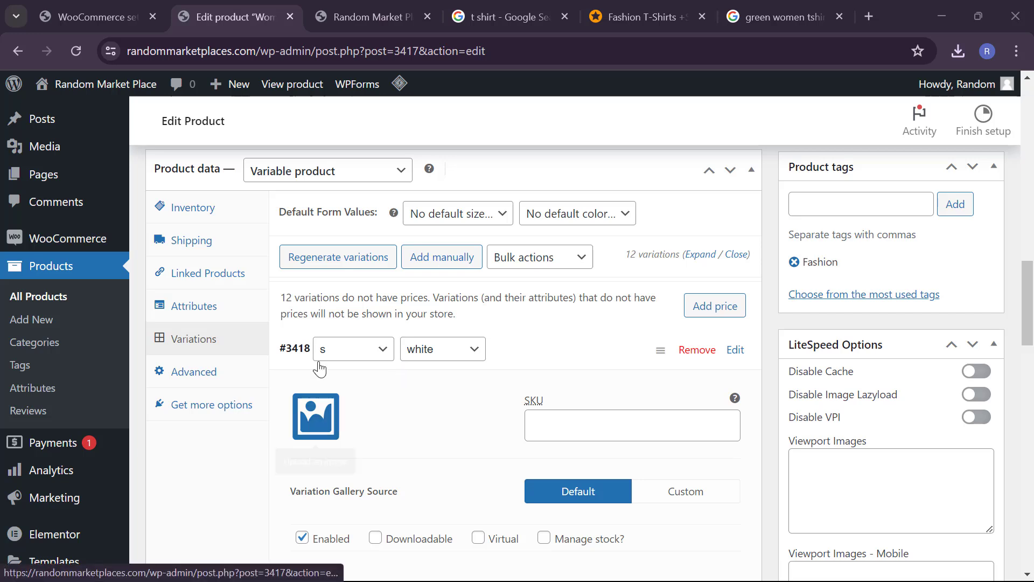
Step: Upload the white women's T-shirt photo from the computer and assign it to variation #3418
click(307, 414)
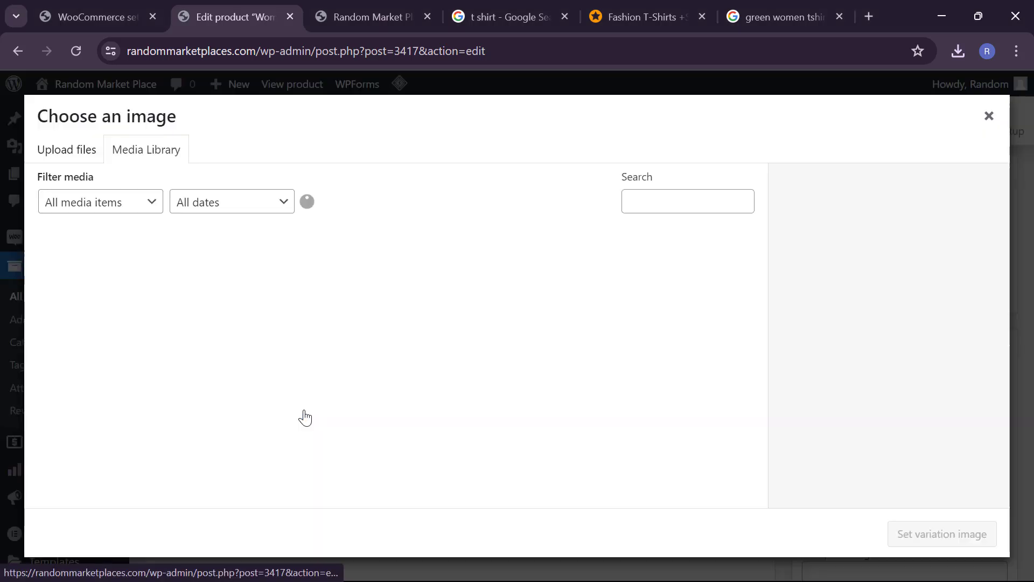
click(84, 157)
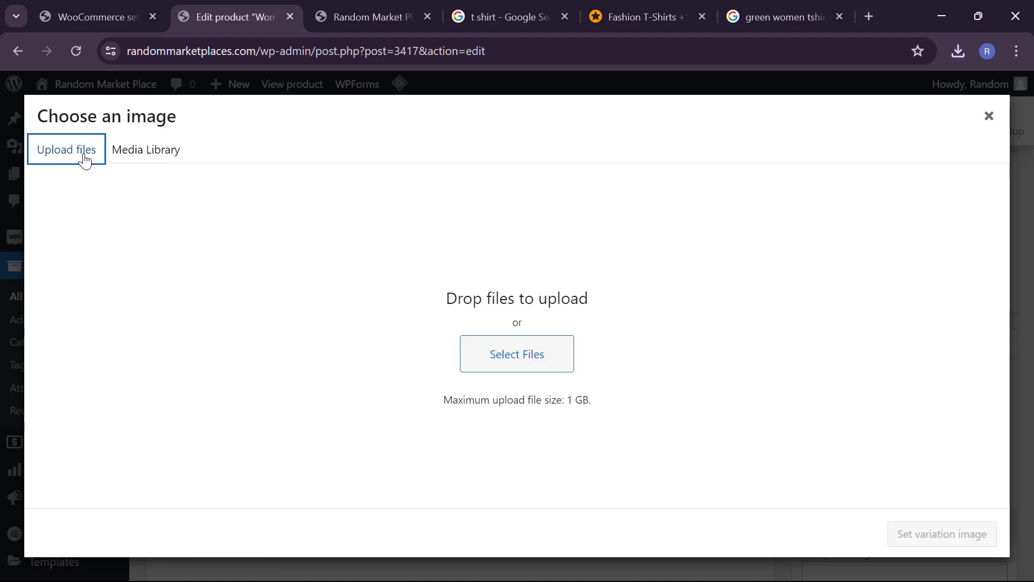
click(536, 359)
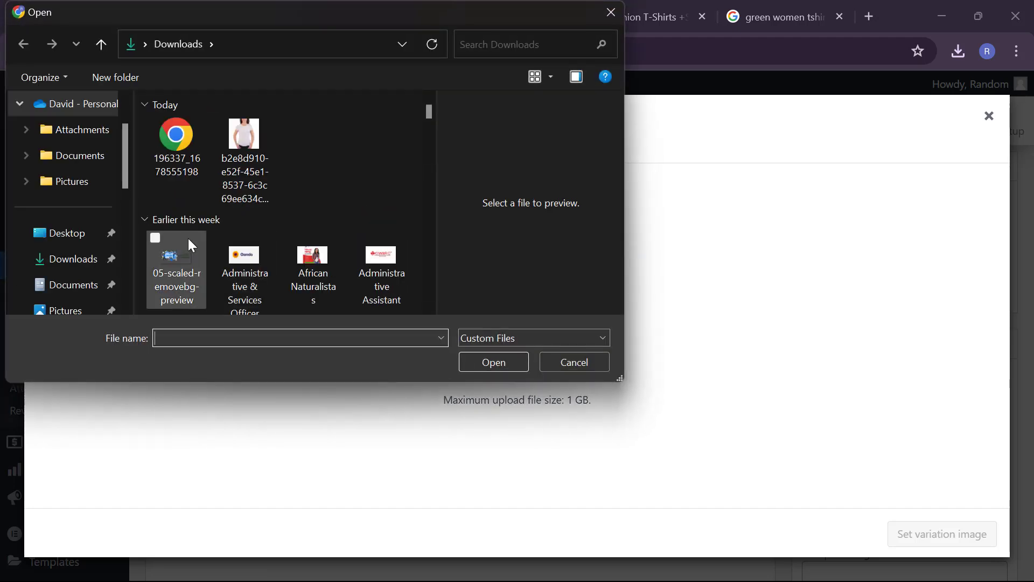
click(245, 134)
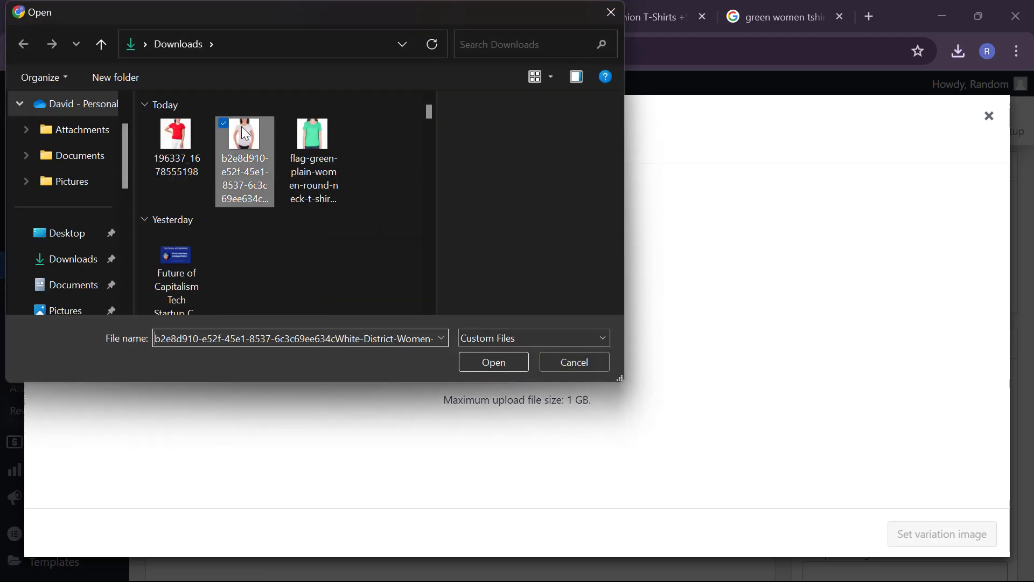
click(501, 362)
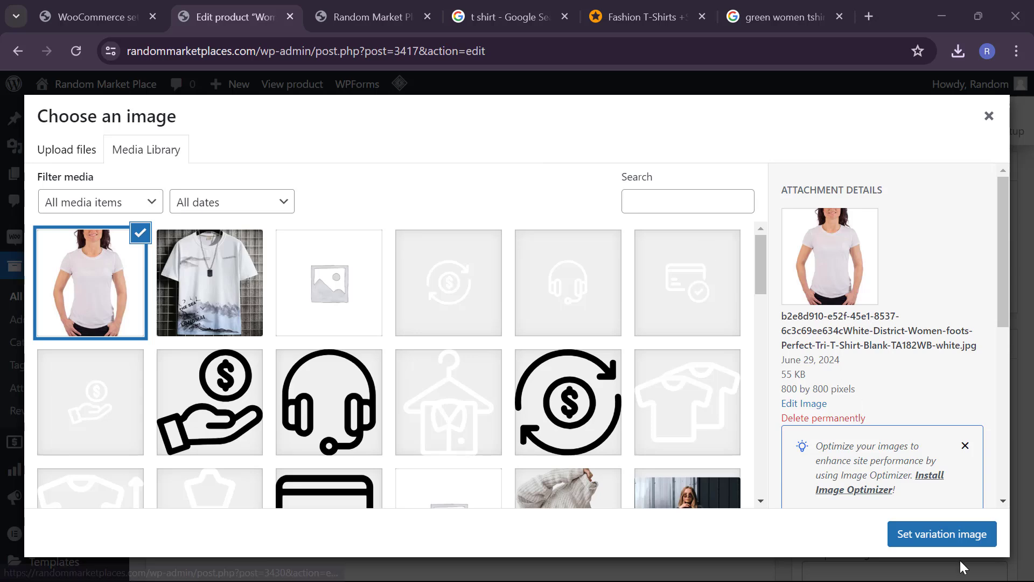
click(947, 529)
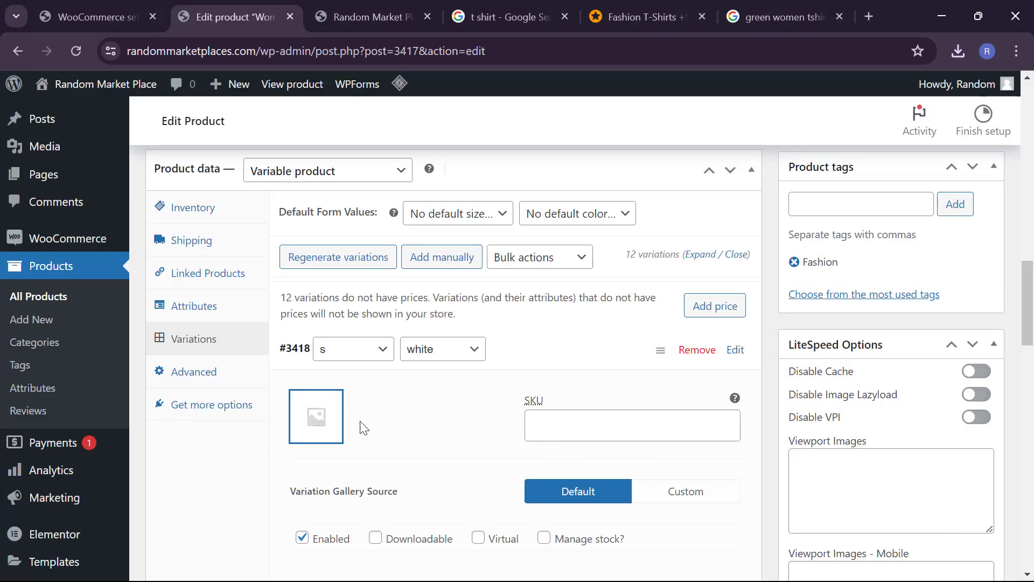
Step: Give the small white variation a regular price of 45 and a sale price of 25
scroll(426, 438, down, 1)
scroll(429, 438, down, 1)
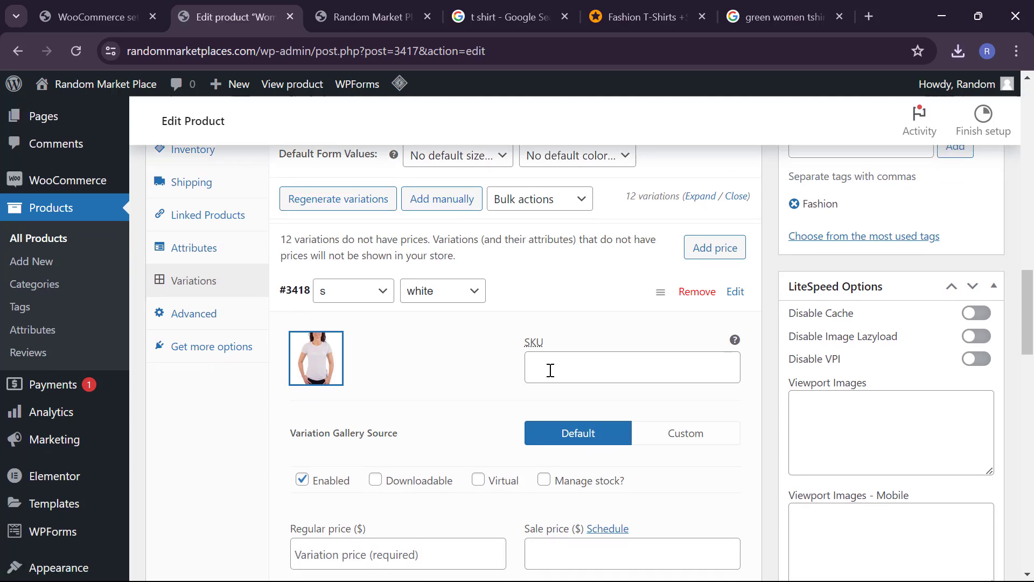
scroll(551, 370, down, 1)
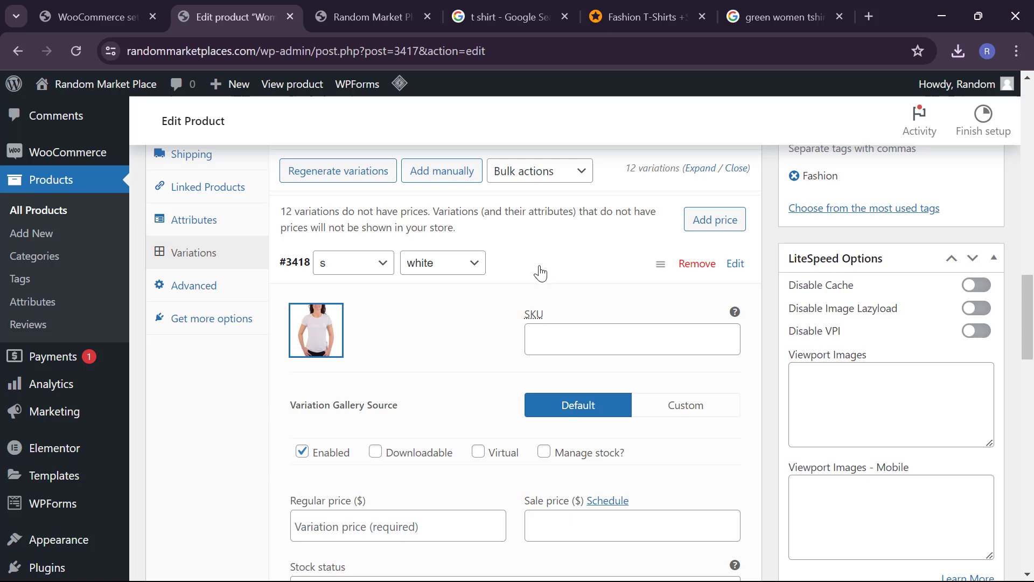
scroll(503, 390, down, 4)
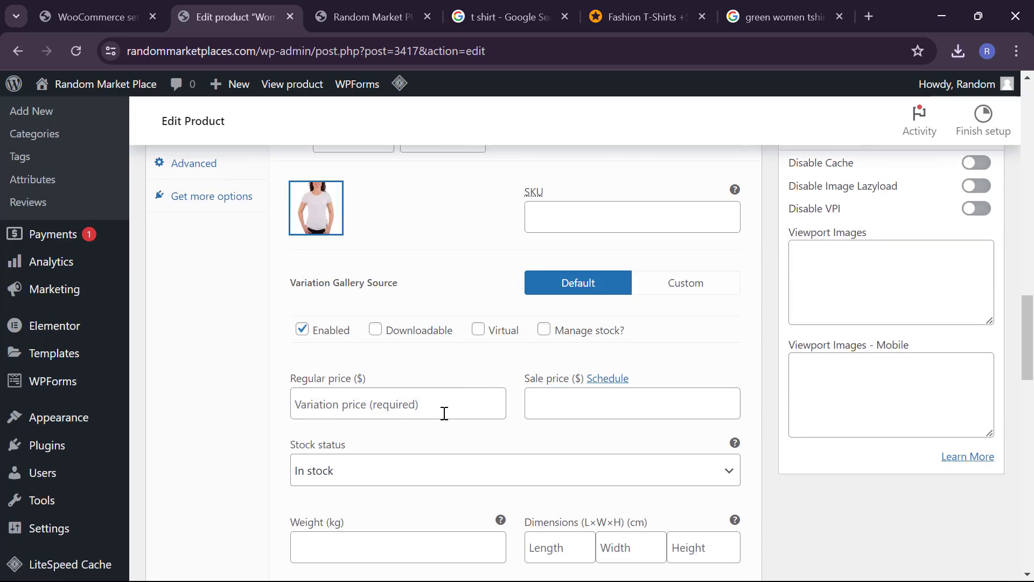
click(445, 413)
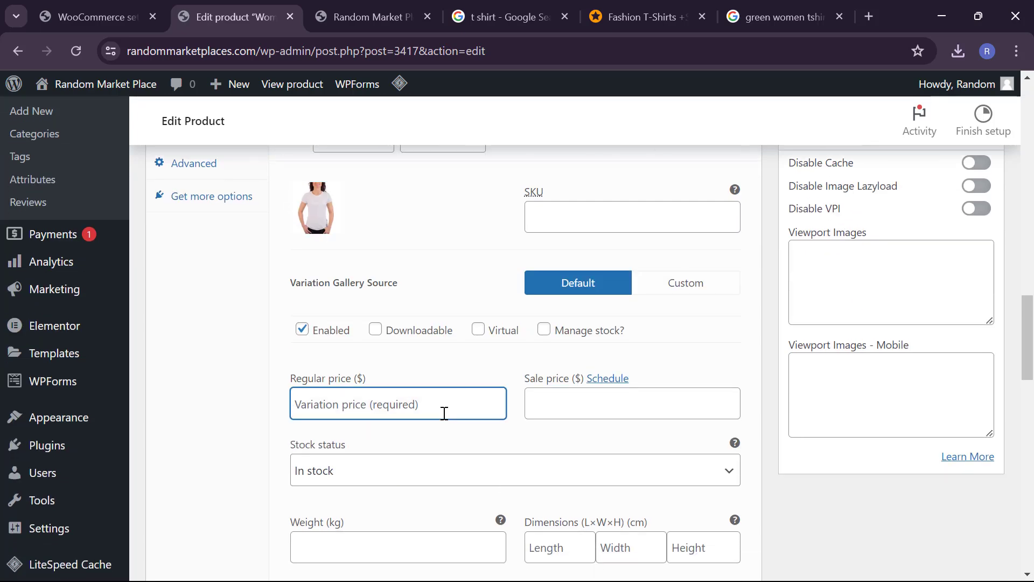
text(45)
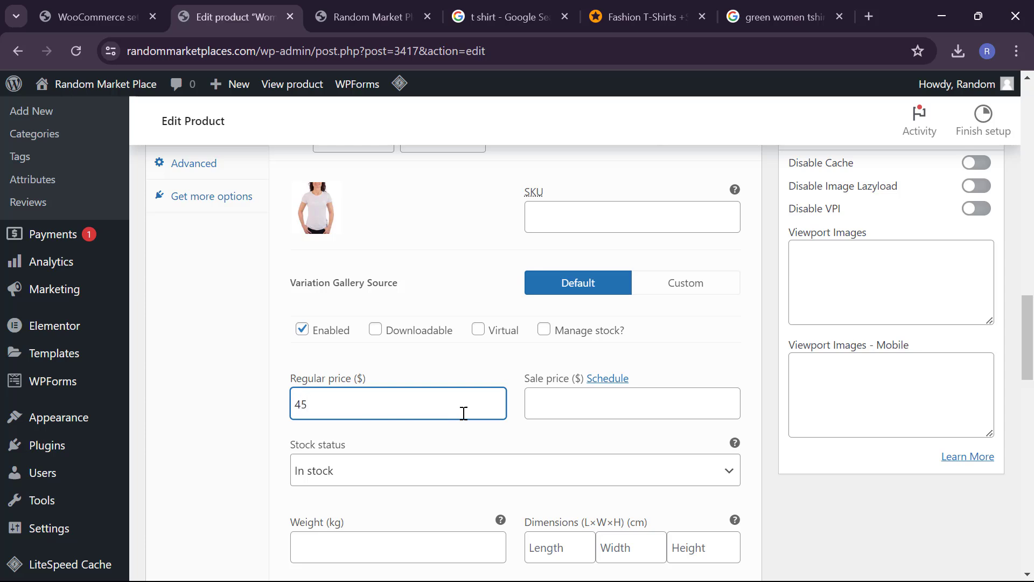
click(568, 417)
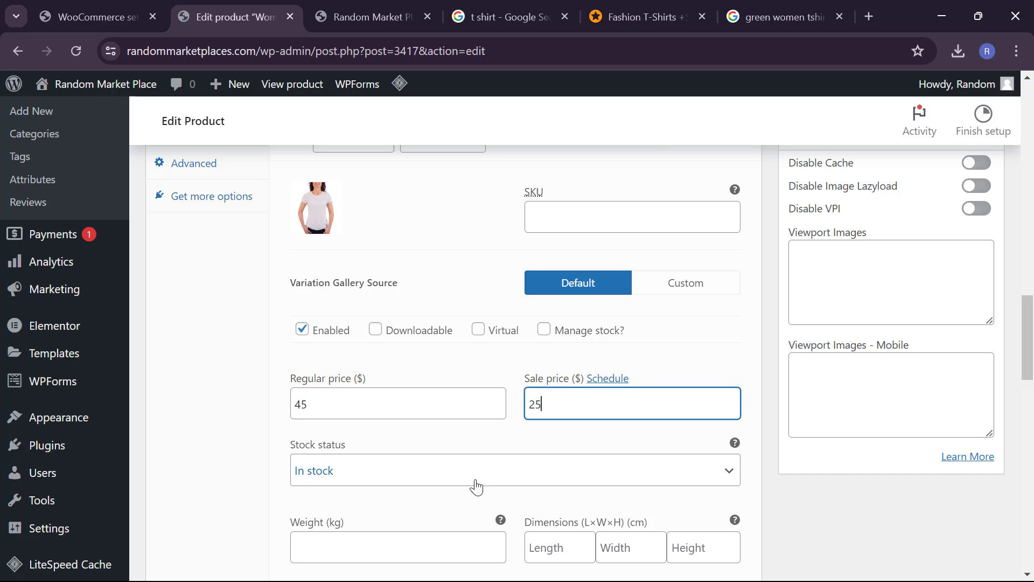
Step: Set its weight to 0.001 kg and dimensions to 3×4×6 cm
scroll(478, 485, down, 2)
click(446, 433)
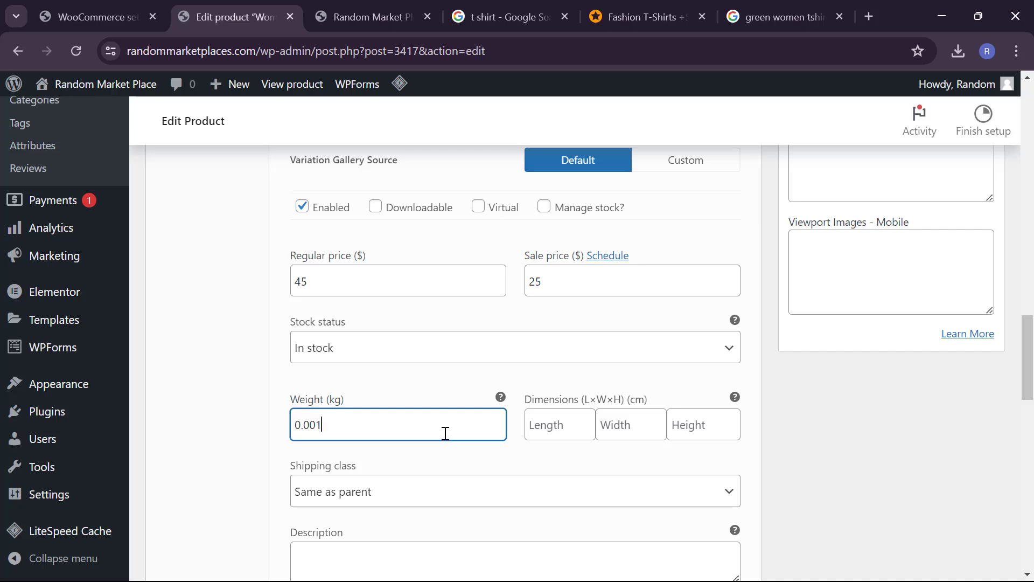
click(545, 434)
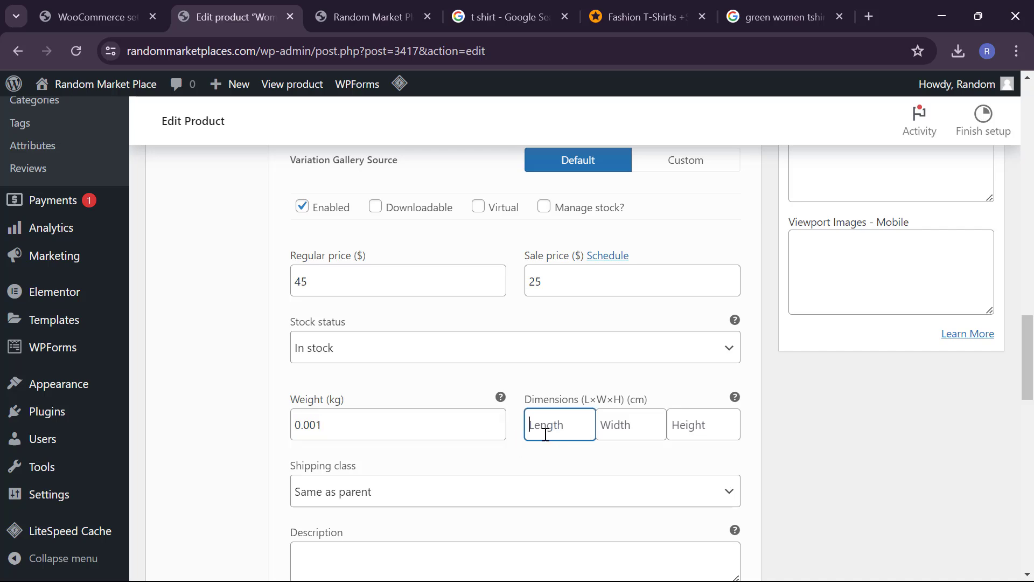
text(3)
key(Tab)
text(4)
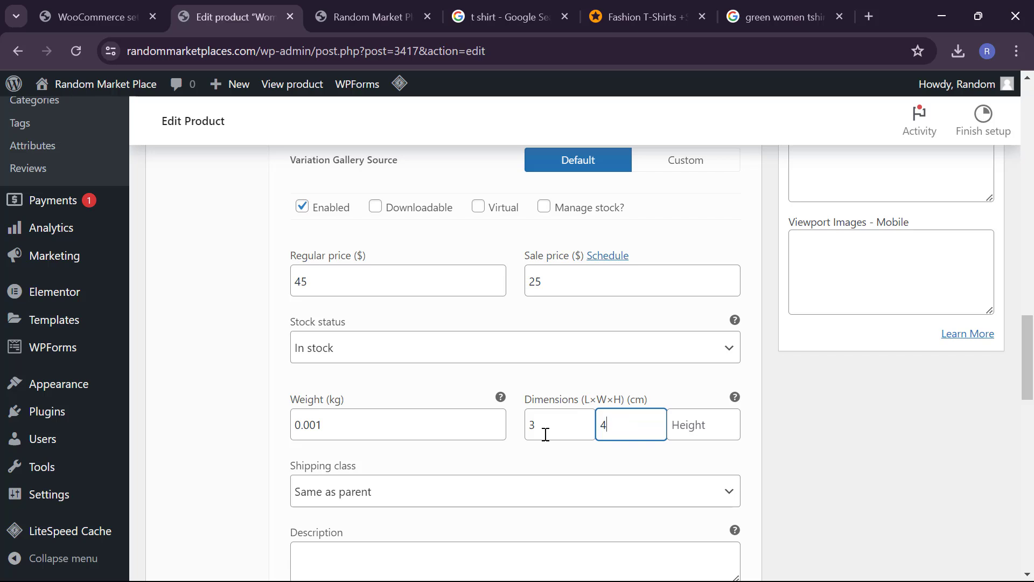
key(Tab)
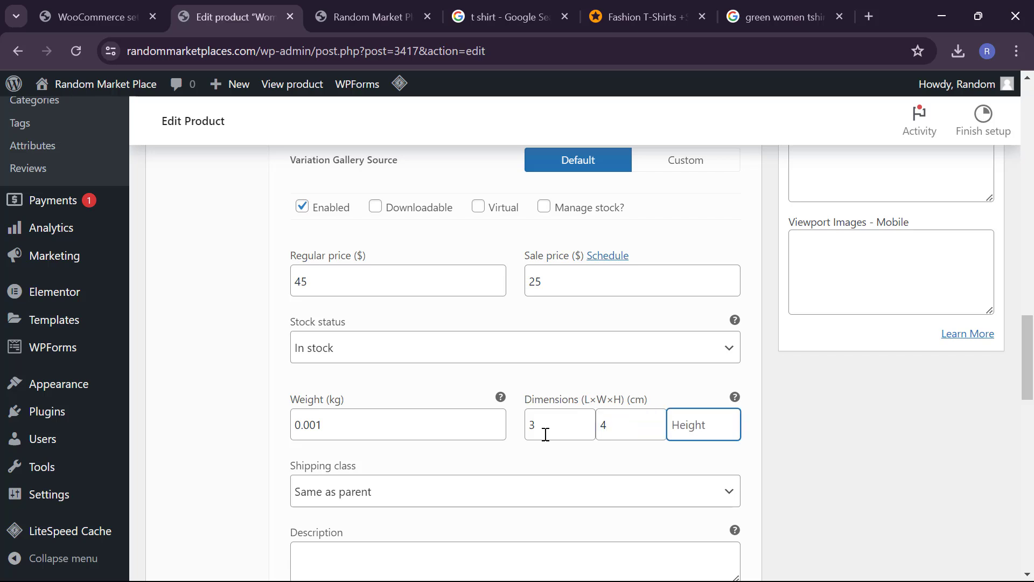
text(6)
scroll(427, 492, down, 2)
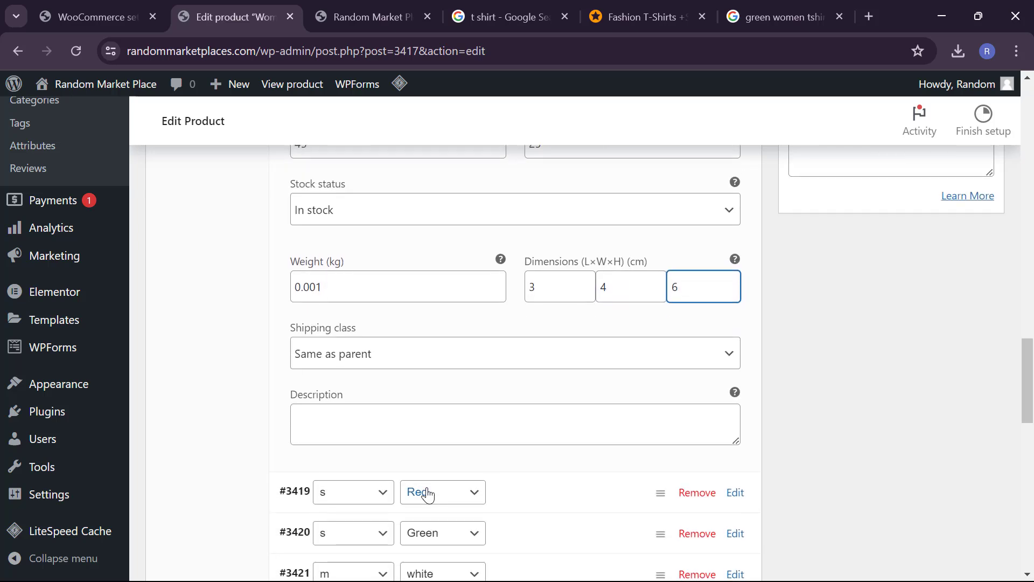
scroll(469, 418, up, 8)
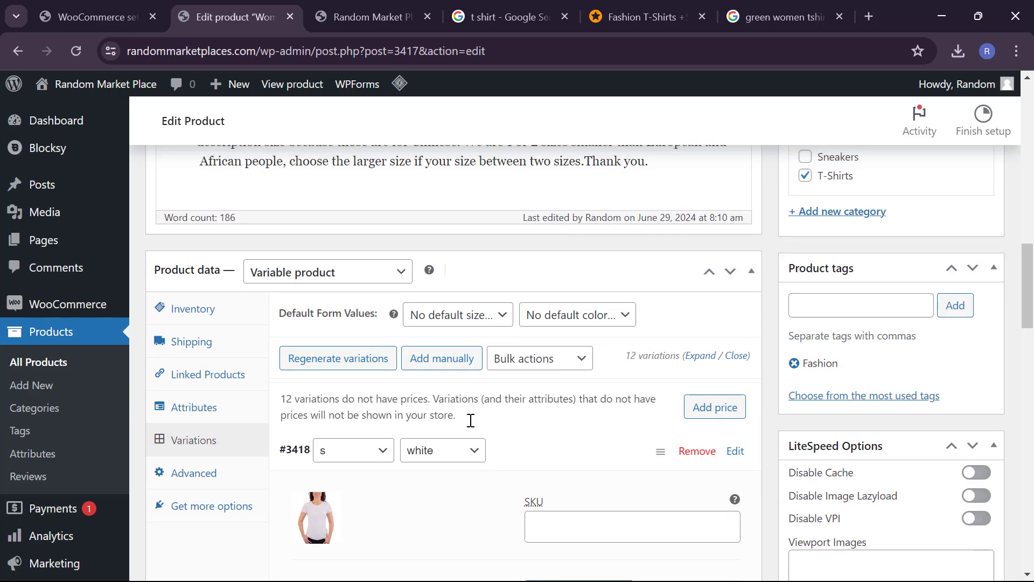
Step: Collapse variation #3418 and open the image chooser for small red variation #3419
click(533, 449)
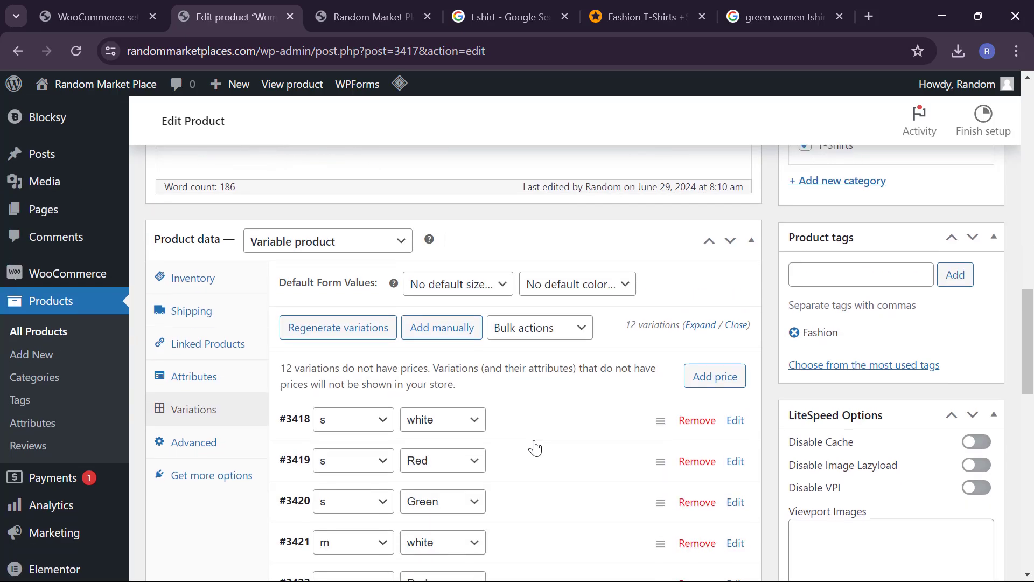
click(529, 469)
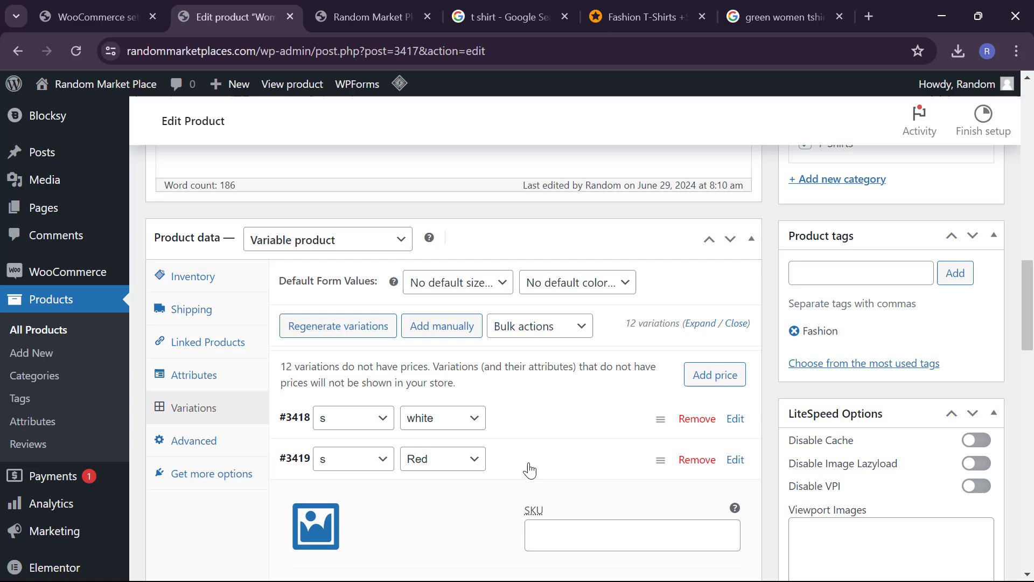
click(323, 519)
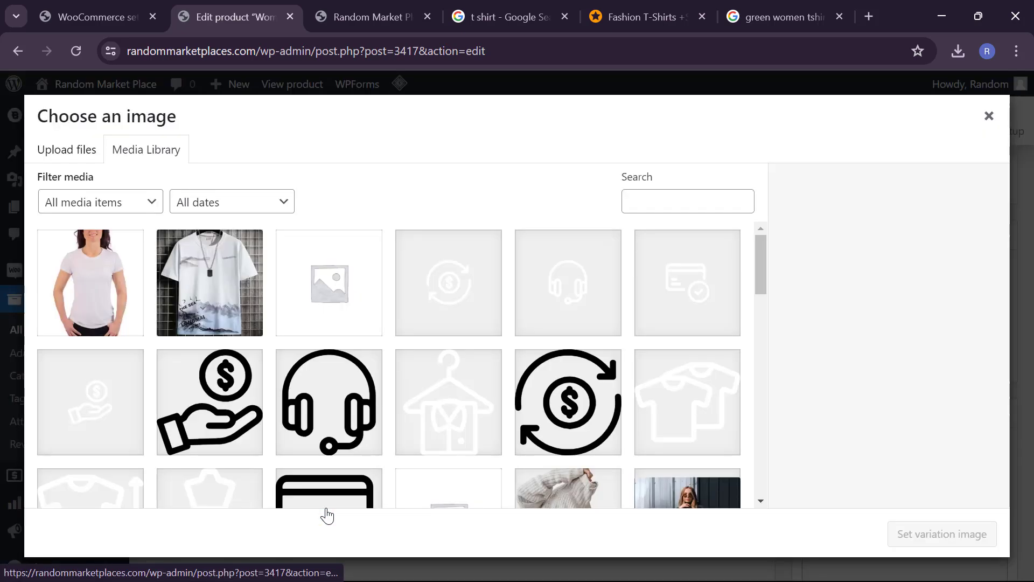
Step: Select the red and green women's T-shirt photos from the computer for upload
click(51, 145)
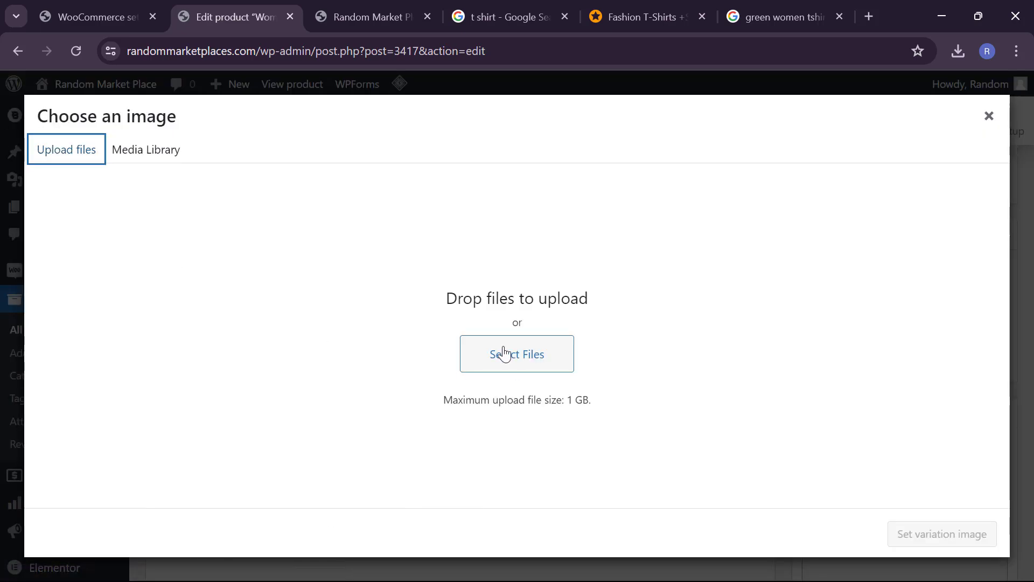
click(504, 354)
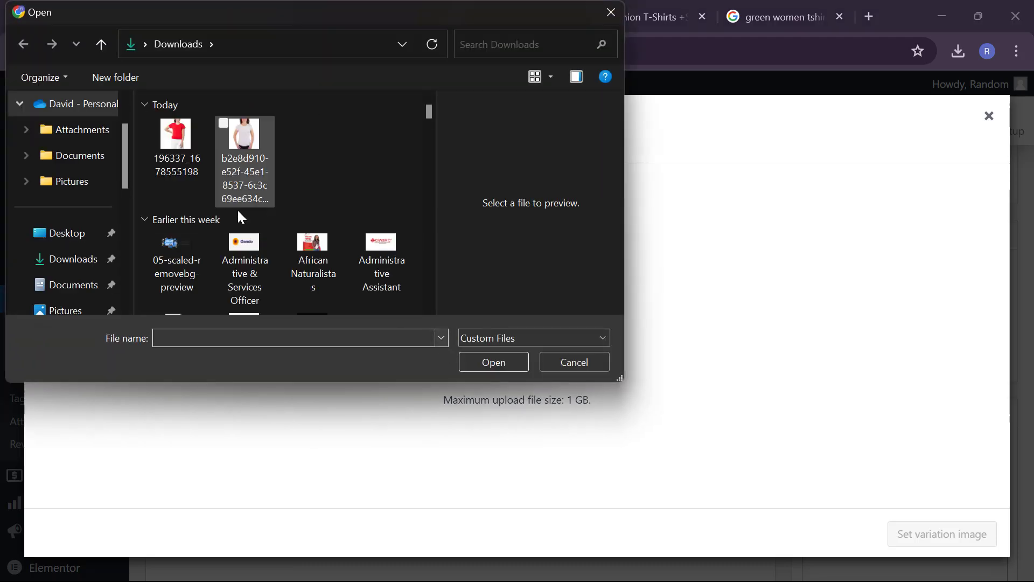
click(166, 173)
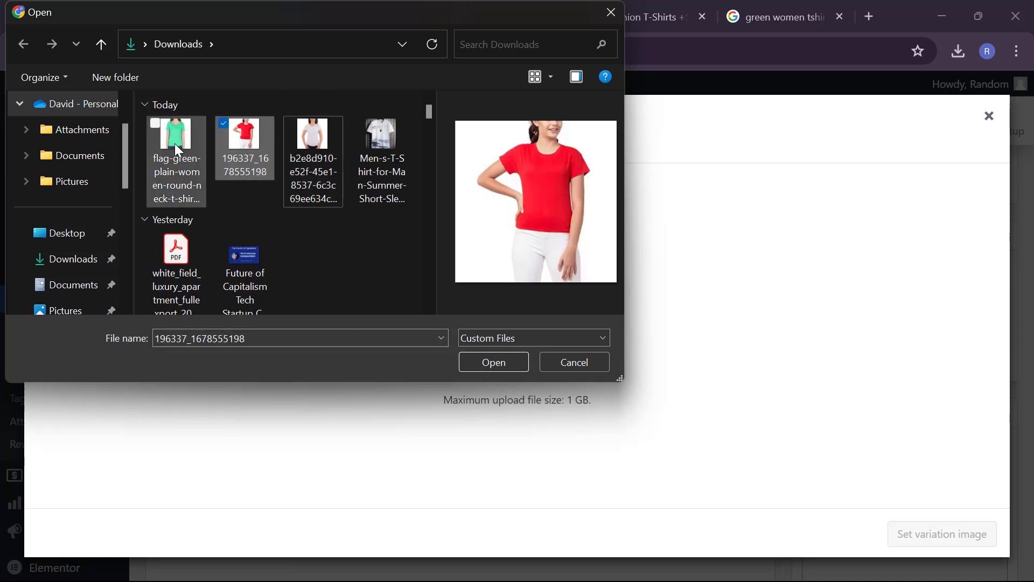
ctrl+click(178, 149)
click(494, 361)
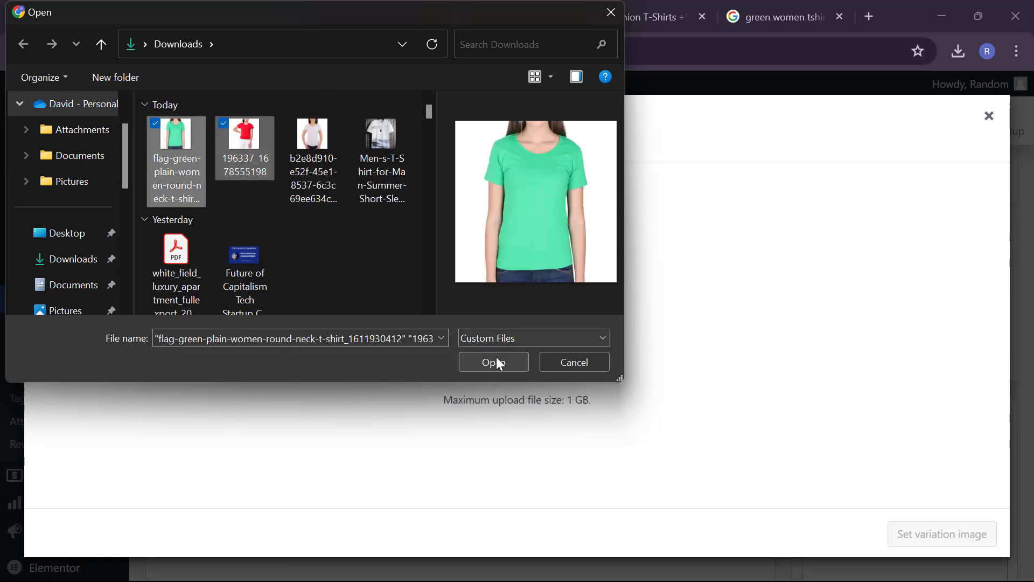
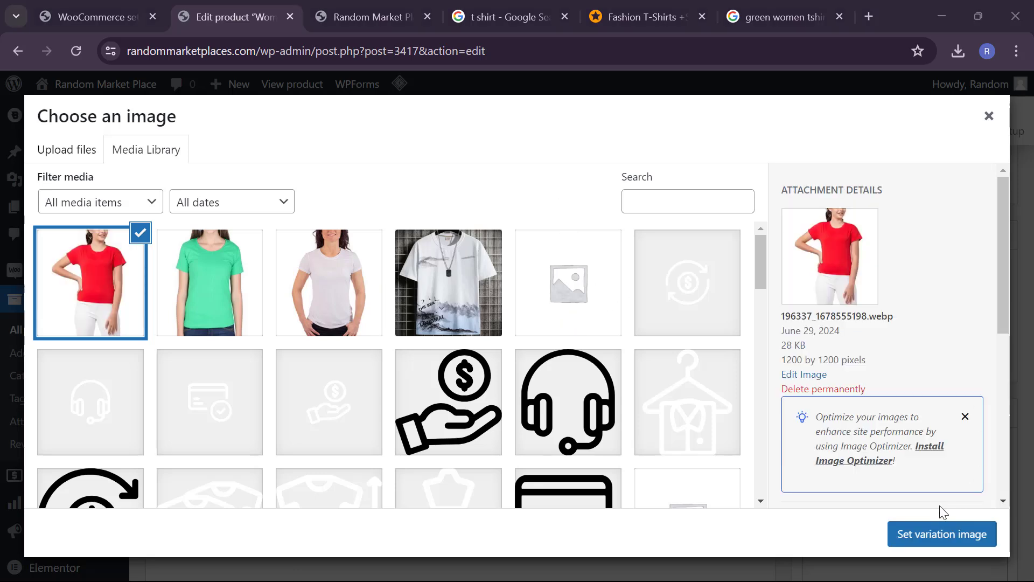
Step: Apply the red T-shirt image to variation #3419 with regular price 56 and sale price 30
click(934, 533)
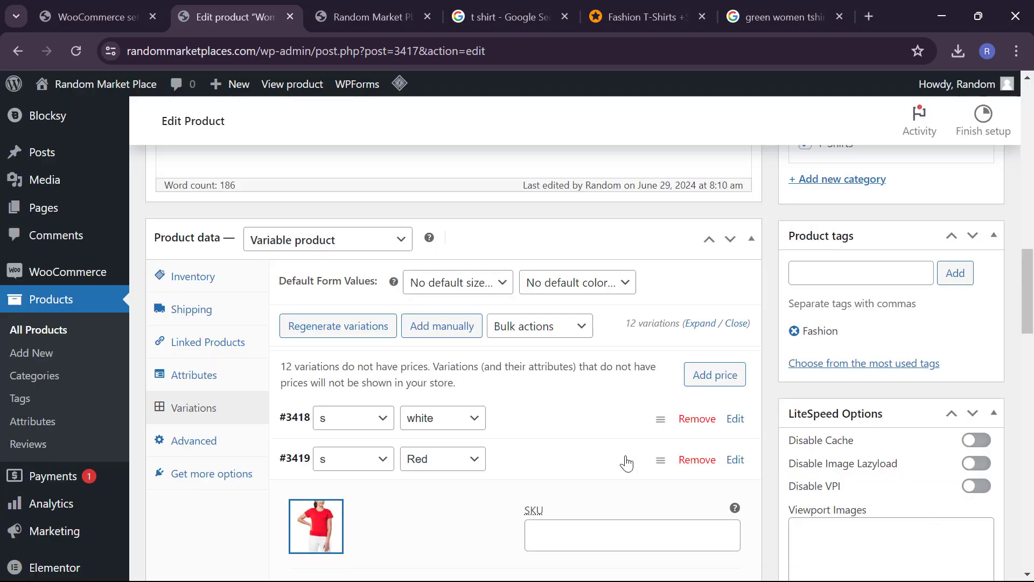
scroll(624, 459, down, 3)
scroll(504, 438, down, 3)
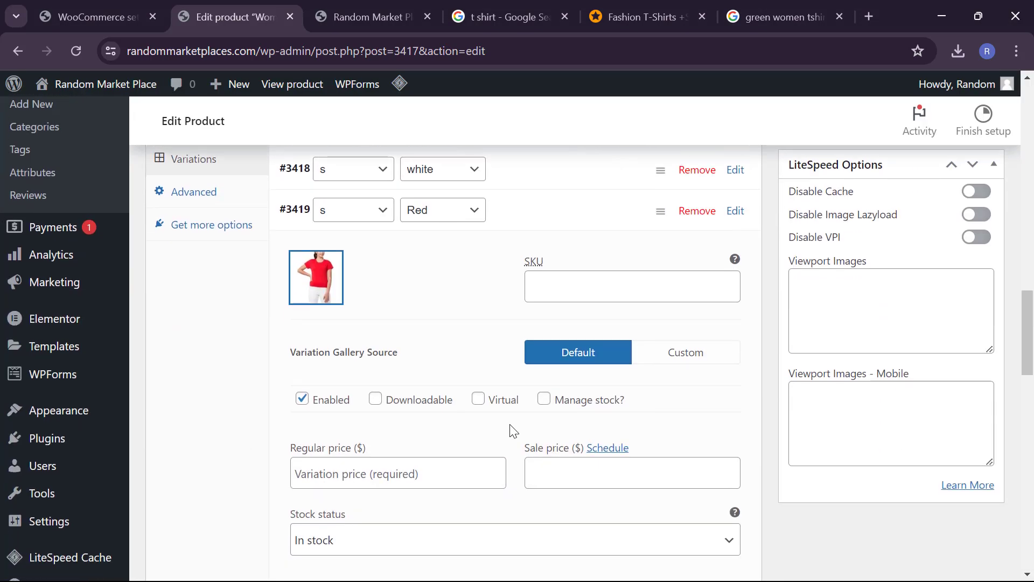
scroll(454, 445, down, 1)
scroll(454, 446, down, 1)
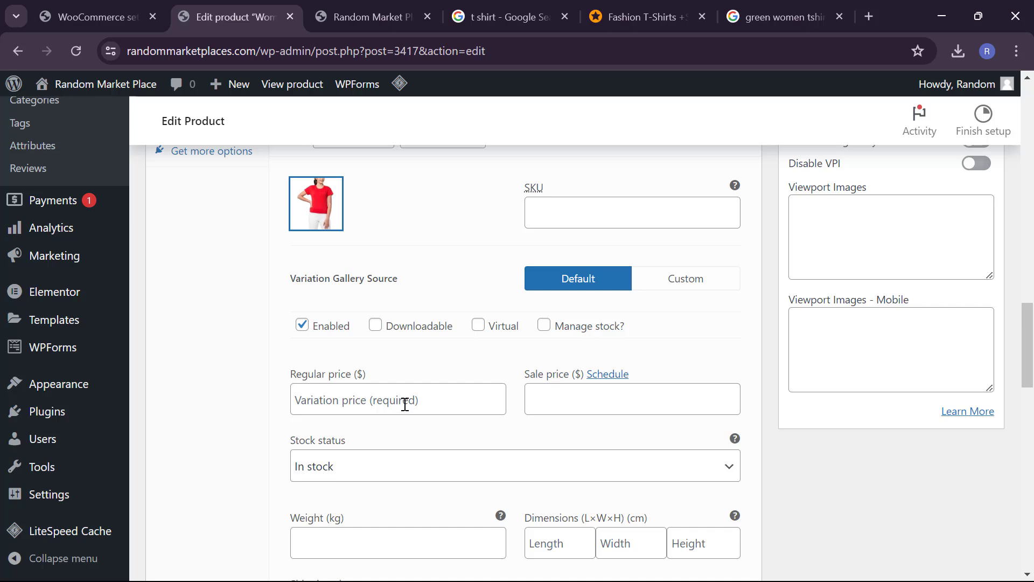
click(405, 405)
text(56)
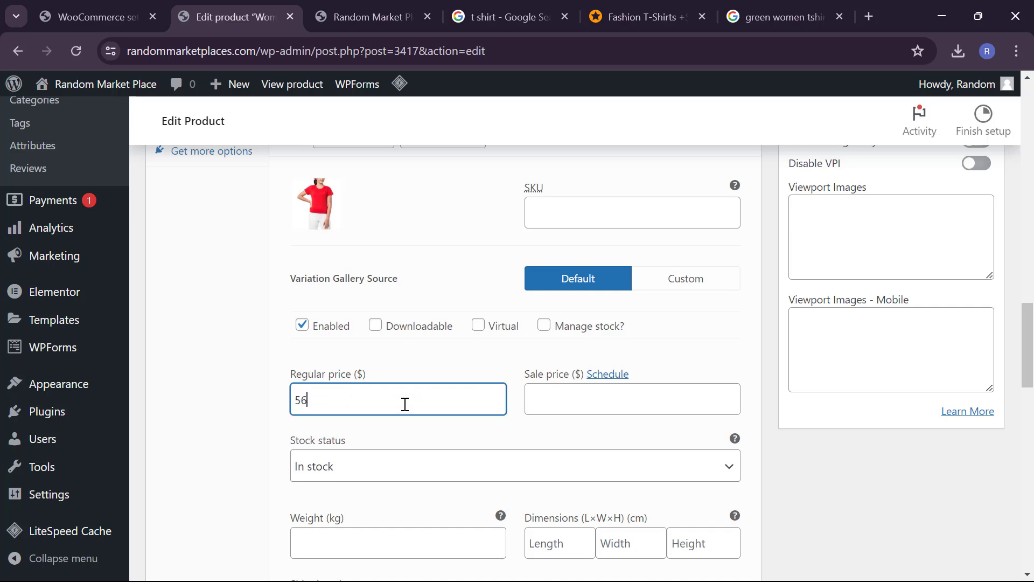
click(530, 400)
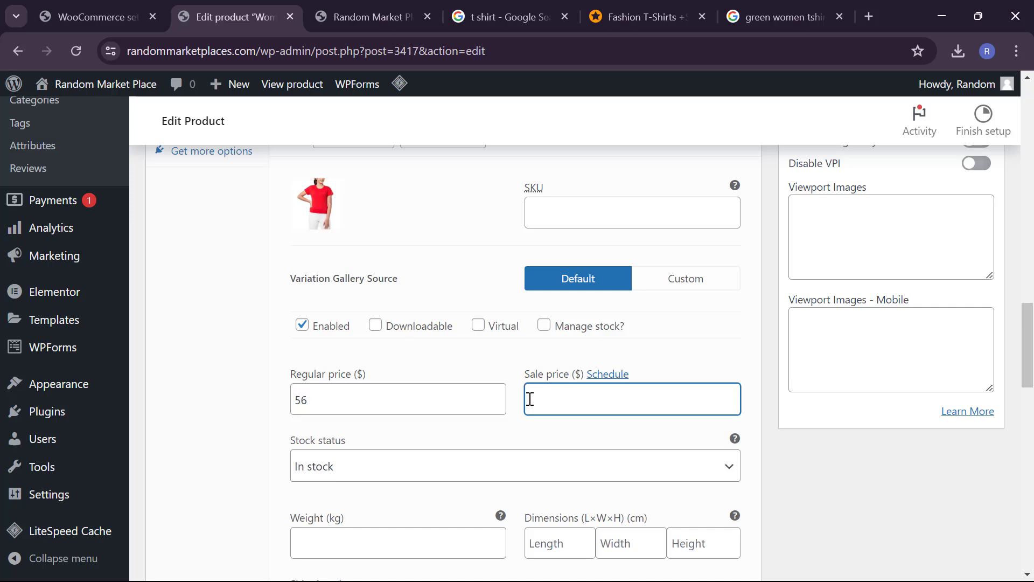
Step: Enter weight 0.001 kg and dimensions 3×4×6 cm for variation #3419
scroll(468, 437, down, 1)
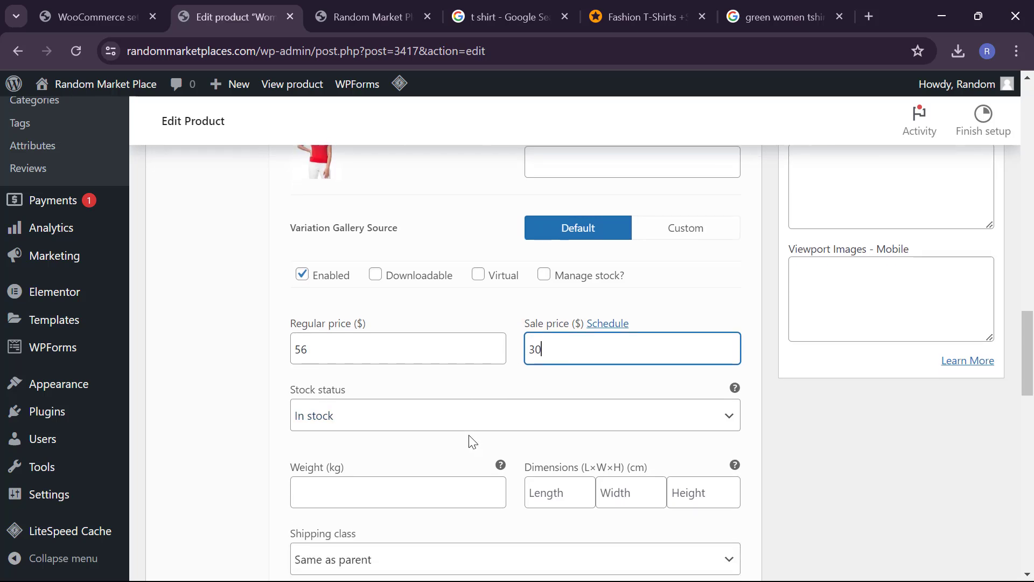
scroll(381, 463, down, 1)
click(376, 444)
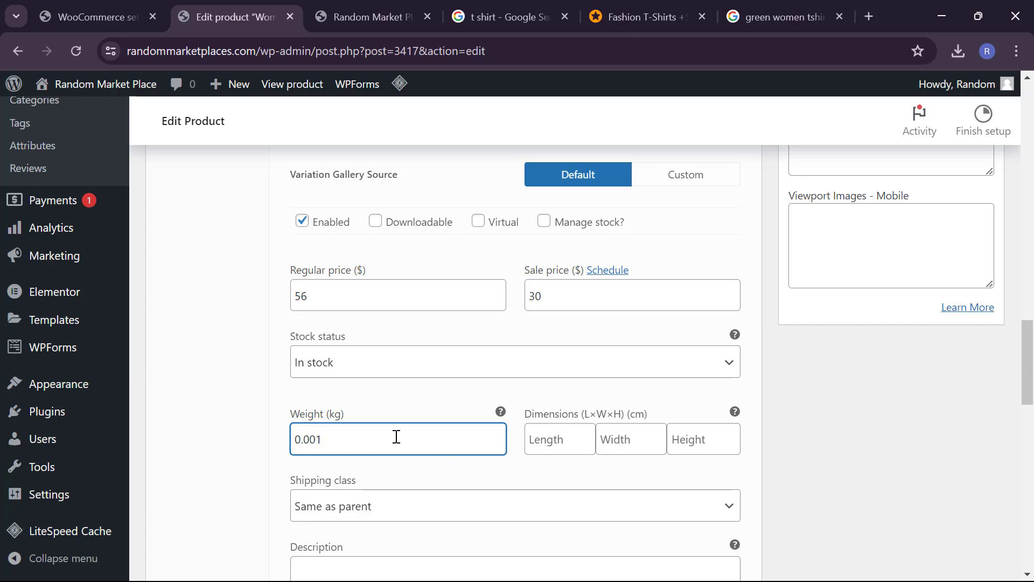
click(579, 452)
text(3)
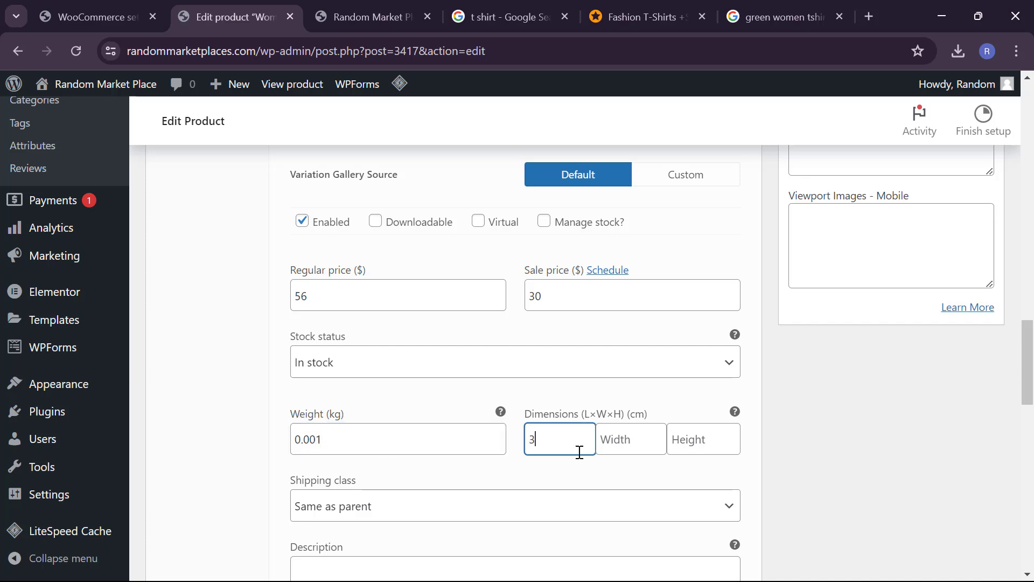
key(Tab)
text(4)
key(Tab)
text(6)
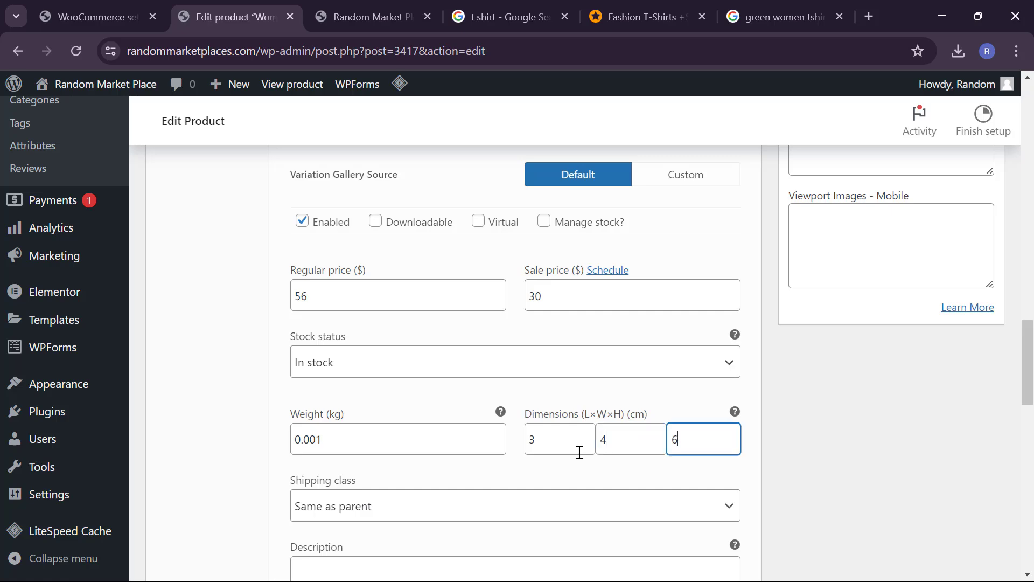
scroll(564, 386, up, 2)
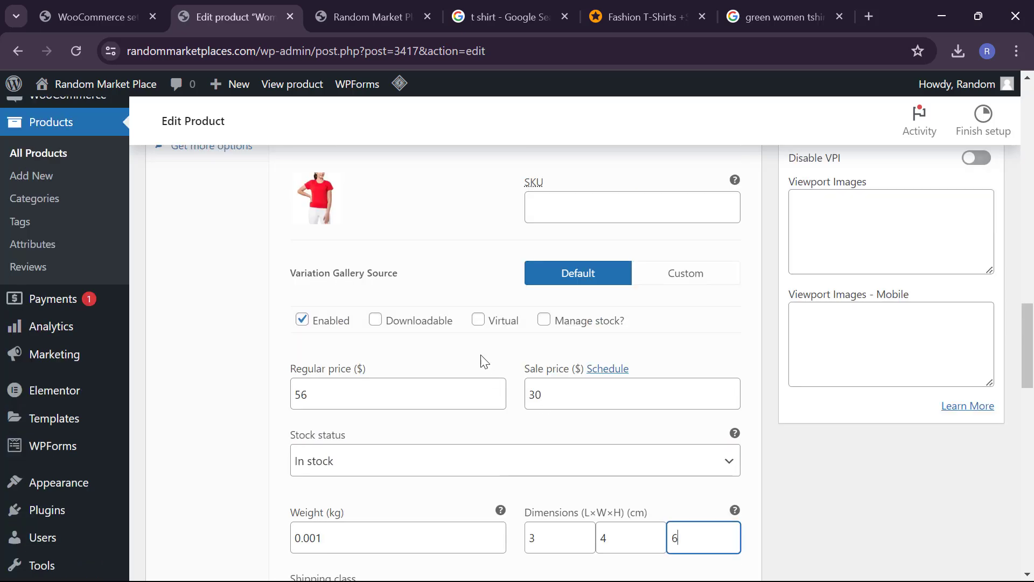
scroll(483, 360, up, 4)
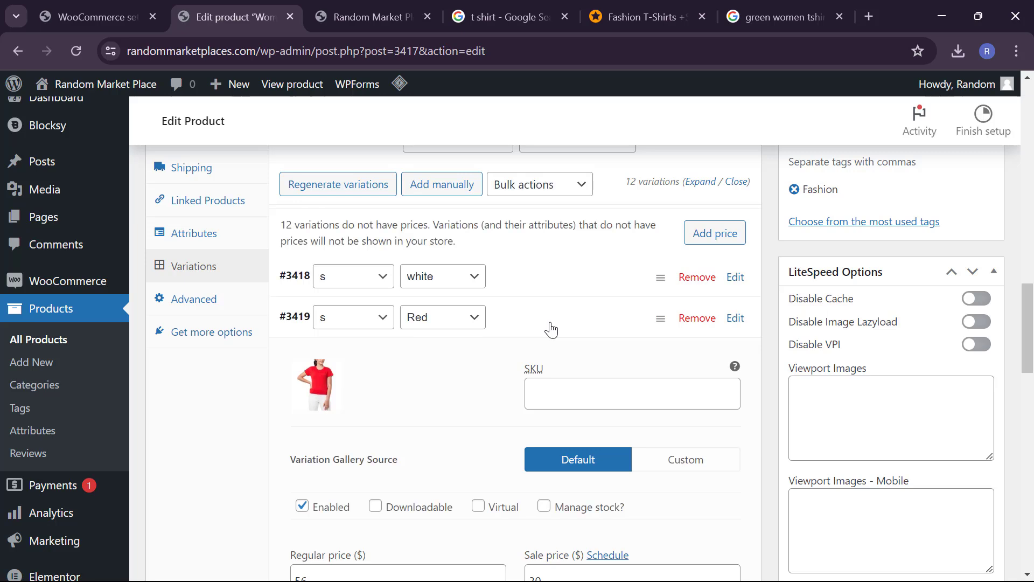
Step: Collapse the red variation and give Green variation #3420 the green T-shirt image
click(551, 328)
click(535, 362)
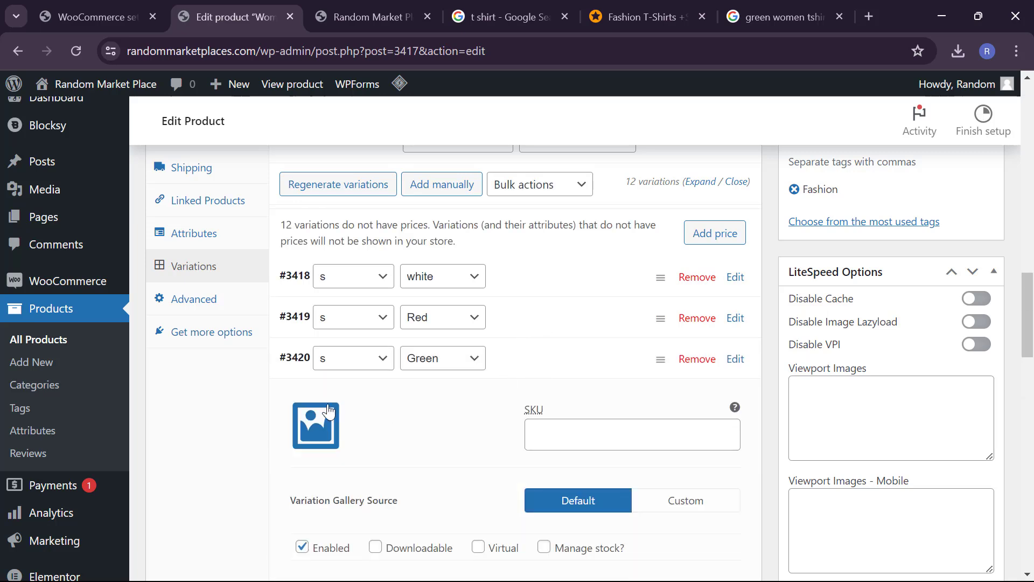
click(328, 412)
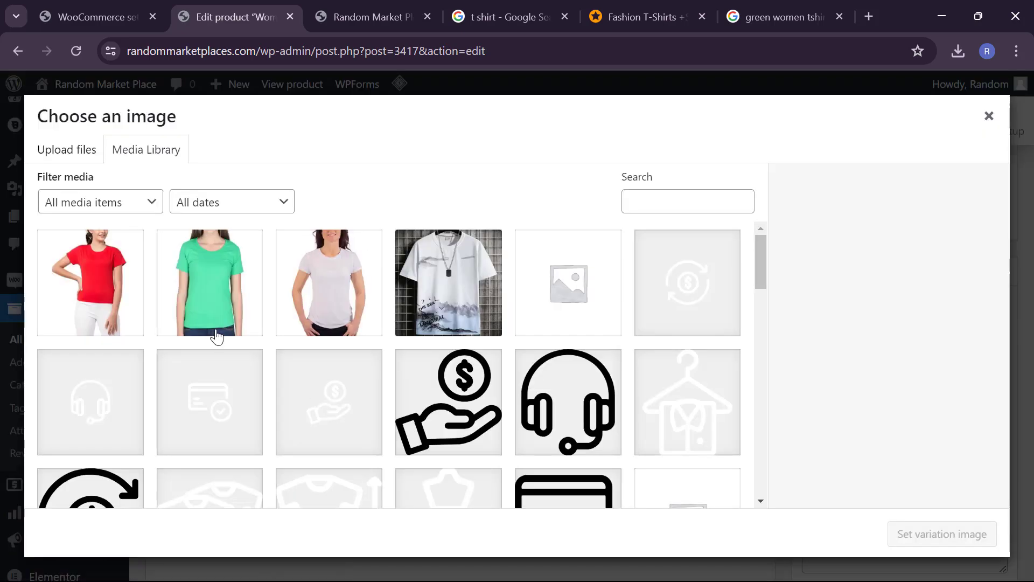
click(216, 333)
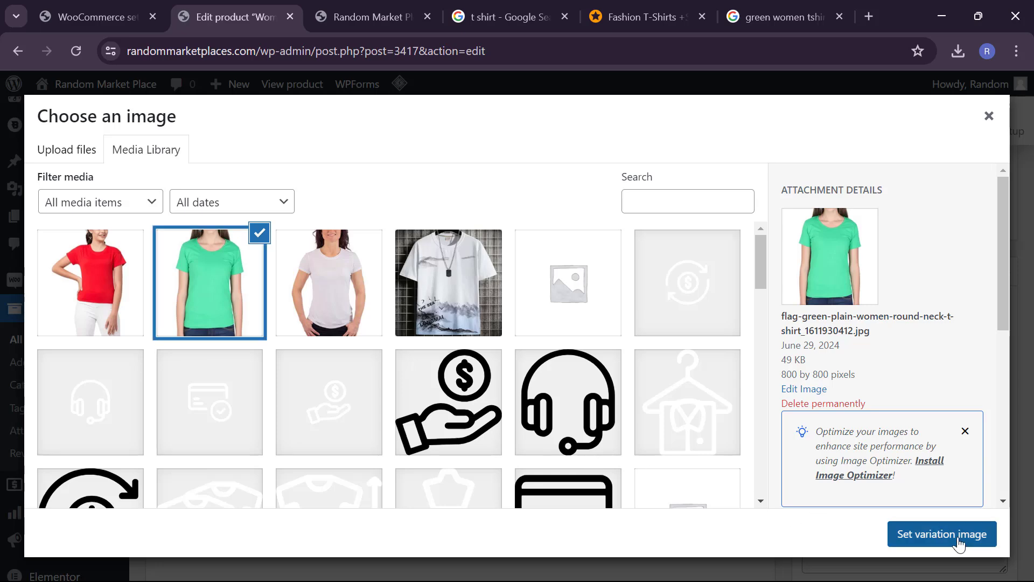
click(943, 534)
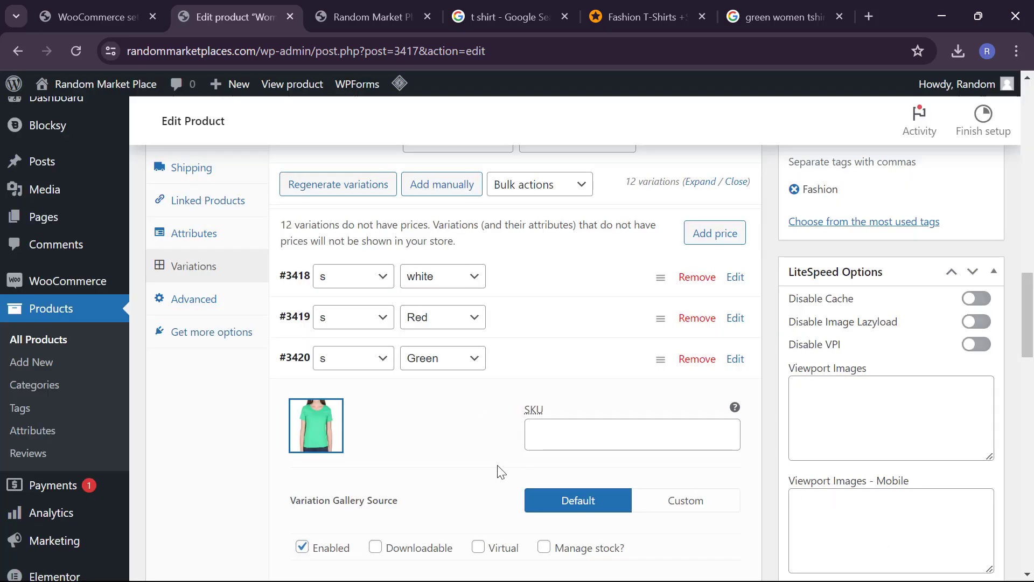
Step: Set the Green variation's regular price to 65 and sale price to 35
scroll(499, 472, down, 2)
click(415, 500)
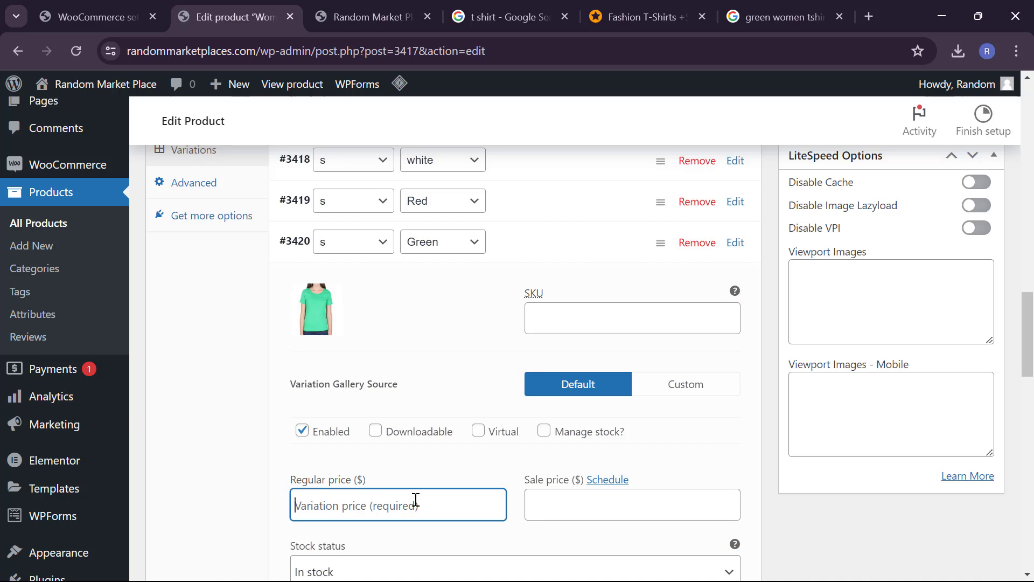
text(65)
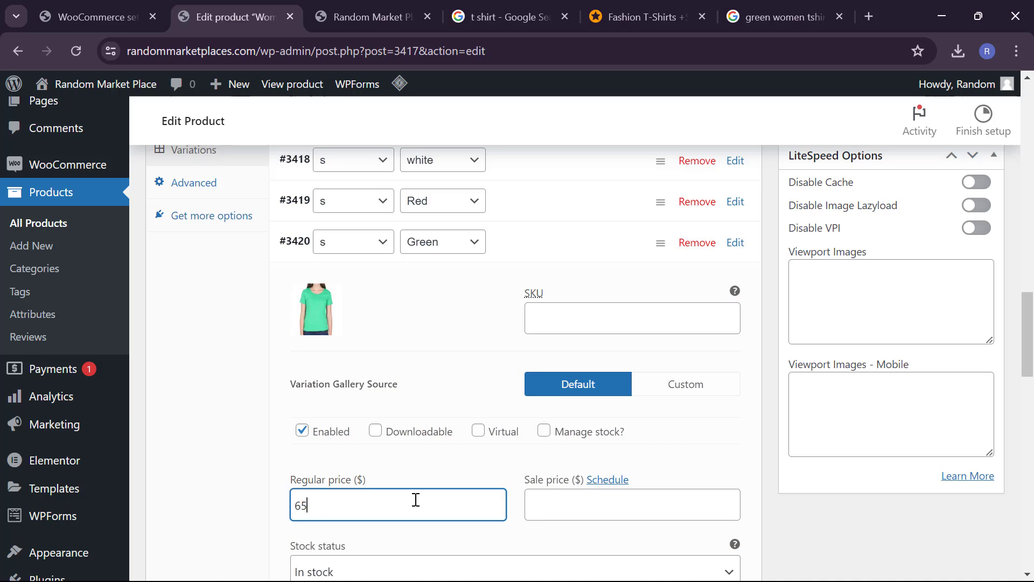
click(624, 532)
click(599, 506)
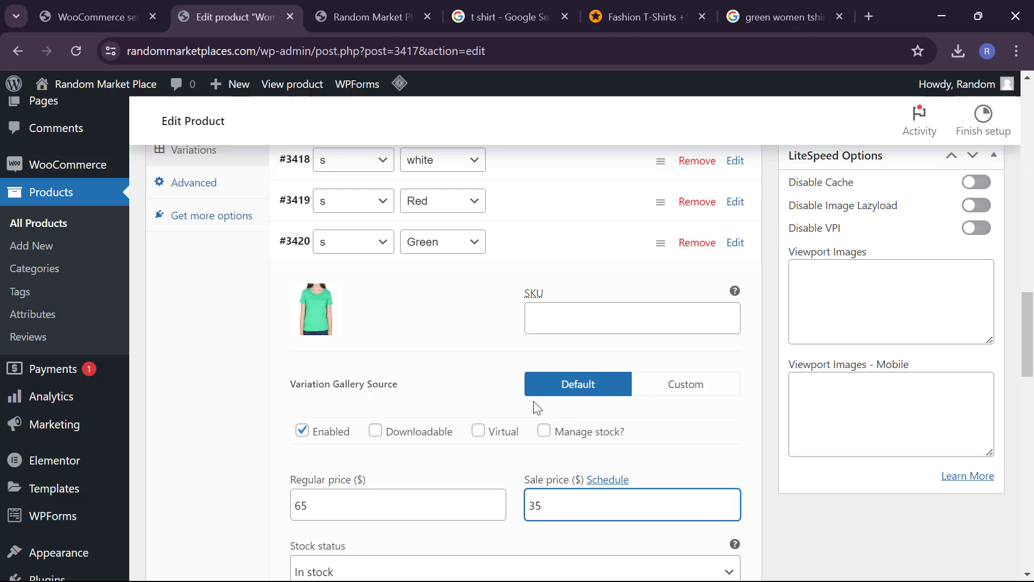
click(564, 389)
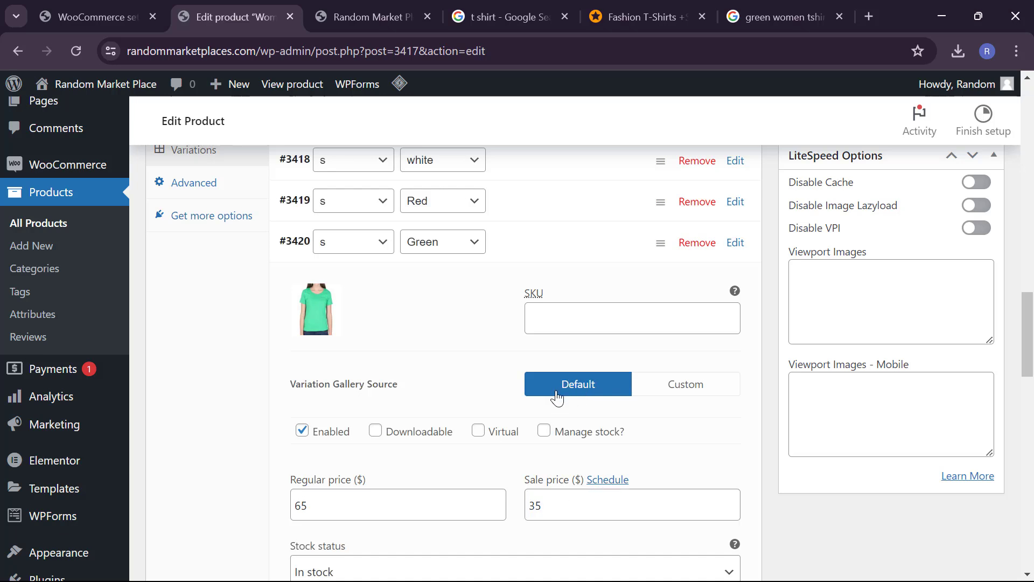
Step: Try the Custom variation gallery source, then leave it on Default
click(665, 388)
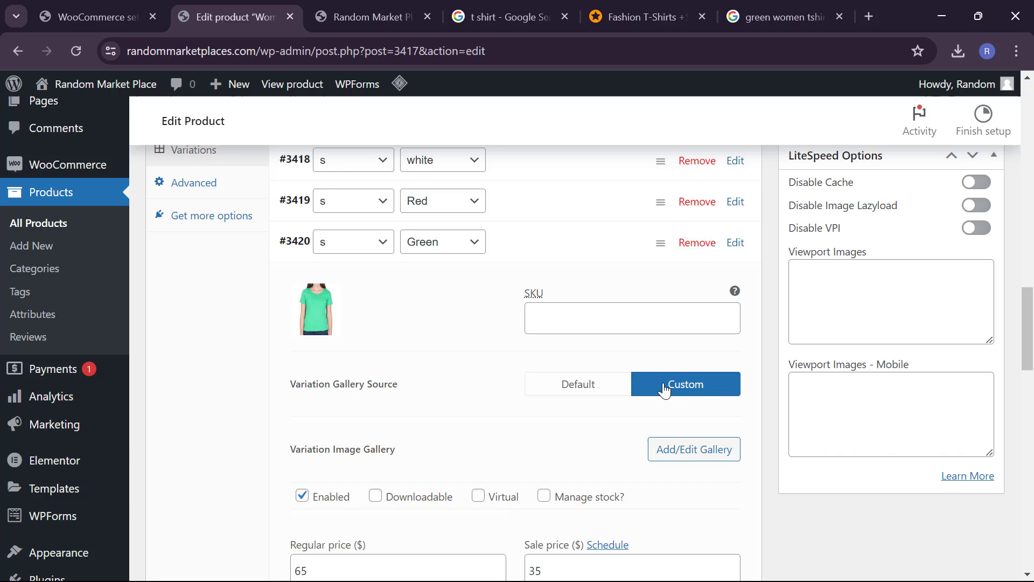
click(604, 396)
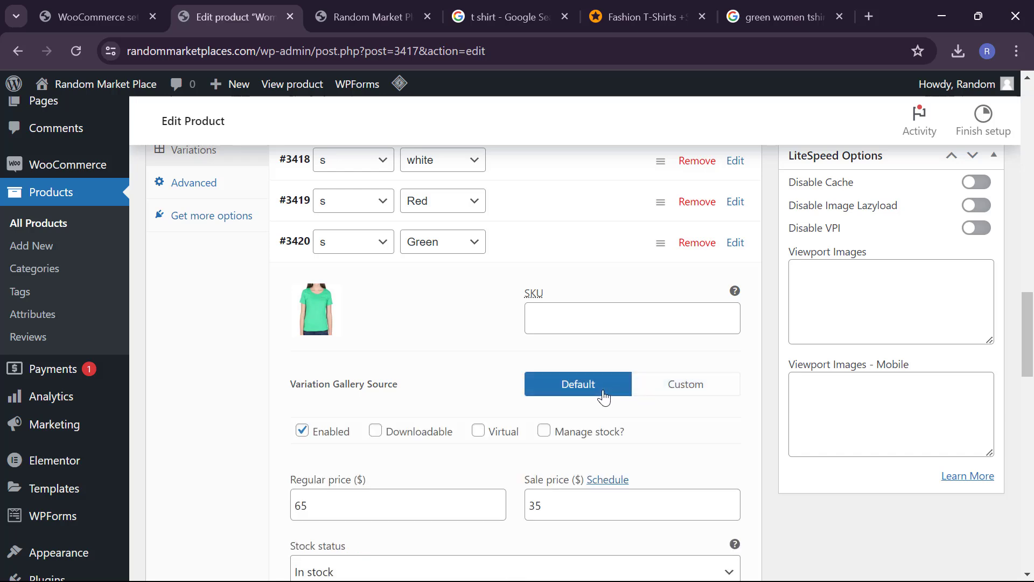
click(690, 390)
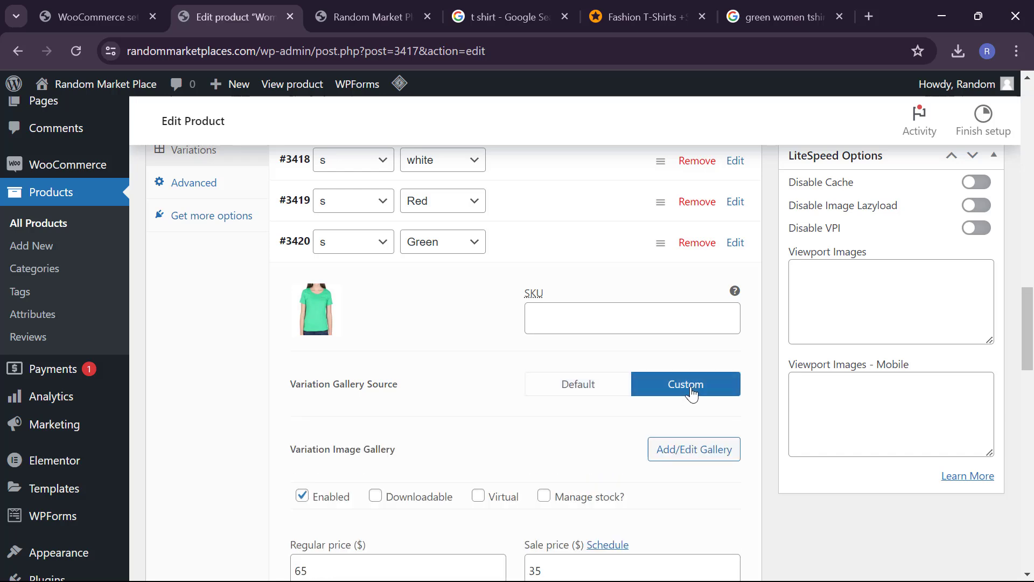
click(610, 392)
Step: Scroll down the Variations list to reach the m / white variation #3421
scroll(499, 461, down, 4)
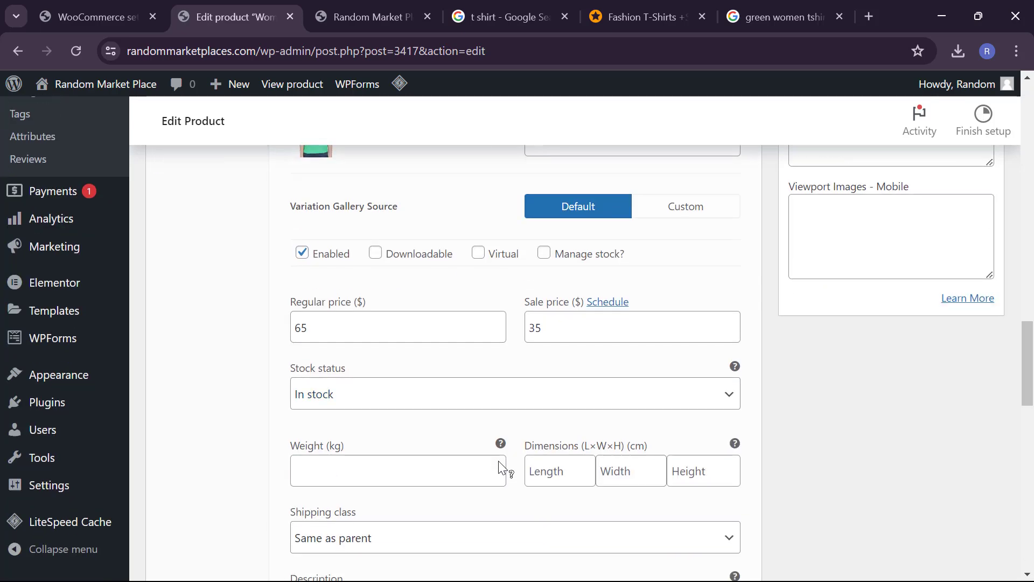
scroll(415, 438, down, 1)
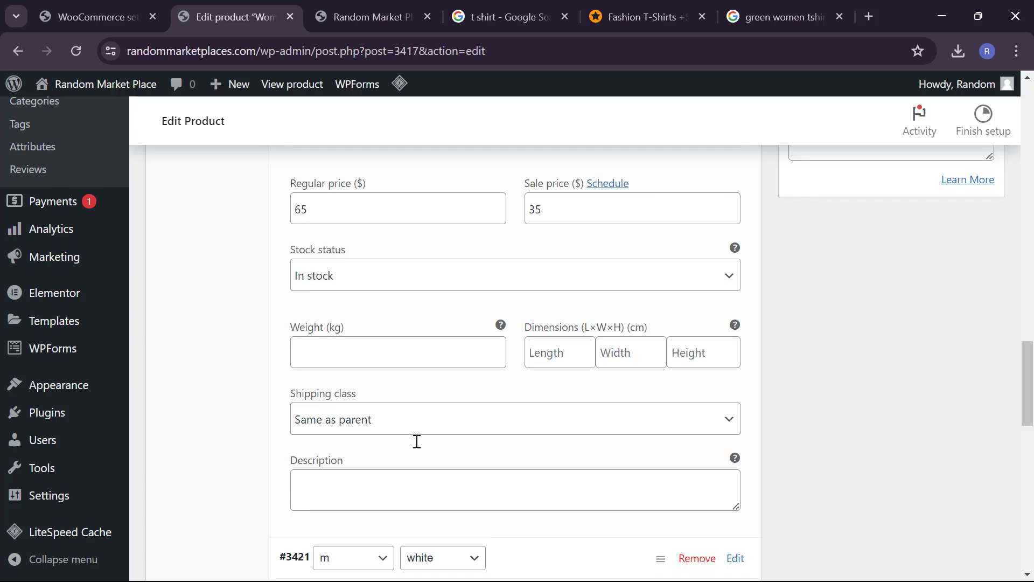
scroll(417, 442, down, 2)
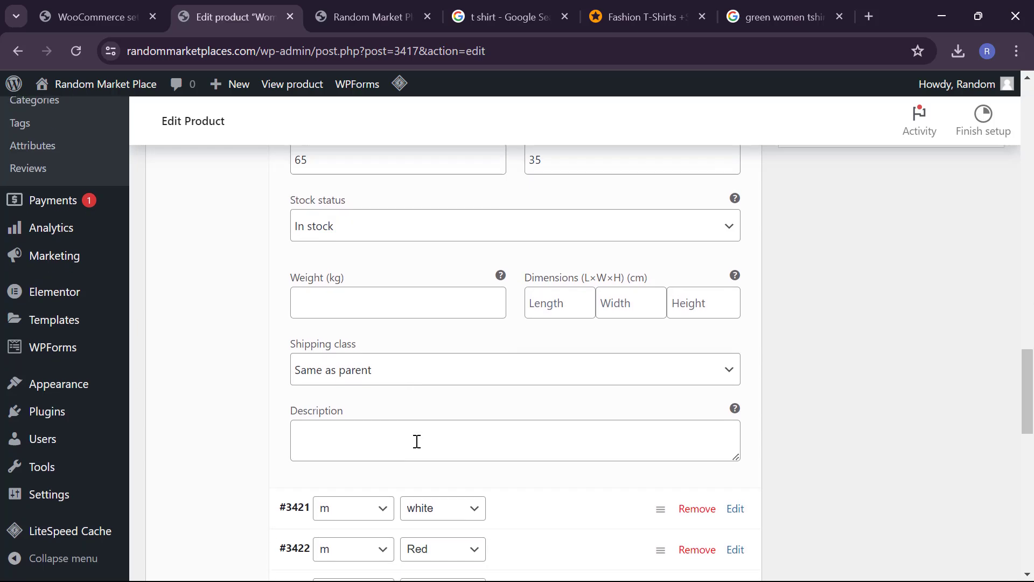
Step: Expand variation #3421 and give it the white T-shirt image
click(553, 470)
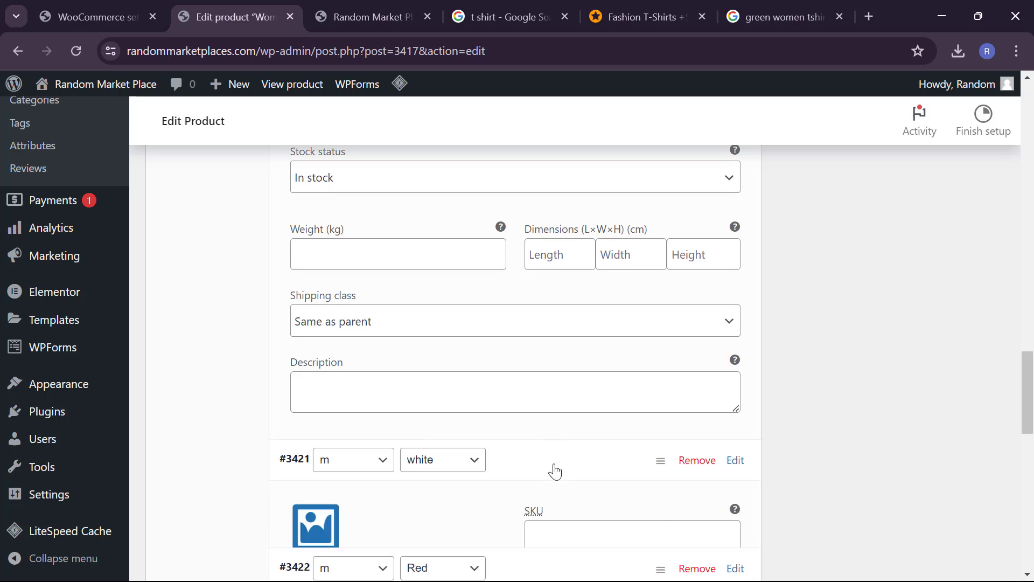
scroll(555, 471, down, 1)
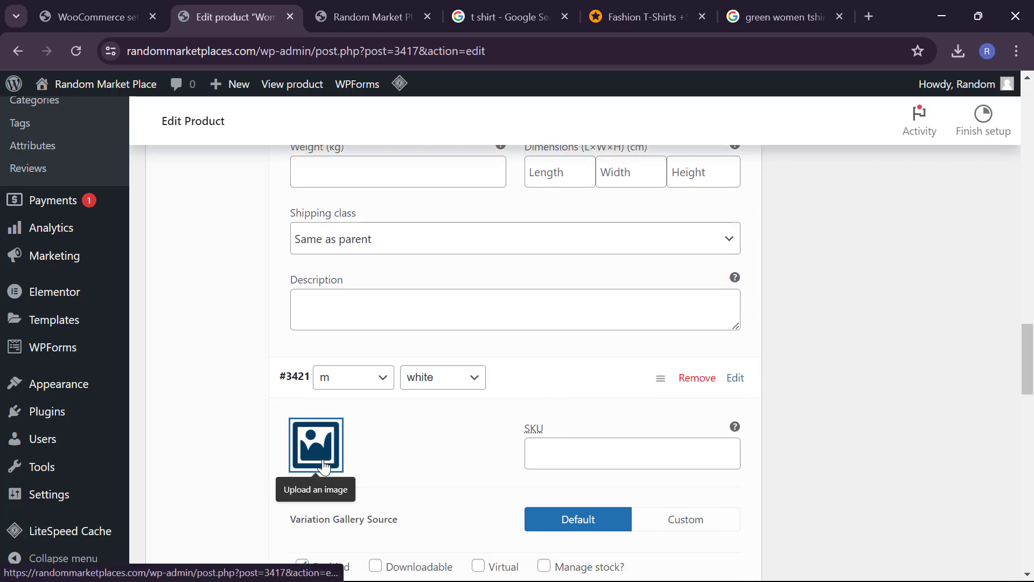
click(314, 456)
click(322, 311)
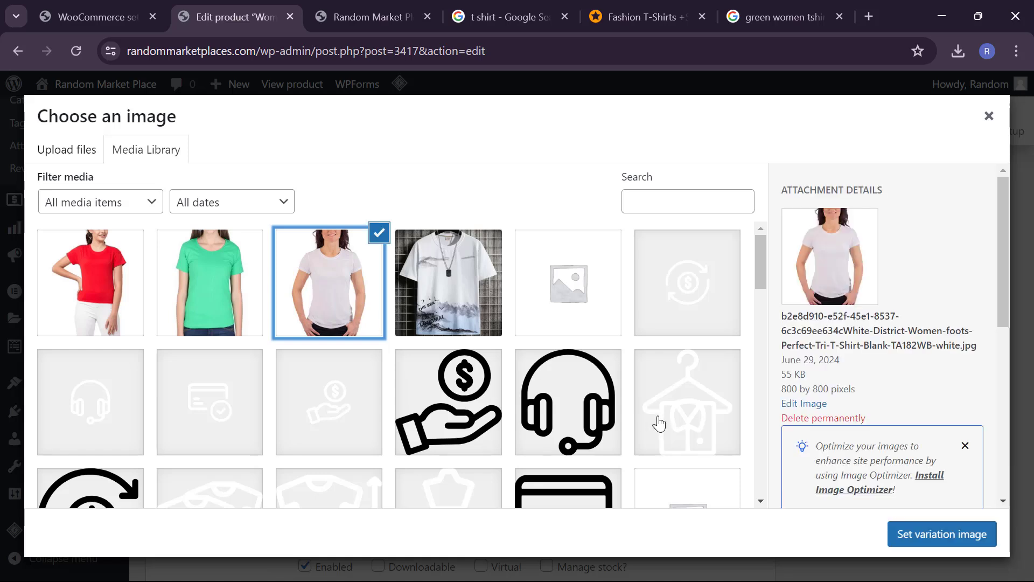
click(947, 534)
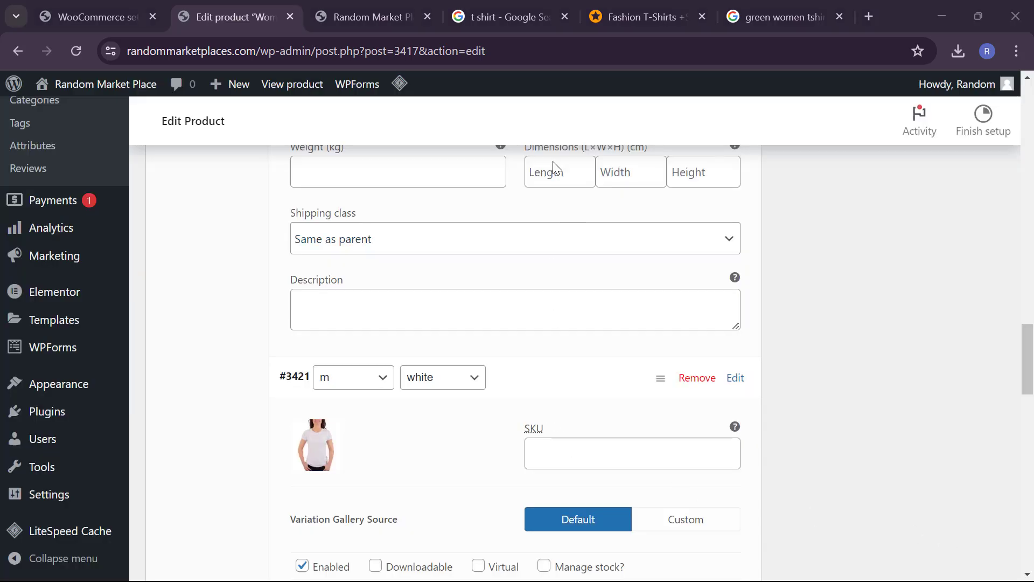
Step: Set variation #3421's regular price to 70 and sale price to 55
scroll(530, 483, down, 4)
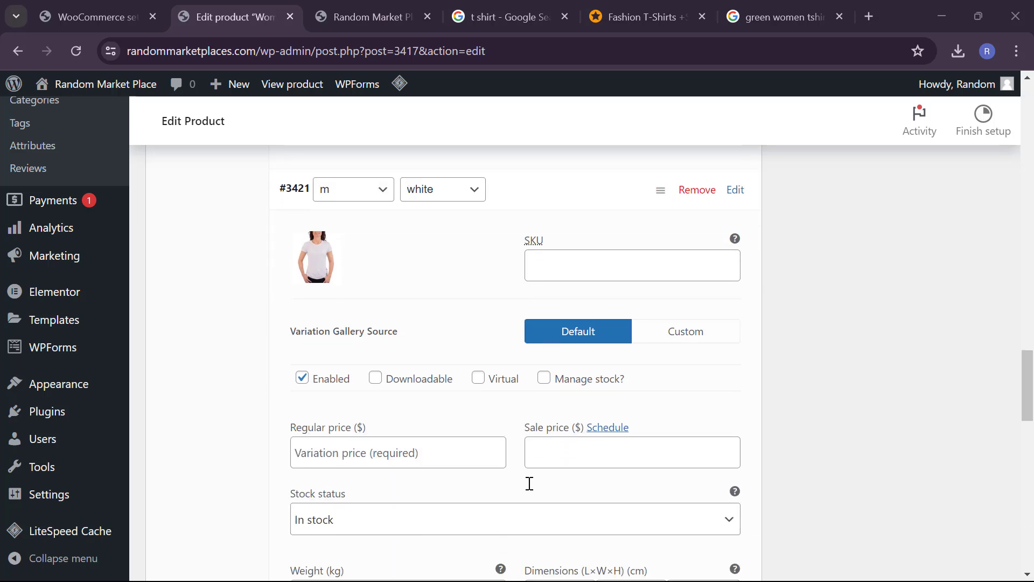
click(401, 437)
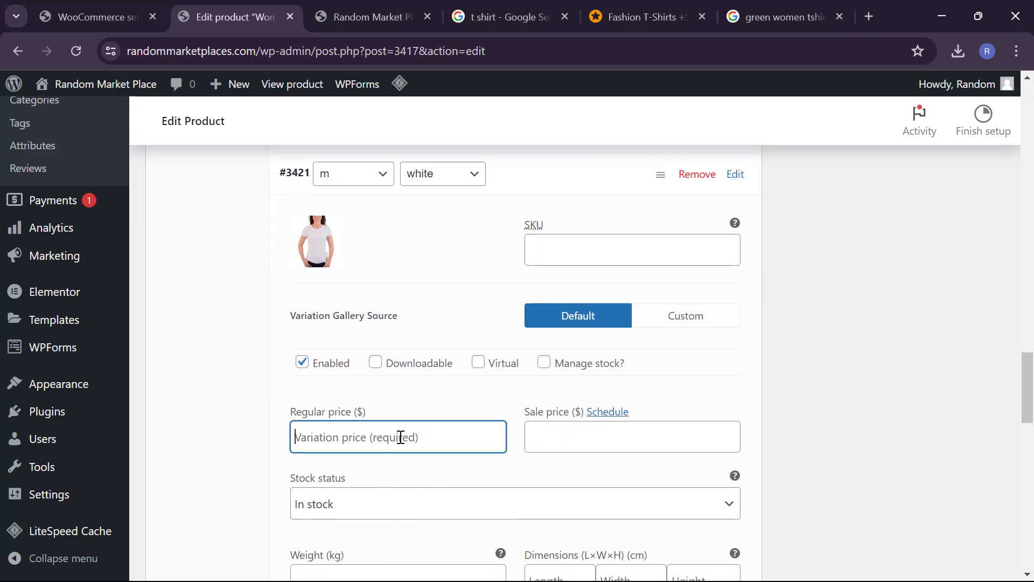
text(4)
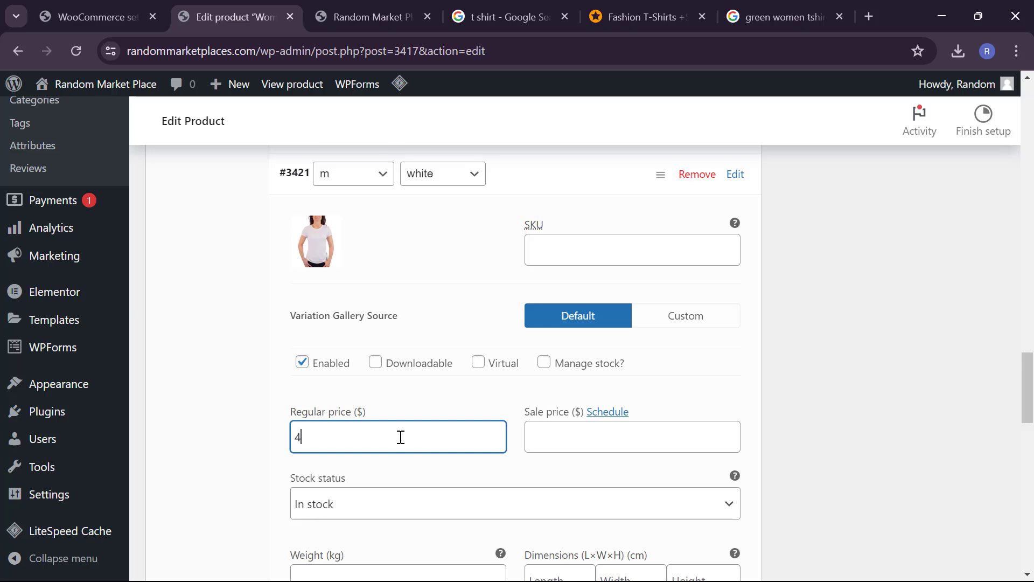
key(BackSpace)
text(70)
click(572, 435)
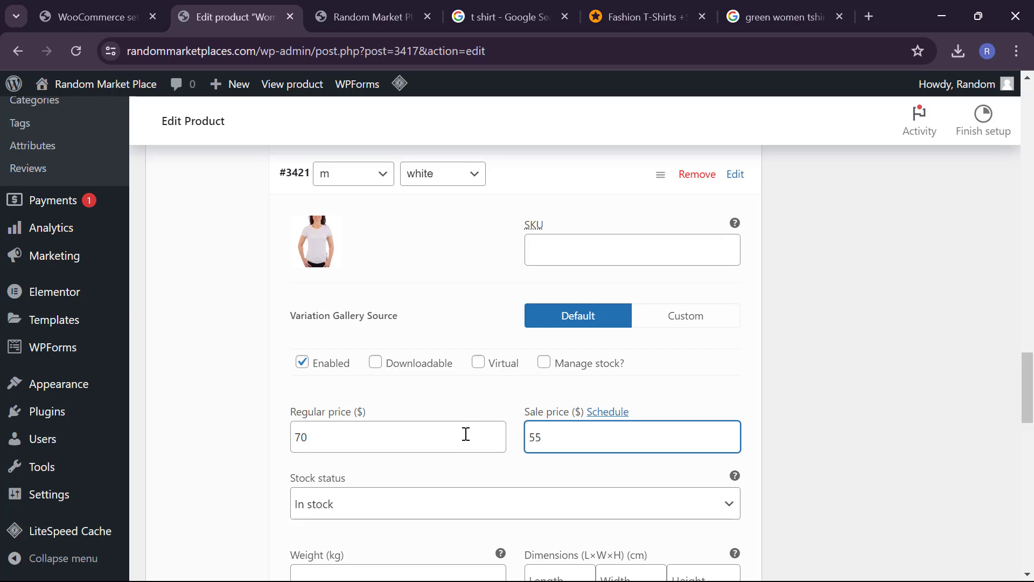
Step: Enter weight 0.001 kg and dimensions 3×5×7 cm, correcting the width to 5
scroll(463, 432, down, 2)
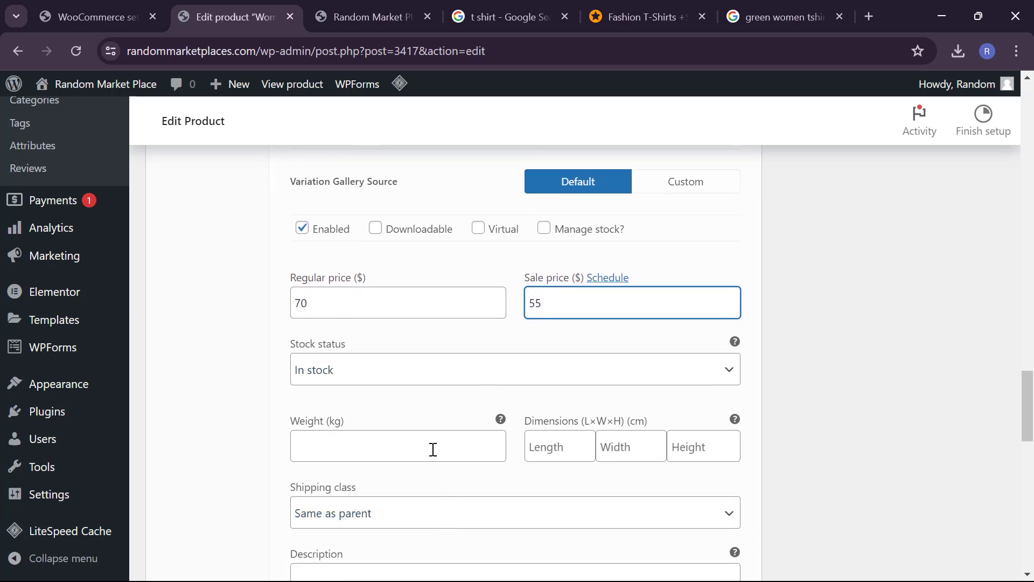
click(433, 449)
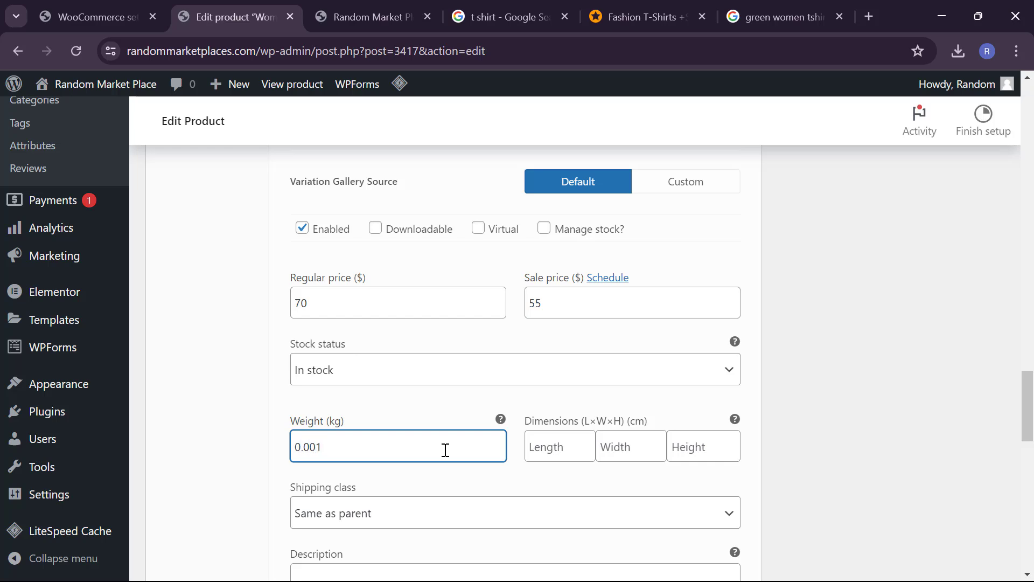
click(566, 443)
text(3)
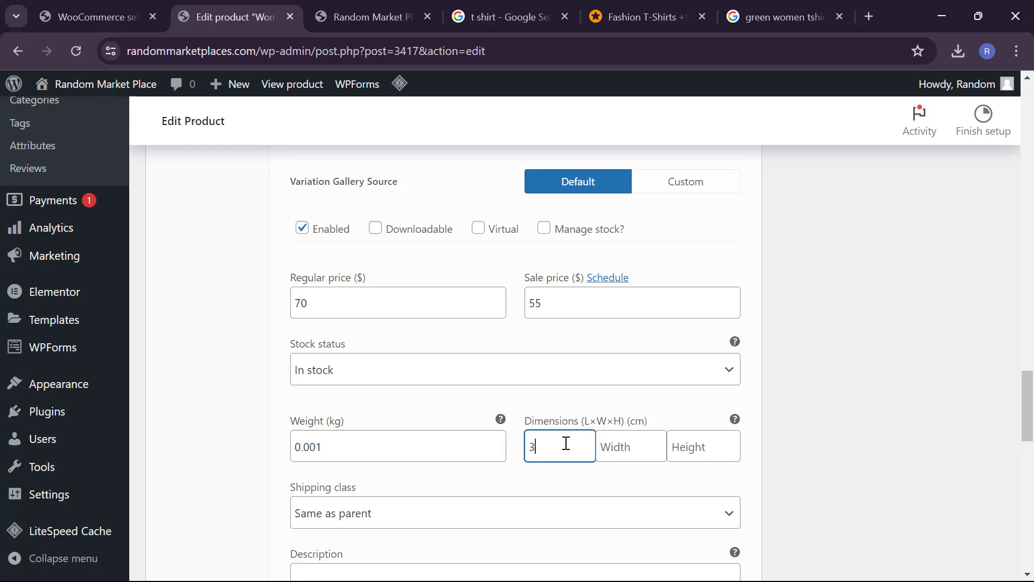
key(Tab)
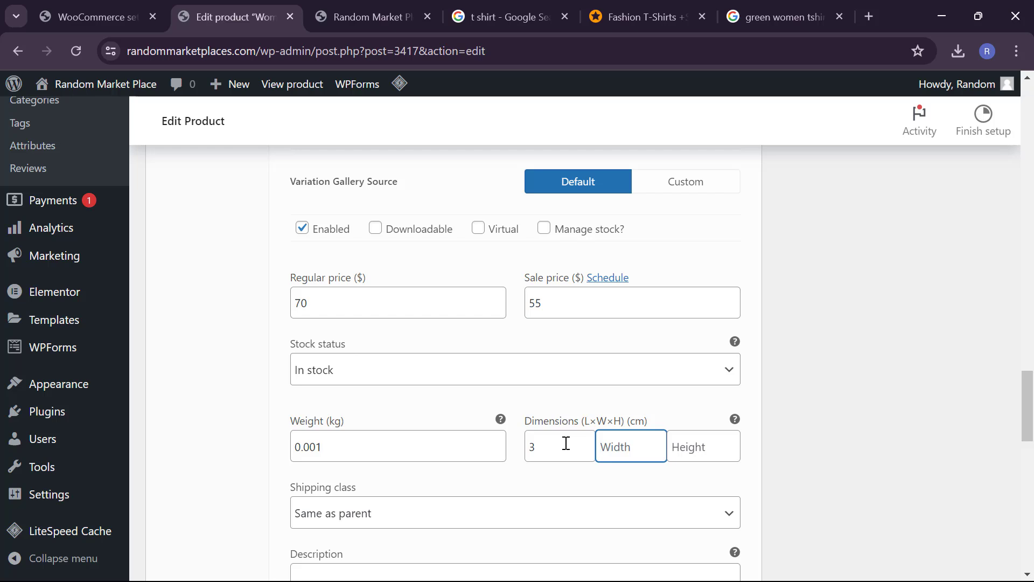
text(3)
key(Tab)
text(7)
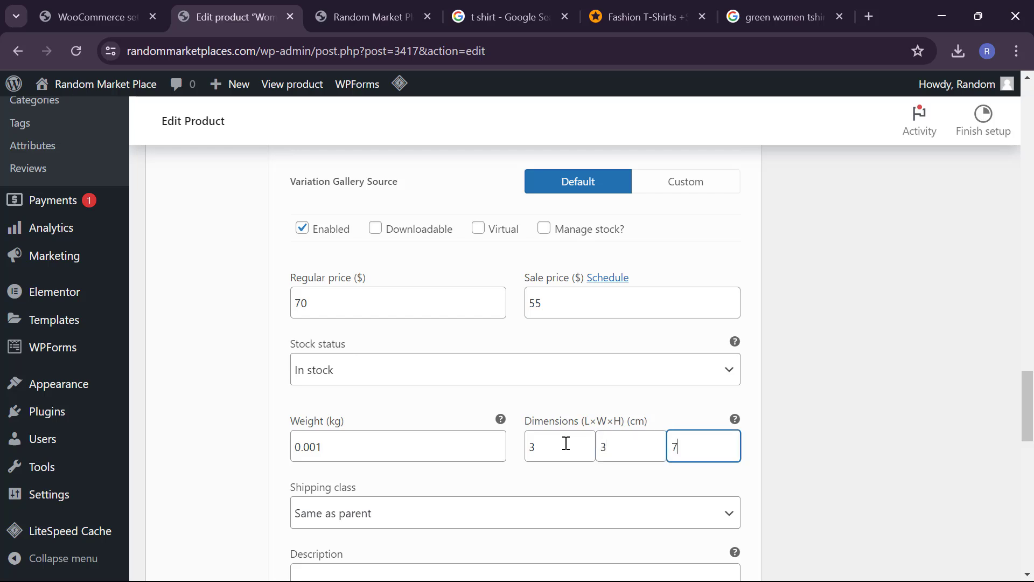
scroll(504, 529, down, 1)
click(618, 397)
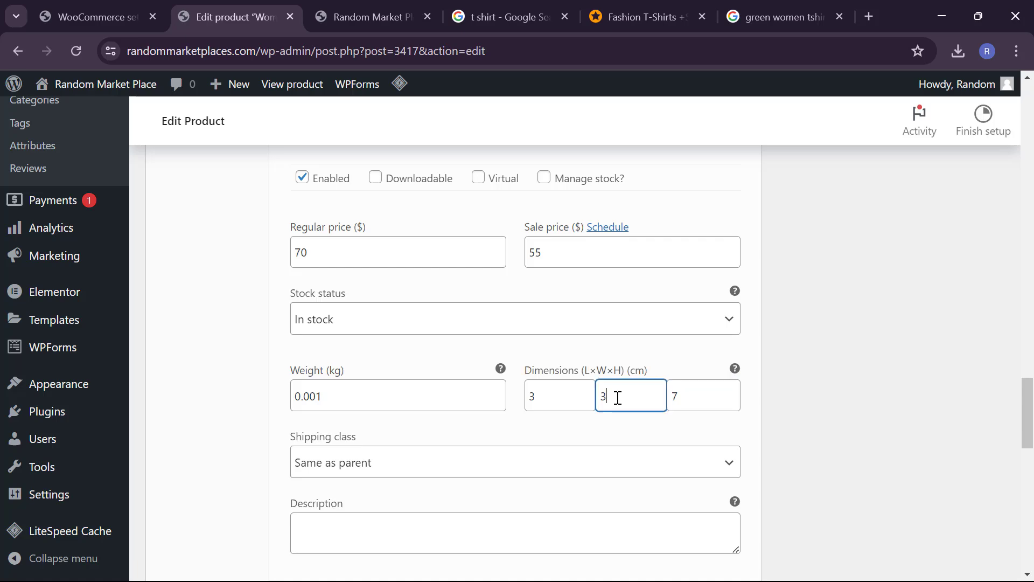
key(BackSpace)
text(5)
Step: Collapse the finished m / white variation #3421
scroll(510, 399, down, 1)
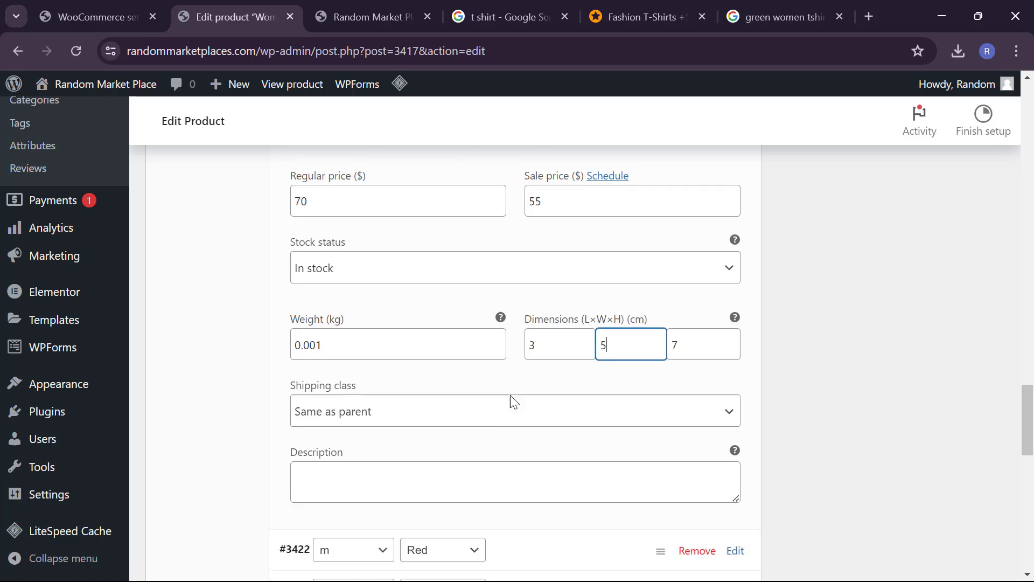
scroll(510, 399, up, 5)
scroll(457, 348, up, 2)
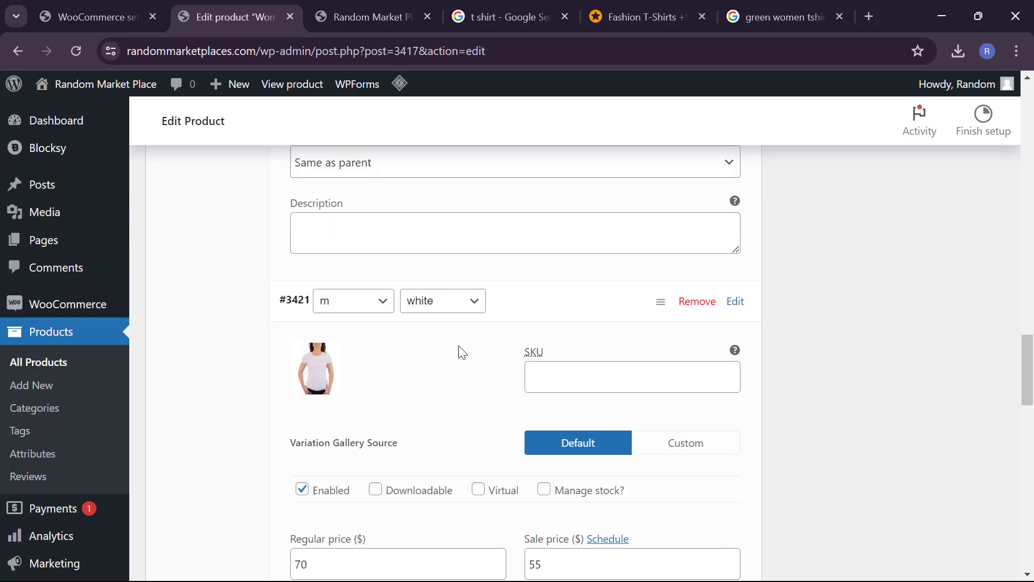
click(554, 311)
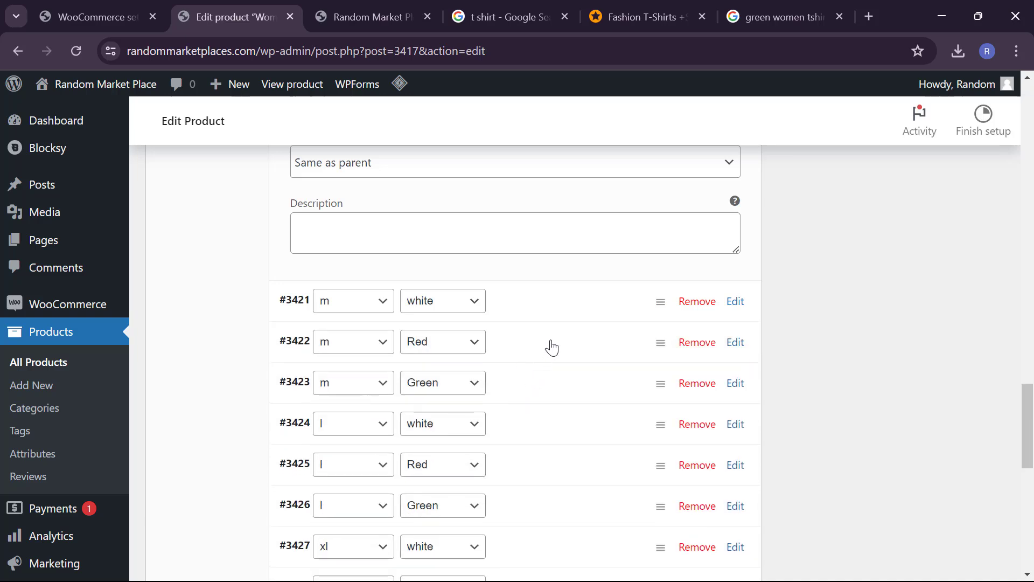
Step: Give variation #3422 the red T-shirt image, regular price 70 and sale price 60
click(551, 348)
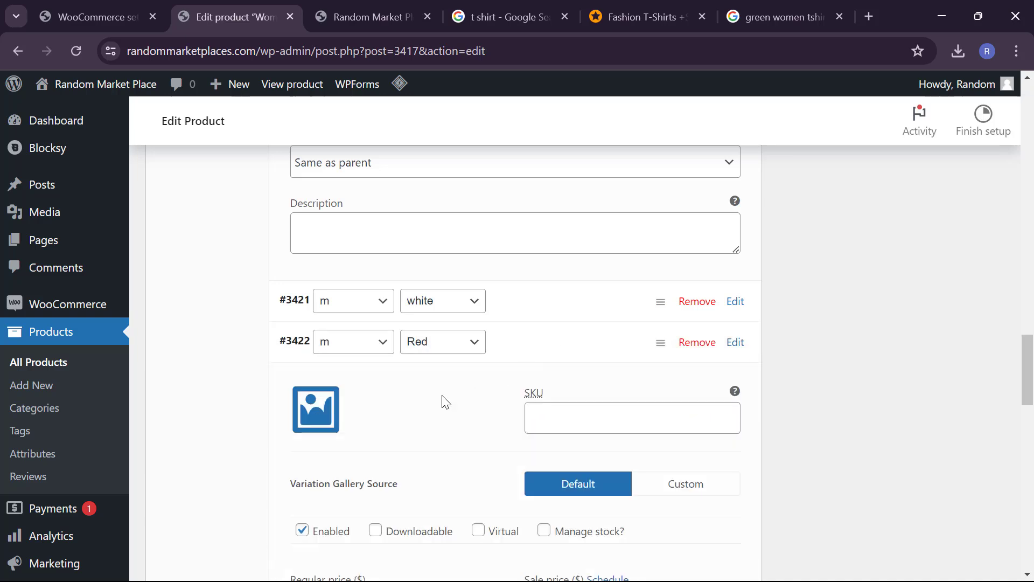
click(326, 398)
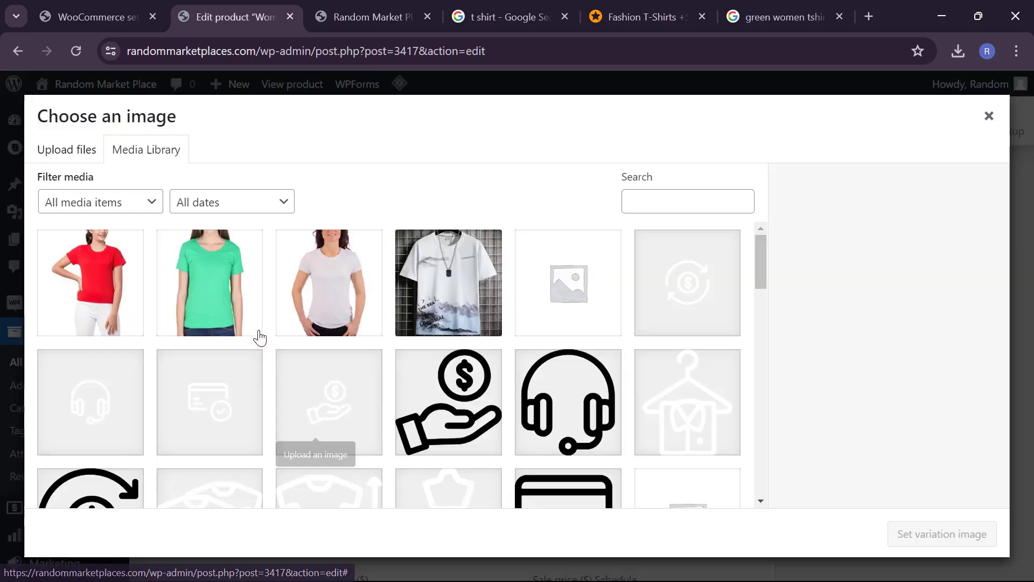
click(134, 304)
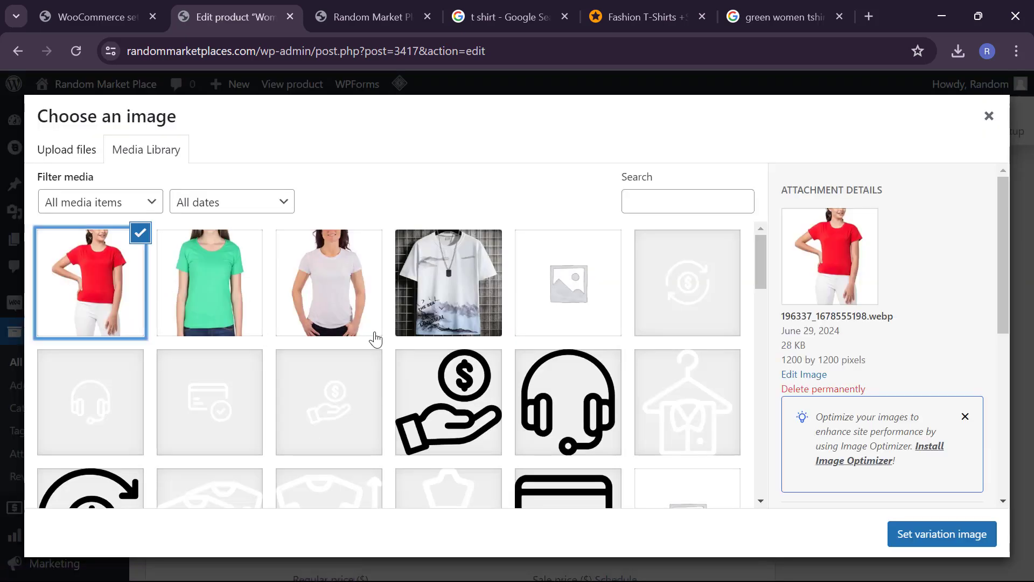
click(910, 533)
scroll(552, 516, down, 3)
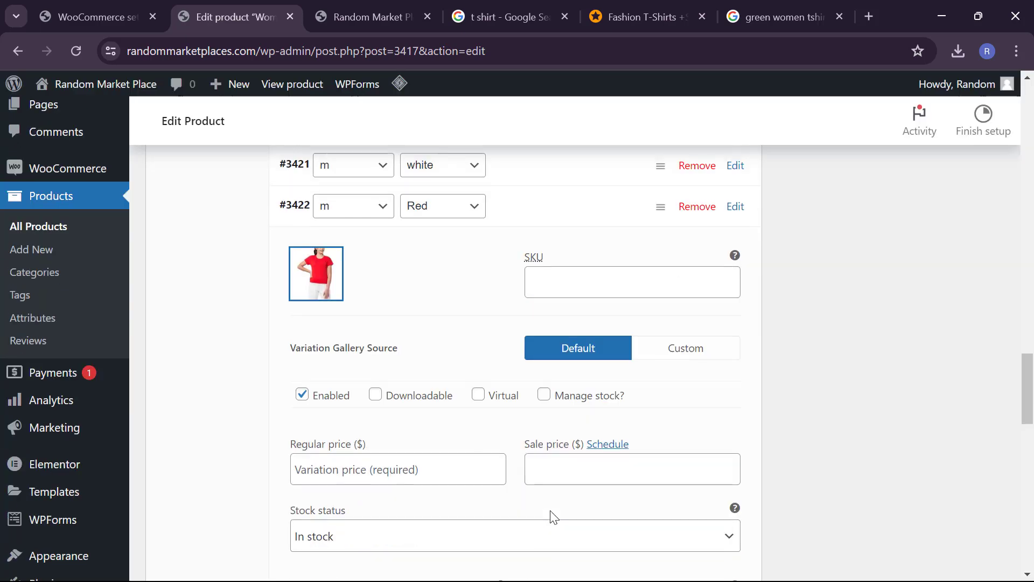
click(390, 479)
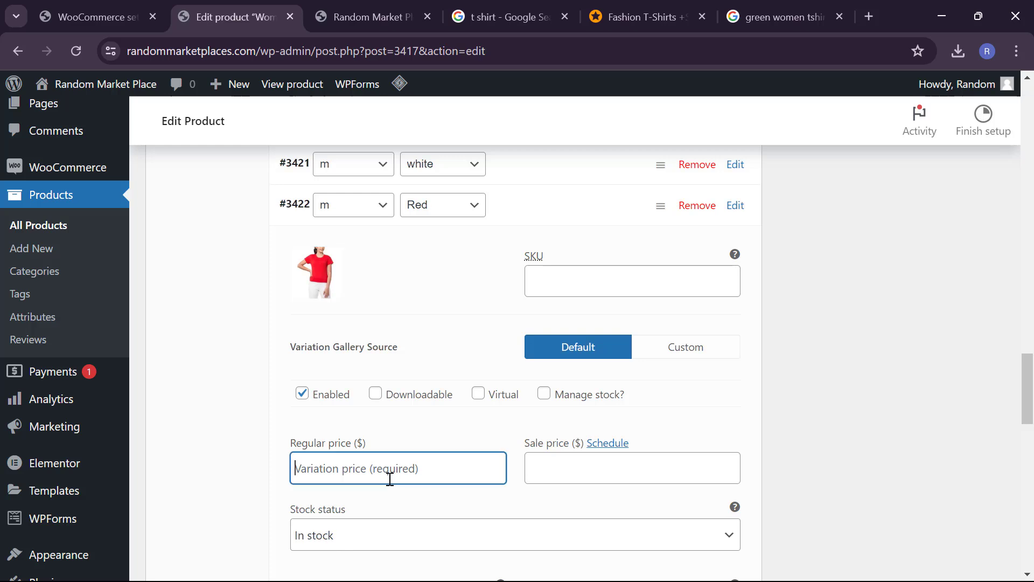
text(70)
click(573, 466)
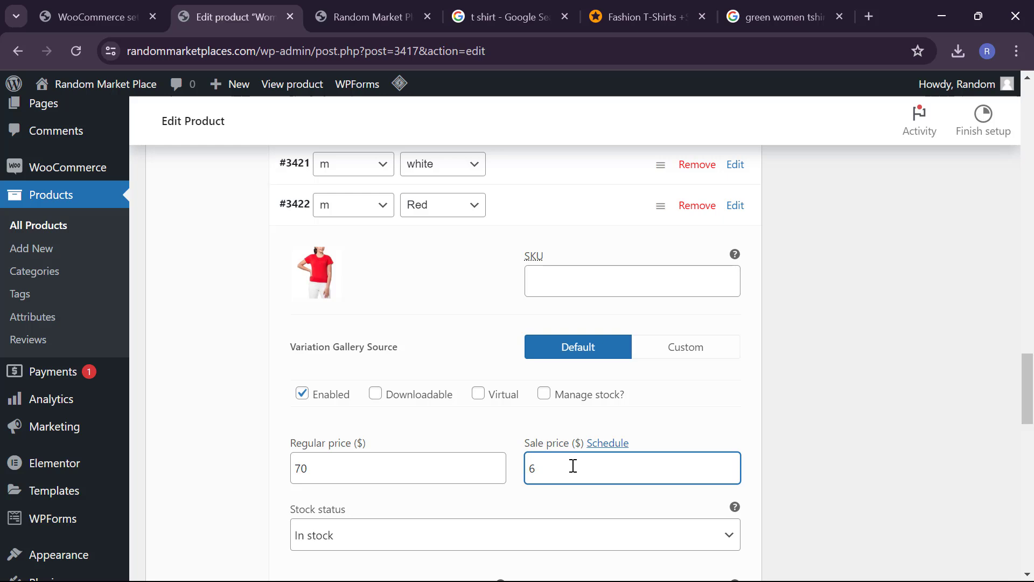
Step: Enter weight 0.001 kg and dimensions 3×4×7 cm for variation #3422
scroll(523, 509, down, 2)
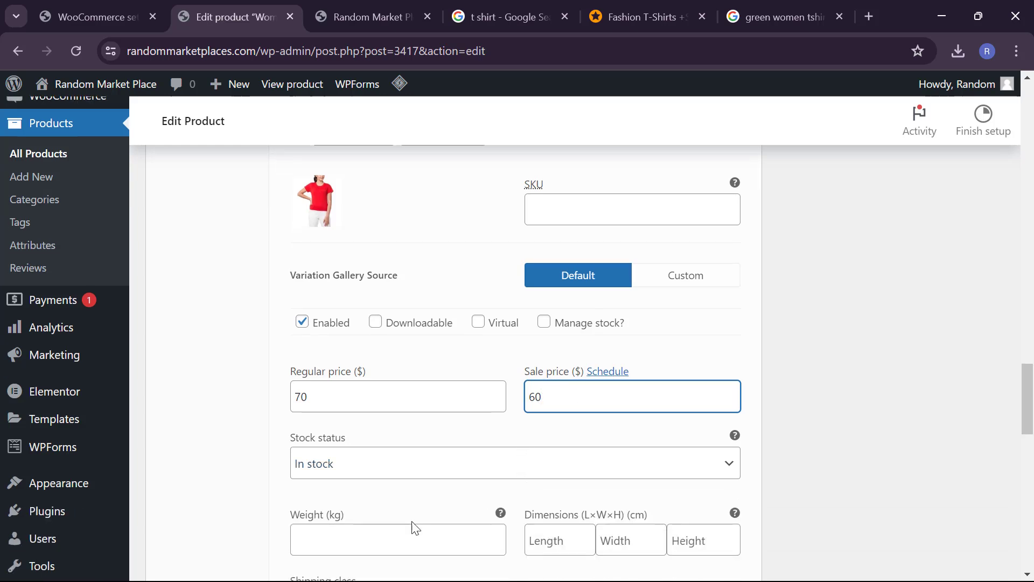
scroll(416, 529, down, 2)
click(397, 432)
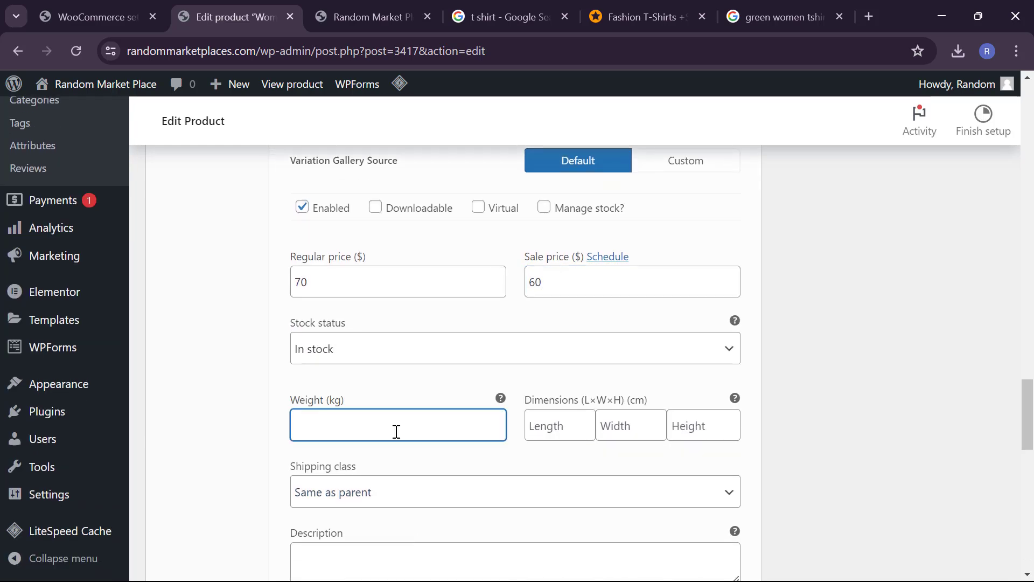
text(23)
key(BackSpace)
key(BackSpace)
key(BackSpace)
key(Tab)
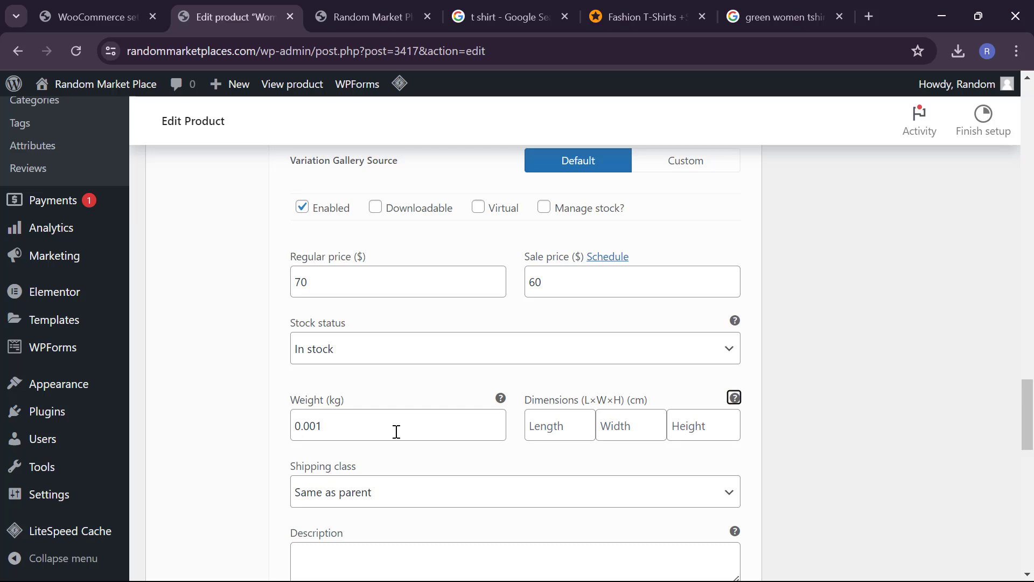
key(Tab)
text(34)
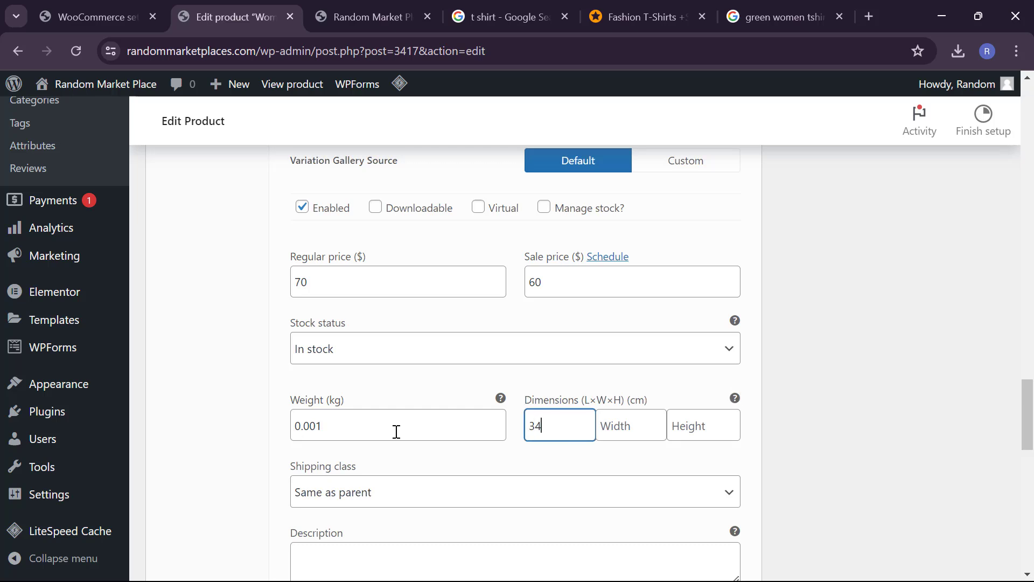
key(Tab)
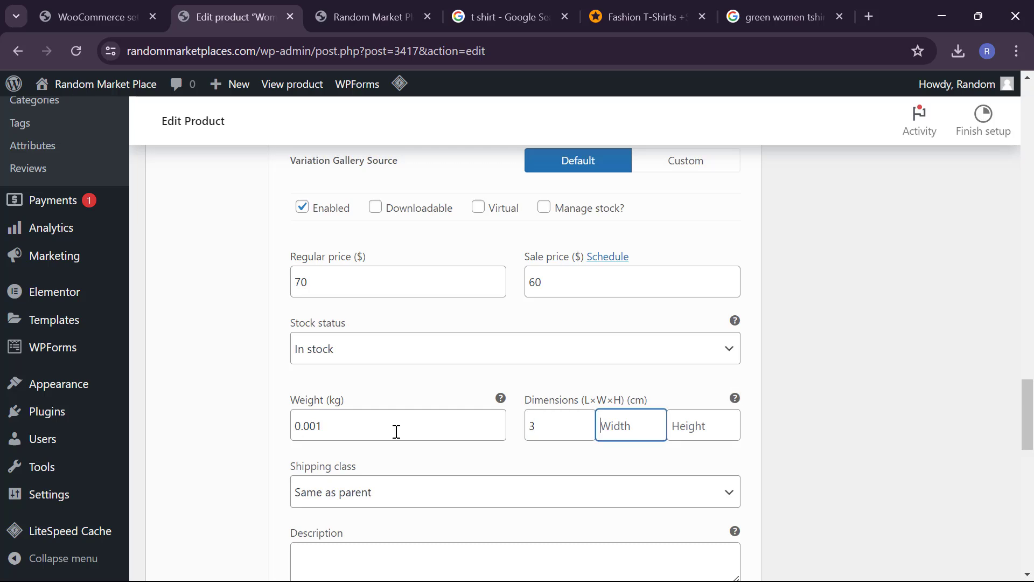
text(4)
key(Tab)
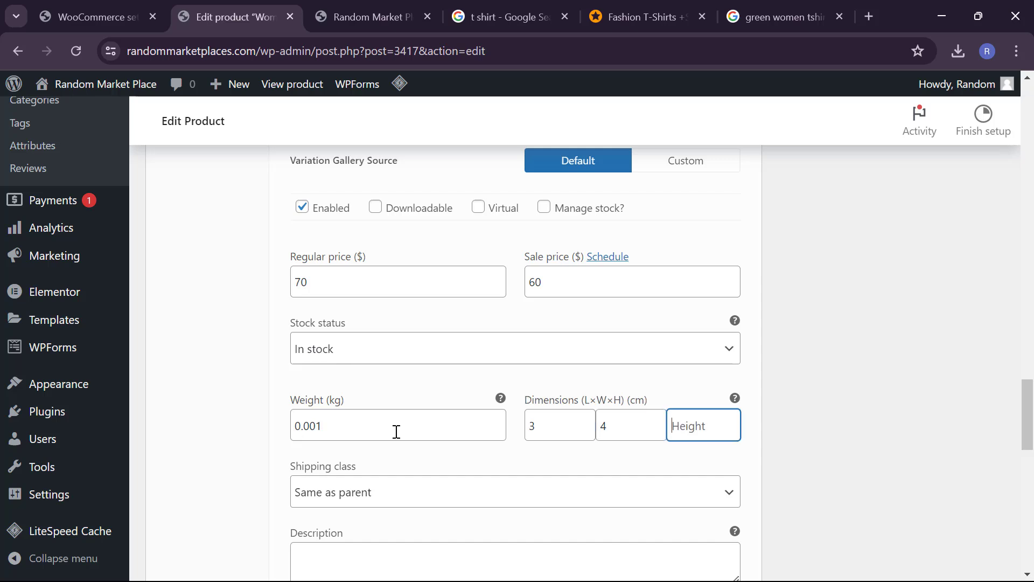
text(7)
scroll(225, 514, down, 7)
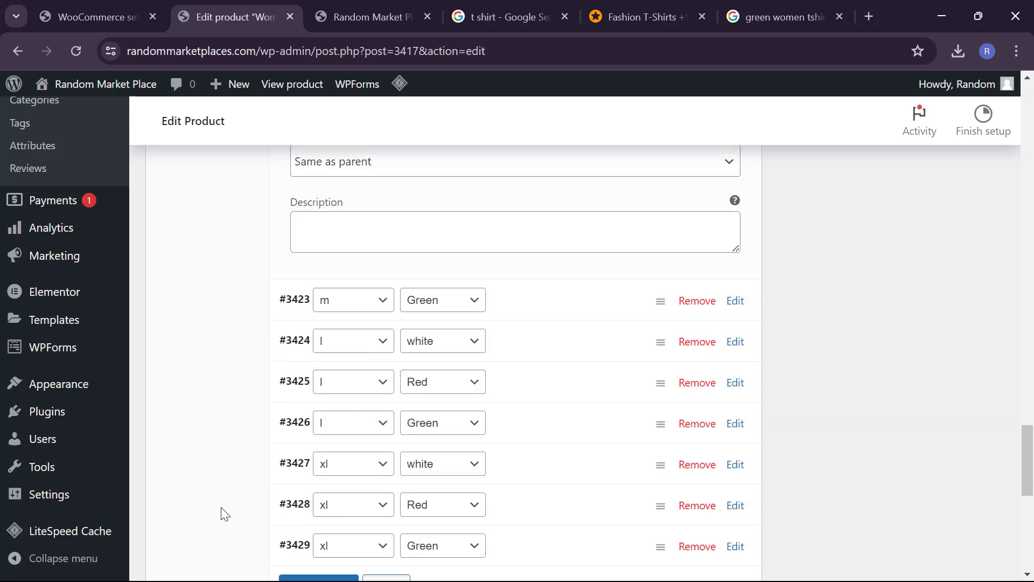
Step: Expand m / Green variation #3423 and give it the green T-shirt image
click(536, 271)
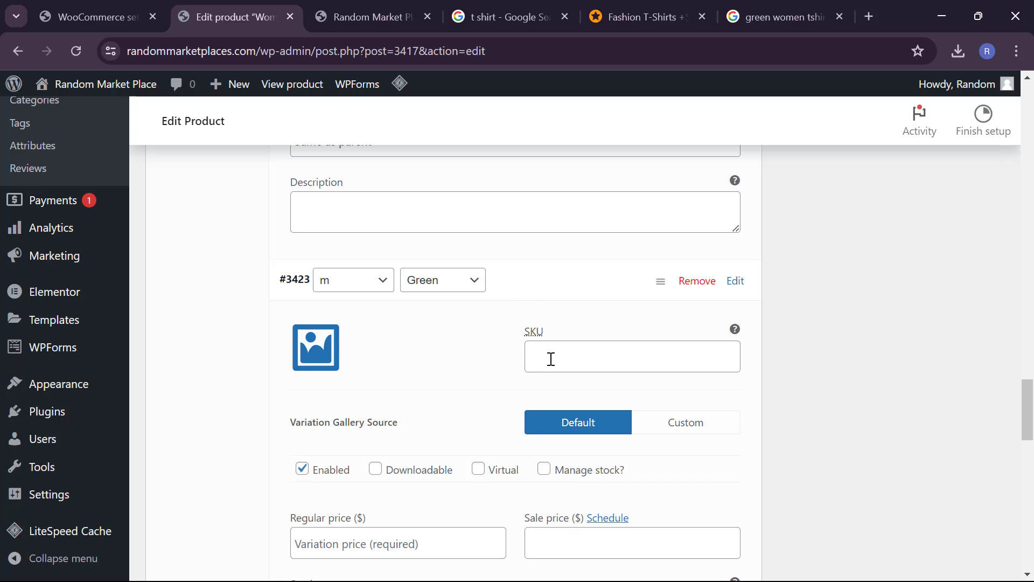
click(313, 349)
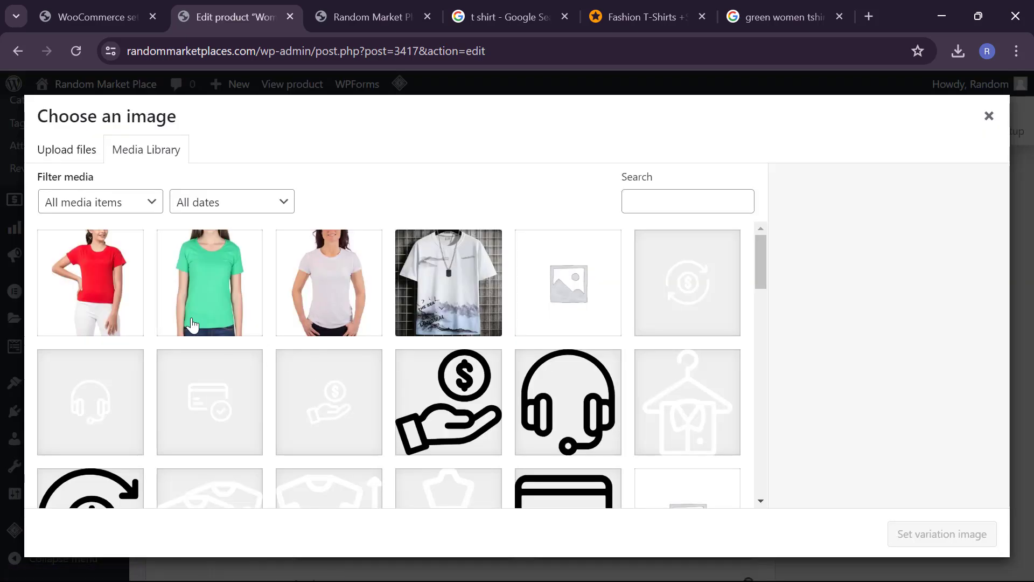
click(210, 290)
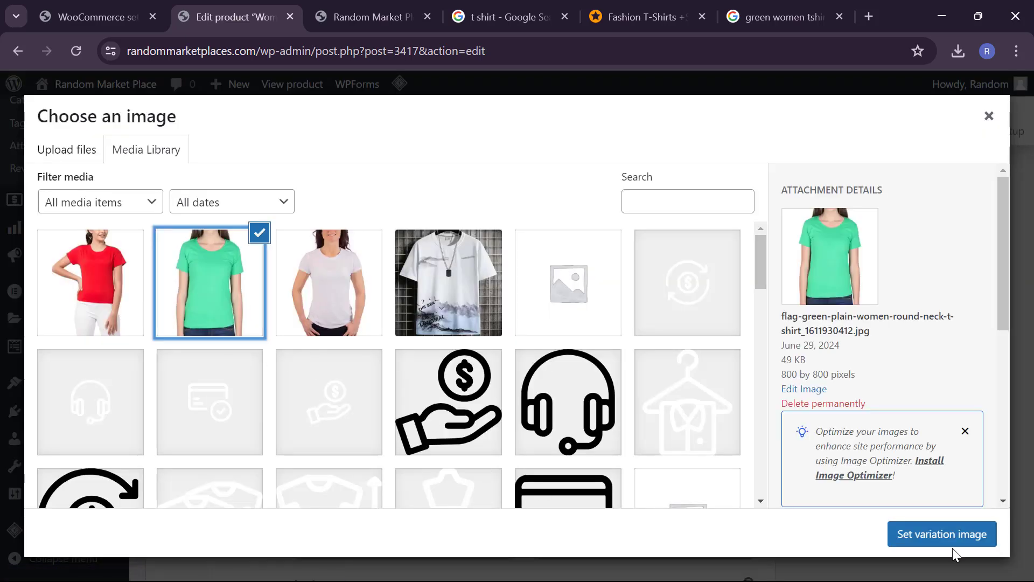
click(938, 542)
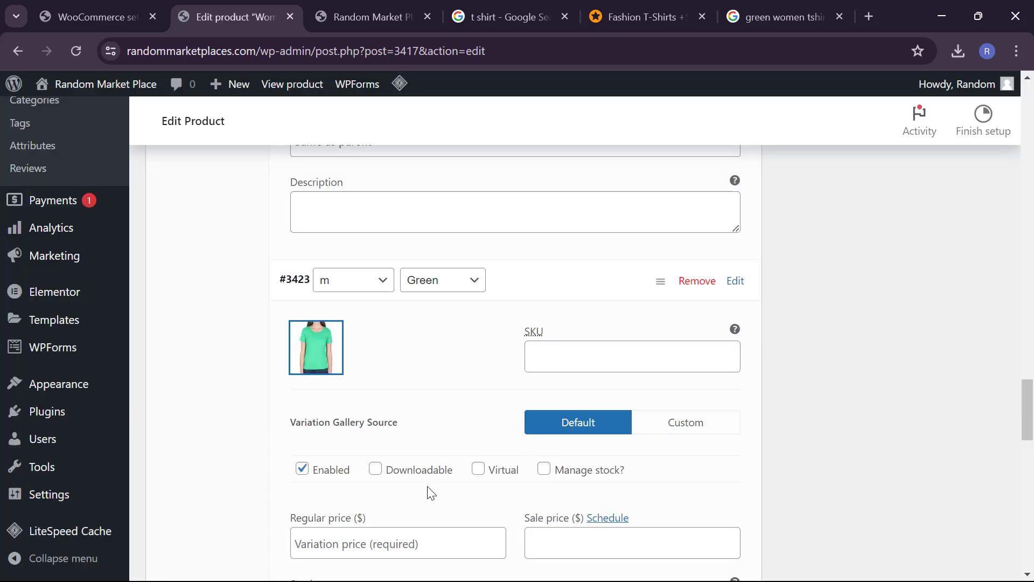
Step: Set variation #3423's regular price to 74 and sale price to 65
scroll(431, 493, down, 2)
click(397, 474)
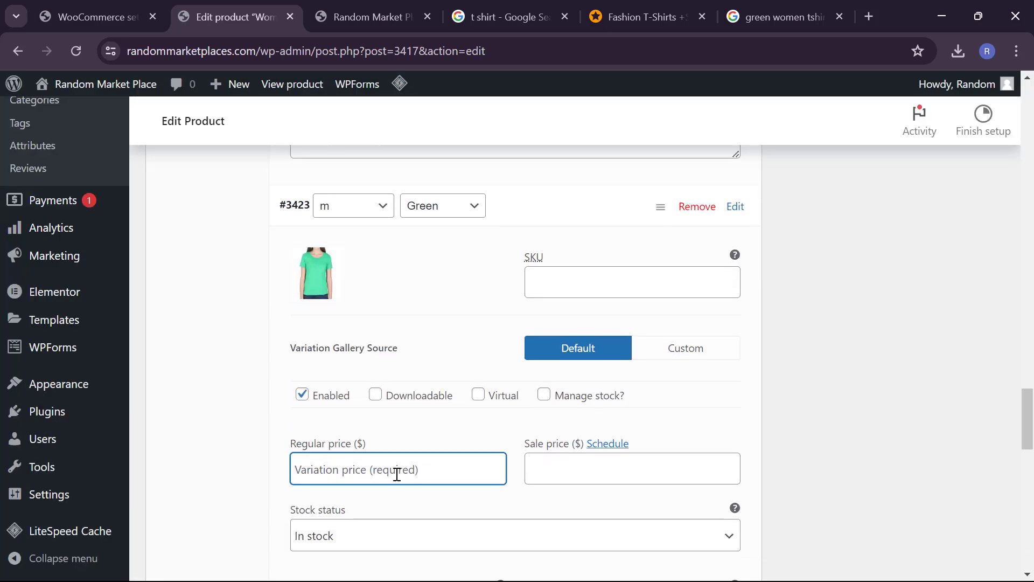
text(5)
key(BackSpace)
text(74)
key(Tab)
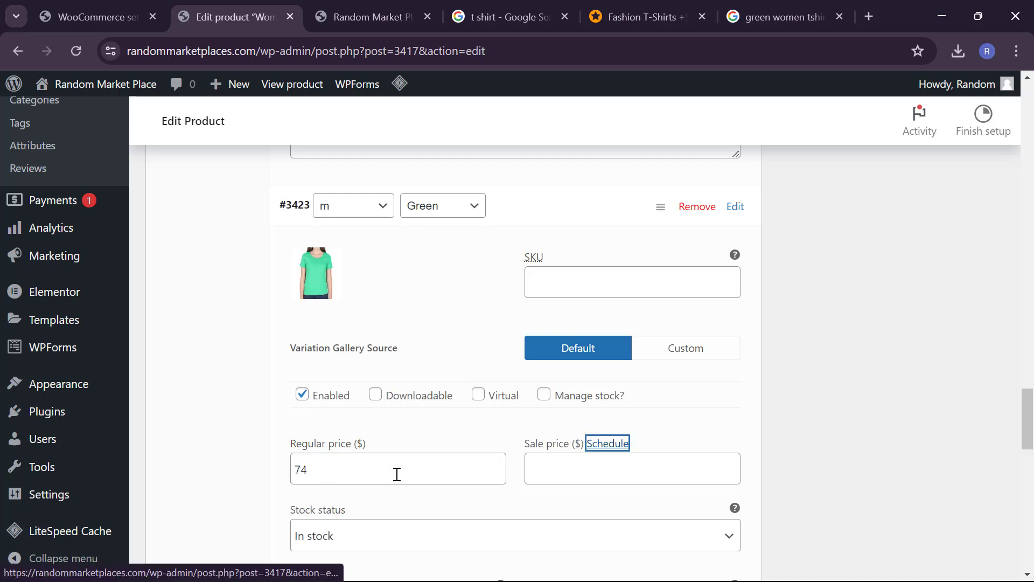
key(Tab)
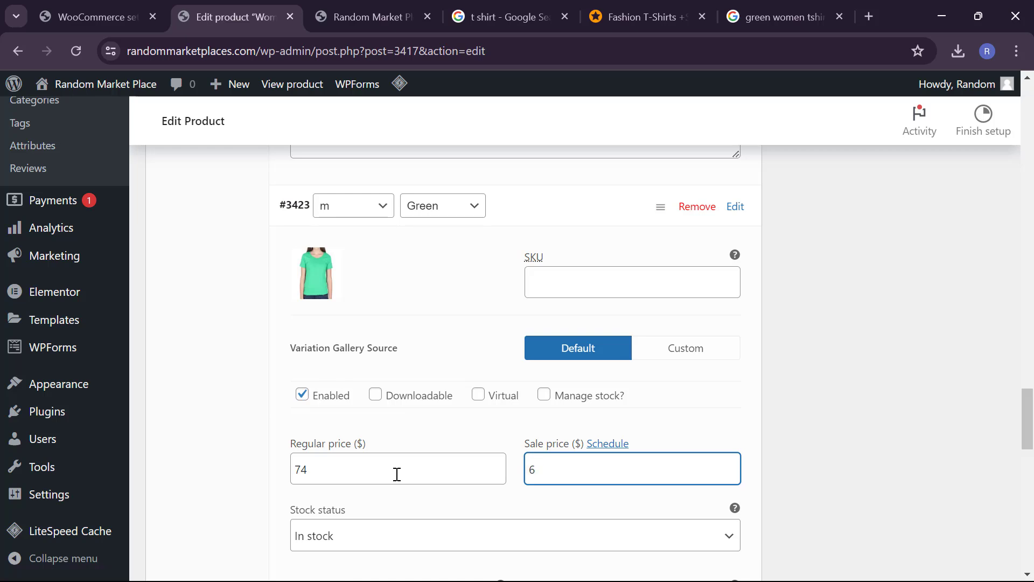
Step: Enter weight 0.001 kg and dimensions 4×4×7 cm for variation #3423
scroll(365, 522, down, 4)
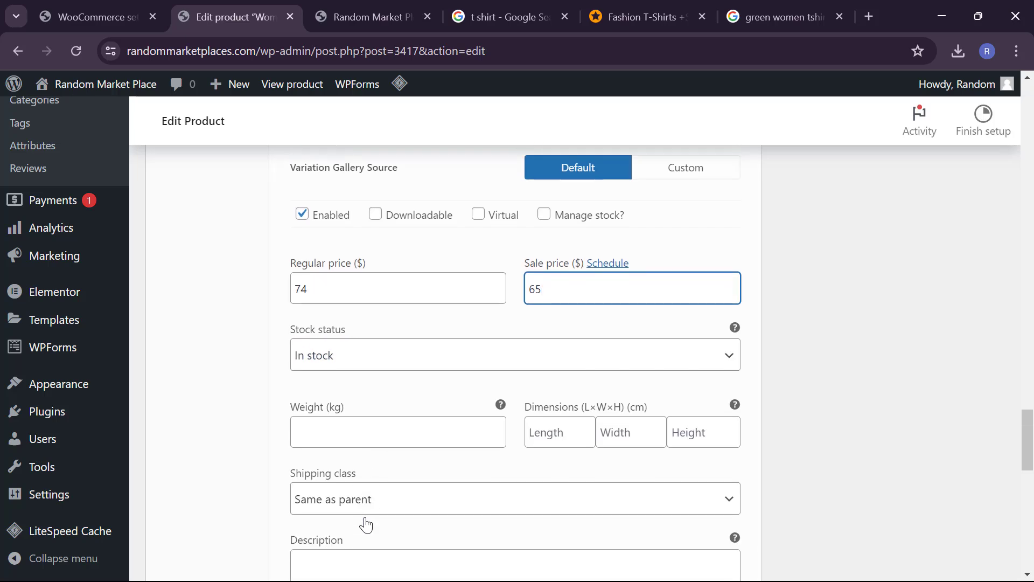
scroll(416, 416, down, 1)
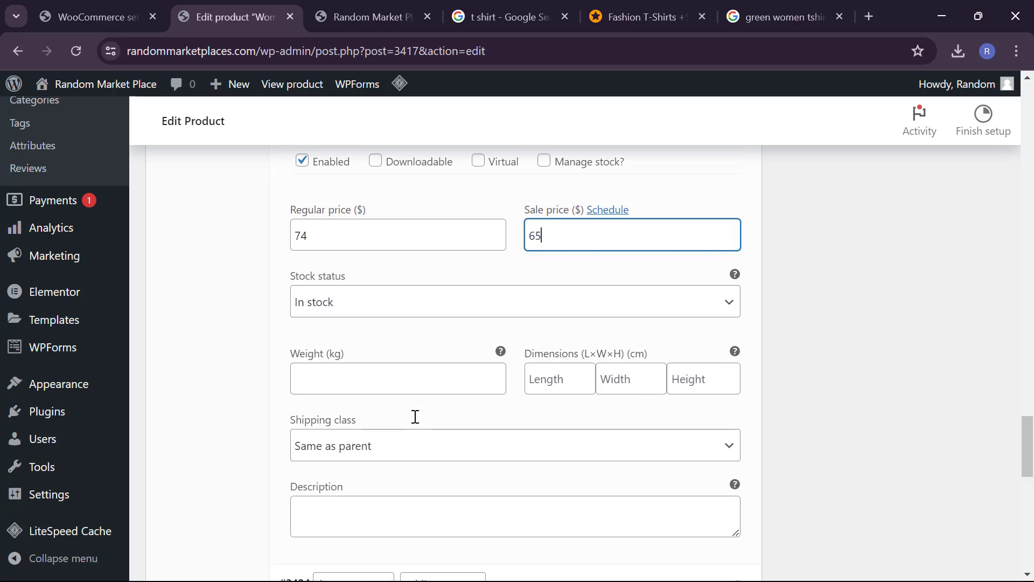
click(409, 390)
text(0.00)
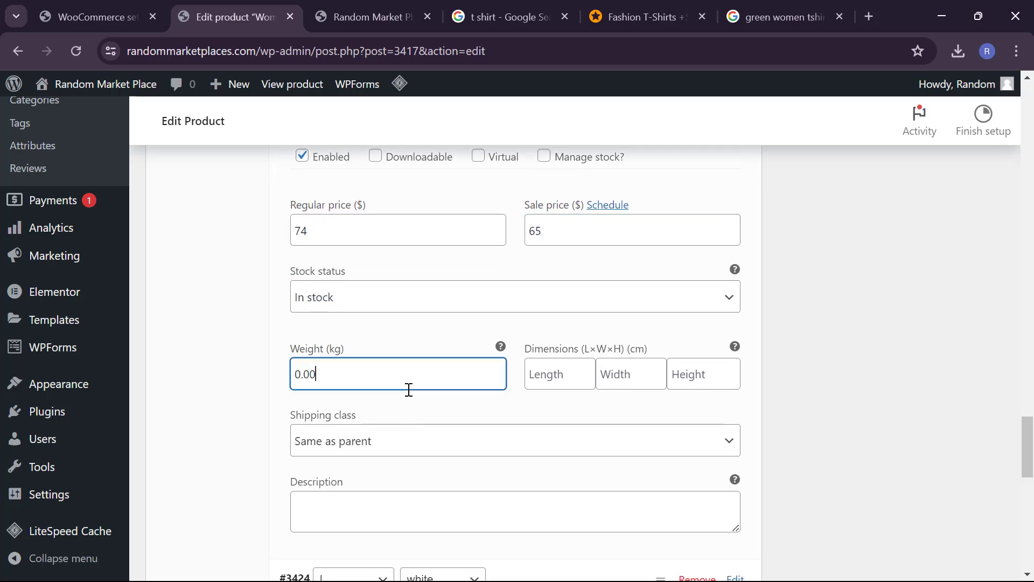
text(1)
key(Tab)
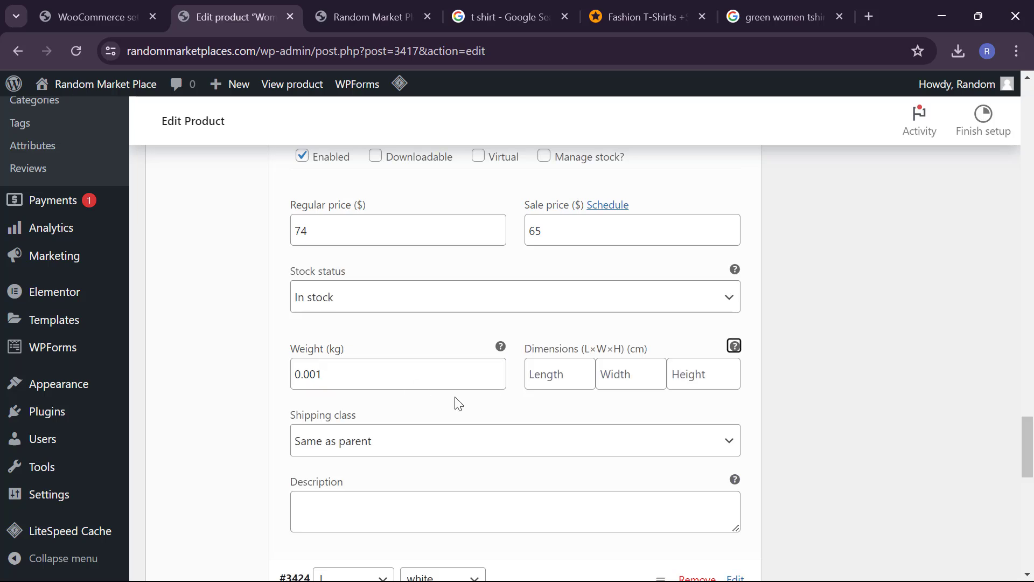
click(571, 373)
text(4)
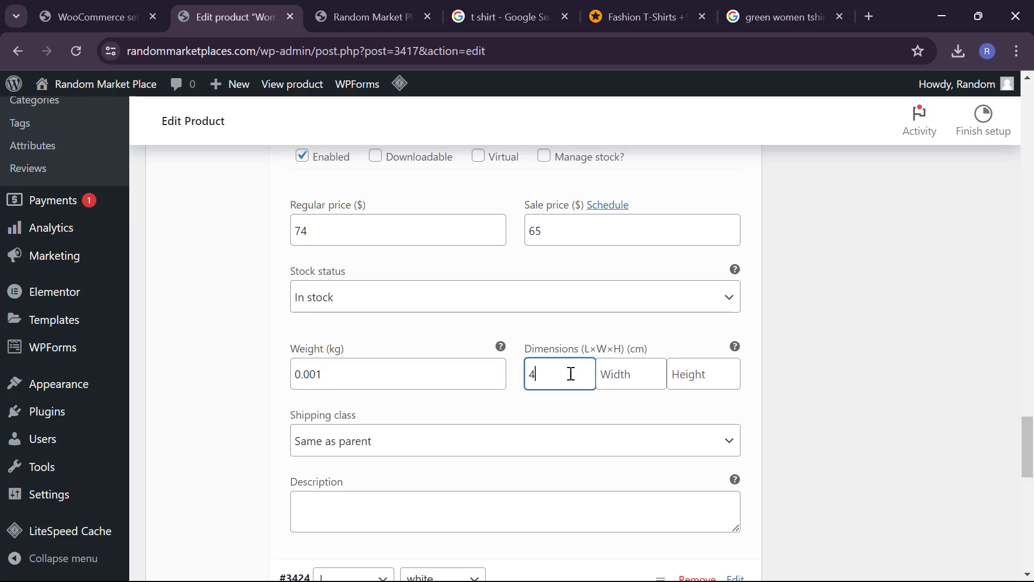
key(Tab)
text(4)
key(Tab)
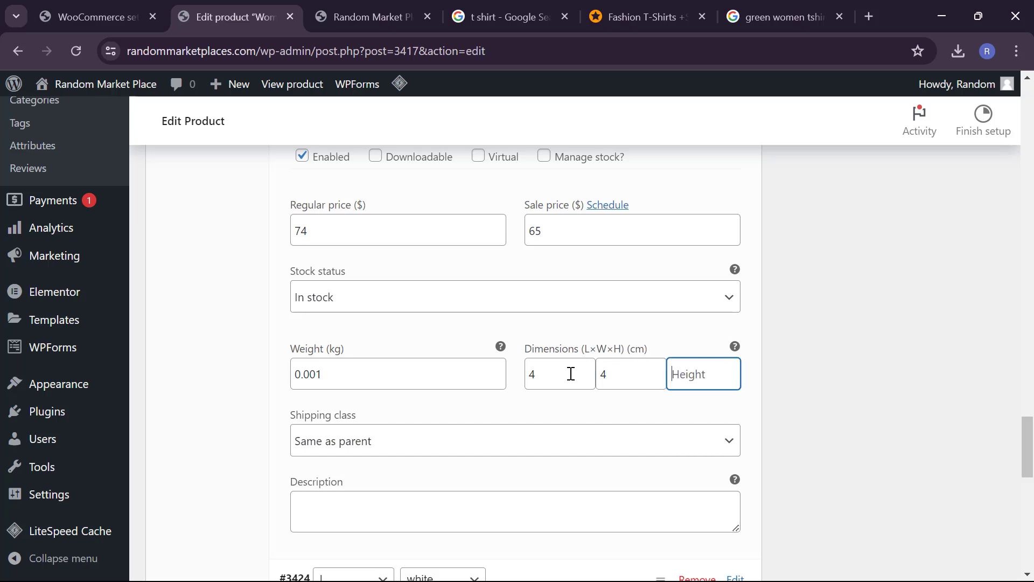
text(7)
scroll(503, 453, down, 5)
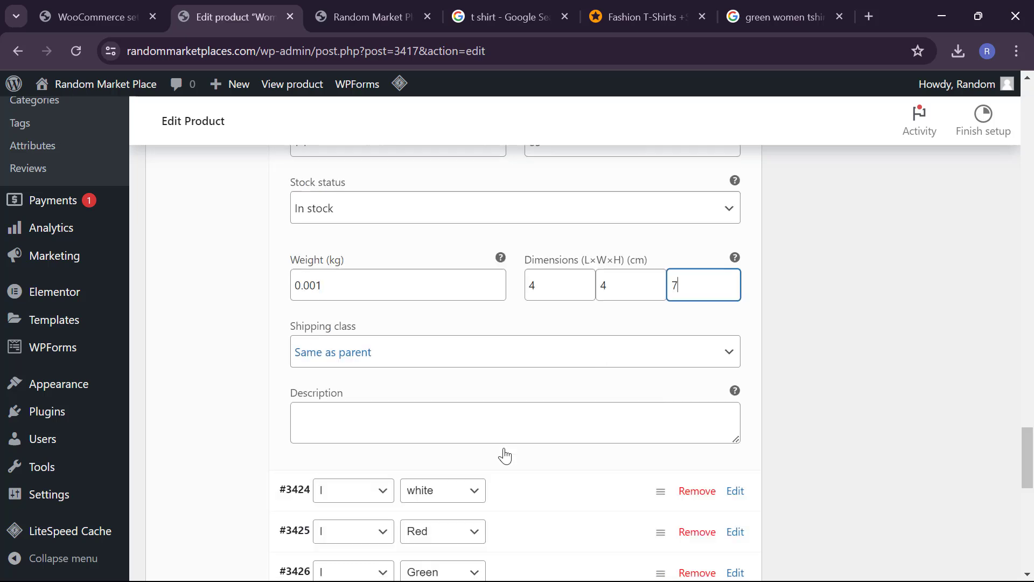
Step: Expand l / white variation #3424 and give it the white T-shirt image
click(556, 336)
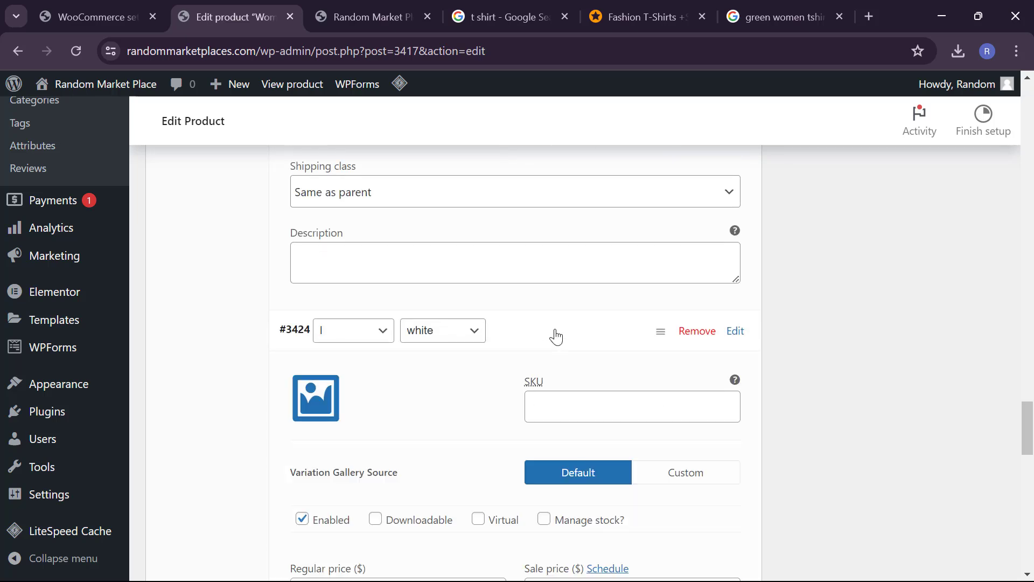
scroll(388, 353, down, 1)
click(319, 364)
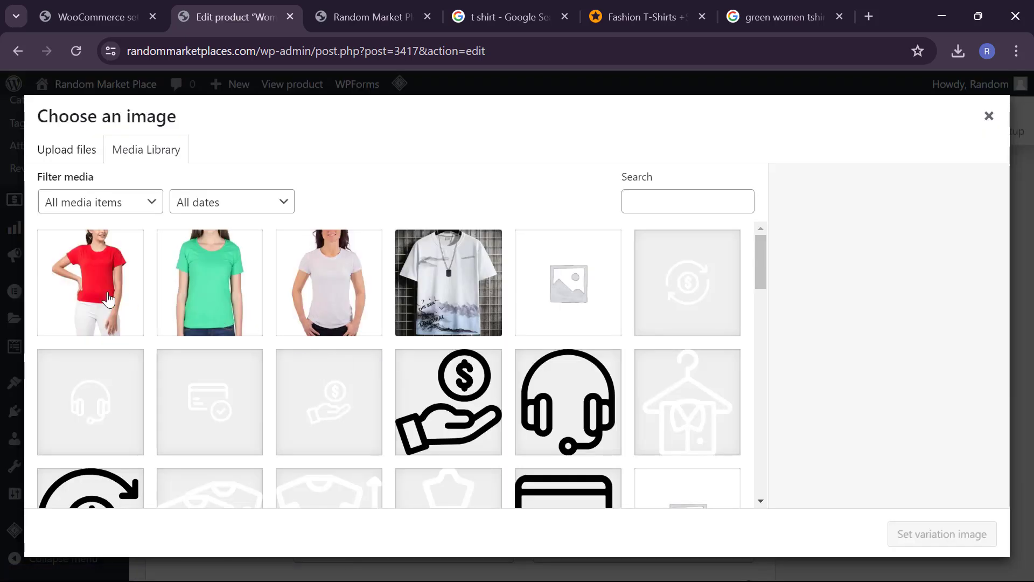
click(353, 284)
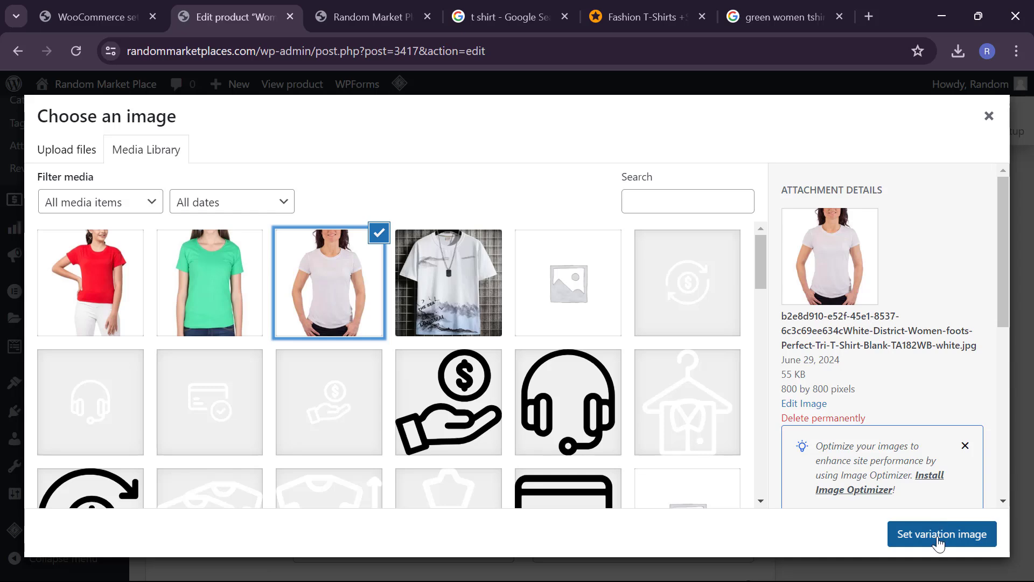
click(940, 535)
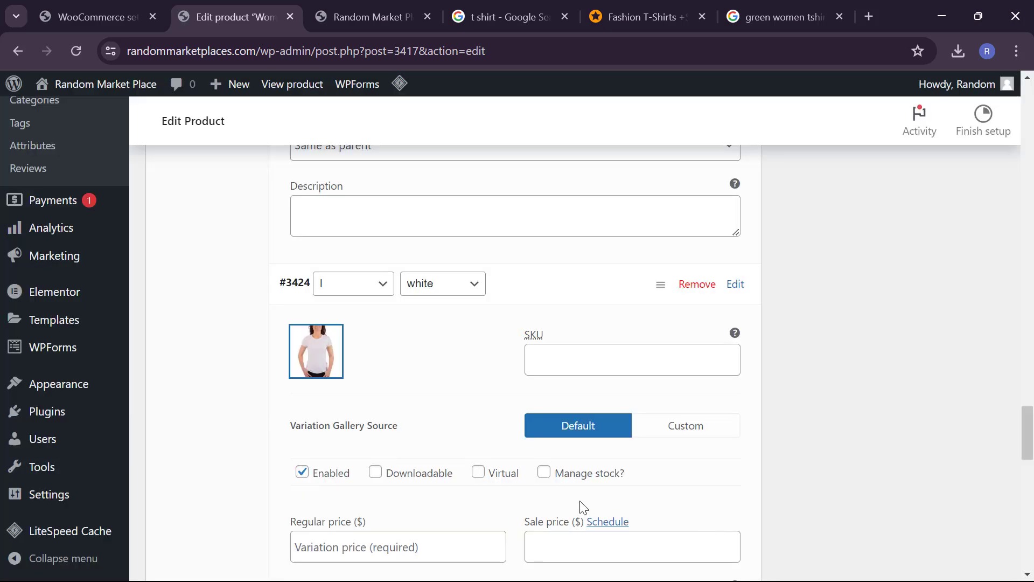
Step: Set regular price 80 and sale price 76, then collapse variation #3424
click(404, 532)
text(80)
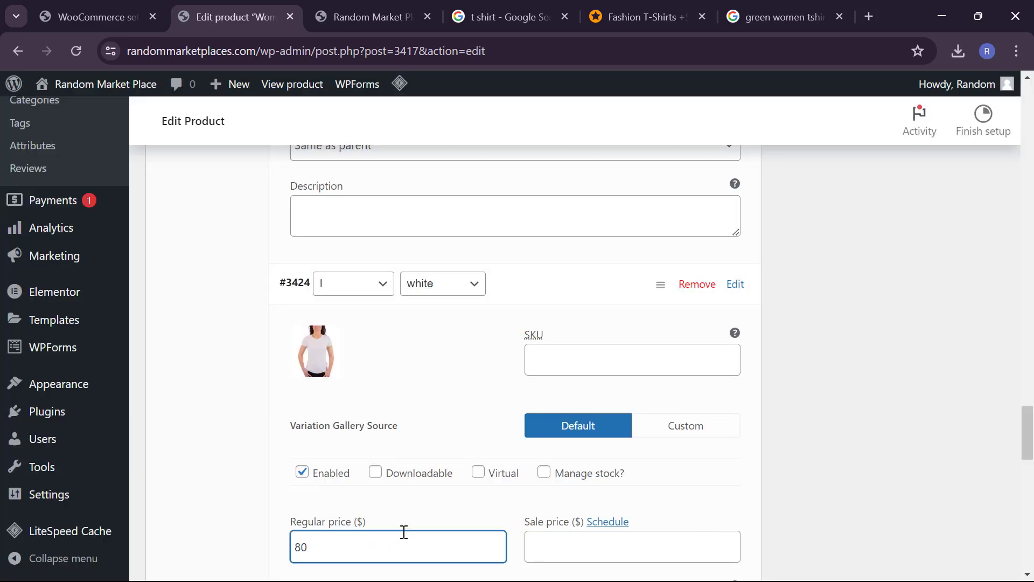
key(Tab)
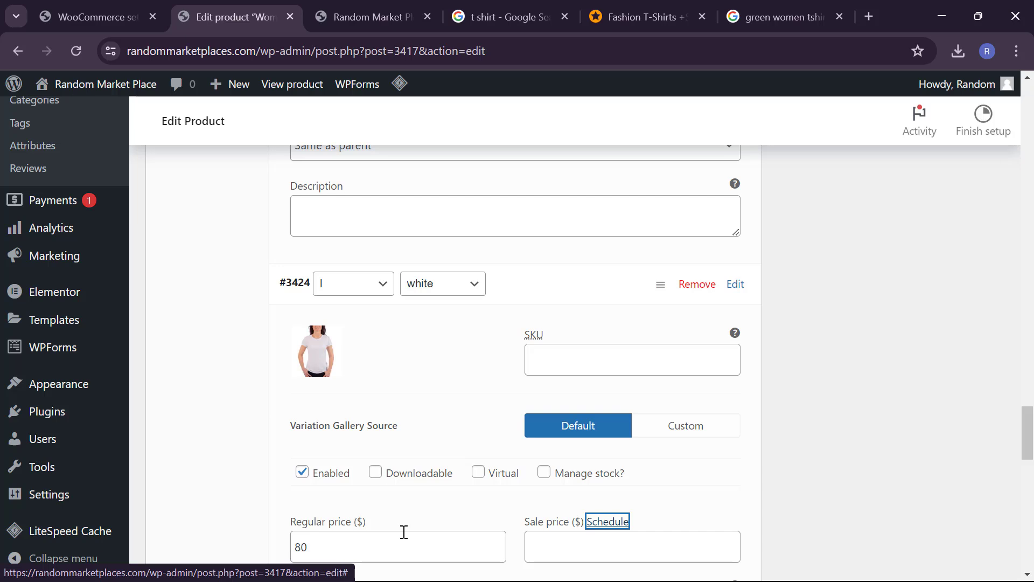
click(540, 544)
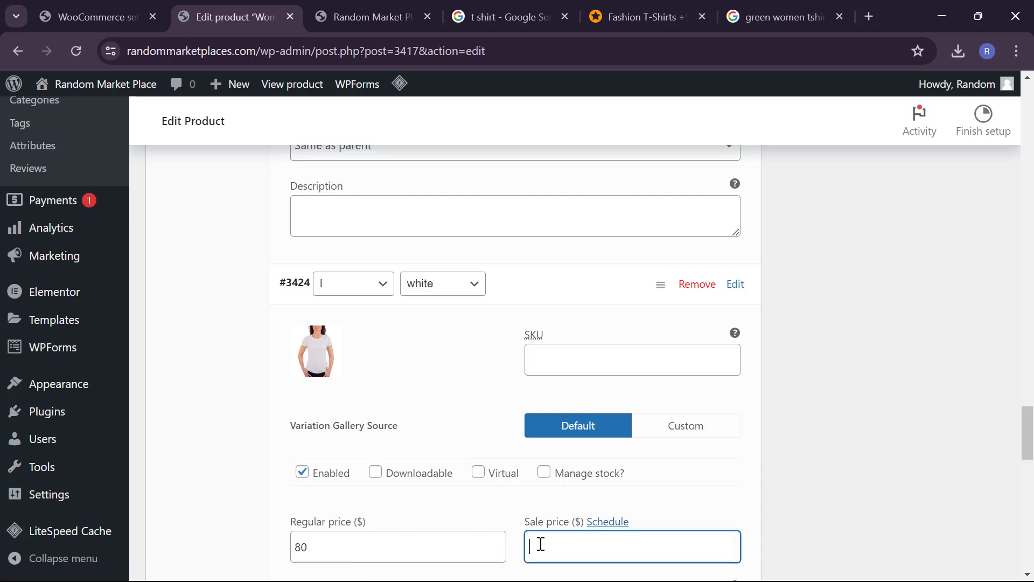
scroll(540, 544, down, 4)
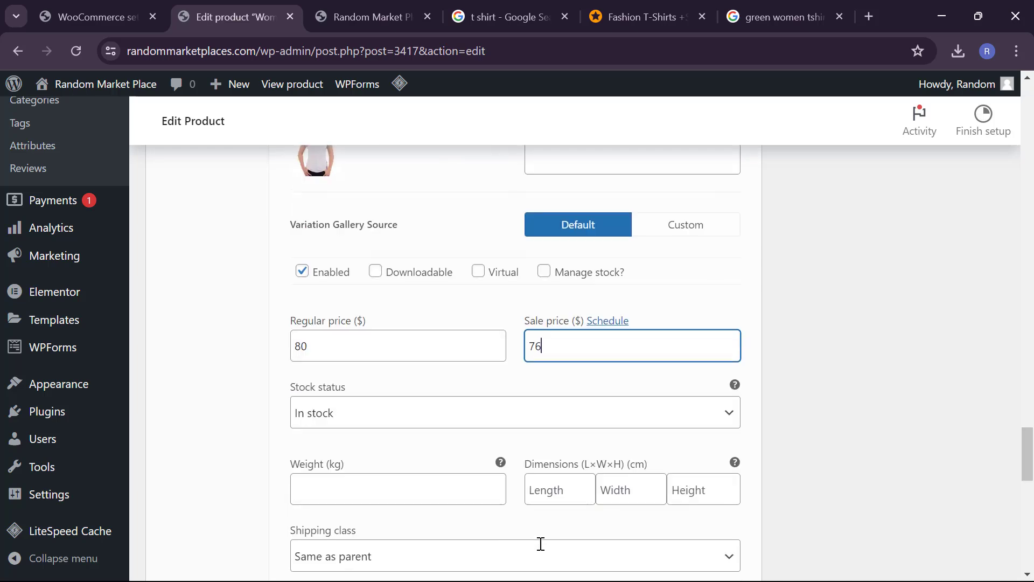
click(428, 507)
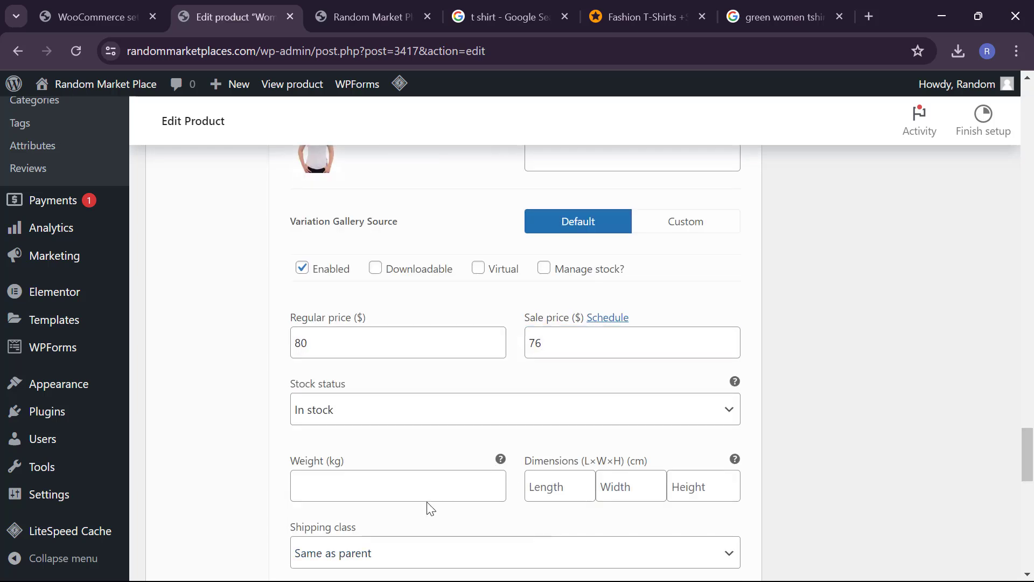
scroll(429, 506, up, 6)
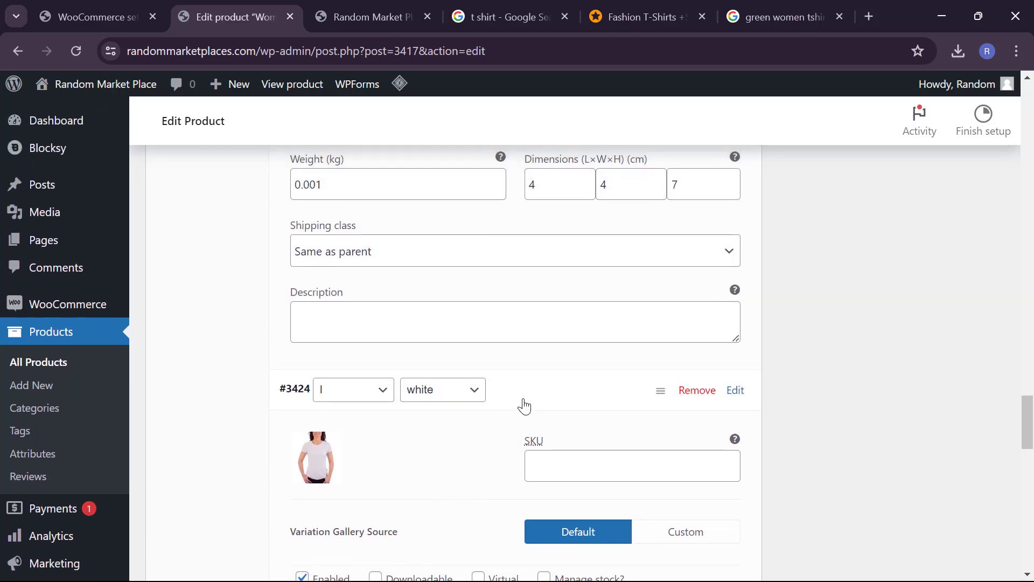
click(525, 405)
Step: Expand l / Red variation #3425 and give it the red T-shirt image
click(527, 453)
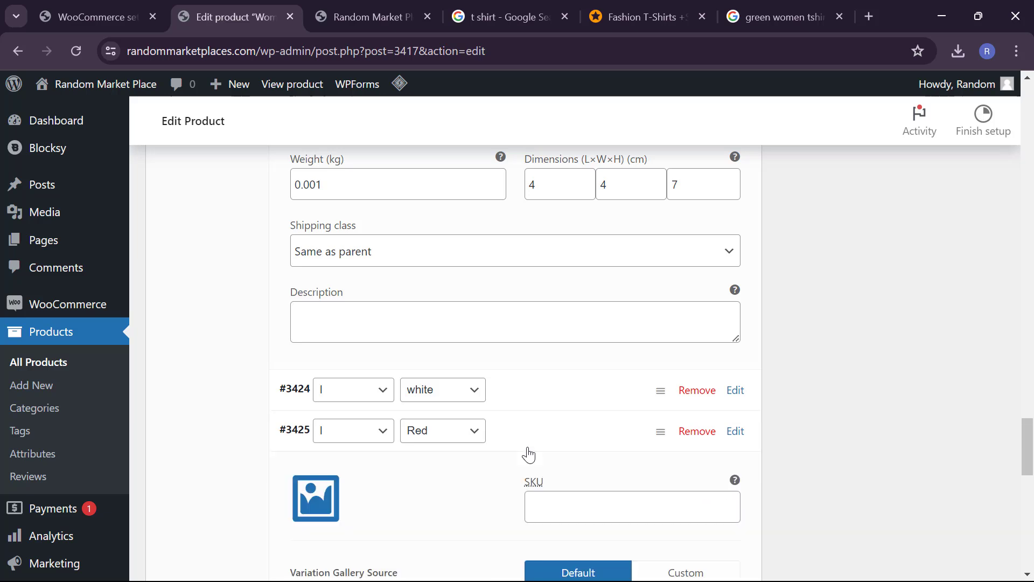
click(315, 498)
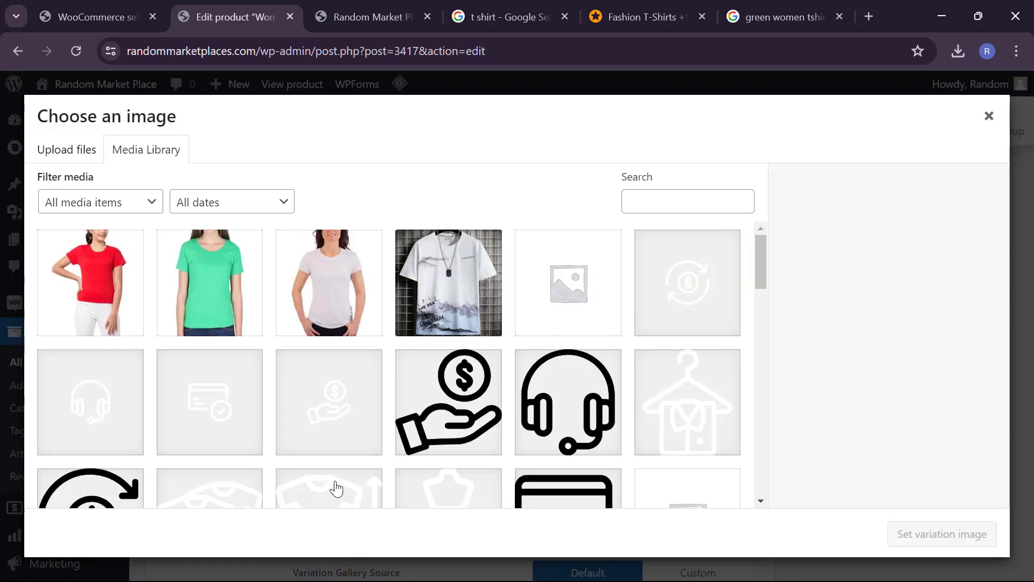
click(136, 301)
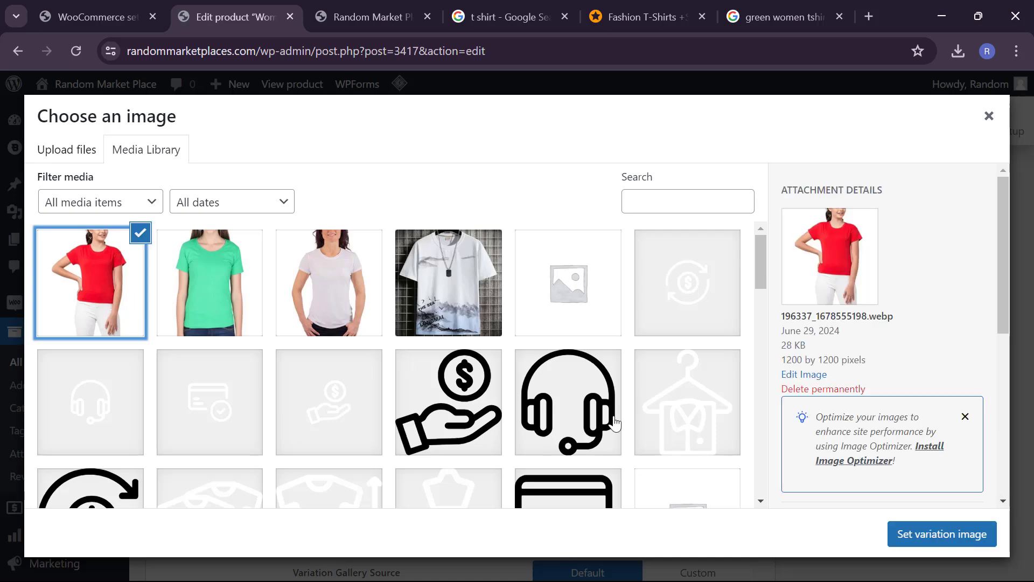
click(933, 549)
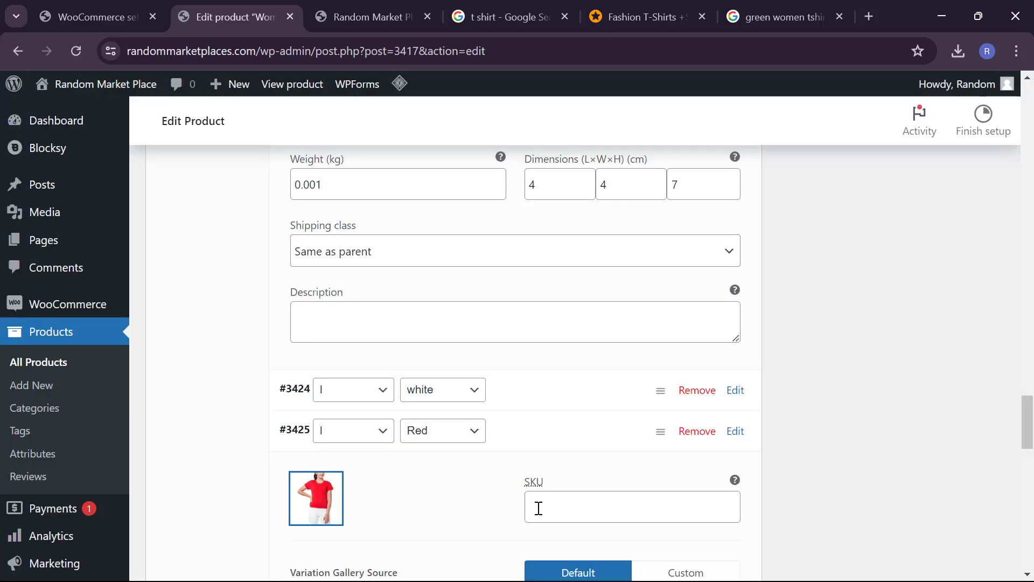
Step: Set variation #3425's regular price to 89 and sale price to 76
scroll(537, 507, down, 3)
right_click(436, 550)
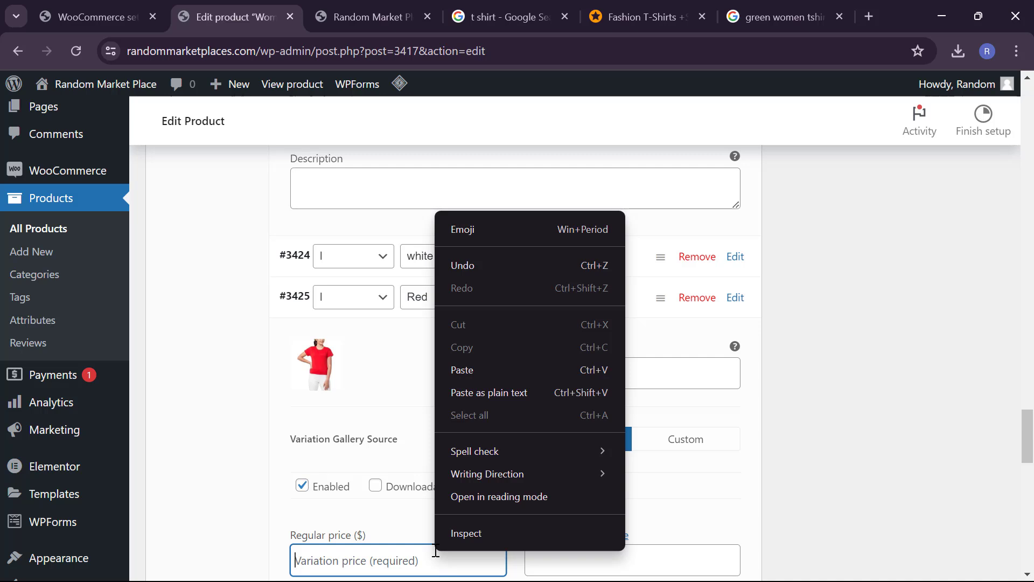
click(397, 564)
text(89)
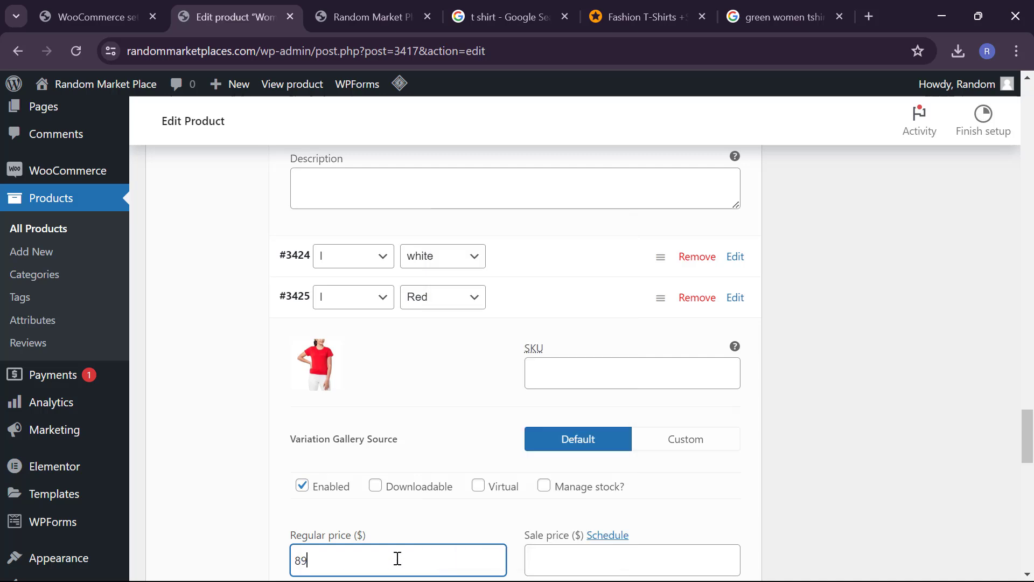
click(602, 561)
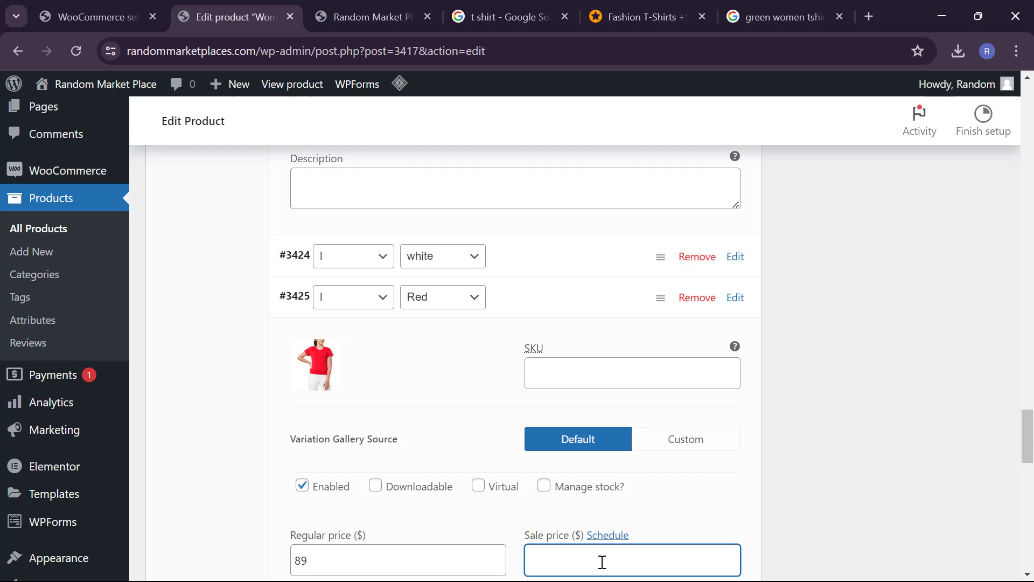
scroll(592, 555, down, 3)
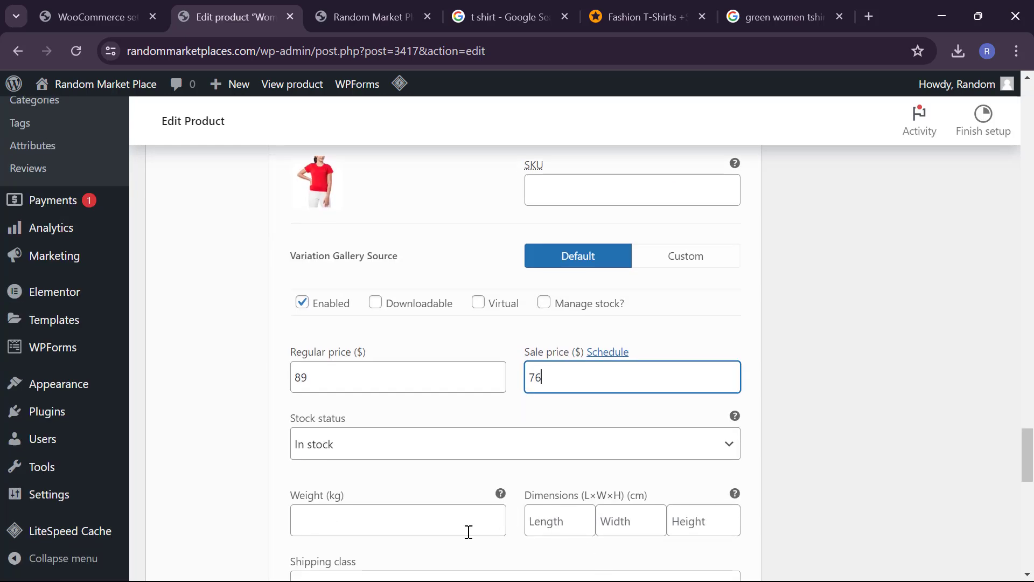
click(443, 532)
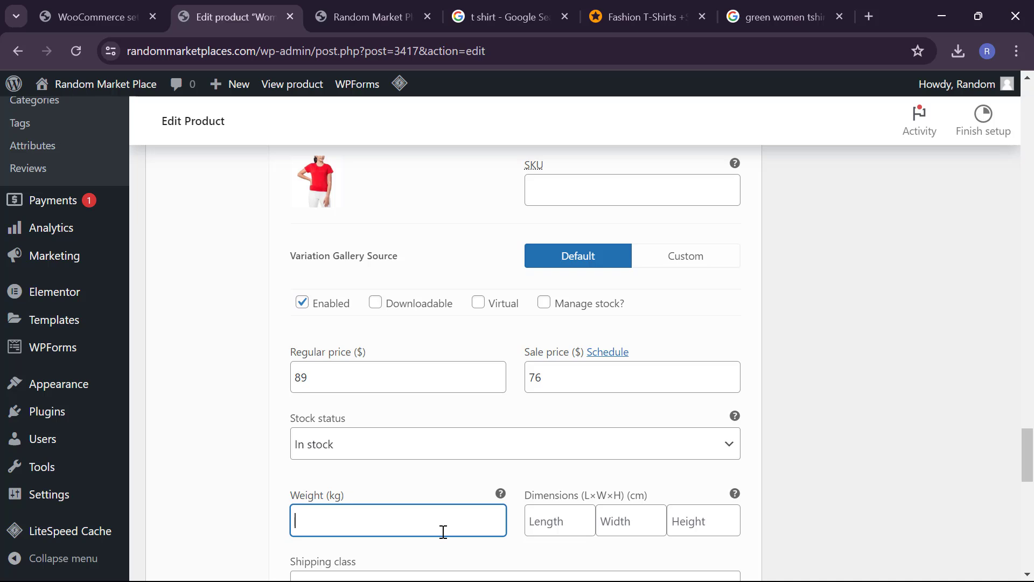
Step: Give variation #3426 (l, Green) the green T-shirt photo as its variation image
scroll(443, 531, down, 7)
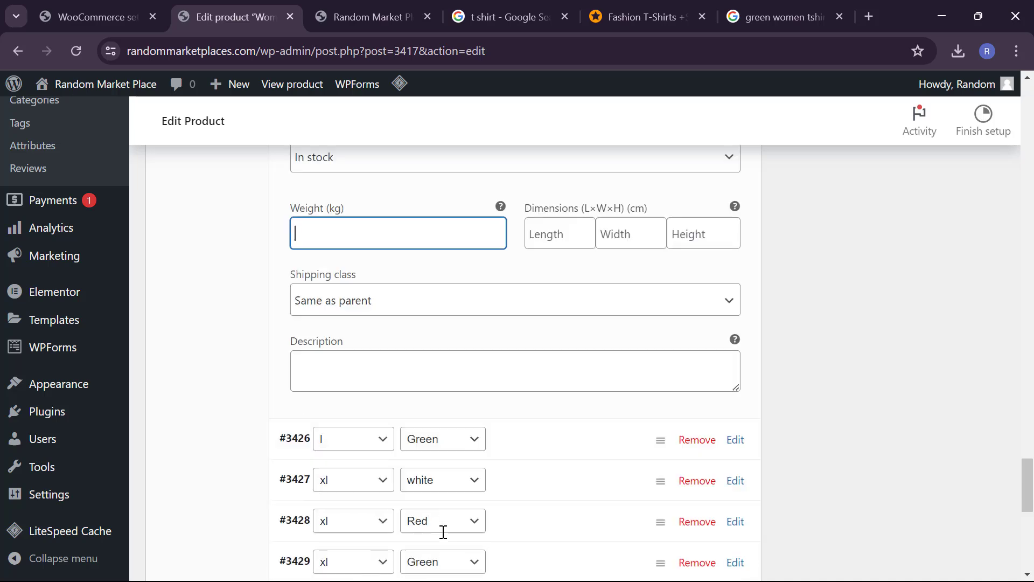
click(568, 348)
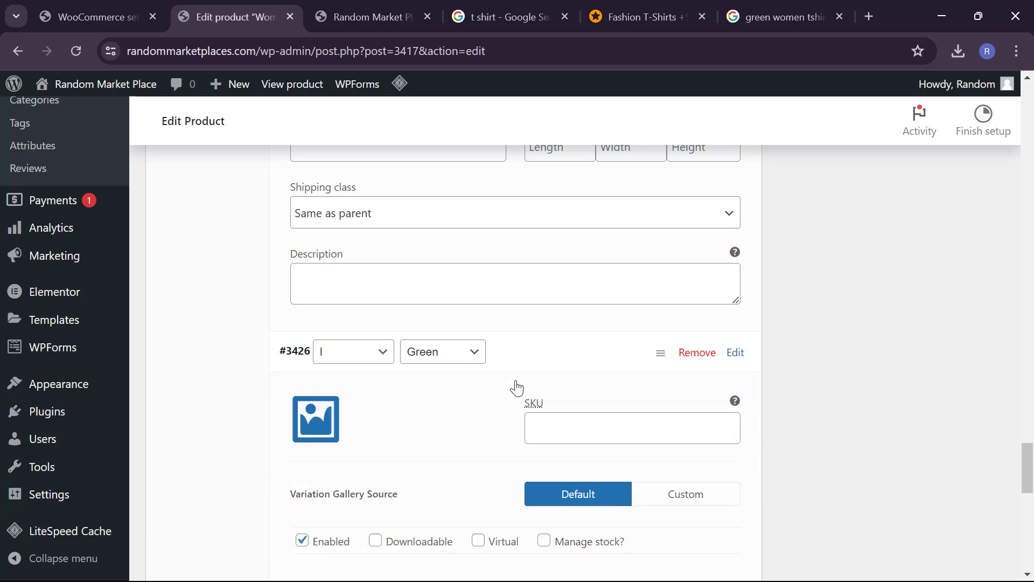
click(312, 418)
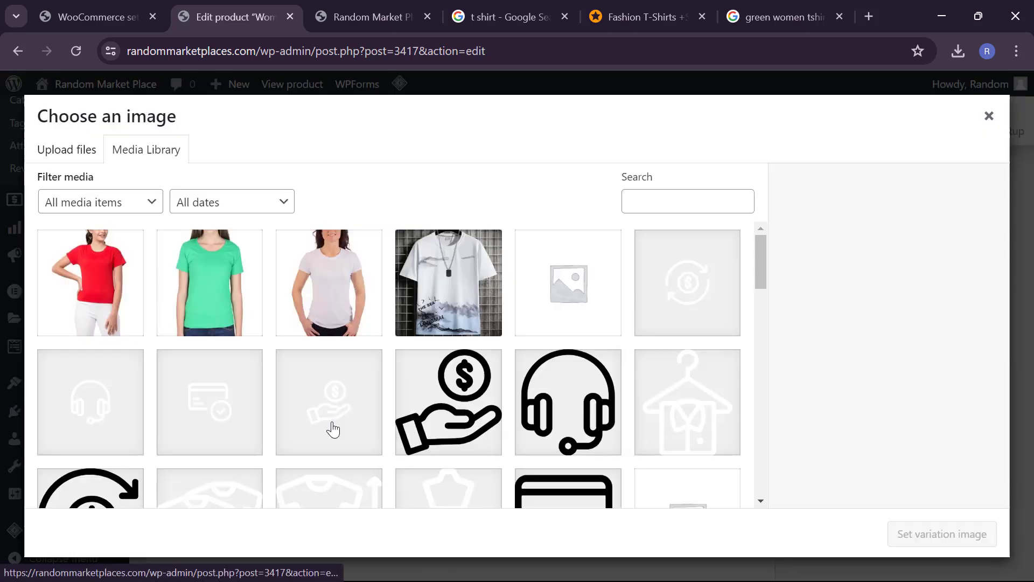
click(196, 291)
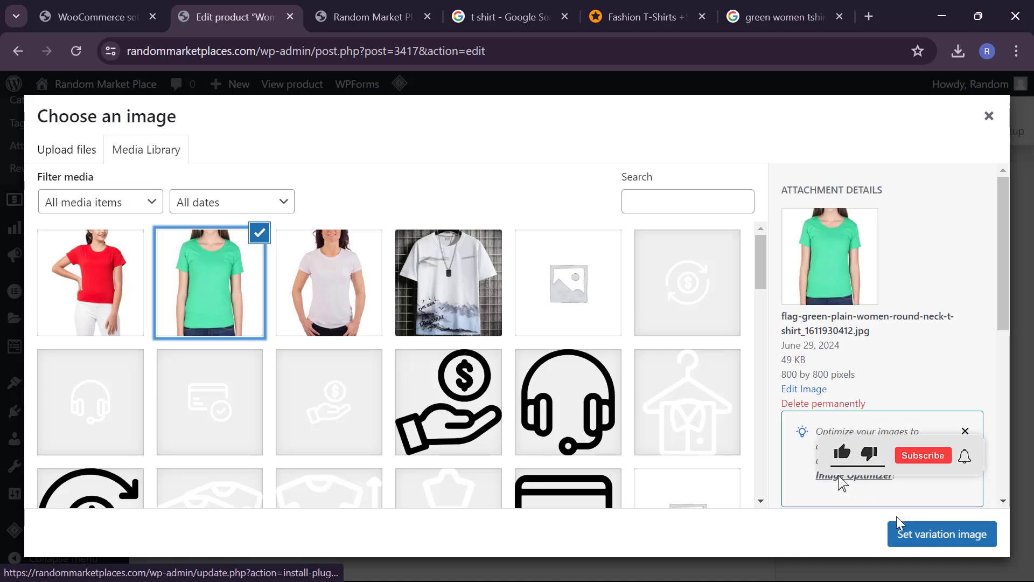
click(900, 533)
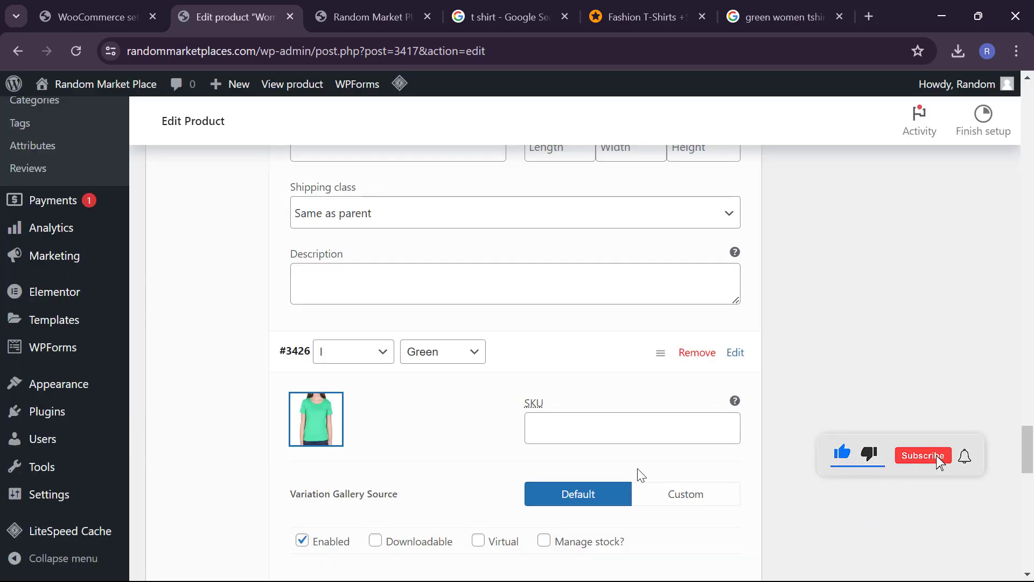
Step: Enter a regular price of 89 and a sale price of 78 for variation #3426
scroll(629, 431, down, 1)
scroll(629, 432, down, 1)
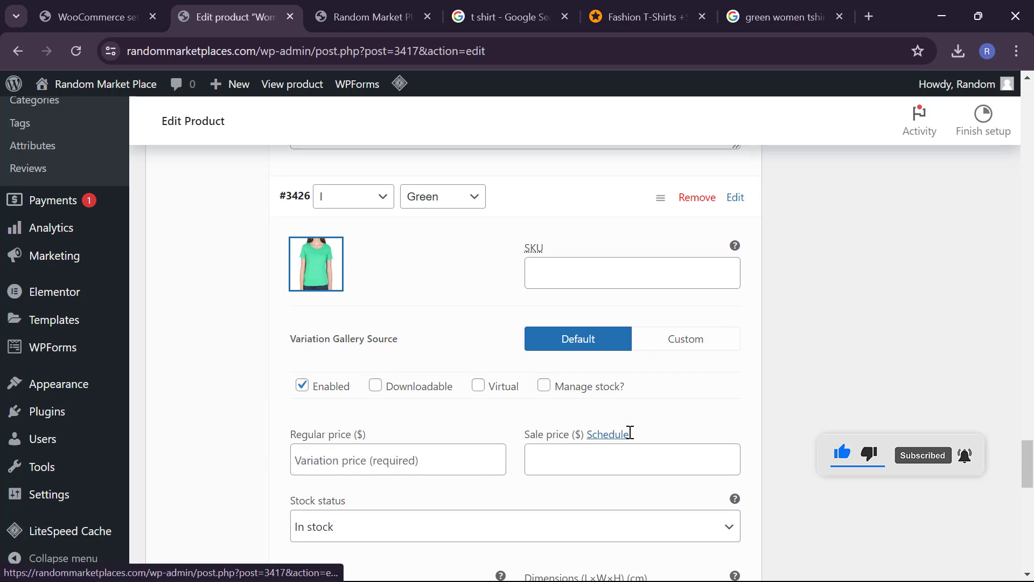
click(496, 448)
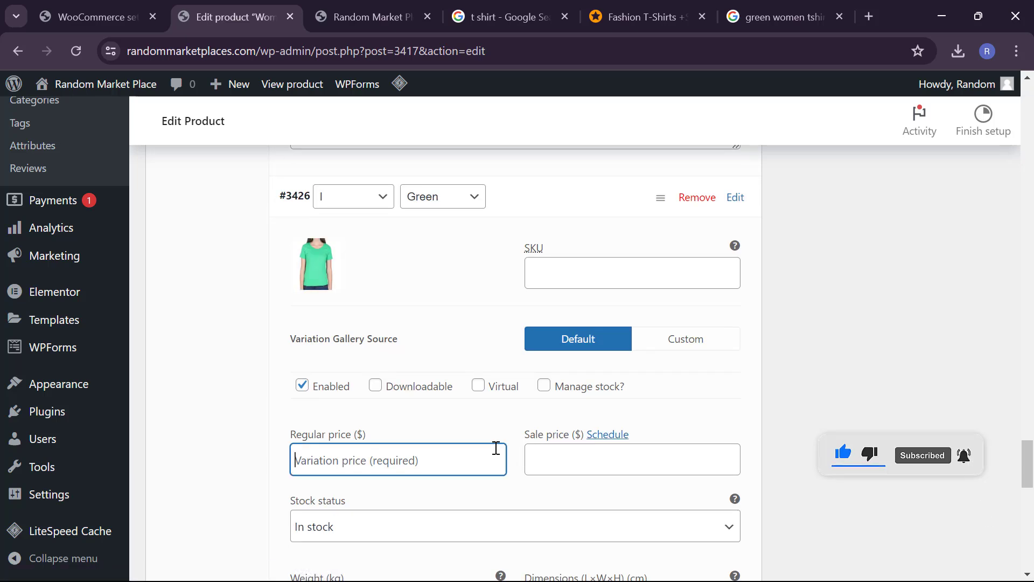
text(89)
key(Tab)
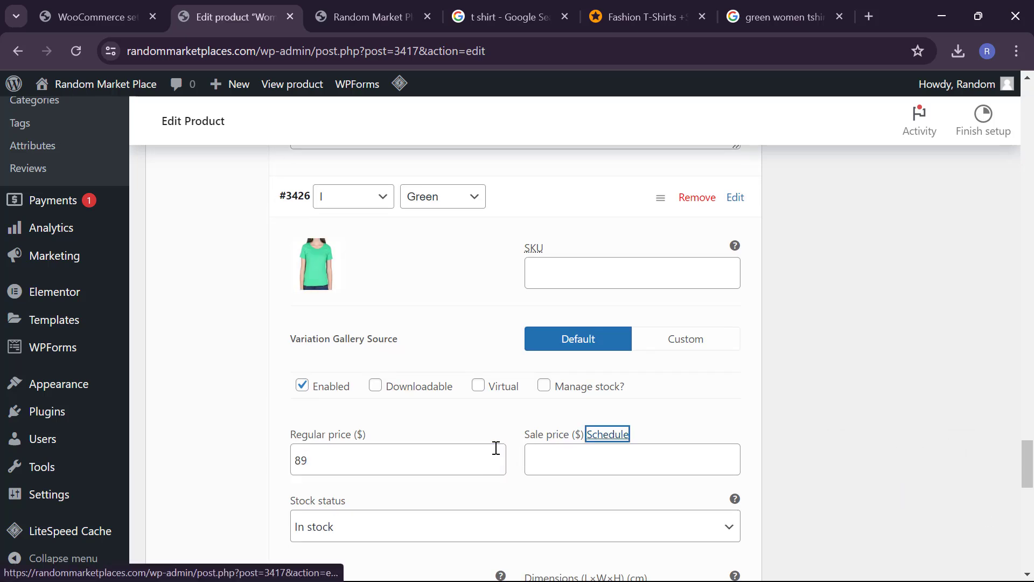
key(Tab)
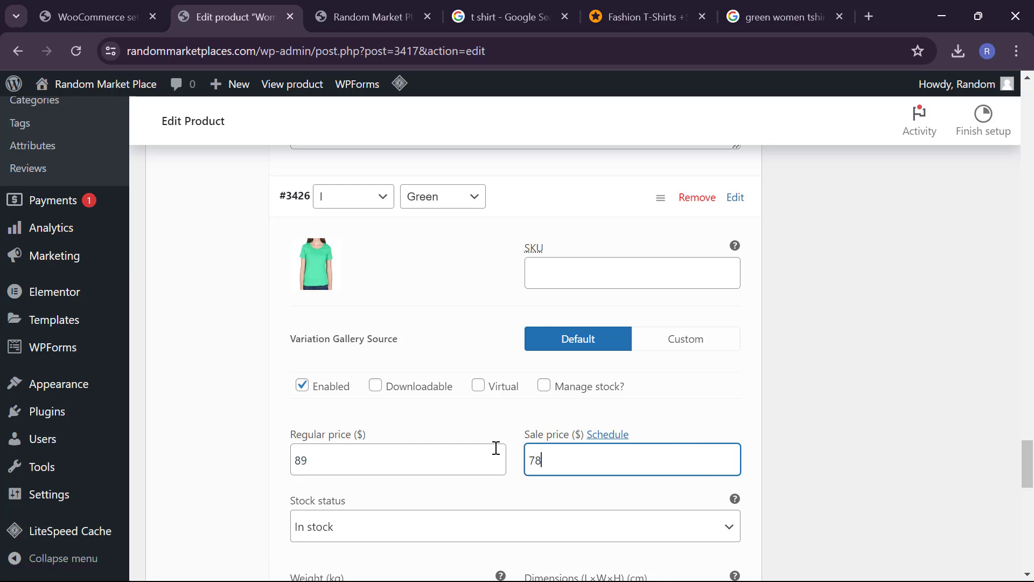
scroll(496, 449, down, 3)
scroll(388, 471, down, 6)
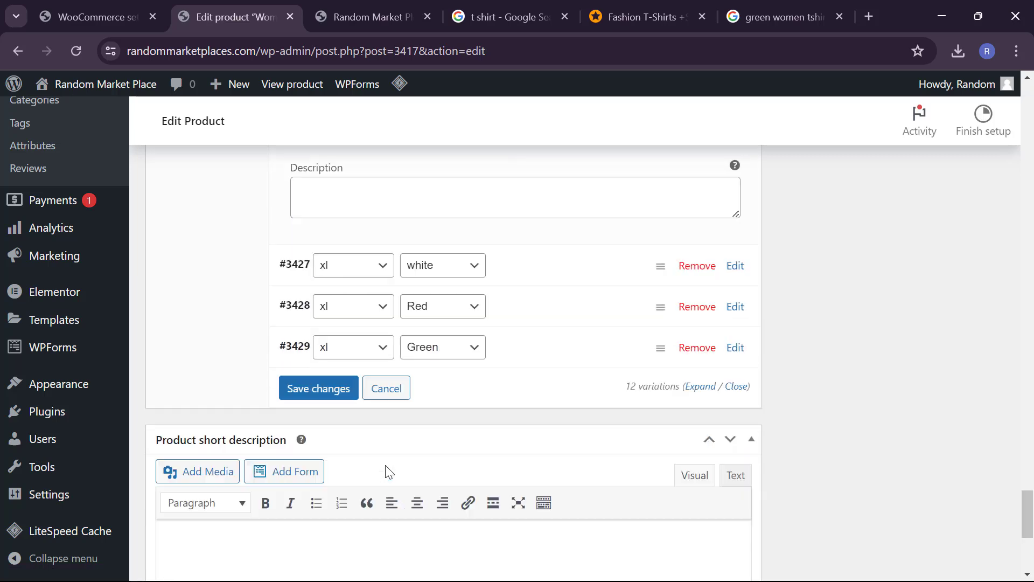
Step: Set the white T-shirt photo as the image of variation #3427 (xl, white)
click(560, 230)
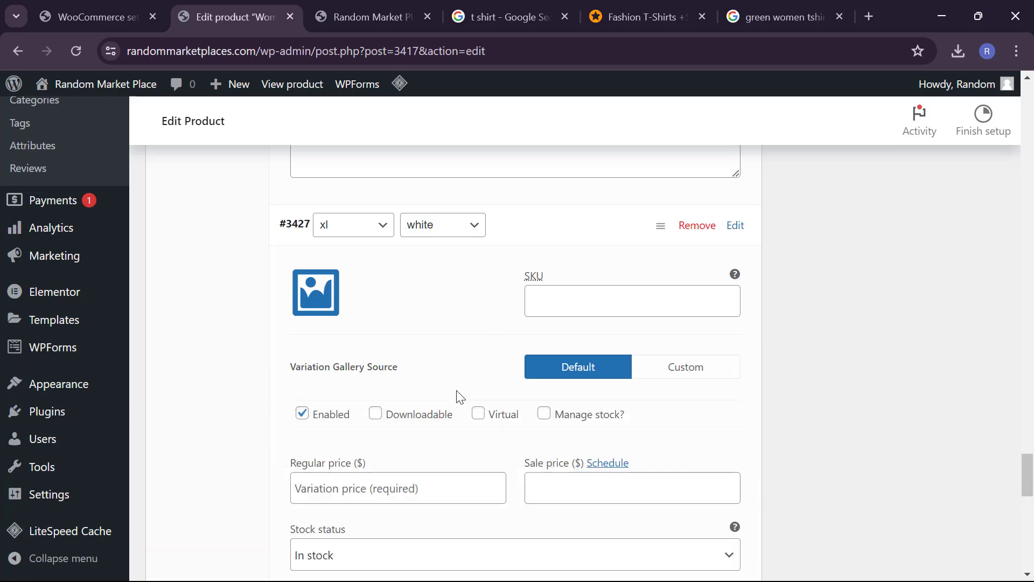
click(413, 485)
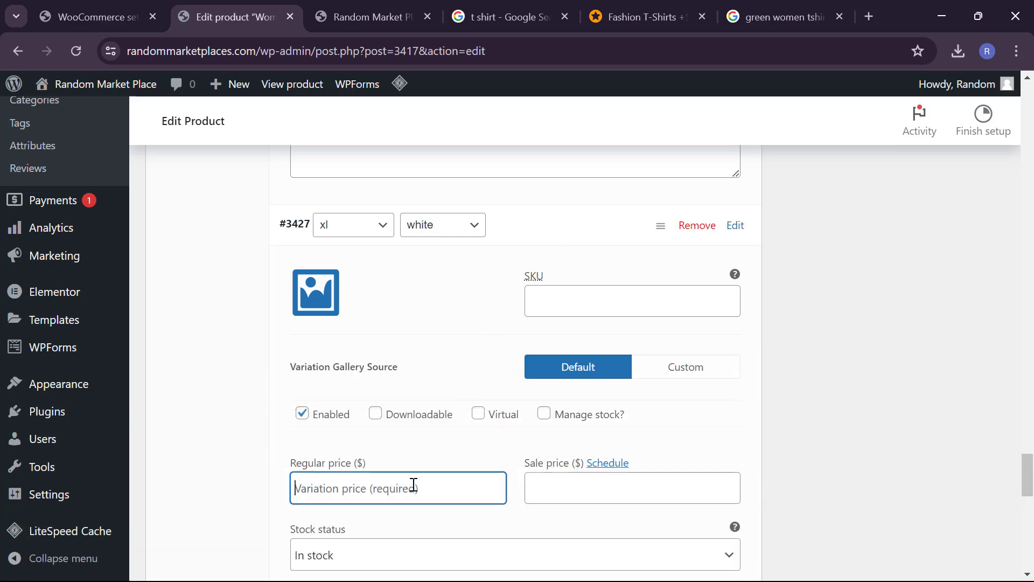
click(316, 291)
click(339, 285)
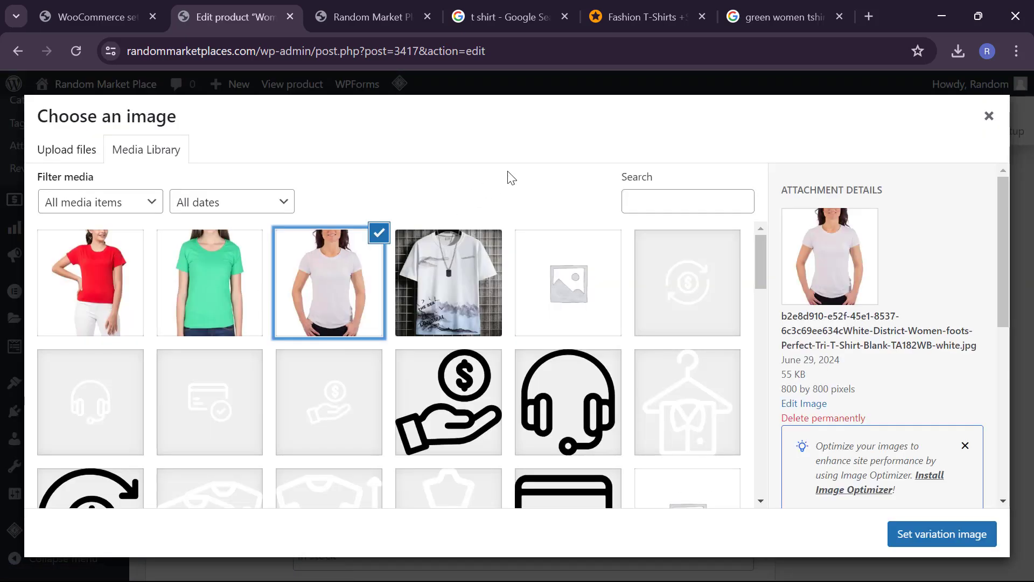
click(897, 533)
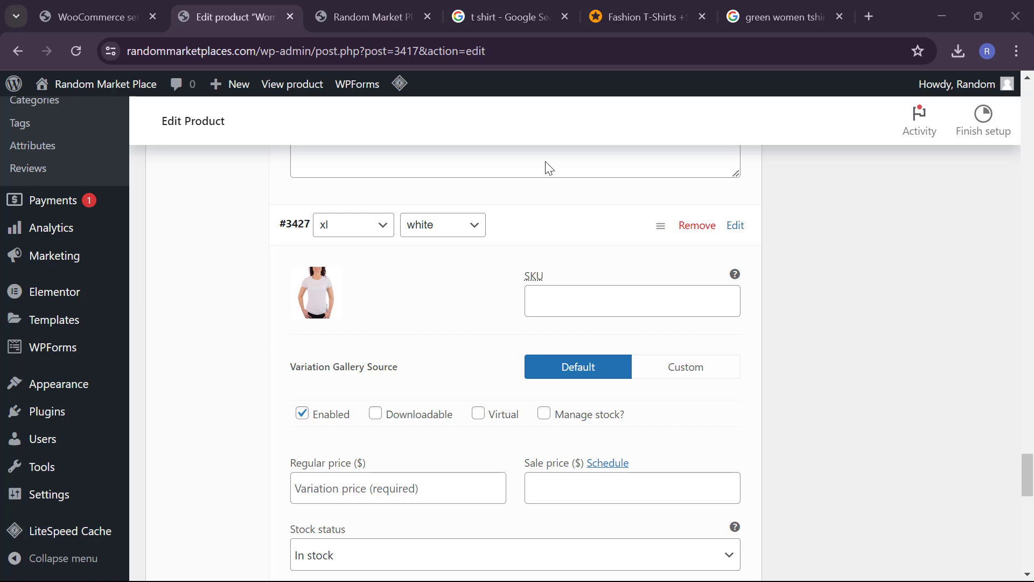
Step: Save the Women's T-shirt variation changes
scroll(557, 162, down, 5)
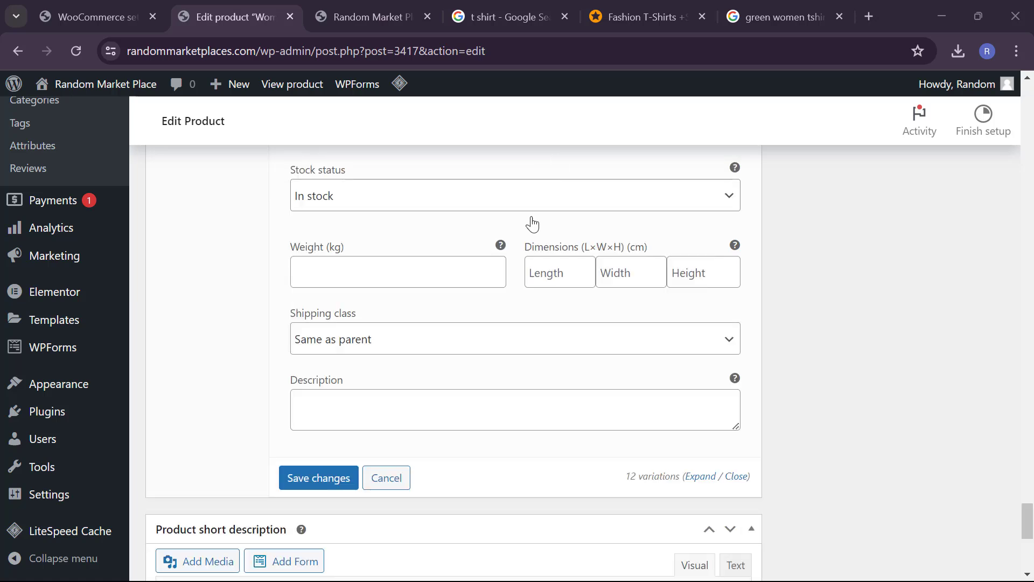
click(305, 483)
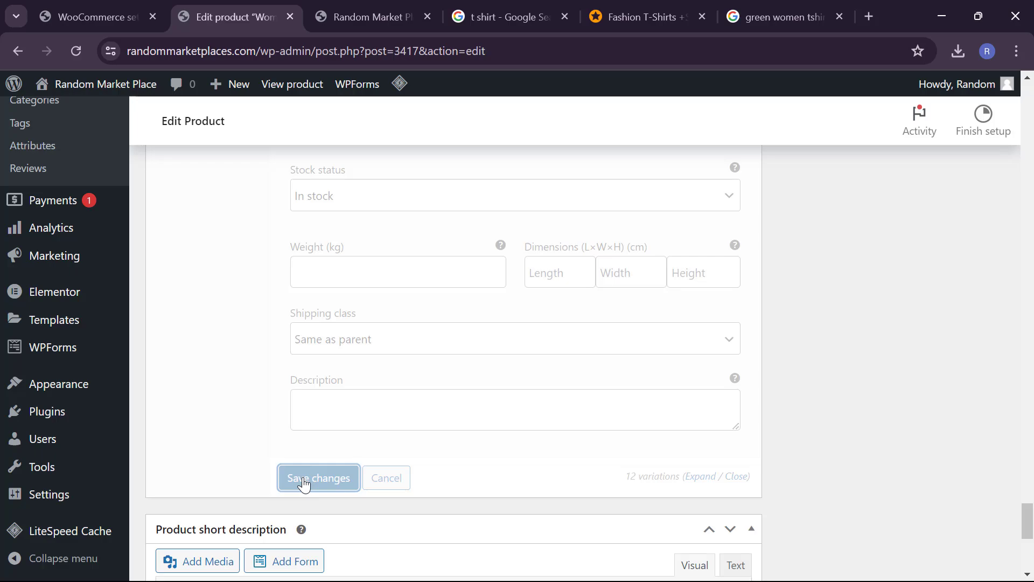
scroll(560, 462, up, 15)
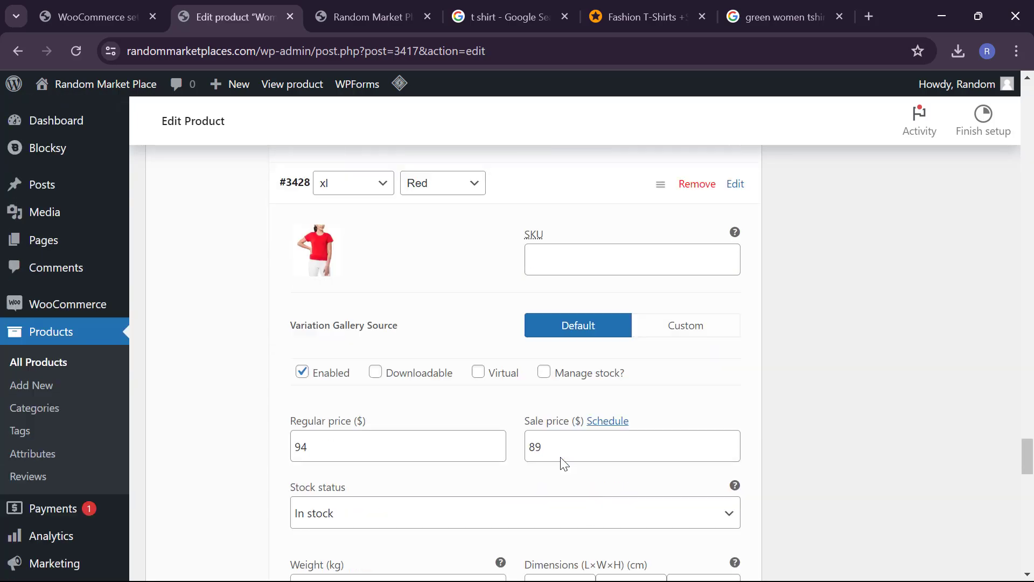
scroll(562, 462, up, 5)
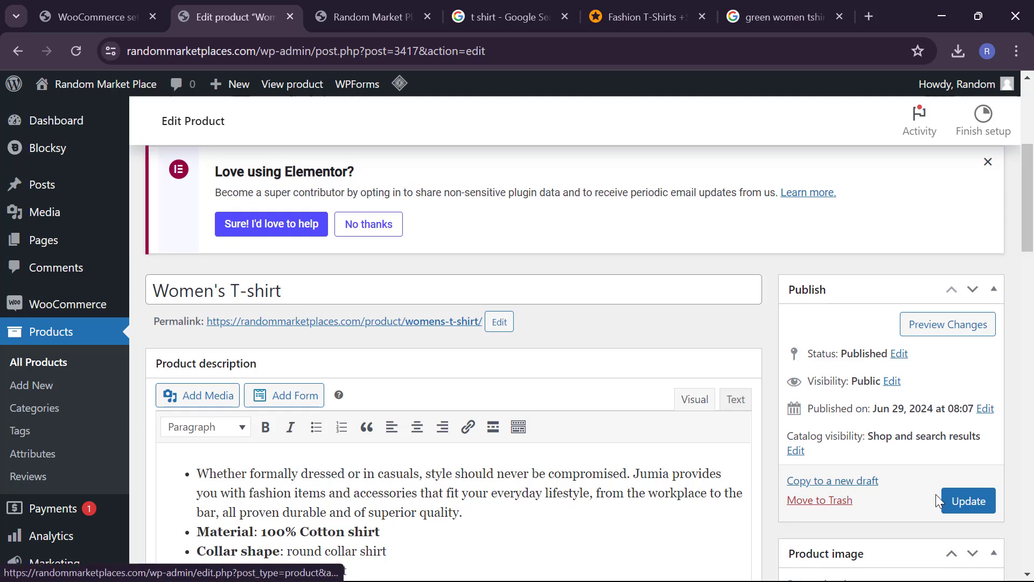
Step: Update the Women's T-shirt product and check that the reloaded storefront lists it at $25.00–$89.00
click(948, 501)
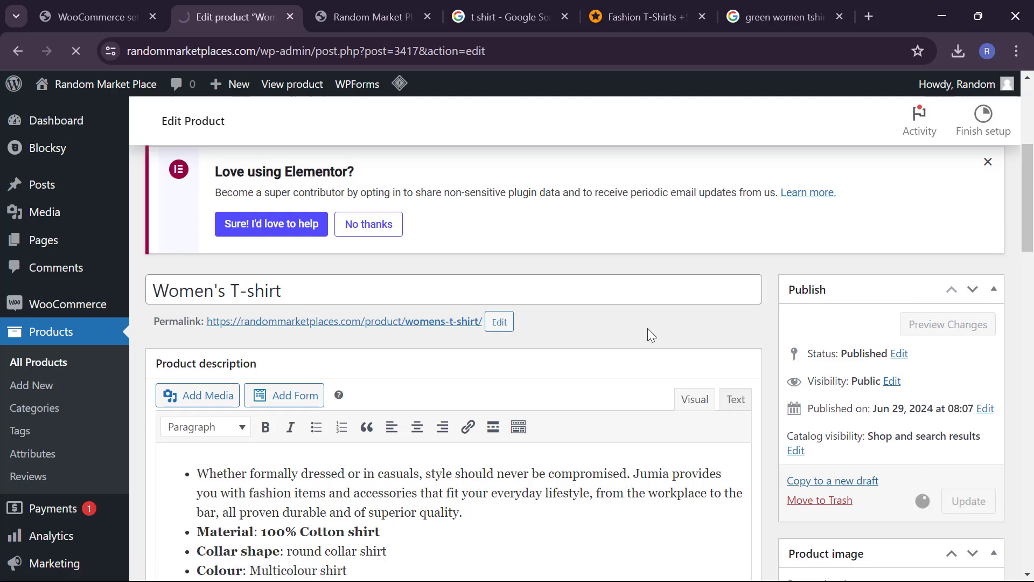
click(353, 11)
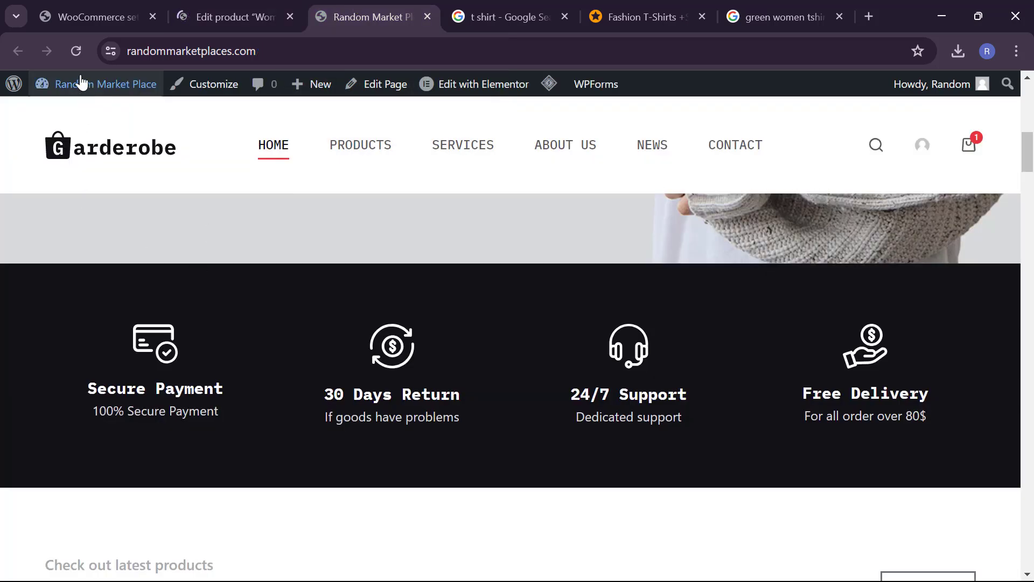
click(77, 53)
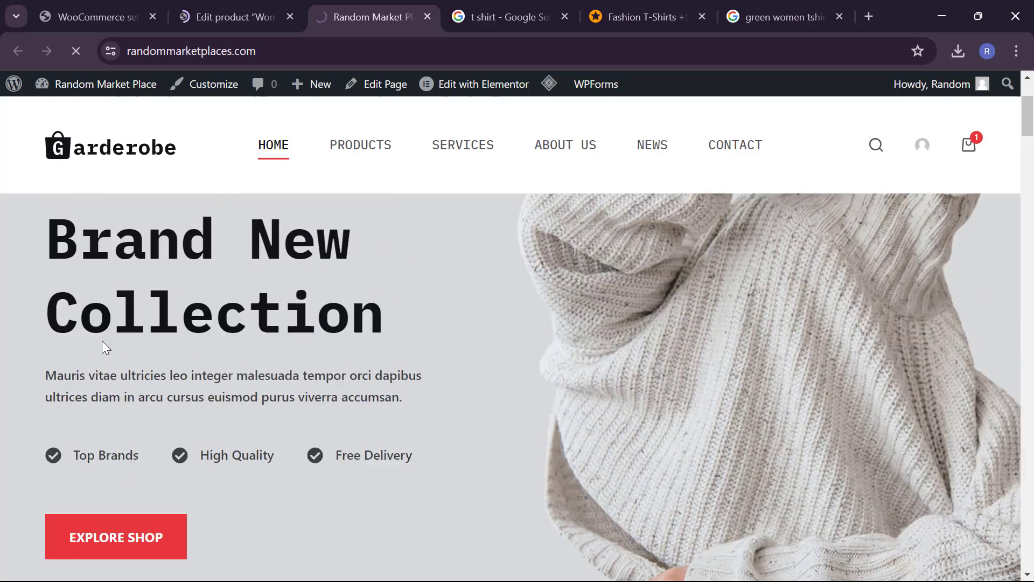
scroll(101, 340, down, 15)
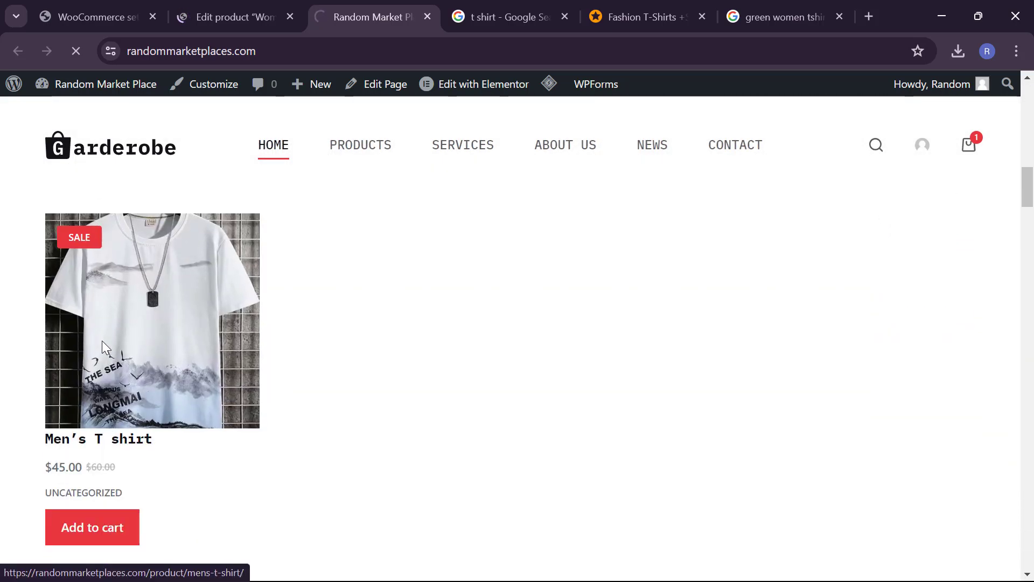
scroll(234, 421, up, 2)
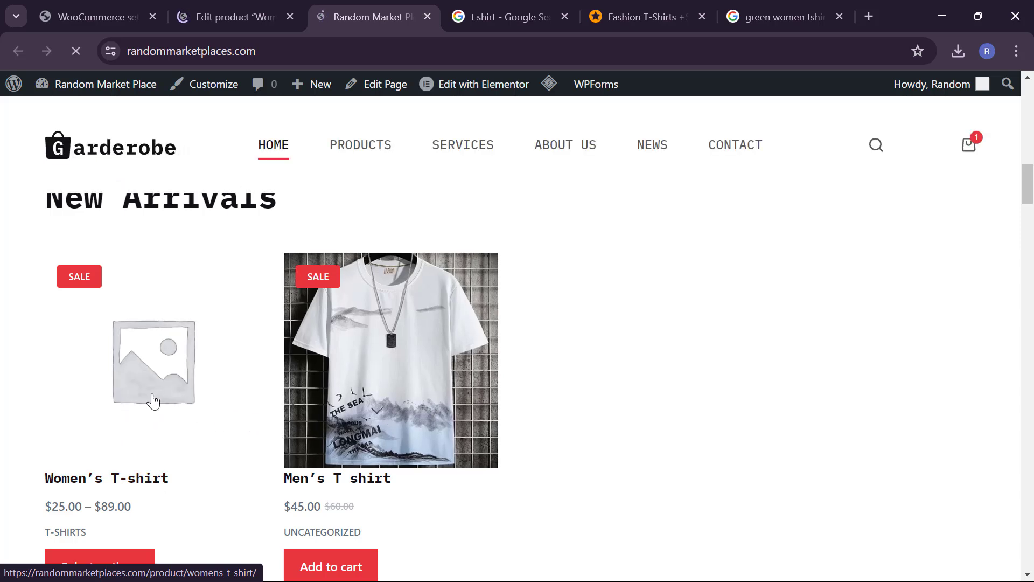
scroll(138, 415, down, 1)
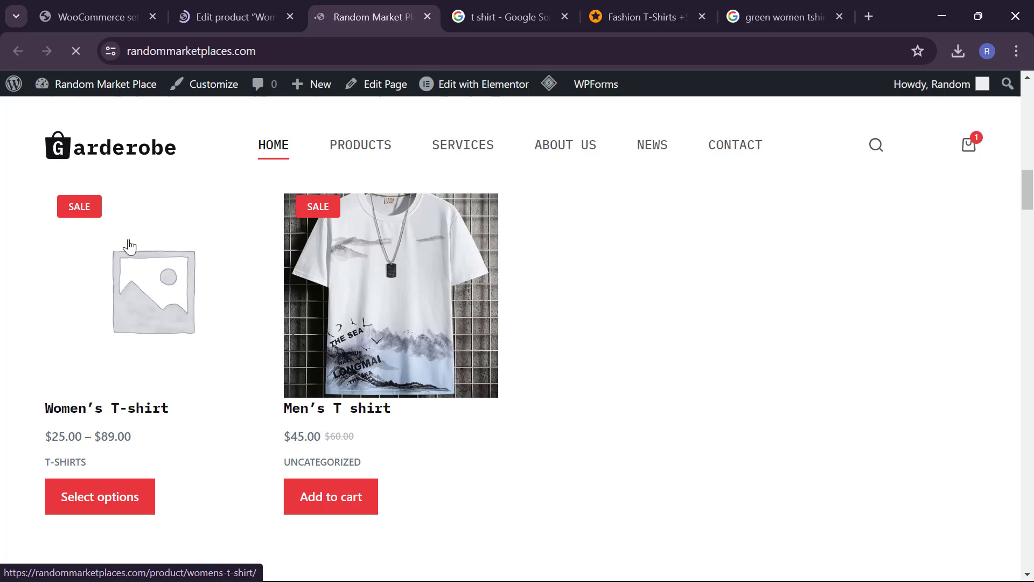
Step: Set the red T-shirt photo as the Women's T-shirt main product image and update the product
click(215, 7)
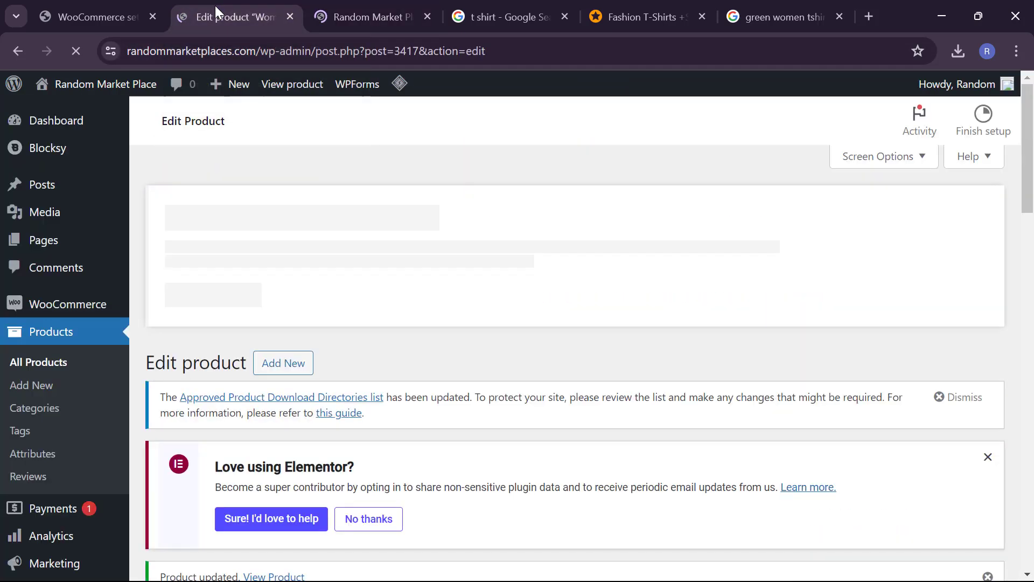
scroll(533, 337, down, 10)
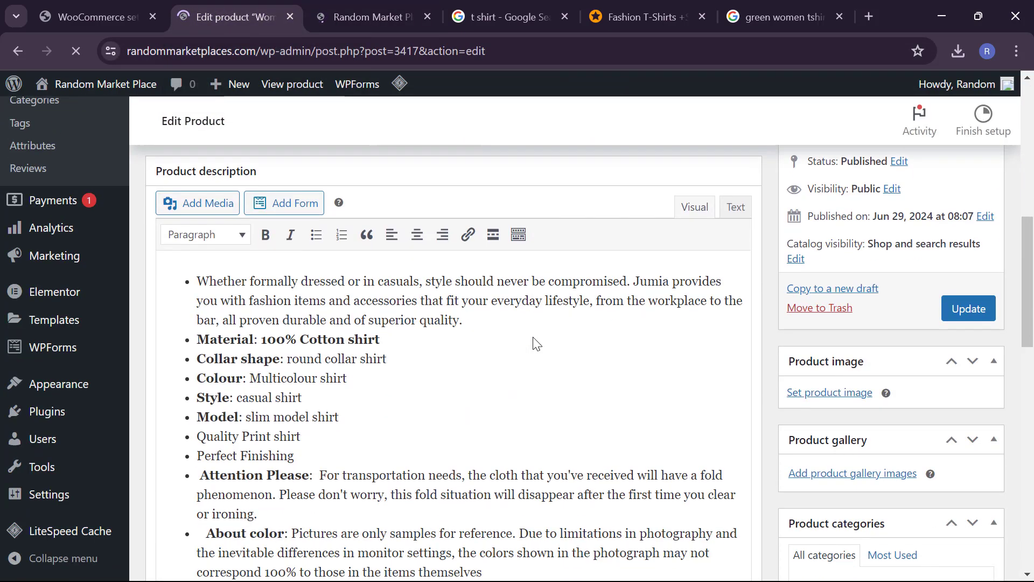
scroll(813, 325, down, 2)
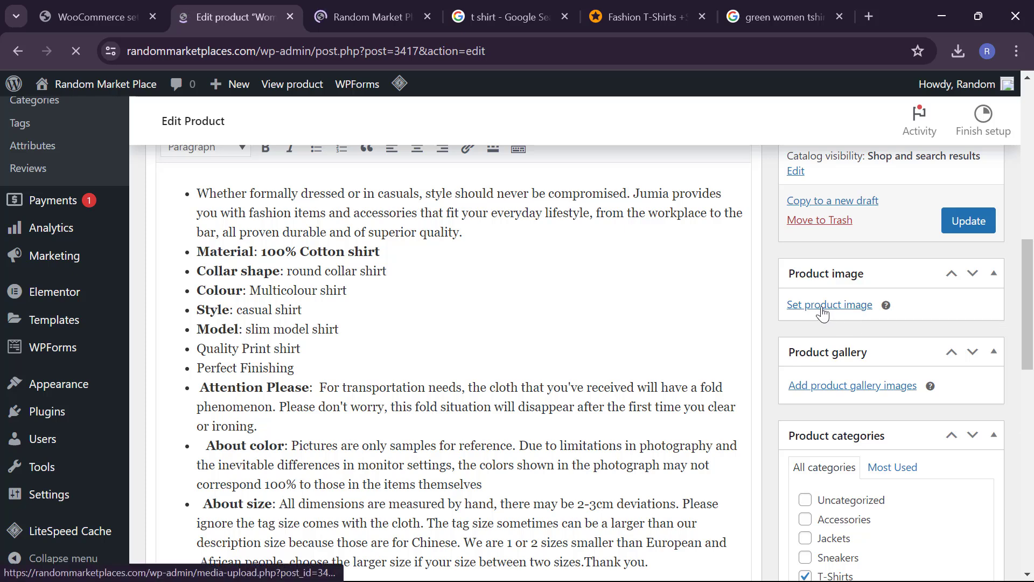
click(812, 310)
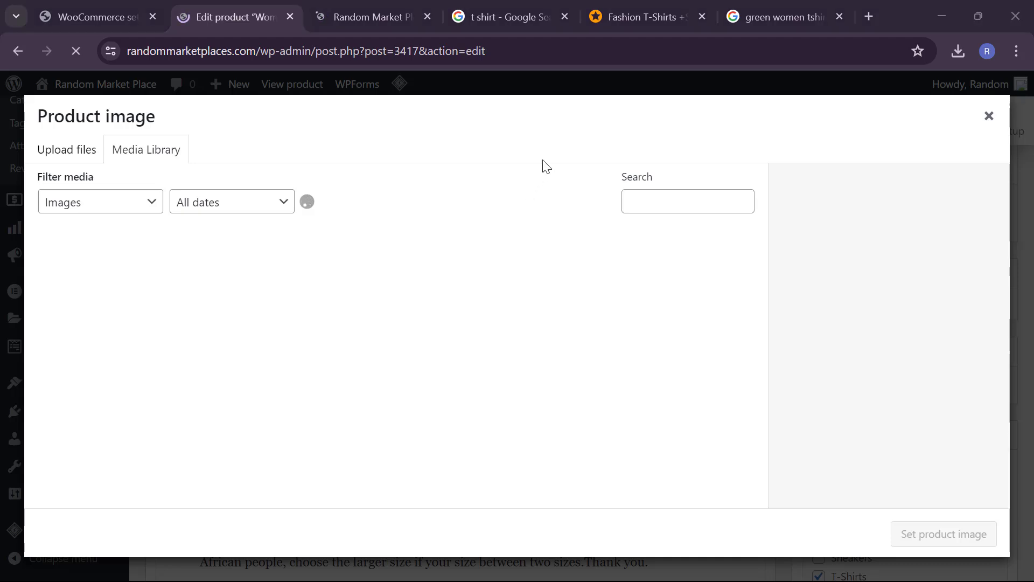
scroll(808, 410, down, 3)
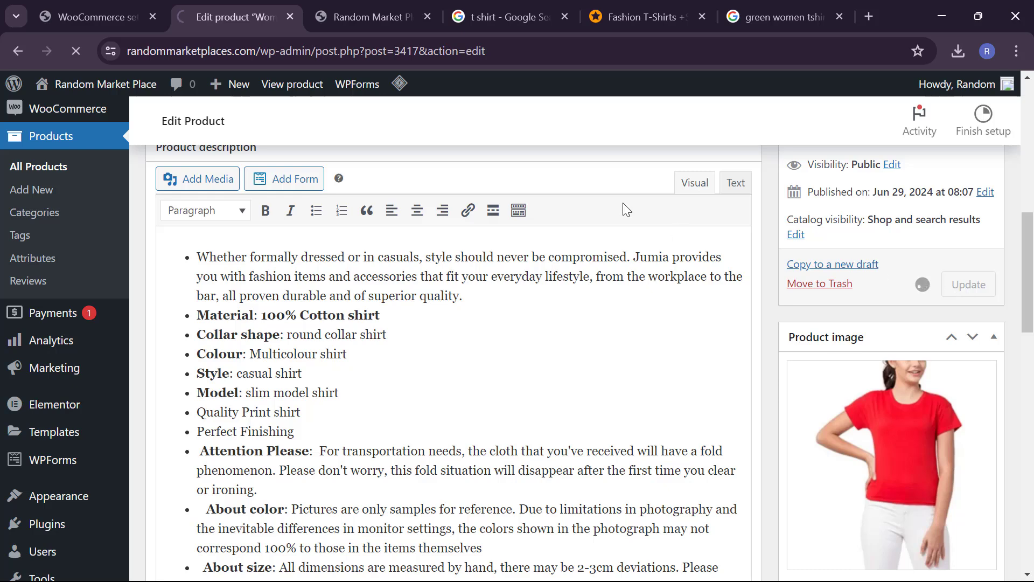
mouse_move(357, 6)
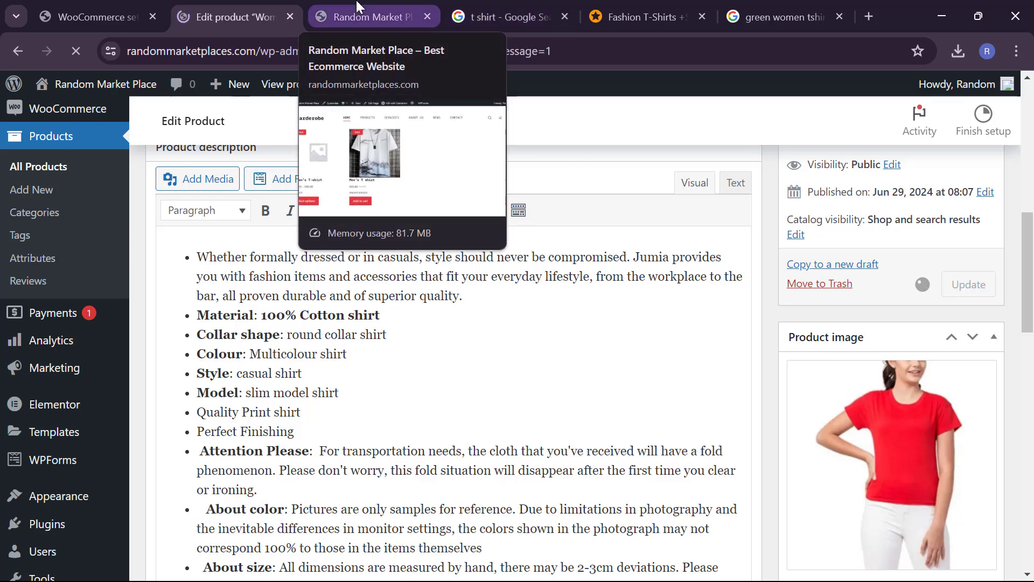
Step: Reload the storefront, then open the Men's T shirt and Women's T-shirt pages in new tabs
click(358, 6)
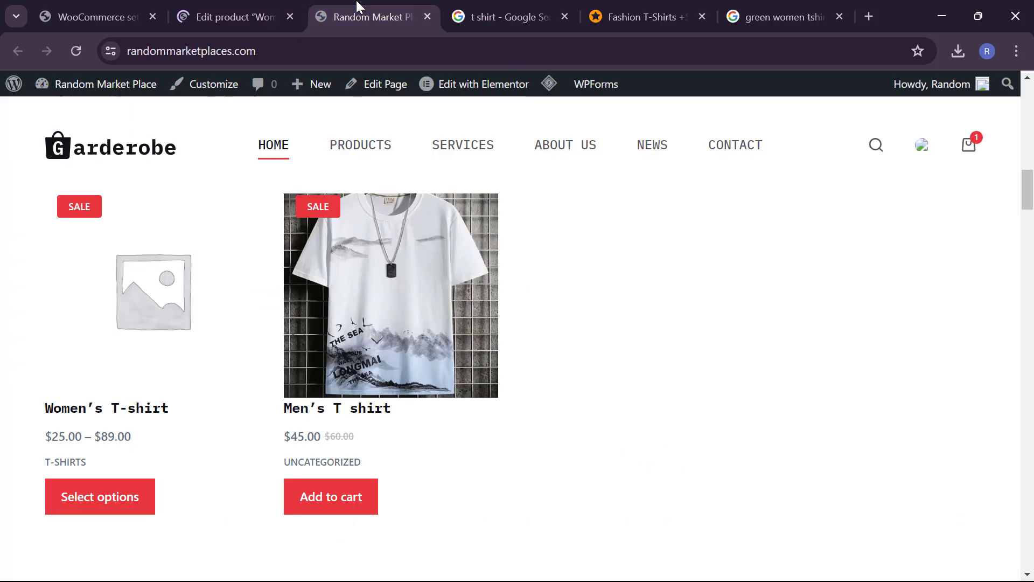
click(69, 58)
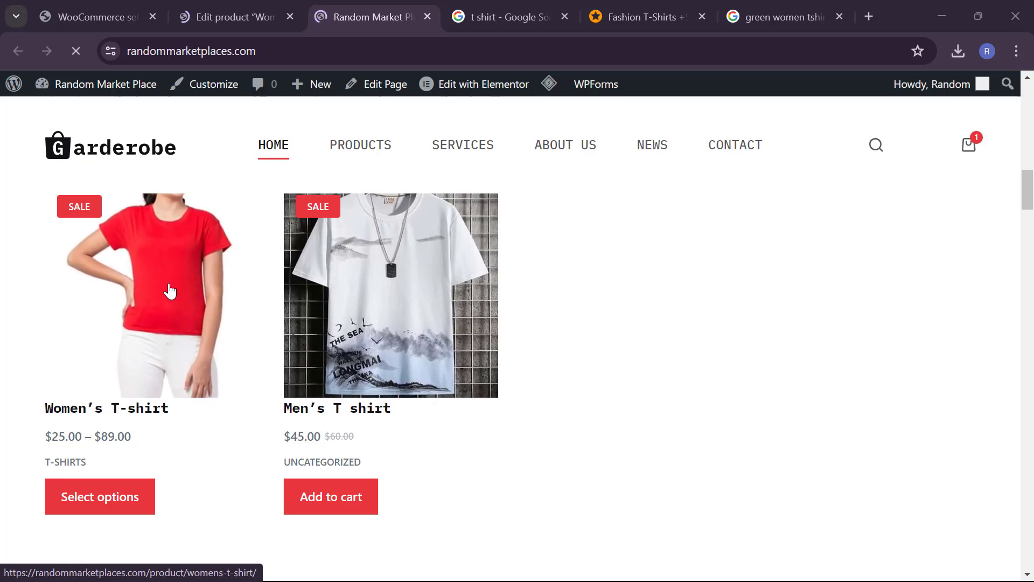
right_click(424, 312)
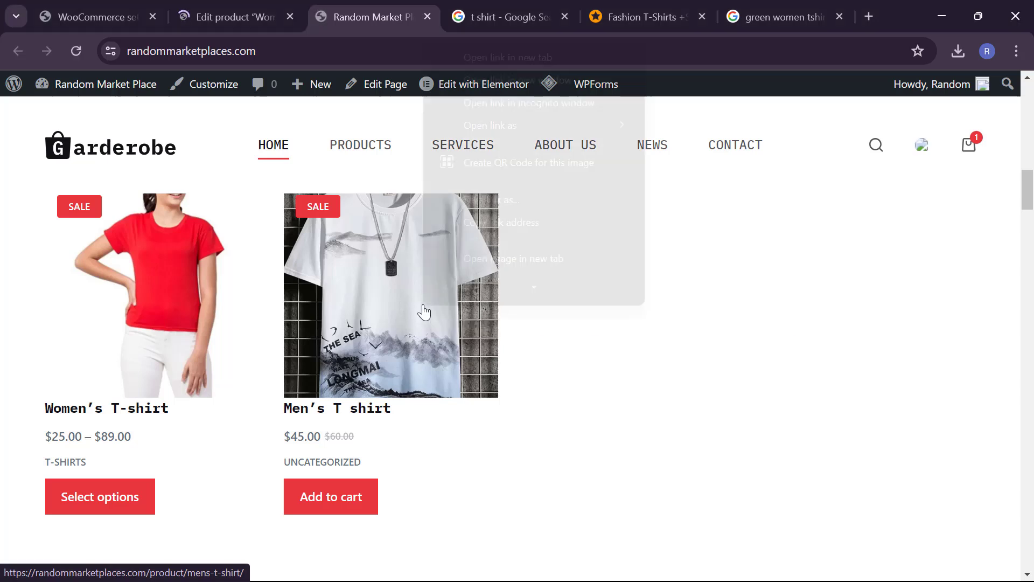
scroll(480, 243, down, 1)
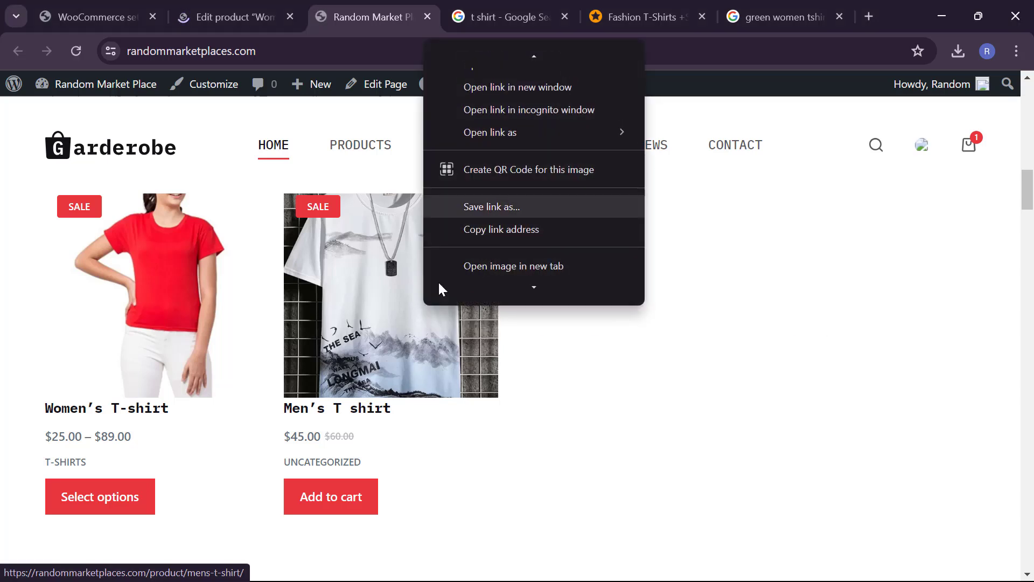
scroll(456, 260, down, 1)
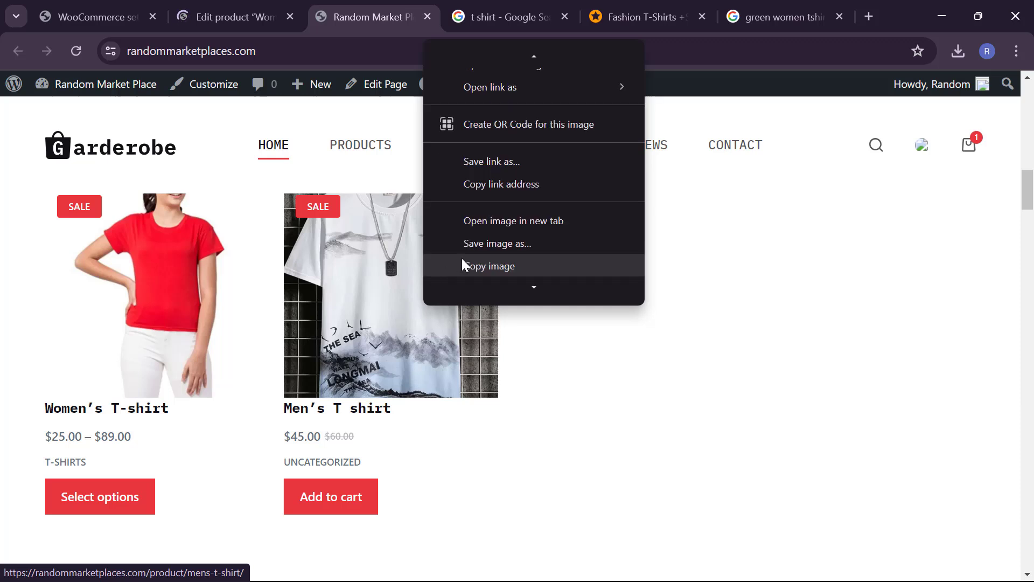
scroll(462, 258, up, 1)
click(546, 59)
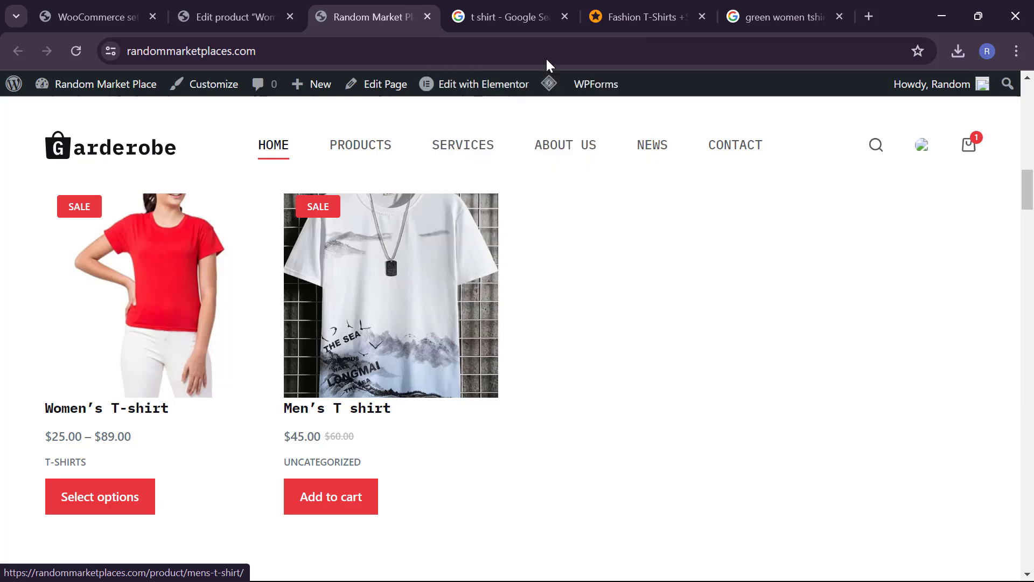
right_click(217, 326)
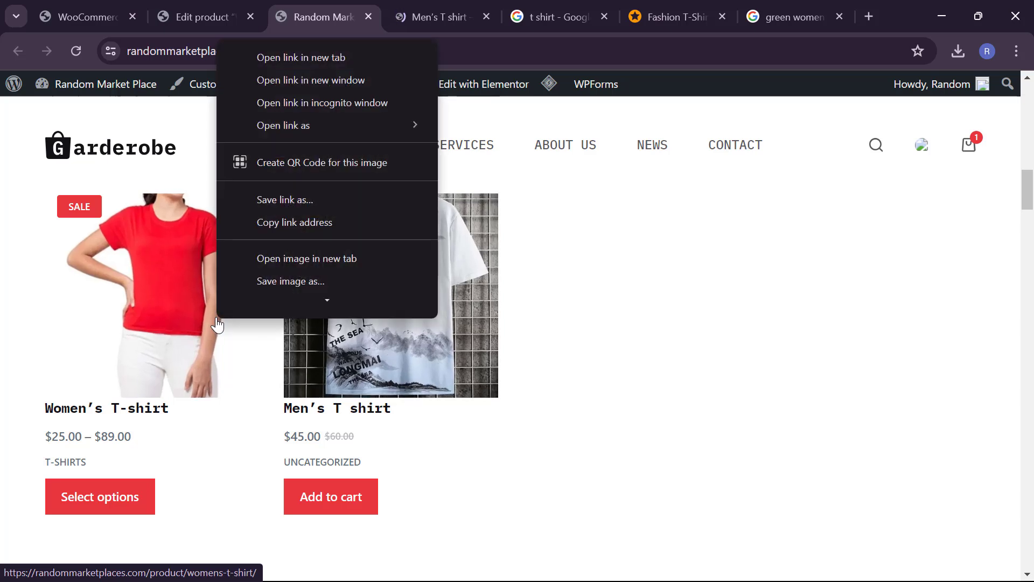
click(348, 56)
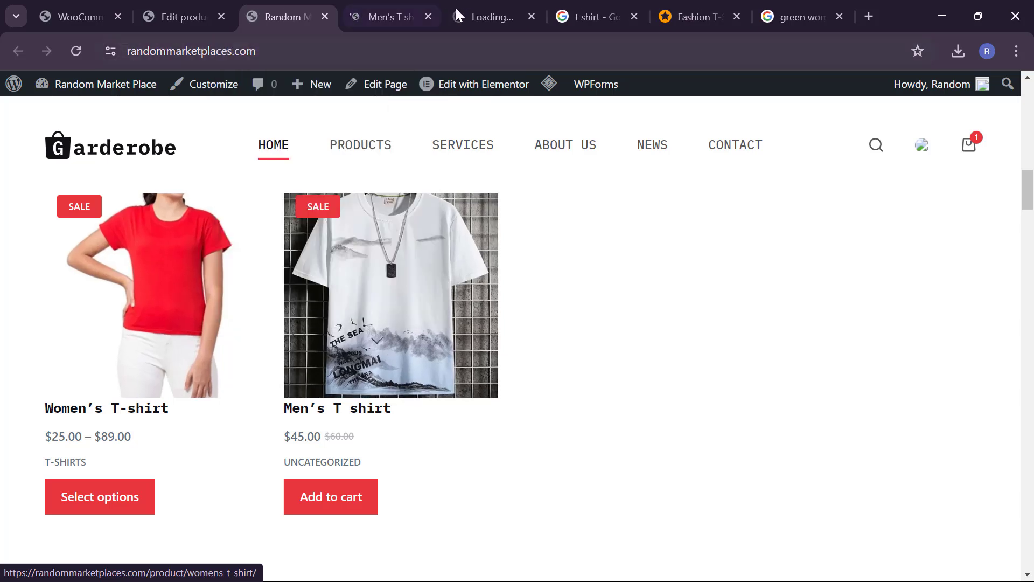
Step: Scroll through the Men's T shirt product page to review it
click(381, 8)
scroll(392, 364, down, 1)
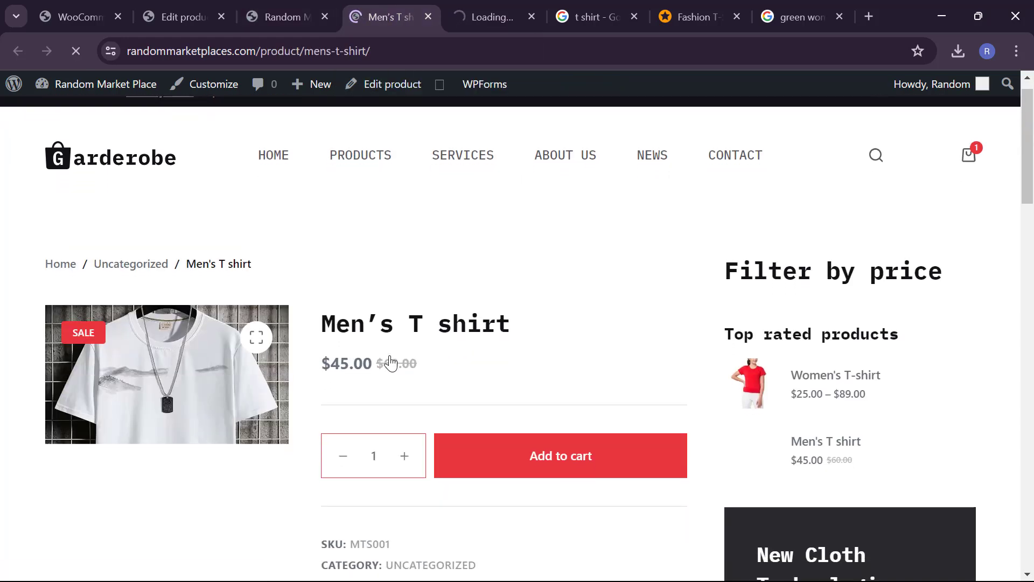
scroll(392, 364, down, 2)
scroll(392, 364, down, 4)
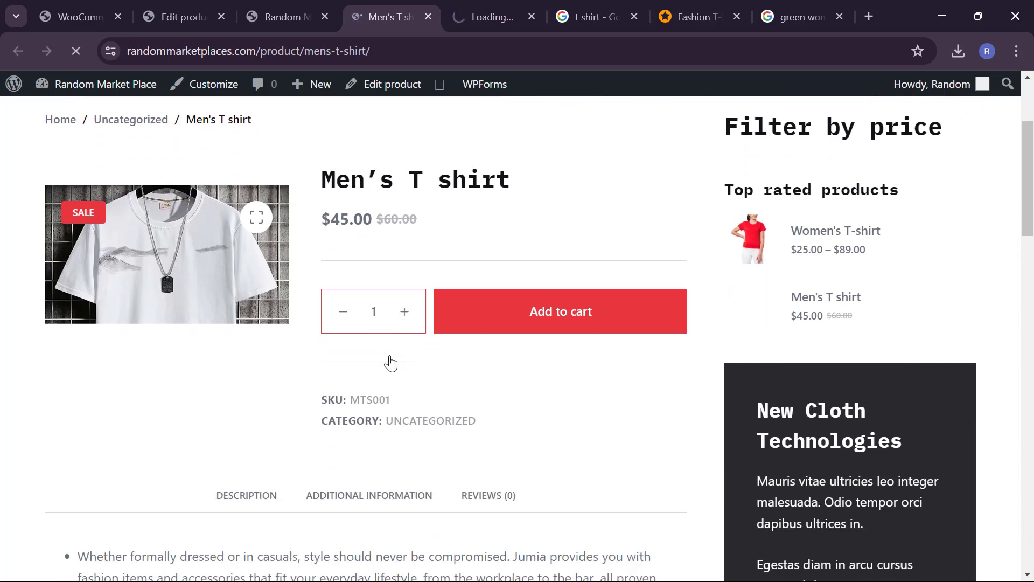
scroll(391, 364, down, 6)
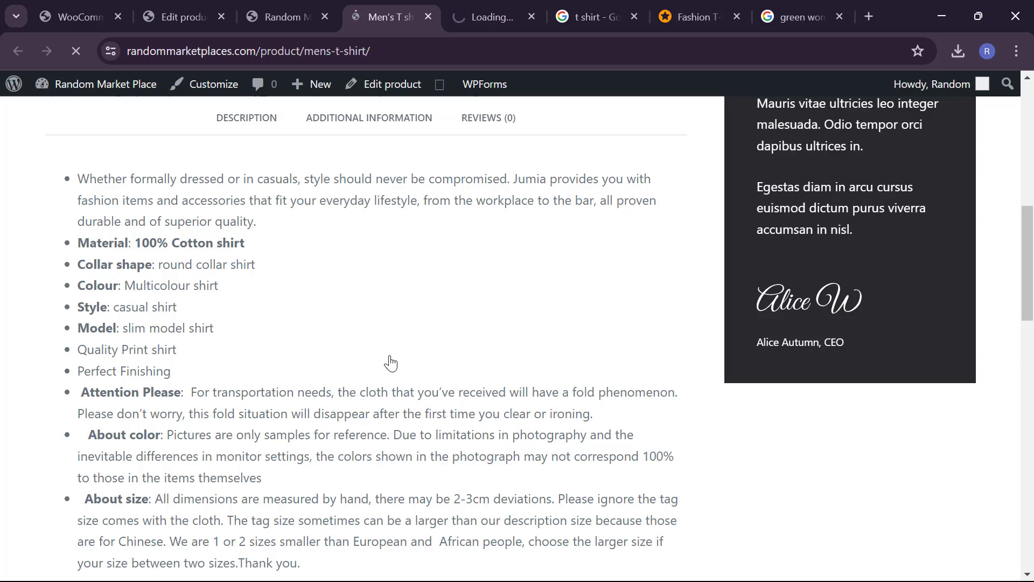
scroll(392, 364, up, 10)
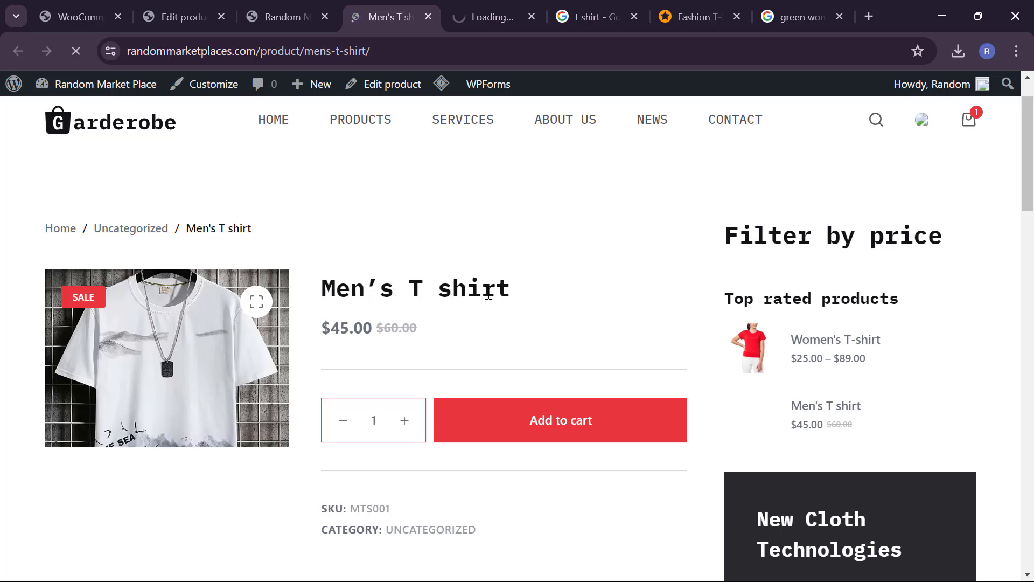
scroll(487, 293, down, 1)
scroll(376, 305, down, 1)
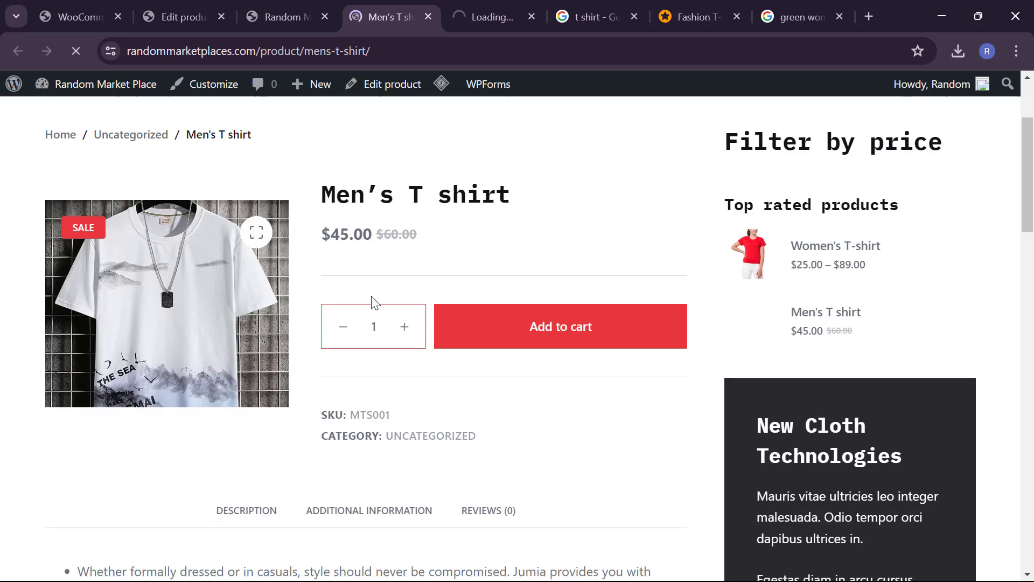
scroll(395, 367, down, 1)
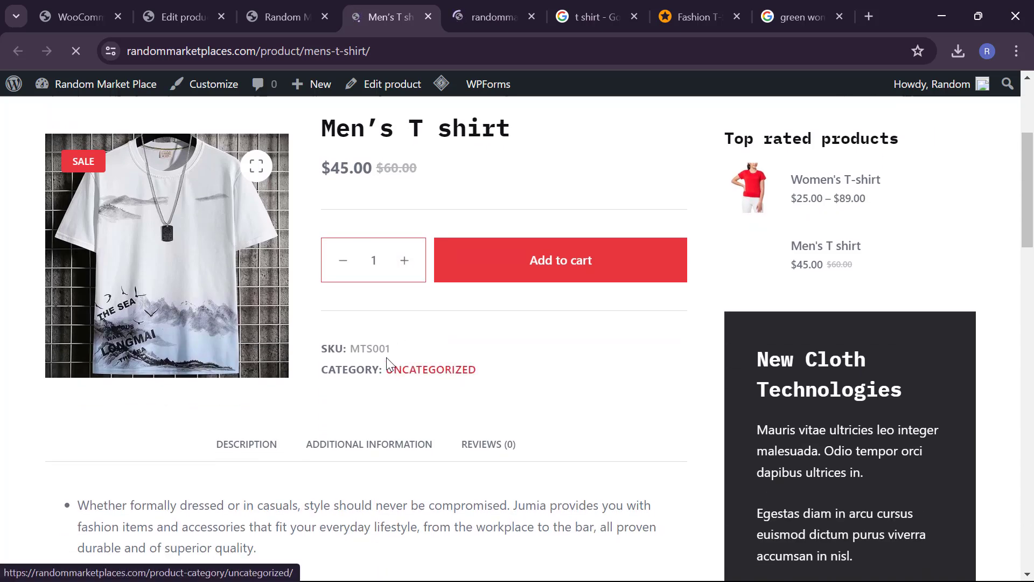
scroll(240, 321, down, 1)
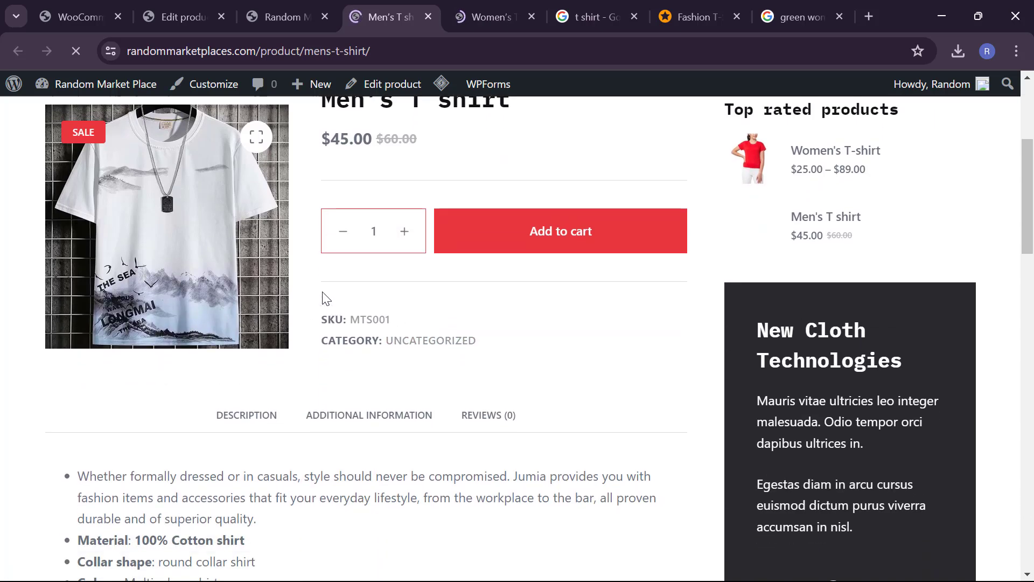
scroll(318, 384, down, 1)
scroll(318, 383, down, 12)
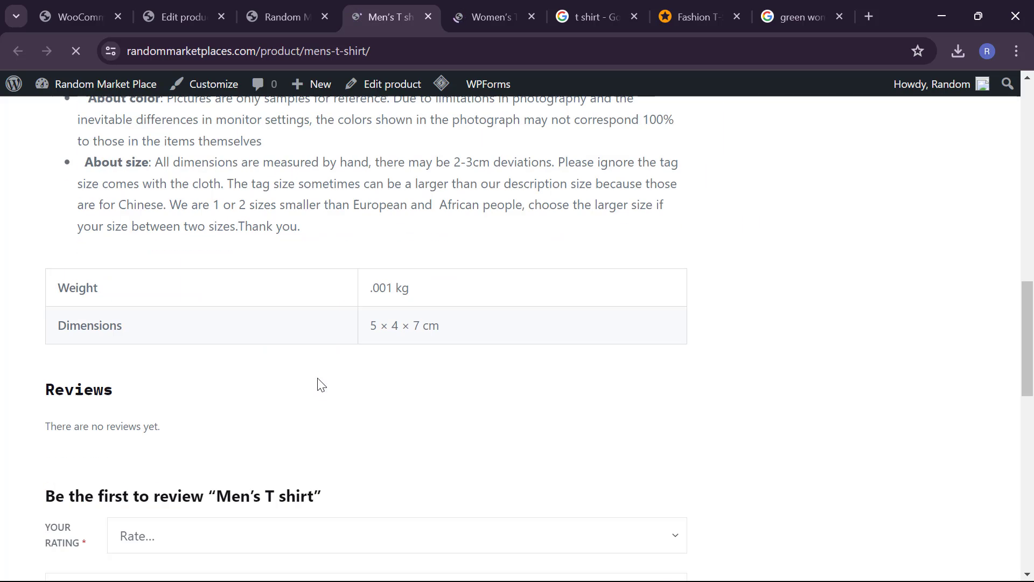
scroll(319, 384, up, 3)
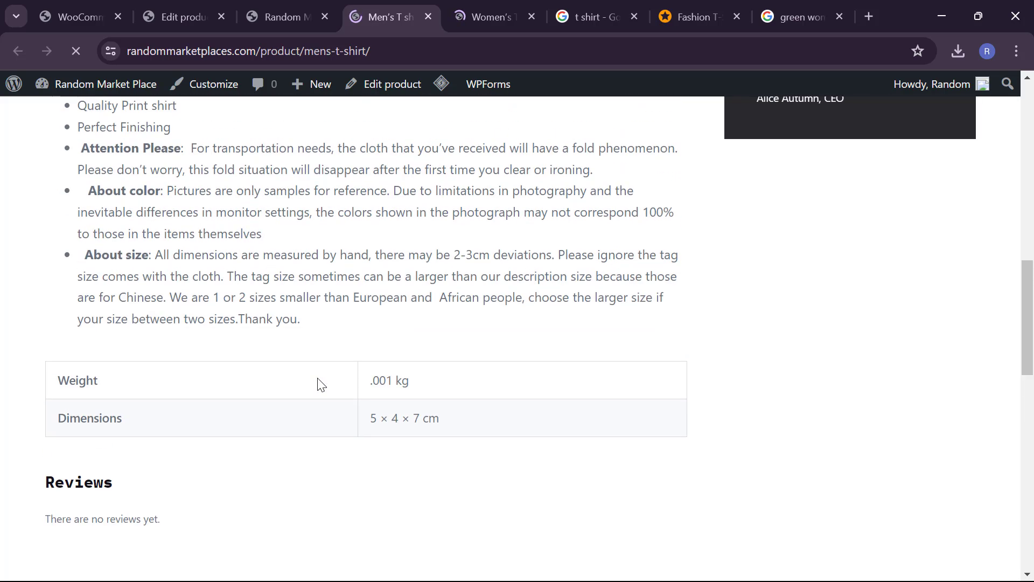
scroll(311, 393, down, 6)
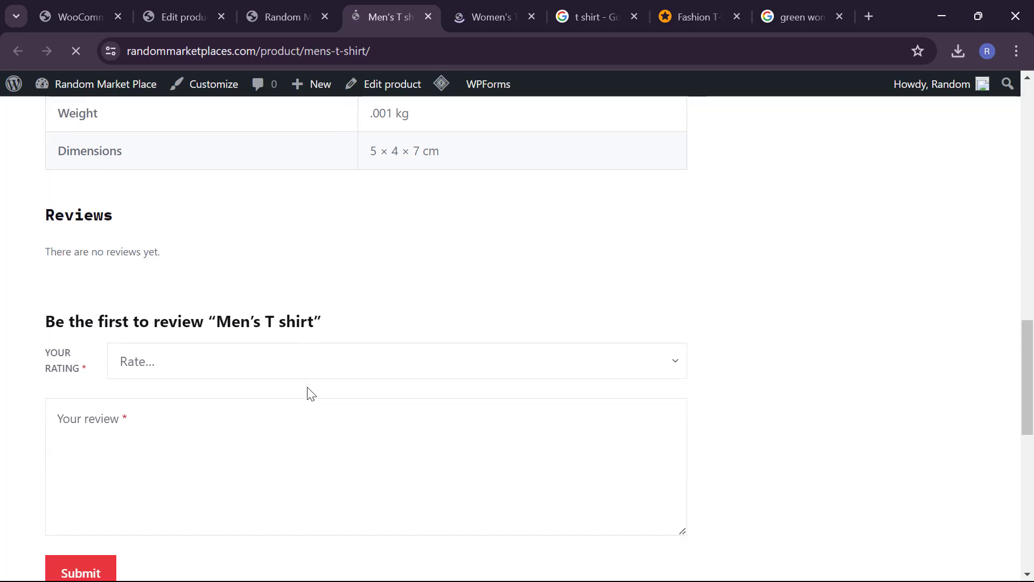
scroll(309, 393, down, 1)
scroll(310, 392, up, 3)
scroll(309, 392, down, 7)
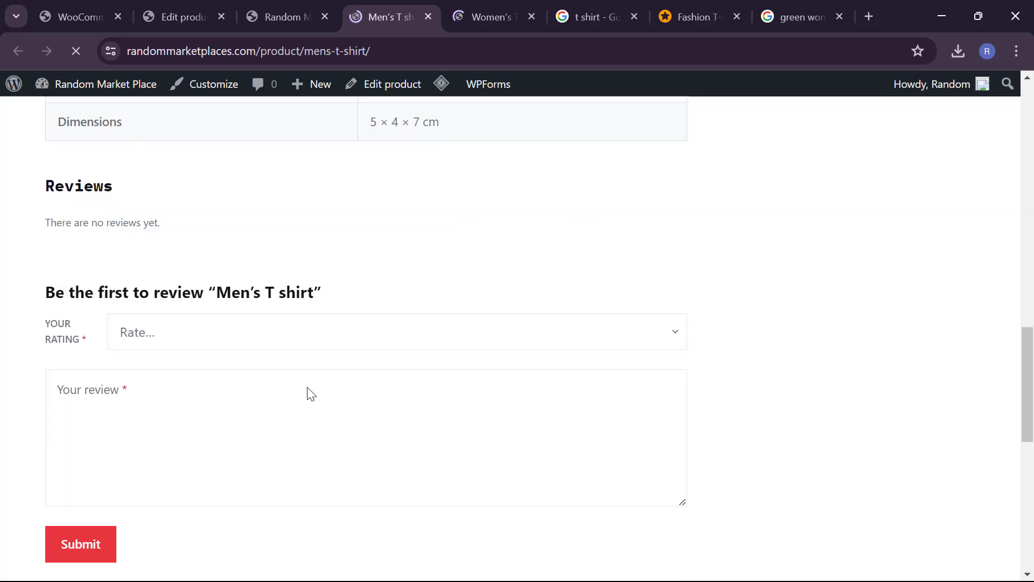
scroll(307, 388, up, 15)
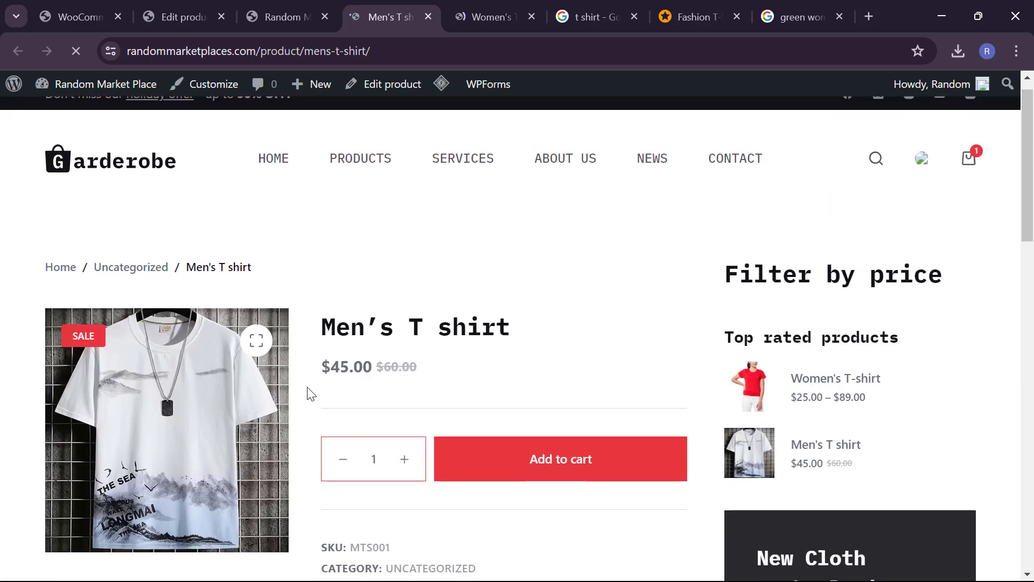
Step: Bring up the Women's T-shirt page showing its size and color options at $25.00–$89.00
click(462, 15)
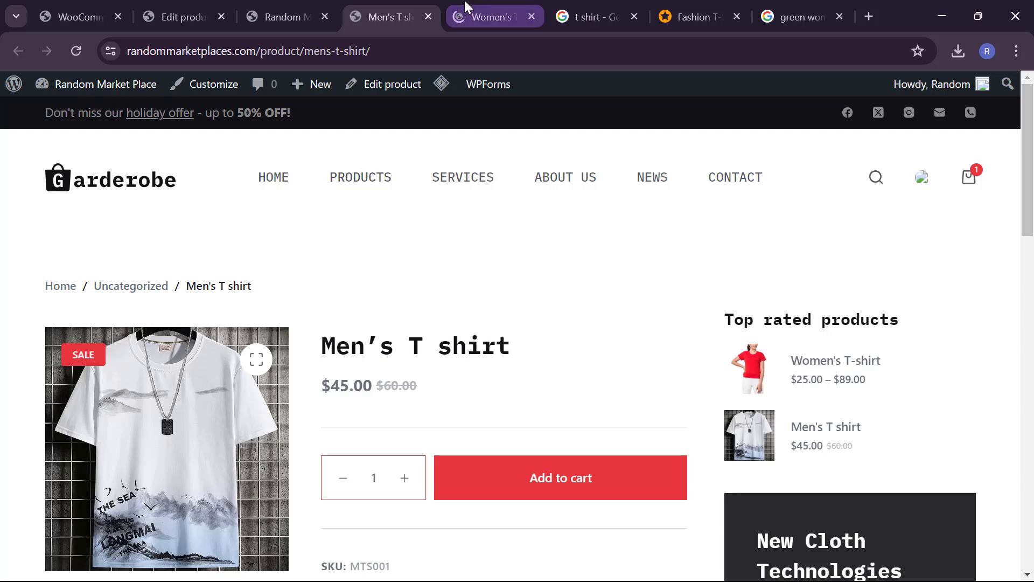
scroll(396, 411, down, 3)
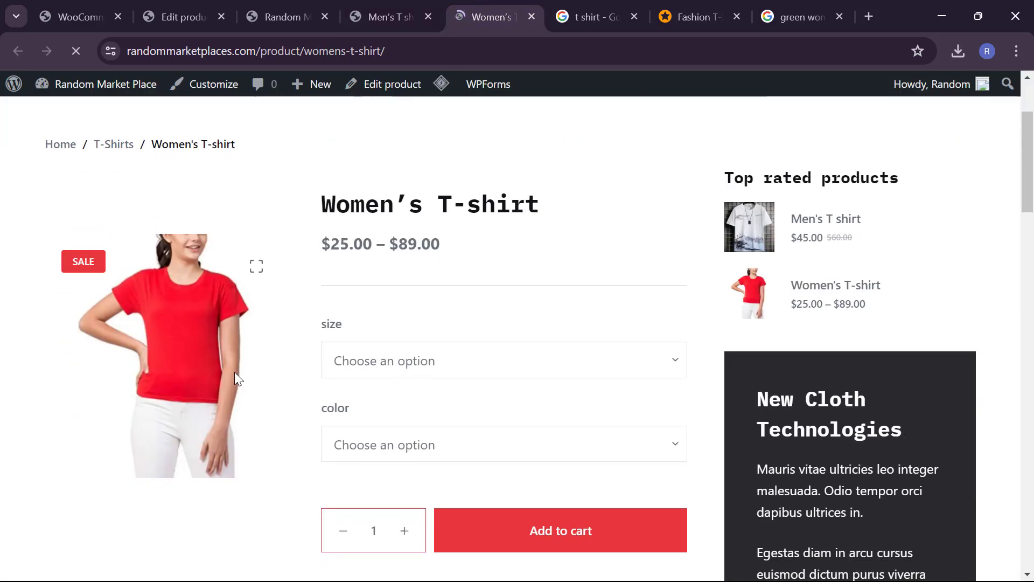
scroll(357, 385, down, 3)
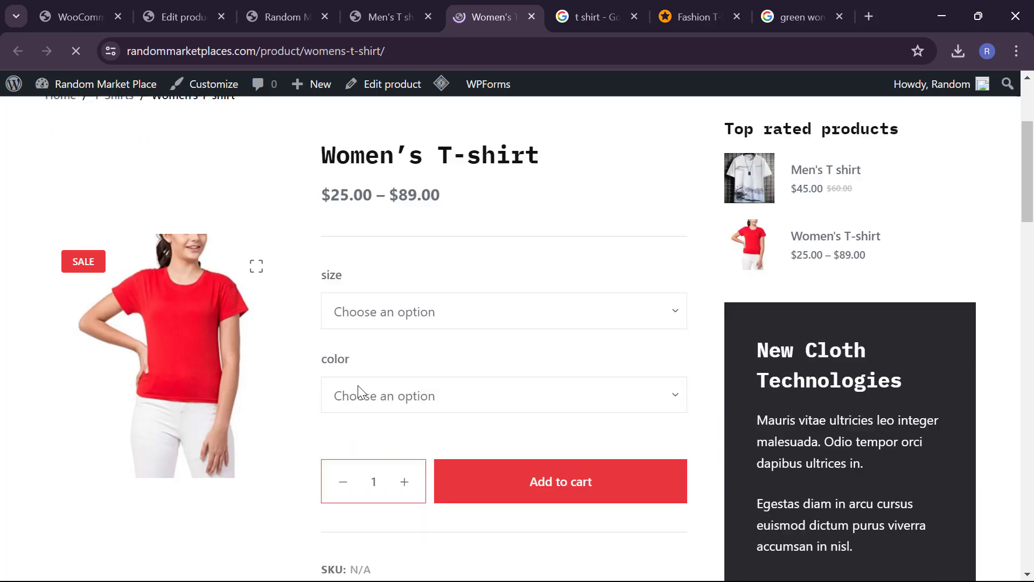
scroll(358, 385, up, 2)
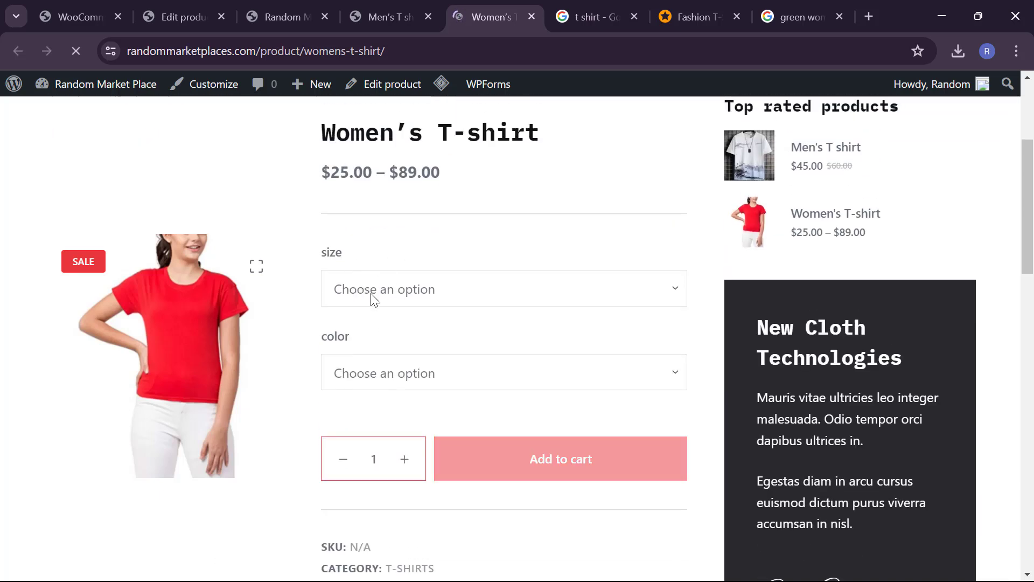
Step: Try size m in Red, then size l in Green on the Women's T-shirt page
click(384, 294)
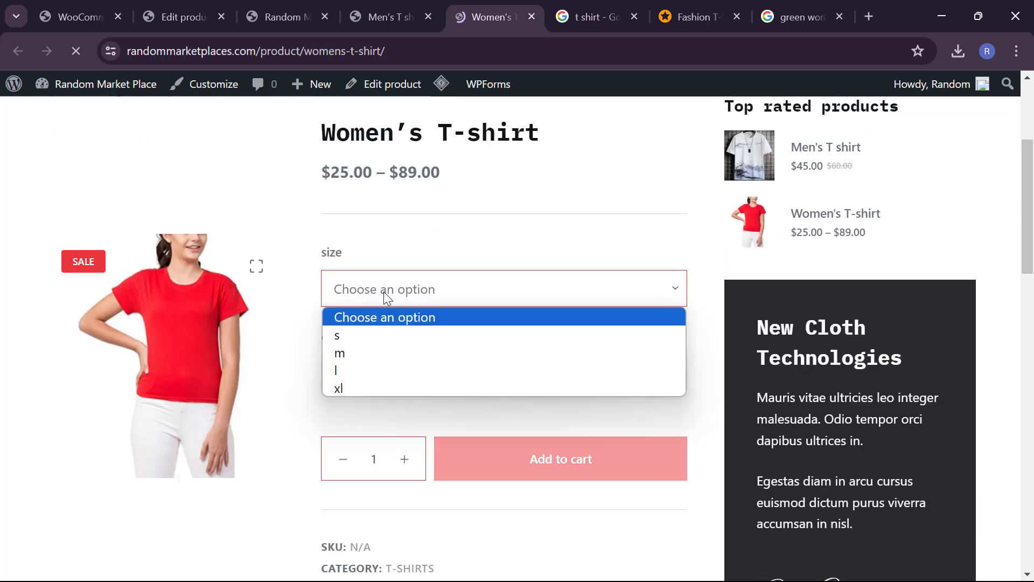
click(377, 360)
click(380, 380)
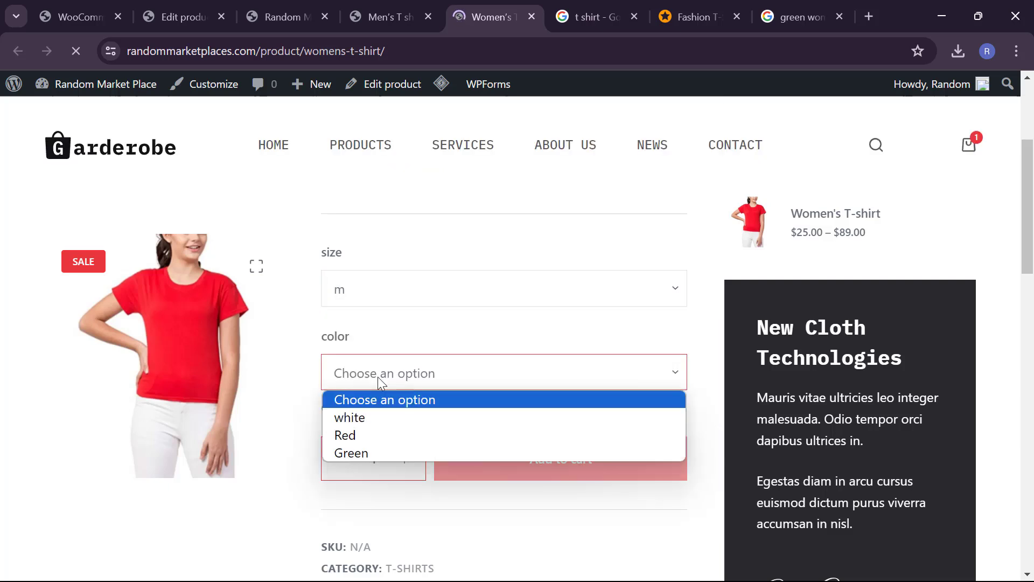
click(380, 433)
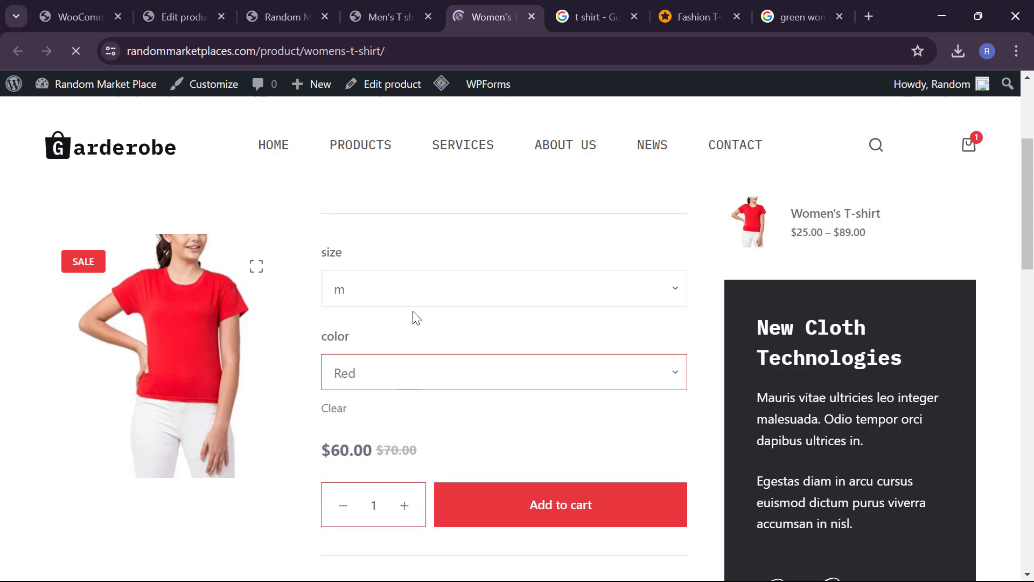
click(431, 279)
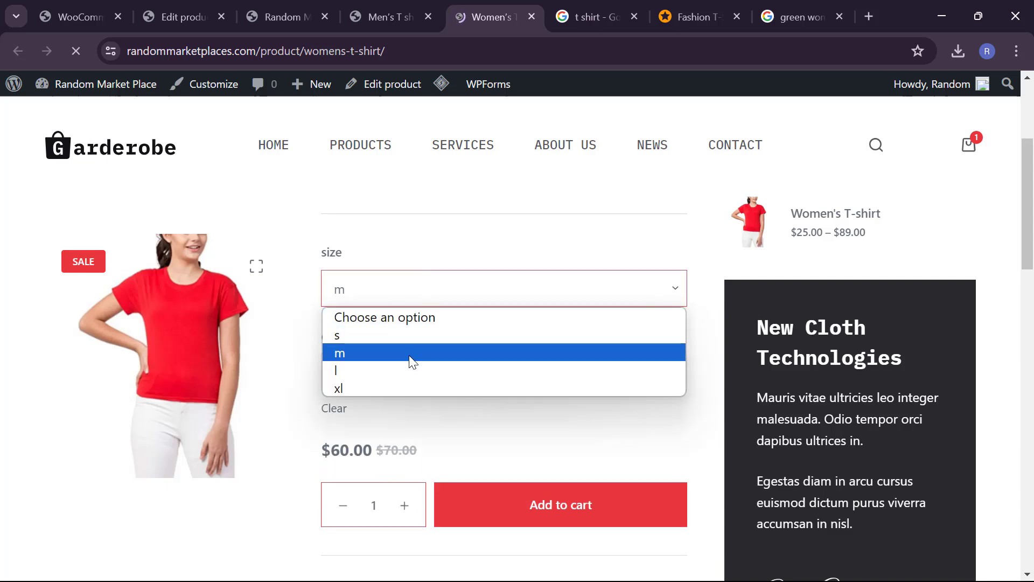
click(407, 372)
click(412, 384)
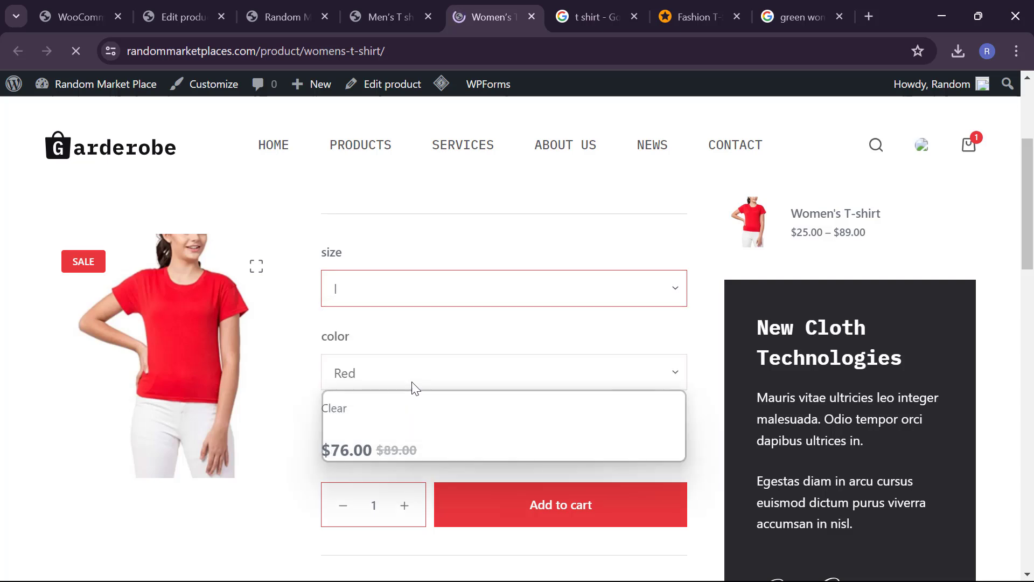
click(404, 455)
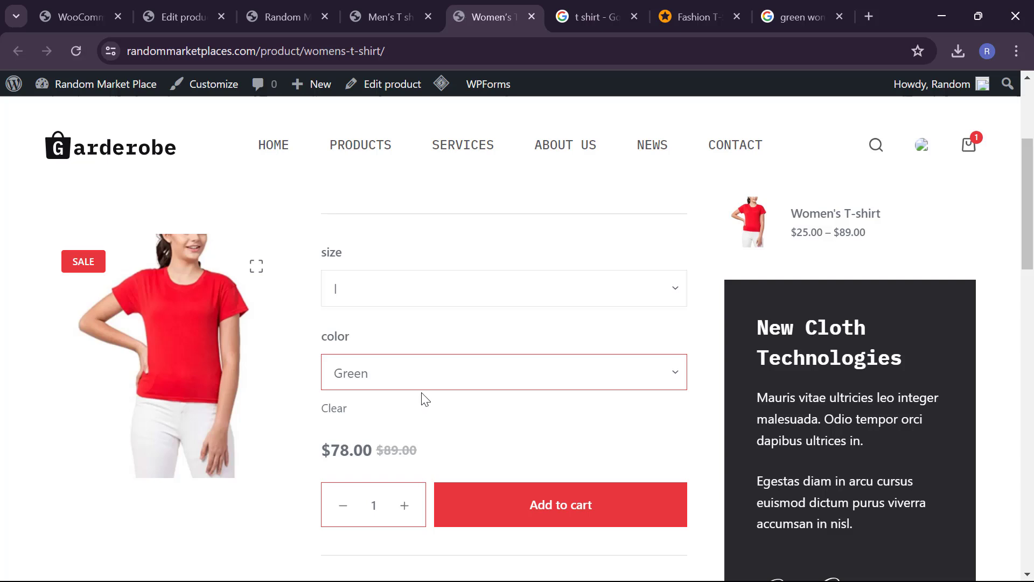
Step: Try size m in white, then switch the size to s and then xl
click(371, 283)
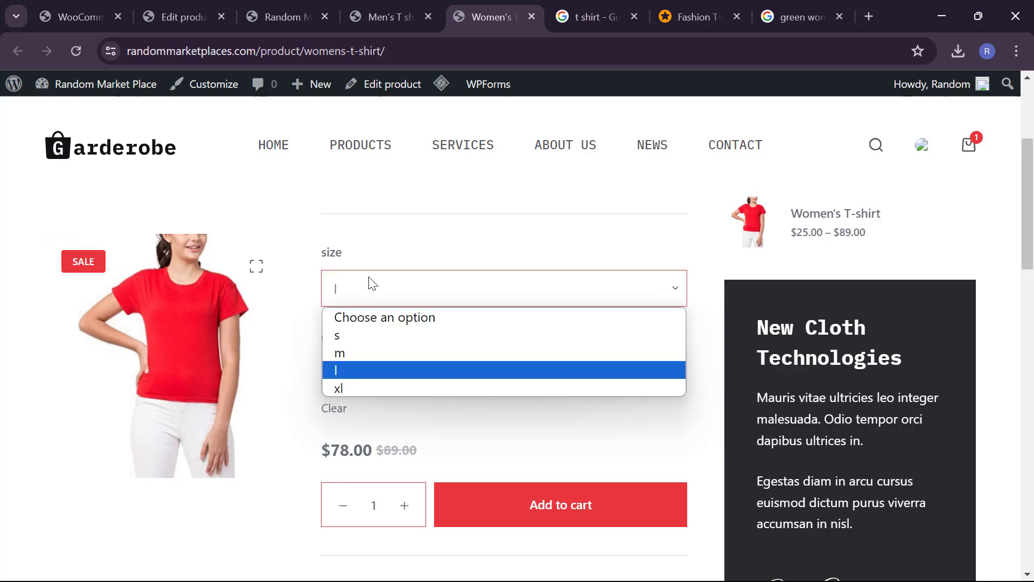
click(356, 352)
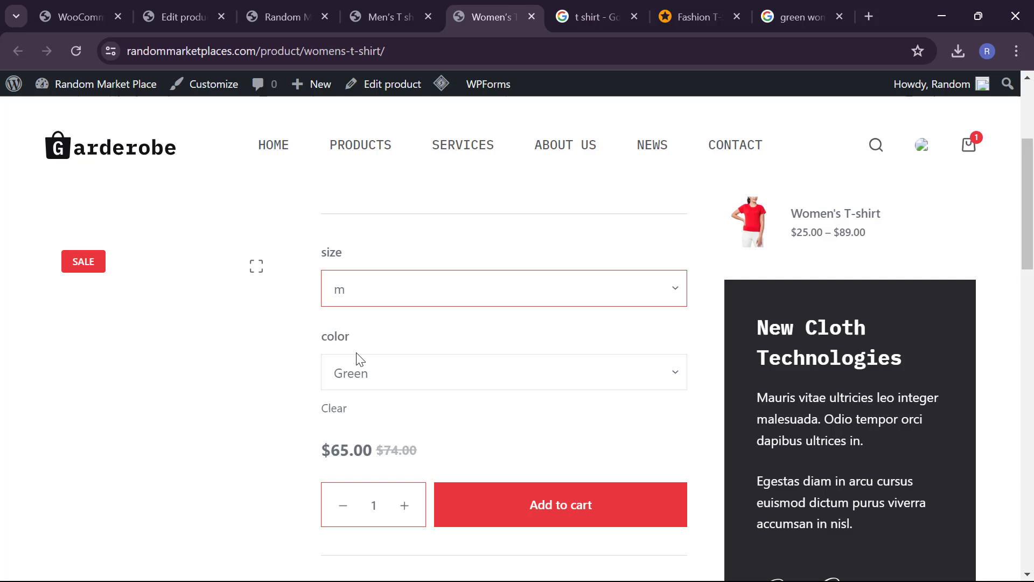
click(370, 381)
click(371, 419)
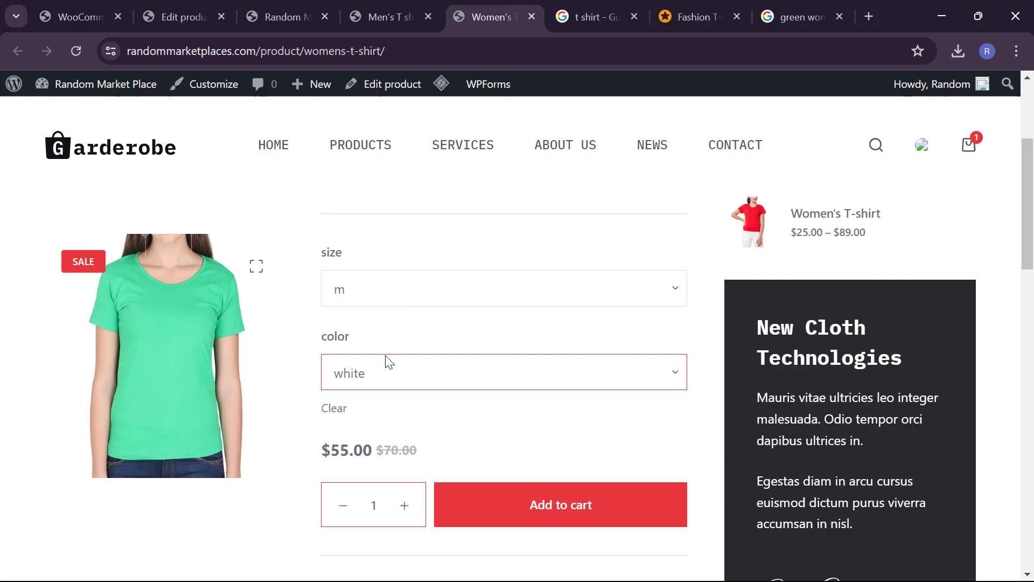
click(388, 361)
click(391, 419)
click(402, 294)
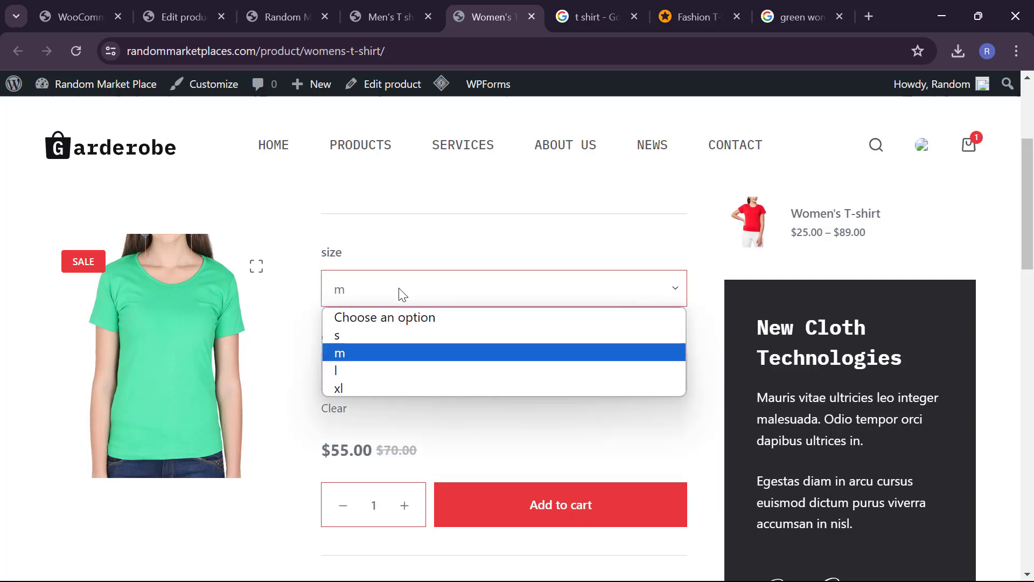
click(399, 336)
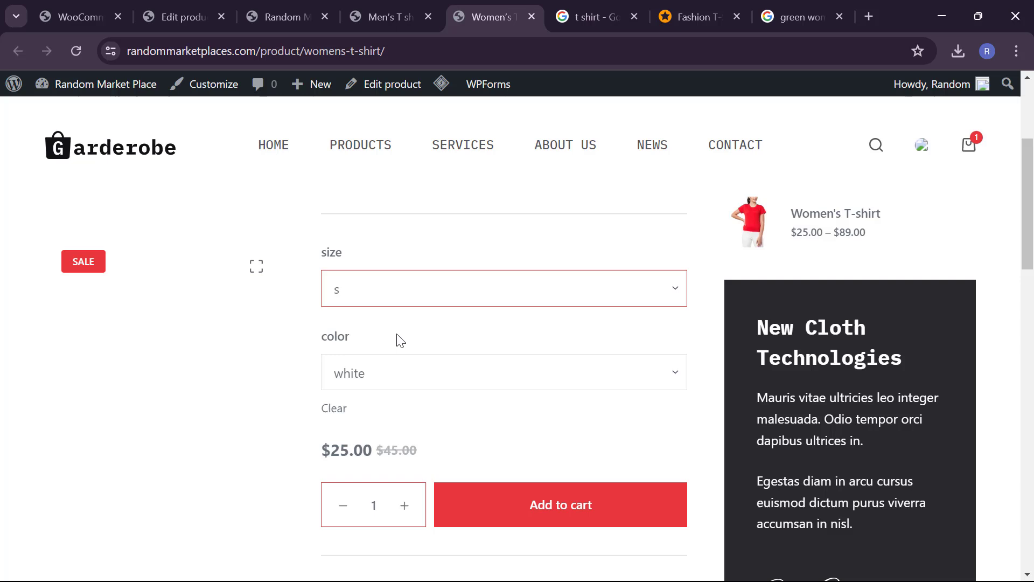
click(399, 375)
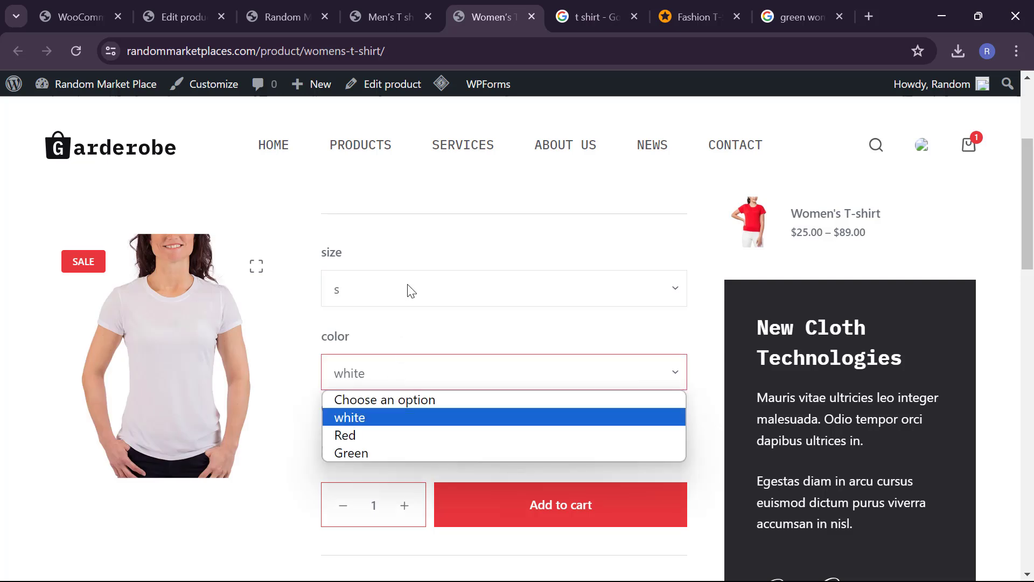
click(409, 289)
click(388, 389)
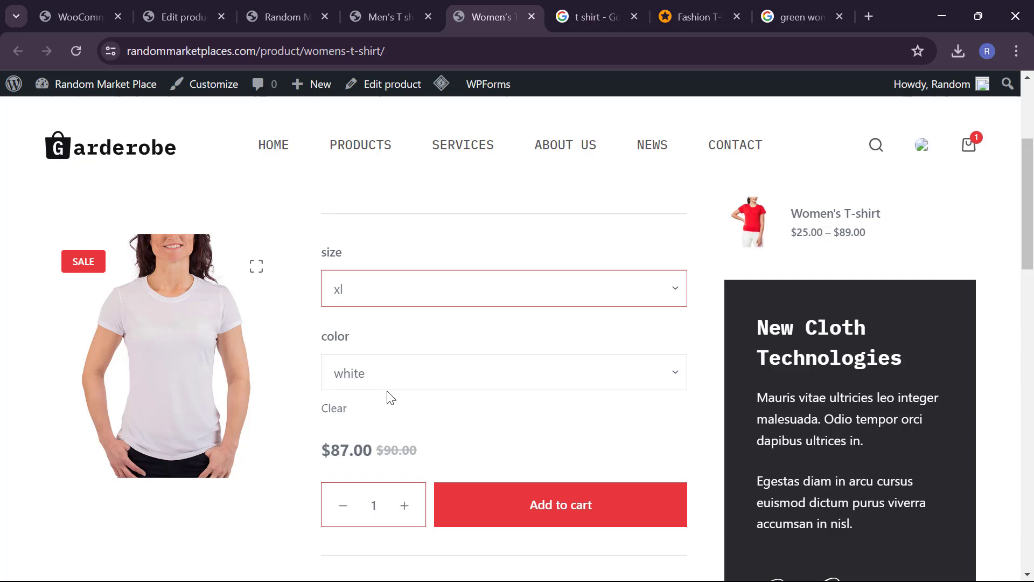
Step: Clear the selections and choose size s in Green, showing the $35.00 sale price
click(335, 414)
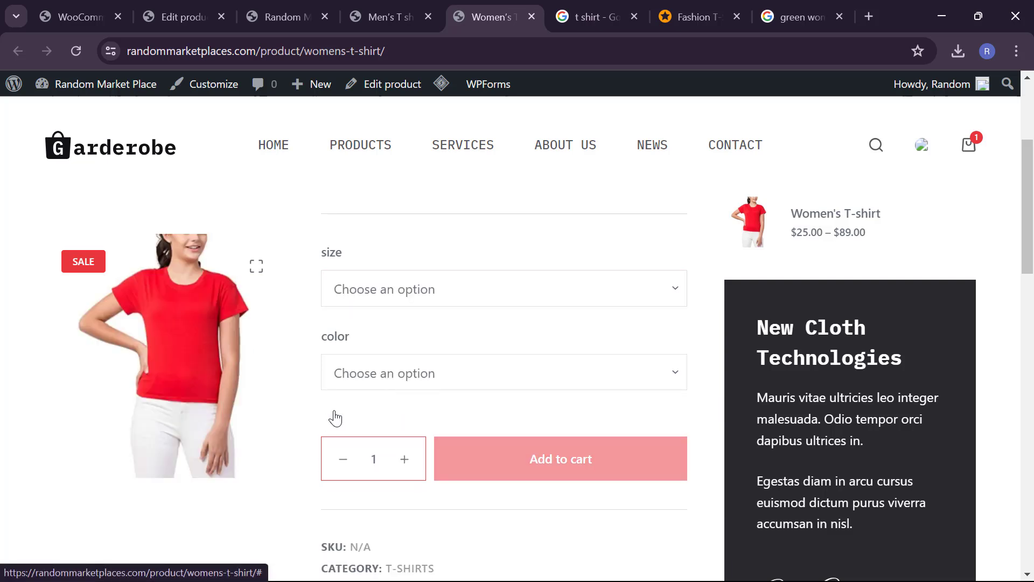
click(411, 295)
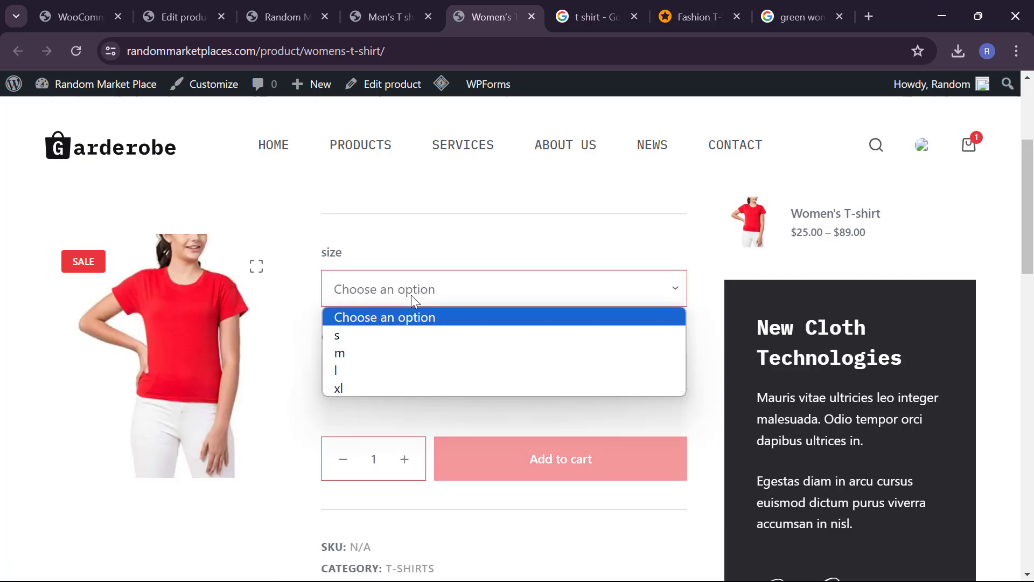
click(404, 332)
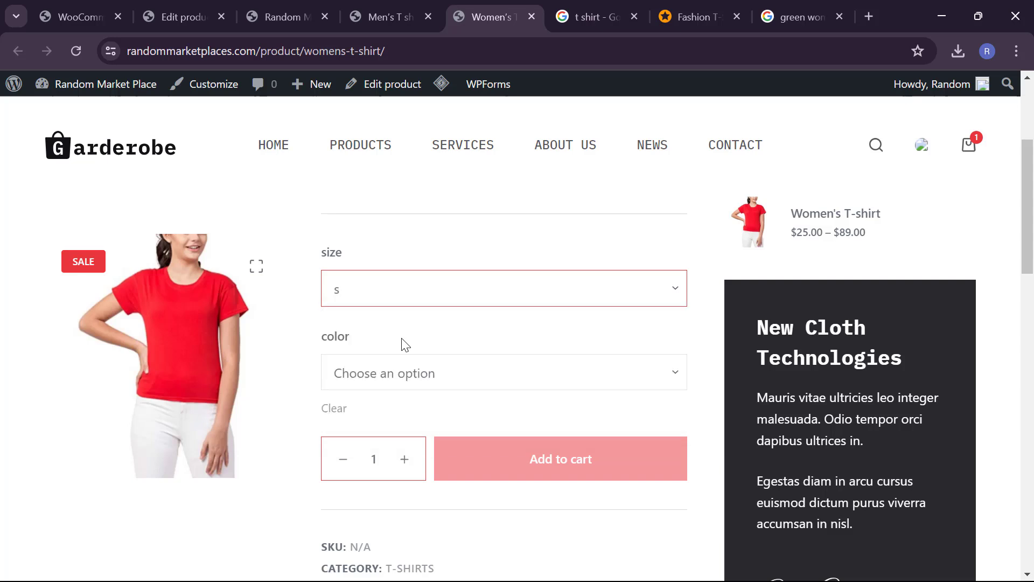
click(404, 378)
click(387, 454)
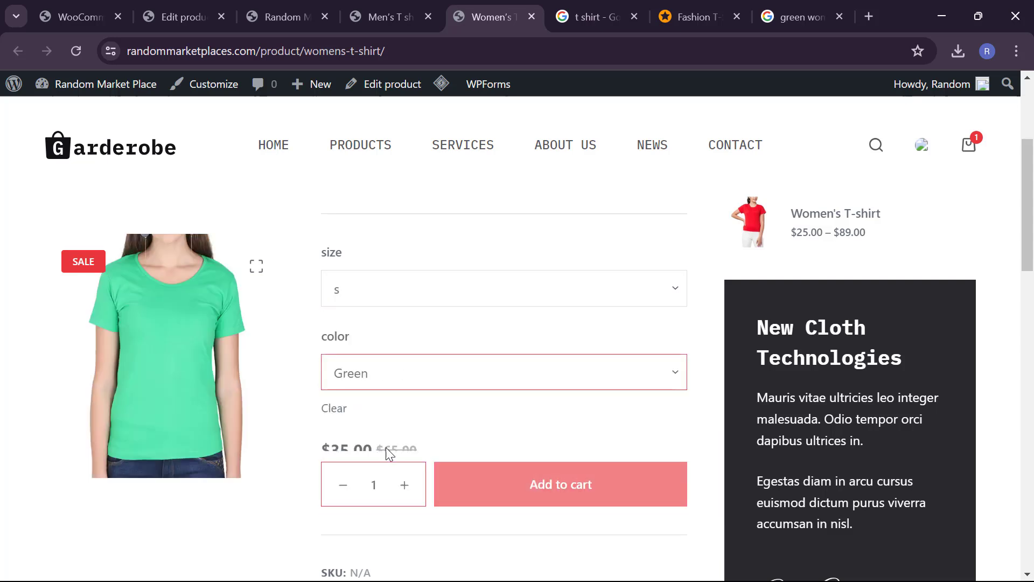
Step: View the Women's T-shirt Additional Information attributes table
scroll(398, 417, down, 1)
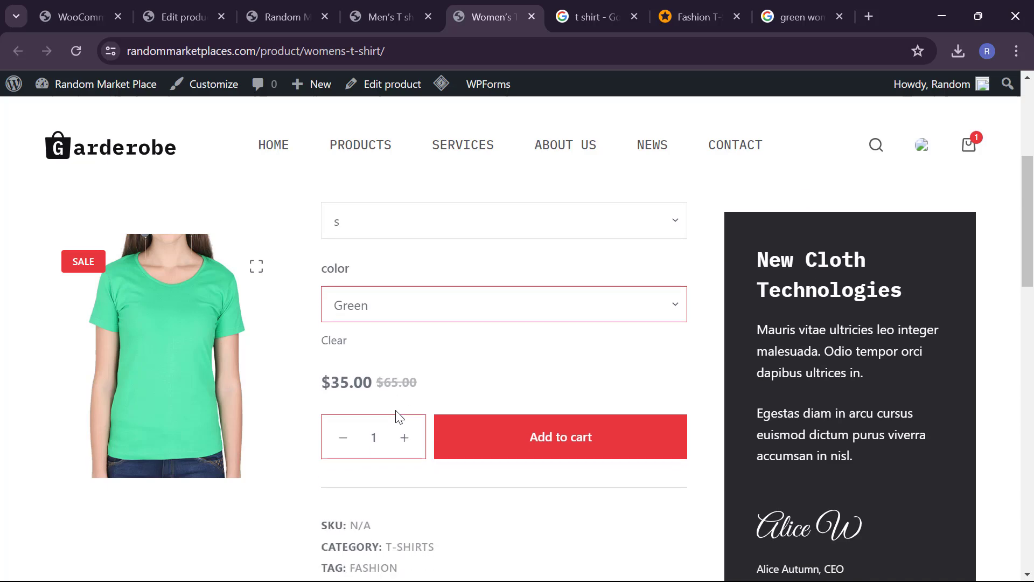
scroll(178, 326, up, 2)
scroll(203, 416, up, 1)
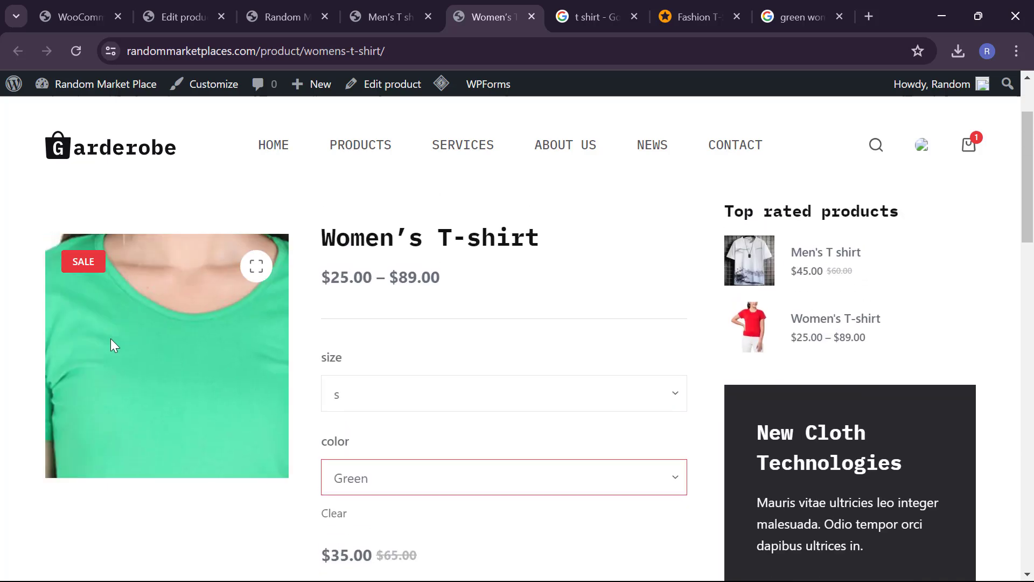
scroll(442, 351, down, 3)
scroll(442, 350, down, 3)
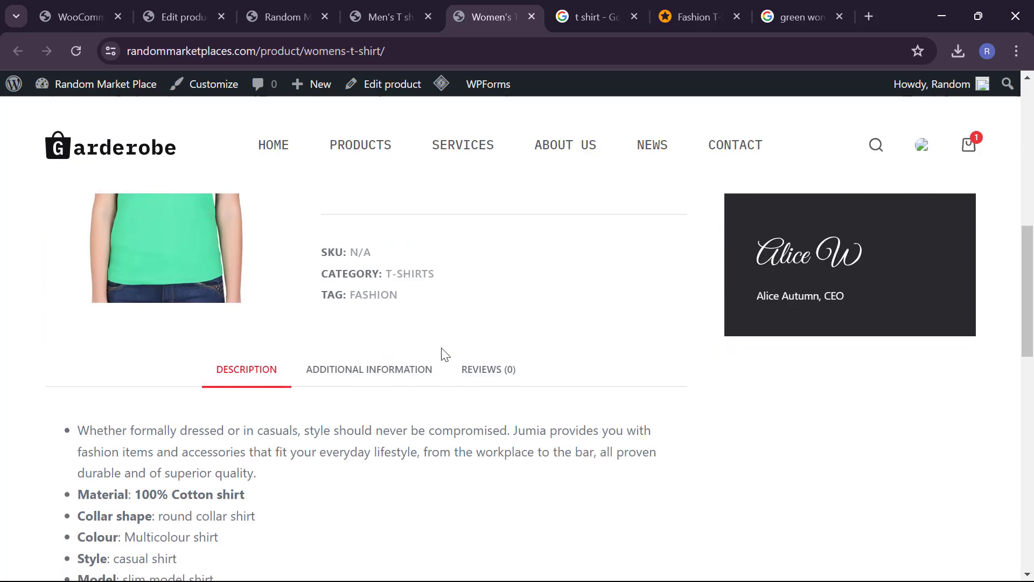
click(399, 370)
scroll(399, 370, down, 2)
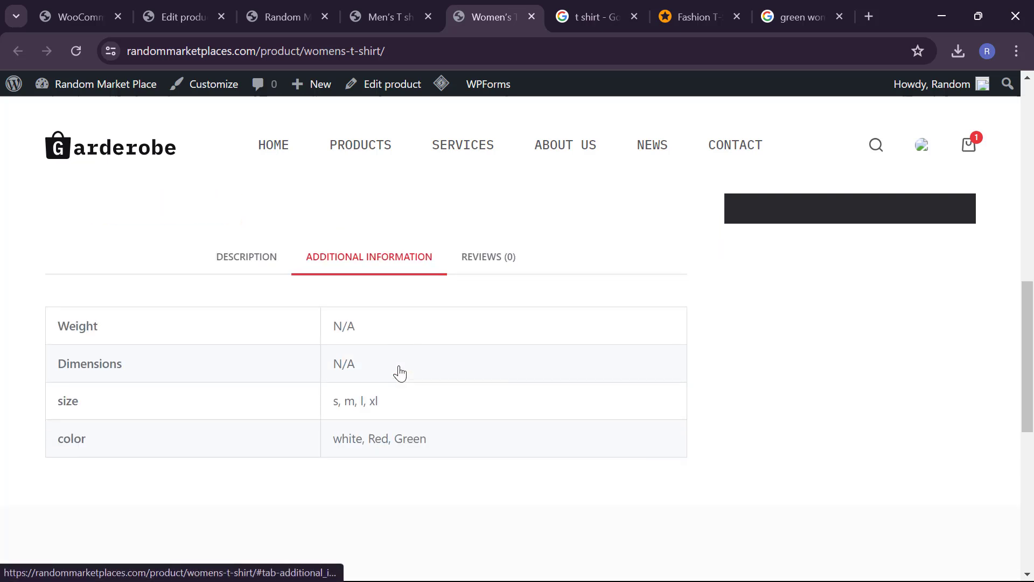
scroll(500, 272, up, 1)
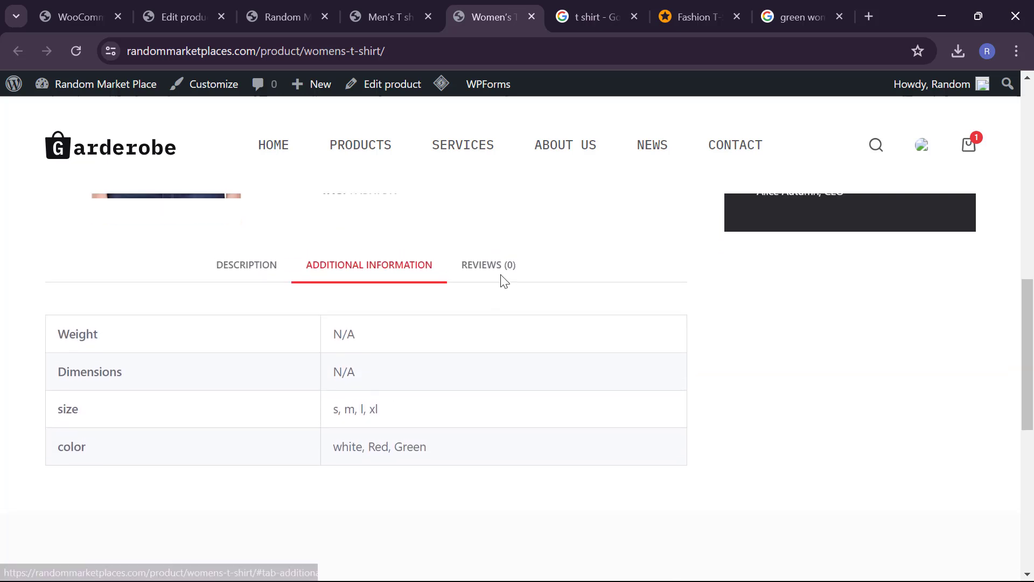
Step: Open the Reviews section and select a four-star rating
click(500, 270)
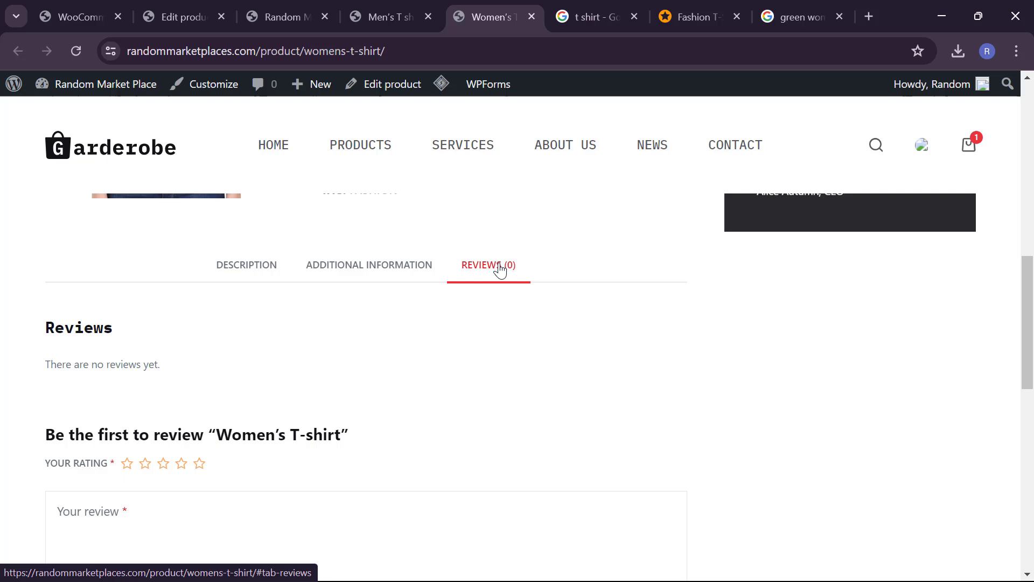
click(418, 276)
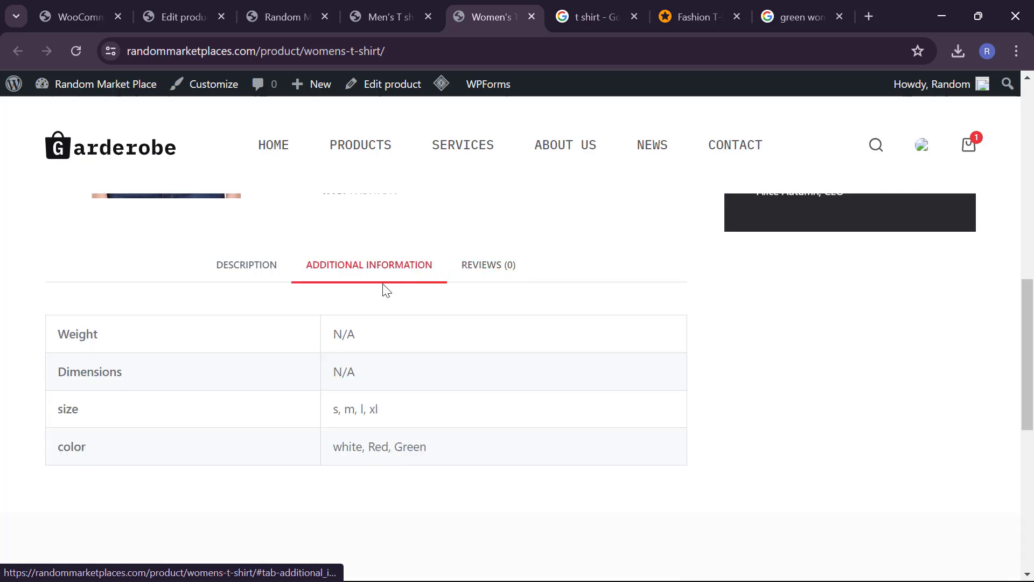
click(459, 278)
scroll(445, 360, down, 2)
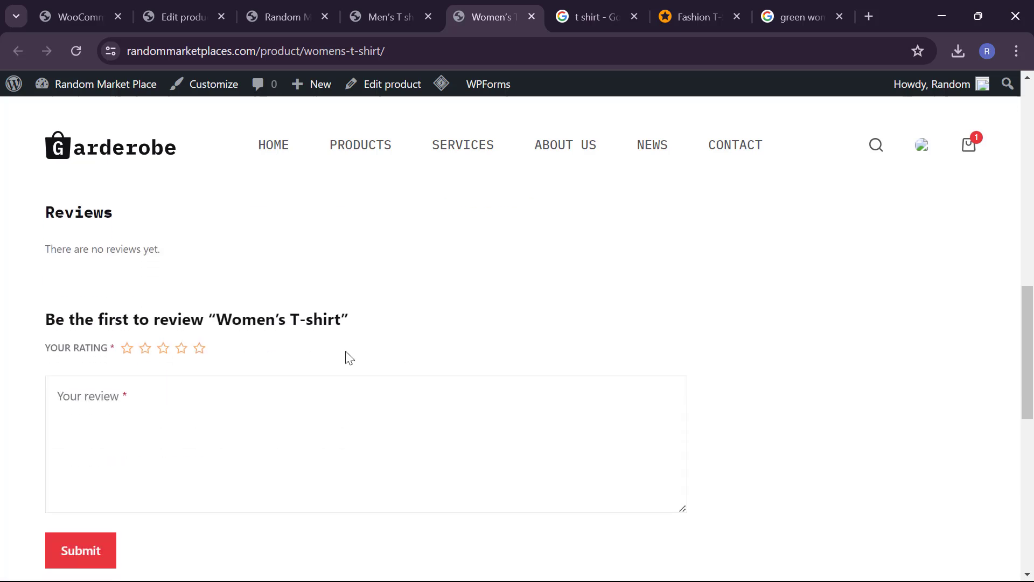
click(181, 347)
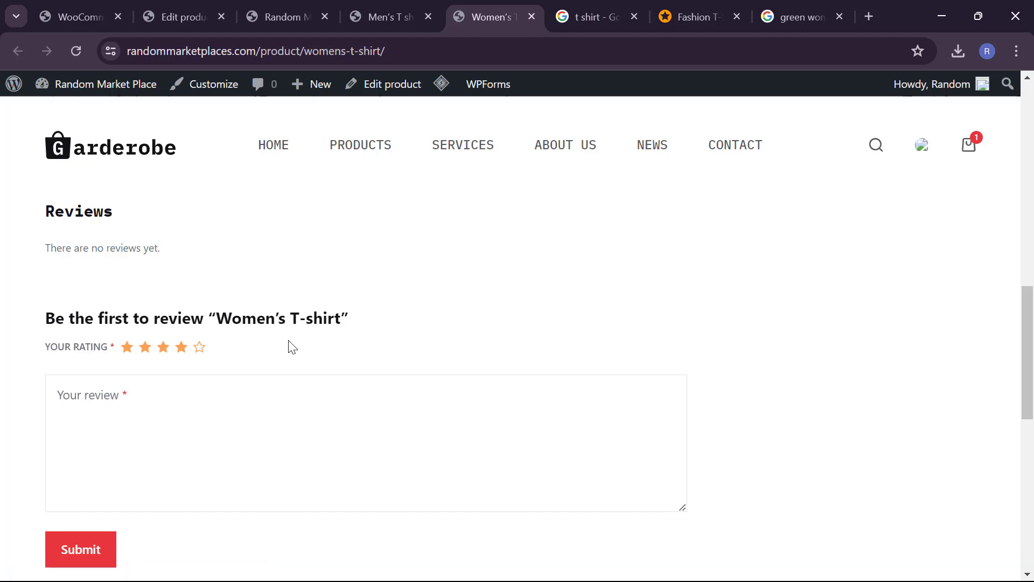
scroll(371, 315, up, 3)
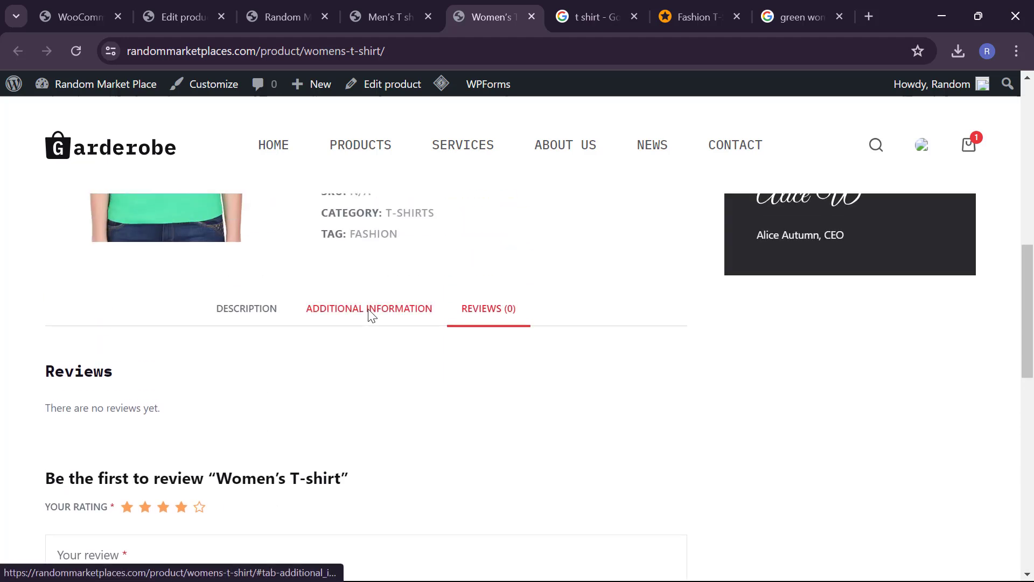
Step: Show the product description, then switch to the Men's T shirt page
click(251, 322)
scroll(251, 322, up, 6)
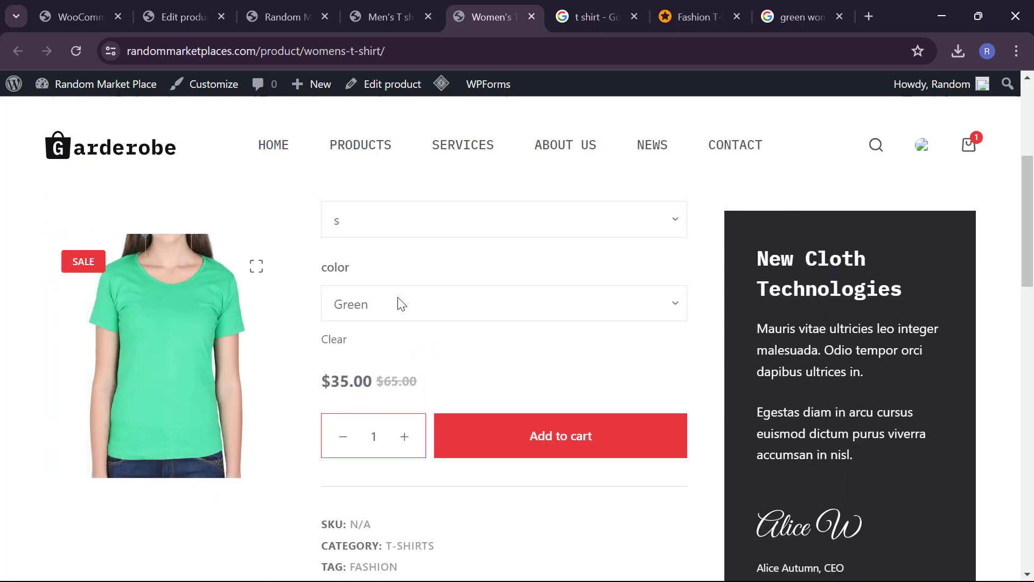
click(406, 12)
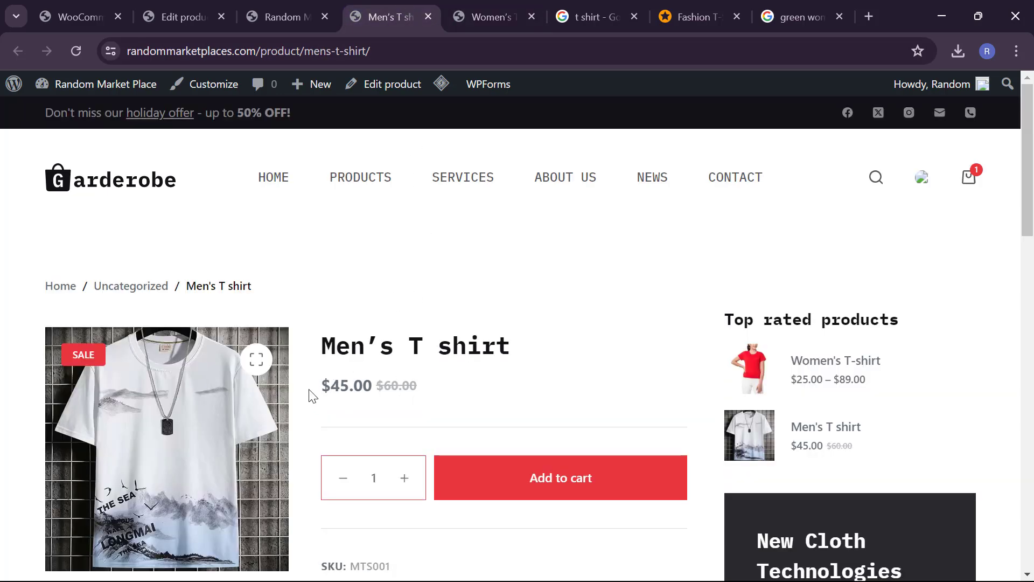
scroll(292, 436, down, 7)
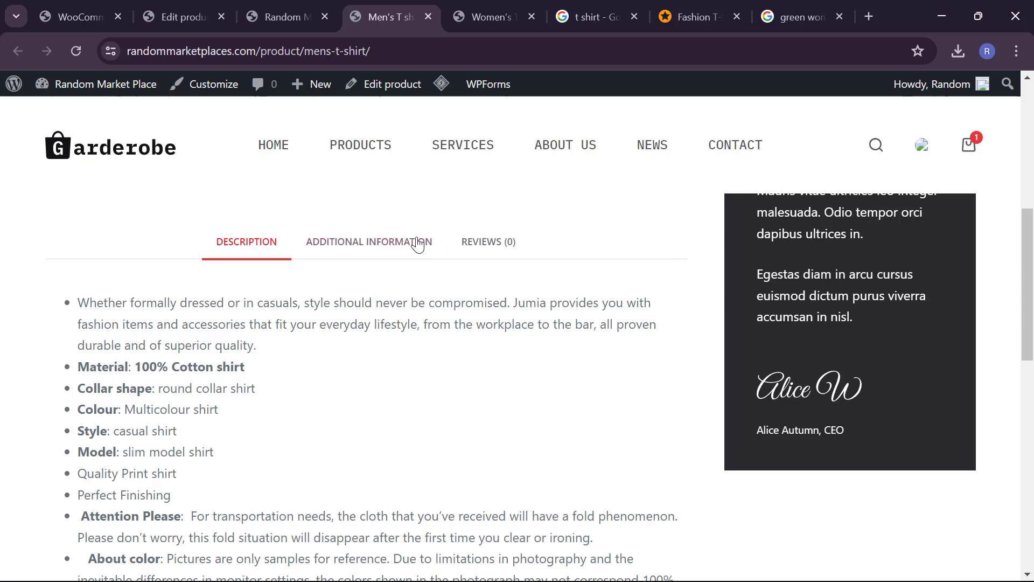
Step: Return to the admin and open WooCommerce Settings on the Payments tab
click(284, 18)
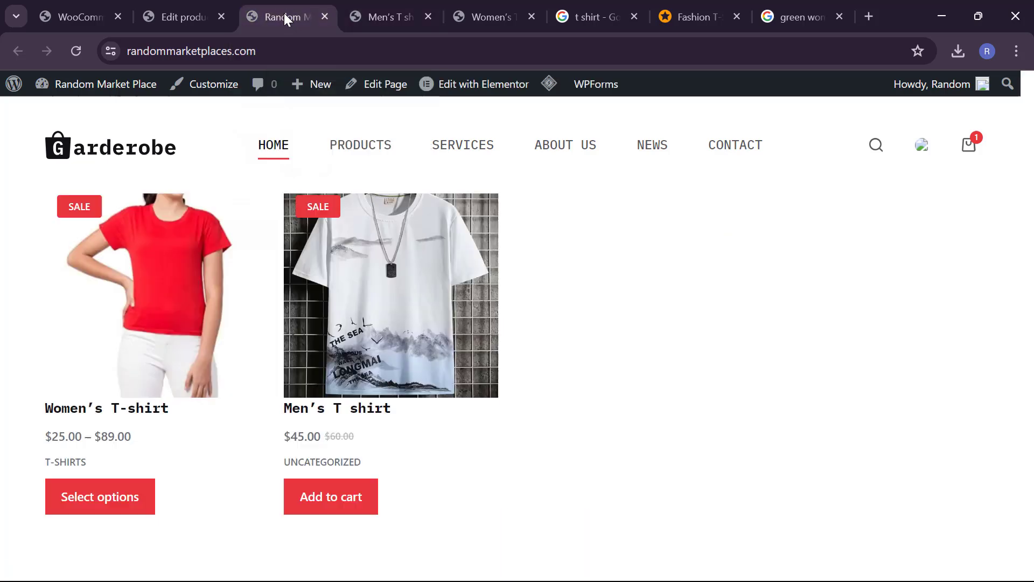
click(198, 7)
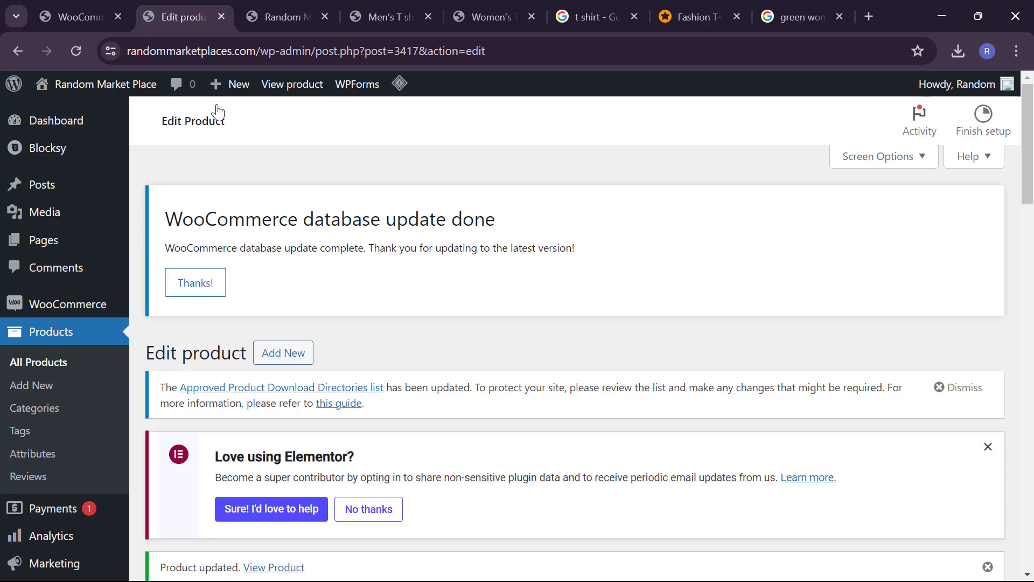
mouse_move(67, 302)
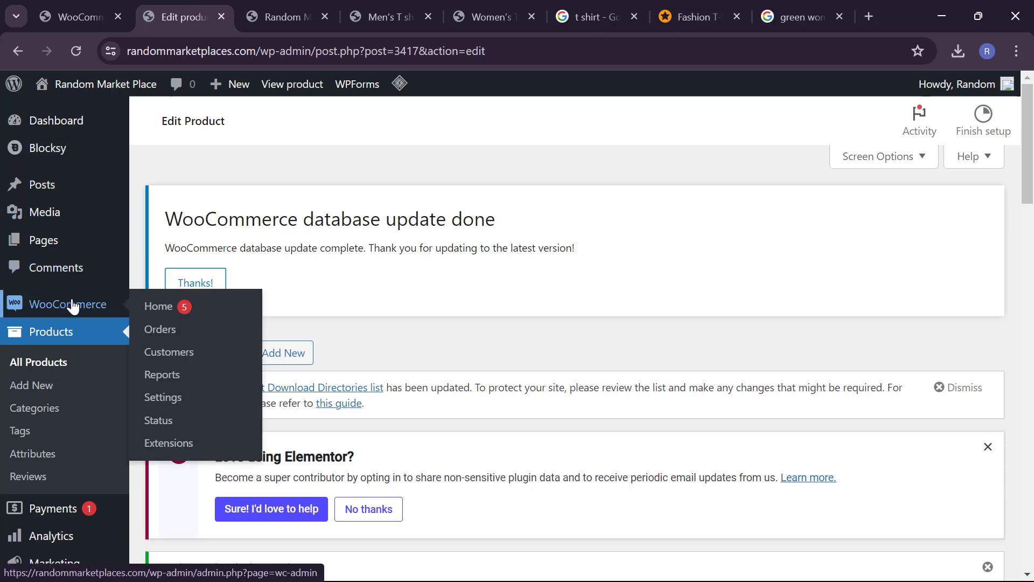
click(181, 402)
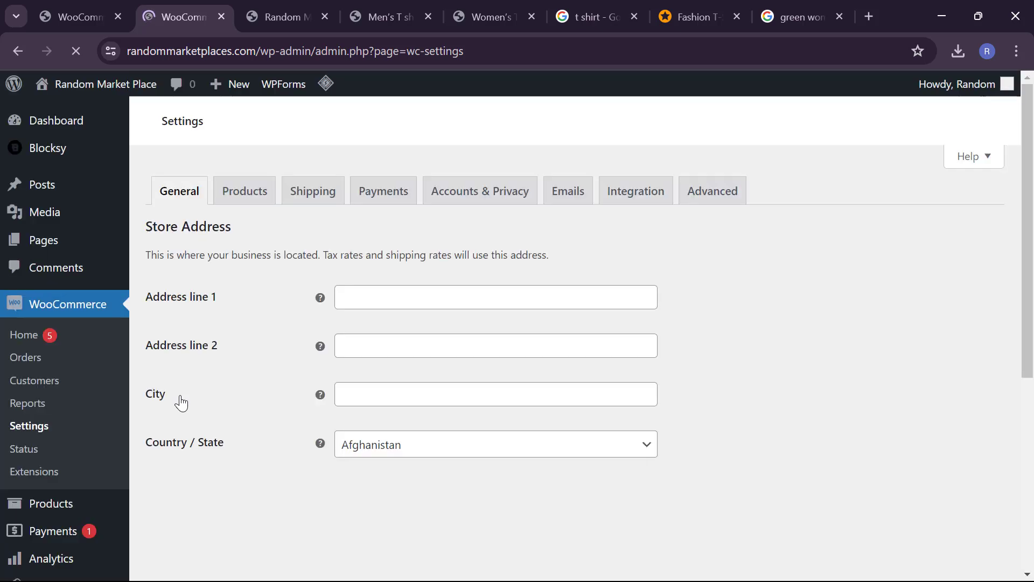
click(387, 196)
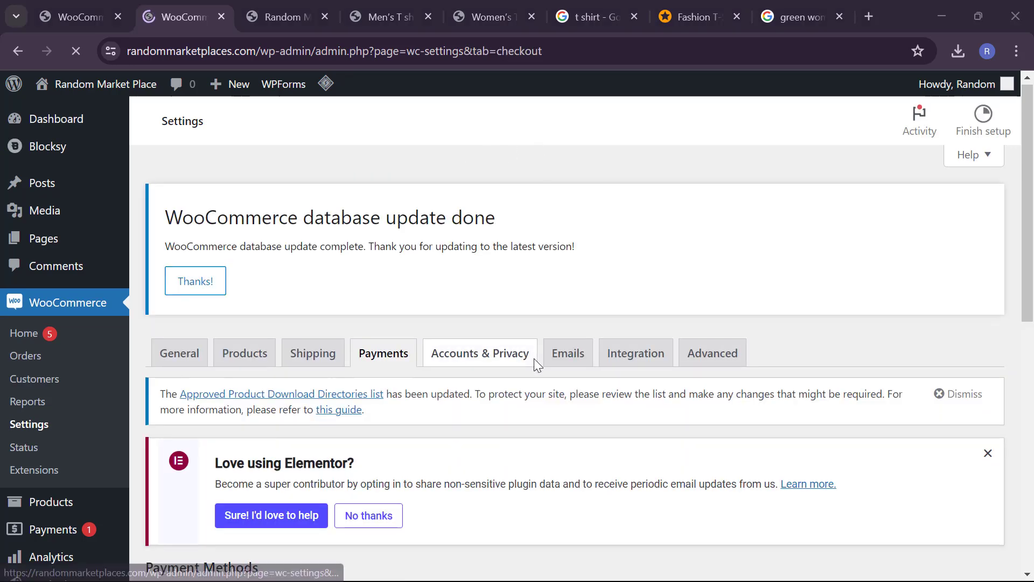
scroll(536, 361, down, 8)
scroll(536, 362, down, 2)
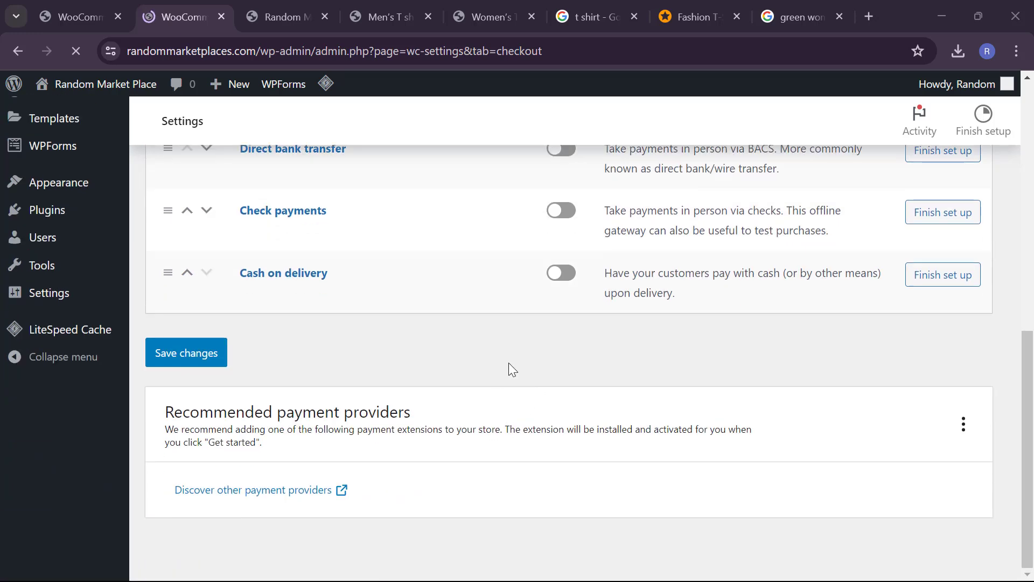
scroll(508, 364, up, 3)
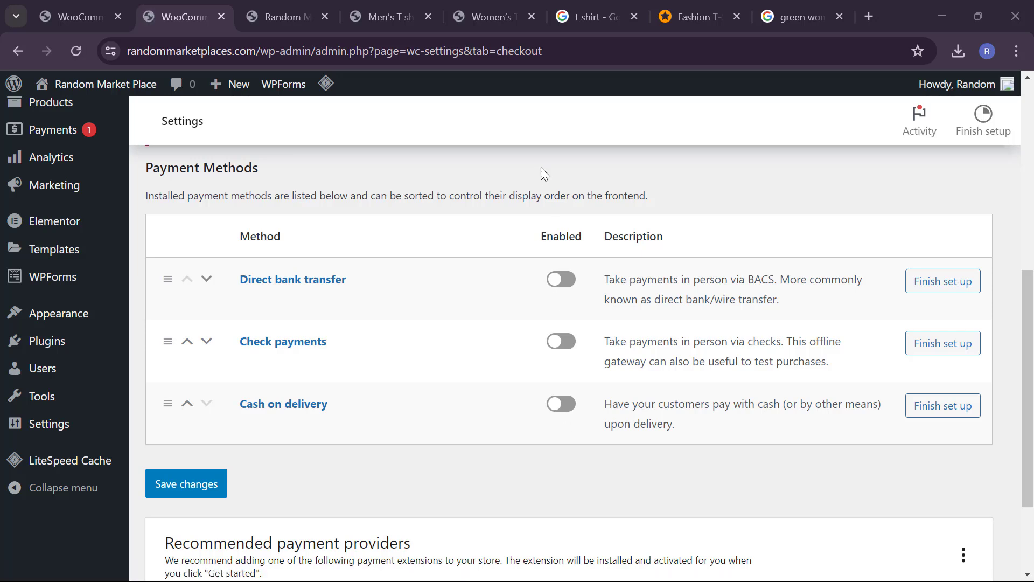
scroll(506, 291, down, 1)
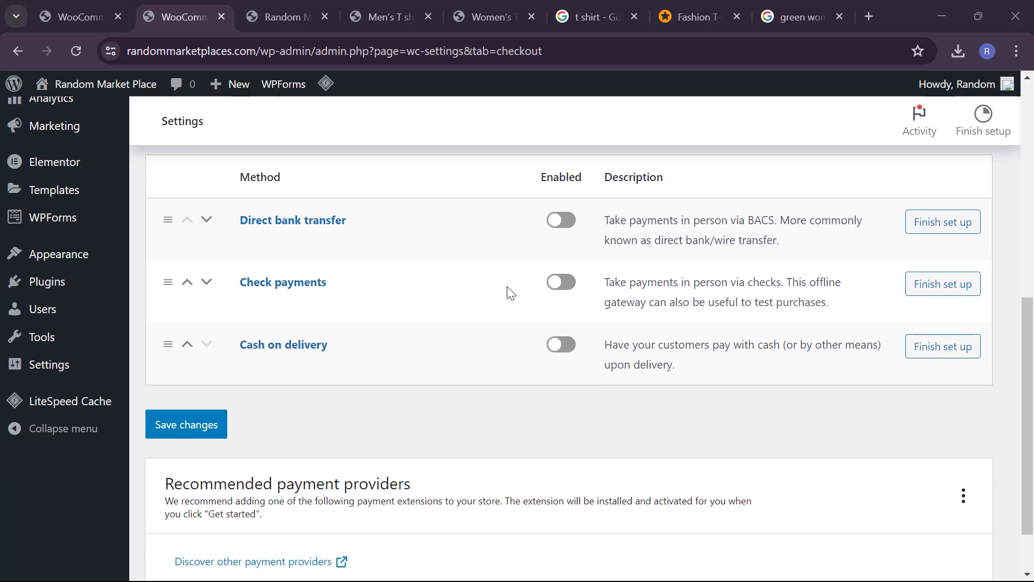
scroll(511, 293, down, 1)
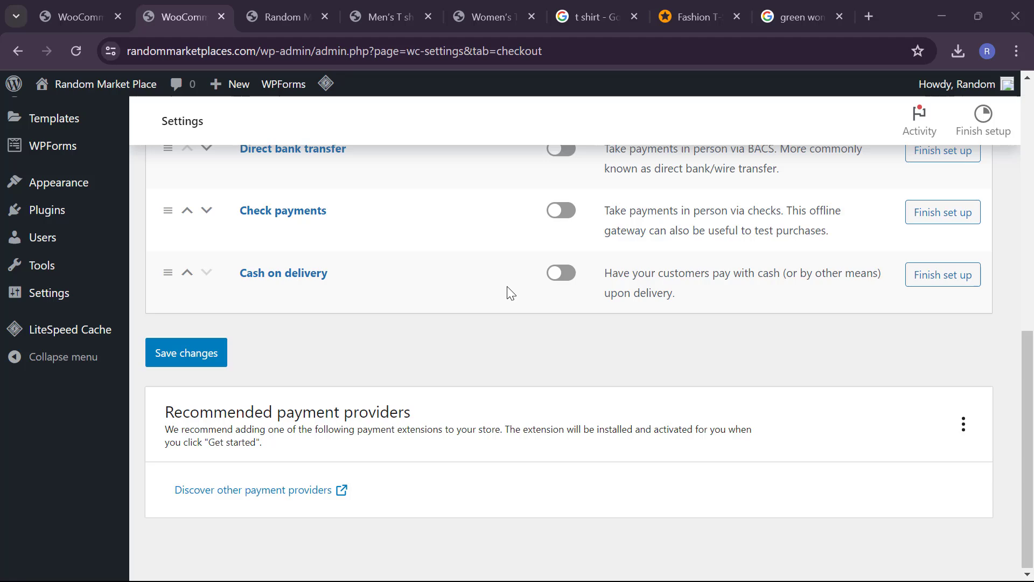
scroll(512, 293, up, 2)
scroll(511, 293, up, 1)
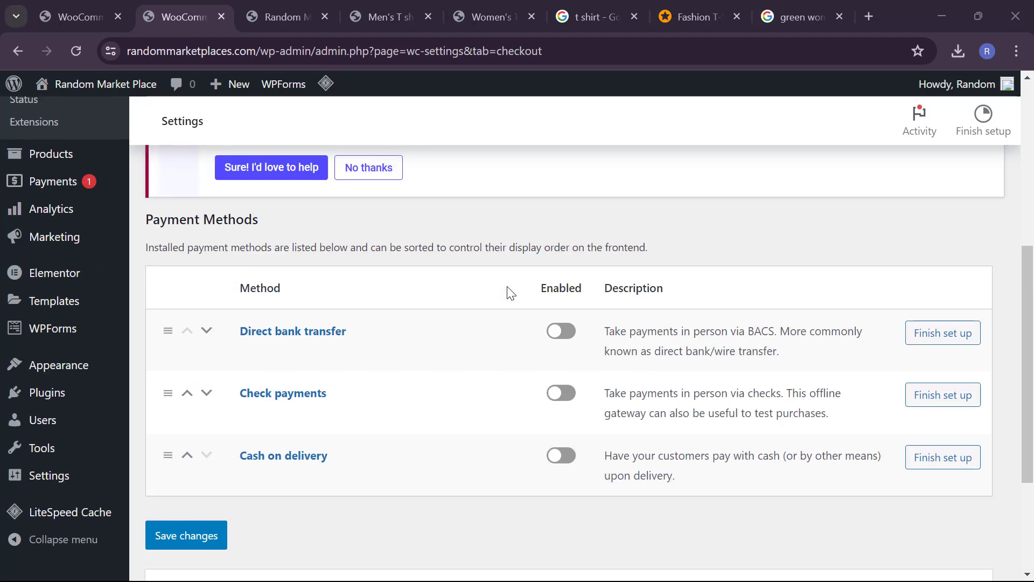
scroll(511, 294, up, 1)
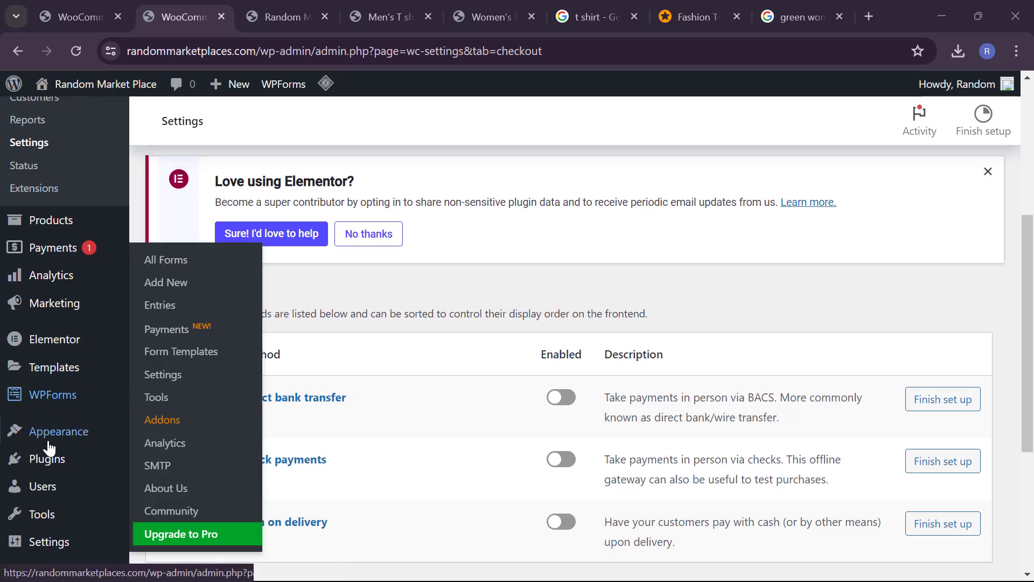
scroll(46, 452, down, 1)
mouse_move(53, 395)
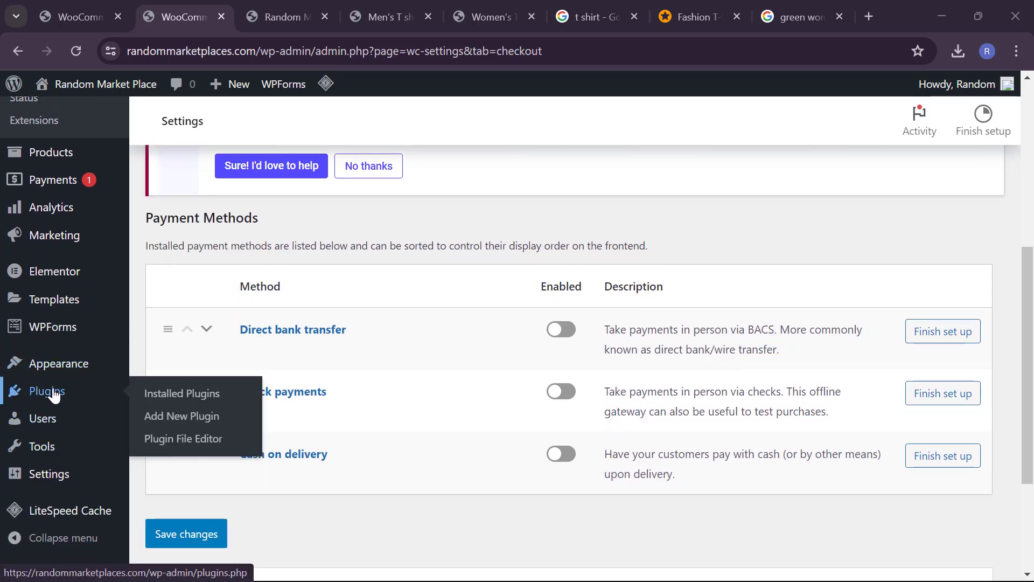
Step: Open the Add New Plugin page in a new browser tab
right_click(160, 416)
click(225, 220)
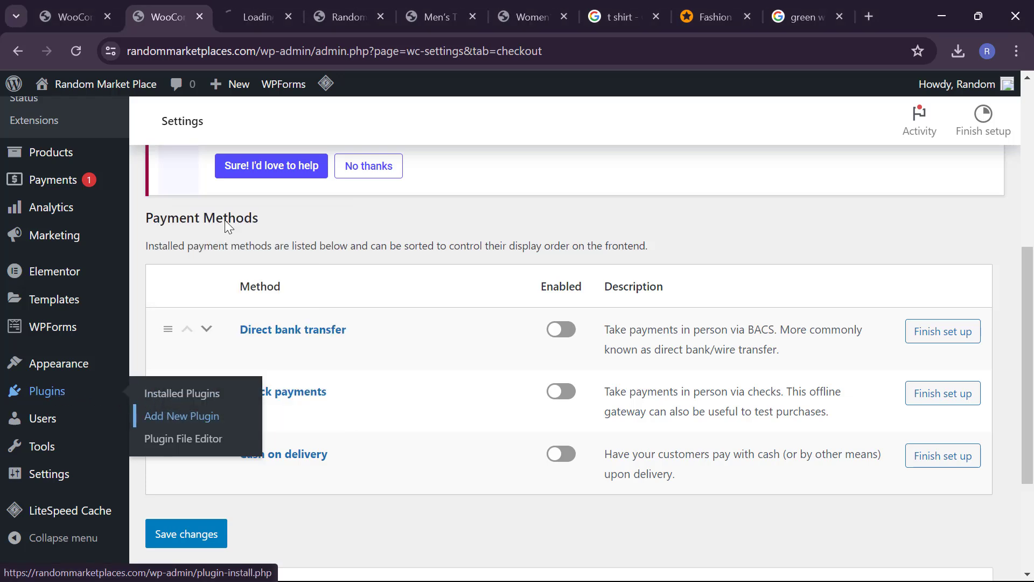
click(263, 12)
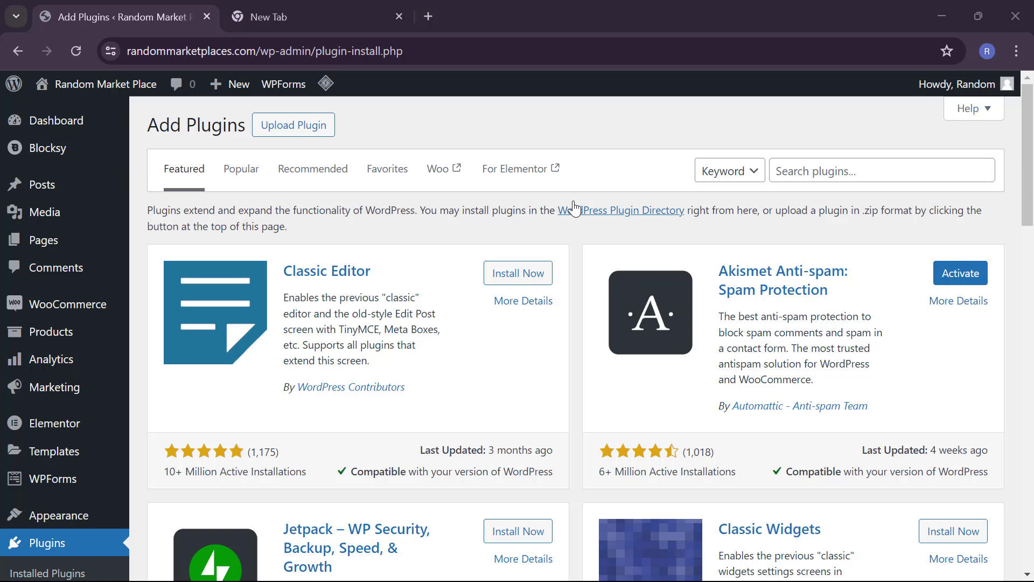
Step: Search plugins for 'paystack' and browse the 48 results
click(844, 173)
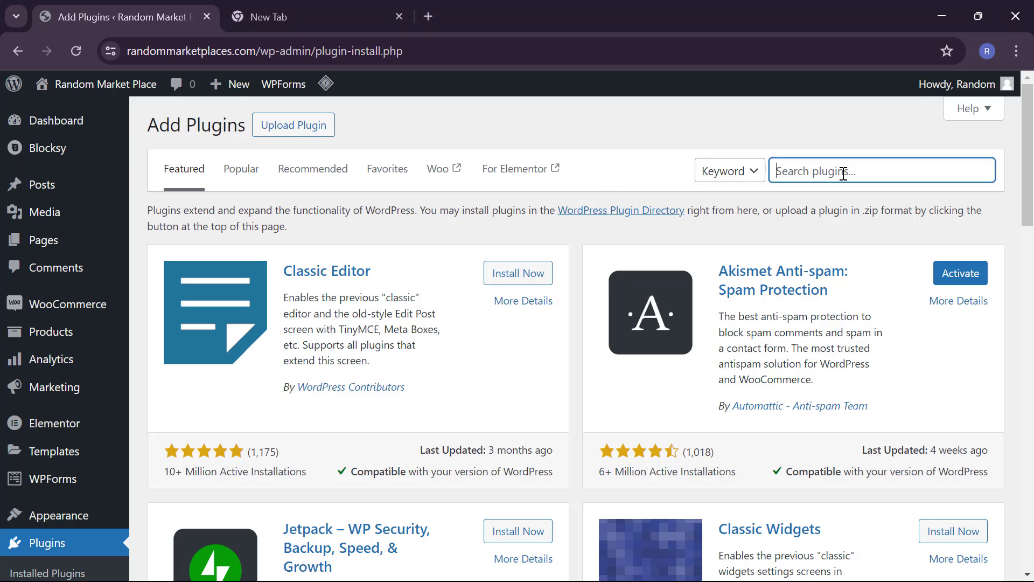
text(paystack)
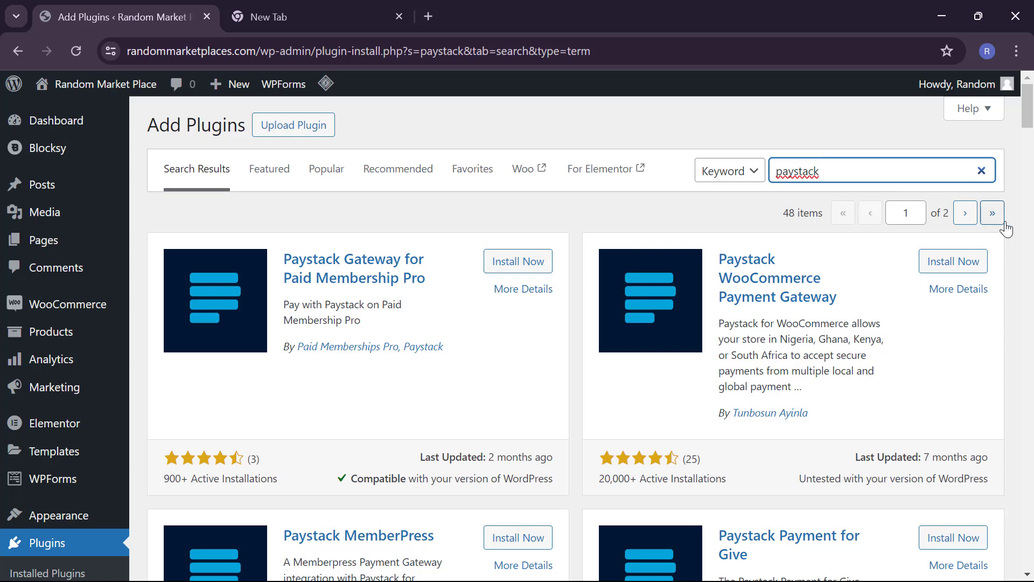
scroll(896, 450, down, 3)
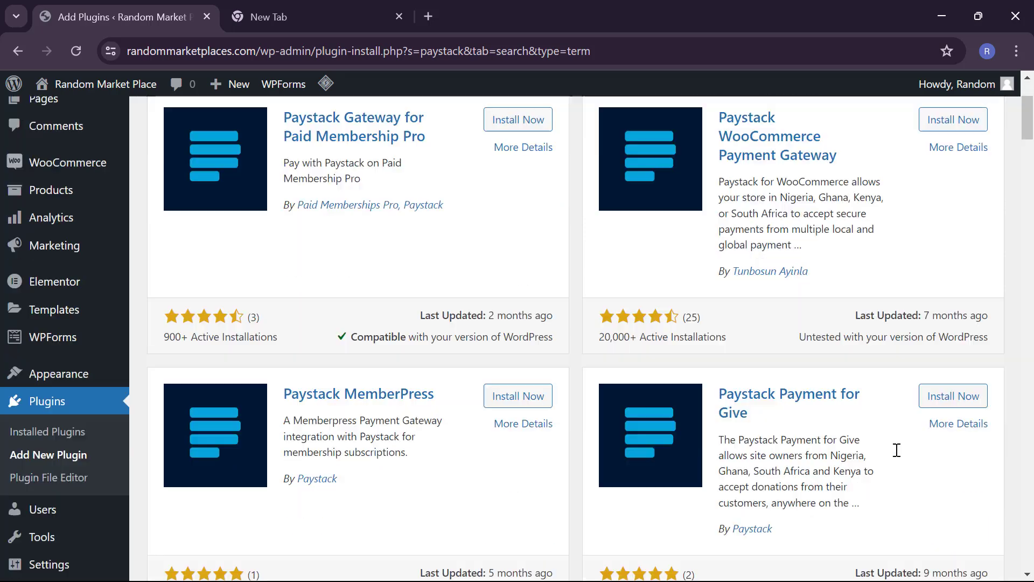
scroll(897, 450, down, 1)
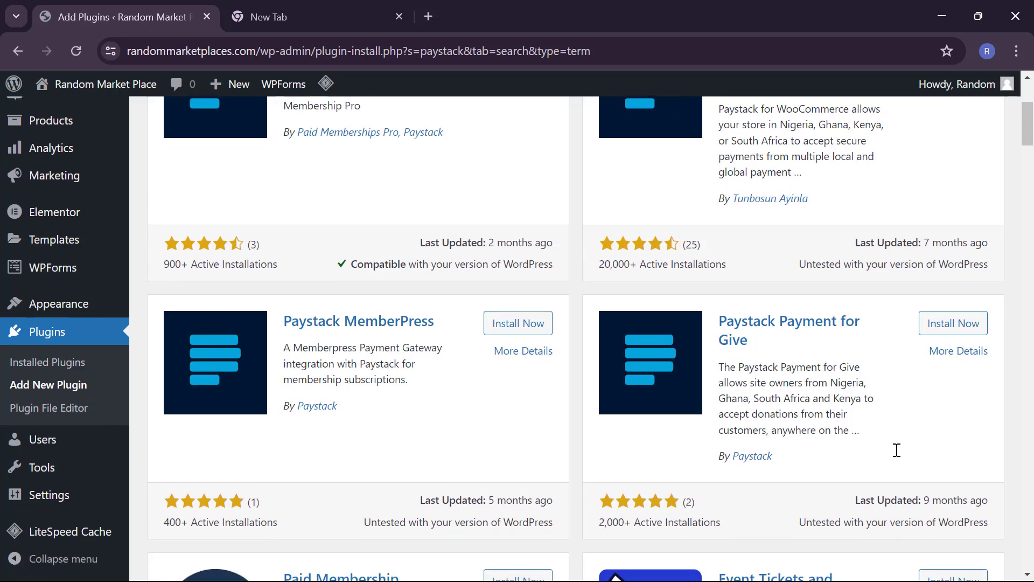
scroll(896, 450, up, 1)
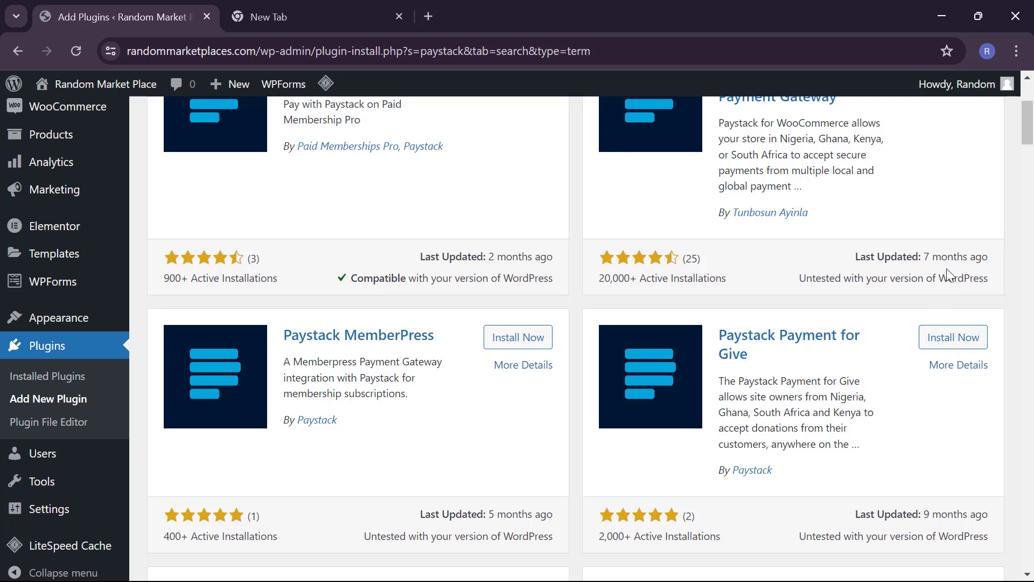
scroll(946, 273, up, 2)
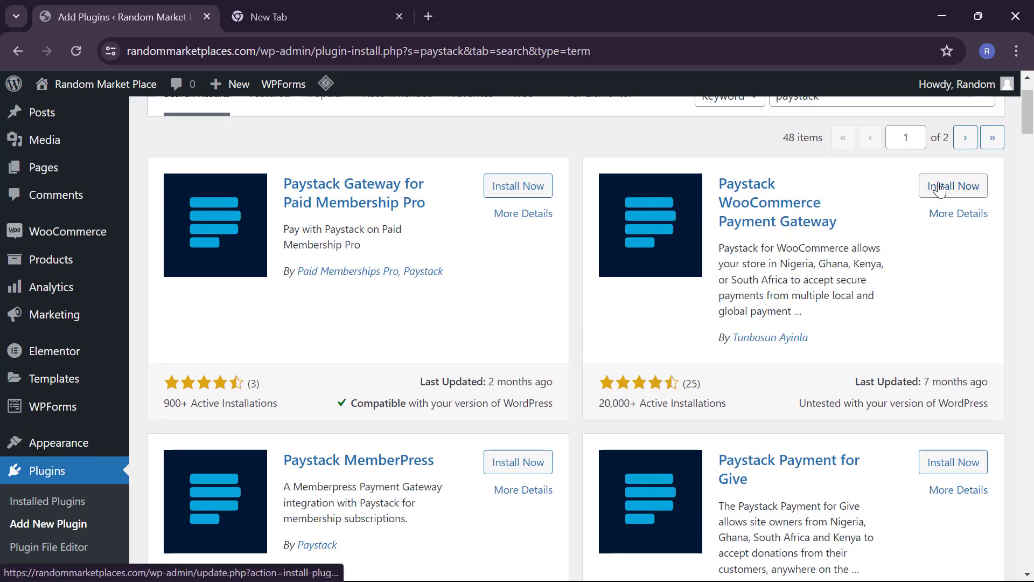
Step: Install and activate the Paystack WooCommerce Payment Gateway plugin, leaving 6 of 8 plugins active
click(940, 189)
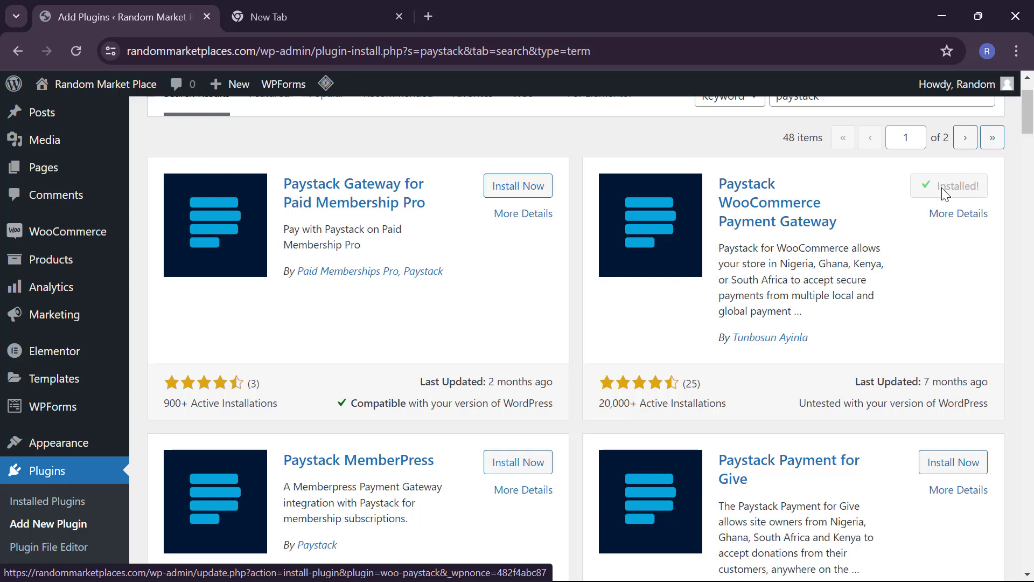
click(948, 191)
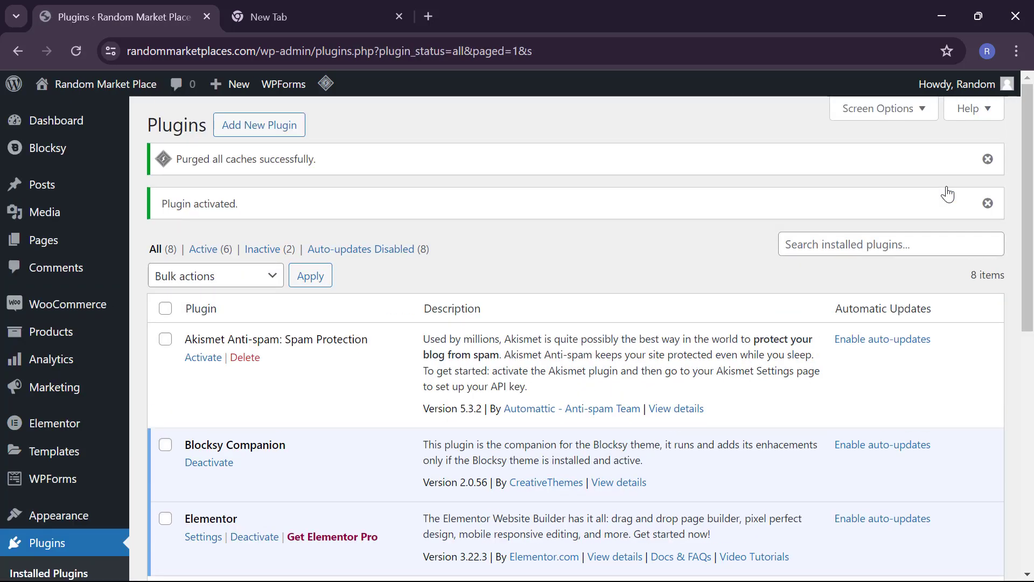
scroll(867, 376, down, 8)
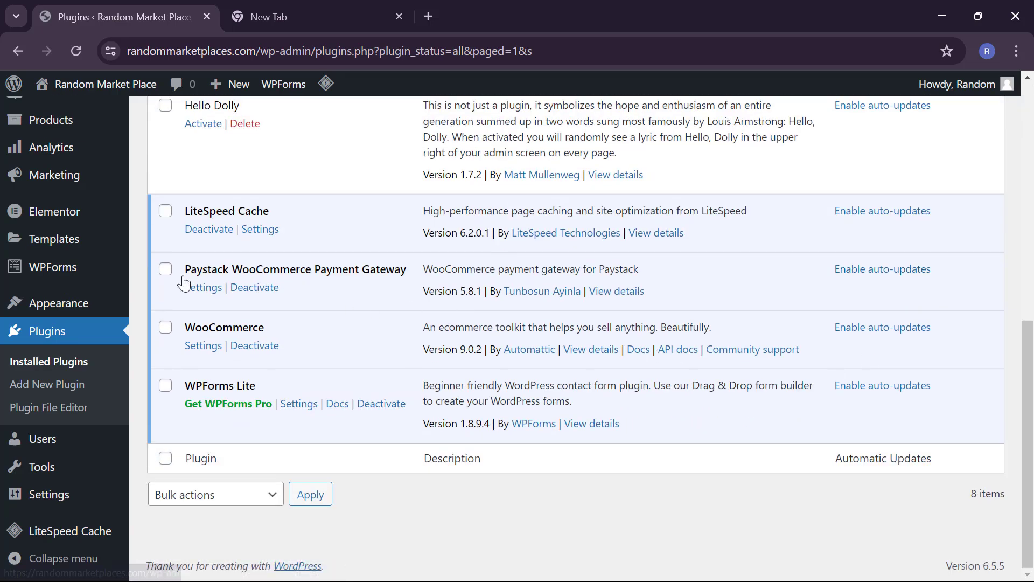
mouse_move(62, 211)
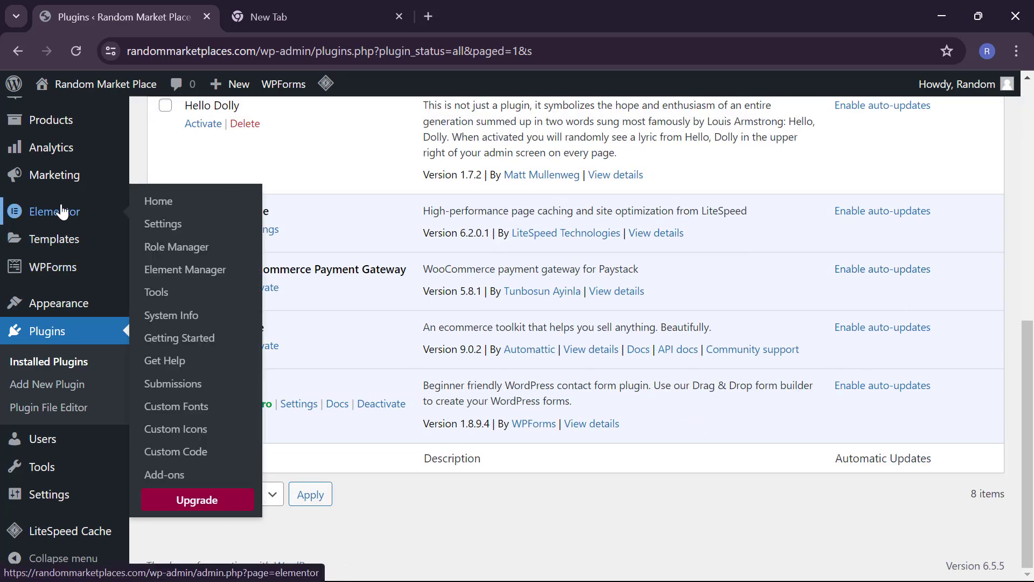
scroll(54, 234, up, 3)
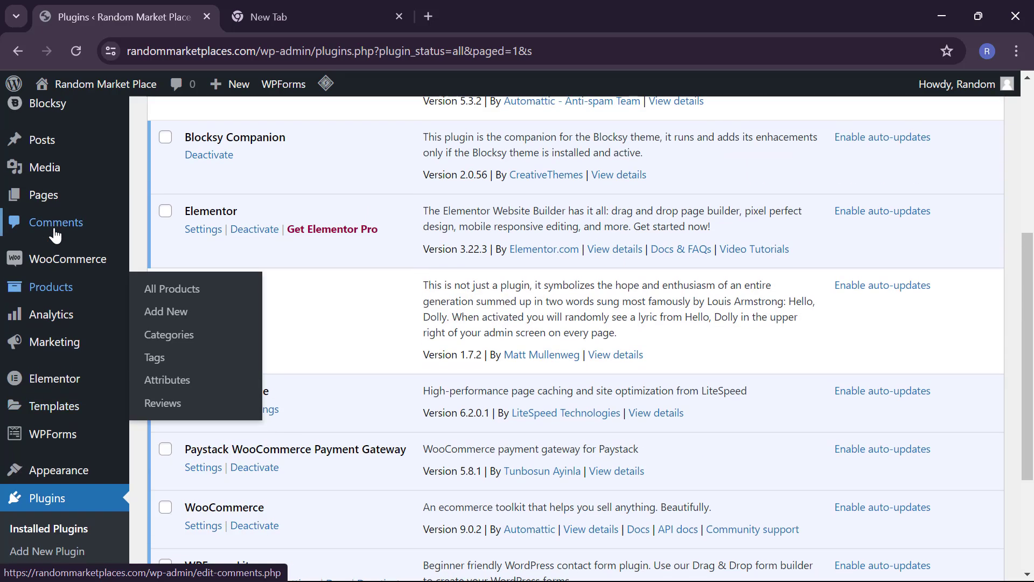
scroll(53, 235, up, 3)
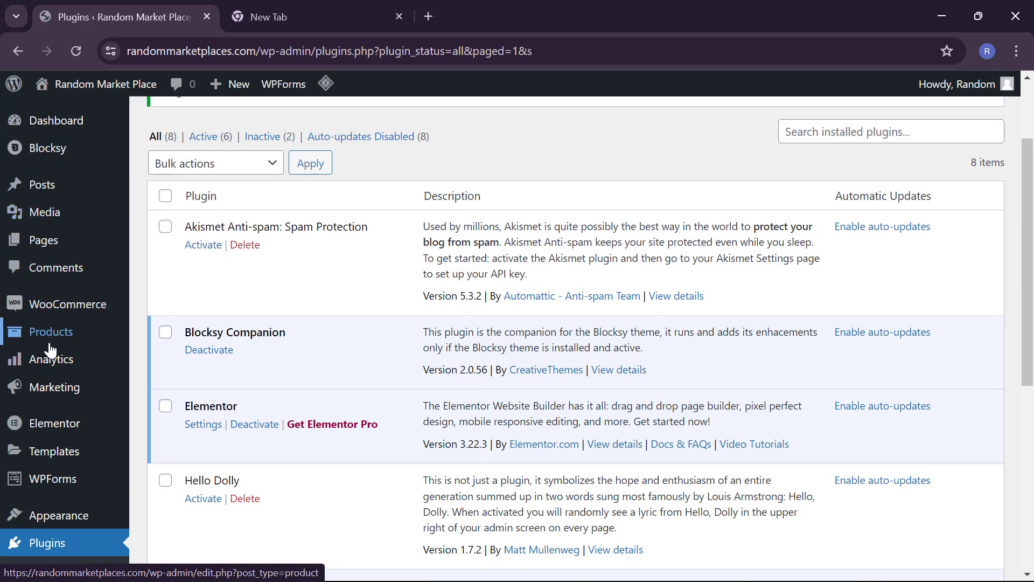
mouse_move(50, 312)
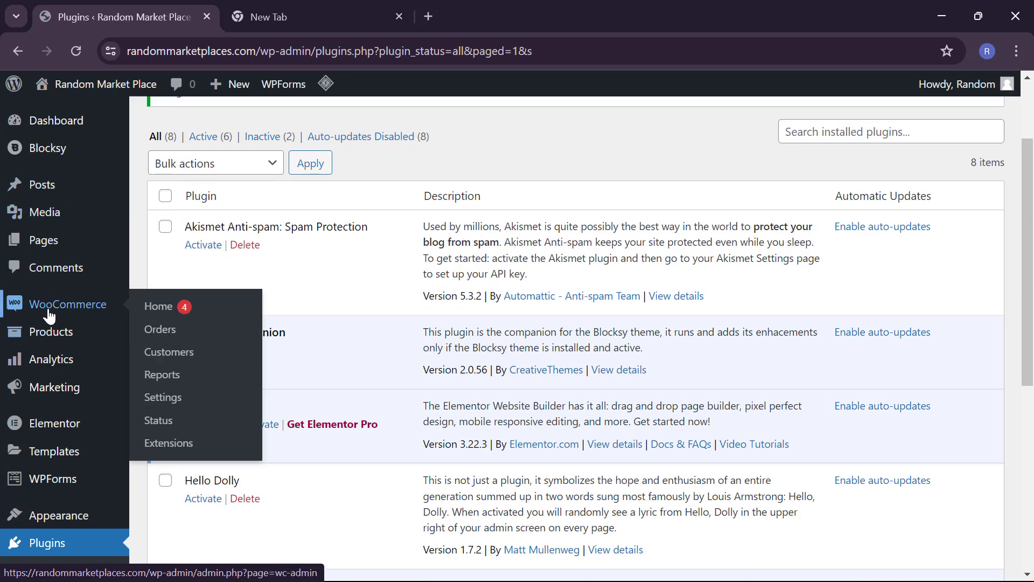
Step: In WooCommerce Settings > Payments, switch on the Paystack – Debit/Credit Cards toggle
click(162, 398)
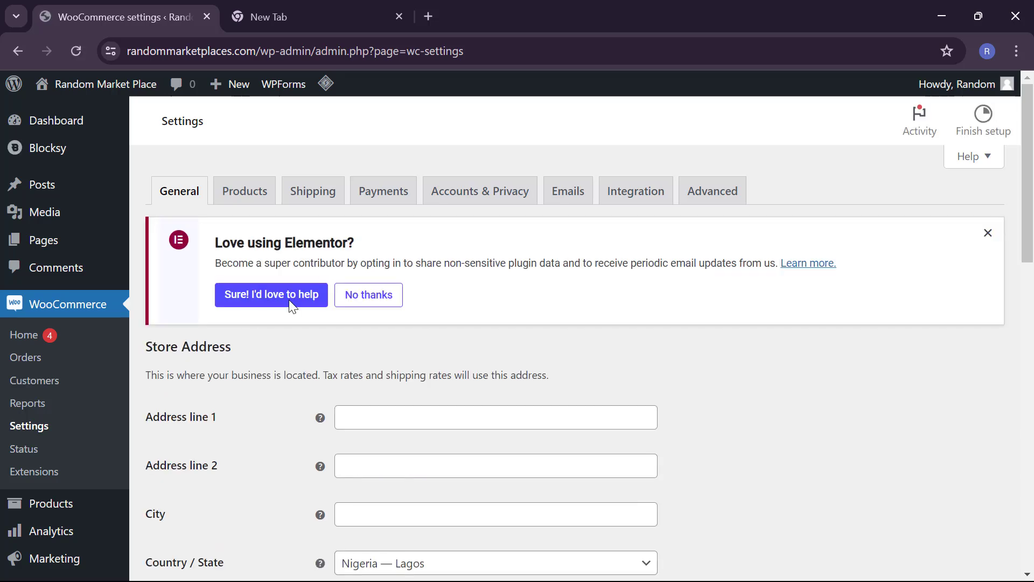
click(383, 197)
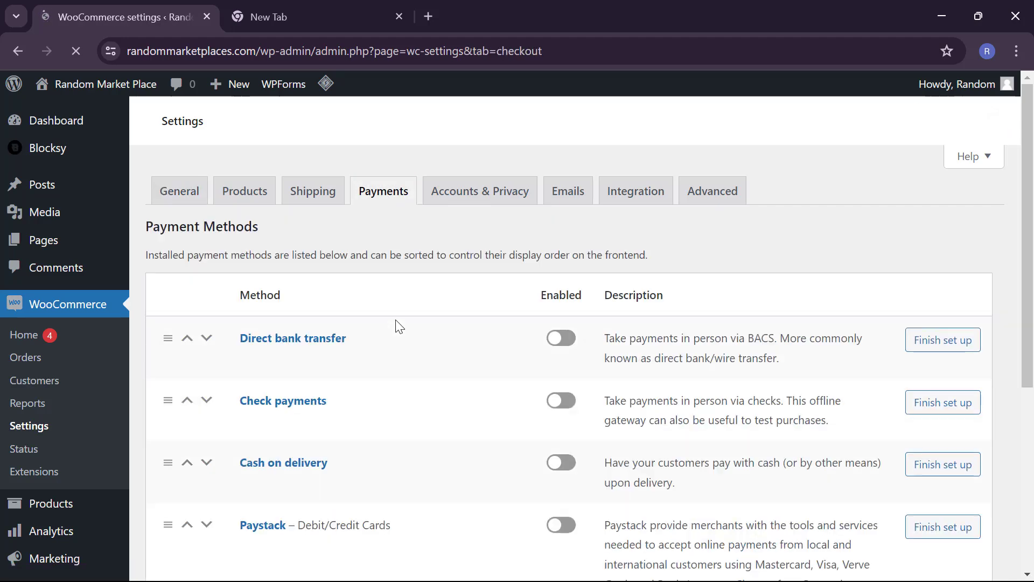
scroll(396, 324, down, 3)
scroll(360, 468, down, 3)
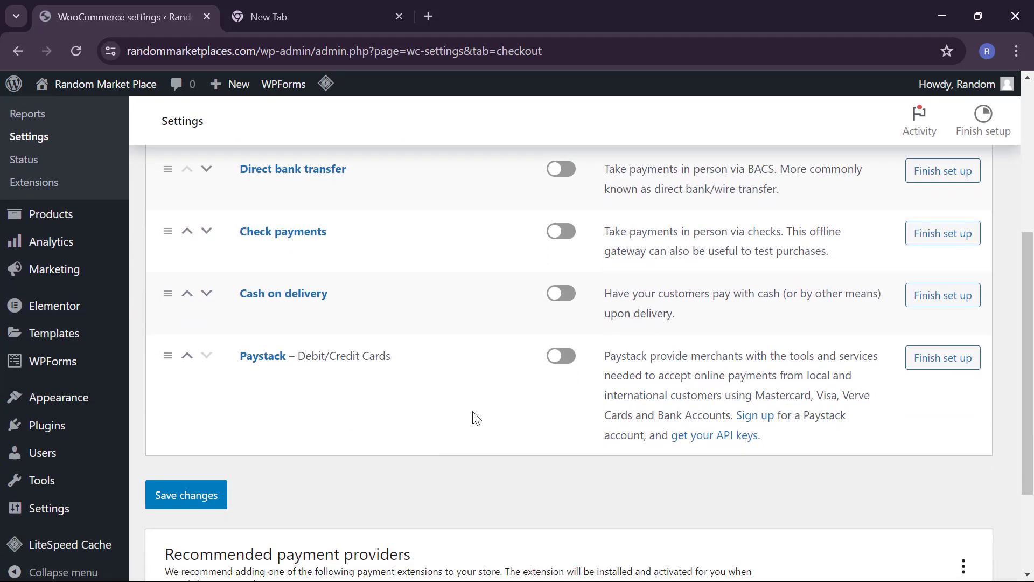
scroll(488, 366, down, 1)
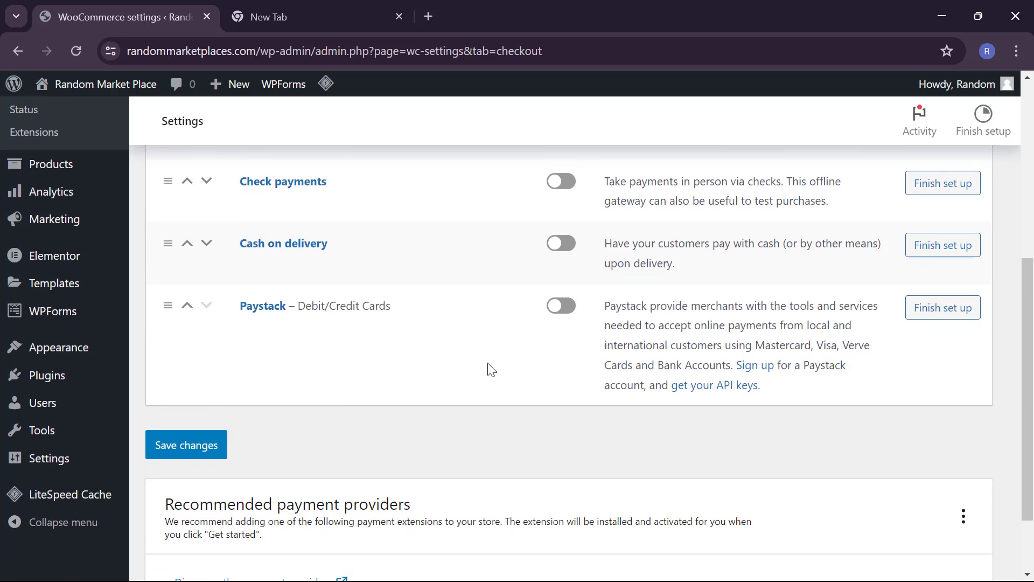
click(563, 306)
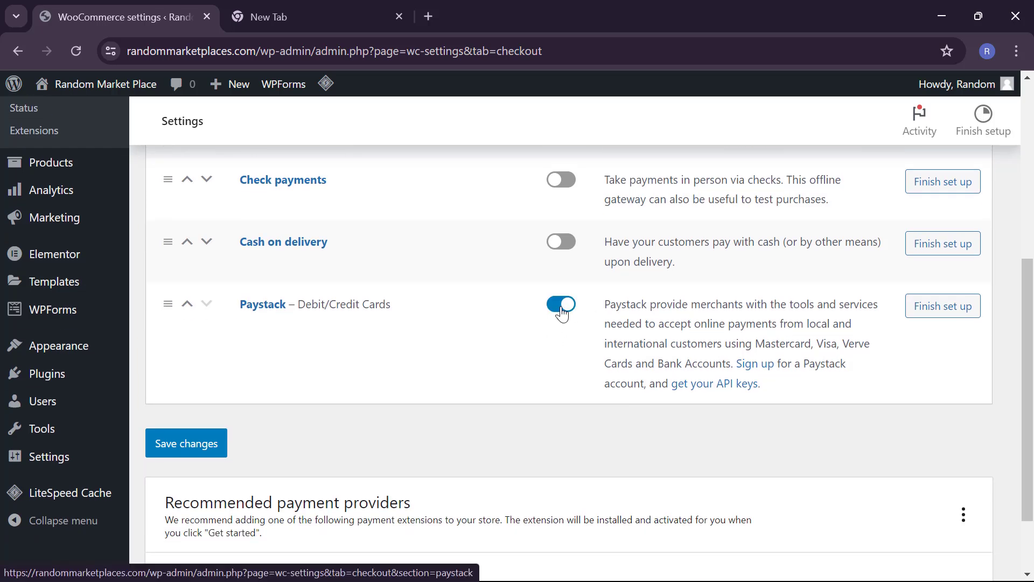
Step: Review the Paystack gateway settings, Test Mode on with empty test keys, then switch to paystack.com
click(935, 320)
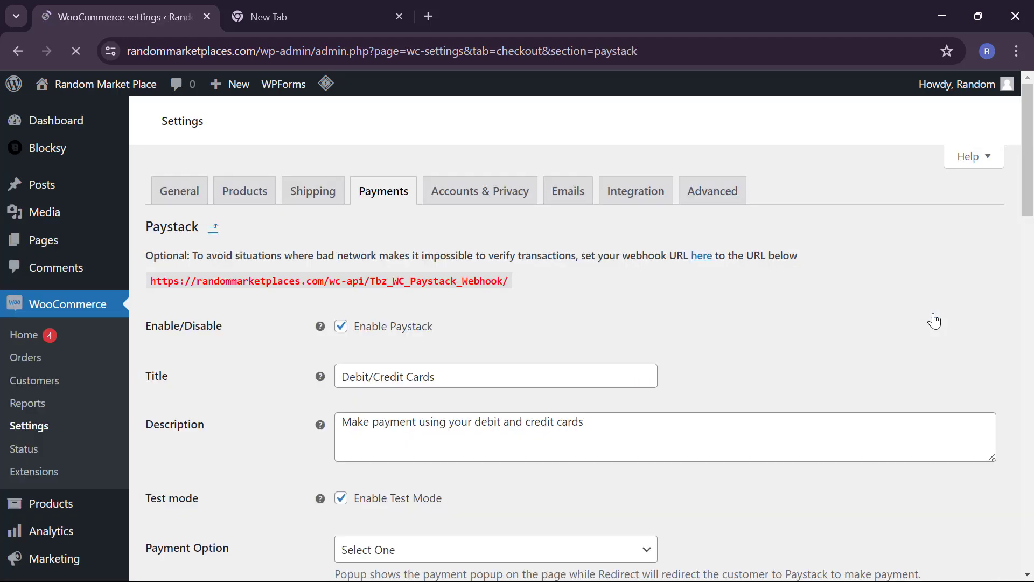
scroll(935, 321, down, 2)
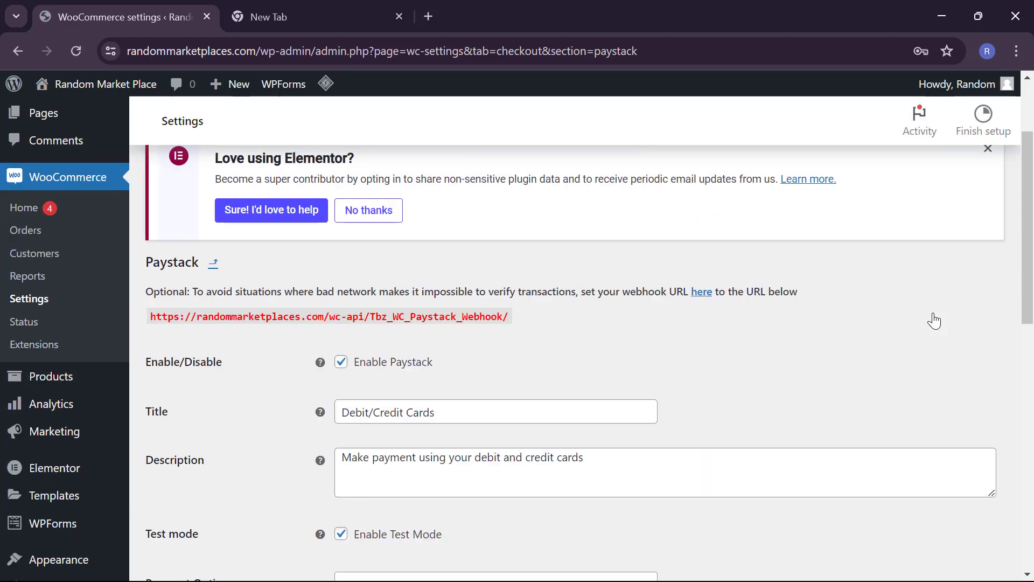
scroll(935, 320, down, 5)
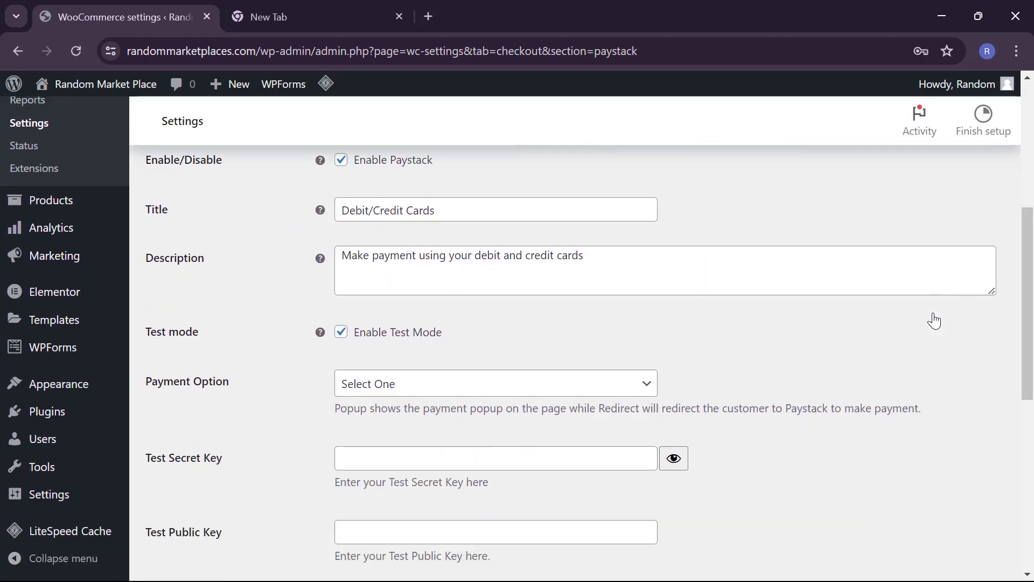
scroll(935, 320, down, 1)
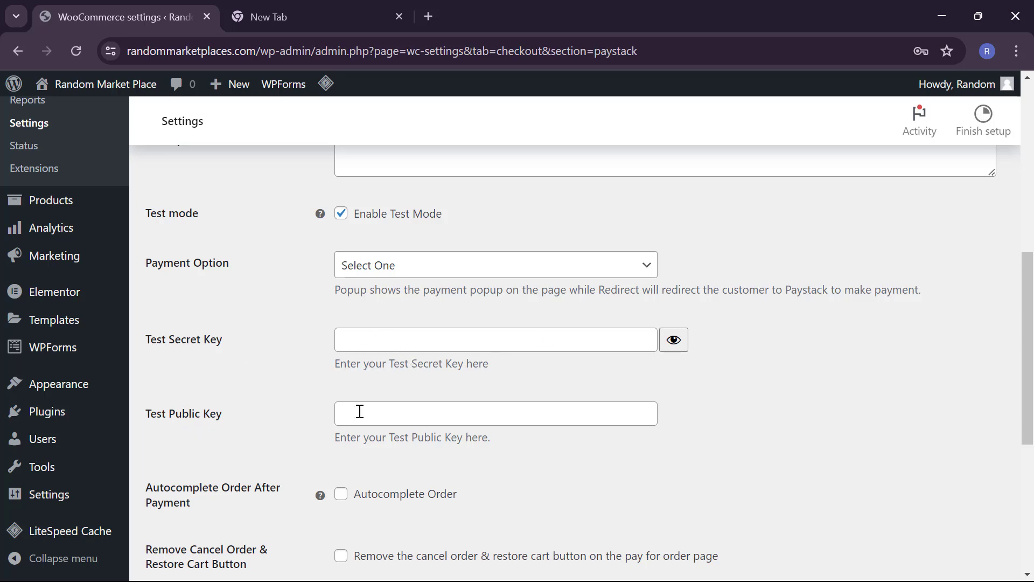
scroll(360, 411, down, 3)
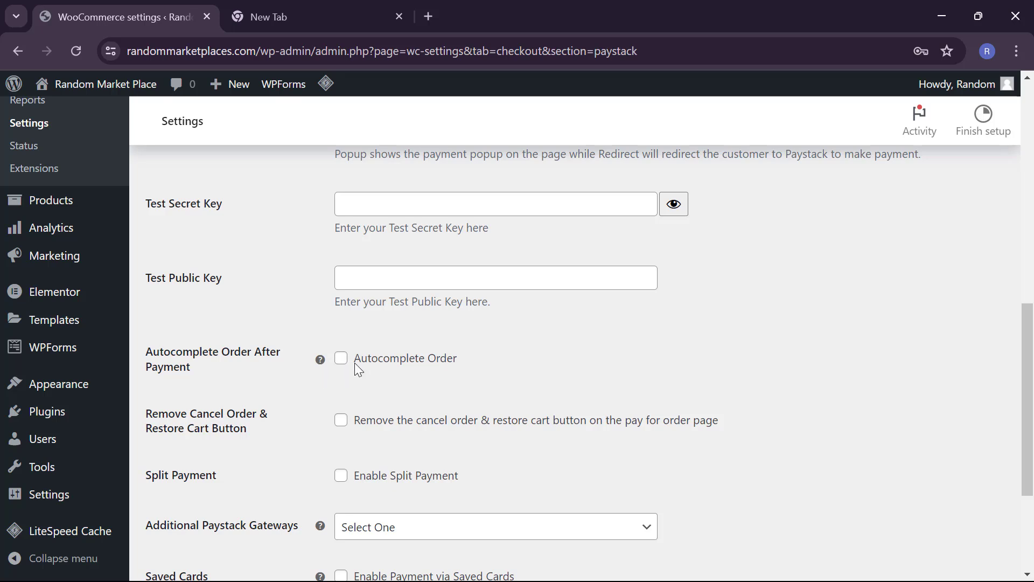
scroll(385, 377, down, 1)
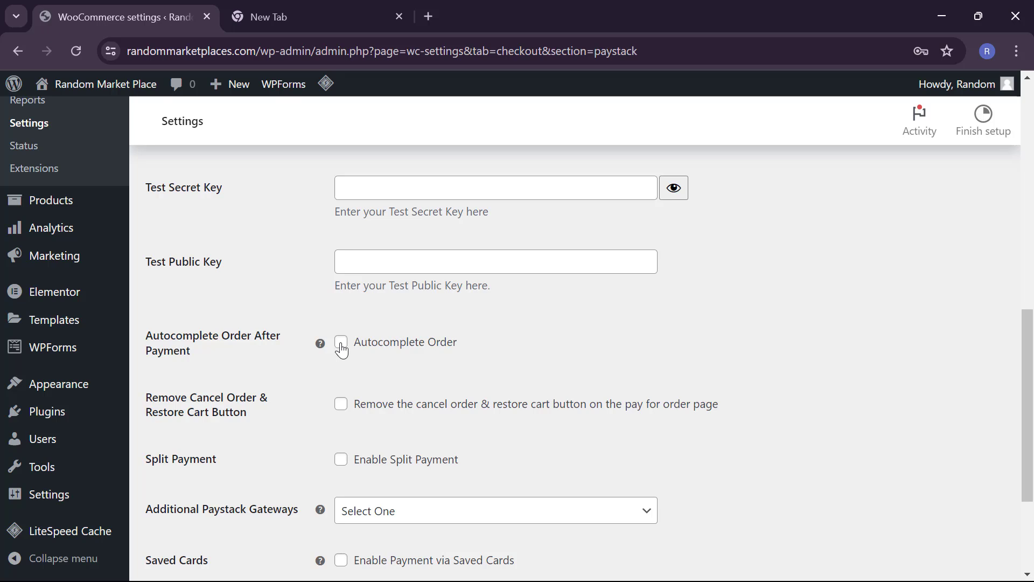
scroll(342, 349, down, 1)
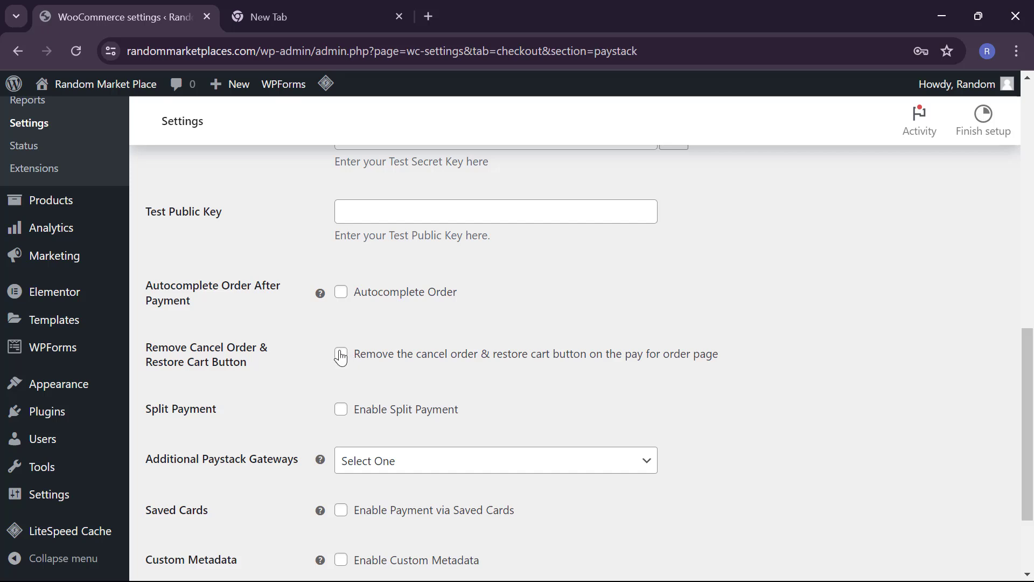
scroll(298, 412, down, 1)
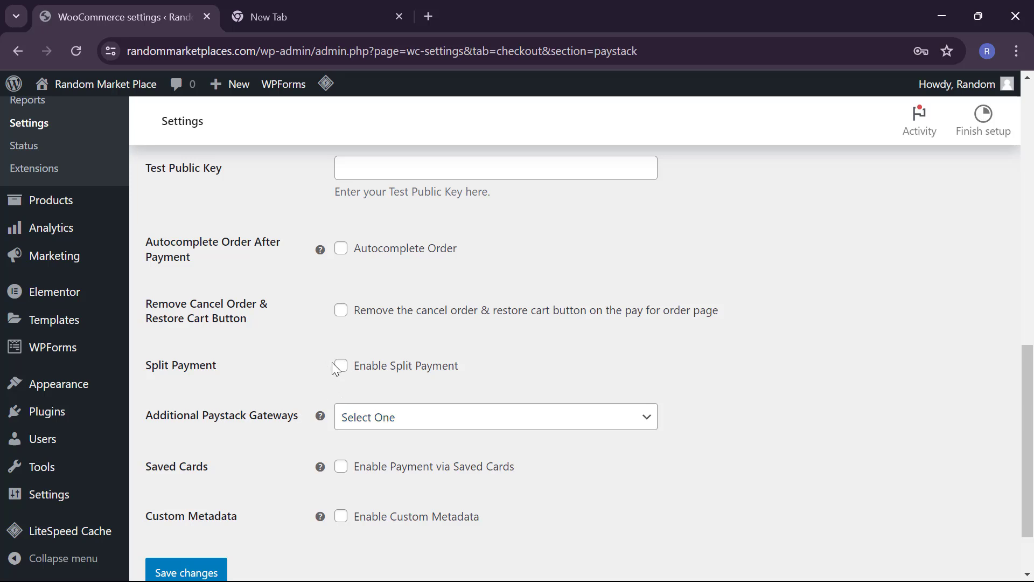
scroll(282, 401, down, 1)
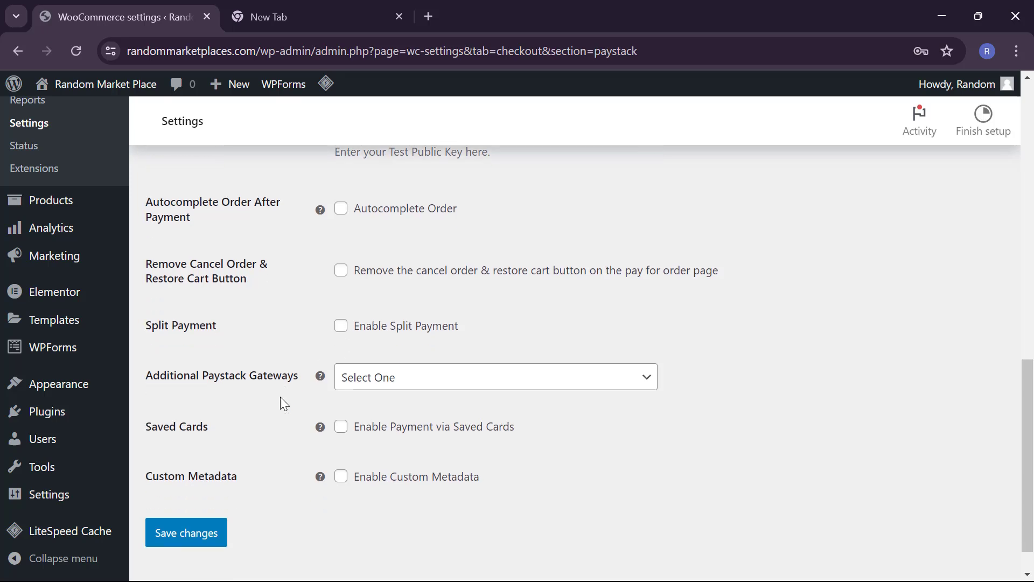
scroll(280, 398, down, 1)
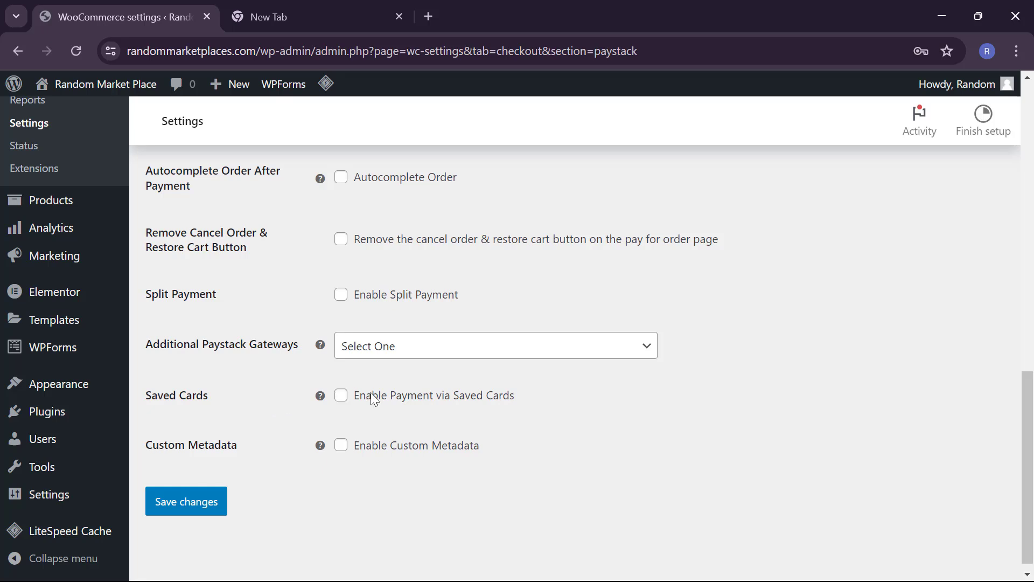
scroll(347, 429, up, 6)
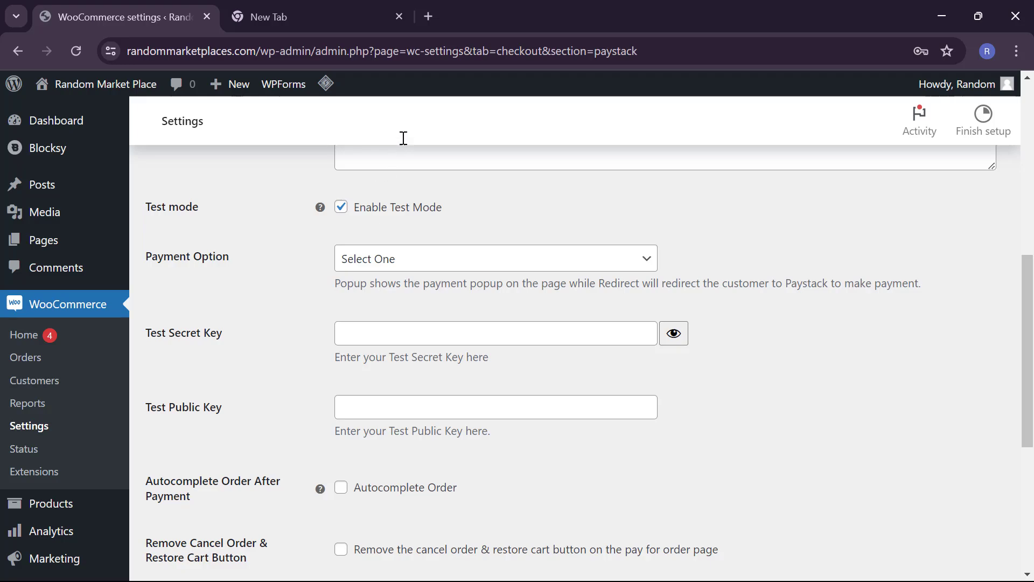
key(alt+Tab)
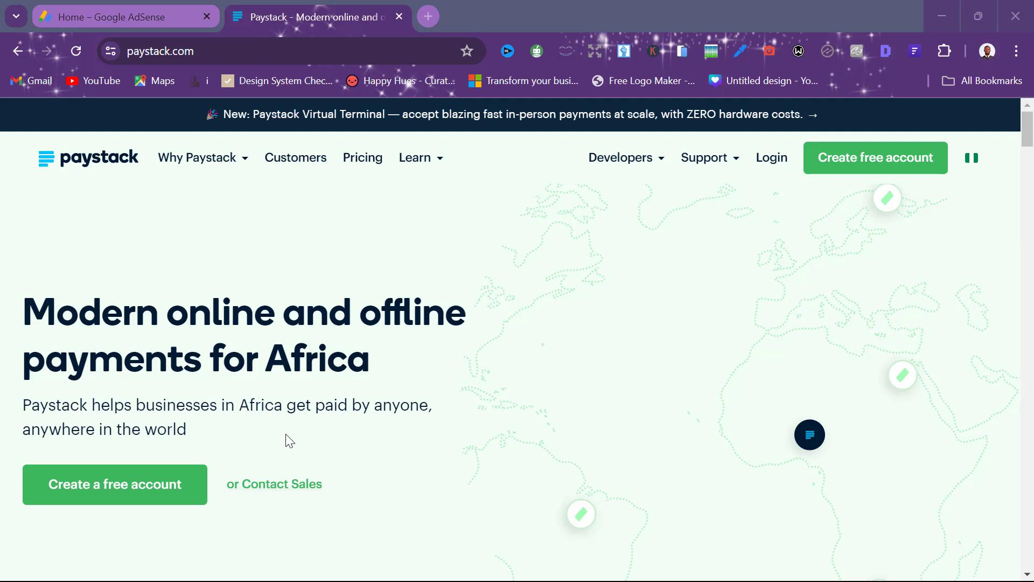
Step: Log in to the Paystack dashboard using the saved account credentials
click(772, 160)
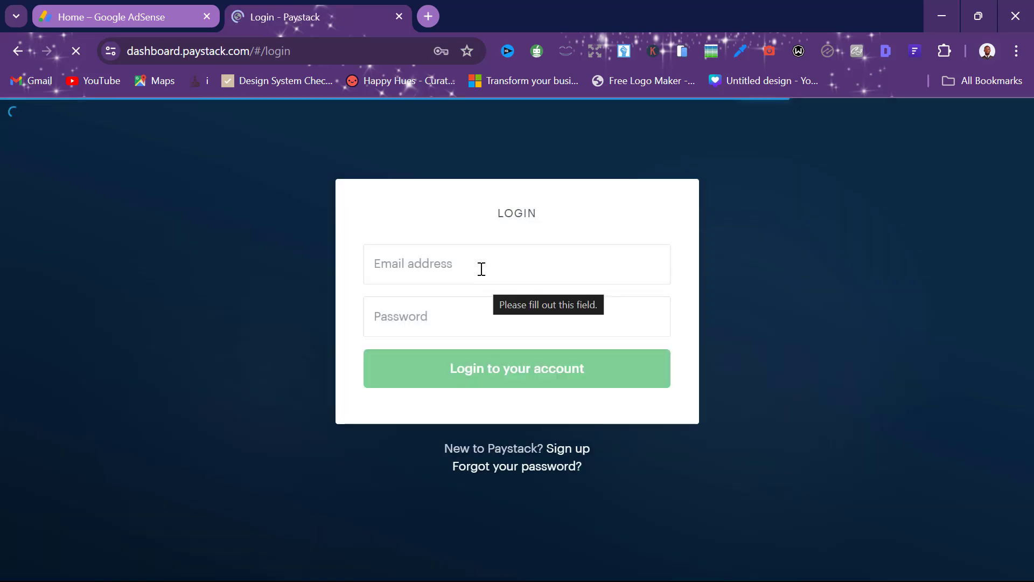
click(484, 276)
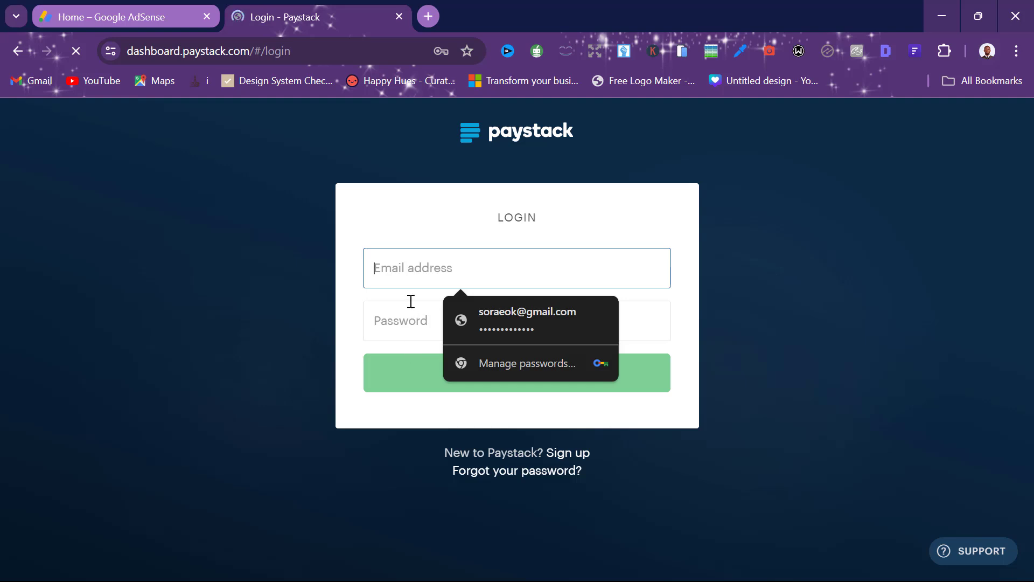
click(421, 118)
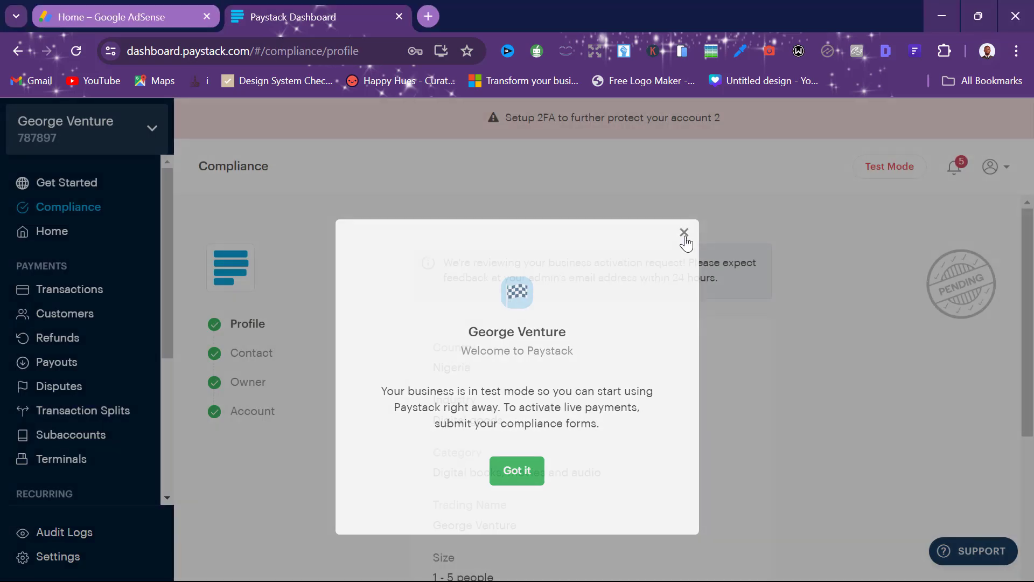
Step: Dismiss the welcome message and open the dashboard Settings Profile page
click(684, 232)
scroll(765, 329, down, 2)
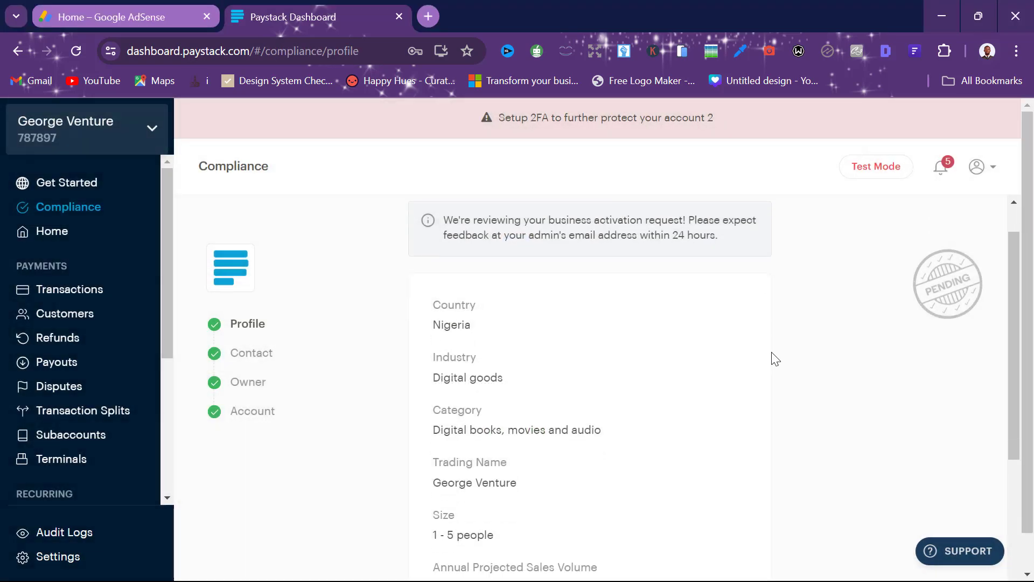
scroll(774, 358, down, 4)
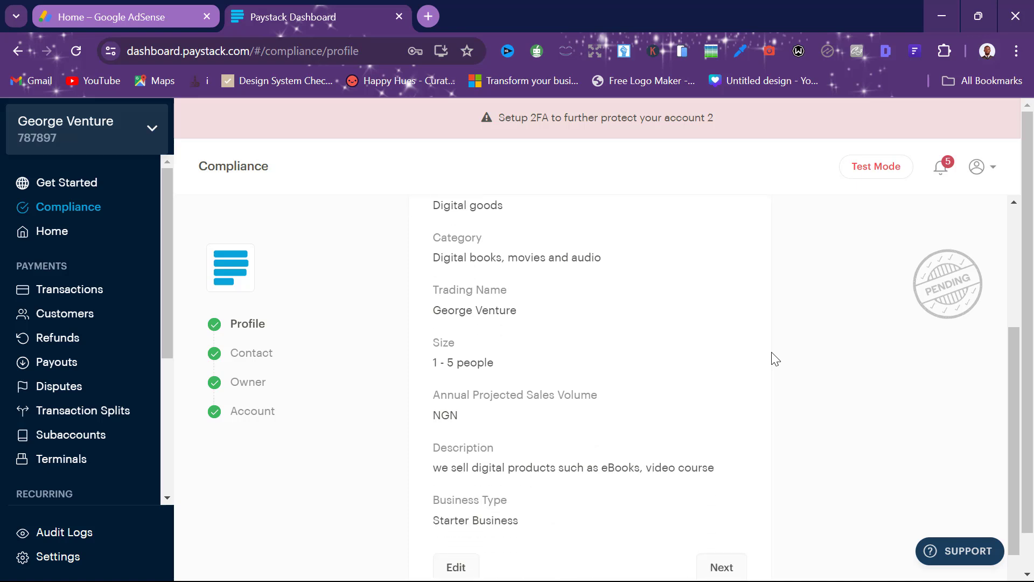
scroll(774, 358, up, 5)
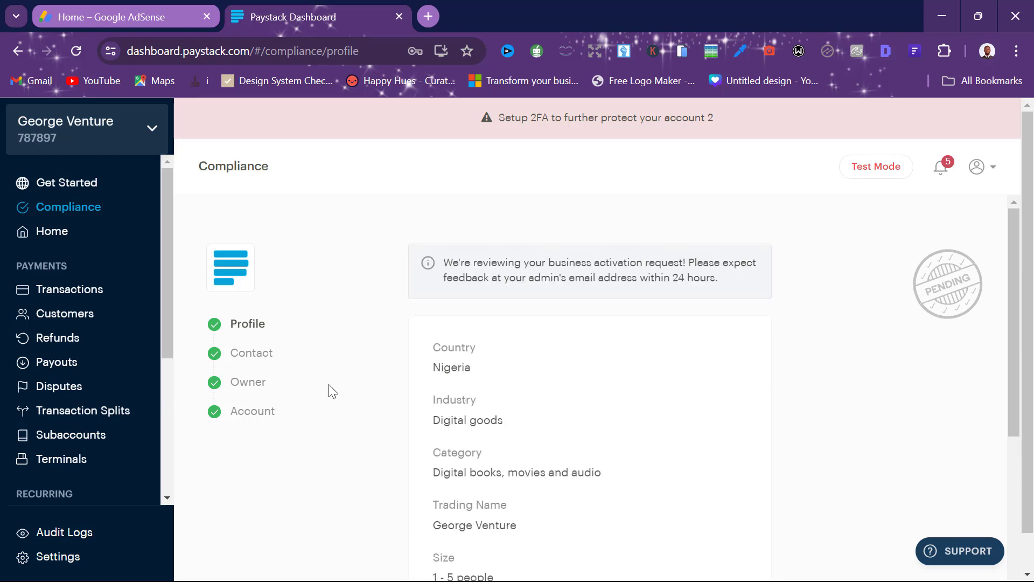
click(991, 170)
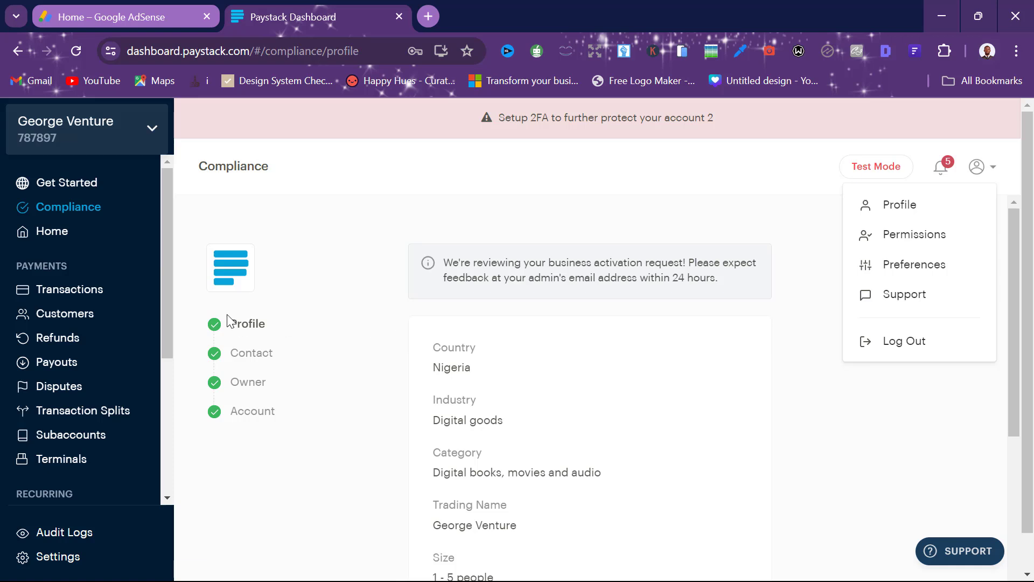
scroll(59, 372, down, 5)
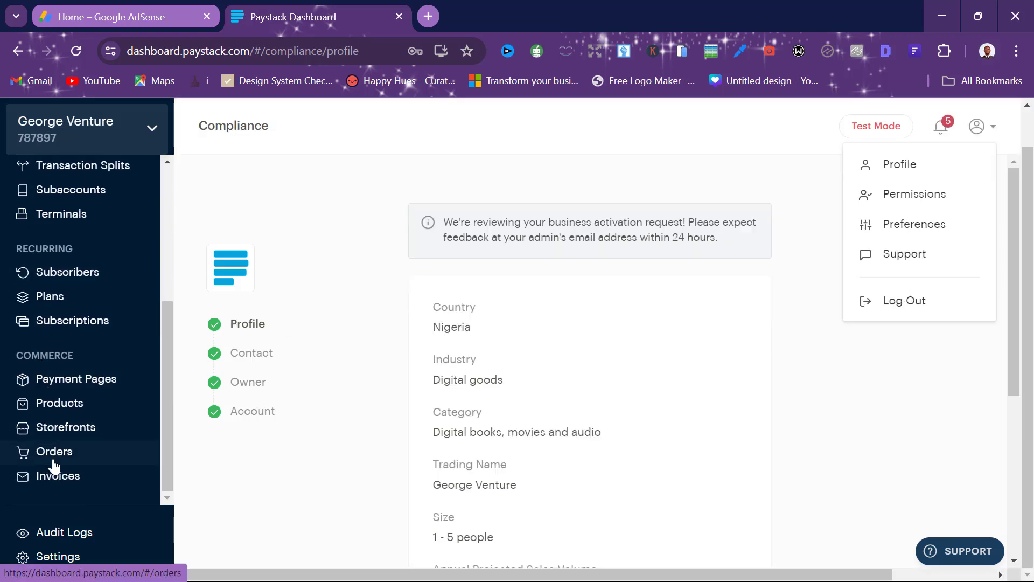
click(48, 558)
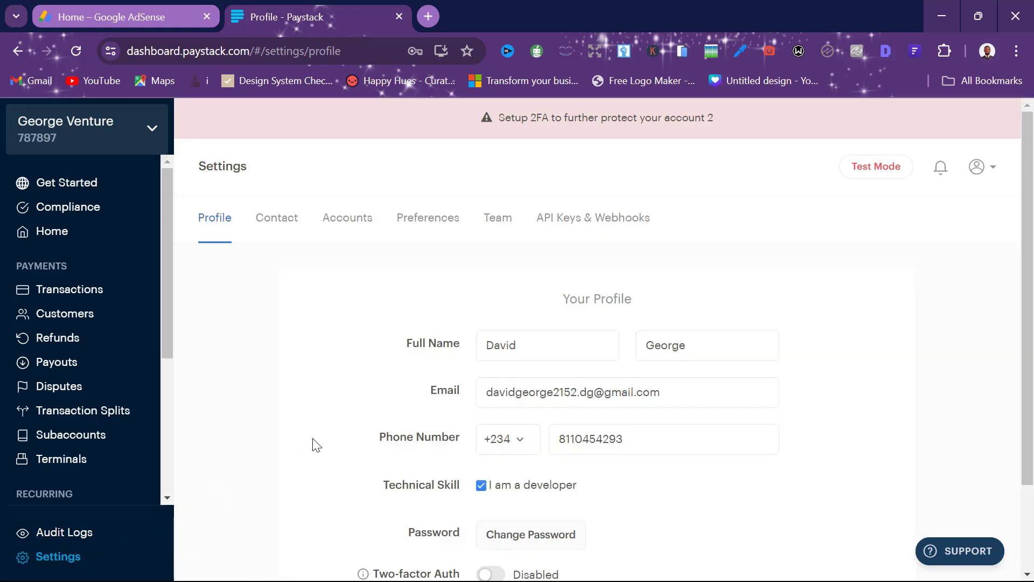
Step: Copy the Test Public Key from the API Keys & Webhooks settings and return to WooCommerce
click(586, 223)
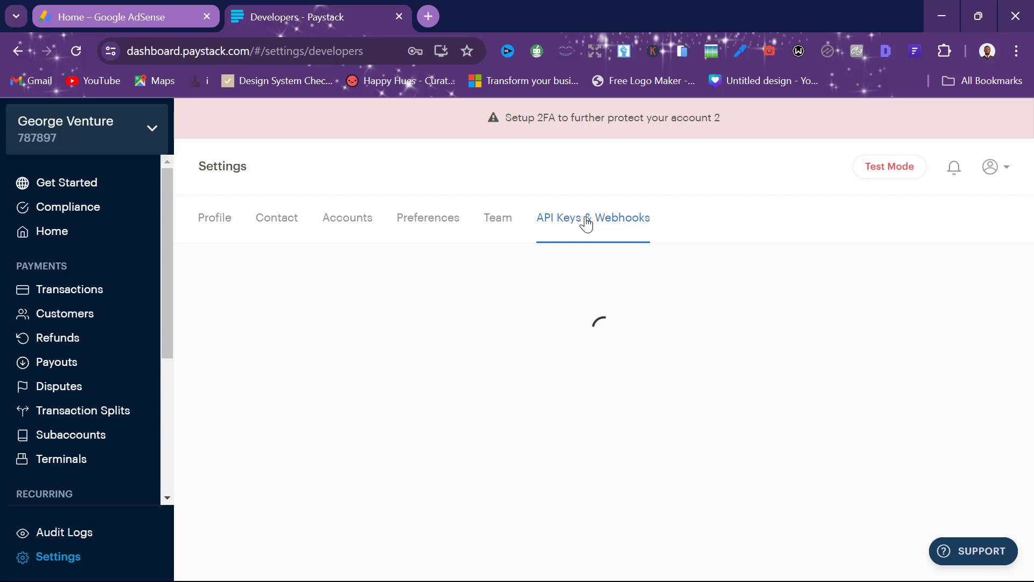
scroll(560, 302, down, 3)
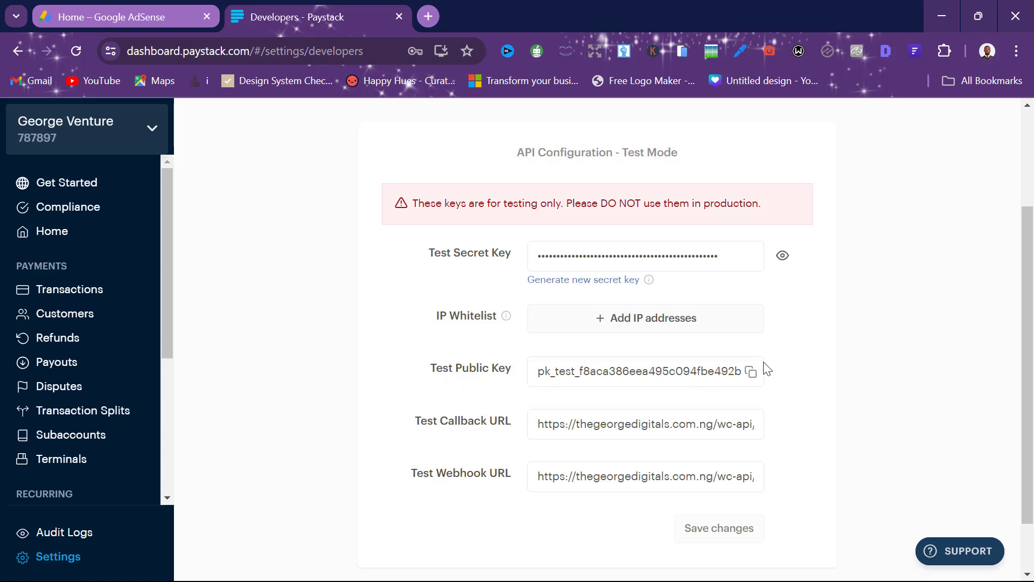
click(746, 383)
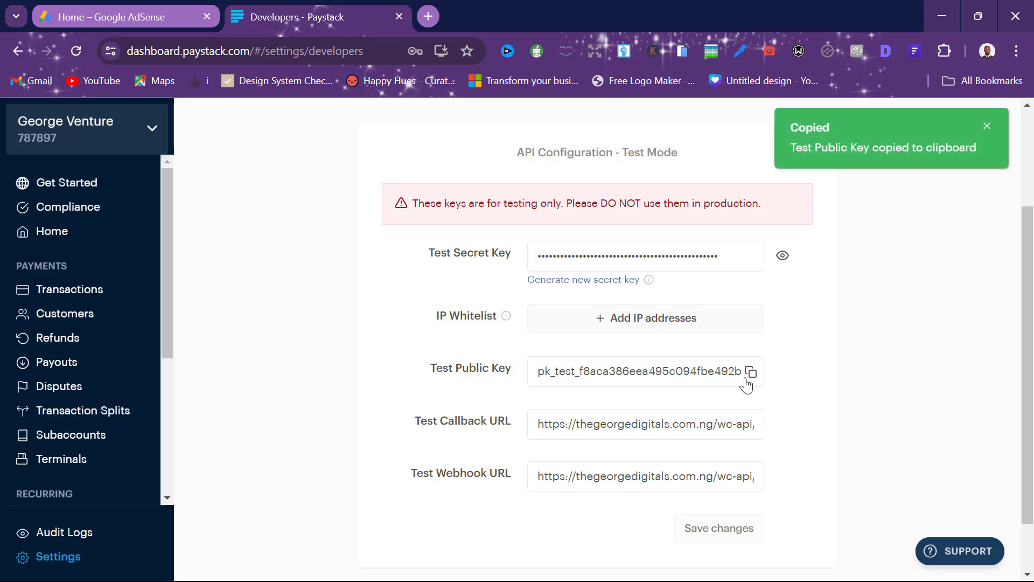
scroll(547, 414, down, 2)
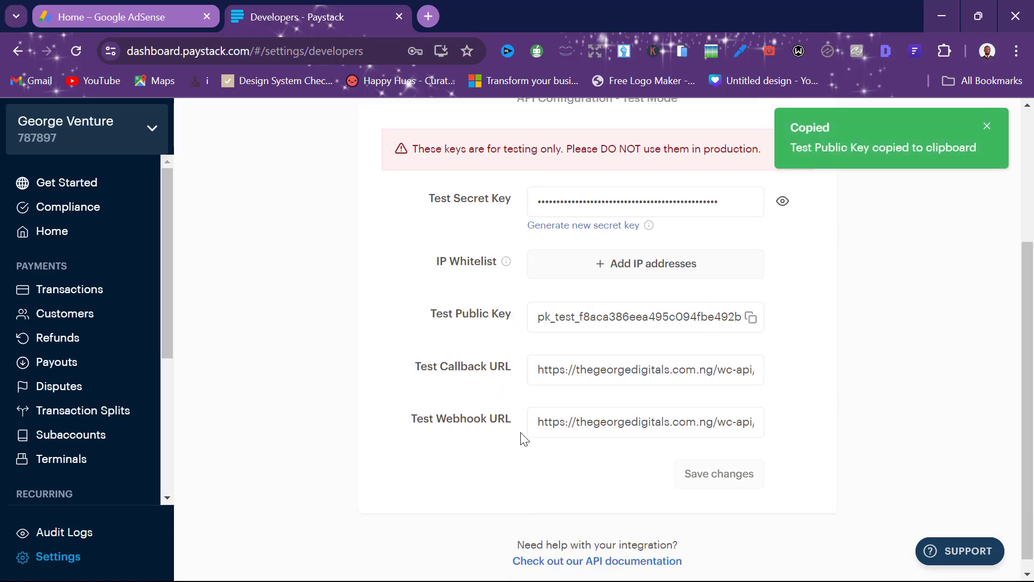
scroll(571, 404, up, 1)
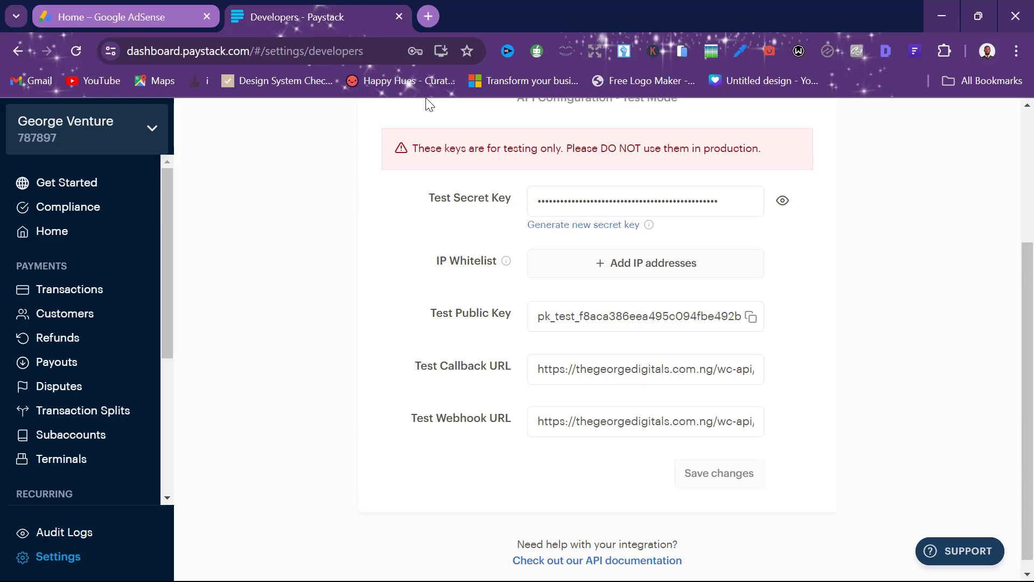
key(alt+Tab)
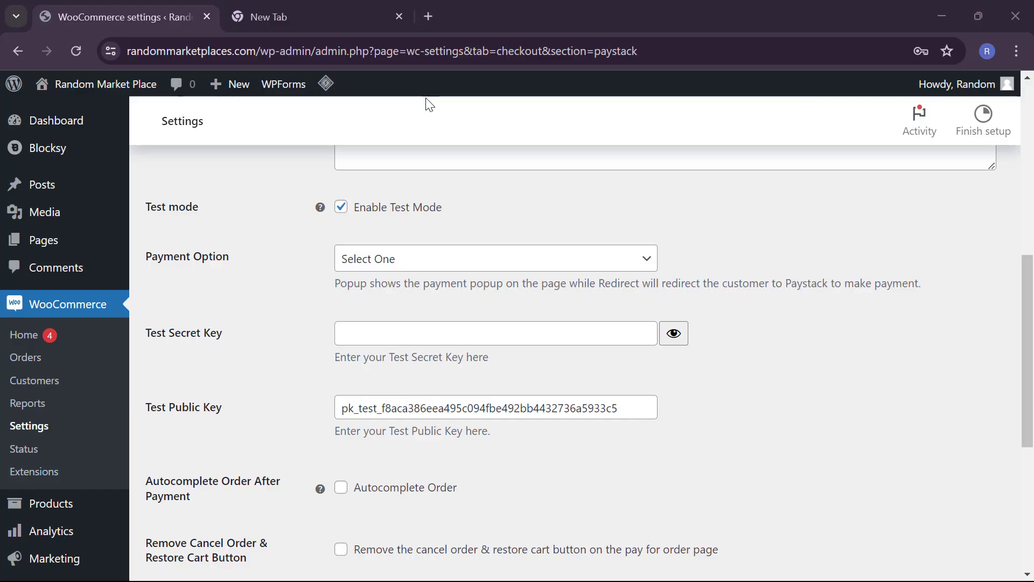
Step: Bring back the Paystack API Keys window, reveal the Test Secret Key and copy it
click(942, 16)
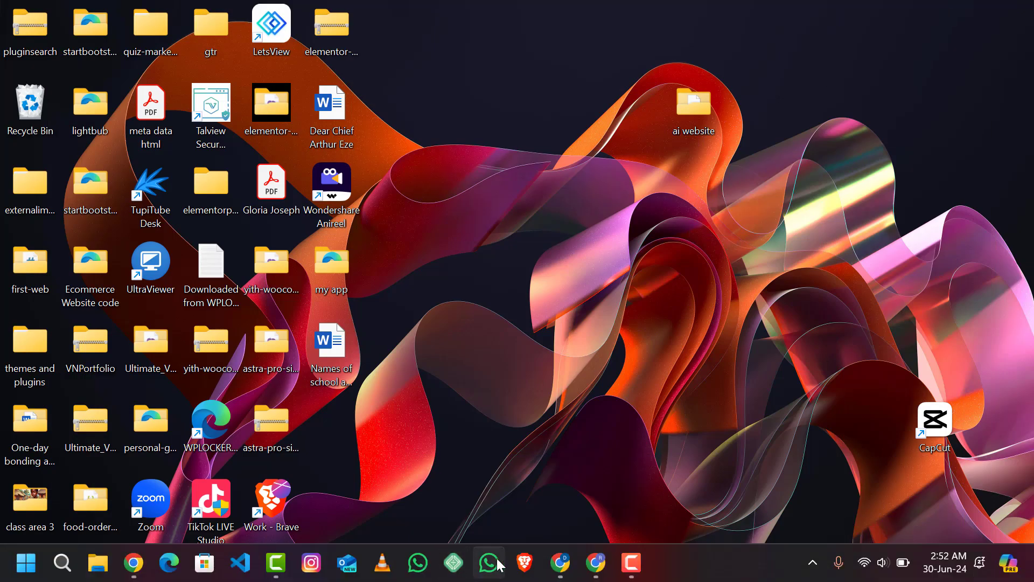
mouse_move(595, 572)
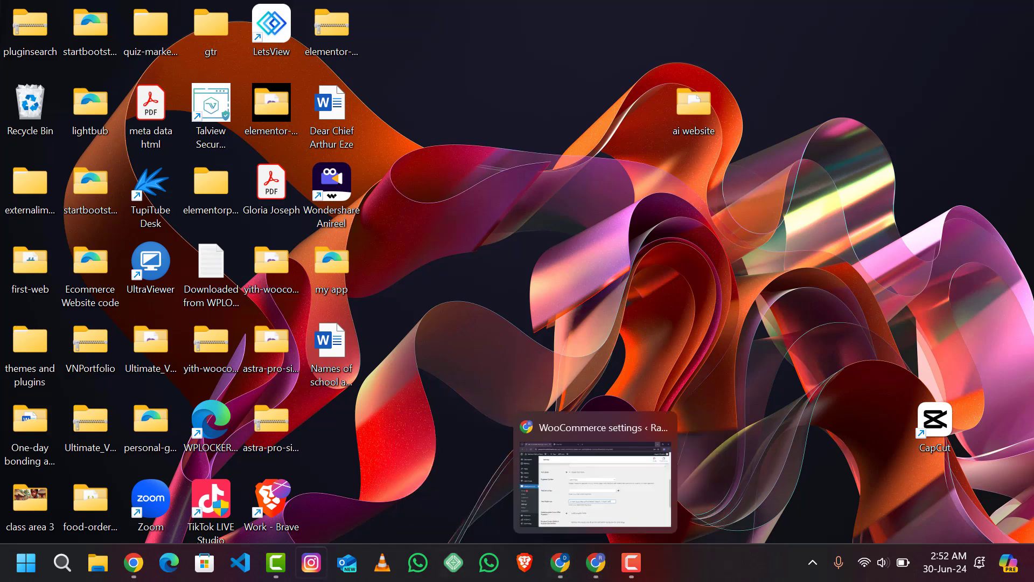
click(134, 564)
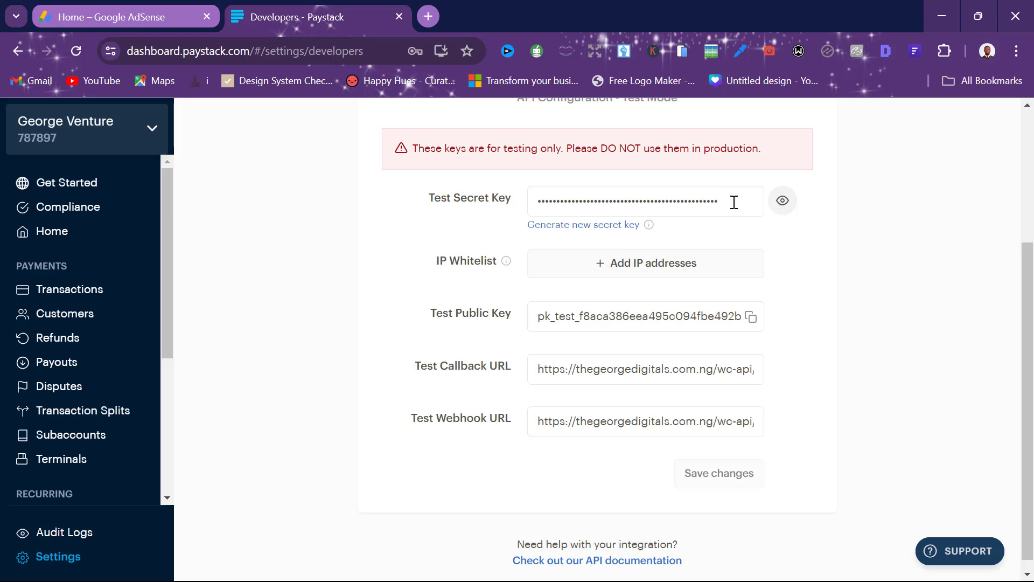
click(780, 199)
click(779, 201)
click(780, 201)
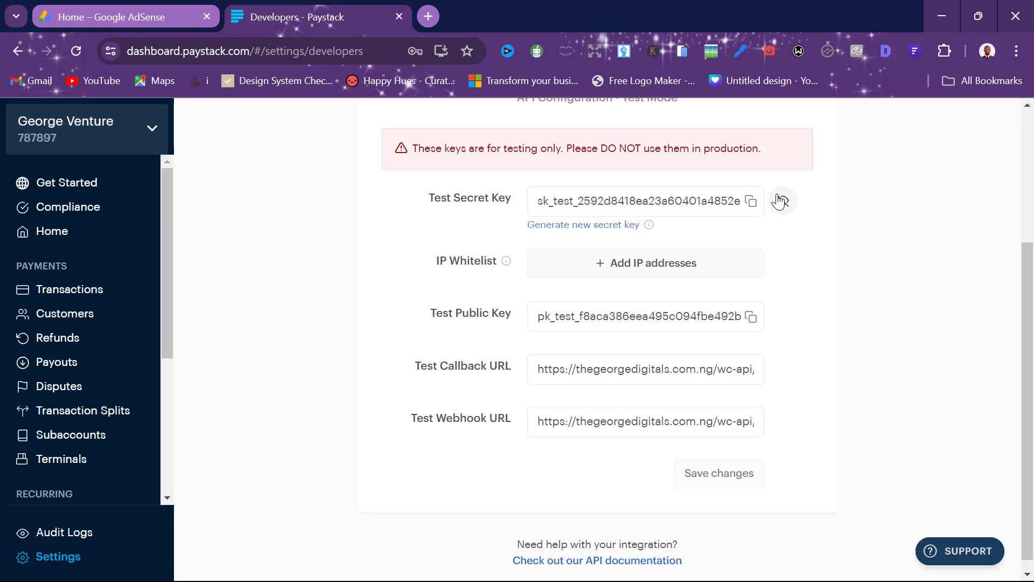
click(752, 203)
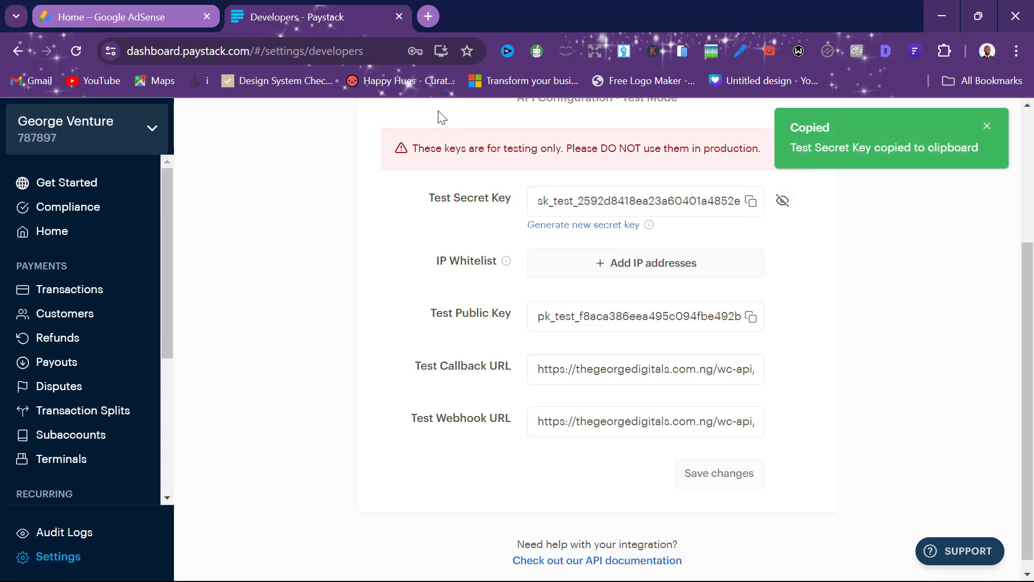
Step: Save the WooCommerce Paystack gateway settings
key(alt+Tab)
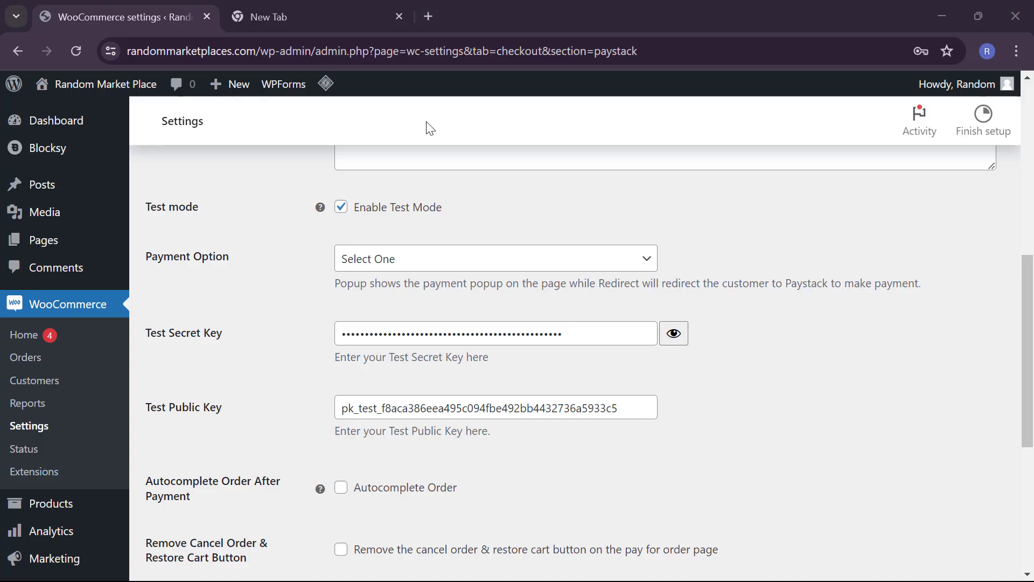
scroll(609, 399, down, 2)
scroll(609, 397, down, 4)
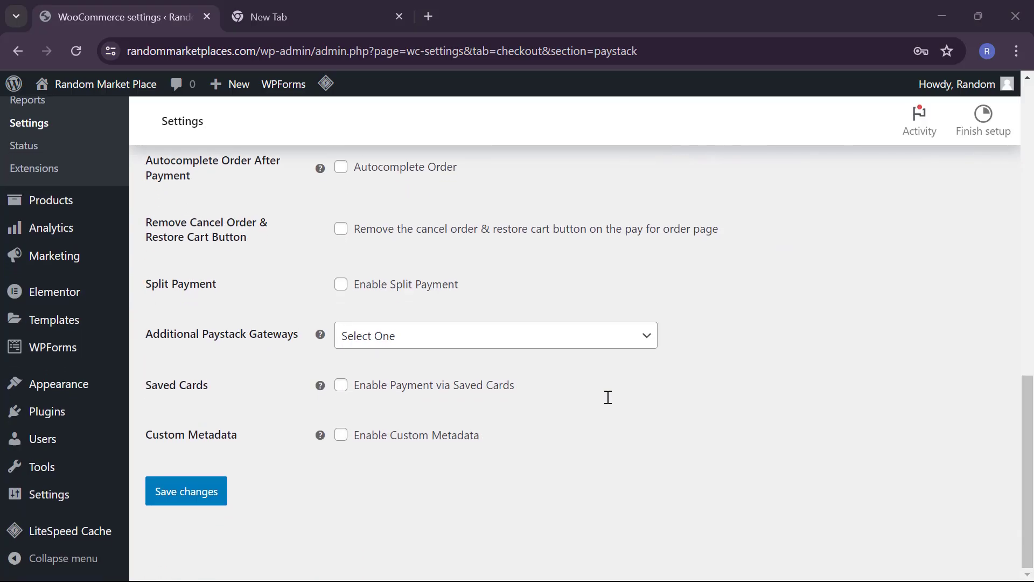
click(195, 486)
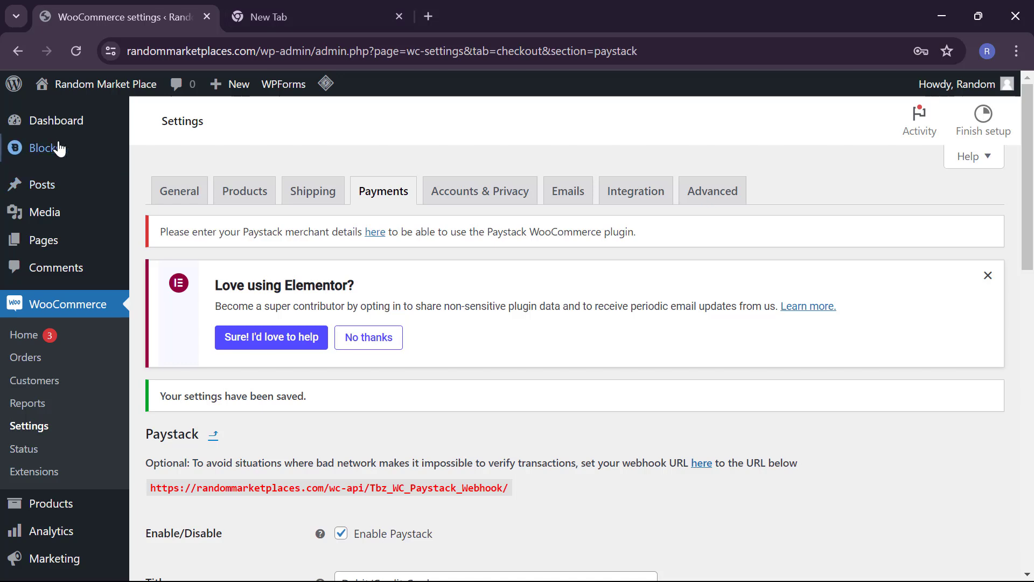
Step: Open the live site from the admin bar's Visit Site link in a new tab
mouse_move(77, 92)
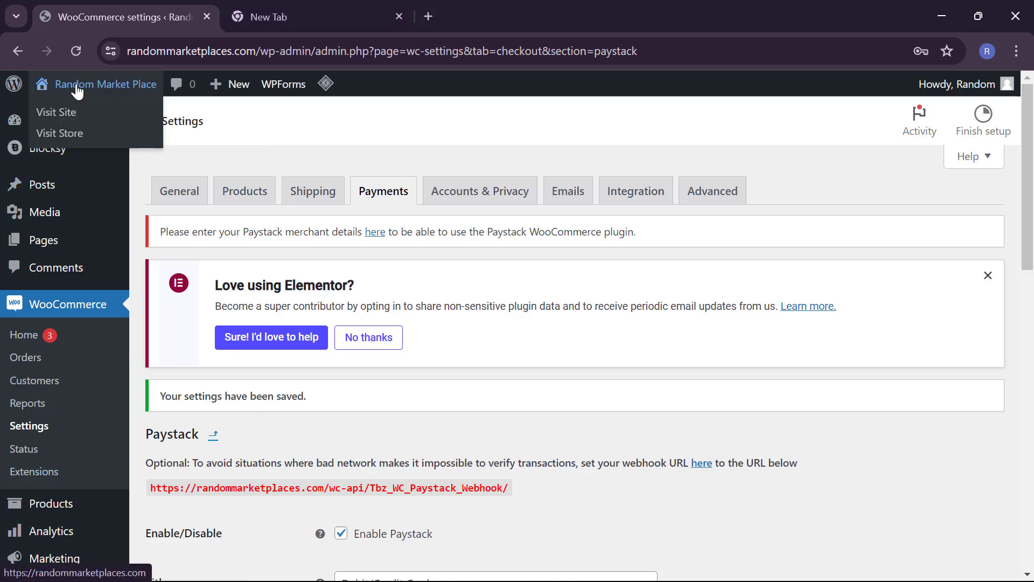
right_click(62, 124)
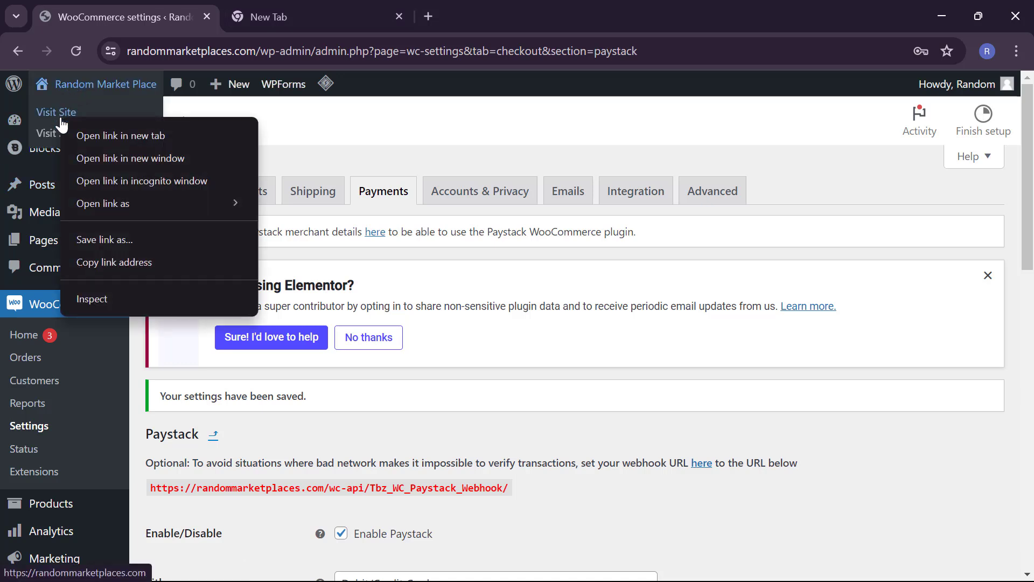
click(85, 140)
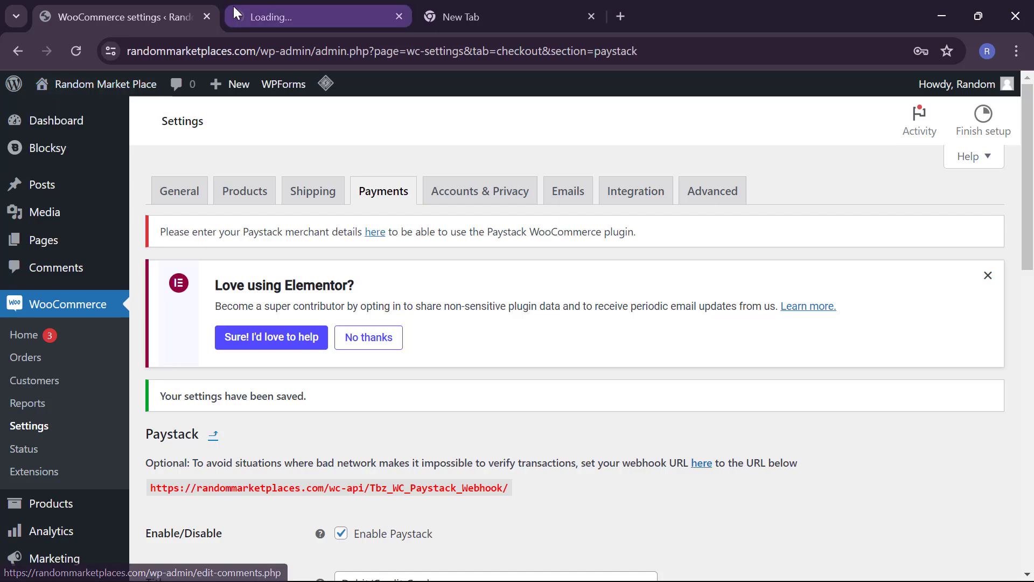
Step: On the storefront tab, open the Women's T-shirt product options page
click(285, 8)
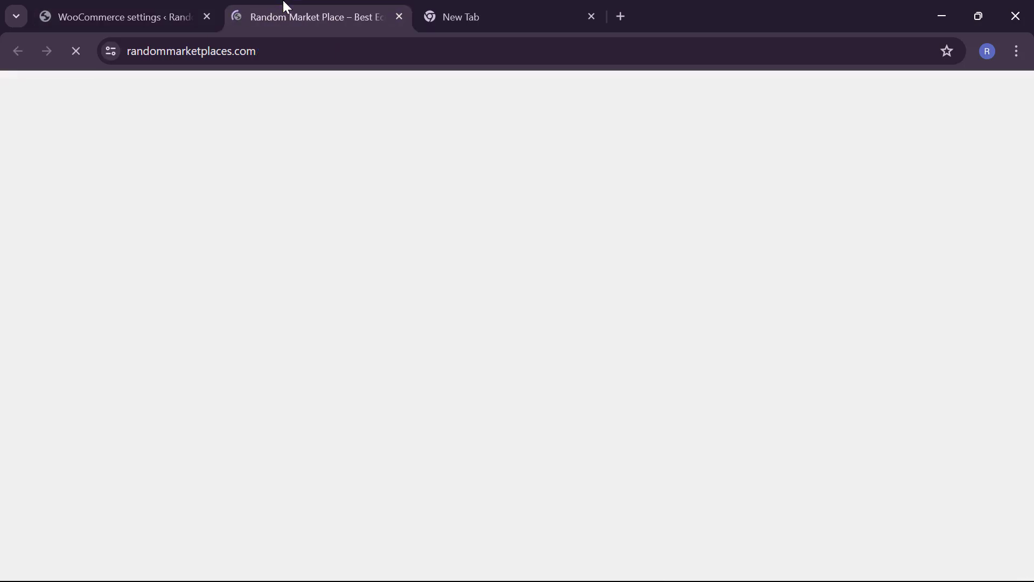
scroll(312, 357, down, 3)
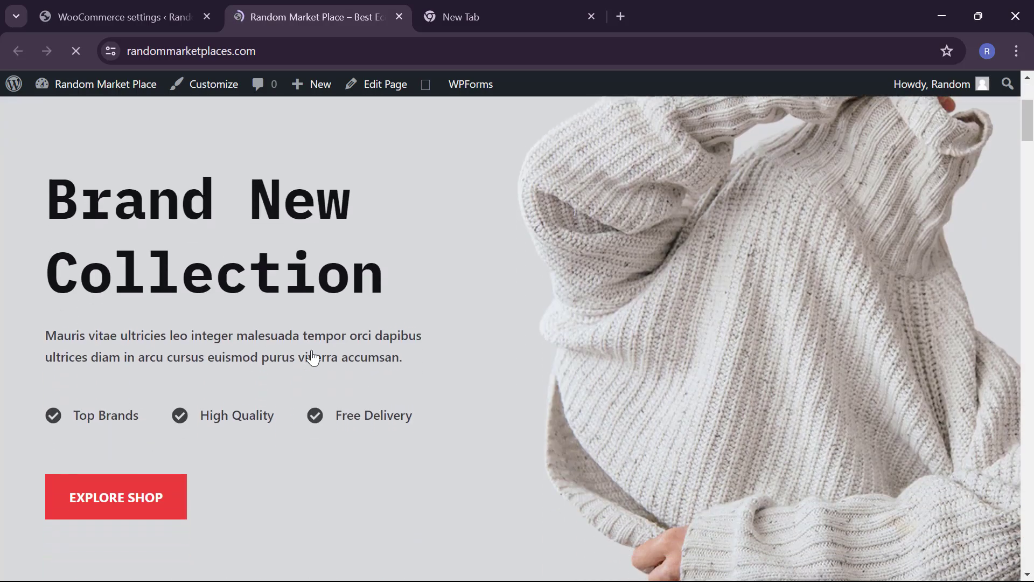
scroll(312, 358, down, 15)
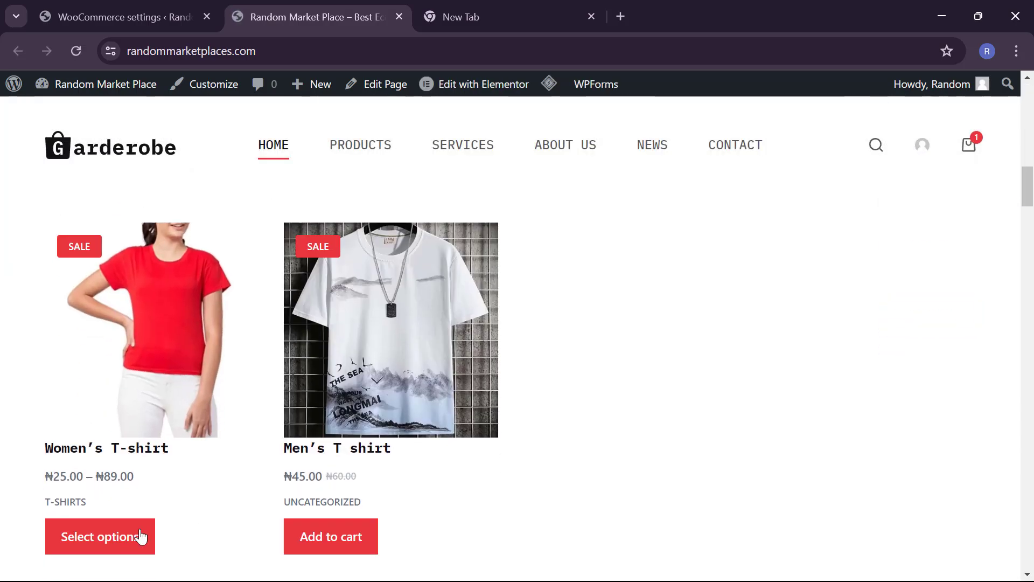
click(126, 539)
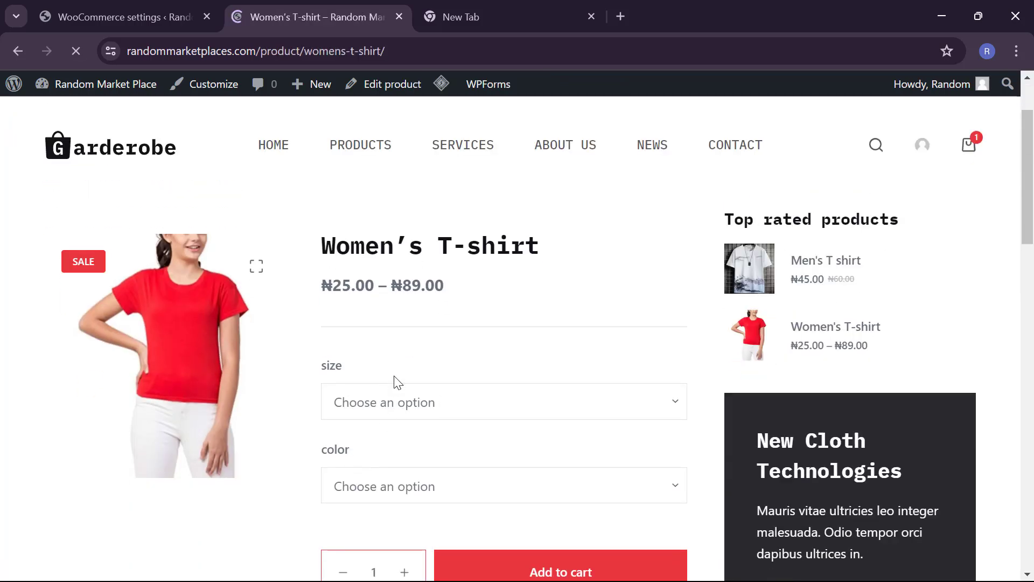
Step: Choose size s and color Green for the T-shirt, priced ₦35.00
click(393, 412)
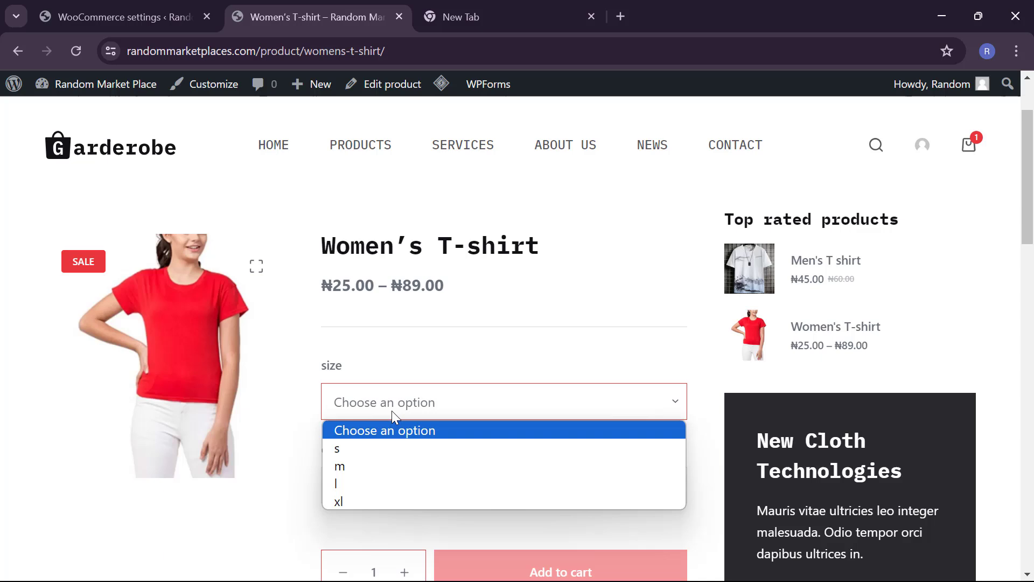
click(382, 451)
click(371, 493)
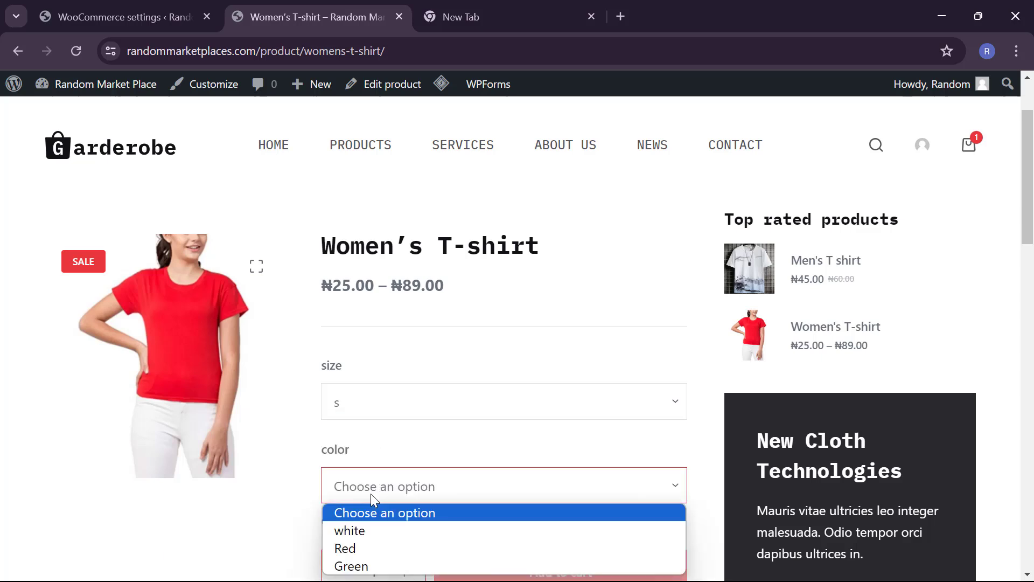
click(364, 549)
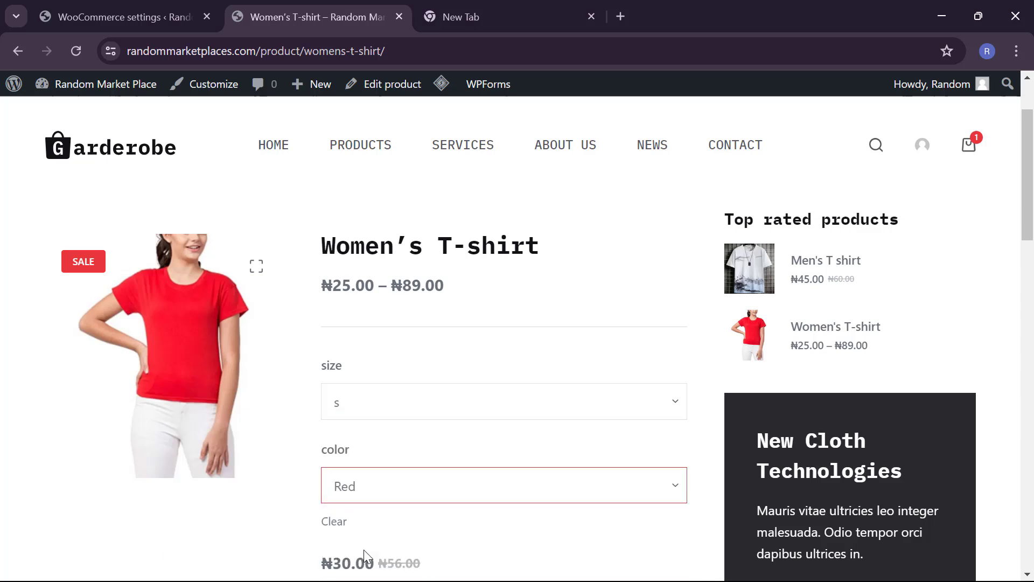
click(383, 493)
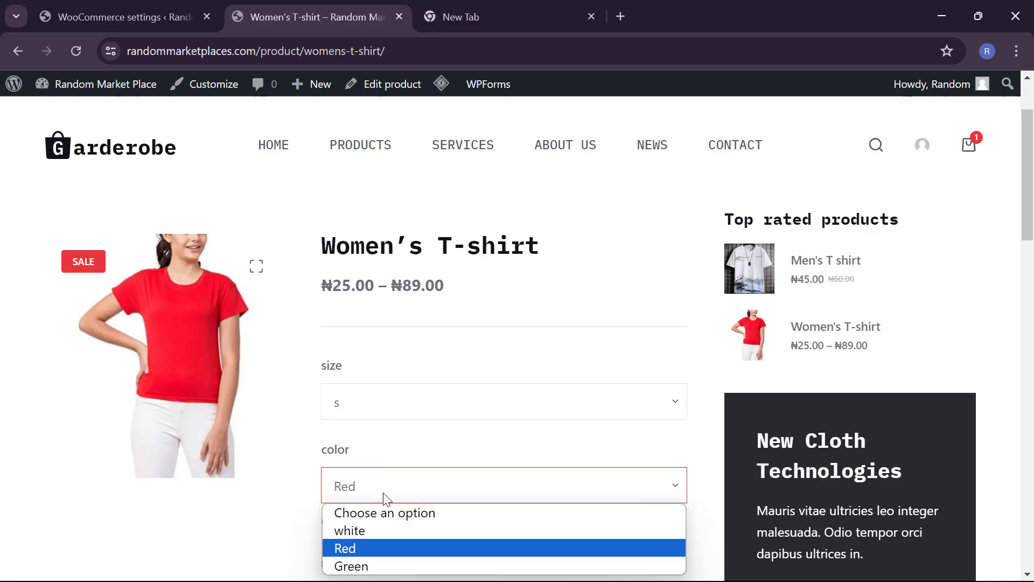
click(376, 566)
click(367, 416)
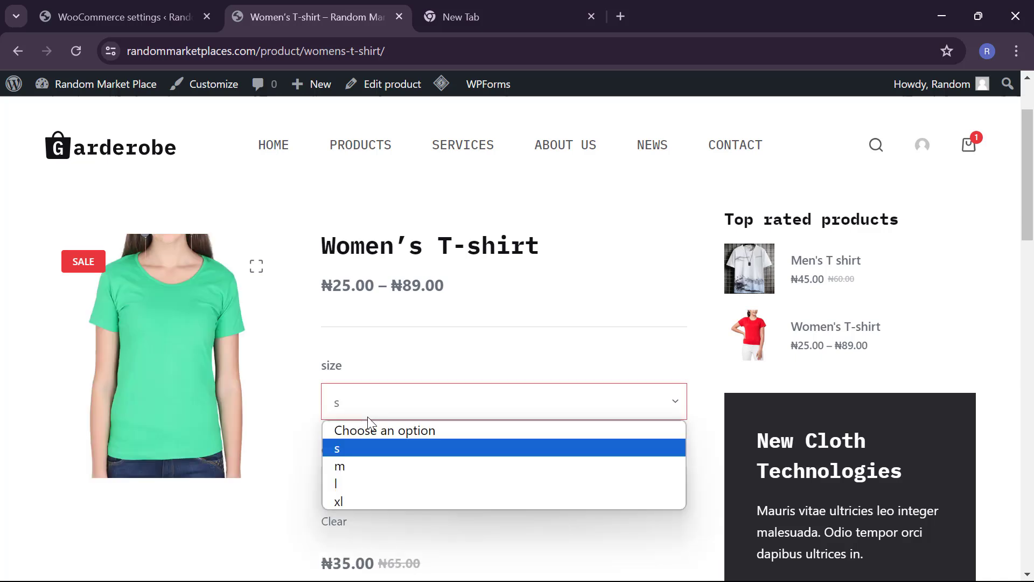
scroll(291, 499, down, 7)
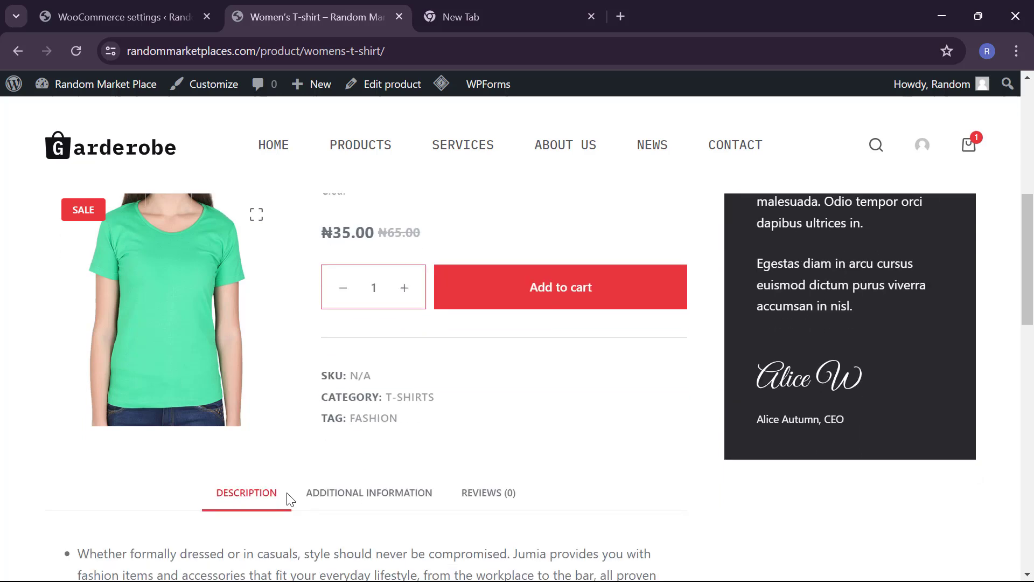
Step: Add the T-shirt to the cart and review it: one Women's T-shirt - s, Green, total ₦35.00
click(555, 239)
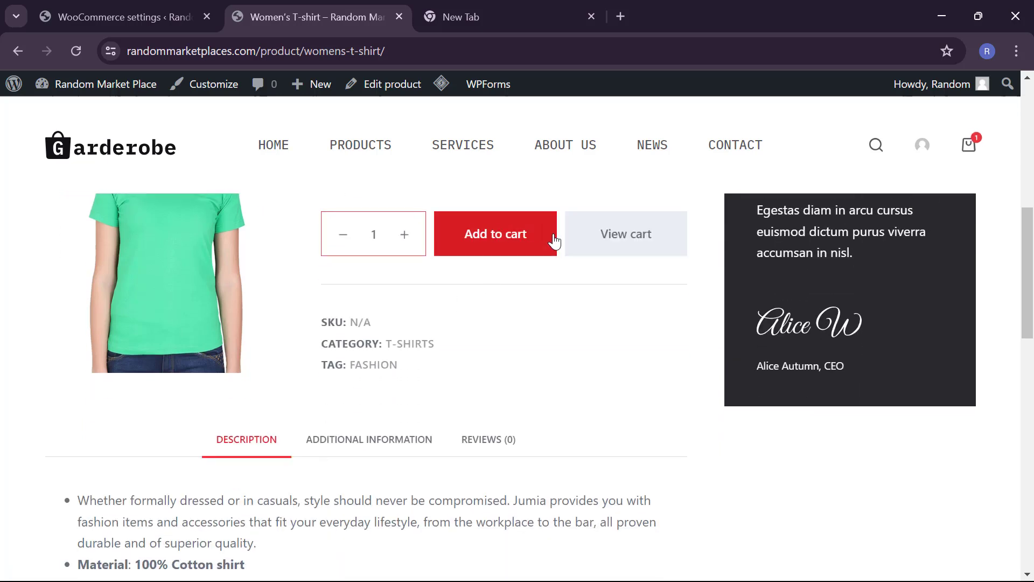
click(628, 241)
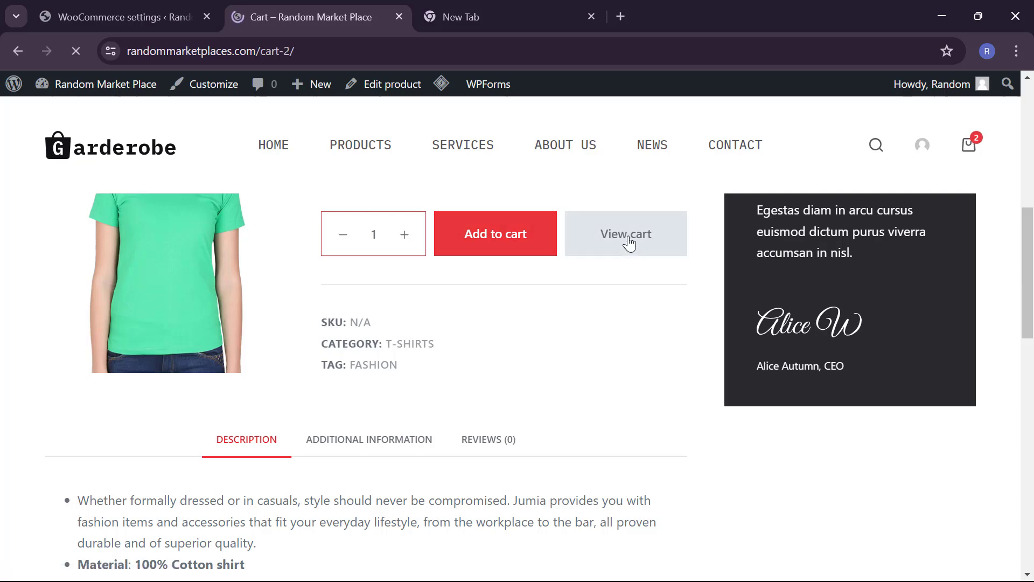
scroll(585, 392, down, 5)
scroll(584, 393, up, 1)
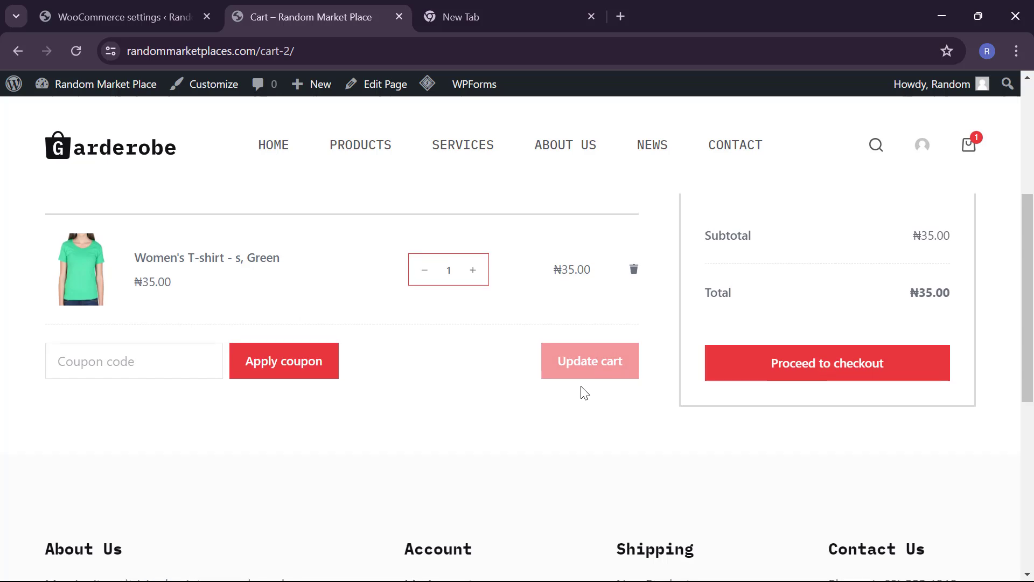
scroll(584, 394, down, 2)
scroll(585, 394, up, 1)
scroll(584, 392, up, 3)
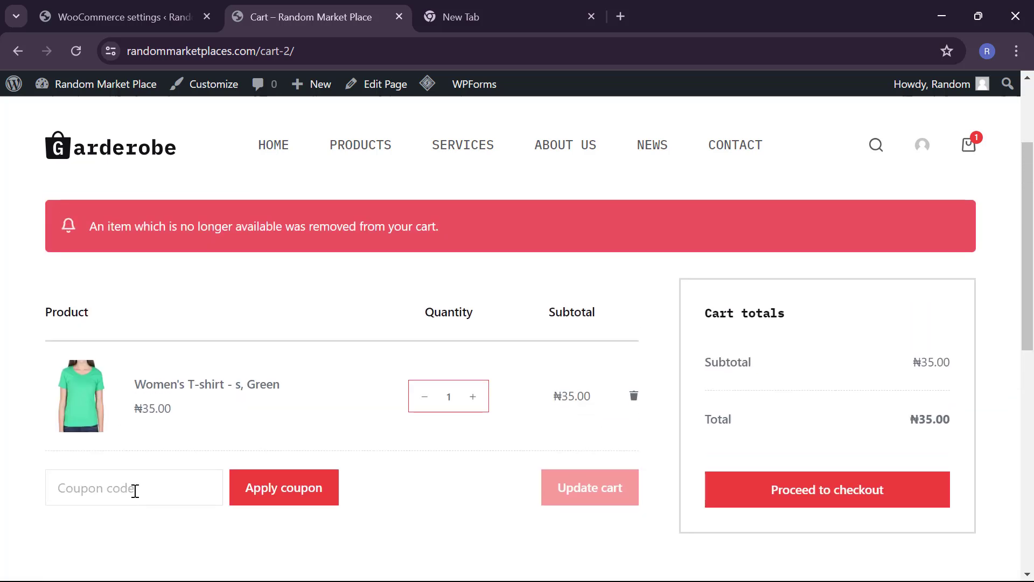
scroll(135, 491, down, 1)
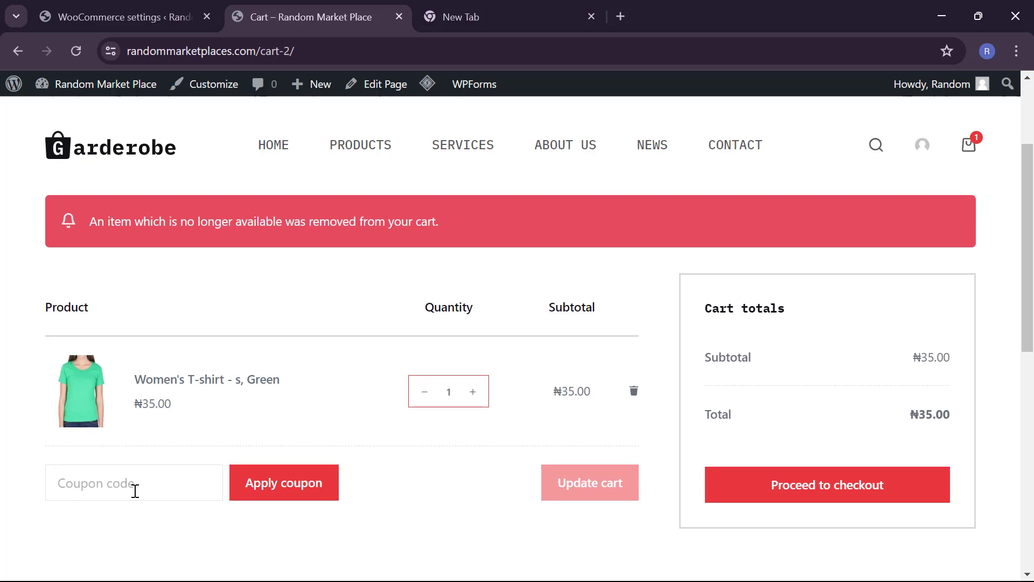
scroll(135, 491, down, 3)
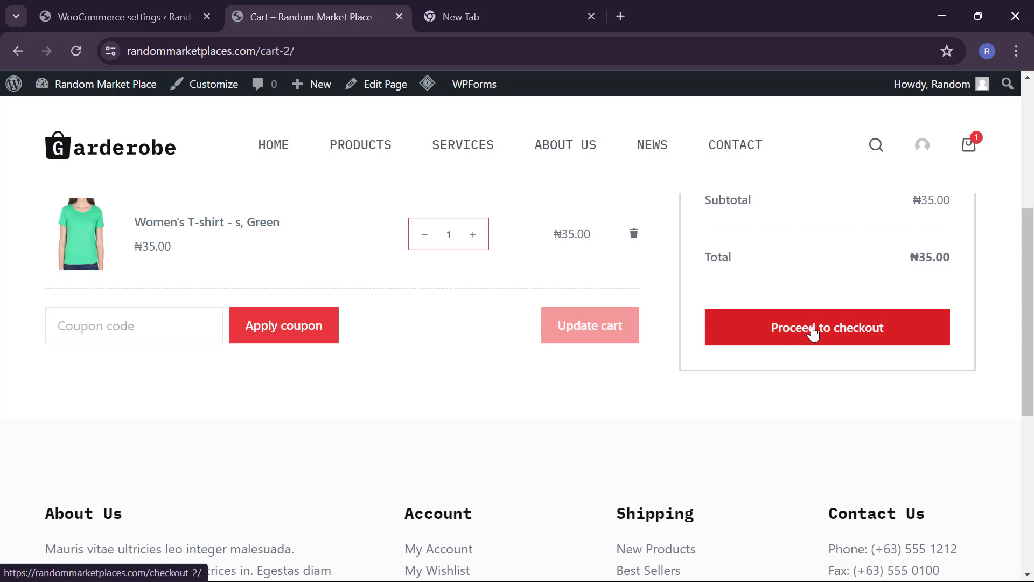
click(813, 334)
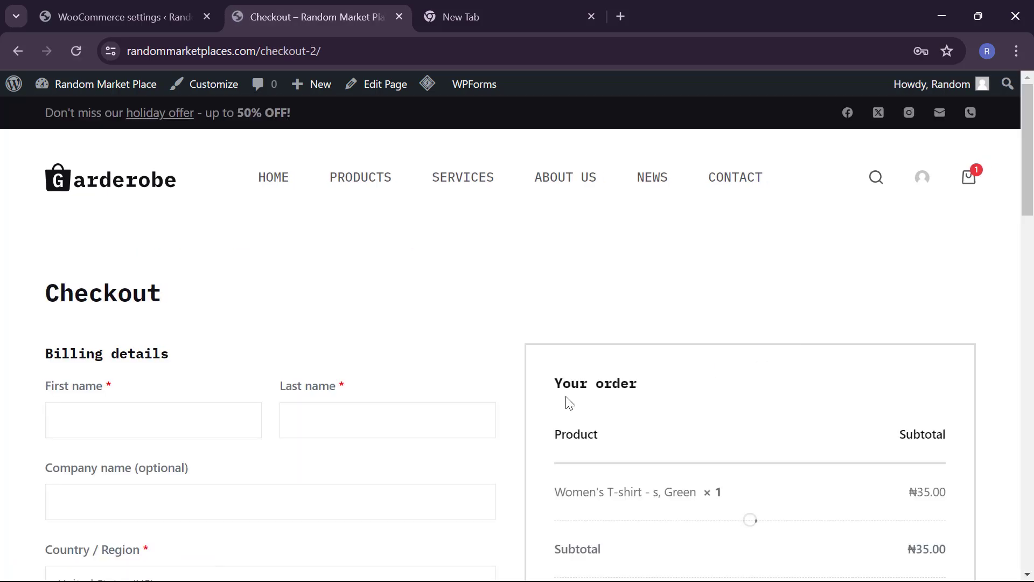
scroll(570, 403, down, 2)
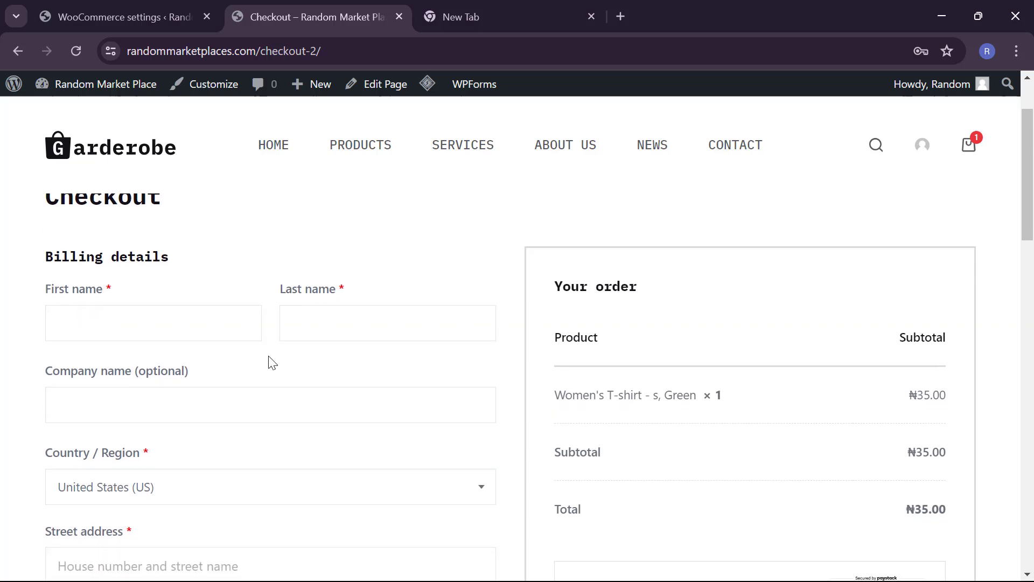
click(235, 330)
click(335, 312)
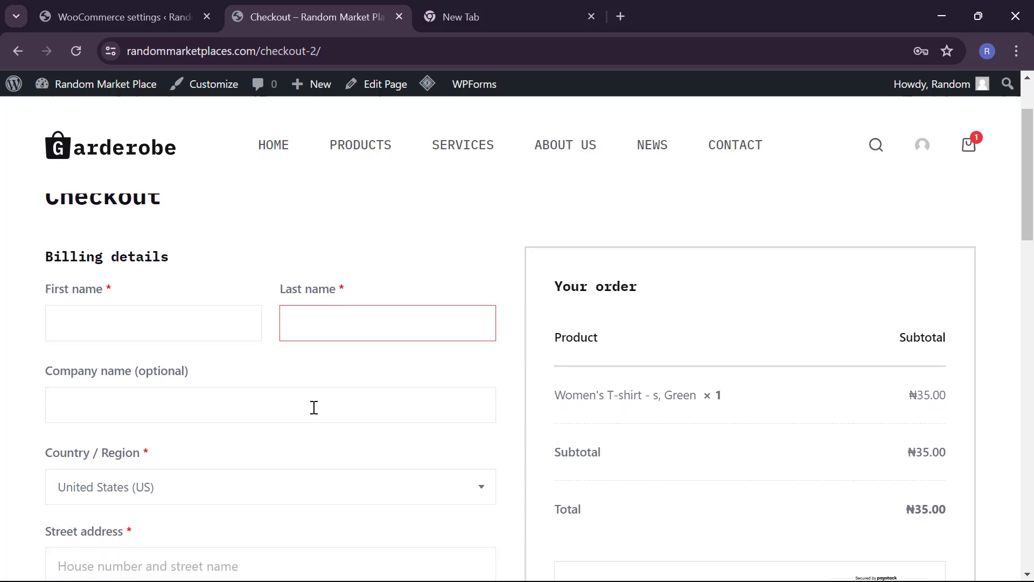
scroll(432, 330, down, 6)
scroll(434, 331, down, 8)
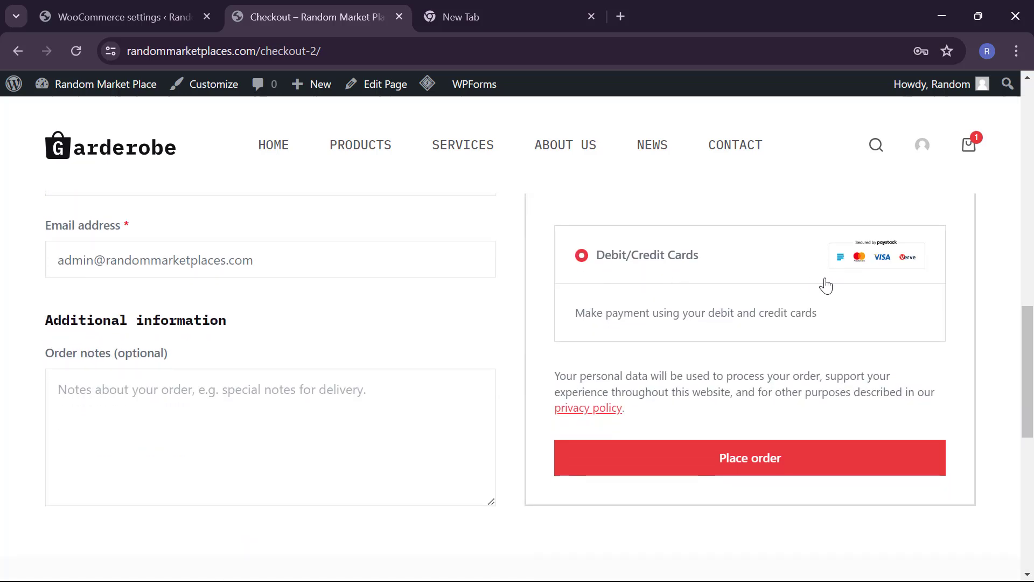
scroll(759, 283, up, 1)
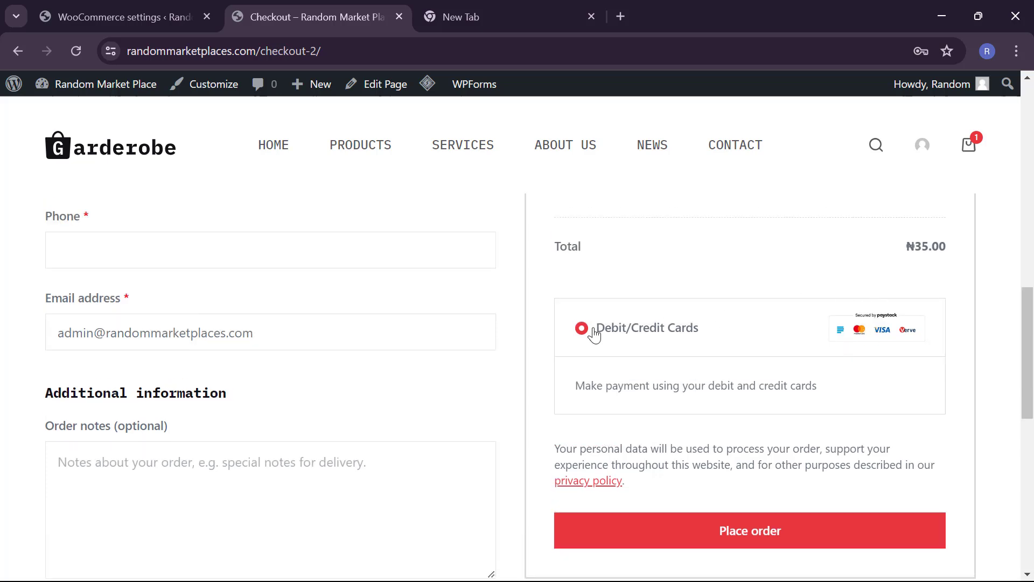
scroll(289, 323, up, 8)
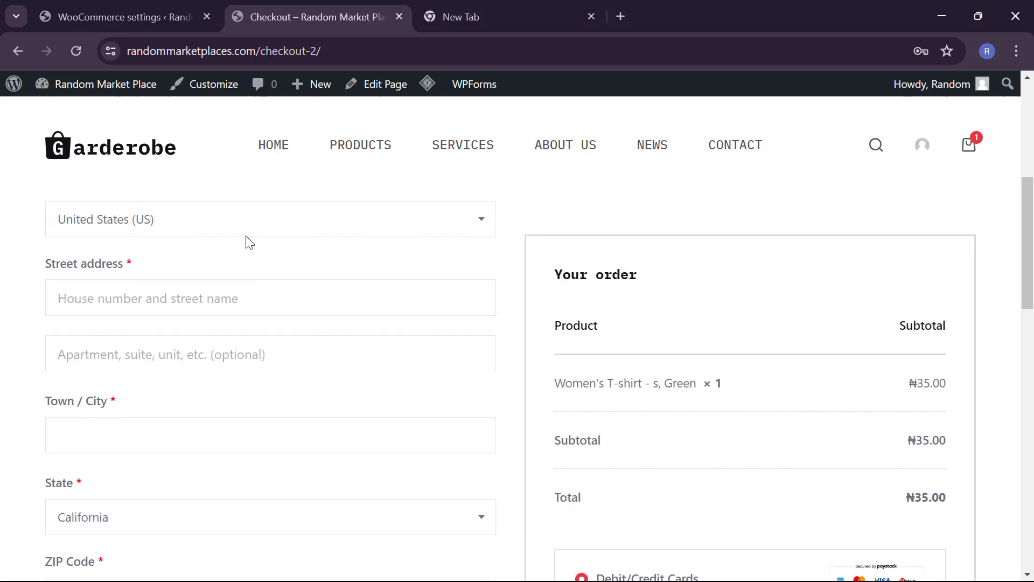
scroll(246, 240, up, 6)
Step: Enter the customer's first and last name in the billing form
click(198, 371)
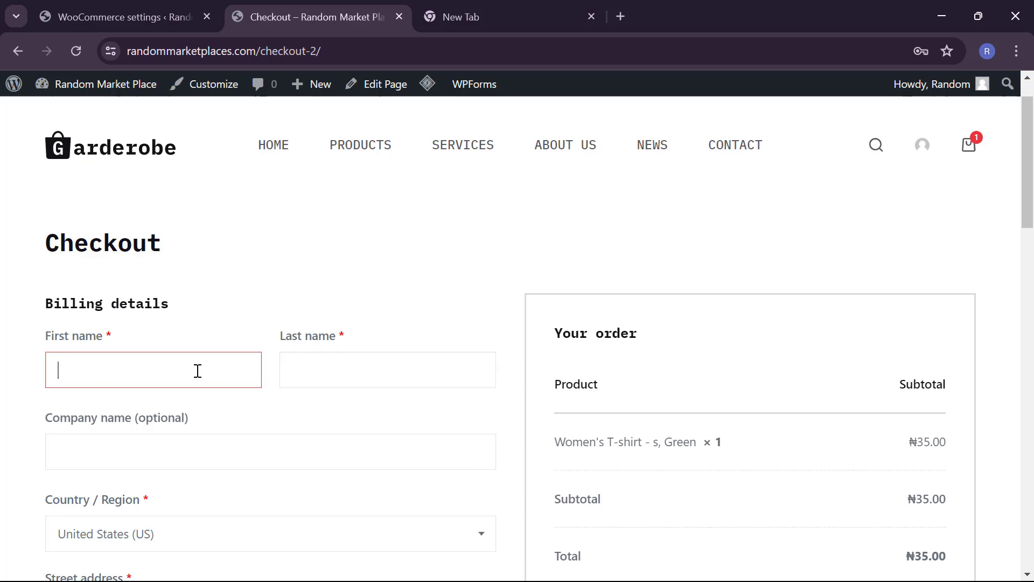
text(Jo)
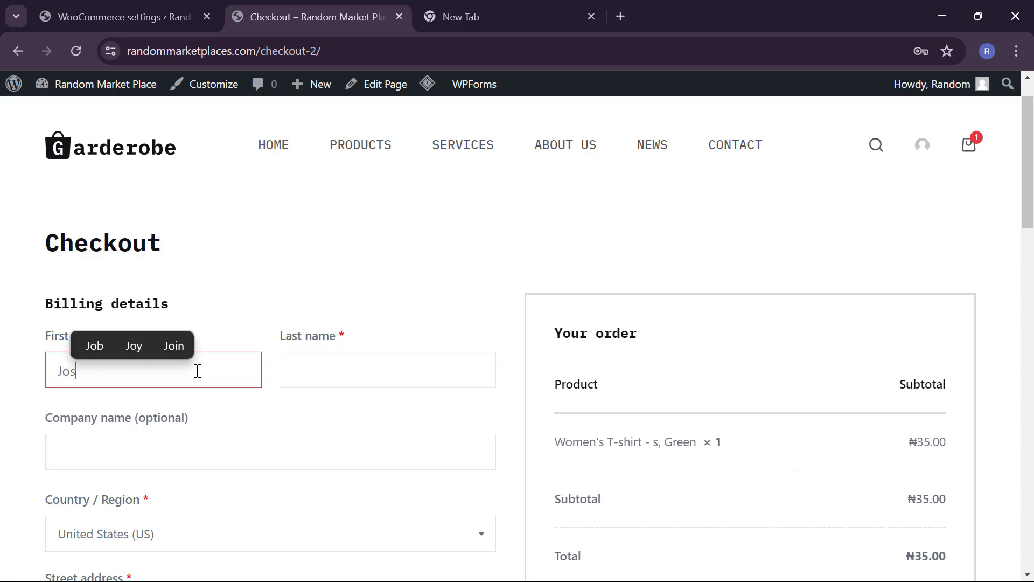
text(hn)
key(Tab)
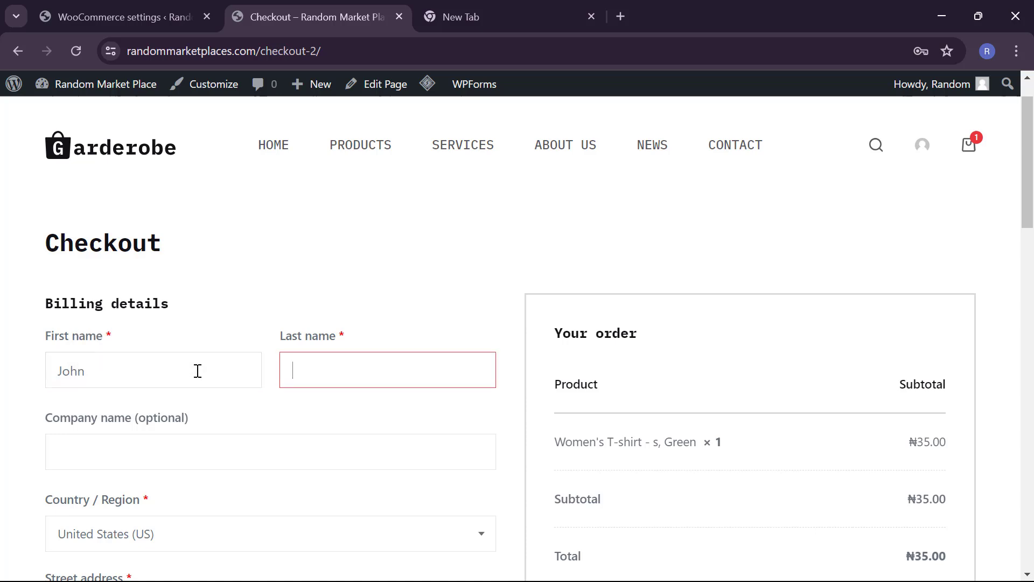
text(Doe)
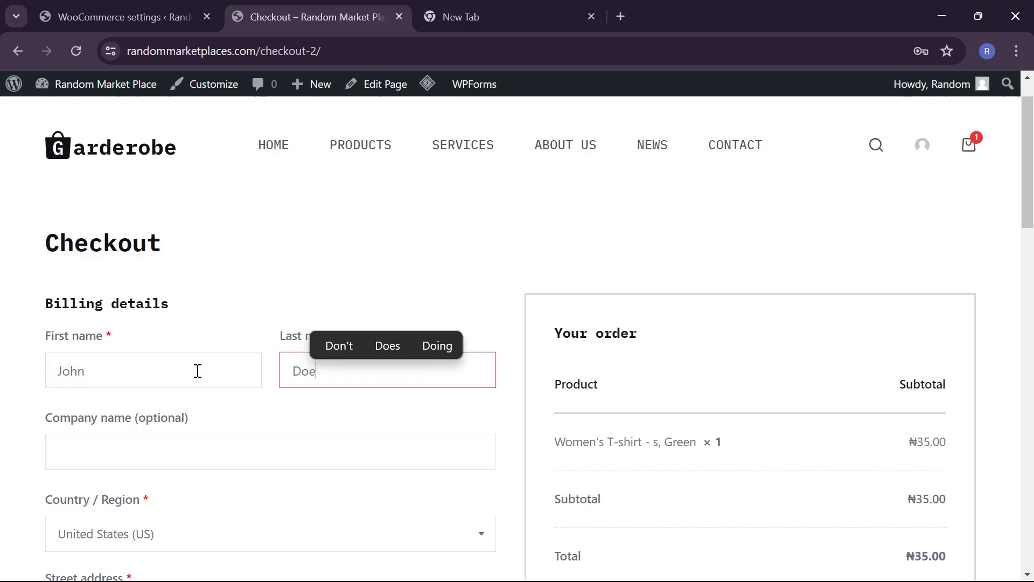
Step: Fill in the billing street address and town / city fields
click(169, 457)
scroll(166, 458, down, 2)
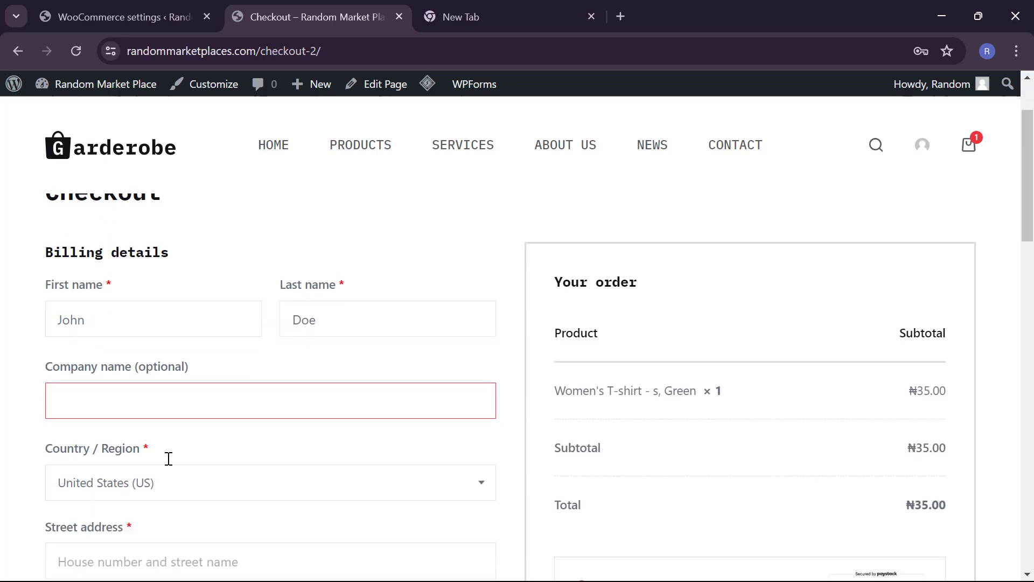
scroll(173, 496, down, 2)
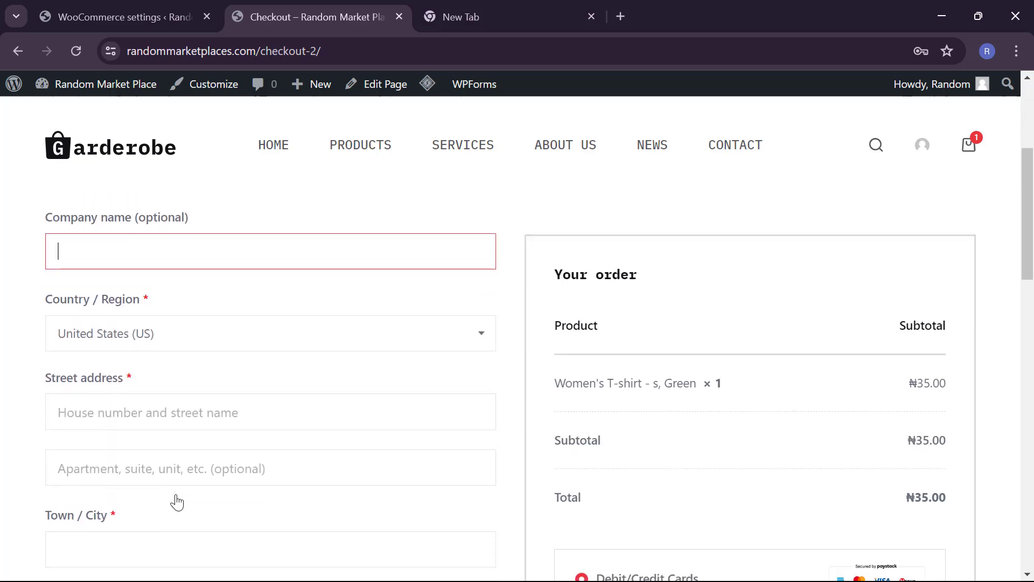
click(192, 397)
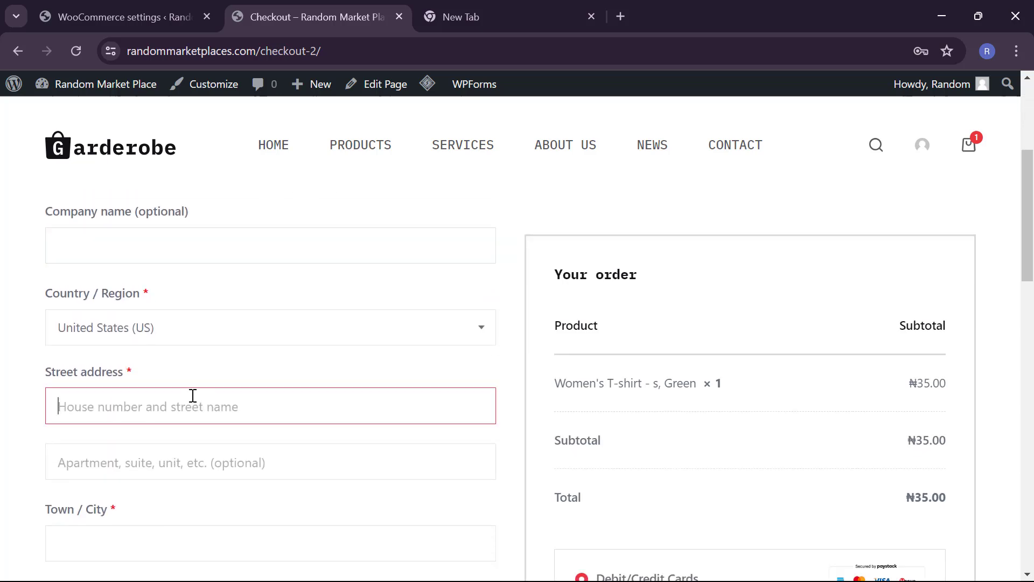
text(ney)
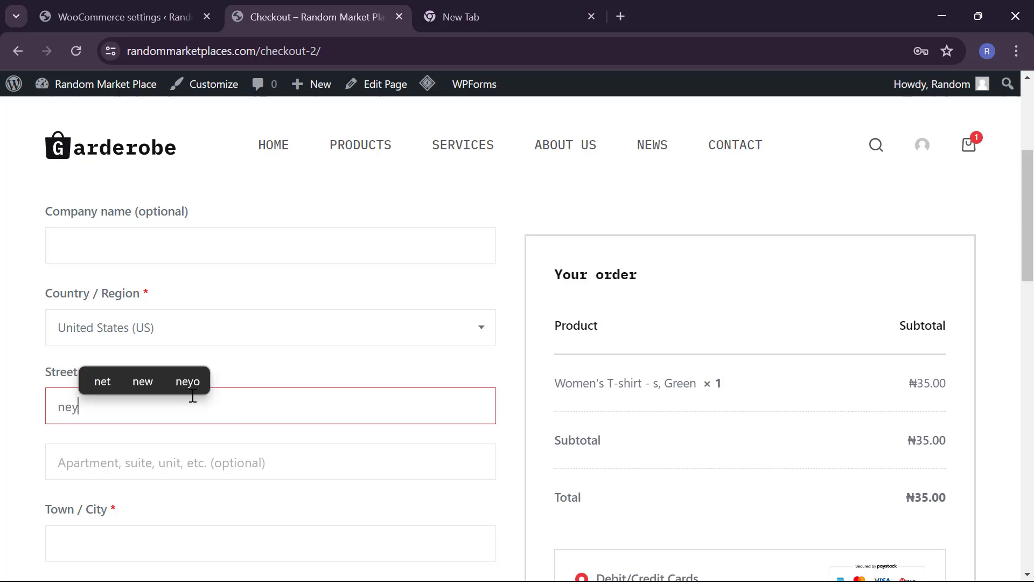
key(BackSpace)
text(w yo)
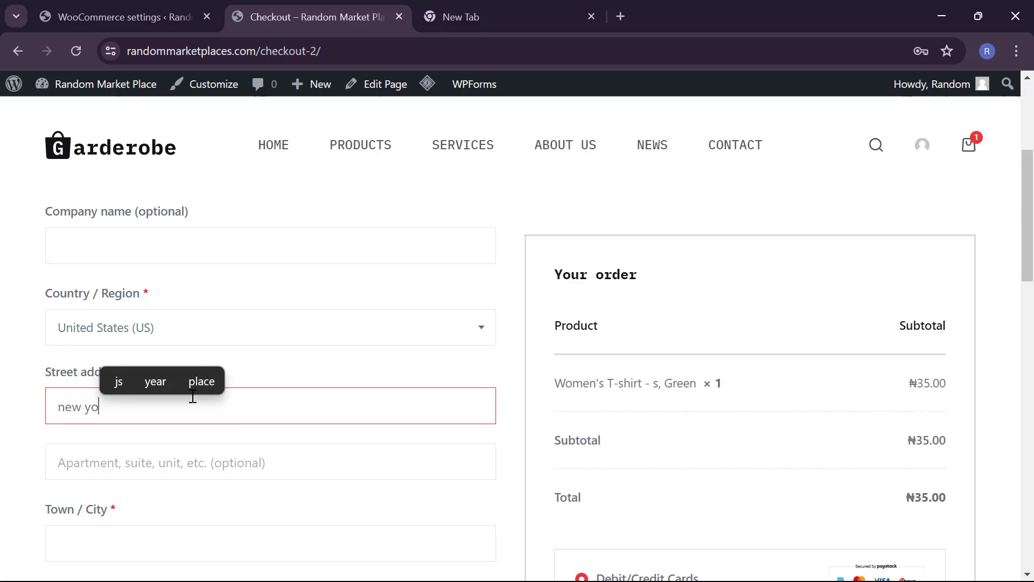
text(rk)
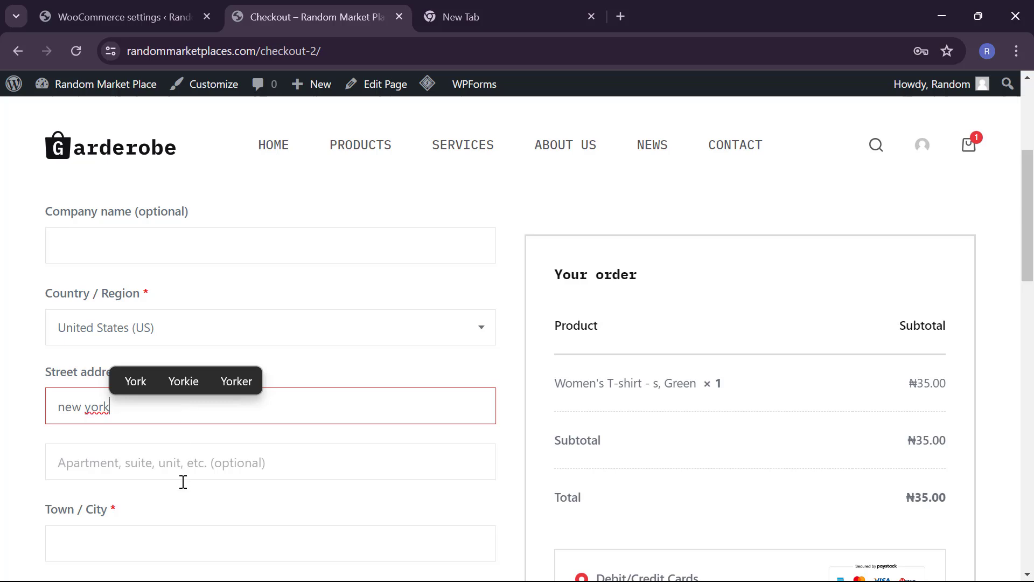
scroll(184, 482, down, 3)
click(141, 414)
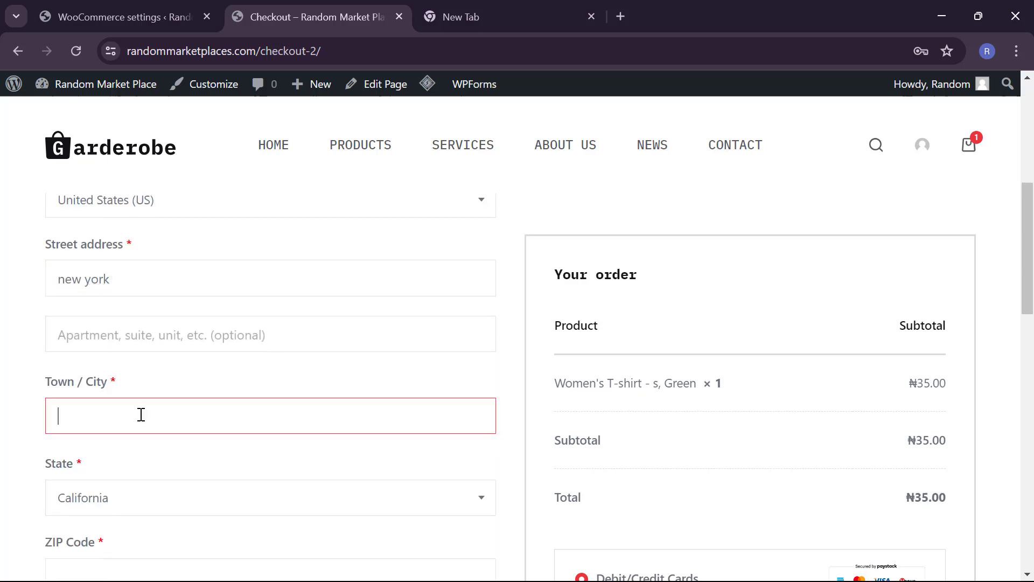
text(the white town)
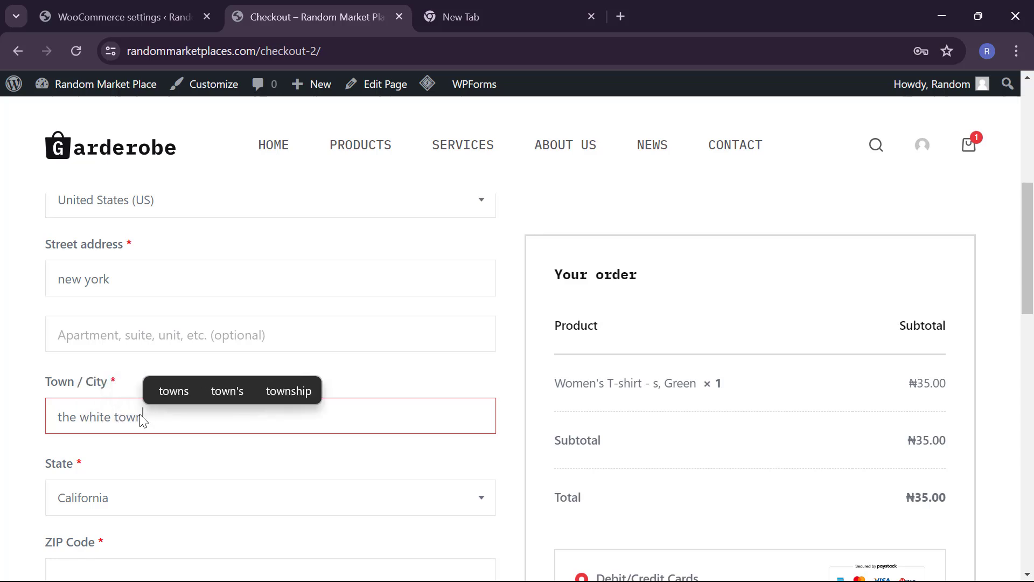
Step: Fill in the billing ZIP code and the customer's phone number
scroll(147, 501, down, 1)
scroll(147, 501, down, 4)
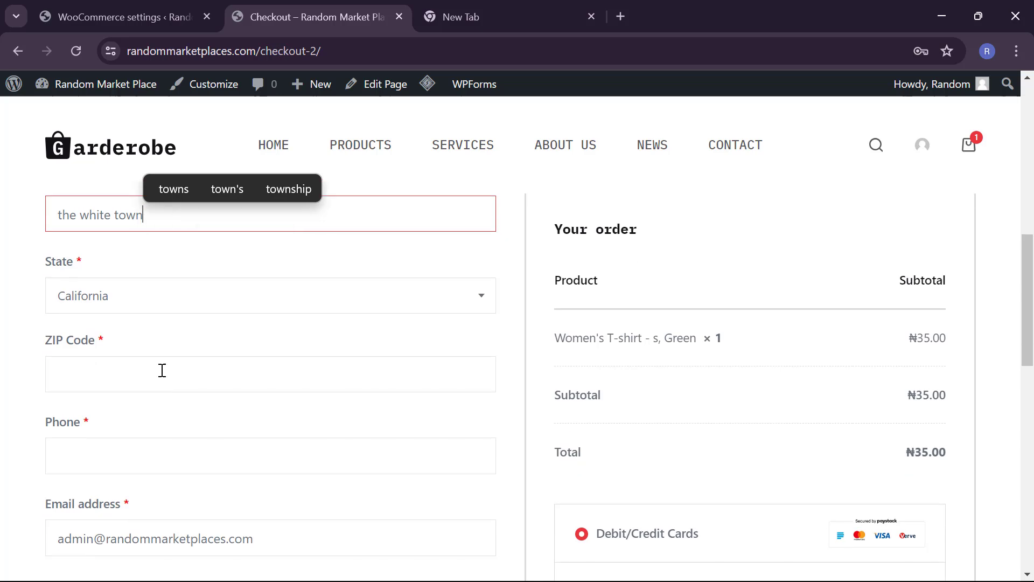
click(162, 370)
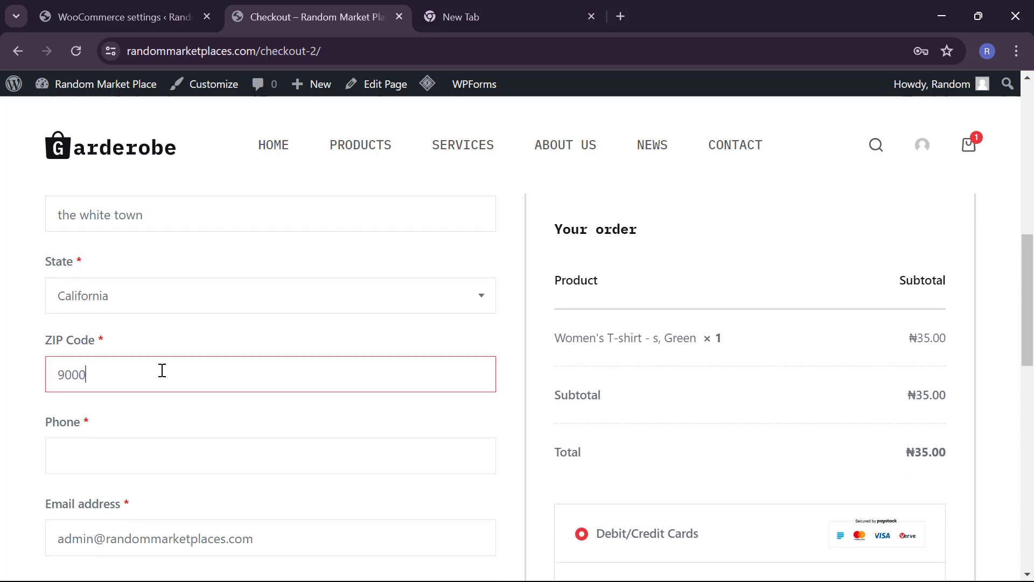
click(172, 442)
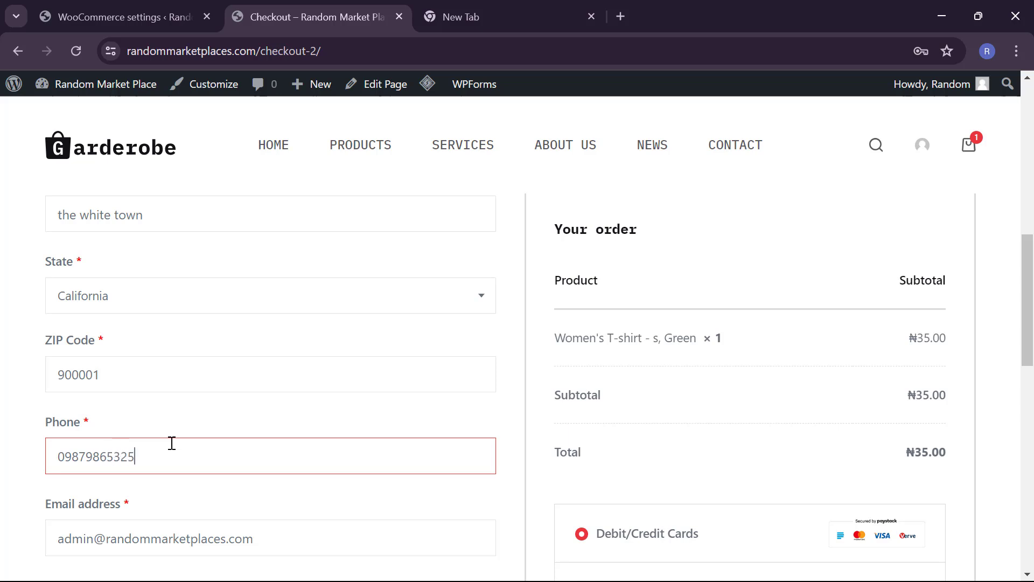
scroll(172, 443, down, 3)
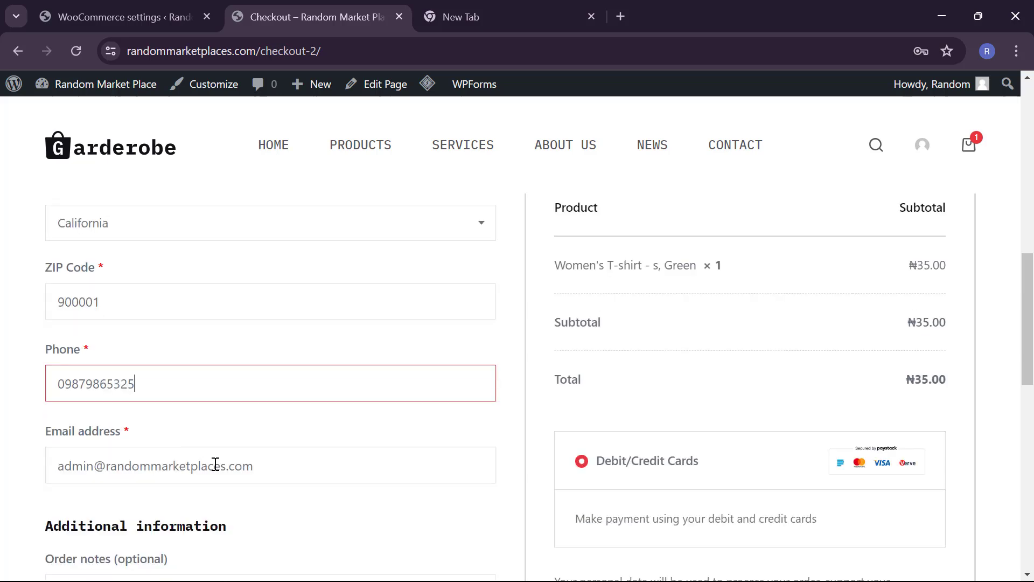
scroll(302, 538, down, 2)
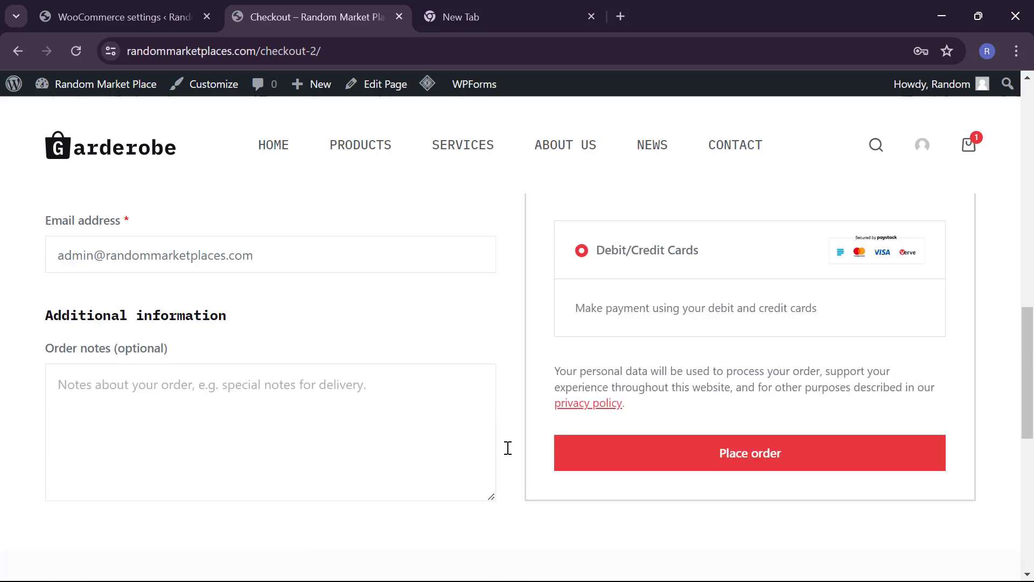
scroll(508, 448, up, 6)
scroll(508, 448, down, 3)
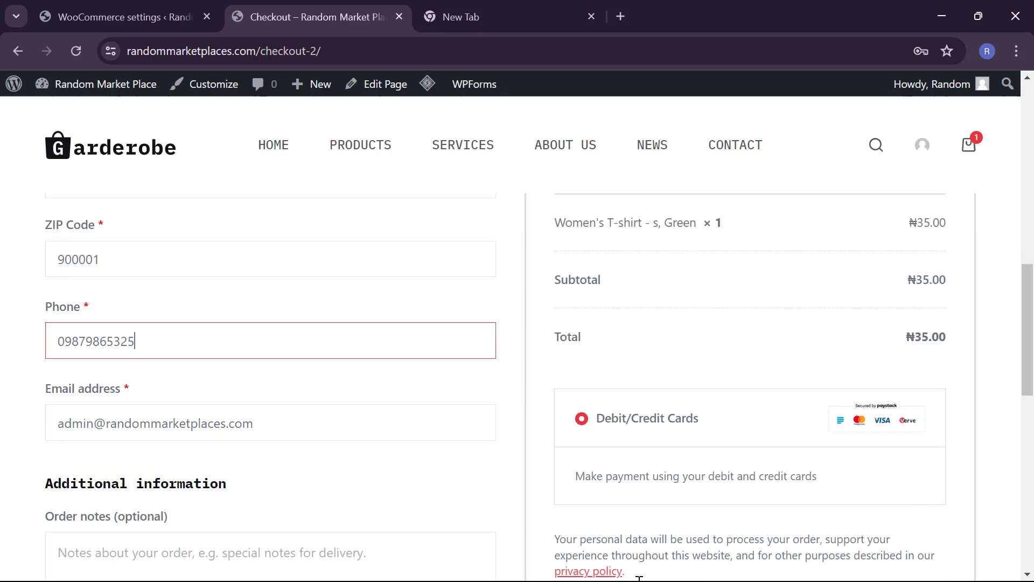
click(621, 445)
scroll(621, 446, down, 5)
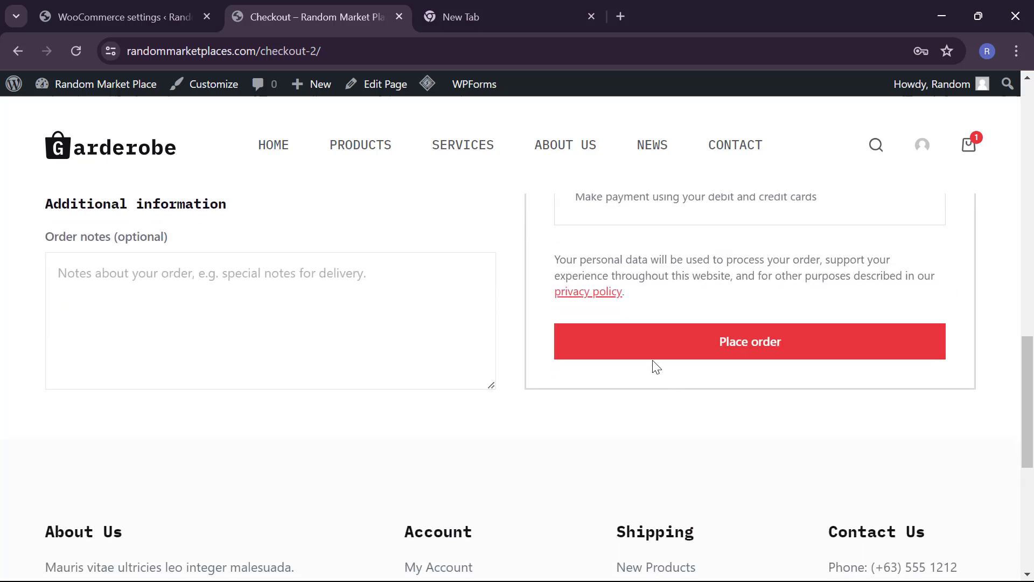
Step: Place the Women's T-shirt order and find ZIP 900001 rejected as invalid
click(639, 351)
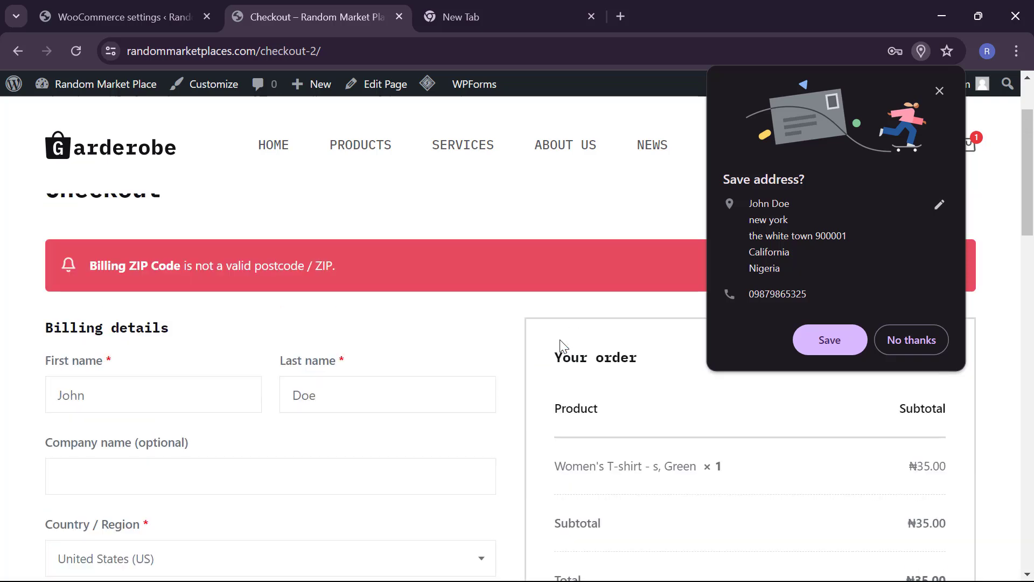
scroll(561, 346, down, 5)
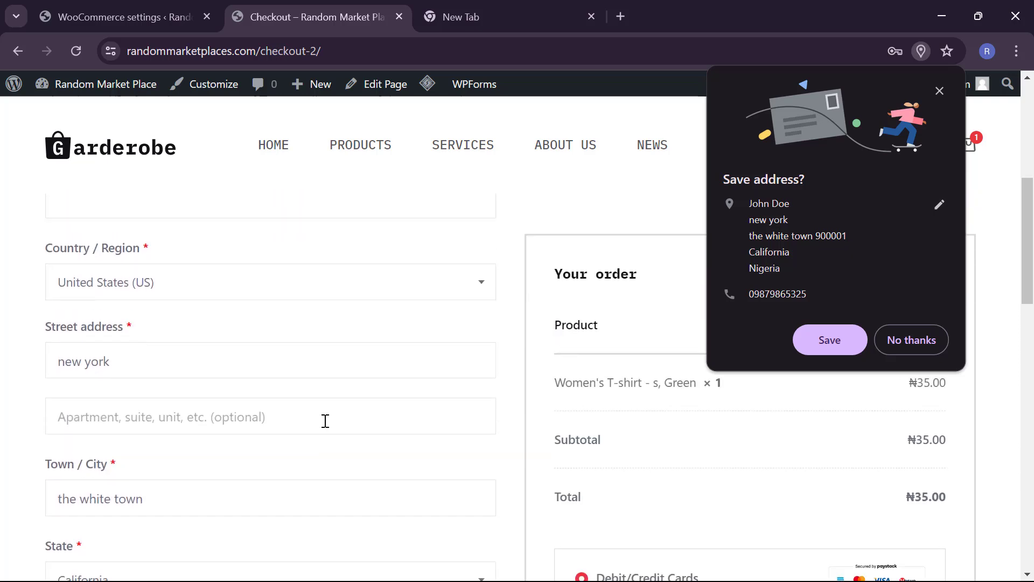
scroll(325, 421, up, 2)
scroll(324, 420, down, 6)
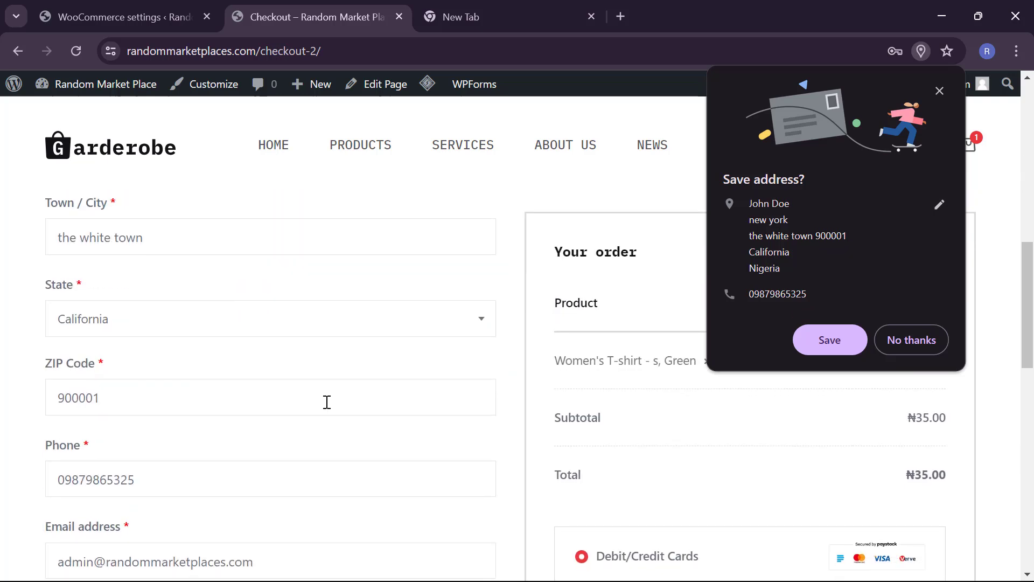
Step: Retype the last digit of the rejected ZIP Code and place the order again
click(96, 398)
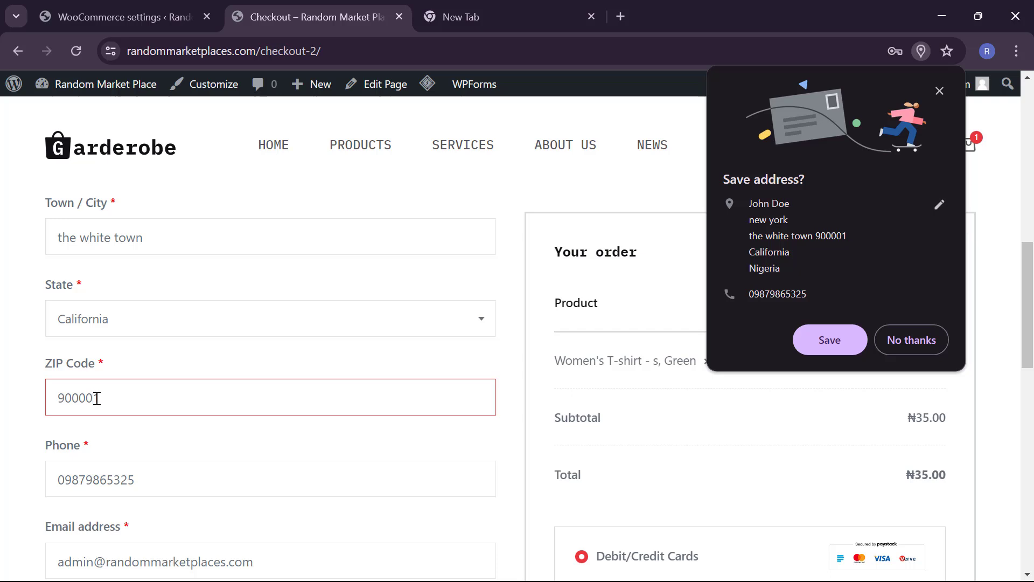
key(BackSpace)
text(1)
scroll(604, 392, down, 5)
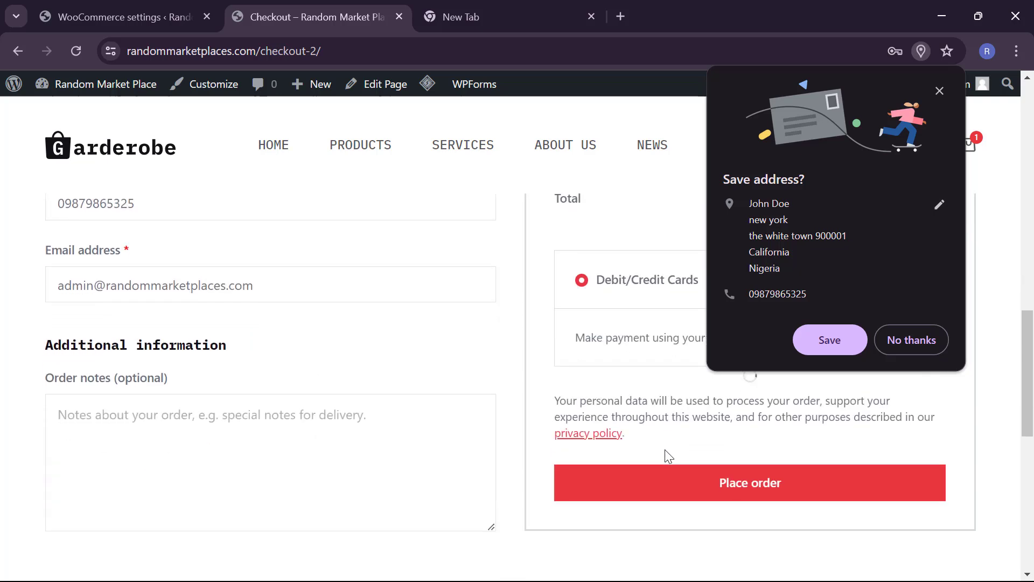
click(664, 498)
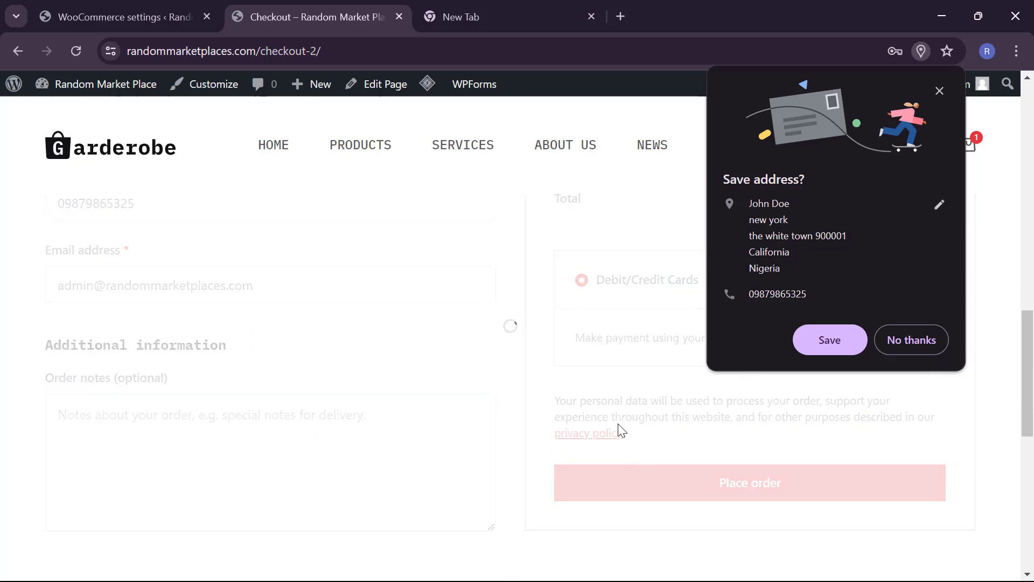
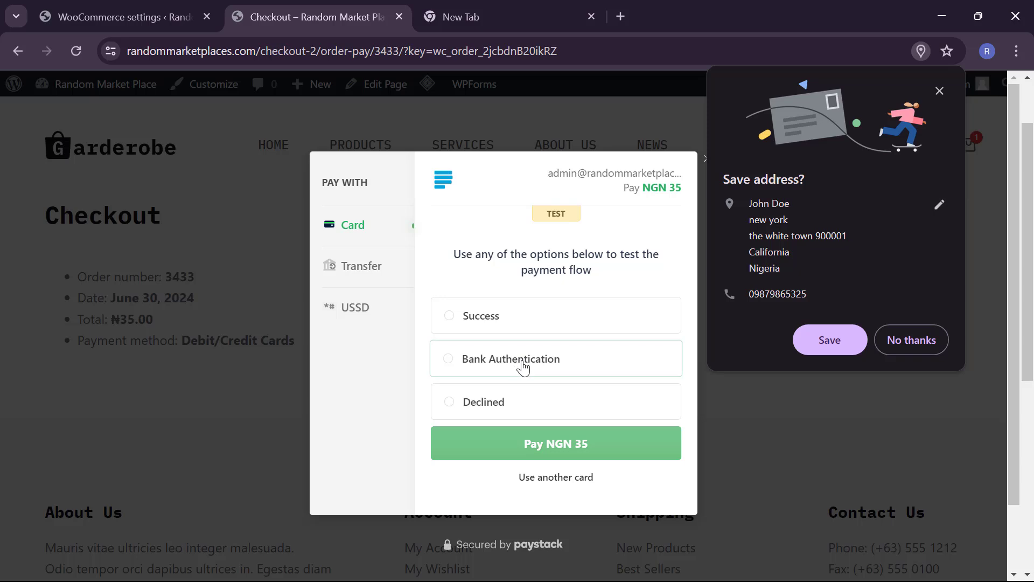
Step: Choose the Success outcome in the Paystack test modal and pay NGN 35 for order 3433
click(471, 311)
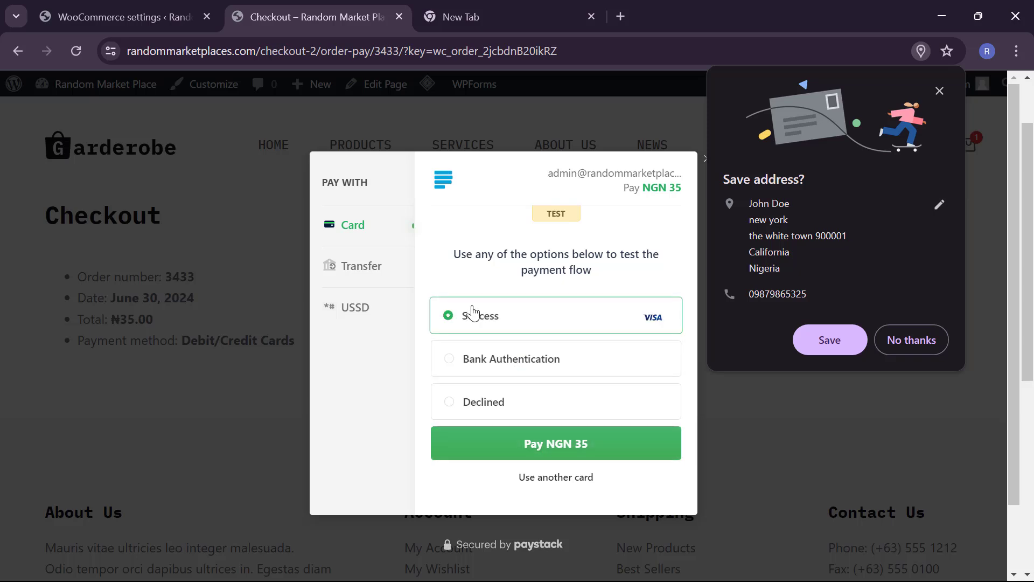
click(520, 454)
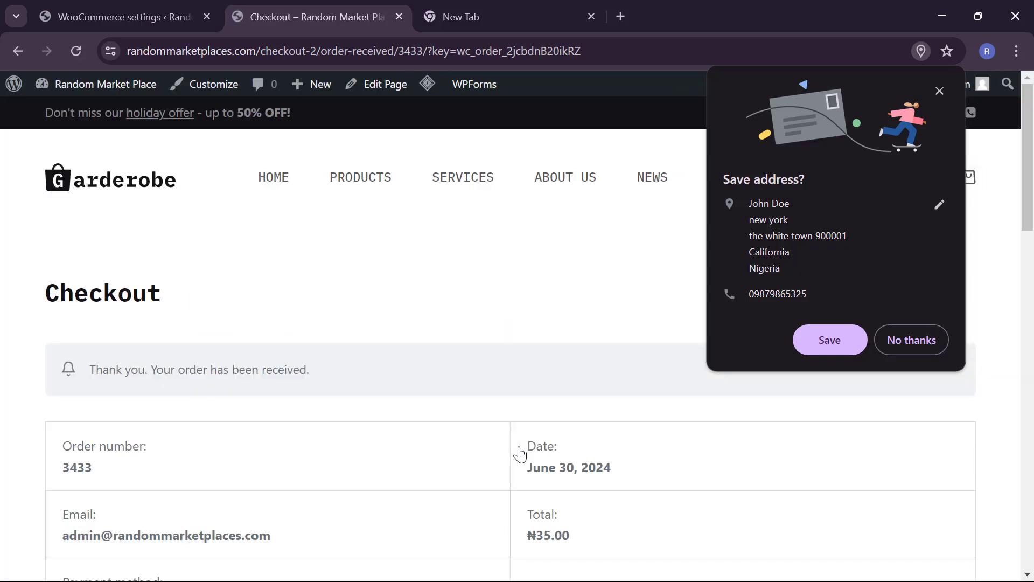
scroll(520, 454, down, 9)
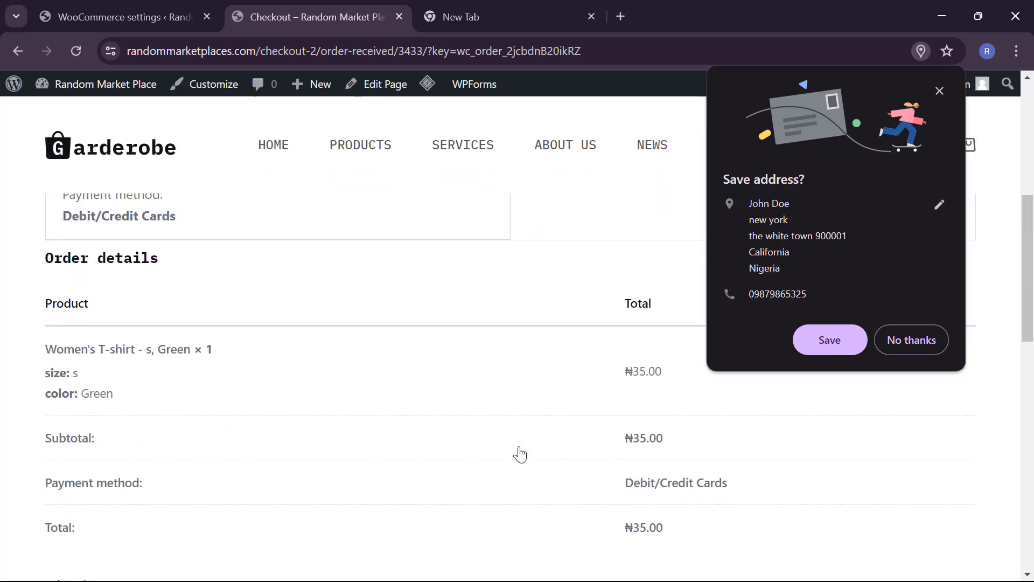
scroll(520, 454, down, 5)
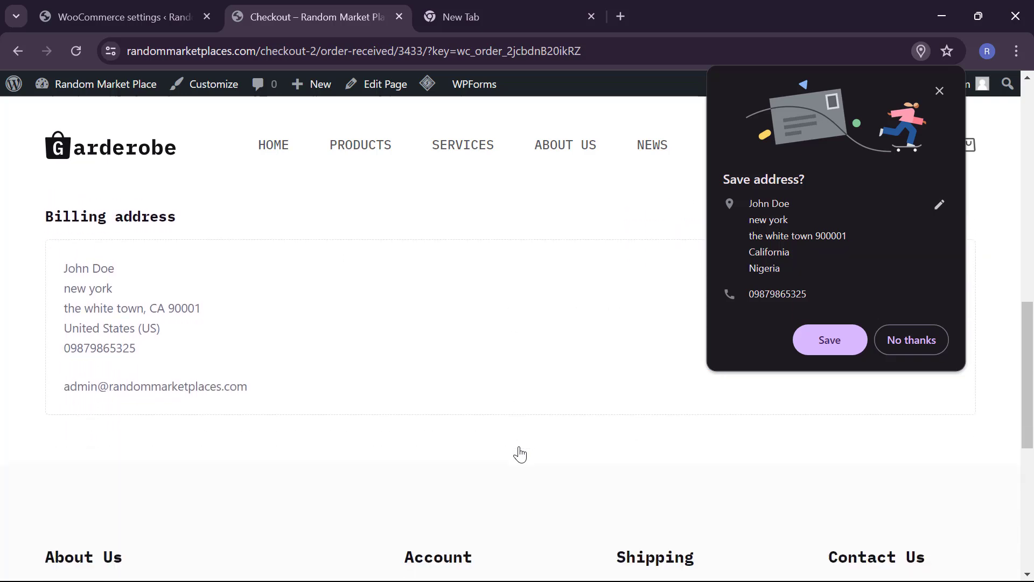
scroll(520, 454, up, 10)
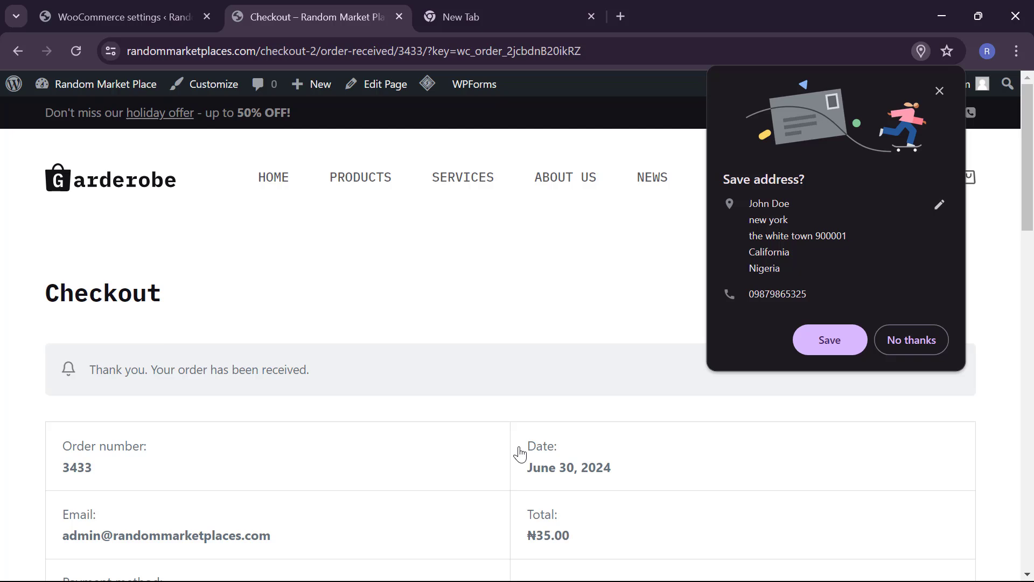
Step: Open WooCommerce Orders in the admin and view order 3433's Processing status and Paystack payment note
click(142, 8)
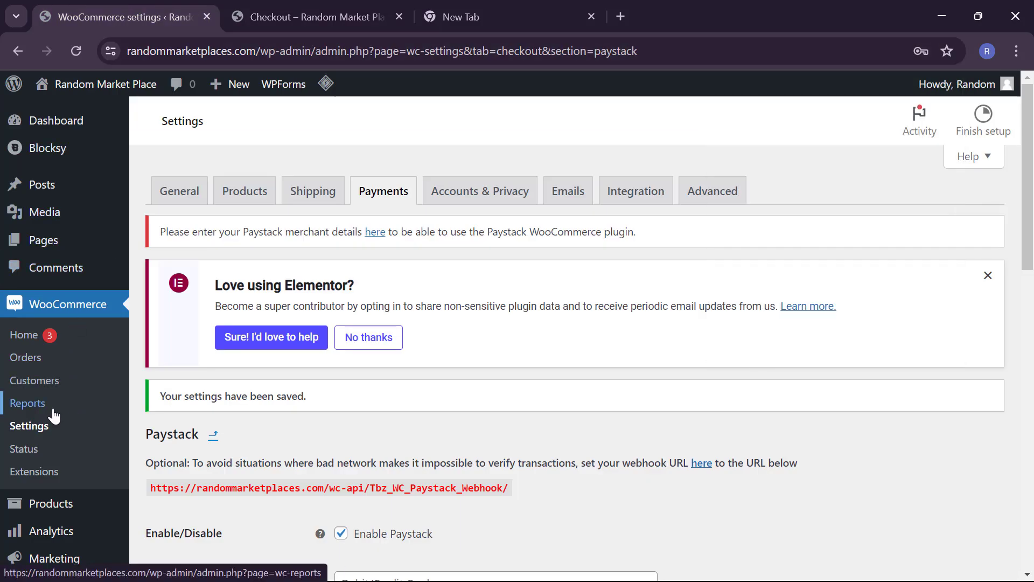
scroll(51, 450, down, 3)
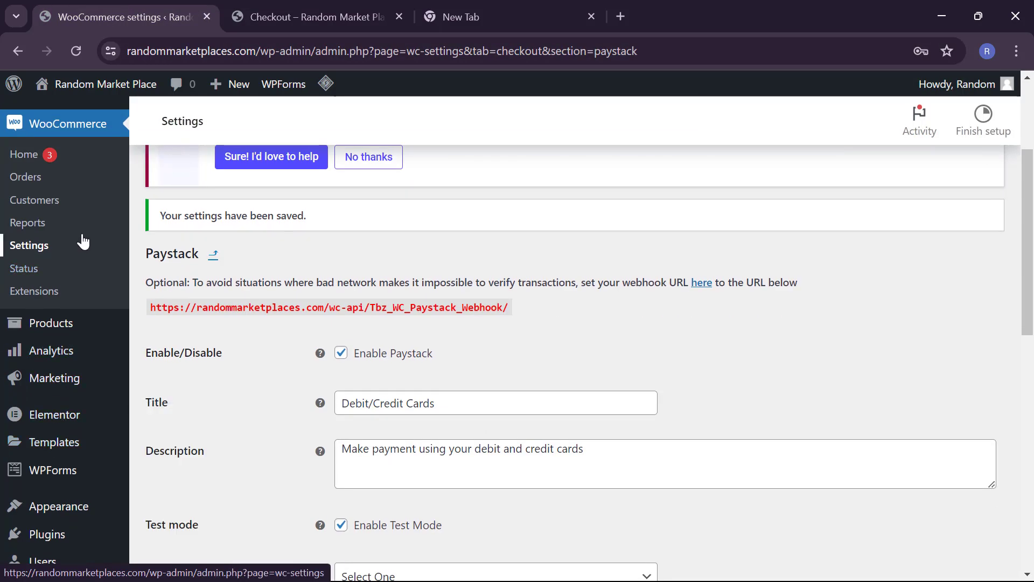
click(41, 189)
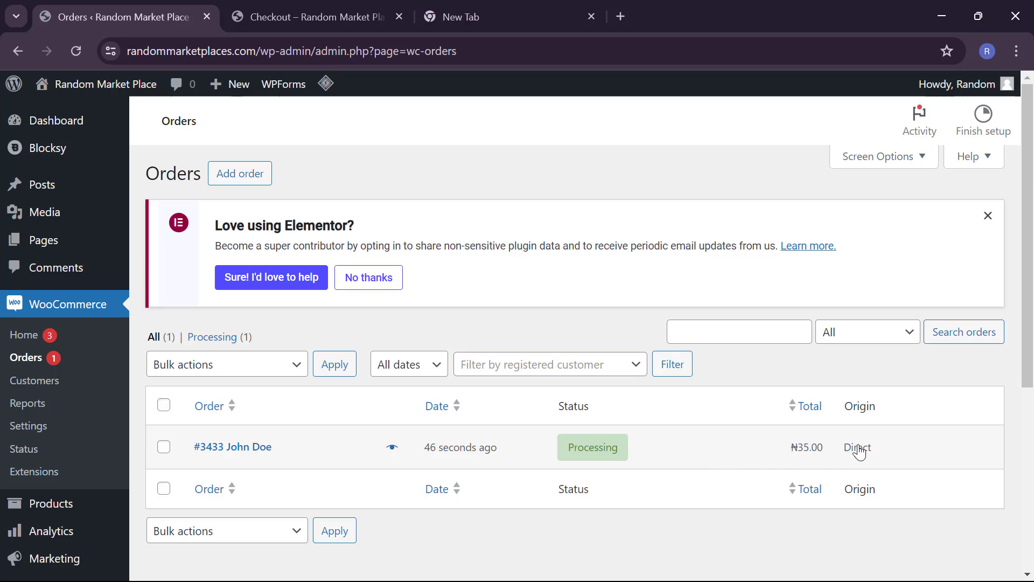
mouse_move(593, 459)
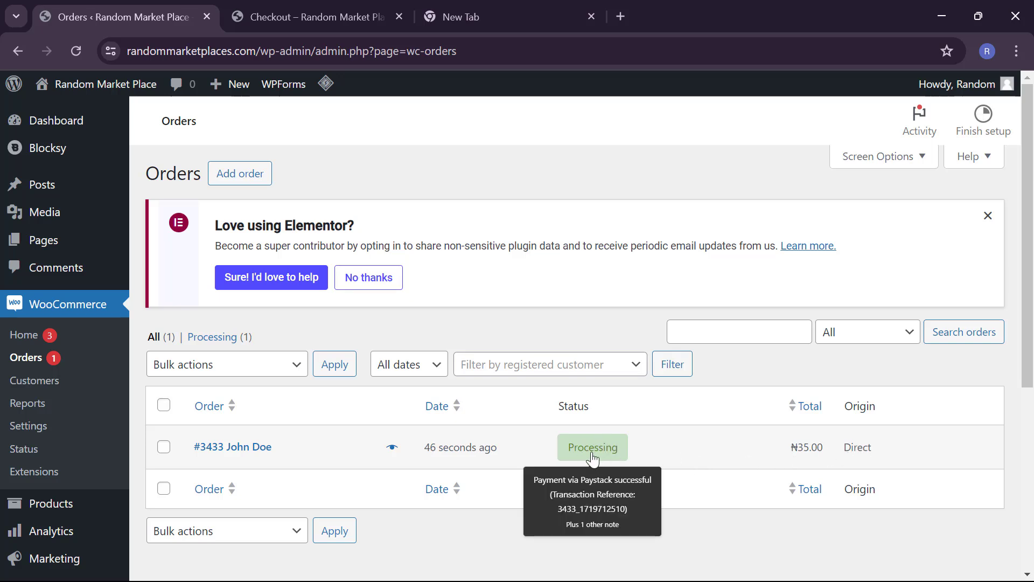